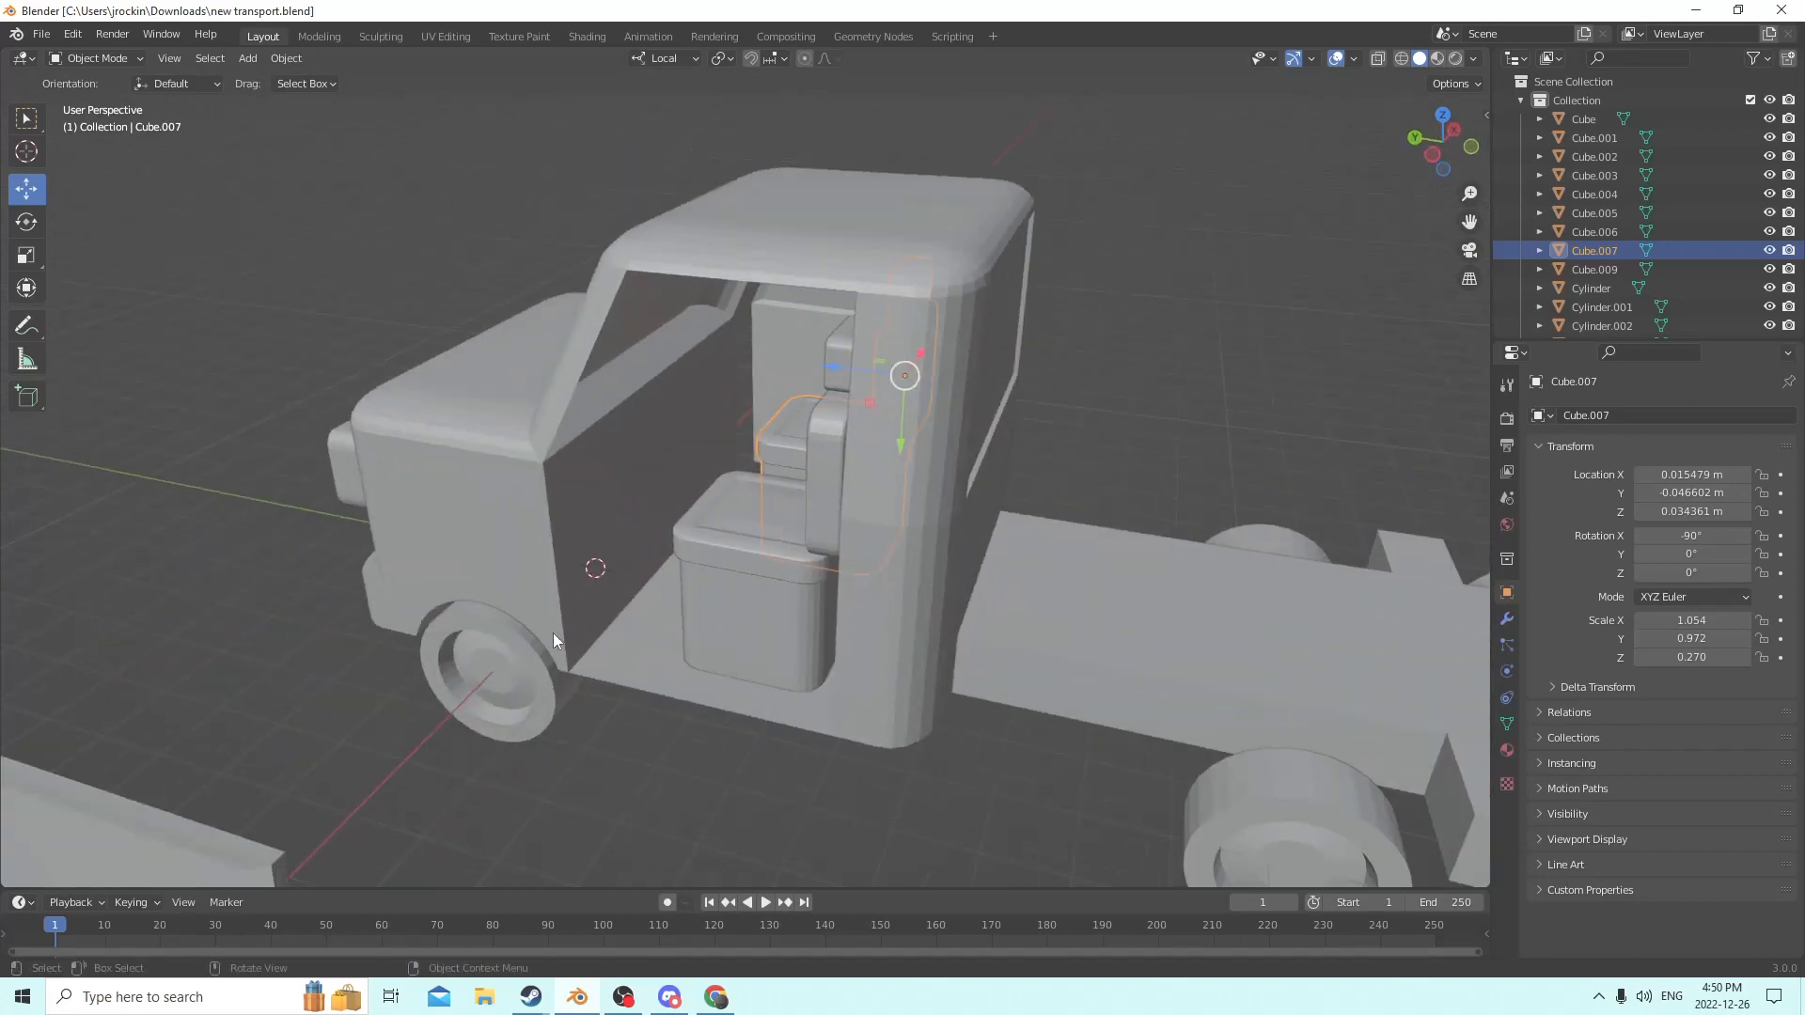
Add a 0.02 m cube mesh to the truck scene as the base for a dashboard.
scroll(501, 633, "up", 1)
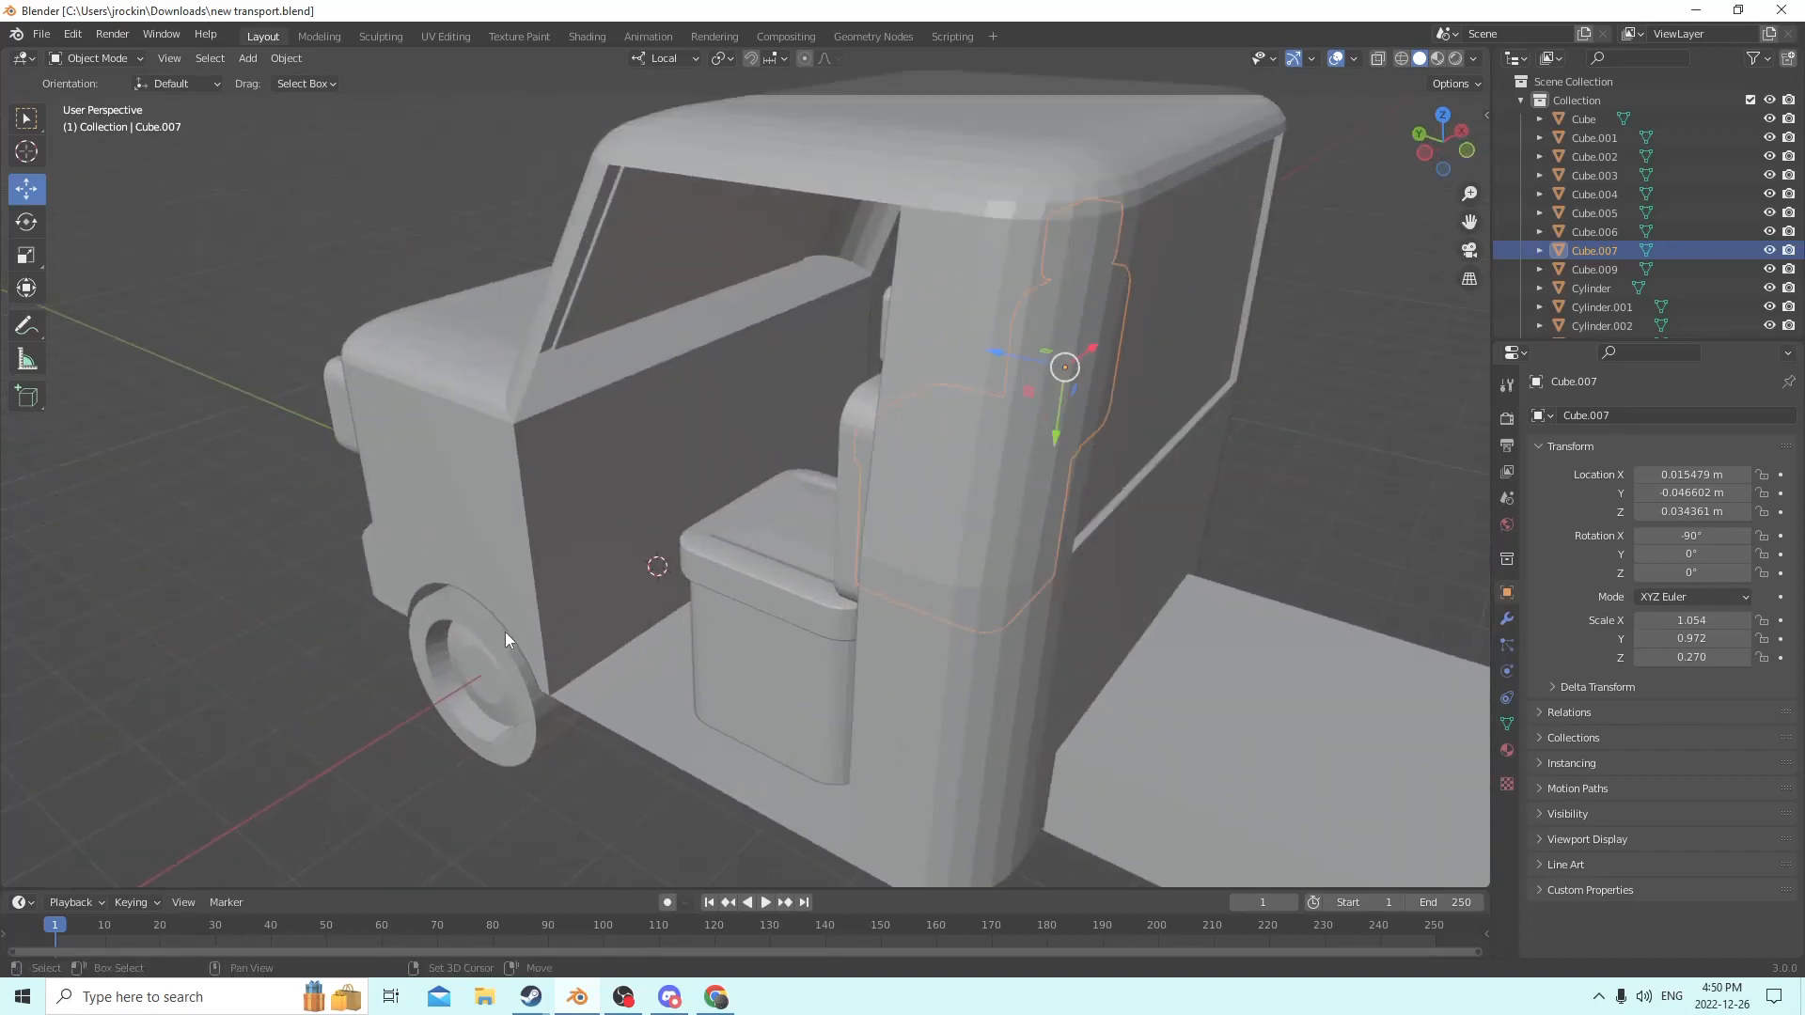
key("shift+a")
mouse_move(447, 590)
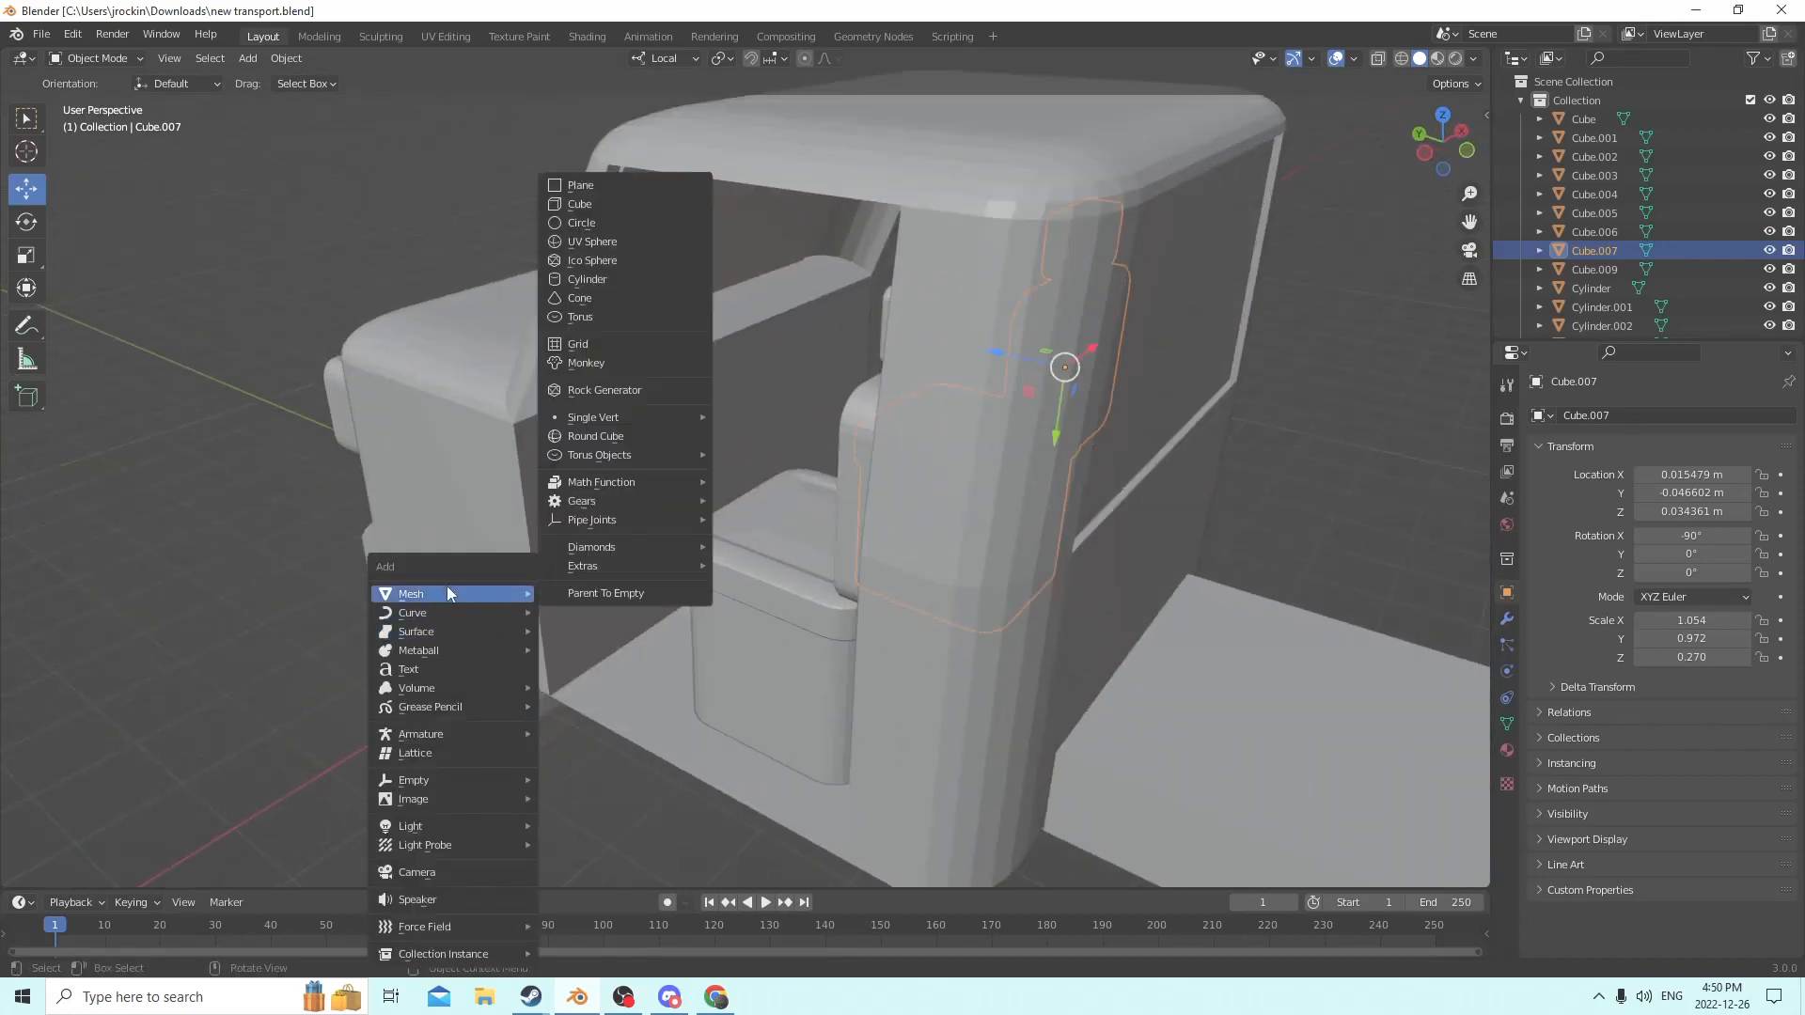
left_click(641, 204)
scroll(643, 221, "down", 3)
middle_click_drag(643, 222, 690, 399)
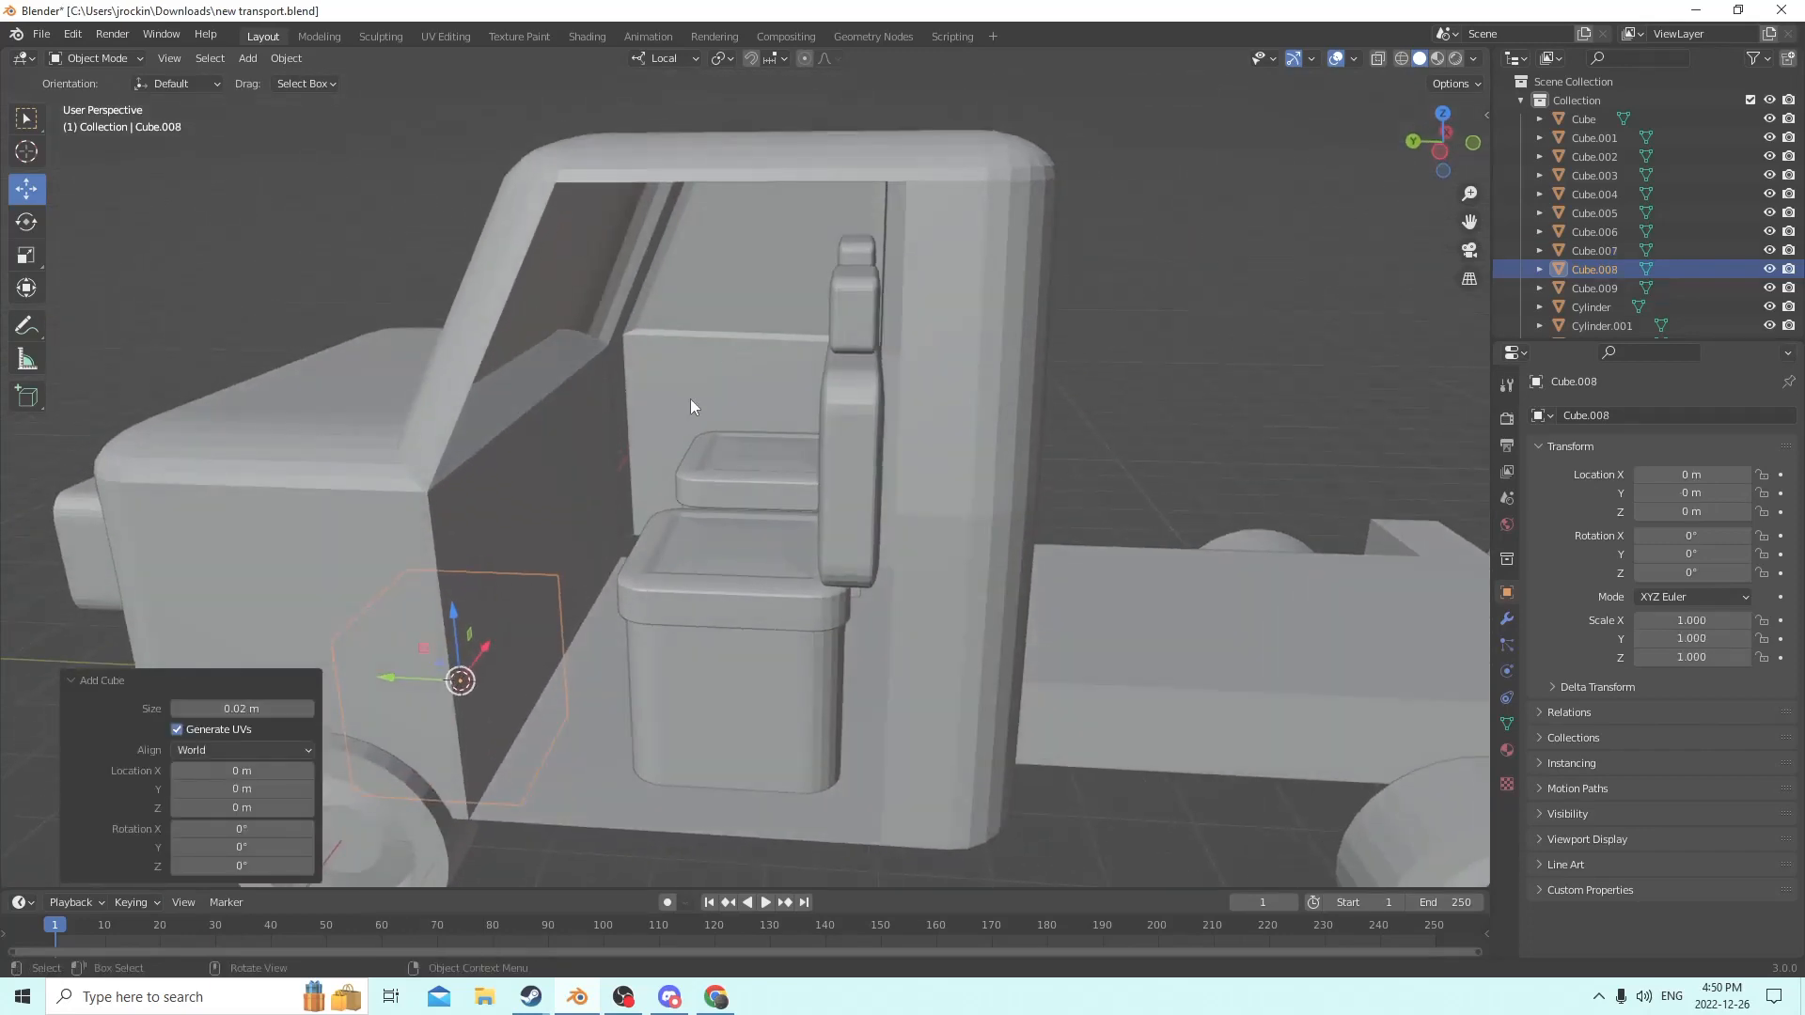
Move the new cube up and back into the cab to about Y -0.0148 m and Z 0.0181 m.
scroll(690, 399, "down", 3)
left_click_drag(622, 532, 633, 423)
scroll(634, 423, "up", 3)
middle_click_drag(634, 423, 584, 426)
left_click_drag(451, 454, 566, 432)
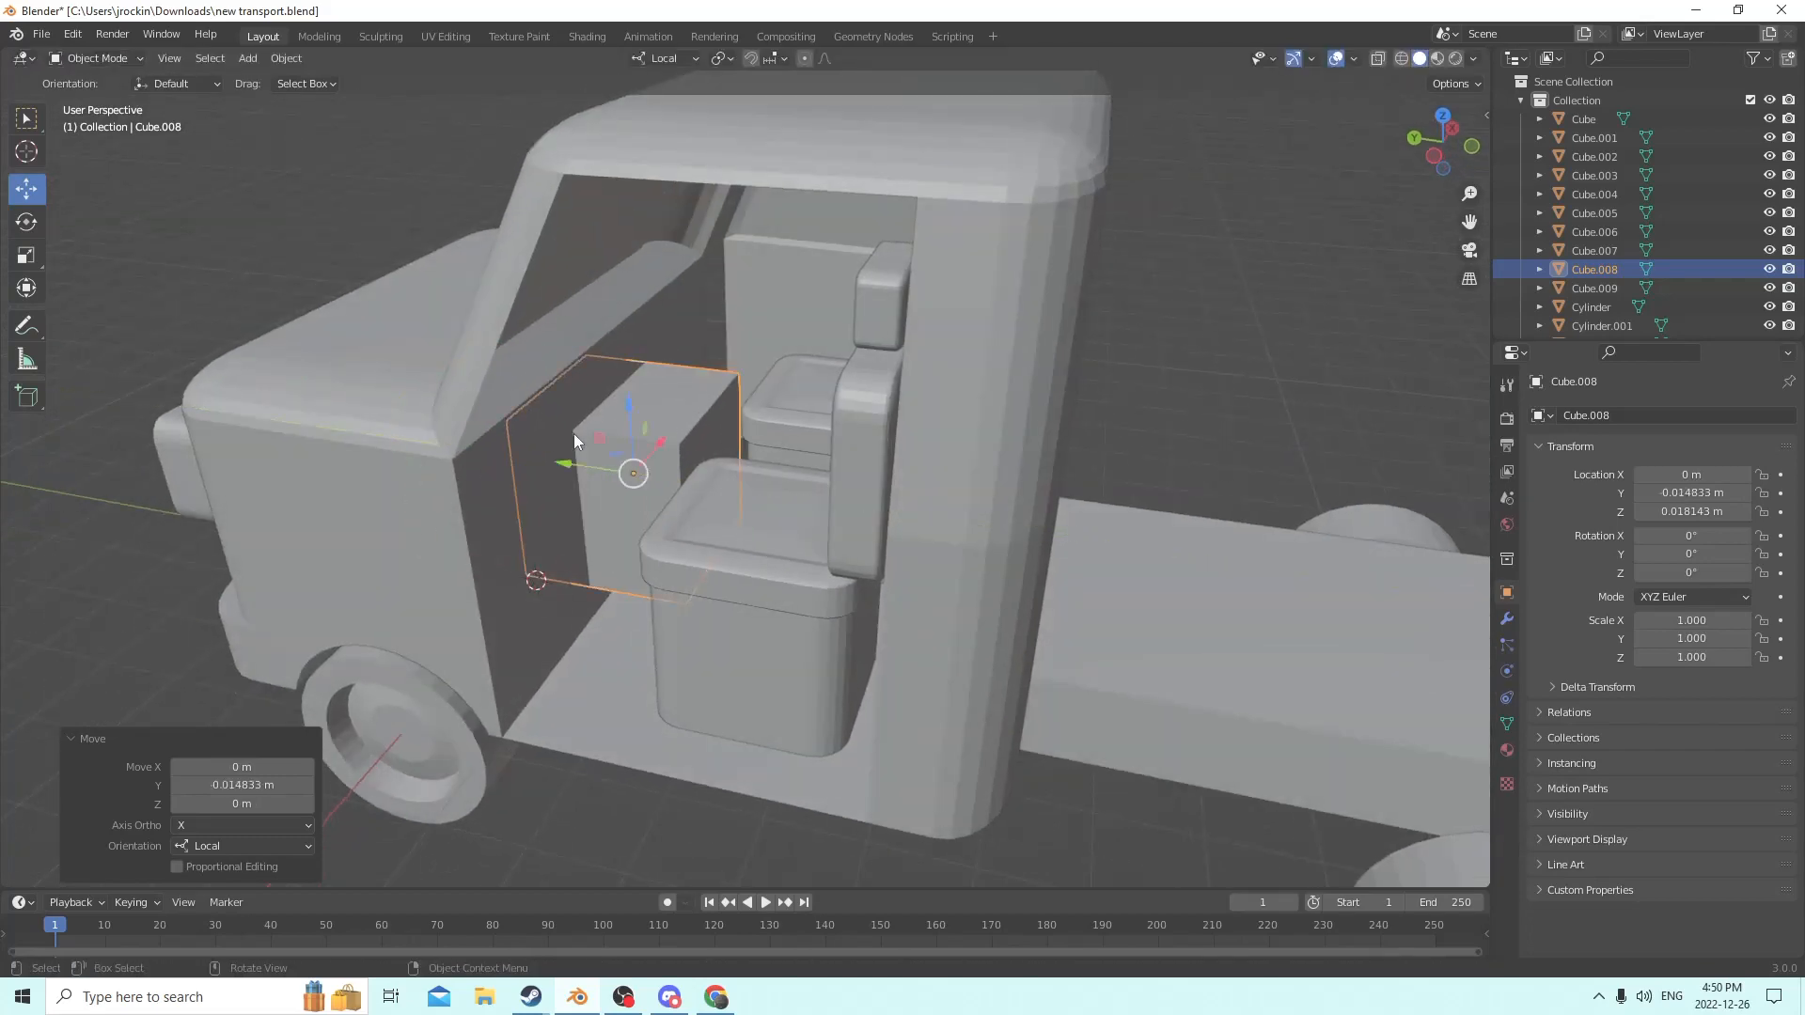
middle_click_drag(566, 433, 639, 466)
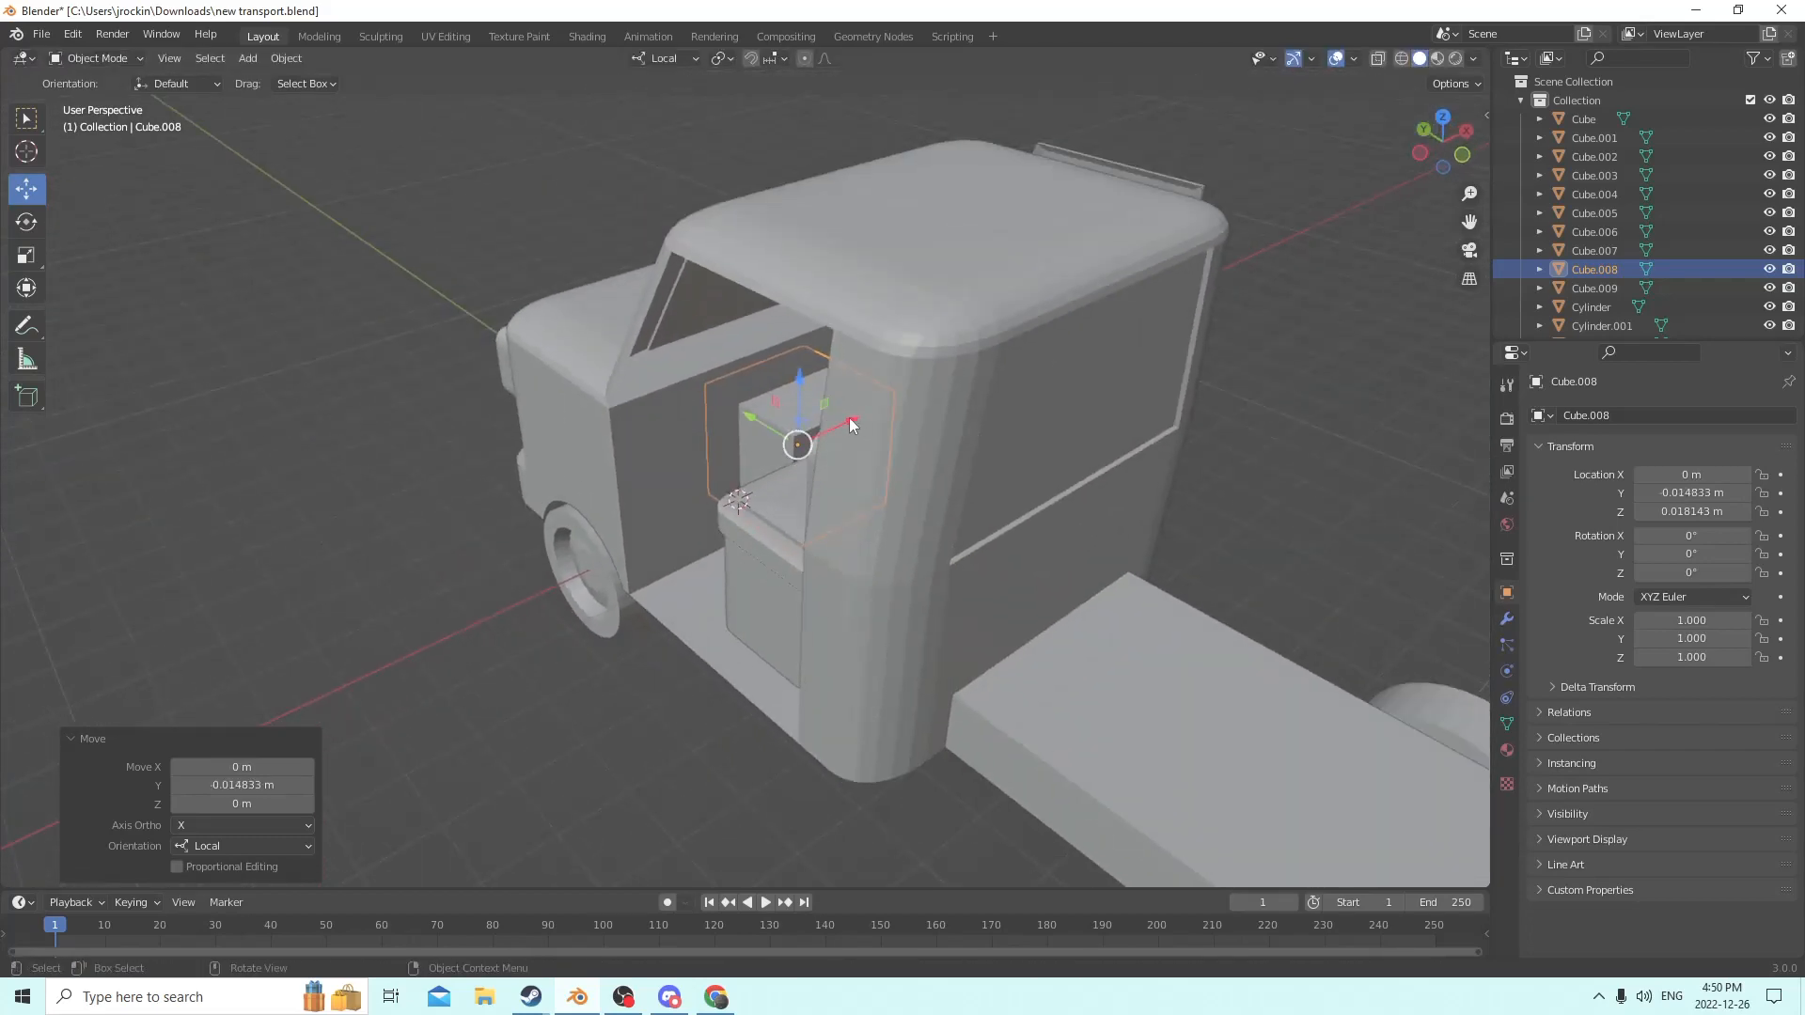
left_click_drag(850, 422, 529, 462)
right_click(529, 462)
Shrink the cube into a slim bar by scaling it to about 0.374 on Z and 0.296 on Y.
middle_click_drag(658, 432, 631, 464)
scroll(707, 461, "up", 3)
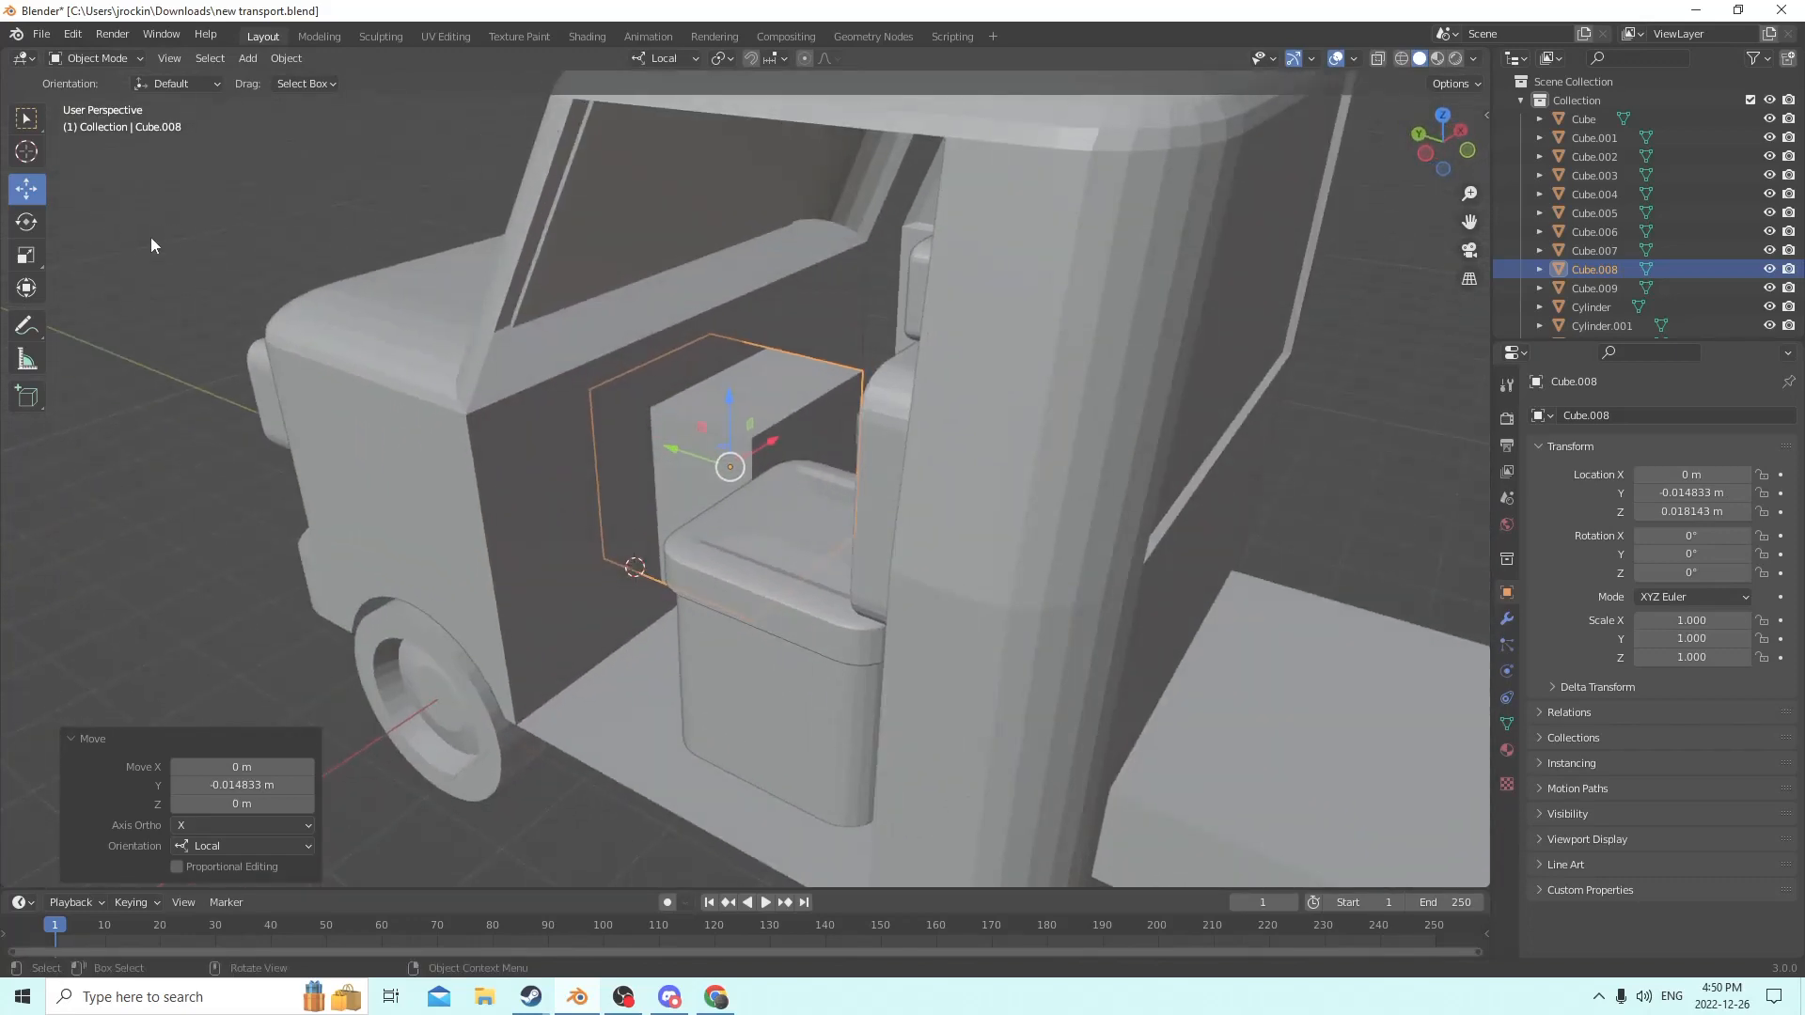
left_click(26, 256)
middle_click_drag(752, 461, 687, 463)
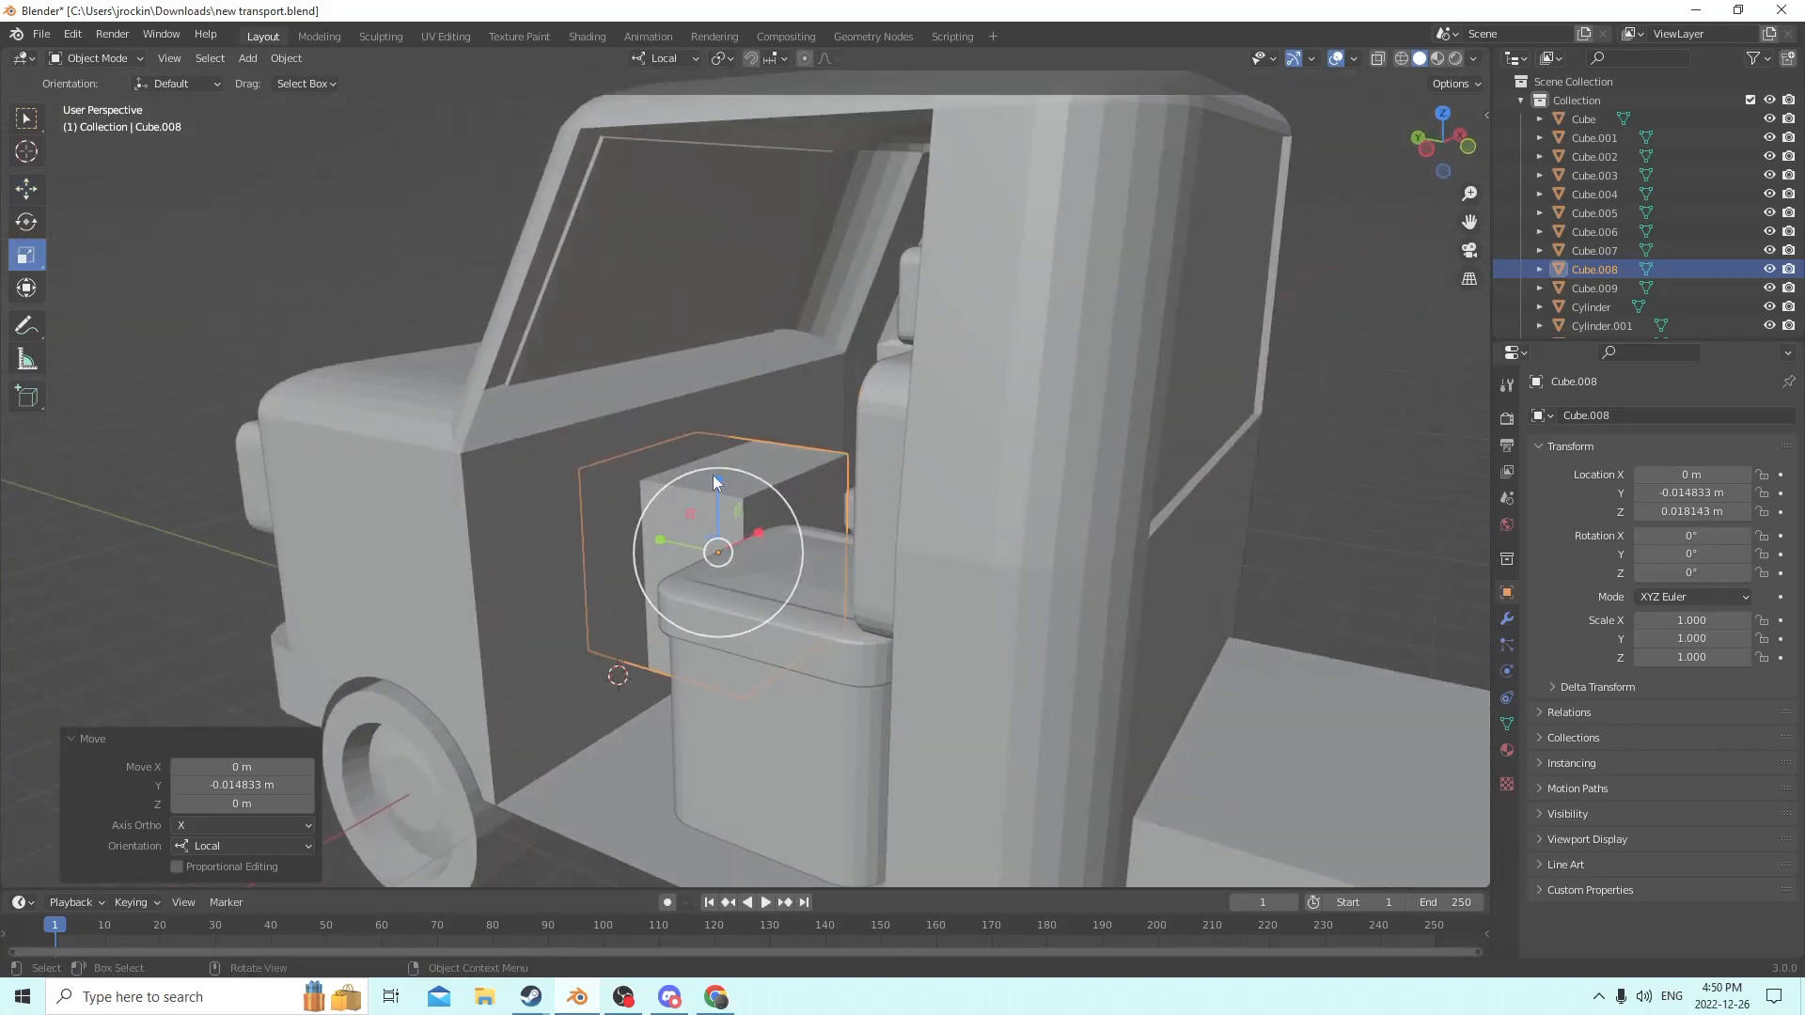
left_click_drag(712, 475, 716, 529)
mouse_move(716, 530)
middle_mouse_down()
mouse_move(732, 543)
mouse_move(694, 517)
middle_mouse_up()
left_click_drag(519, 472, 565, 482)
middle_click_drag(565, 482, 474, 447)
Move the bar up beneath the windshield to about Y -0.0155 m and Z 0.0311 m.
left_click(27, 191)
middle_click_drag(639, 394, 669, 558)
left_click_drag(595, 565, 583, 436)
mouse_move(583, 436)
middle_mouse_down()
mouse_move(538, 467)
mouse_move(568, 464)
mouse_move(523, 474)
mouse_move(640, 471)
mouse_move(579, 460)
middle_mouse_up()
left_click_drag(467, 447, 475, 443)
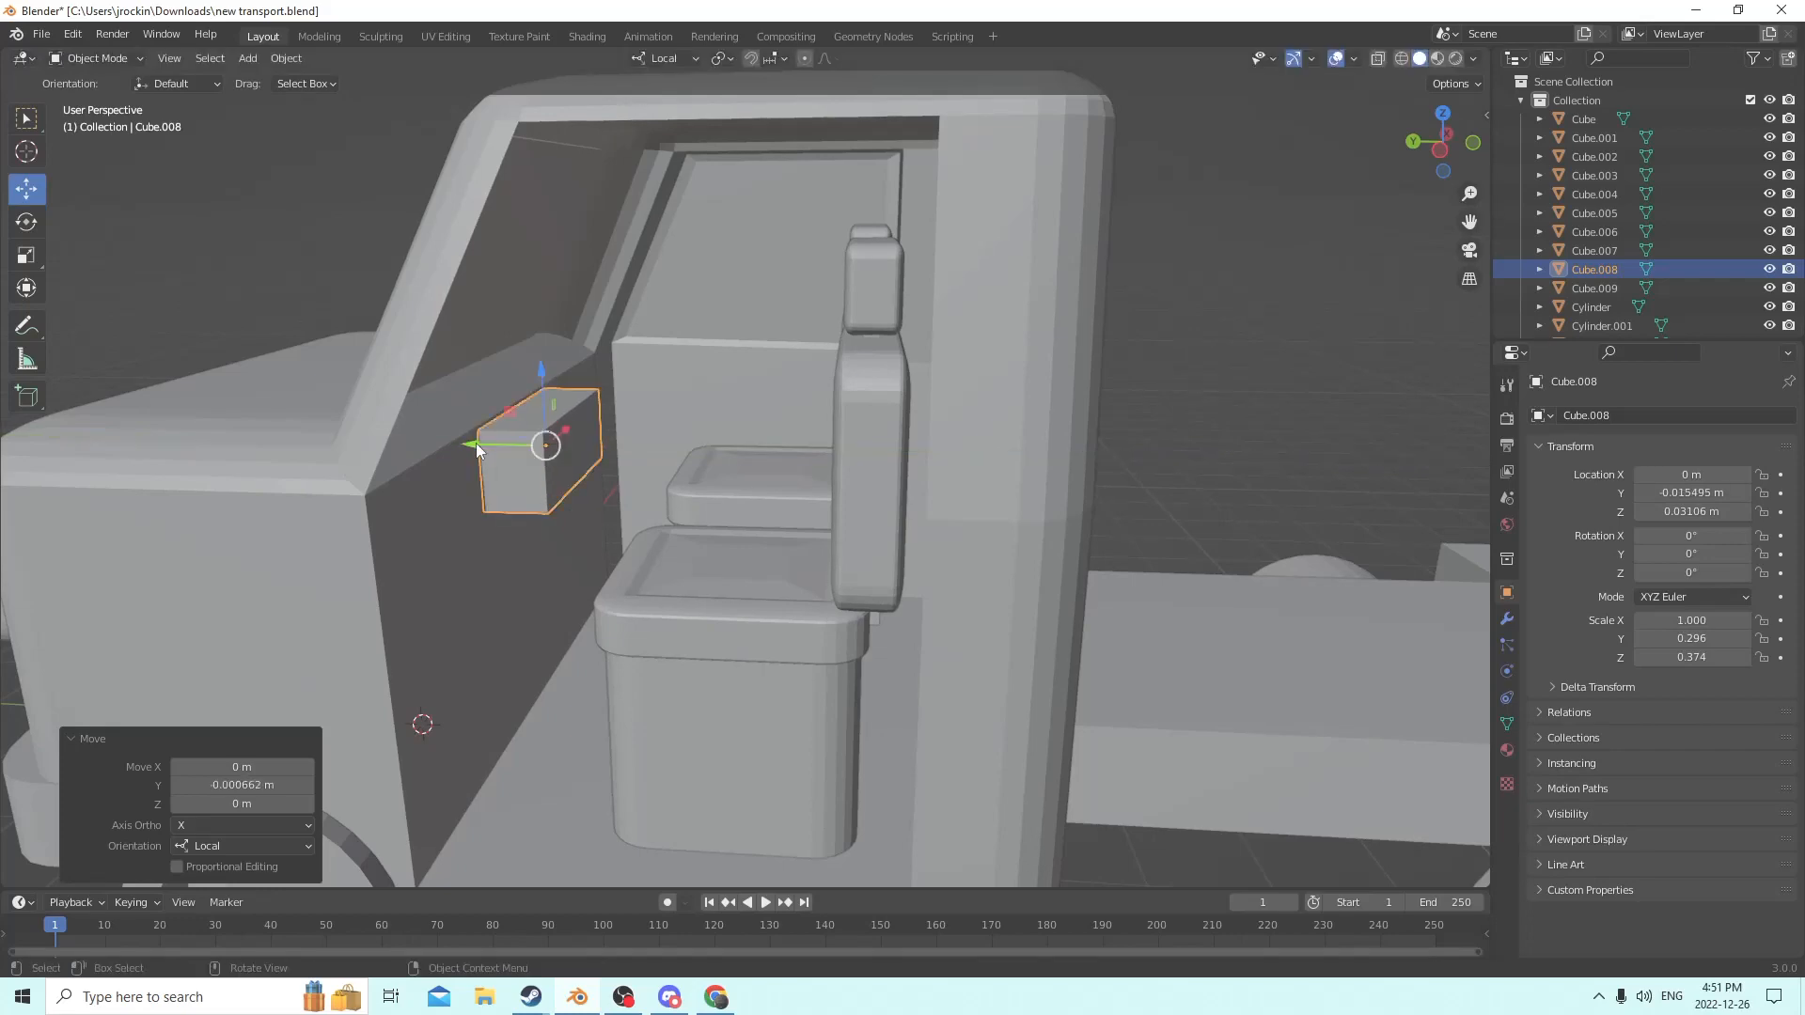
middle_click_drag(475, 443, 429, 443)
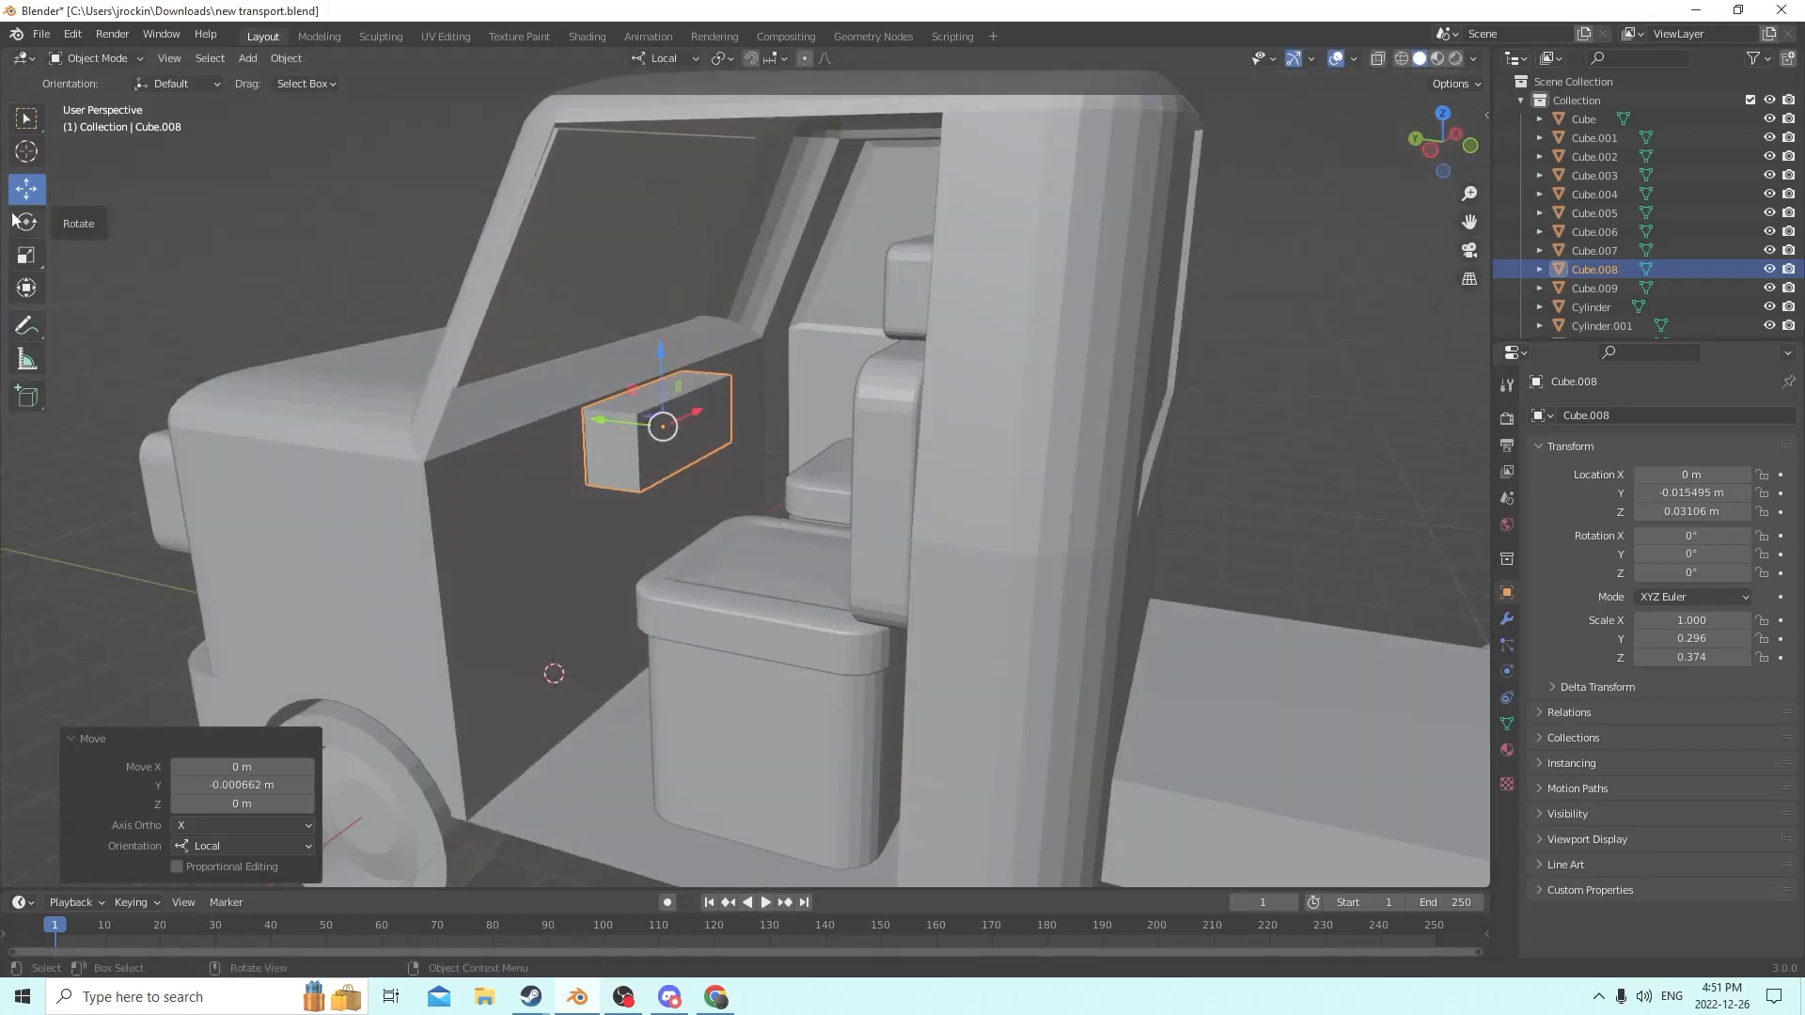
Stretch the bar across the cab's width by scaling it to about 3.061 on X.
left_click(26, 255)
middle_click_drag(738, 456, 682, 458)
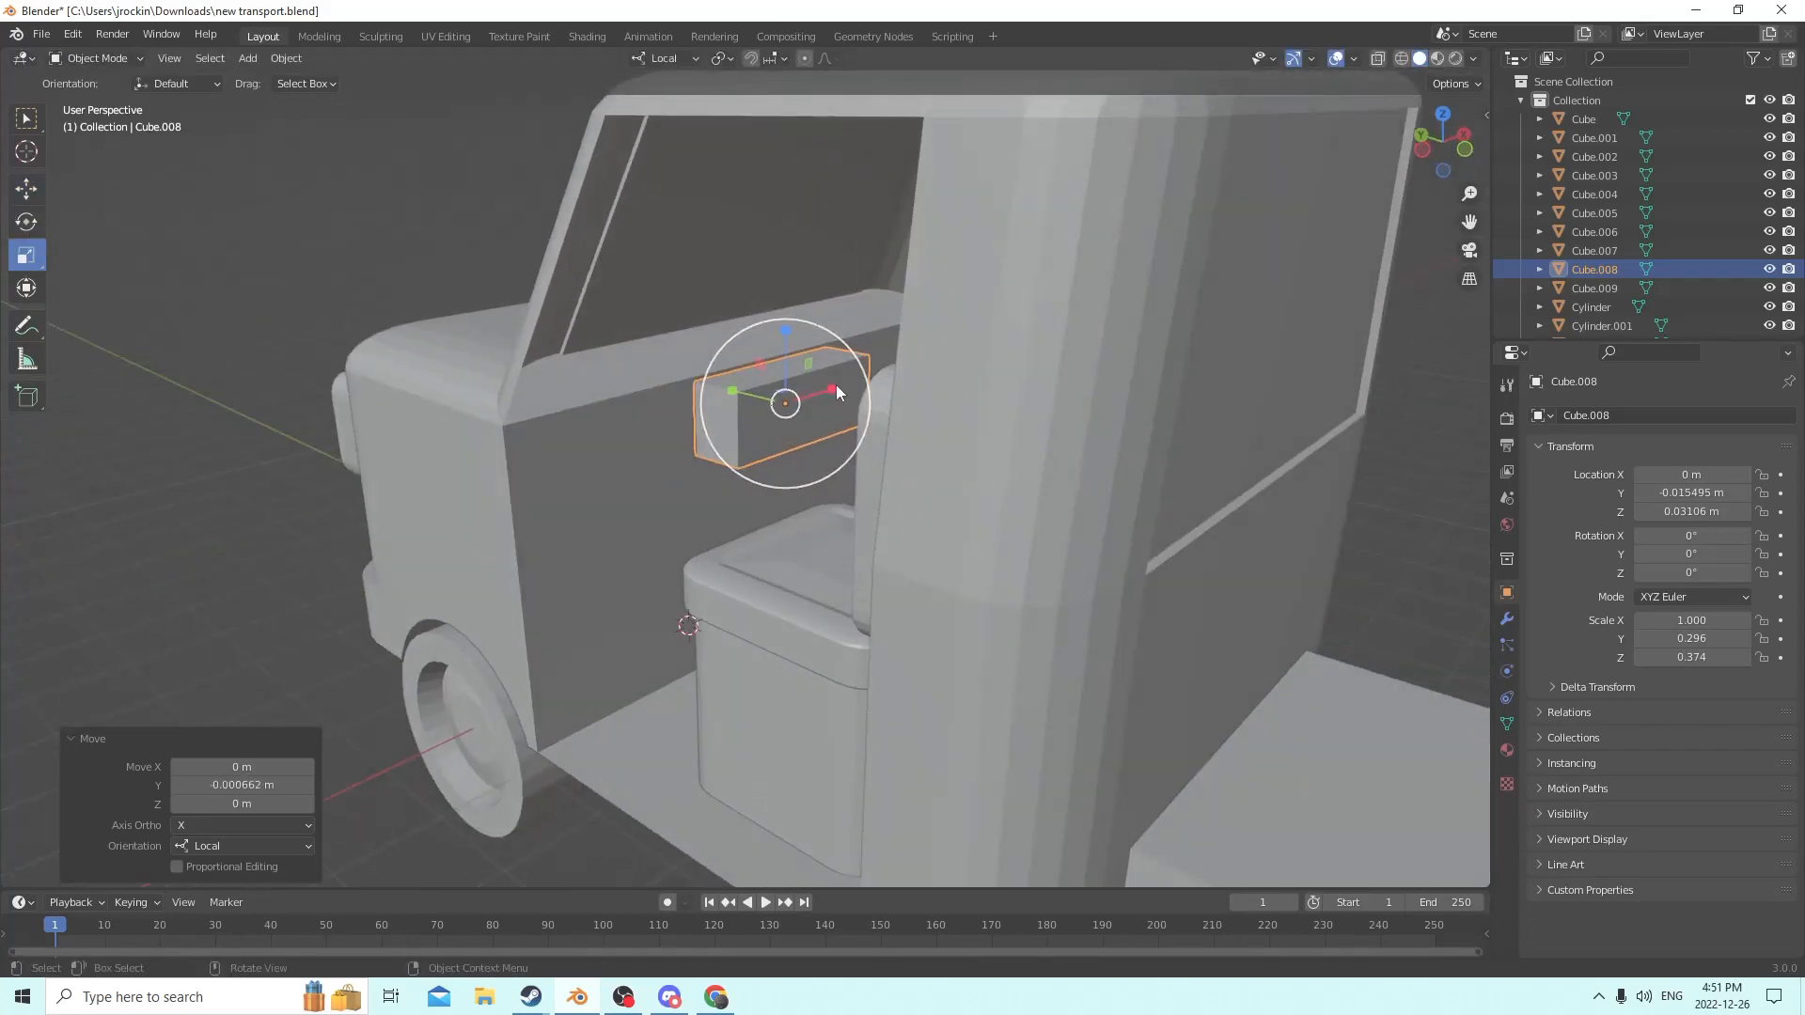
left_click_drag(838, 393, 957, 349)
middle_click_drag(809, 381, 856, 382)
Slide the bar's upper seat-side edge forward along Y to give the dashboard a sloped face.
key("Tab")
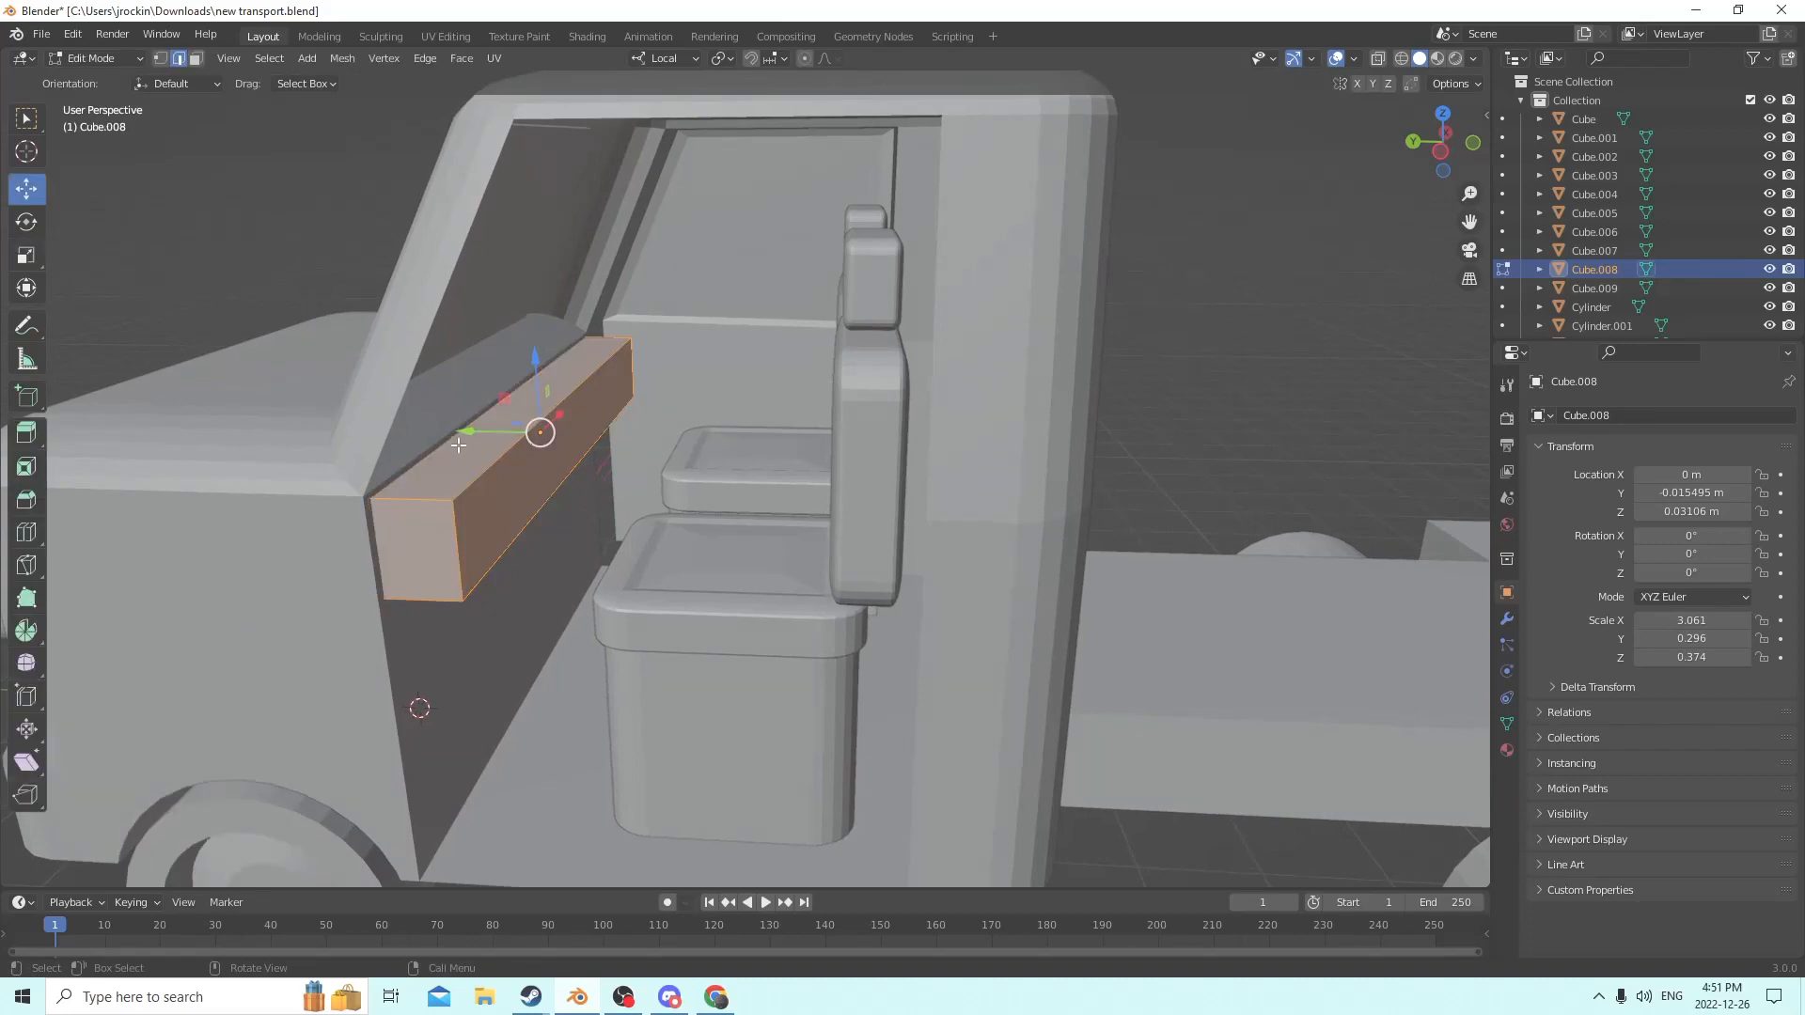
middle_click_drag(658, 369, 583, 426)
left_click(521, 461)
left_click_drag(438, 417, 393, 426)
mouse_move(393, 426)
middle_mouse_down()
mouse_move(365, 379)
mouse_move(437, 402)
mouse_move(402, 437)
middle_mouse_up()
left_click_drag(393, 463, 370, 457)
middle_click_drag(369, 456, 446, 441)
left_click_drag(334, 465, 322, 464)
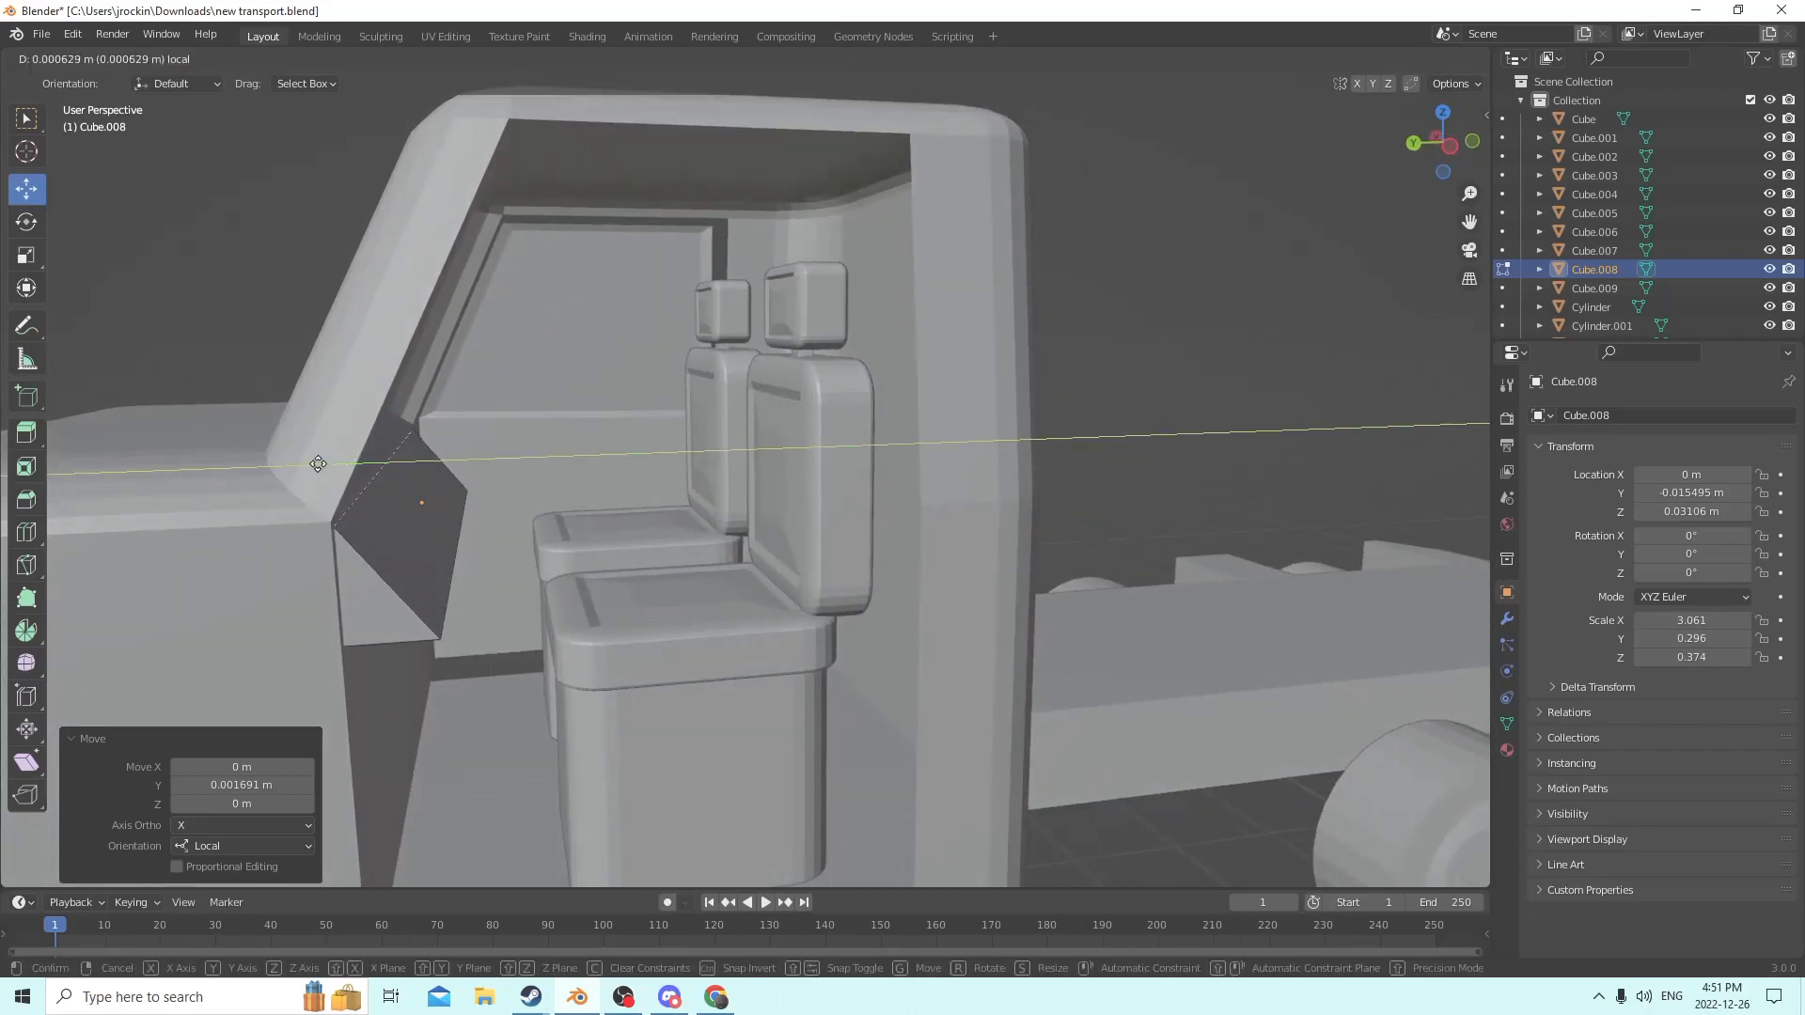
left_click_drag(318, 463, 318, 464)
middle_click_drag(318, 463, 282, 456)
Nudge the dashboard's upper edge slightly upward along Z, select its lower seat-side edge, and return to Object Mode.
key("Tab")
middle_click_drag(542, 511, 427, 480)
key("Tab")
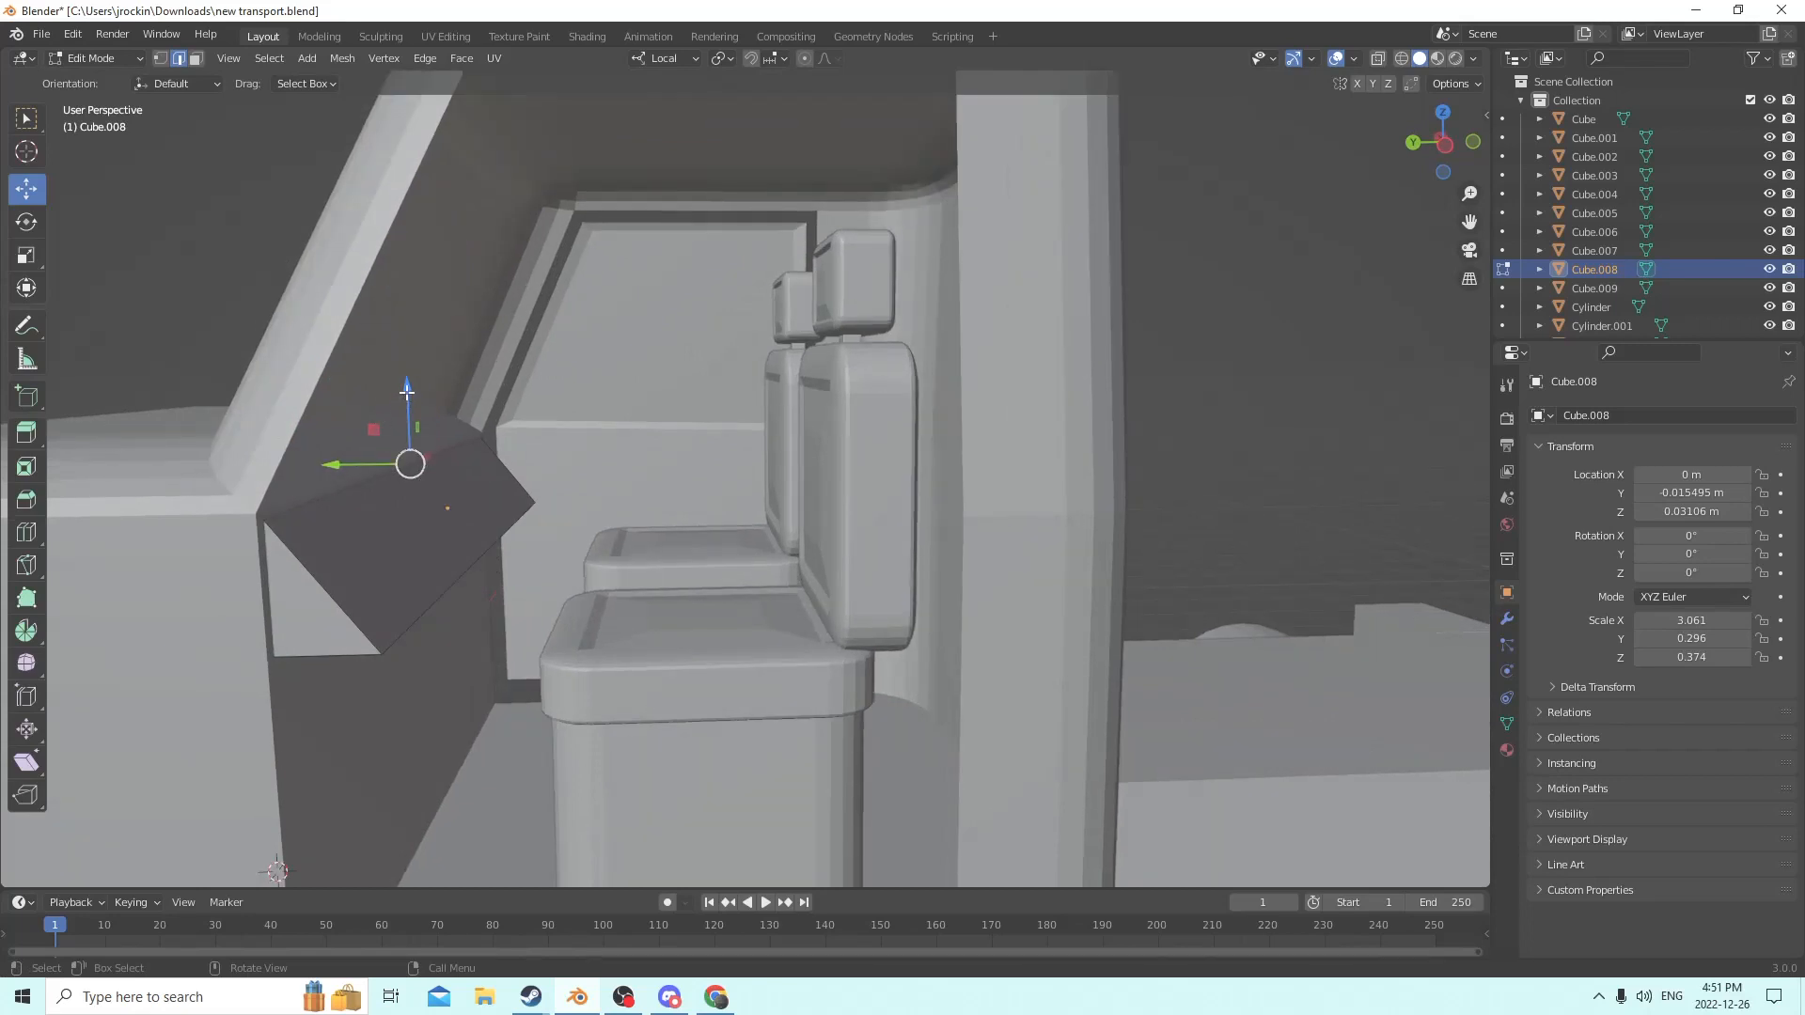
left_click_drag(406, 391, 404, 387)
middle_click_drag(395, 409, 321, 380)
left_click(600, 442)
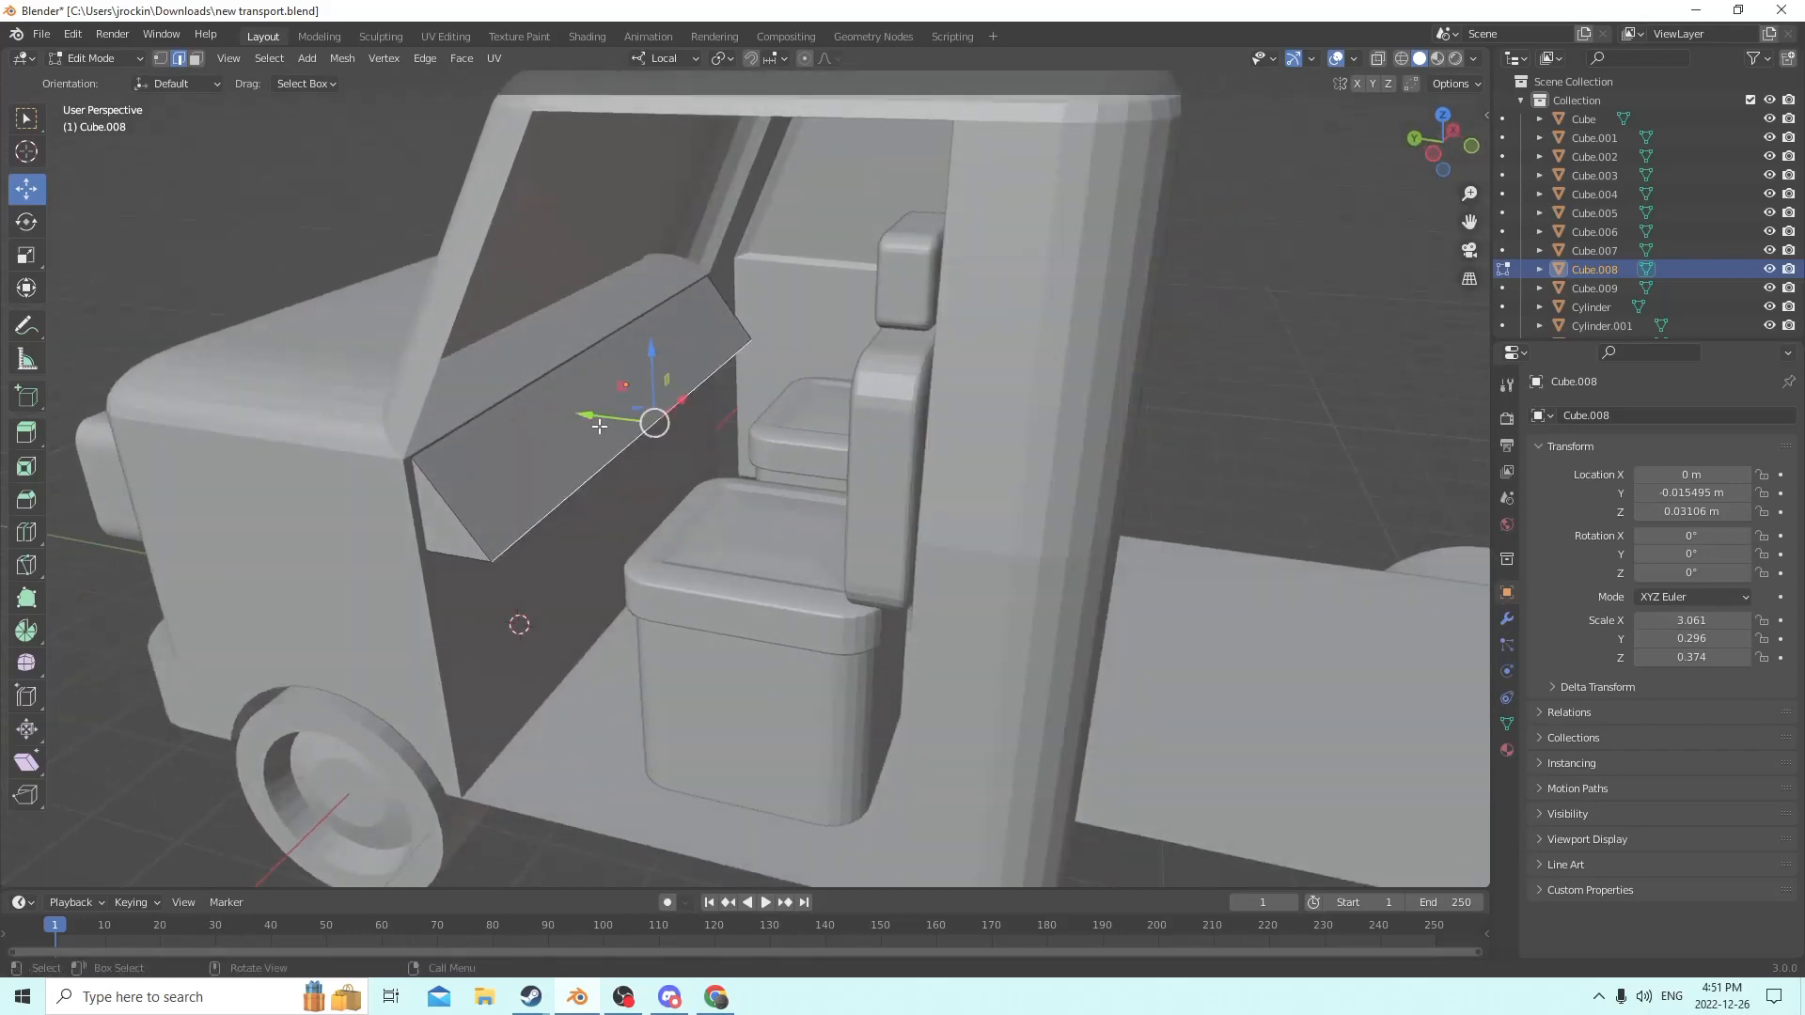
mouse_move(596, 432)
middle_mouse_down()
mouse_move(681, 414)
mouse_move(589, 401)
middle_mouse_up()
key("Tab")
Add a second 0.02 m cube mesh as the base for a center console.
mouse_move(523, 499)
middle_mouse_down()
mouse_move(568, 457)
mouse_move(595, 505)
mouse_move(506, 500)
mouse_move(613, 505)
mouse_move(550, 502)
middle_mouse_up()
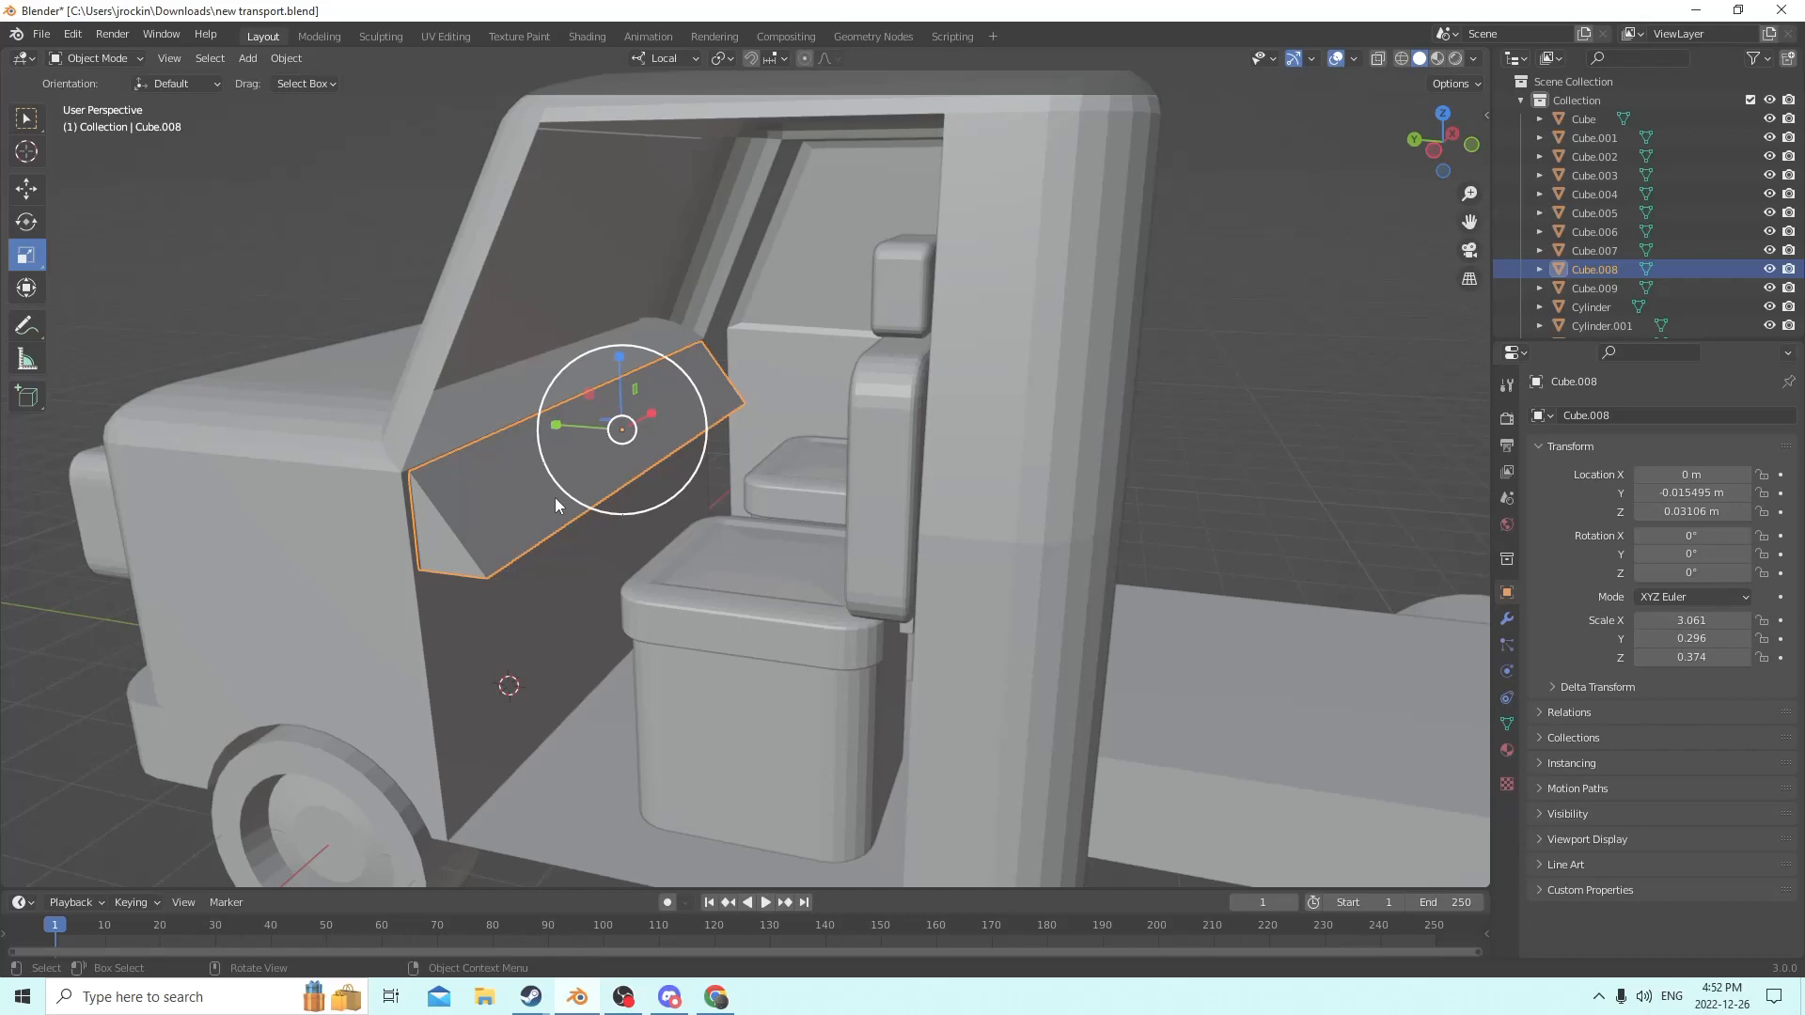
middle_click_drag(555, 505, 643, 556)
middle_click_drag(700, 500, 560, 524)
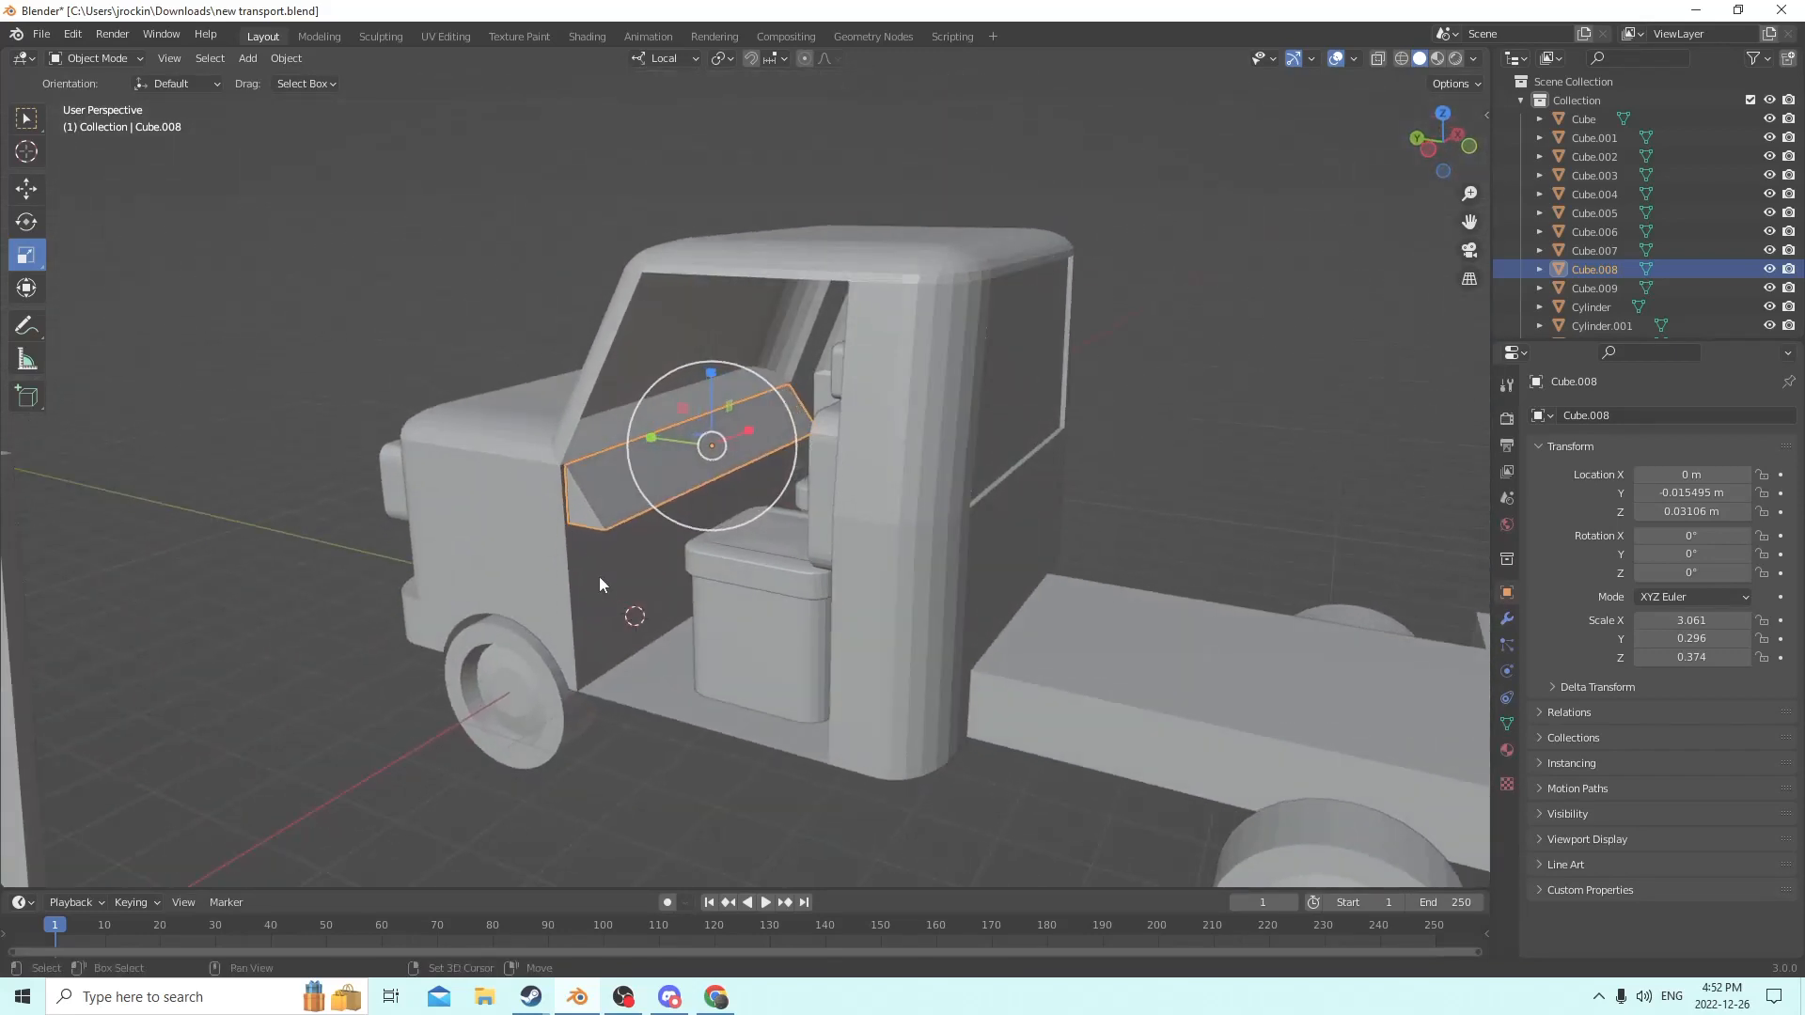
key("shift+a")
mouse_move(600, 577)
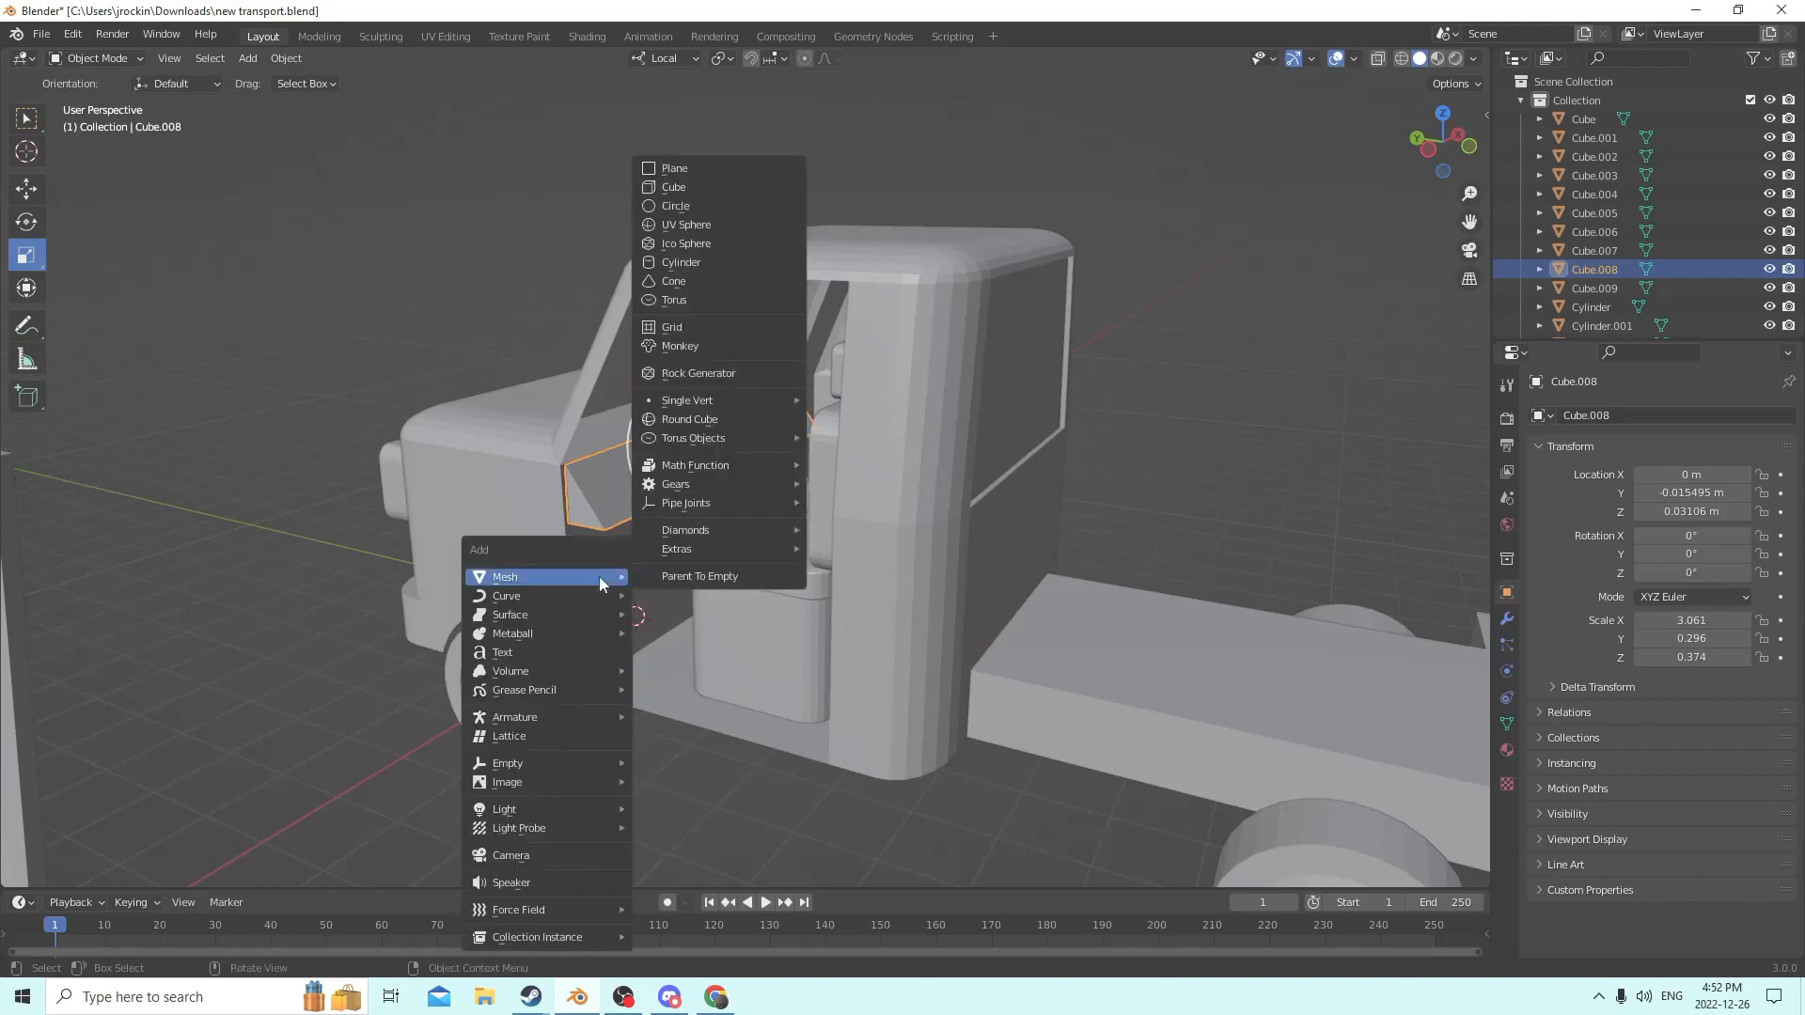
left_click(708, 192)
middle_click_drag(708, 192, 760, 313)
scroll(837, 344, "up", 5)
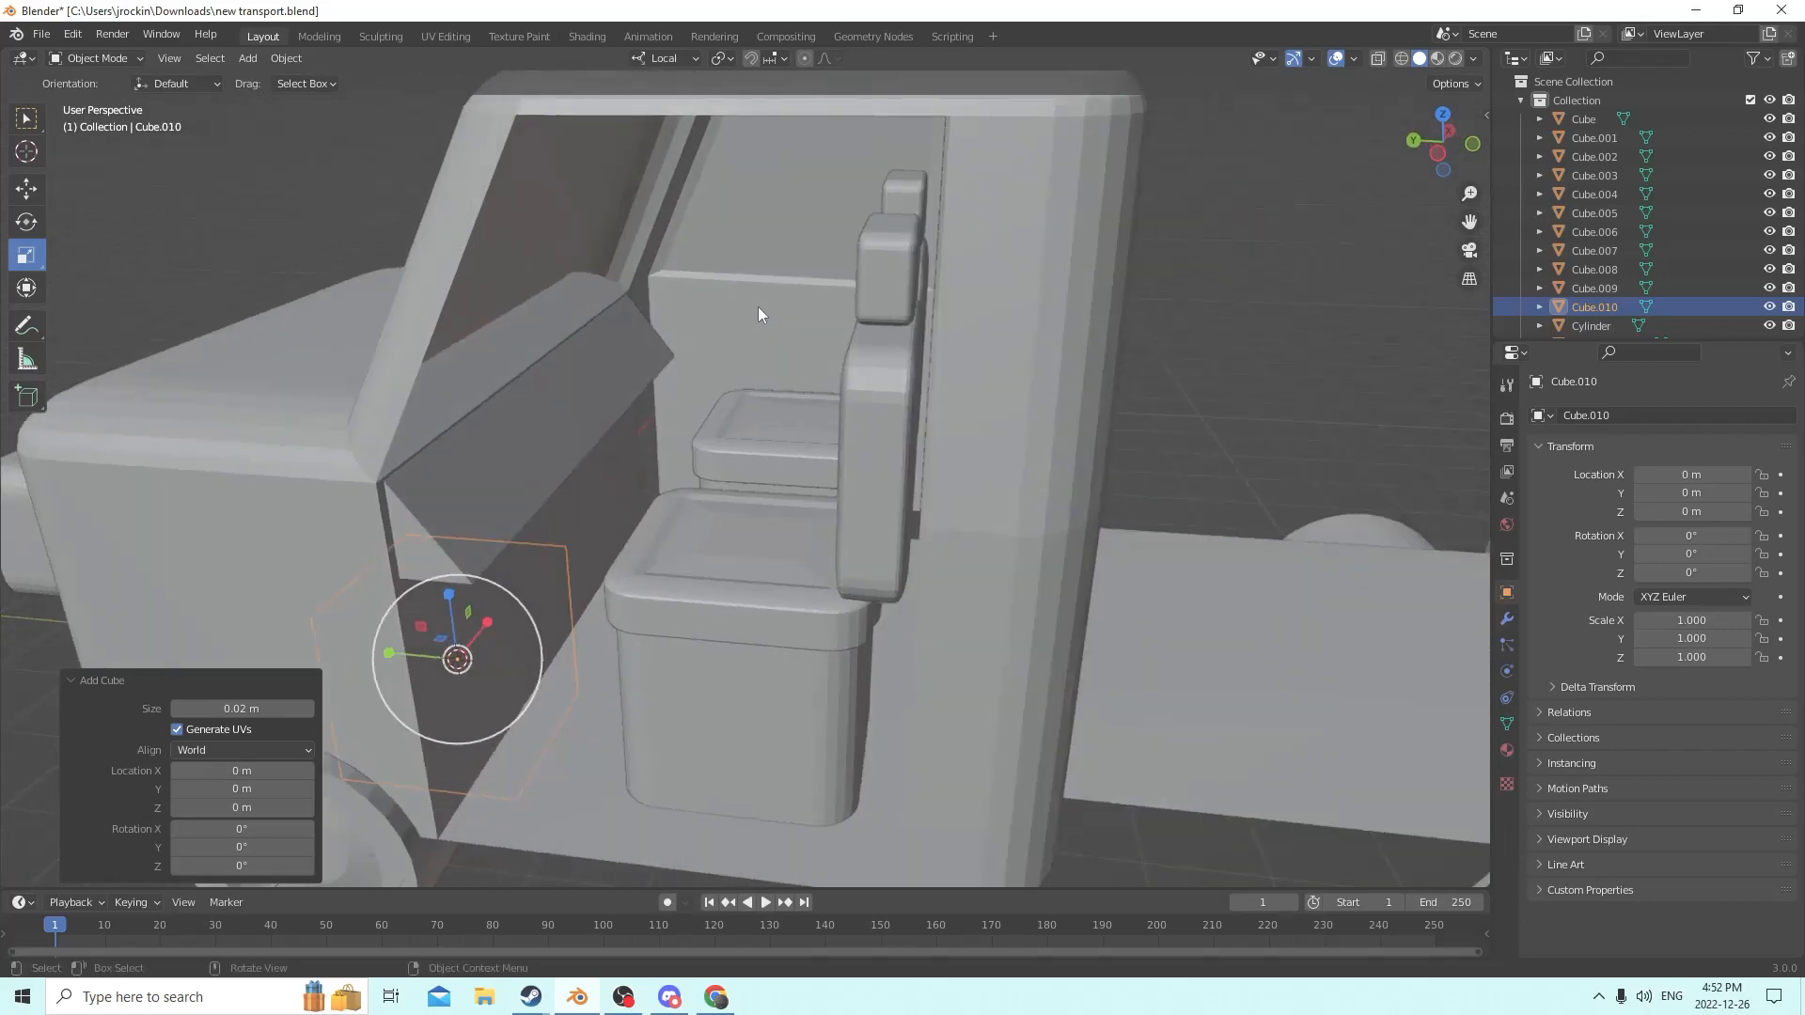
Move the second cube between the seats to about Y -0.024 m and Z 0.0159 m.
left_click(21, 192)
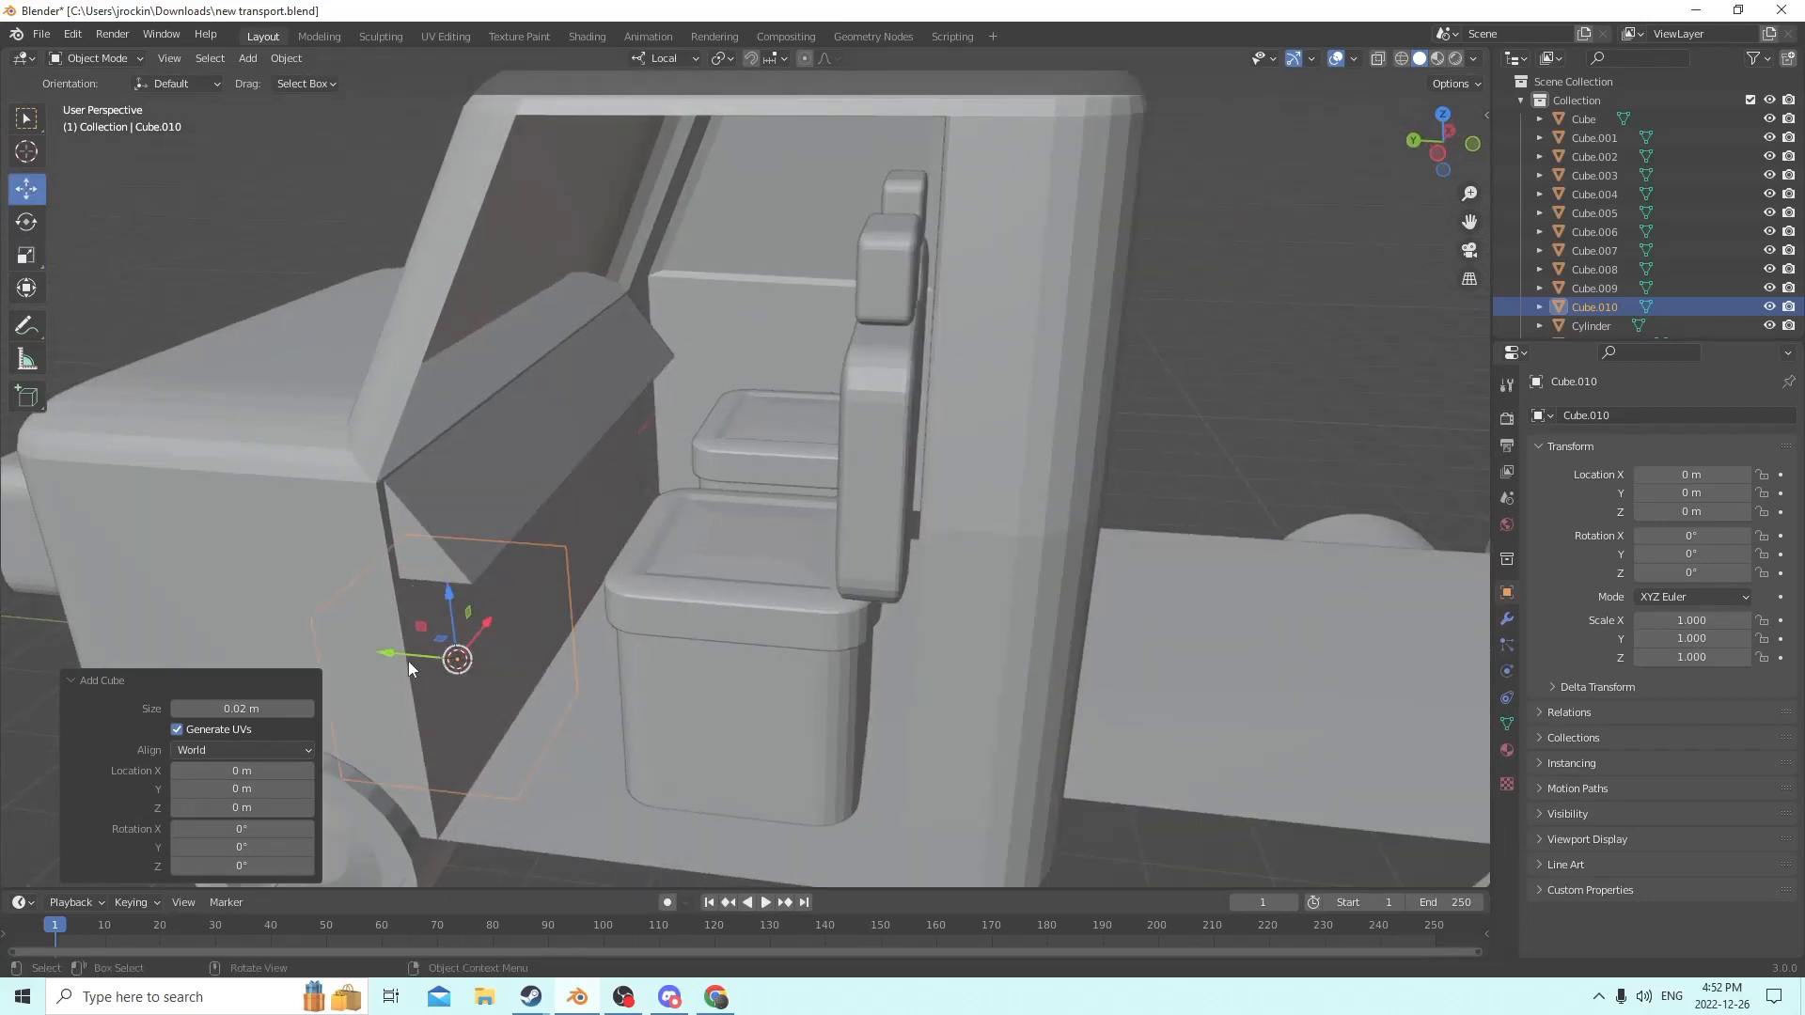
left_click_drag(408, 662, 655, 480)
middle_click_drag(654, 480, 660, 523)
scroll(605, 569, "up", 2)
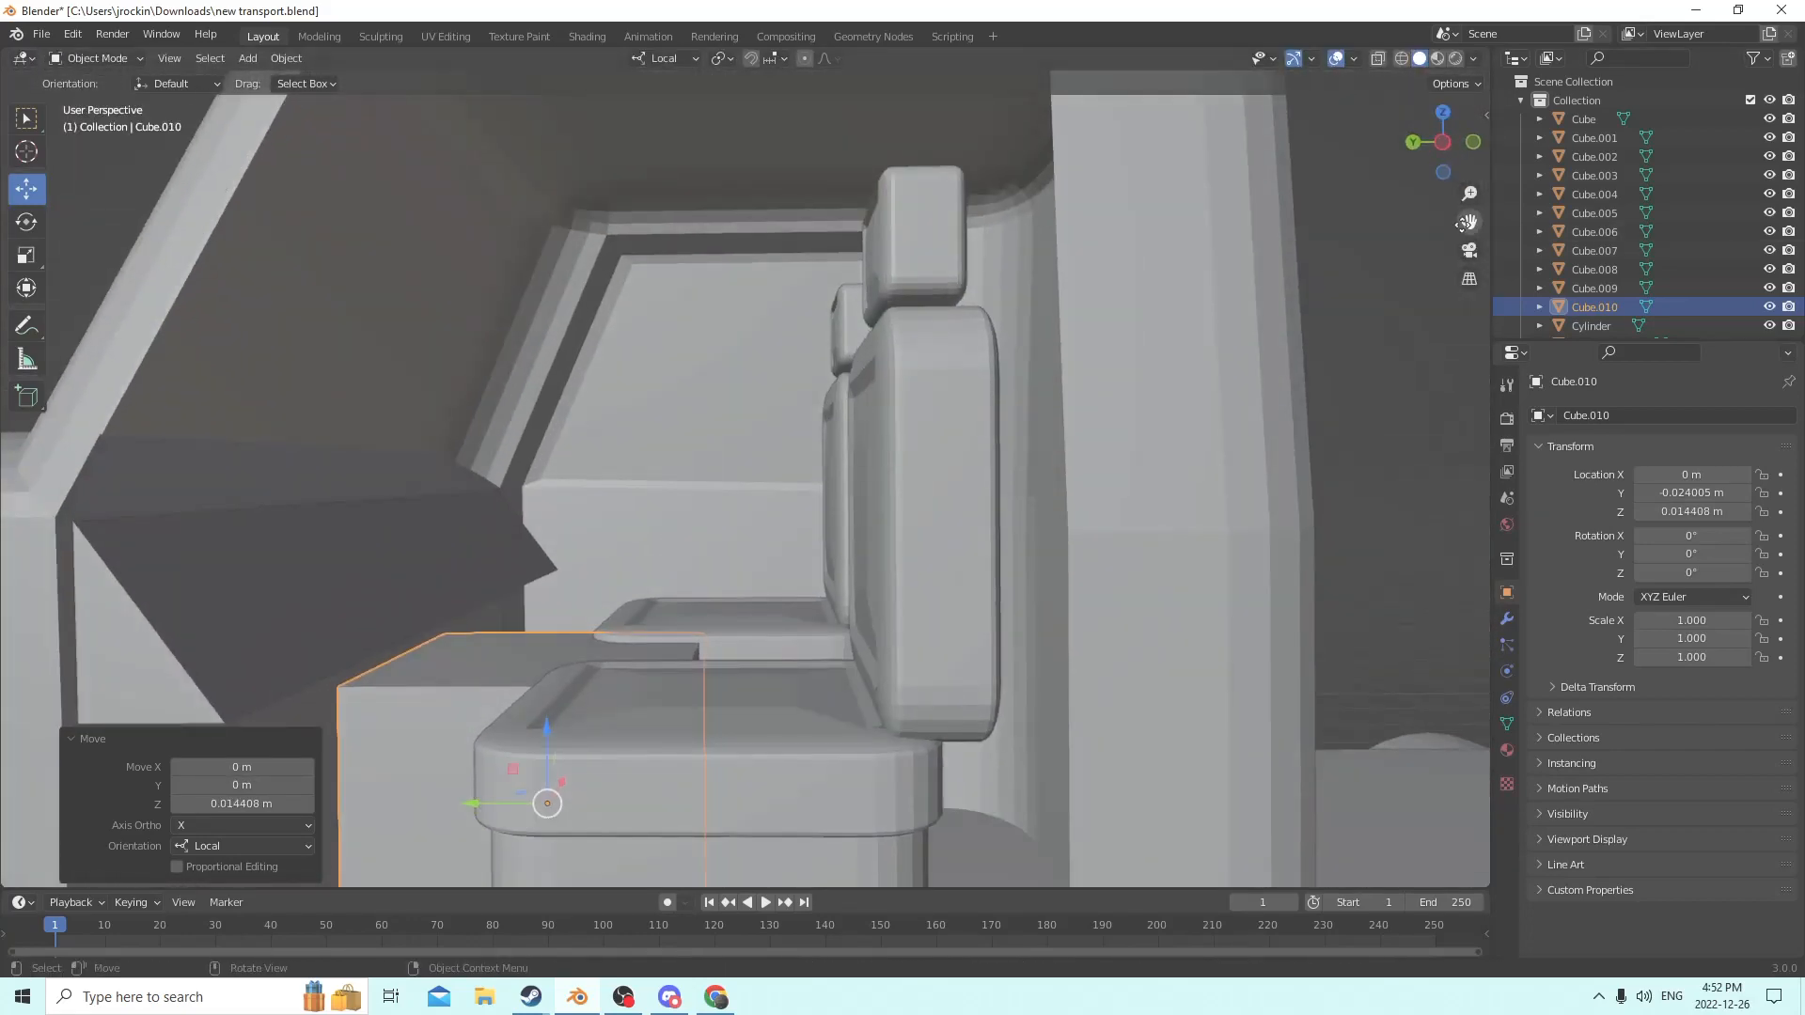
left_click_drag(1467, 222, 1395, 361)
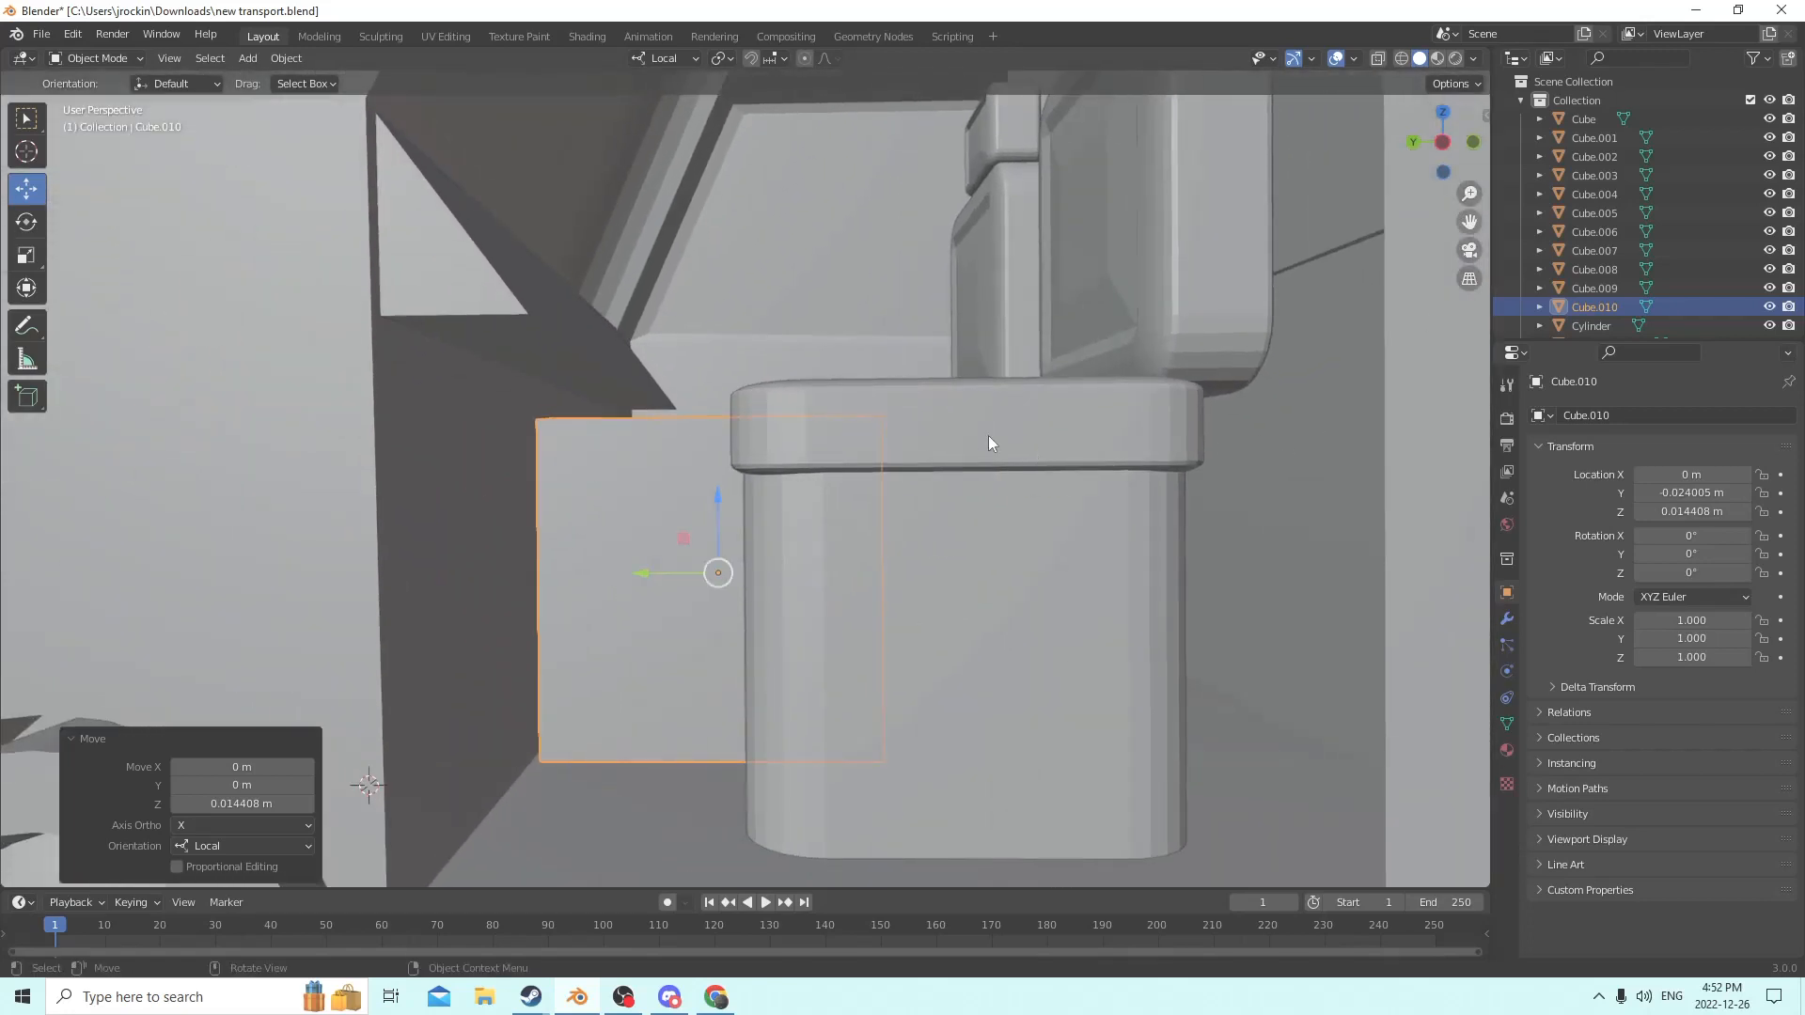
middle_click_drag(989, 436, 934, 449)
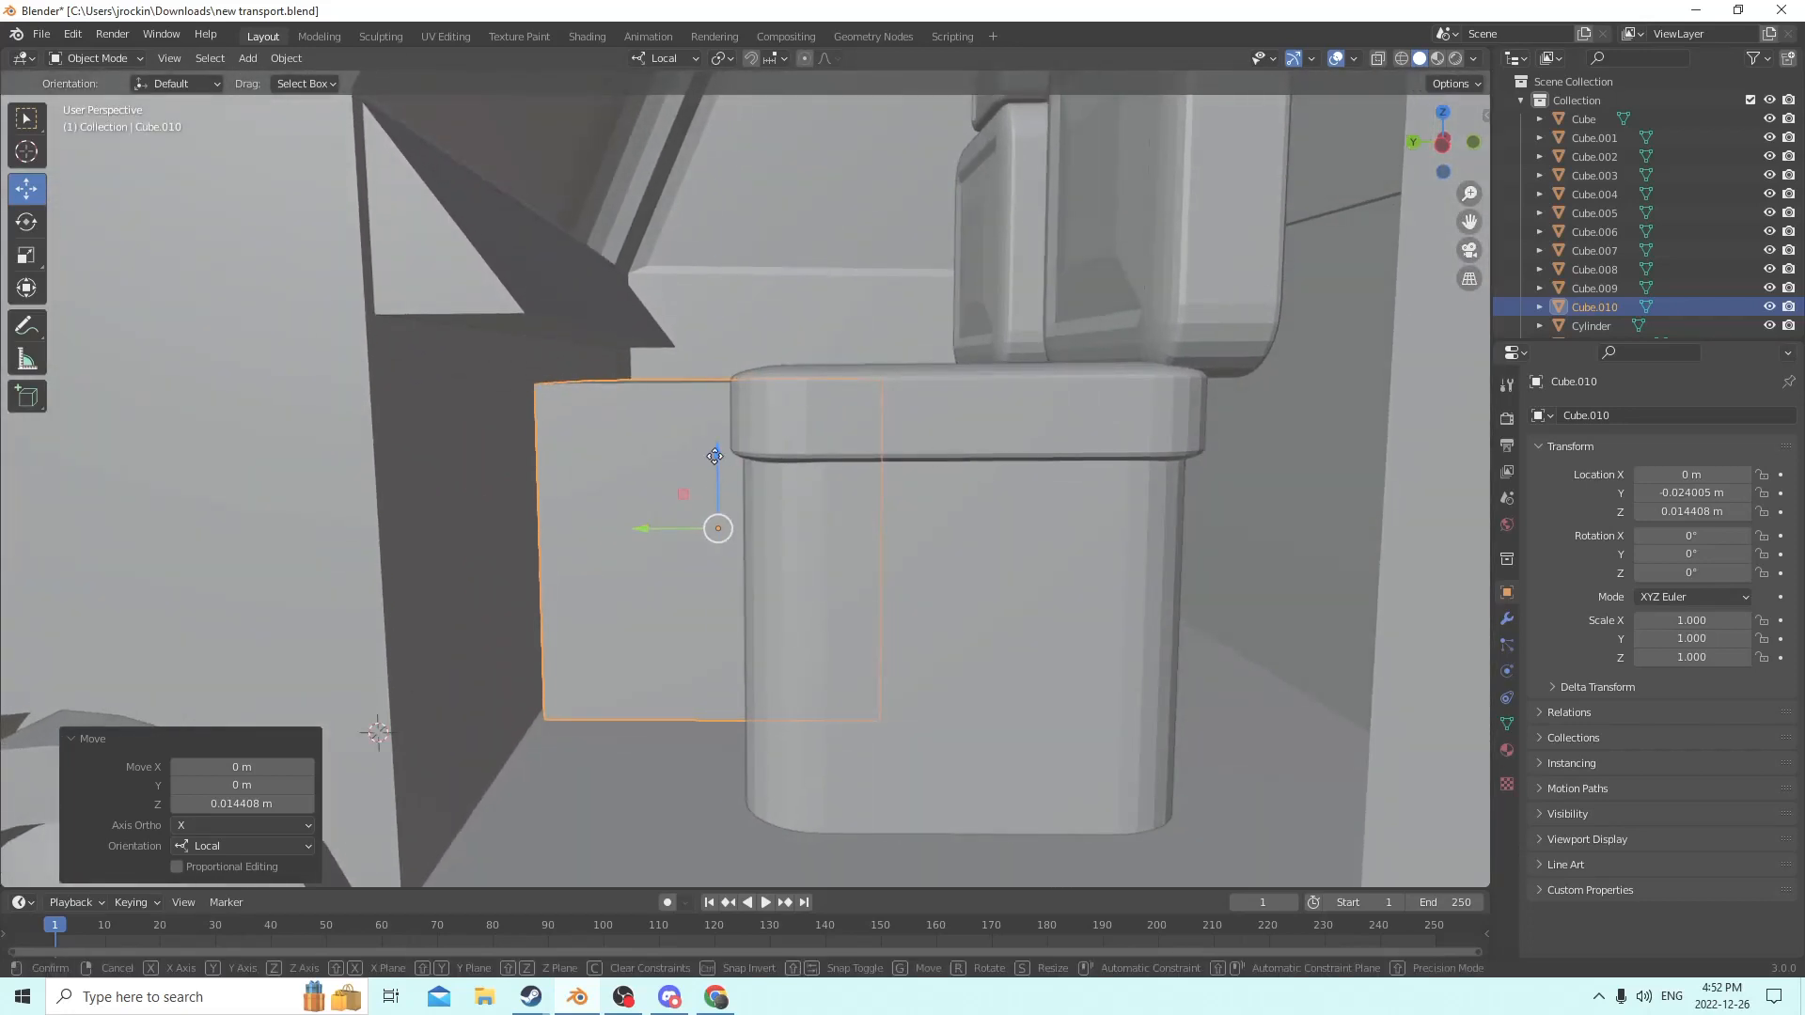
left_click_drag(717, 457, 716, 436)
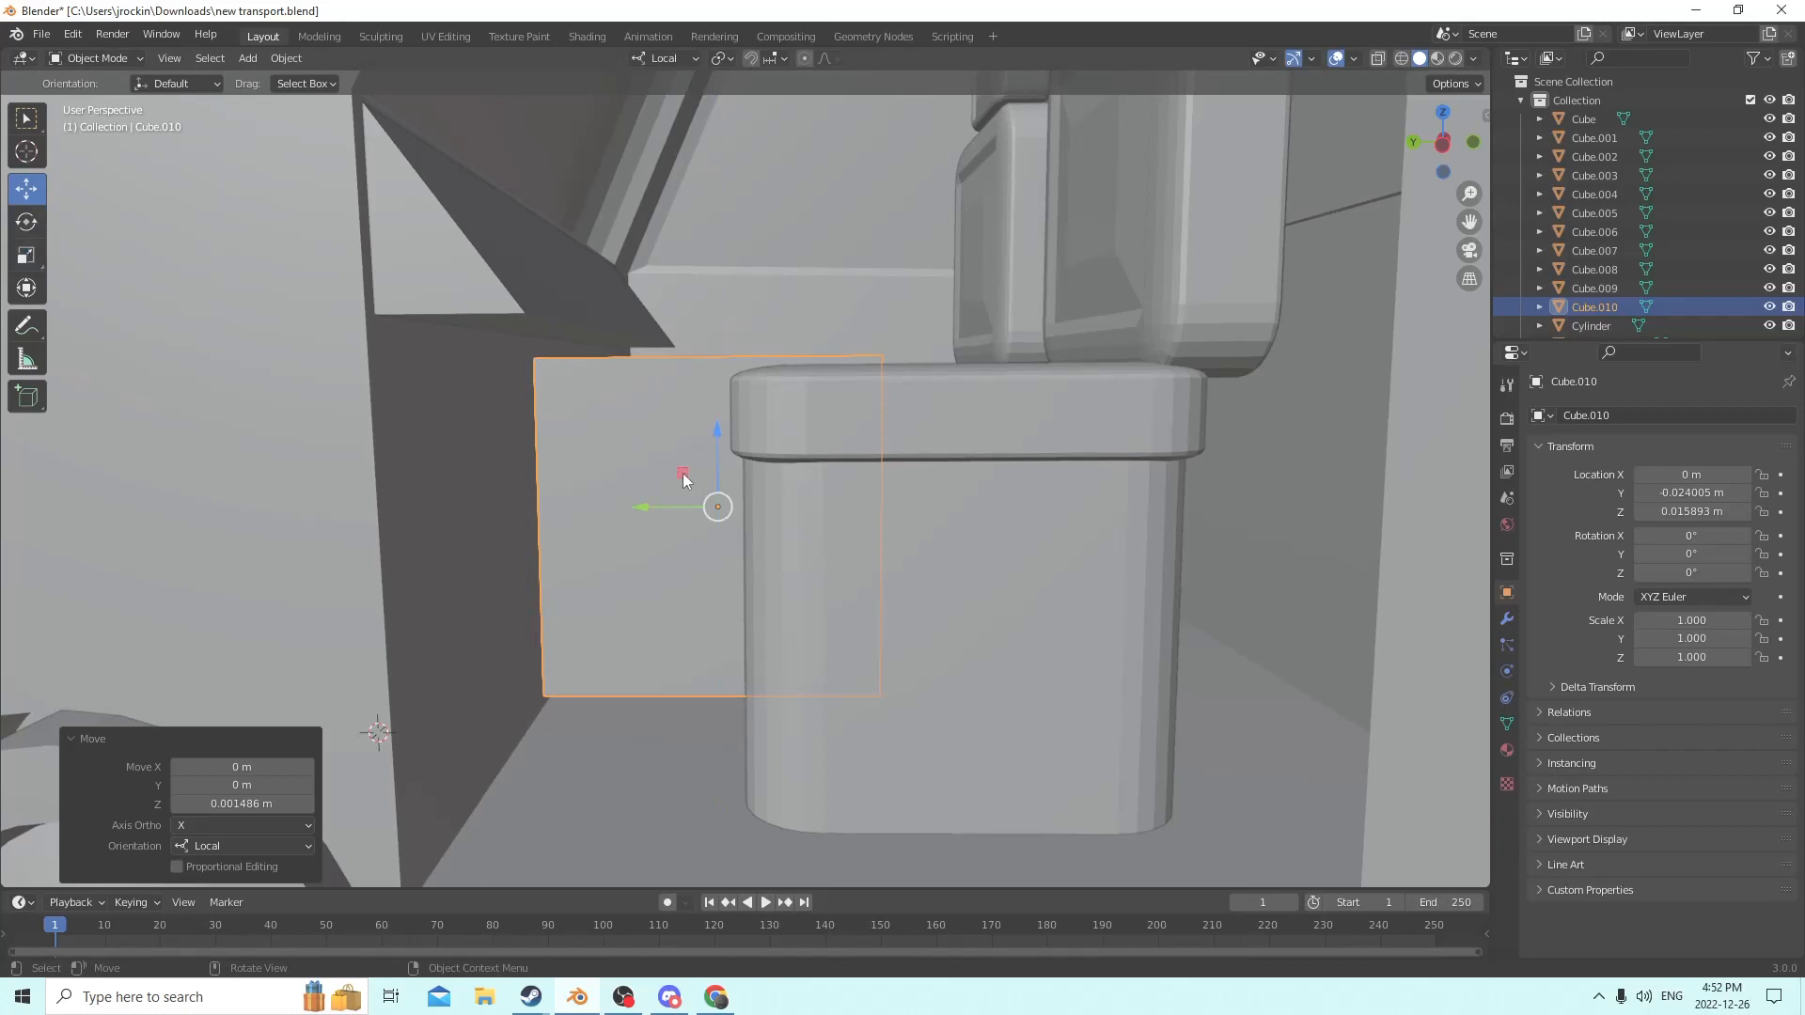
Scale the console cube to about 1.168 on Z and 1.172 on Y, and reposition it at about Y -0.0249 m, Z 0.0154 m.
left_click(29, 260)
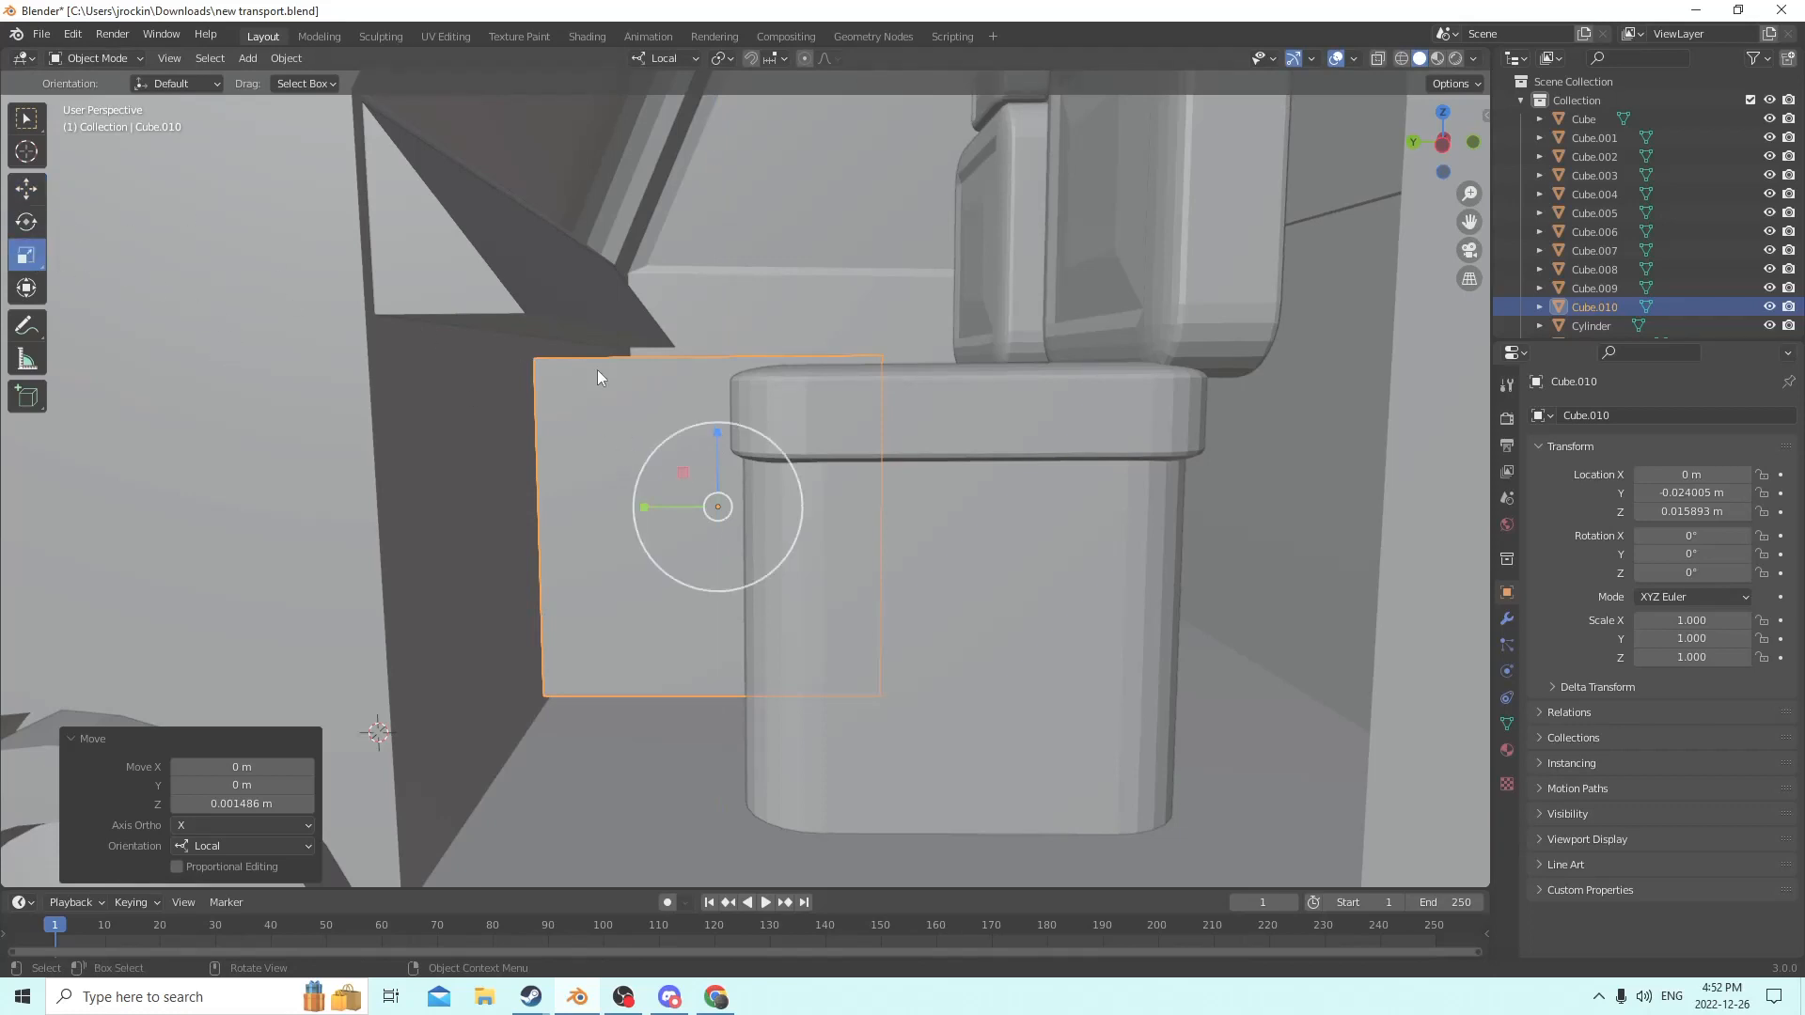
mouse_move(719, 453)
left_mouse_down()
mouse_move(716, 417)
mouse_move(725, 454)
left_mouse_up()
left_click(31, 192)
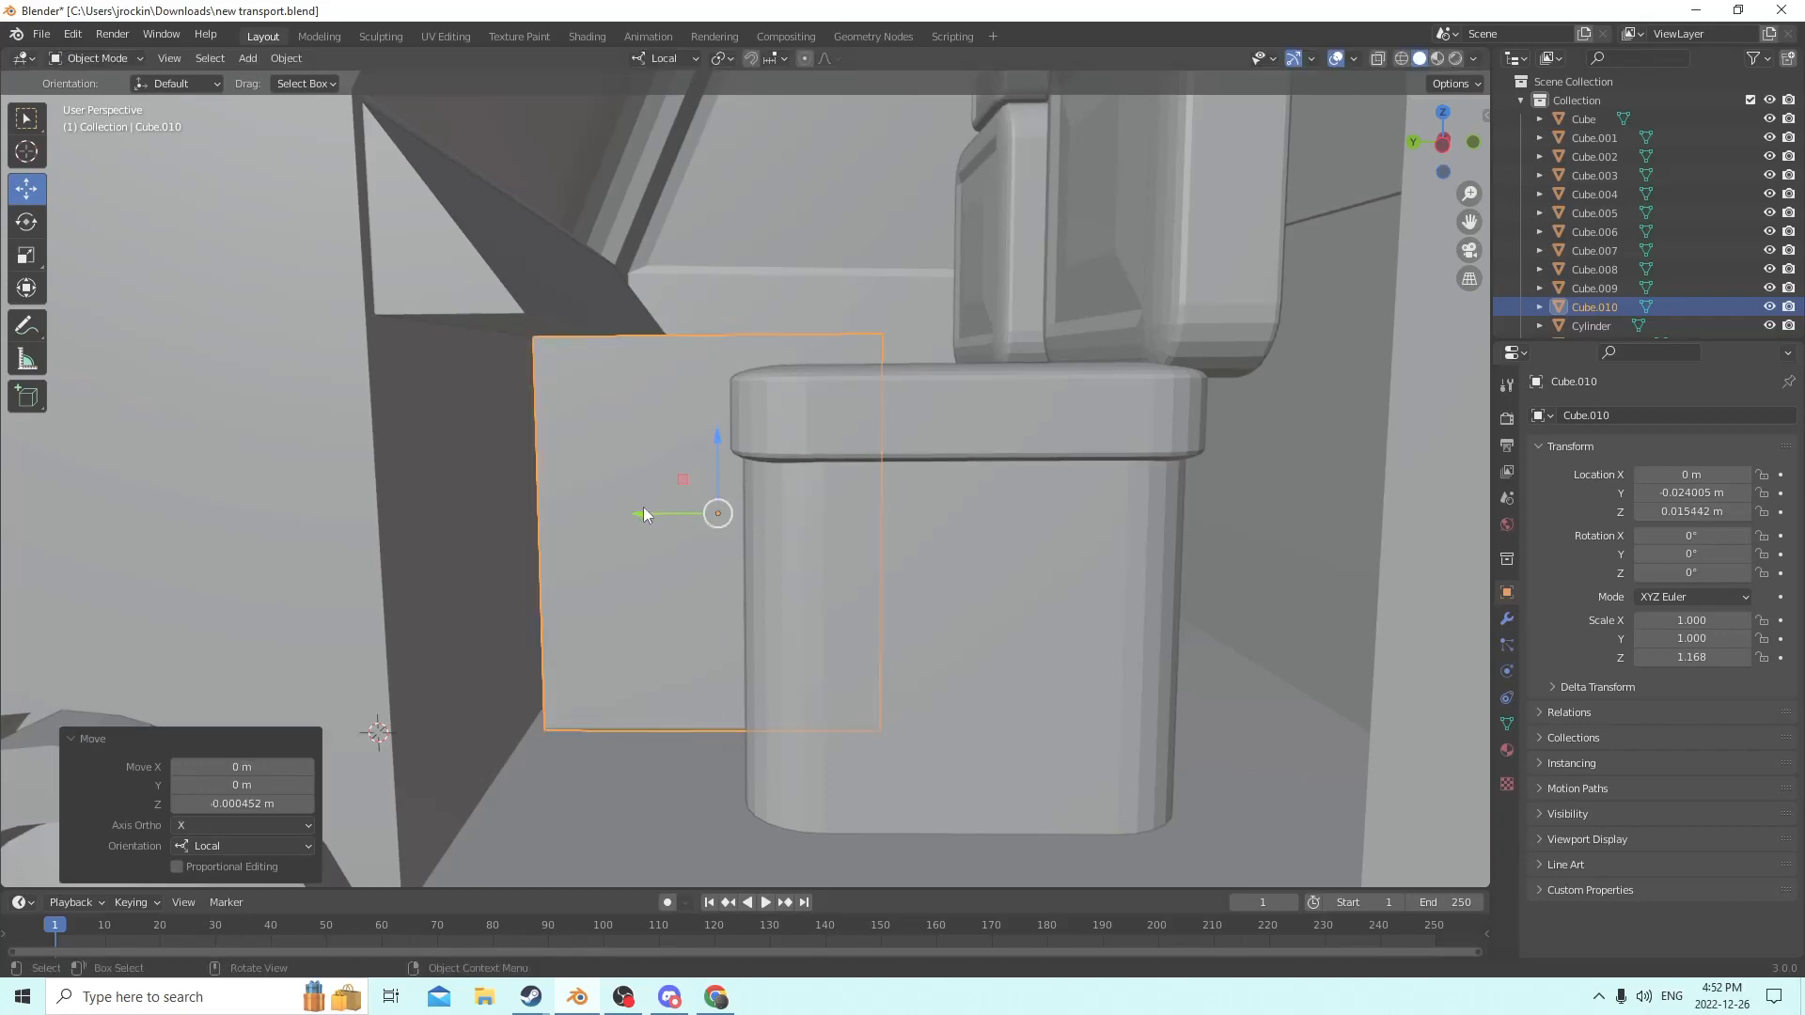
left_click_drag(642, 507, 623, 510)
left_click(25, 254)
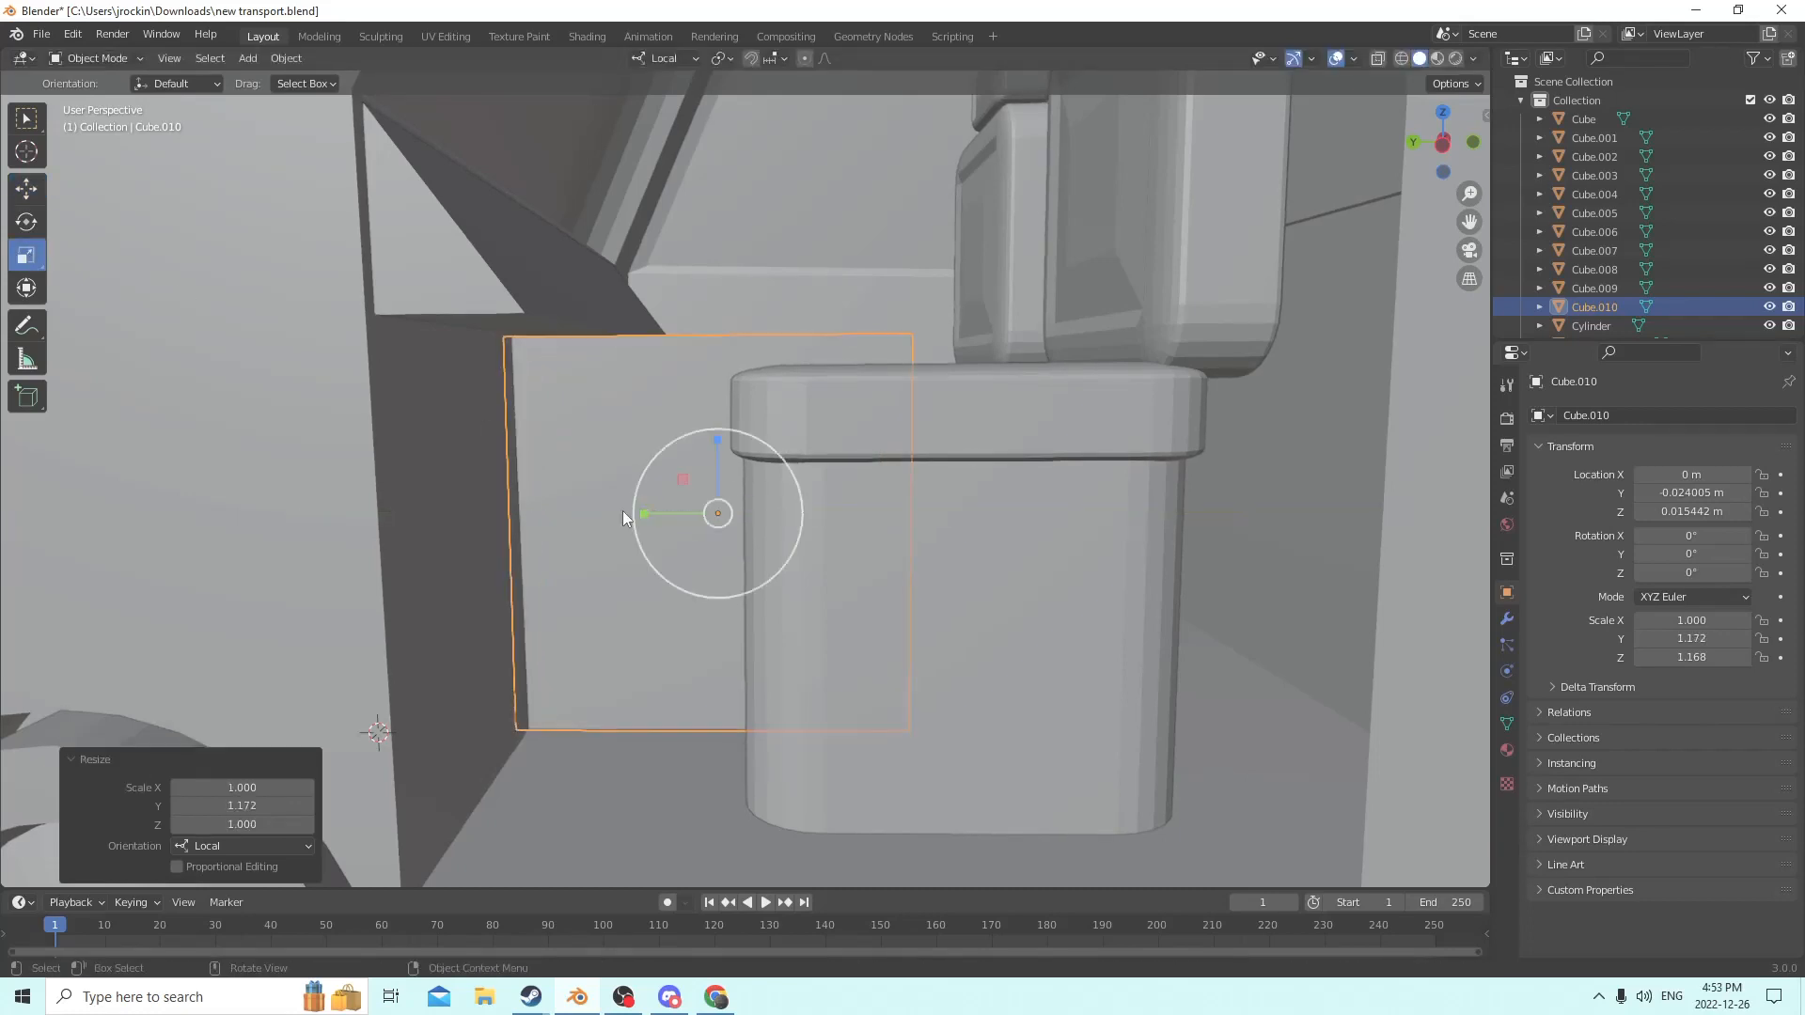
left_click(15, 185)
left_click_drag(639, 518, 654, 507)
Narrow the console cube to fit between the seats by scaling it to about 0.420 on X.
middle_click_drag(679, 405, 874, 324)
left_click(37, 255)
middle_click_drag(430, 282, 926, 301)
left_click_drag(880, 257, 863, 276)
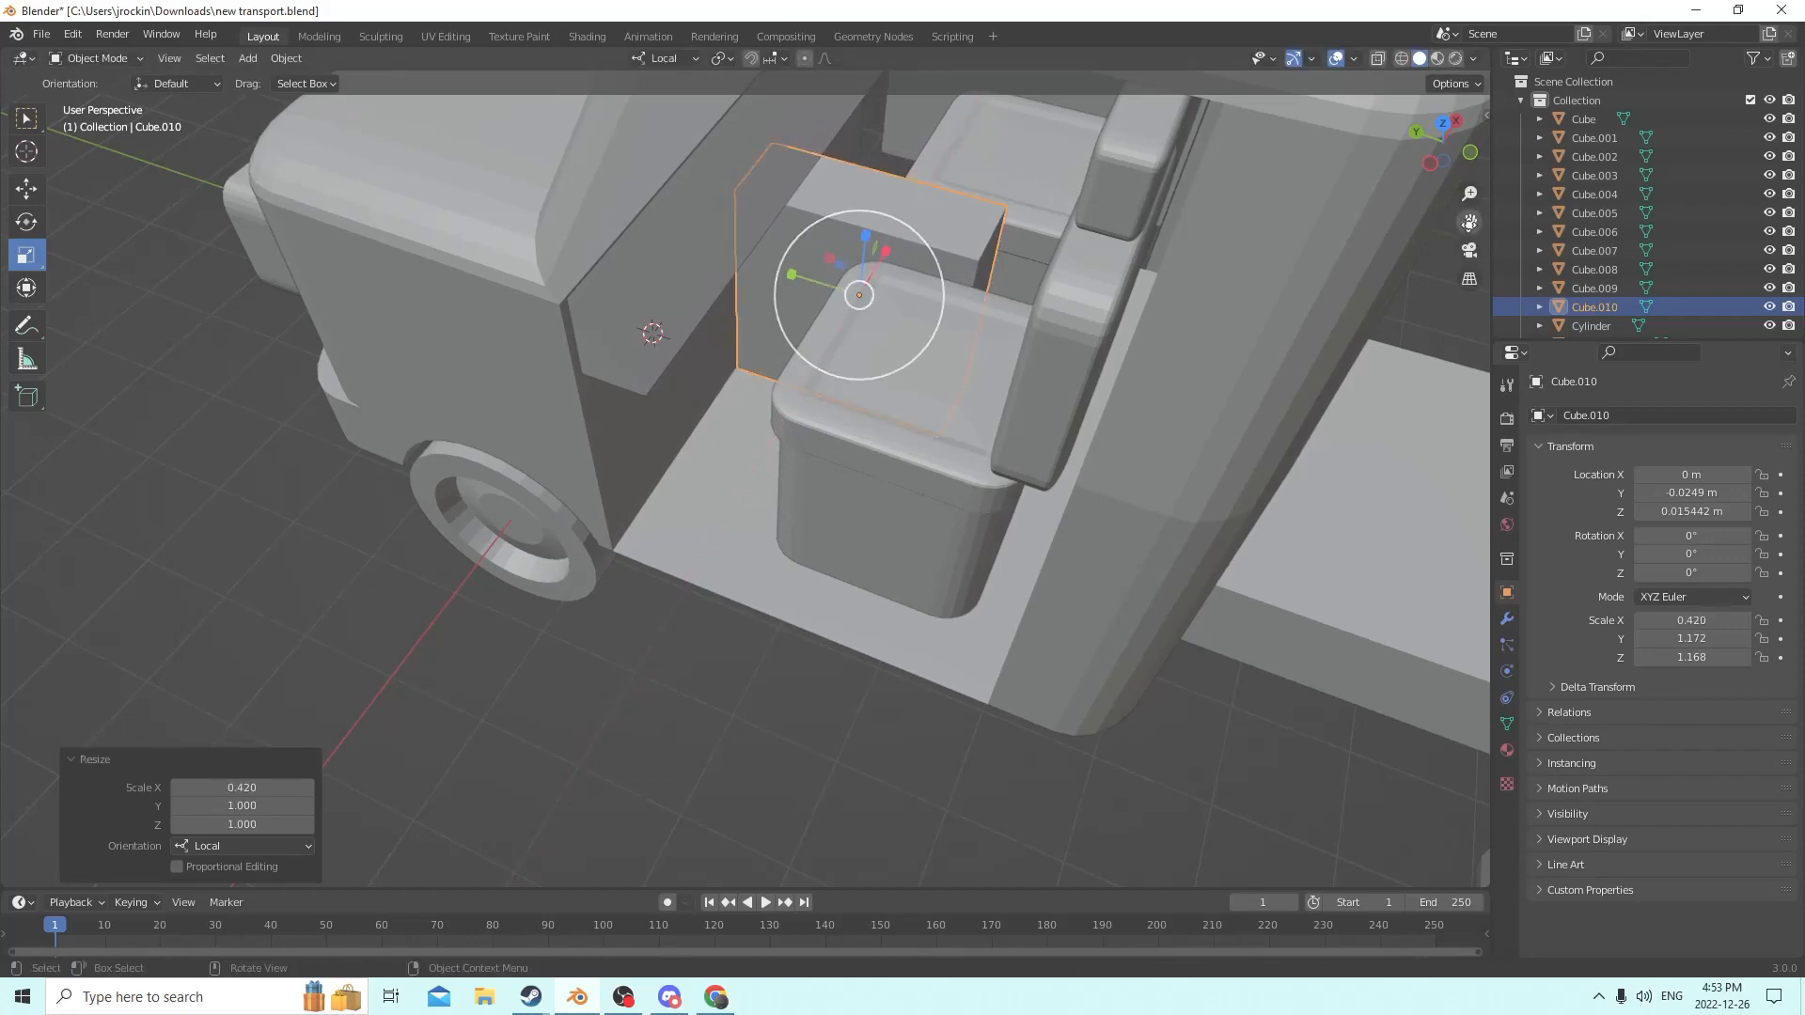
Add two loop cuts across the console's length and slide them toward the seatbacks with a factor of about 0.528.
left_click_drag(1470, 223, 1368, 414)
mouse_move(989, 173)
middle_mouse_down()
mouse_move(1041, 138)
mouse_move(900, 218)
mouse_move(979, 150)
mouse_move(974, 88)
mouse_move(961, 141)
mouse_move(981, 146)
middle_mouse_up()
scroll(1041, 139, "up", 2)
key("Tab")
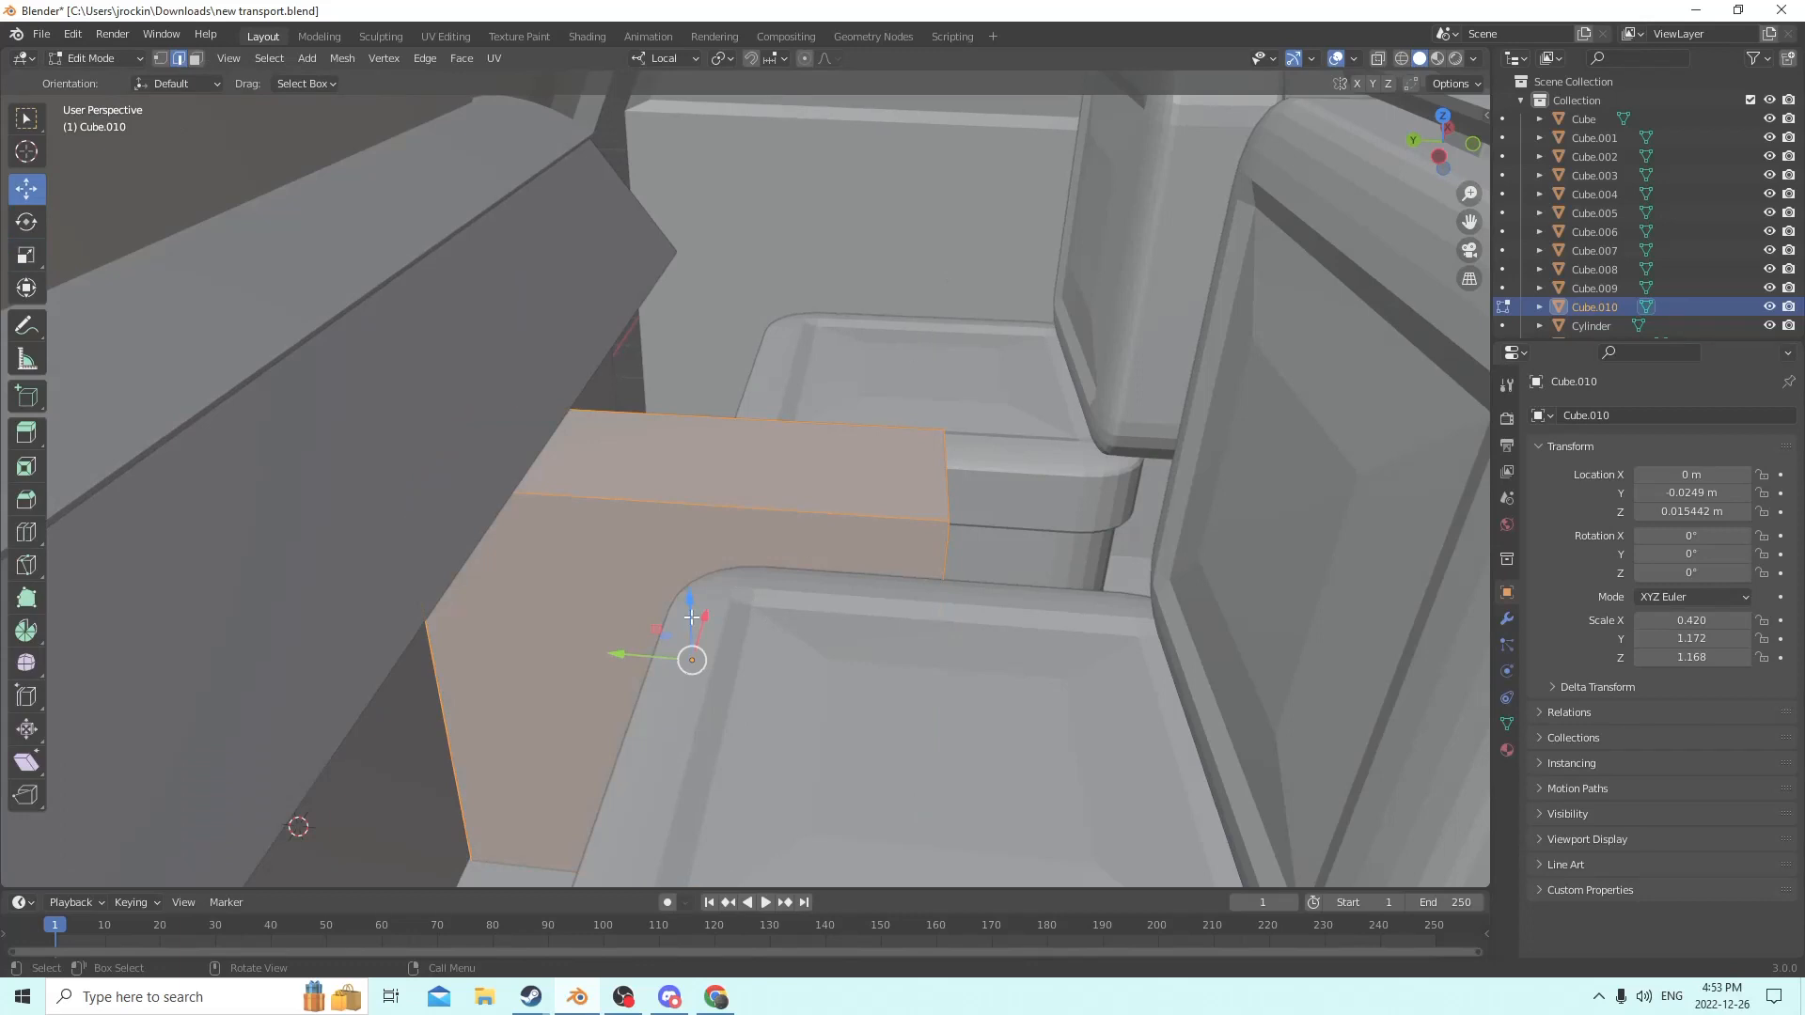
key("ctrl+r")
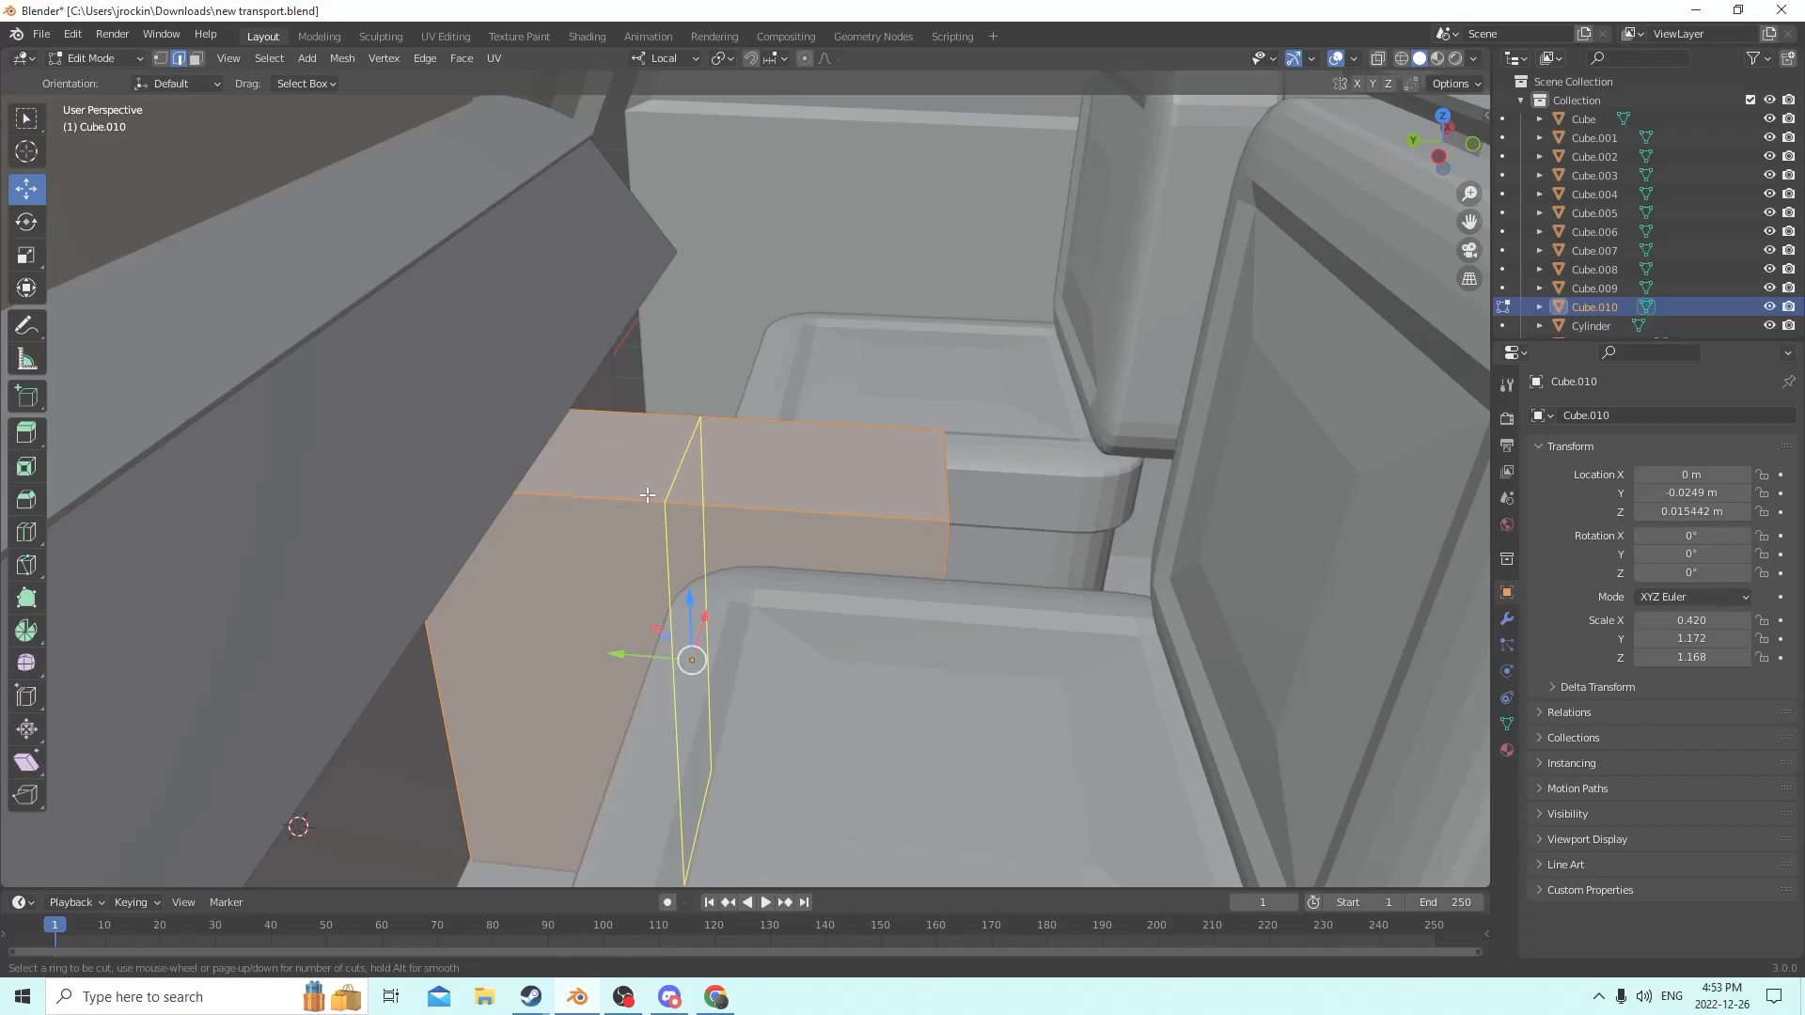
scroll(648, 494, "up", 1)
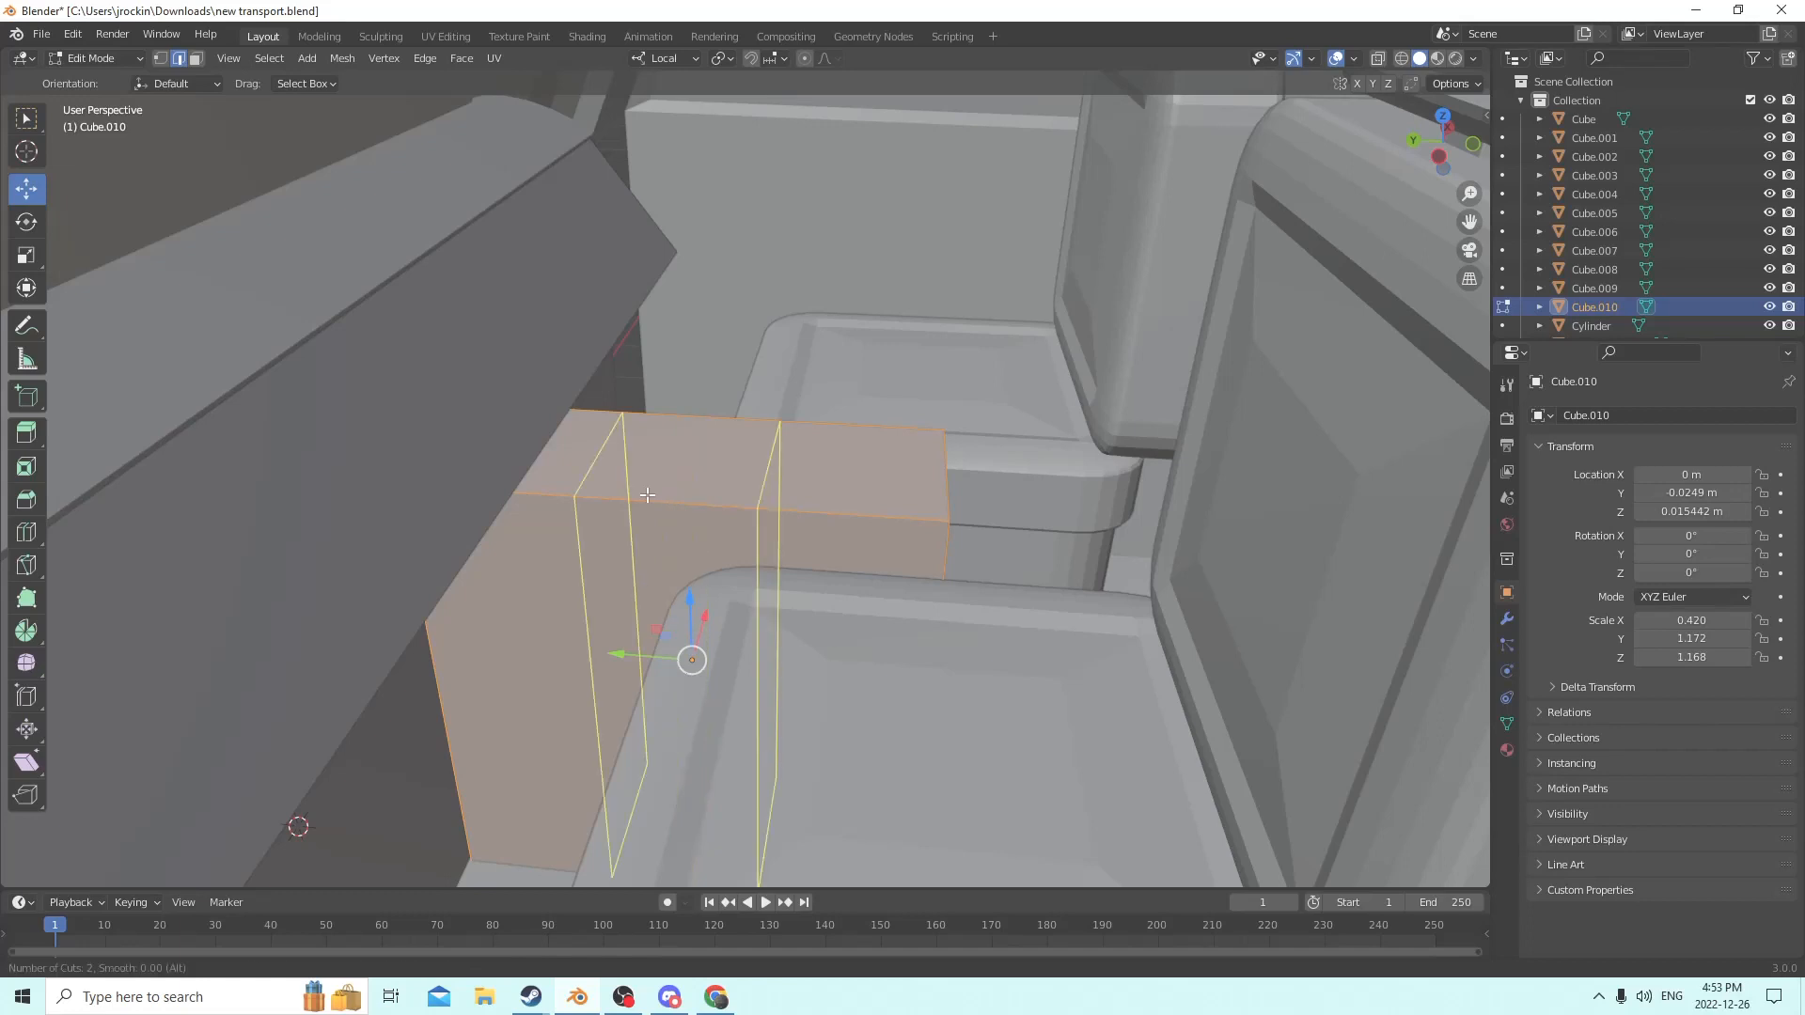
left_click(647, 494)
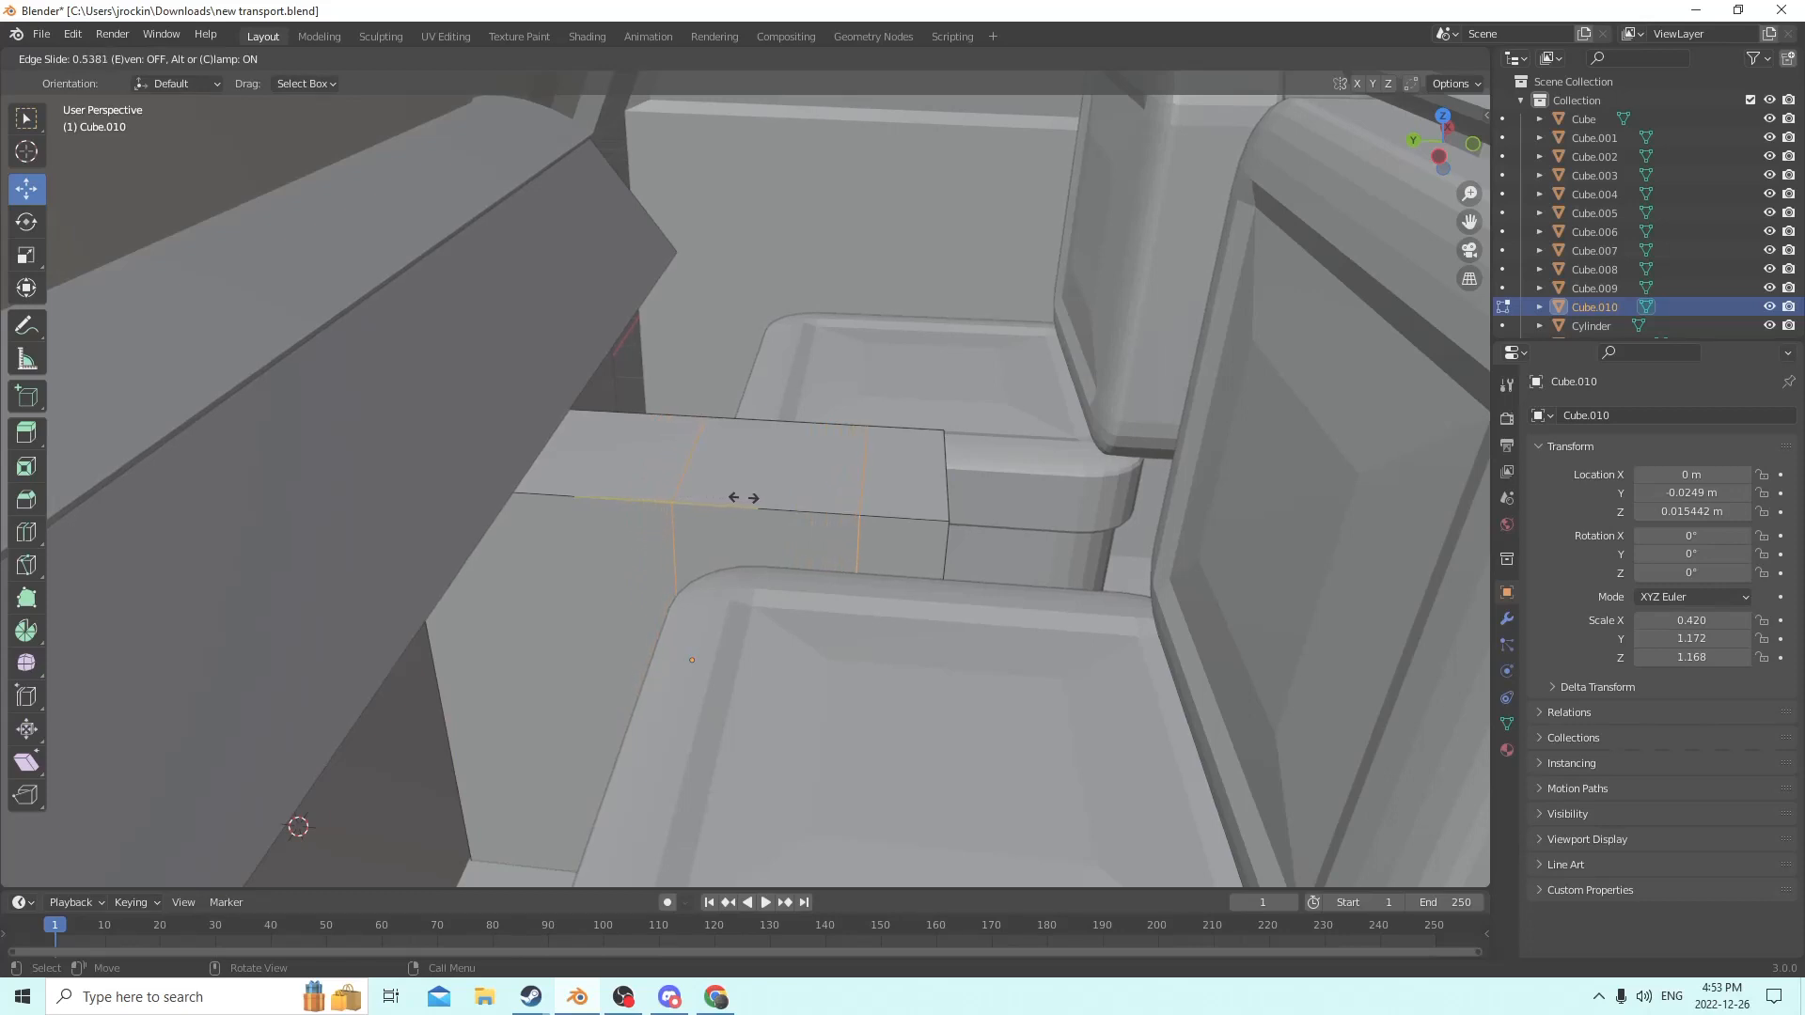
left_click(742, 497)
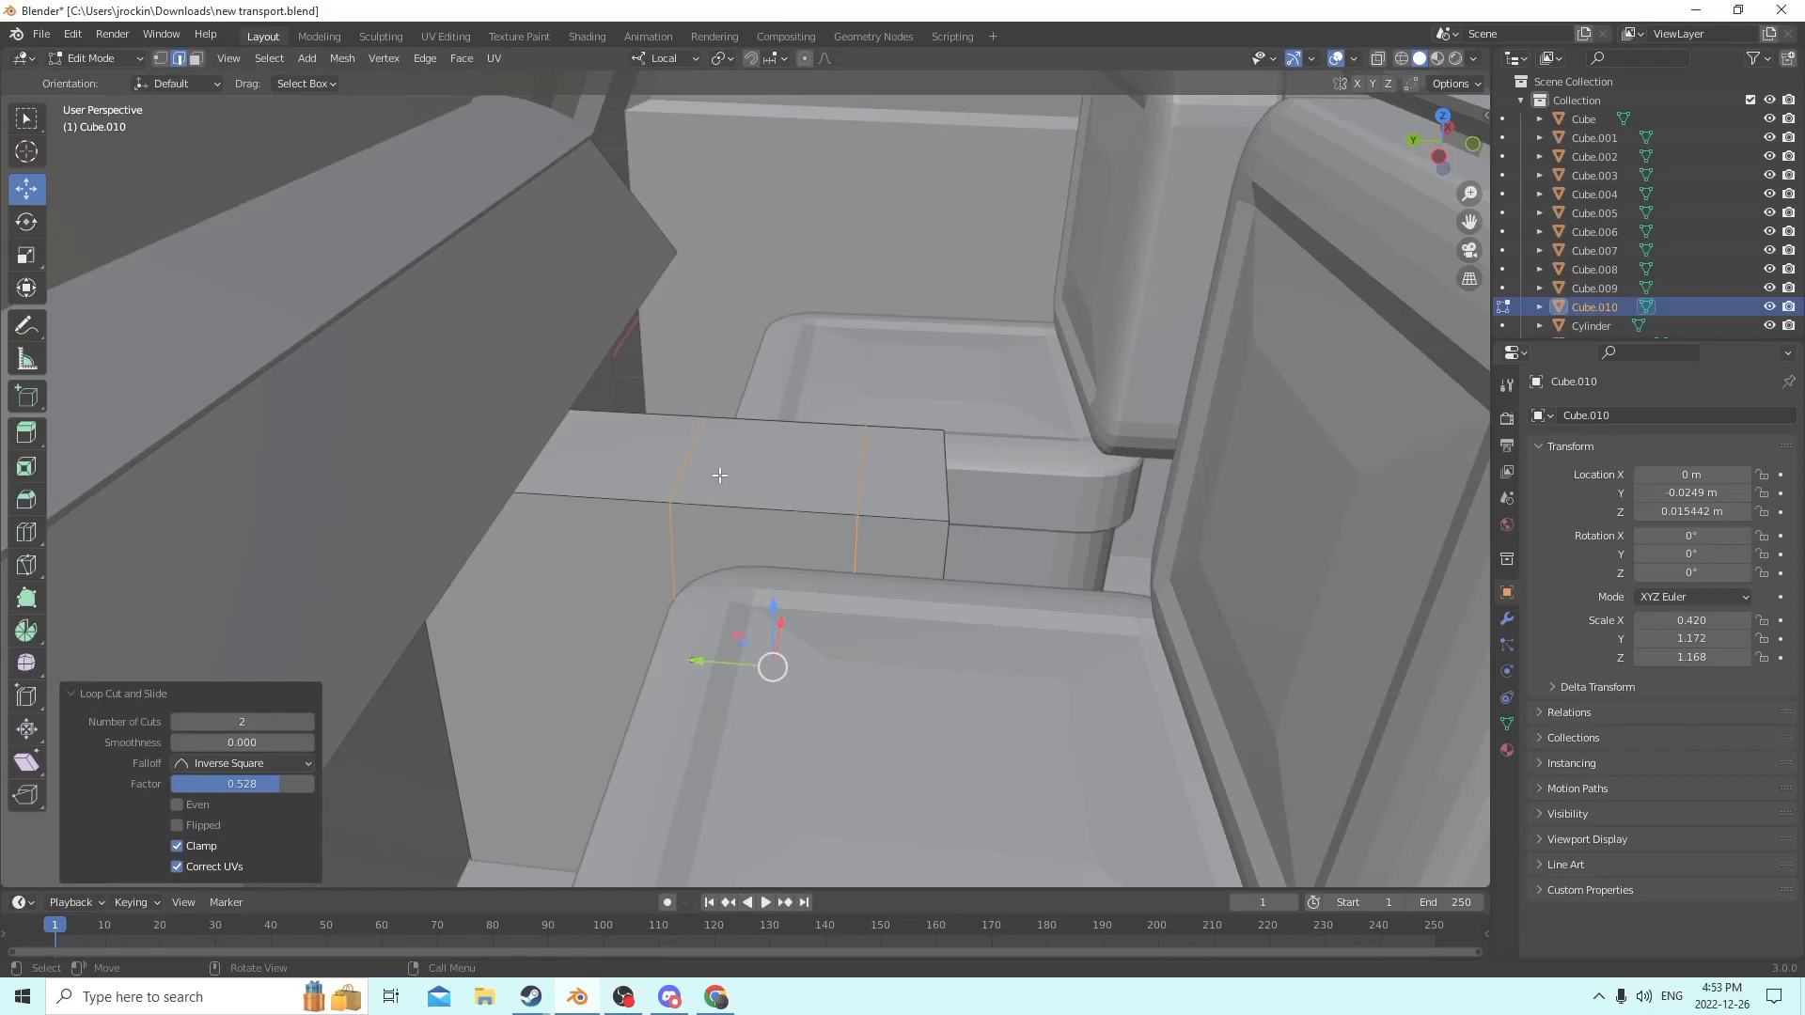
middle_click_drag(719, 475, 796, 497)
scroll(745, 423, "up", 2)
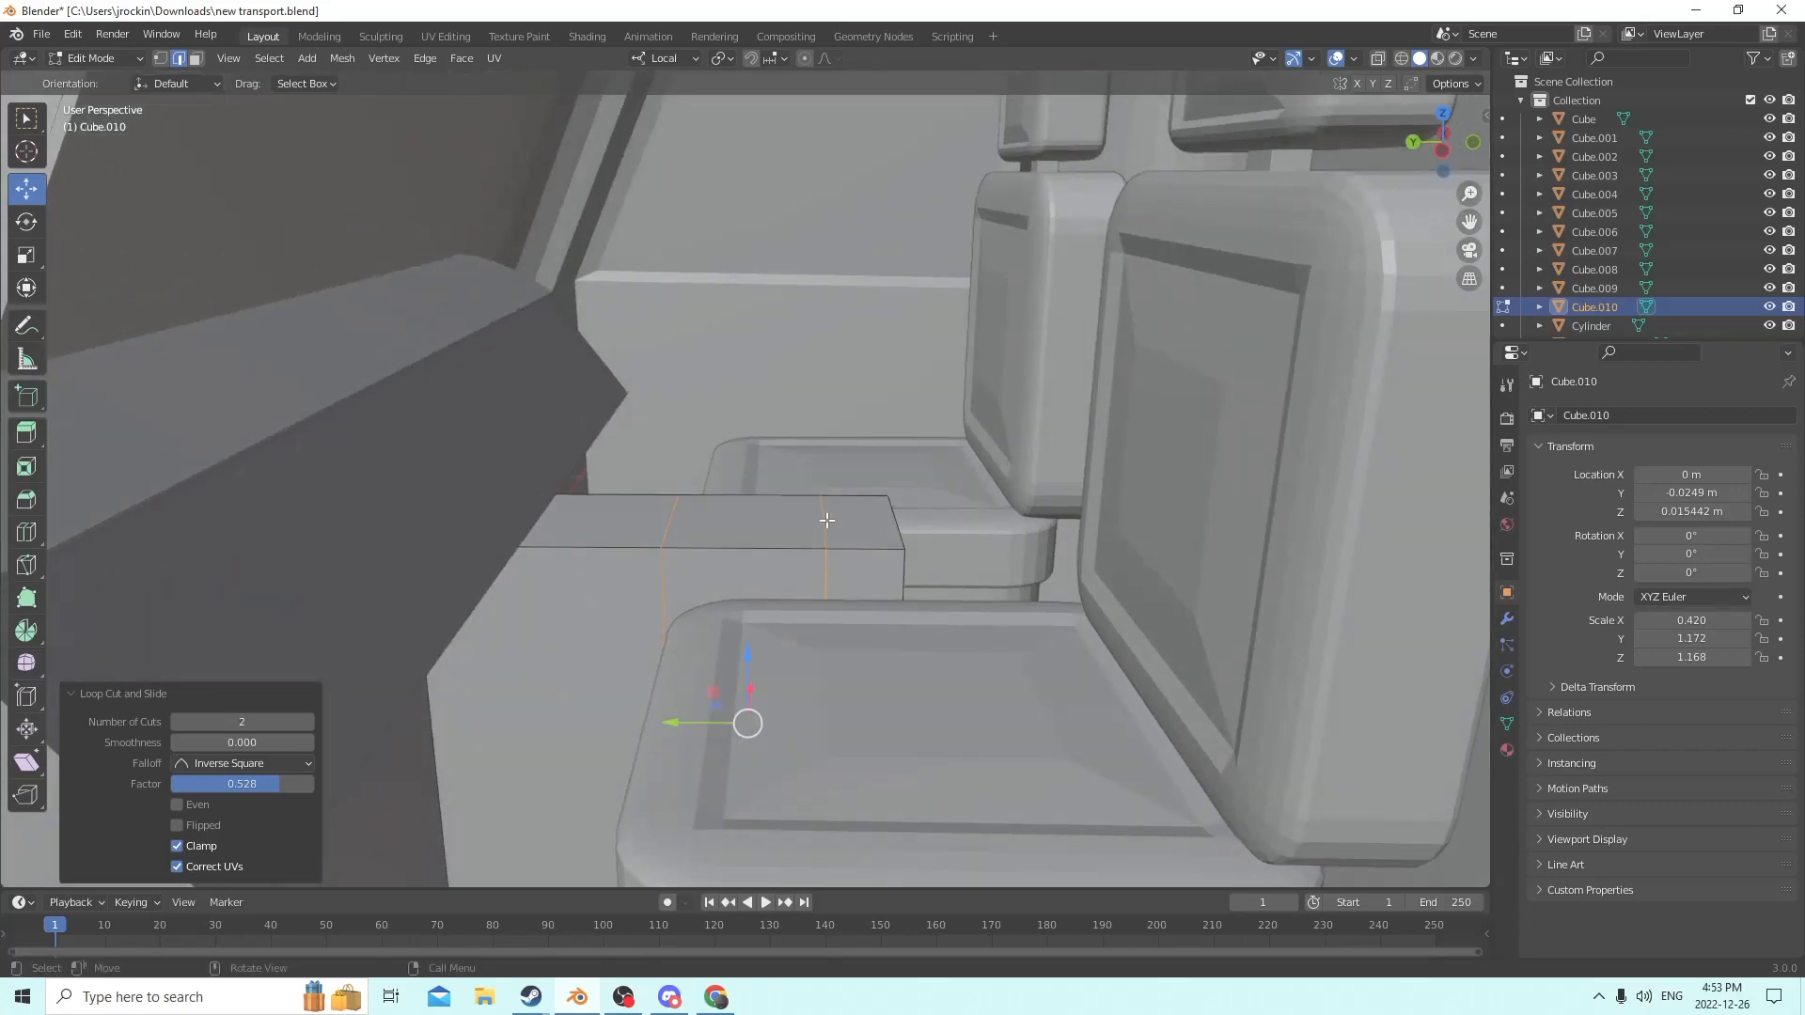
left_click(826, 520)
middle_click_drag(669, 520, 717, 463)
left_click_drag(699, 461, 699, 485)
right_click(699, 485)
mouse_move(880, 477)
middle_mouse_down()
mouse_move(834, 485)
mouse_move(857, 484)
middle_mouse_up()
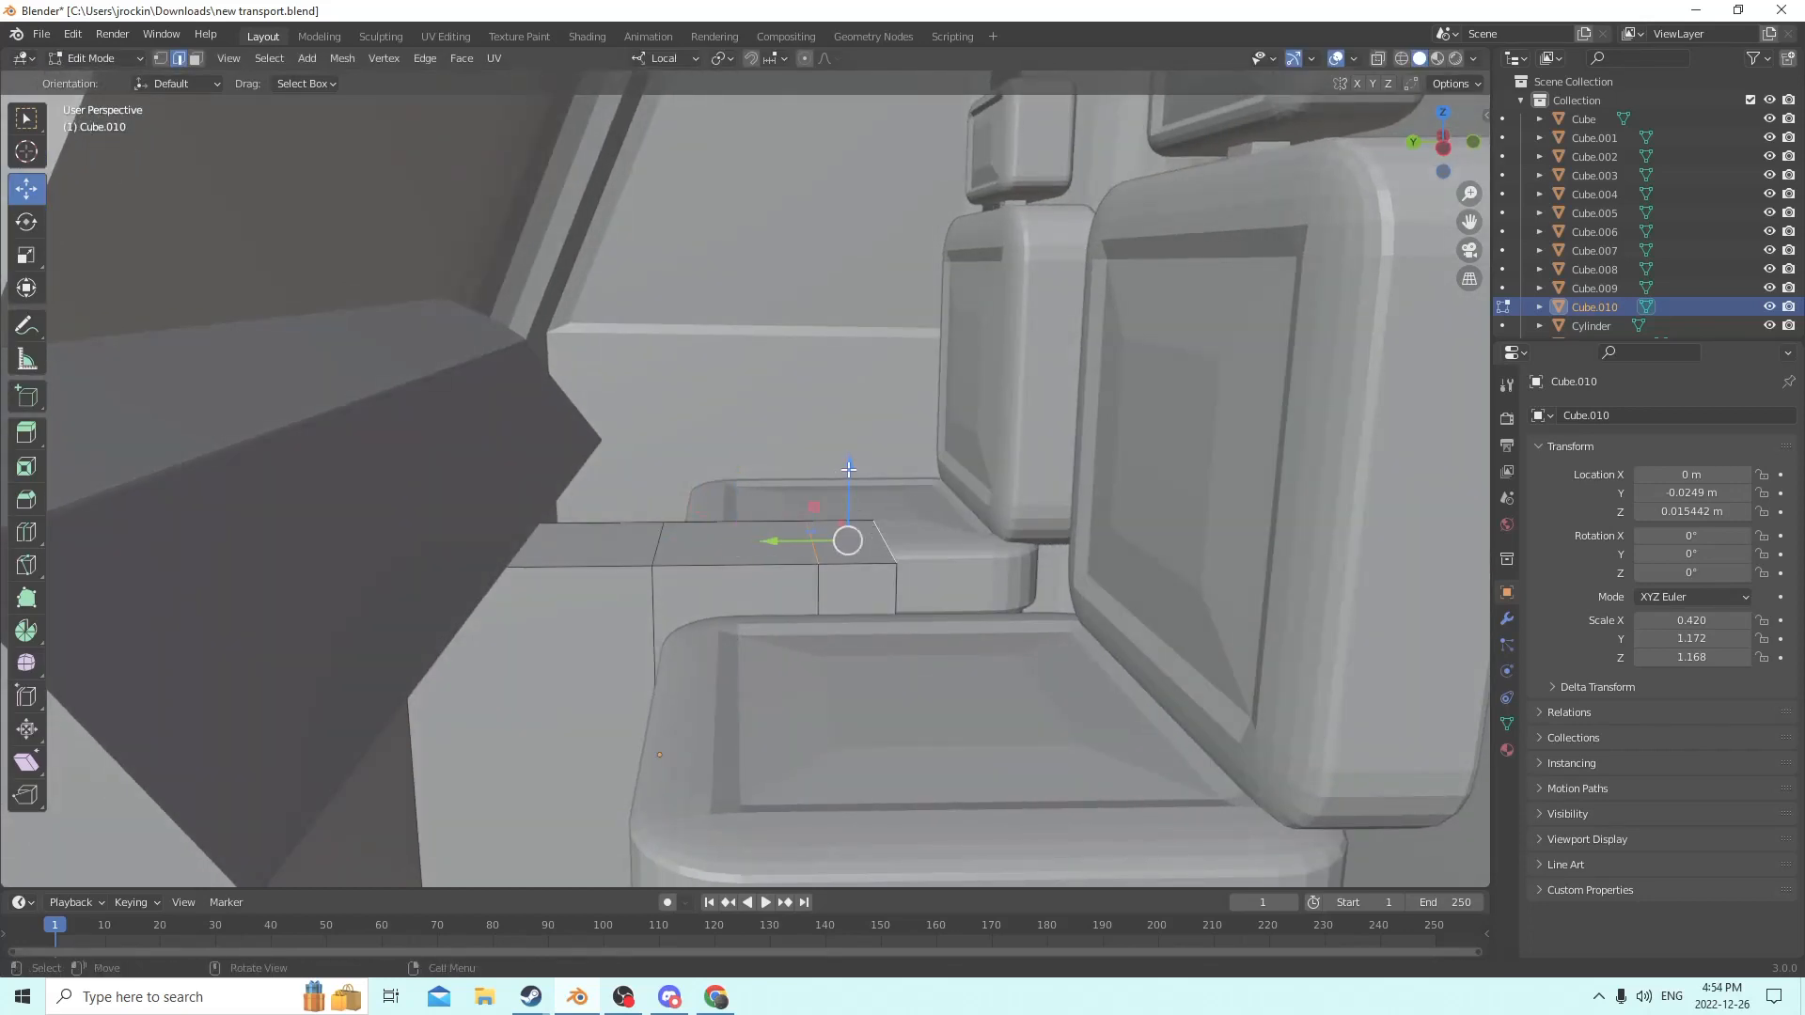
left_click_drag(848, 469, 834, 570)
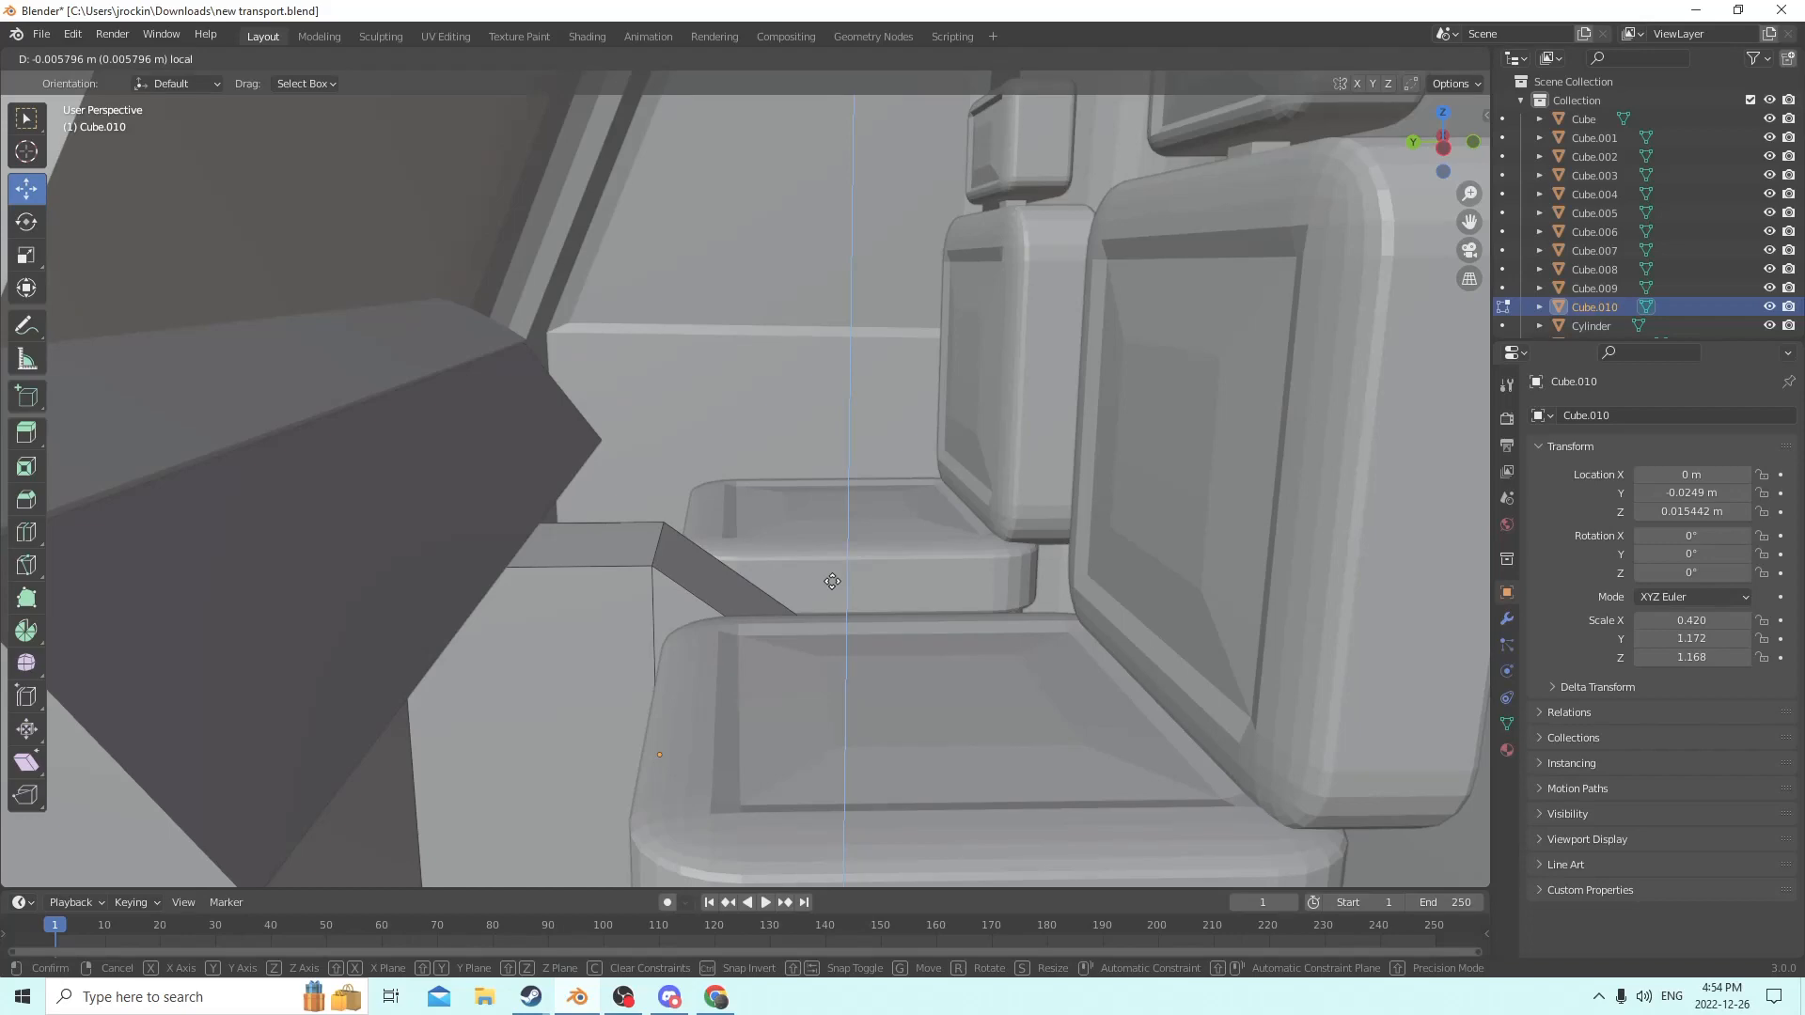
right_click(832, 581)
middle_click_drag(811, 545, 846, 483)
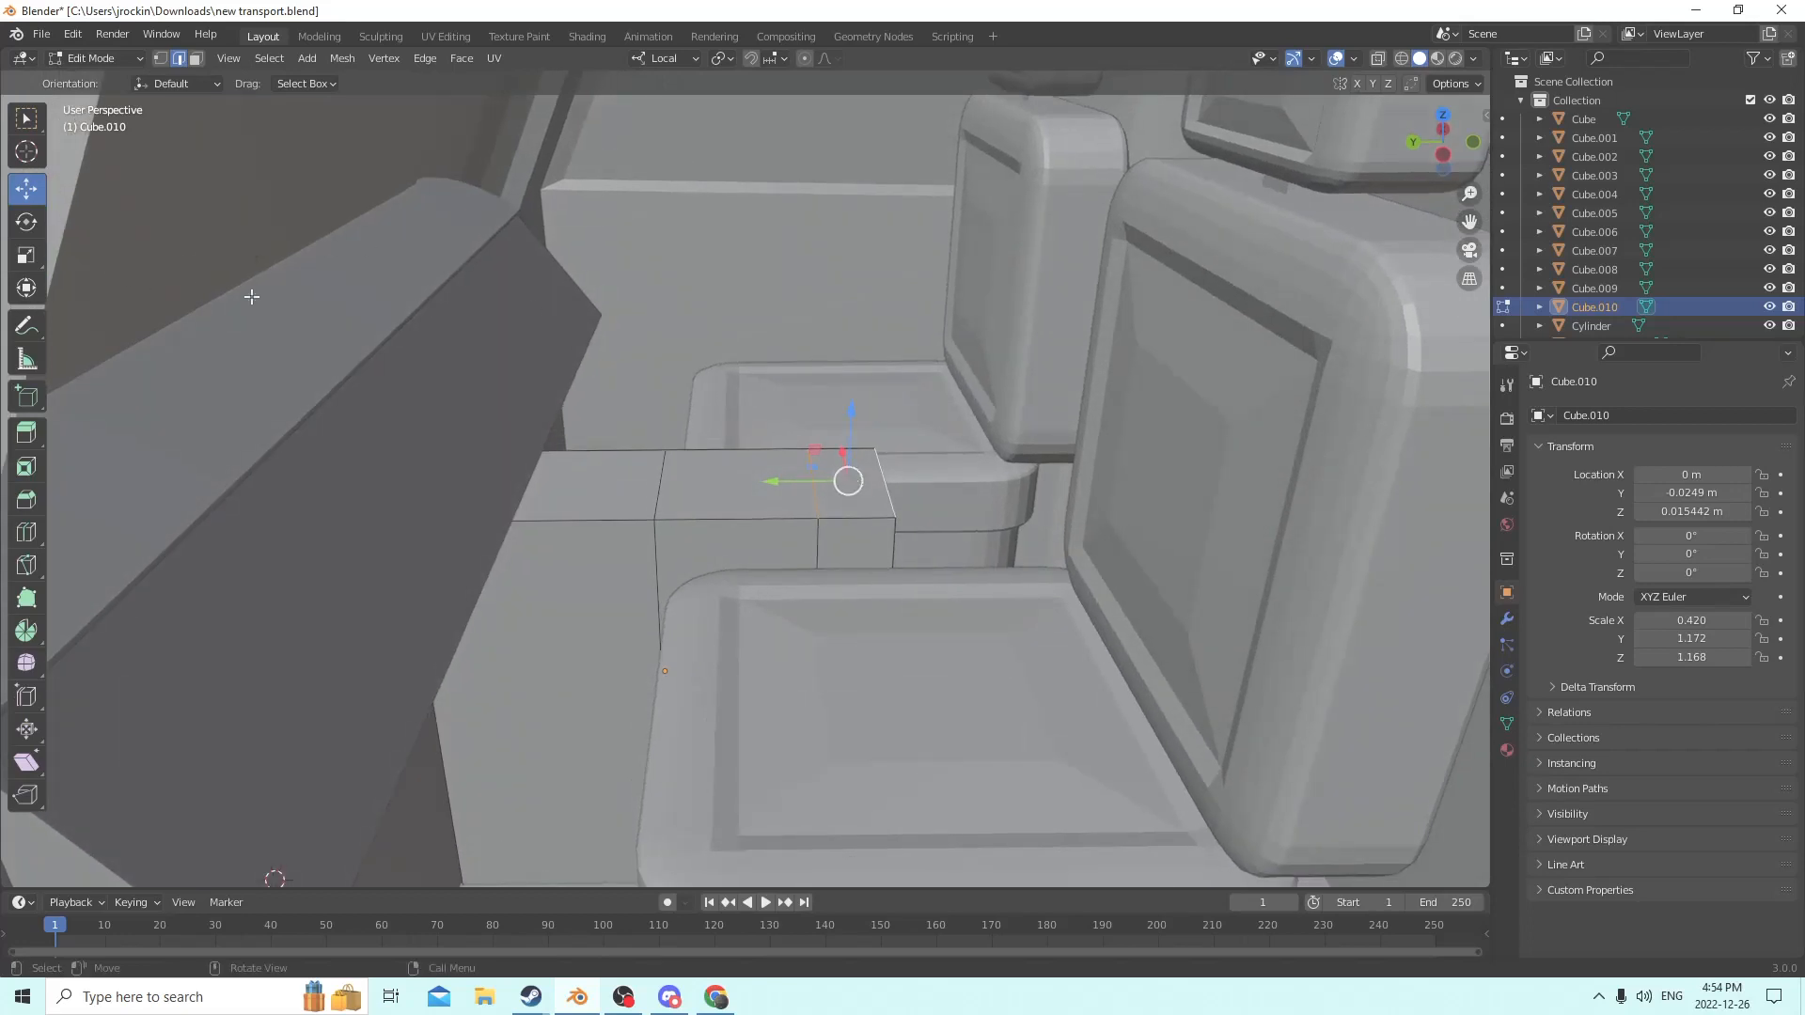
Lengthen the console cube by scaling it to about 1.536 on Y and reposition it at about Y -0.0283 m.
key("Tab")
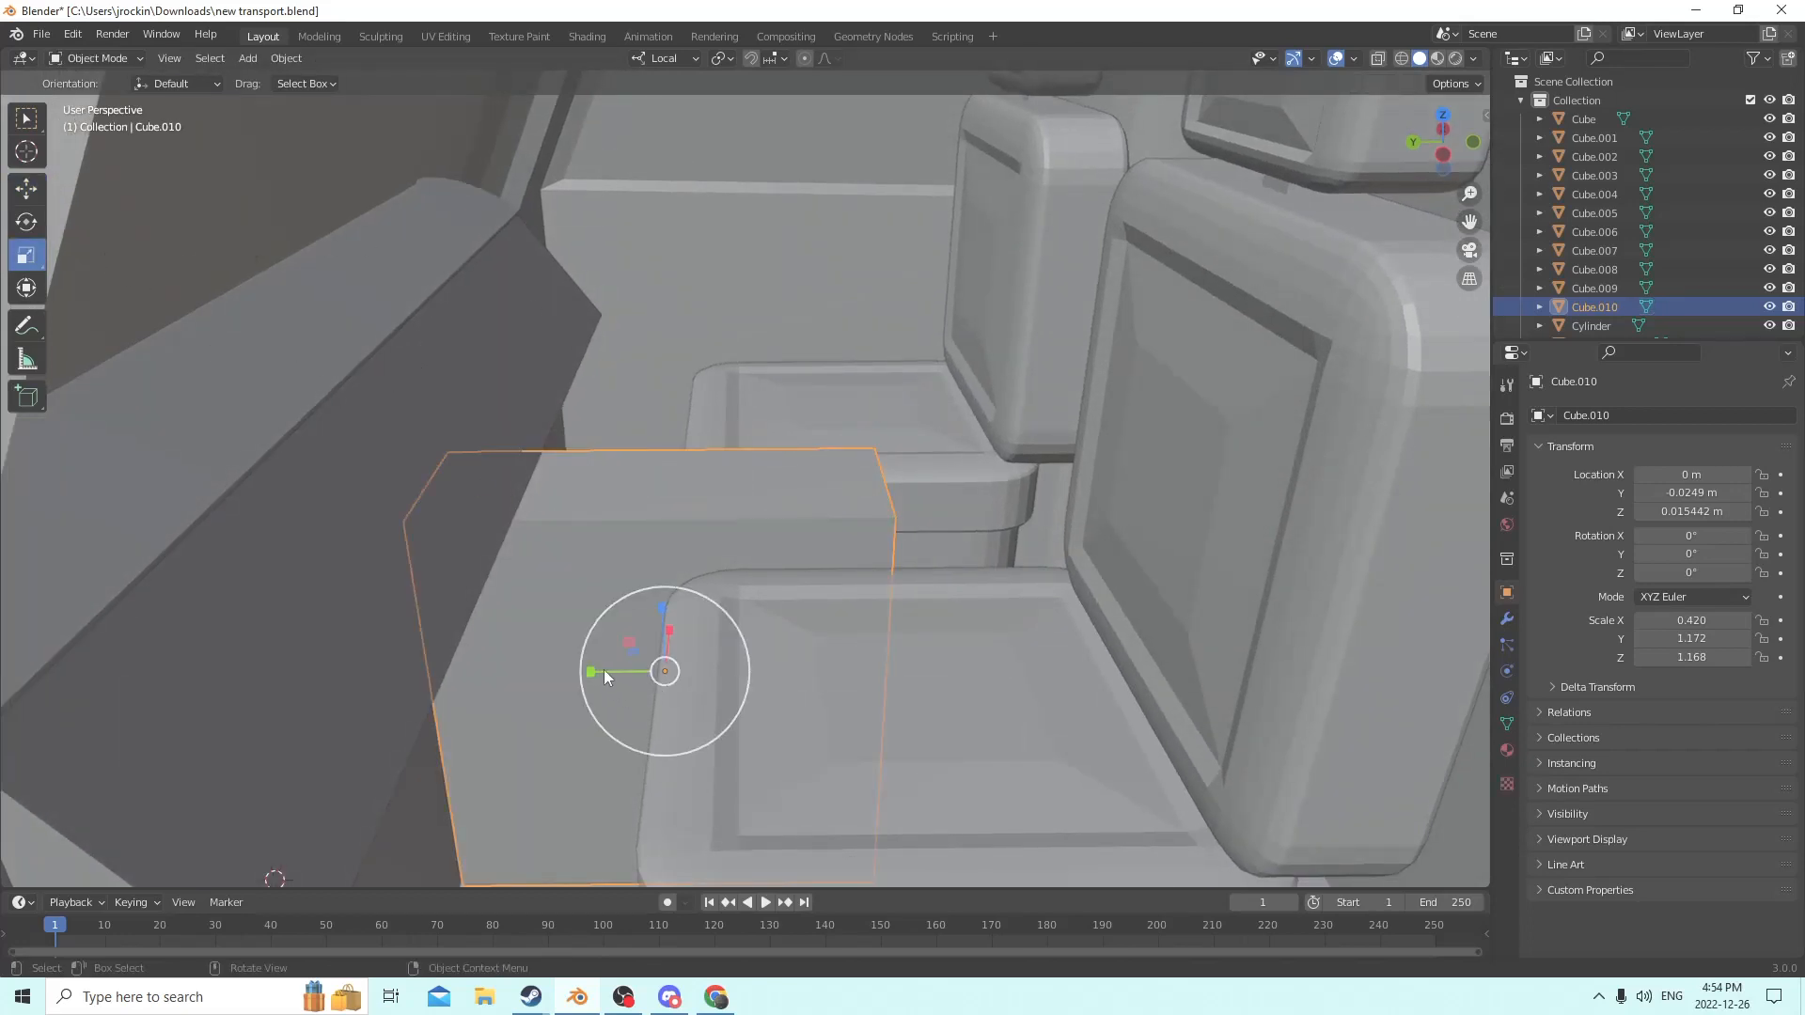
left_click_drag(604, 670, 655, 666)
left_click(42, 190)
scroll(618, 549, "down", 1)
middle_click_drag(617, 550, 643, 579)
key("Tab")
scroll(661, 504, "up", 1)
middle_click_drag(661, 504, 845, 461)
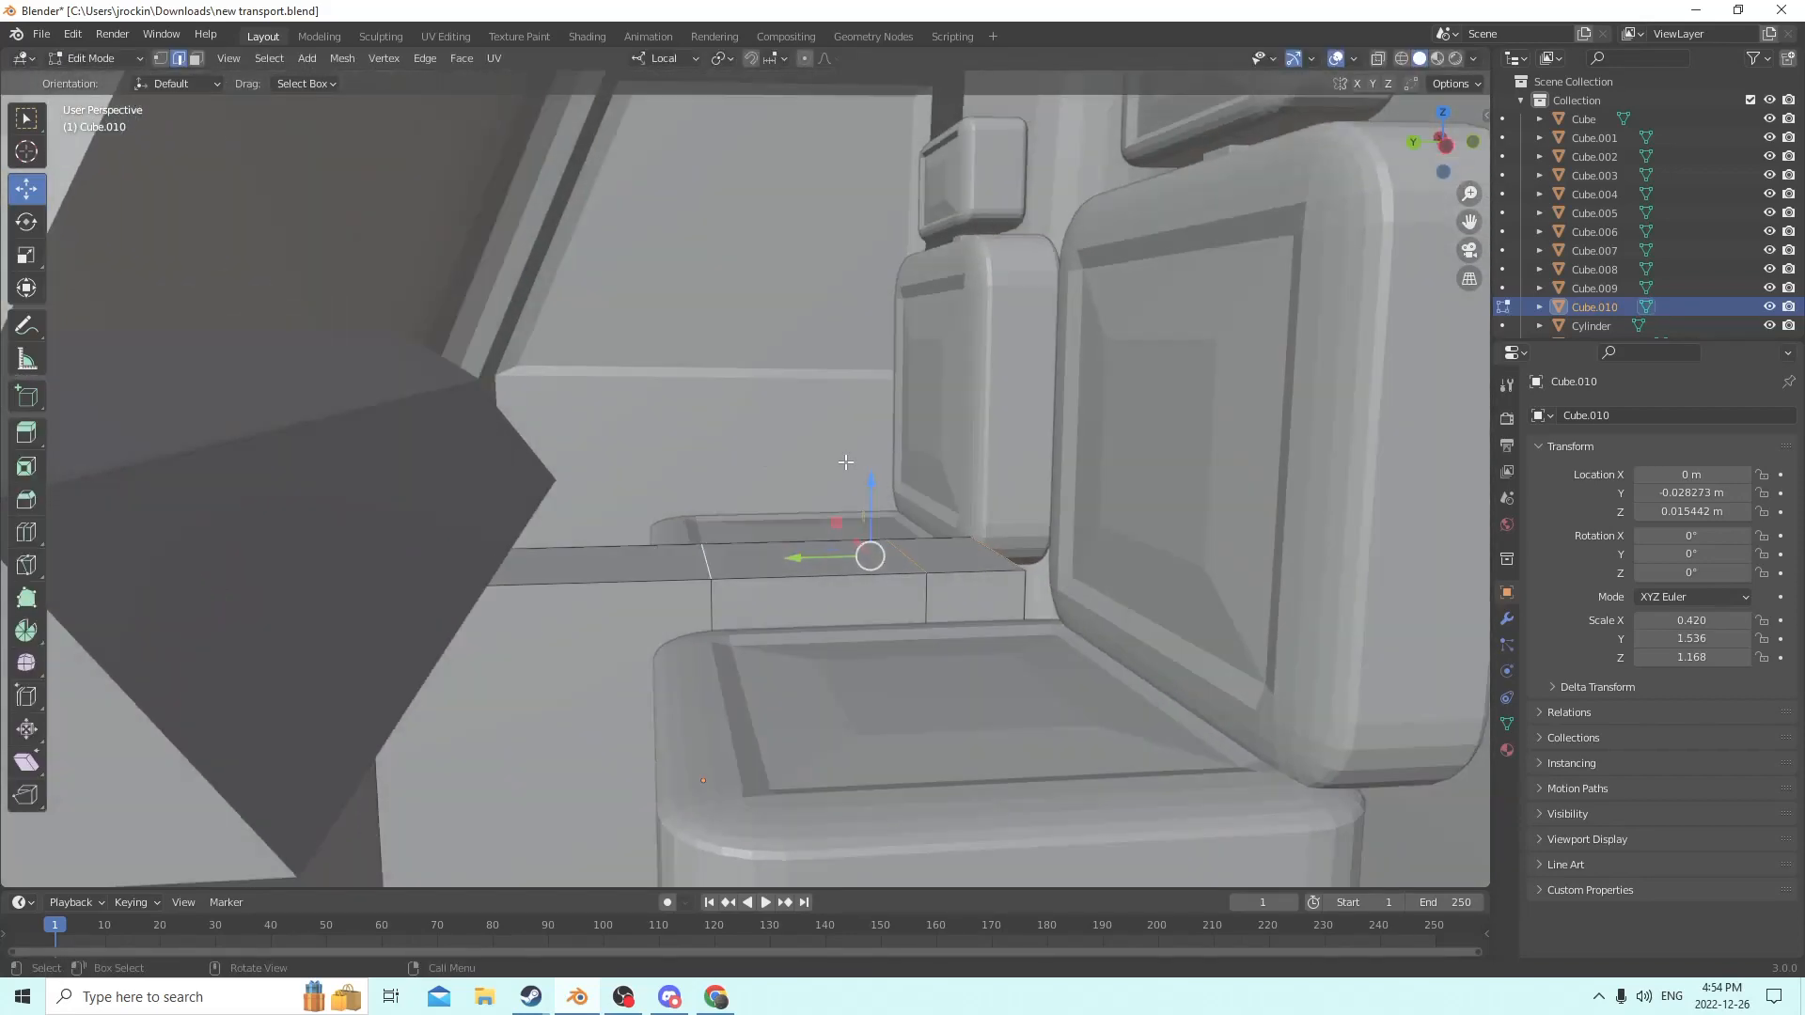
left_click_drag(875, 479, 888, 558)
middle_click_drag(887, 558, 730, 555)
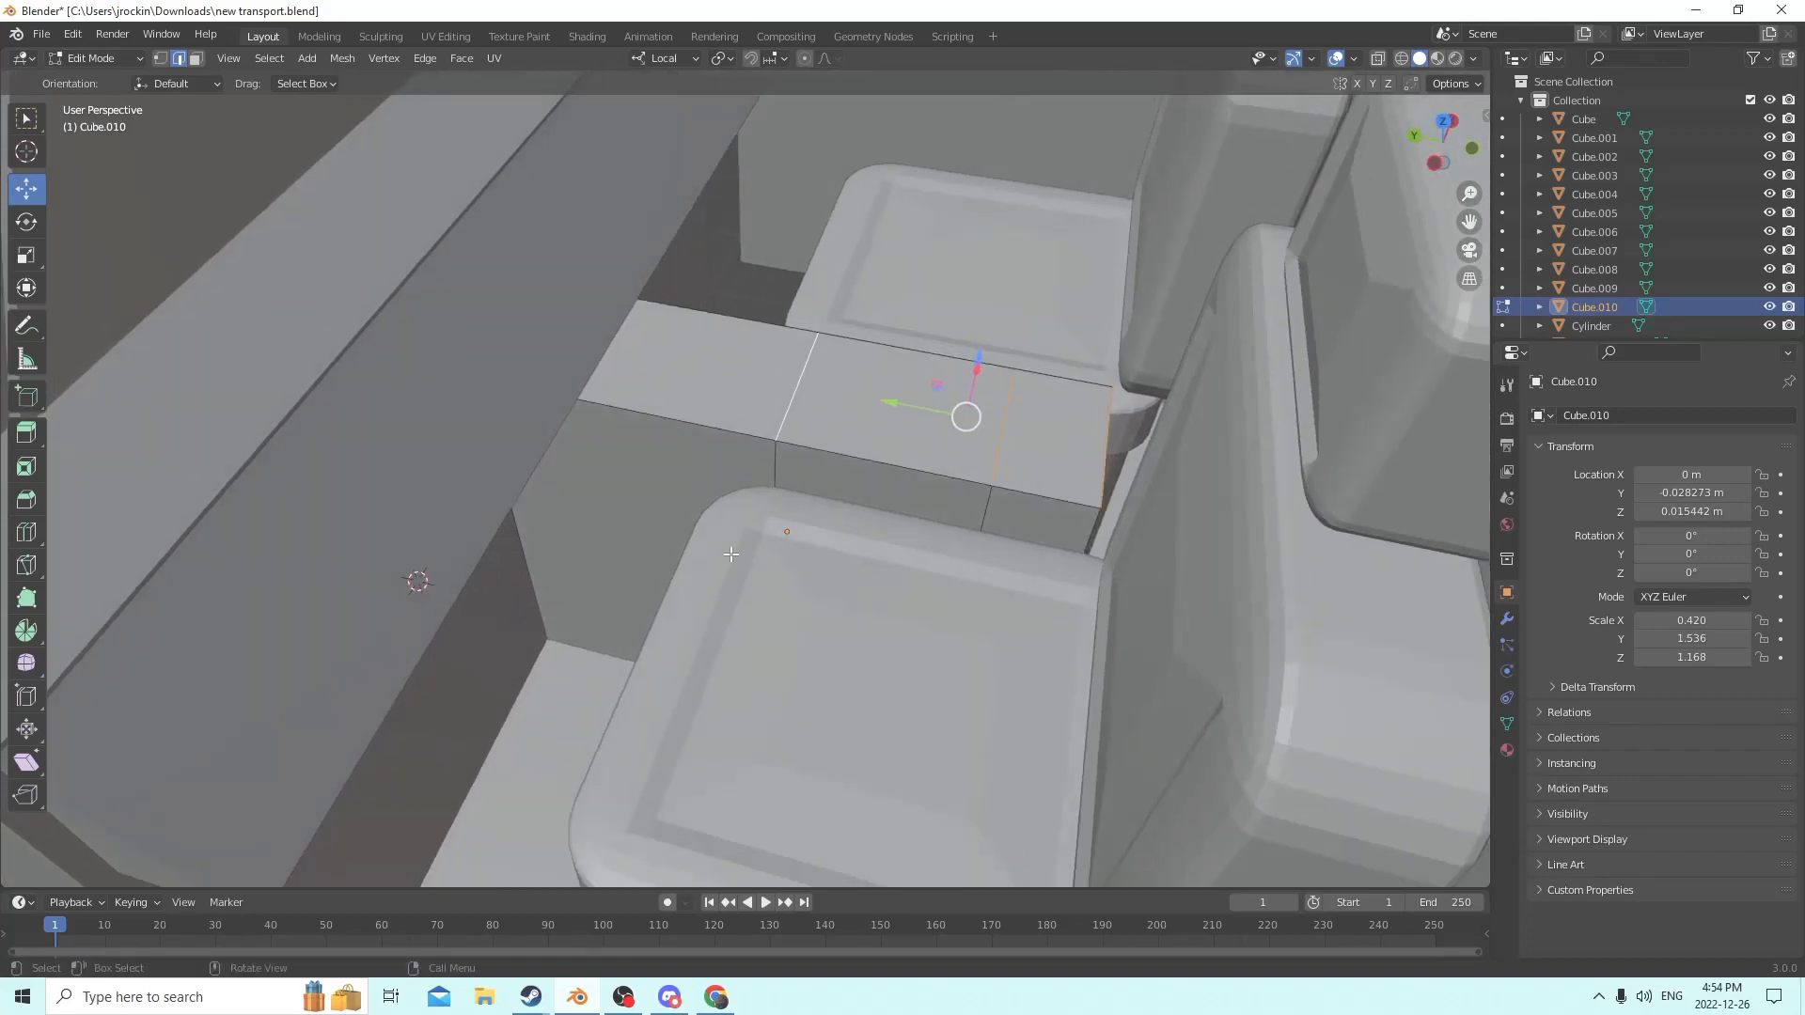
middle_click_drag(791, 499, 832, 455)
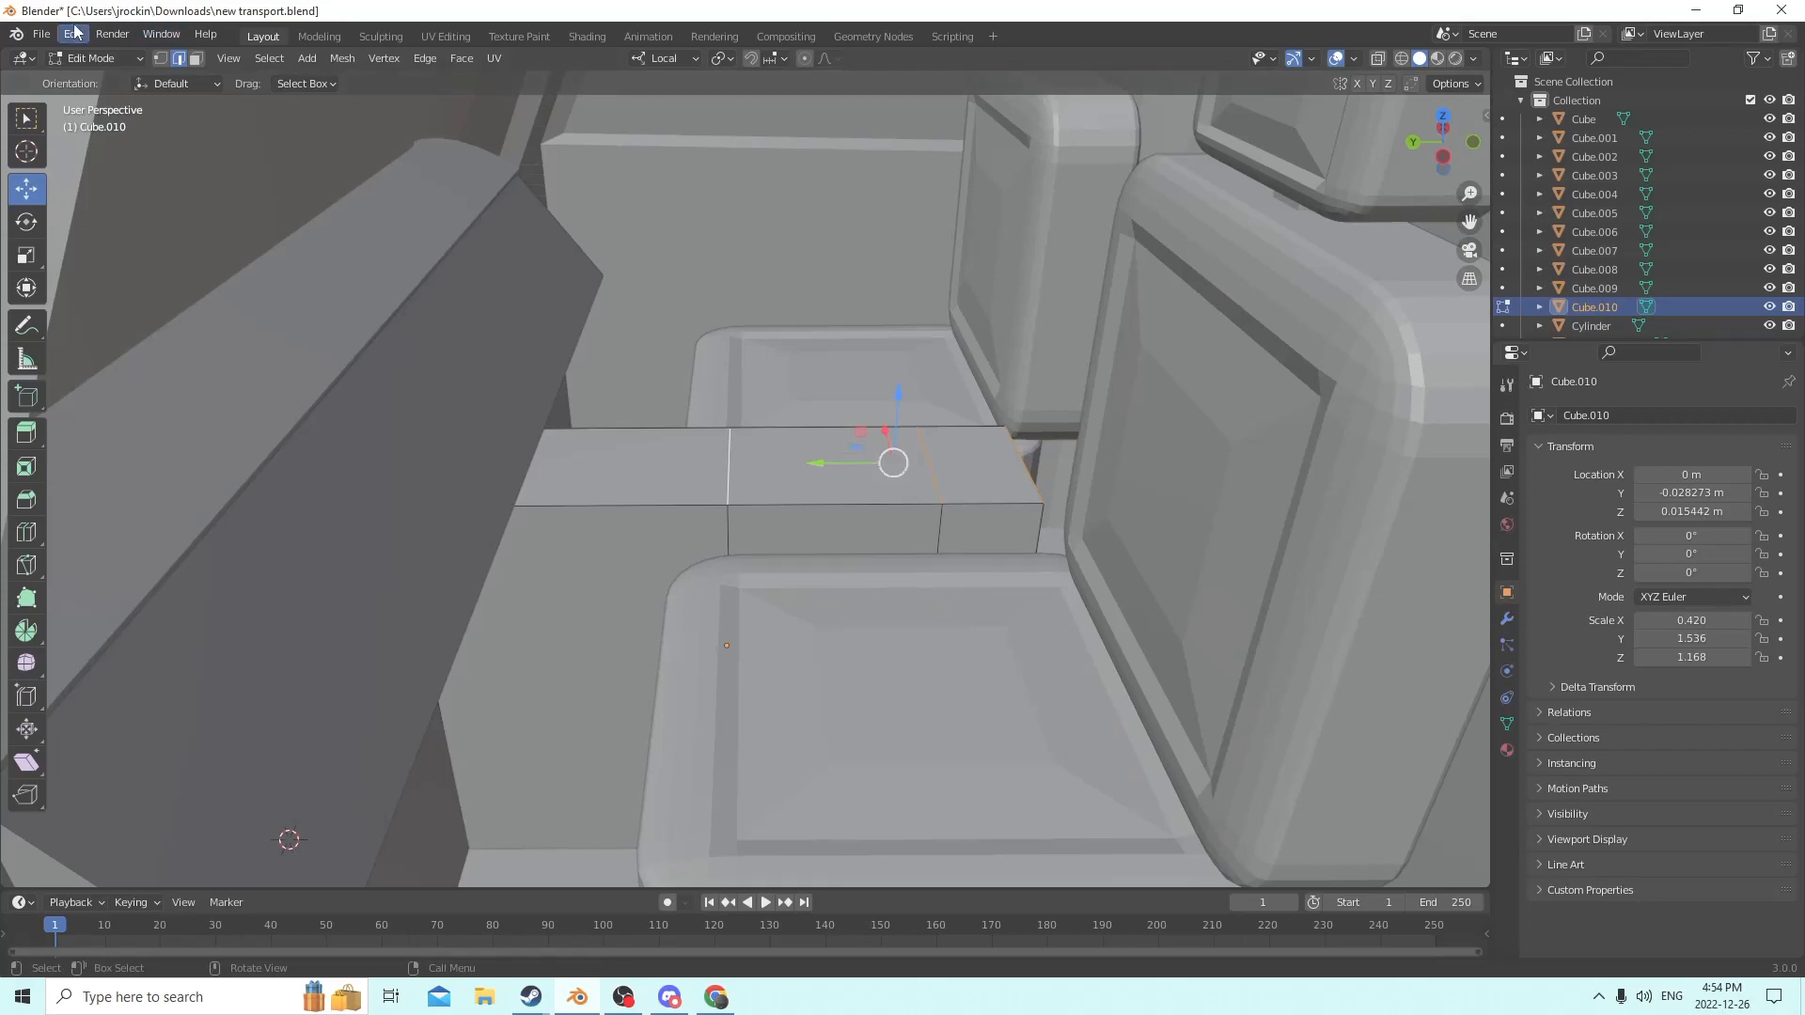
middle_click_drag(762, 475, 853, 440)
Raise the console cube above the seats to about Z 0.0345 m.
key("Tab")
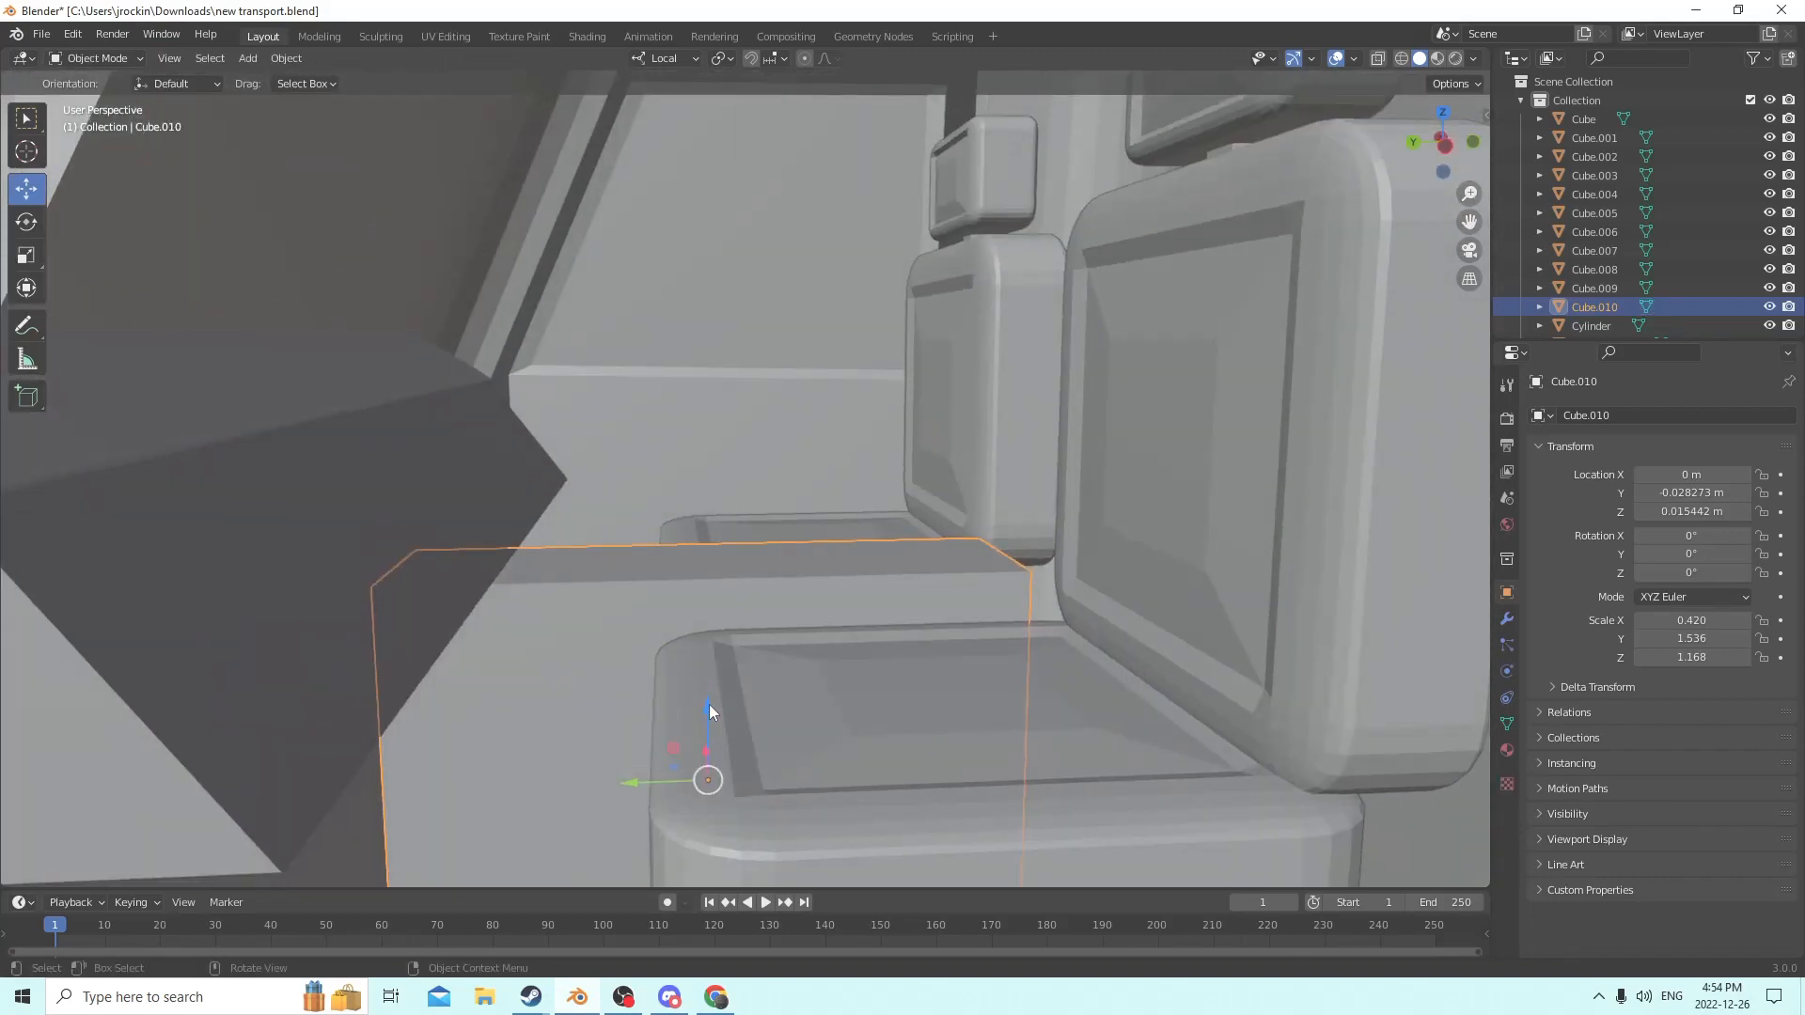
left_click_drag(709, 703, 747, 335)
scroll(758, 340, "down", 1)
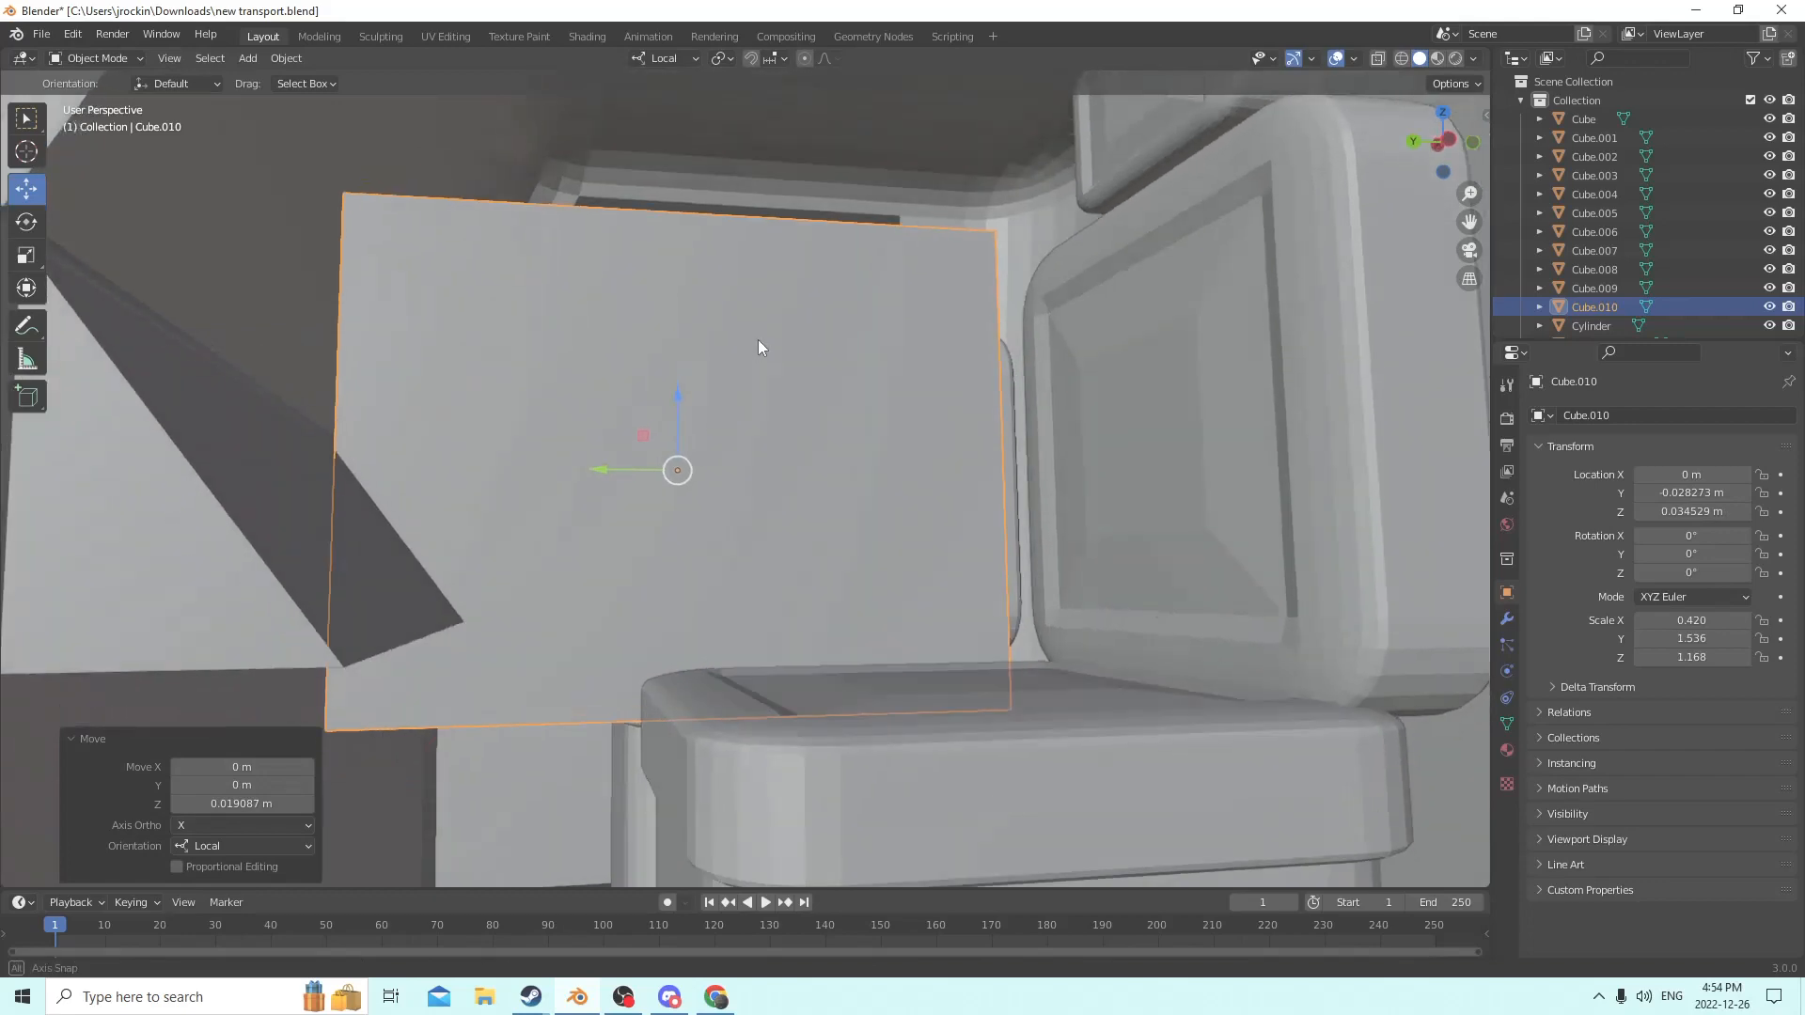
Select all edges of the console's front loop cut and move them about 0.00675 m along Y toward the dashboard.
key("Tab")
middle_click_drag(758, 348, 773, 404)
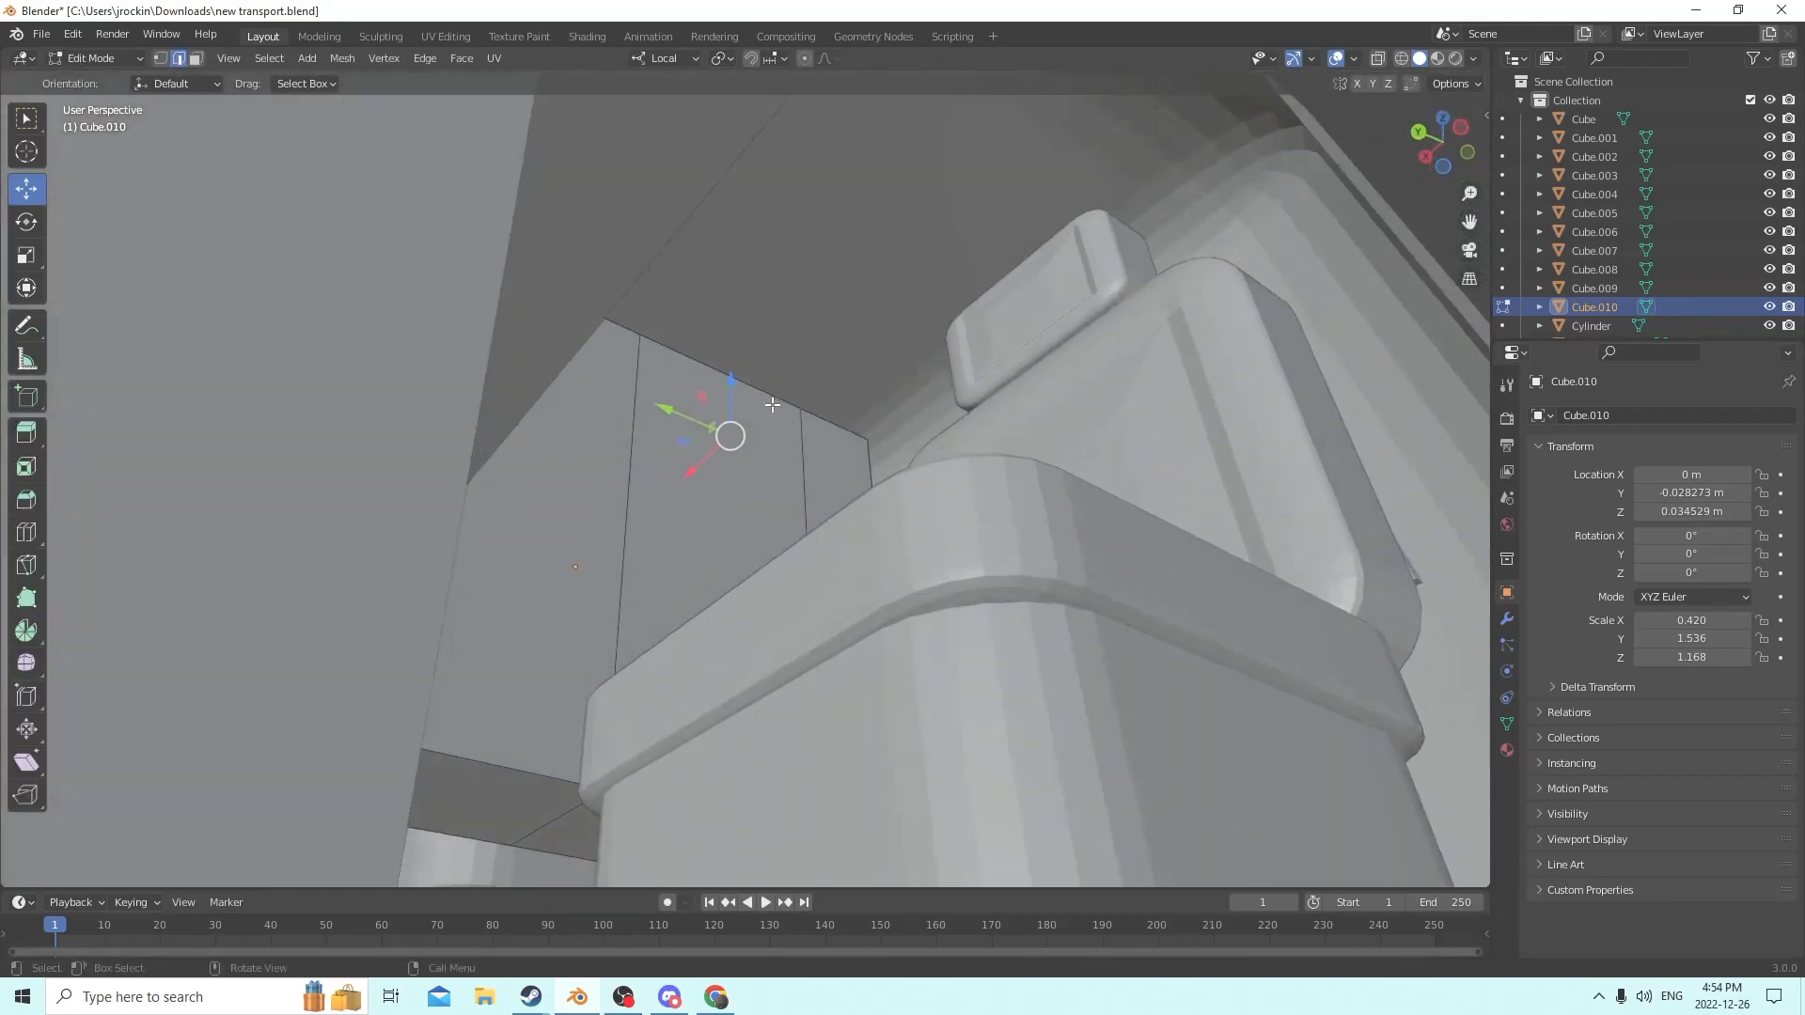
left_click(564, 828)
middle_click_drag(555, 804, 492, 847)
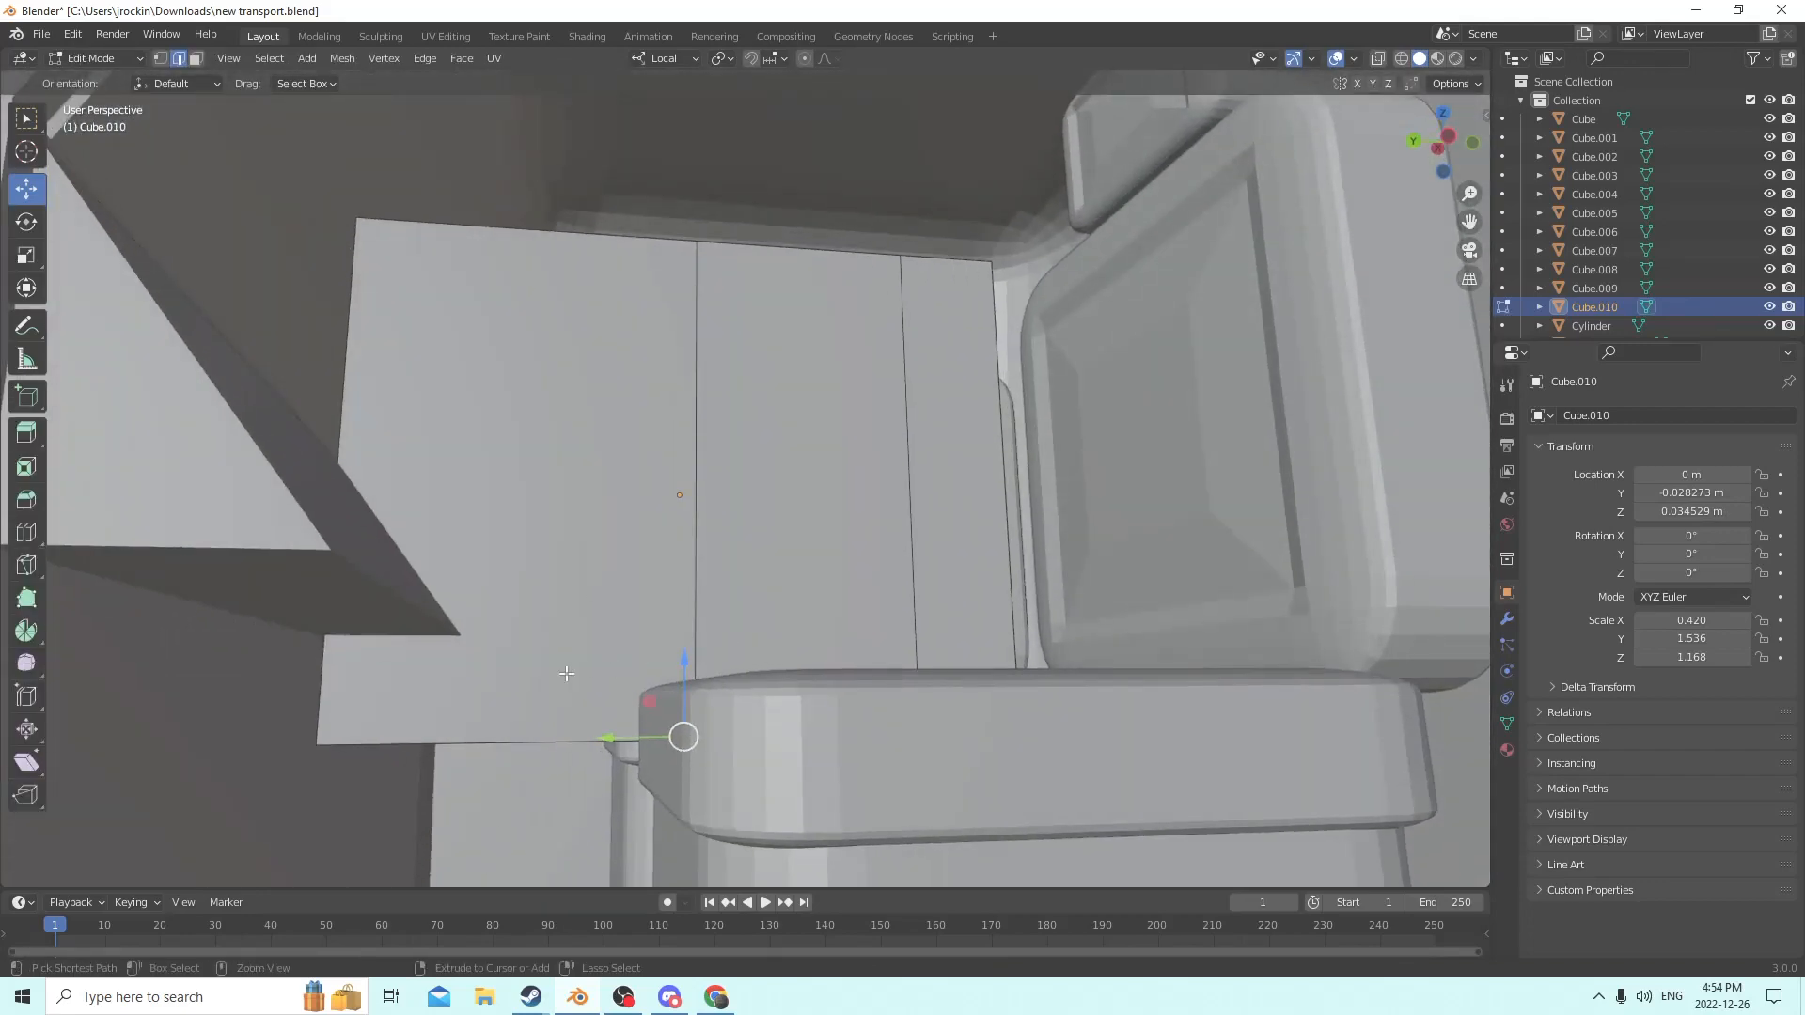
left_click(701, 444, "ctrl")
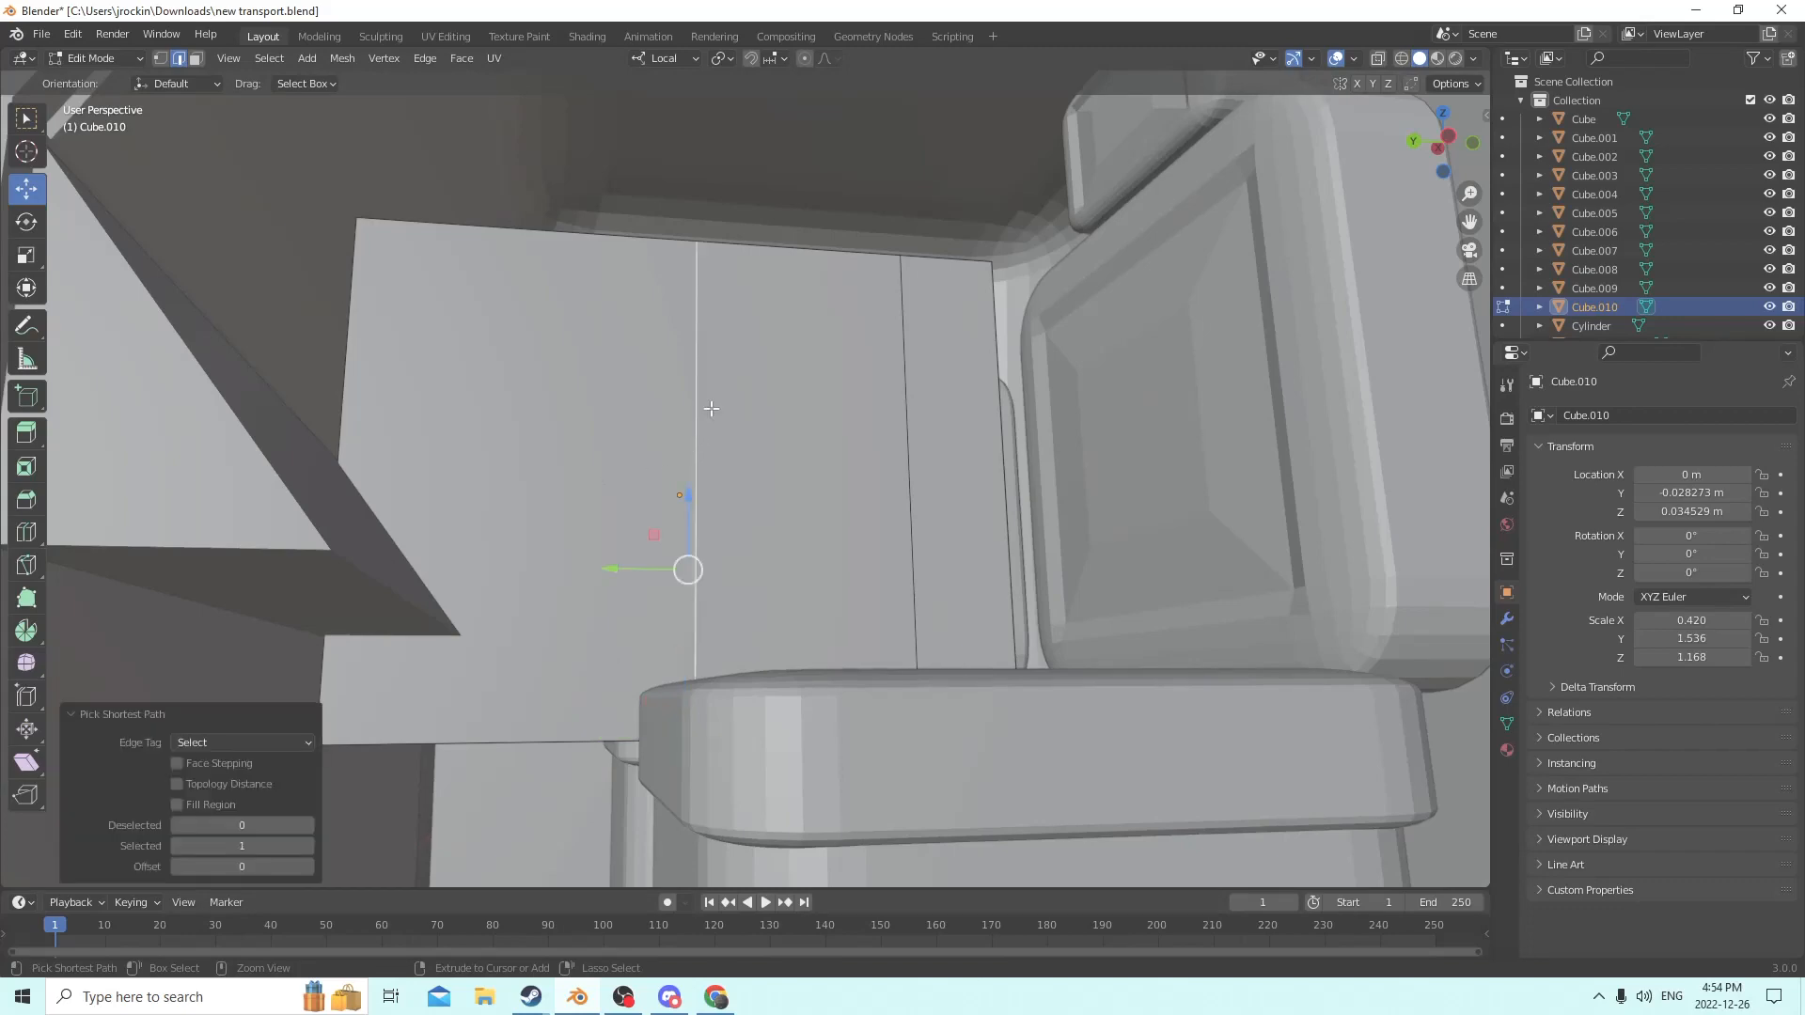
middle_click_drag(701, 444, 518, 162)
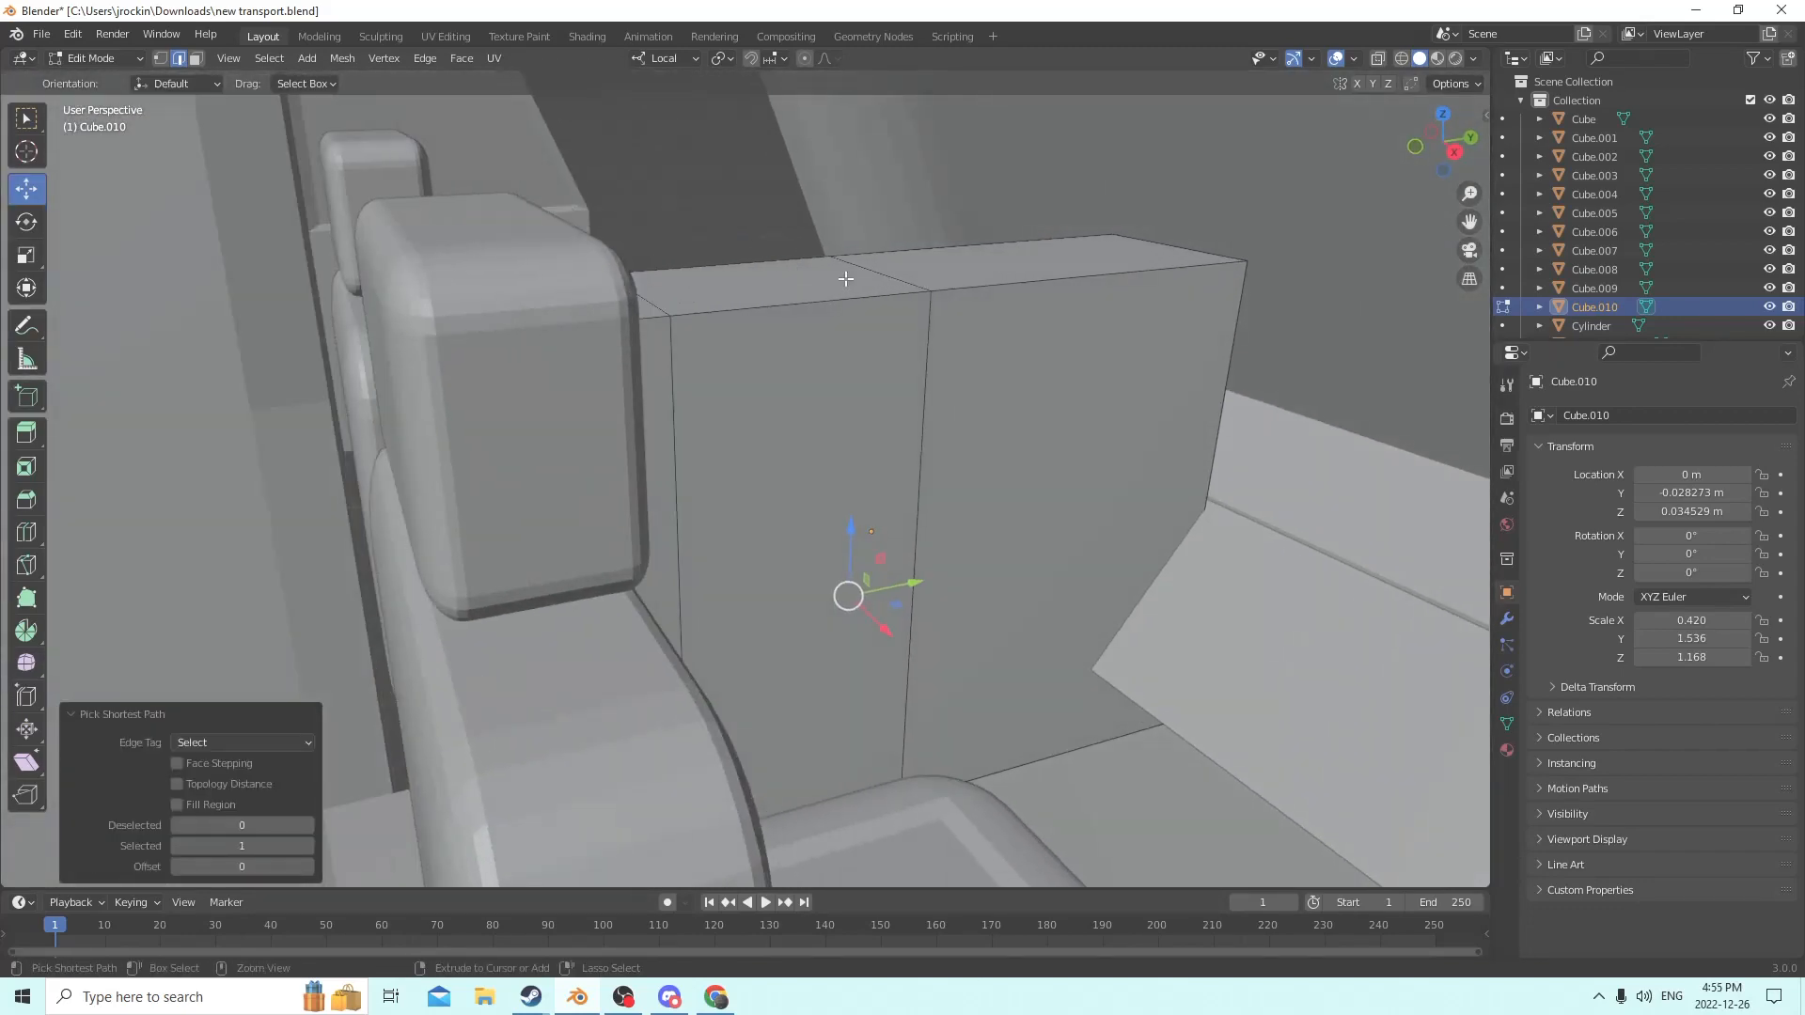
left_click(914, 591, "ctrl")
middle_click_drag(914, 590, 881, 519)
left_click(858, 321, "shift")
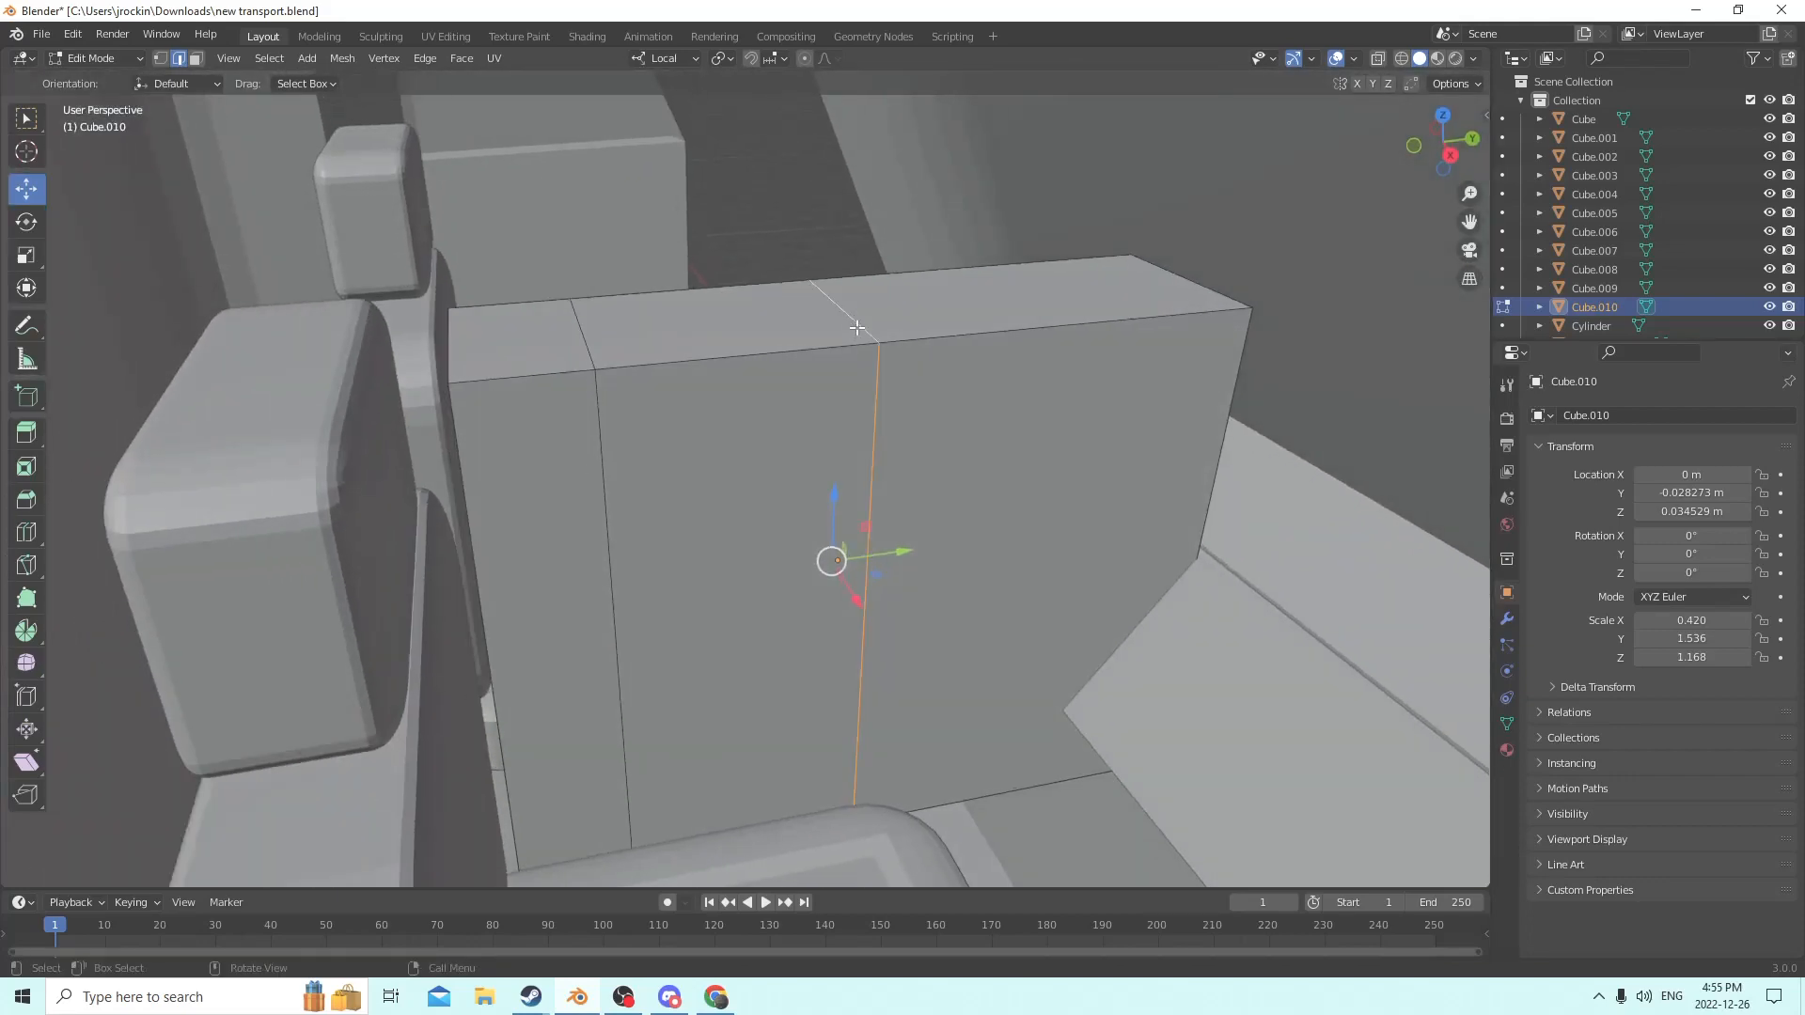
middle_click_drag(856, 322, 1103, 326)
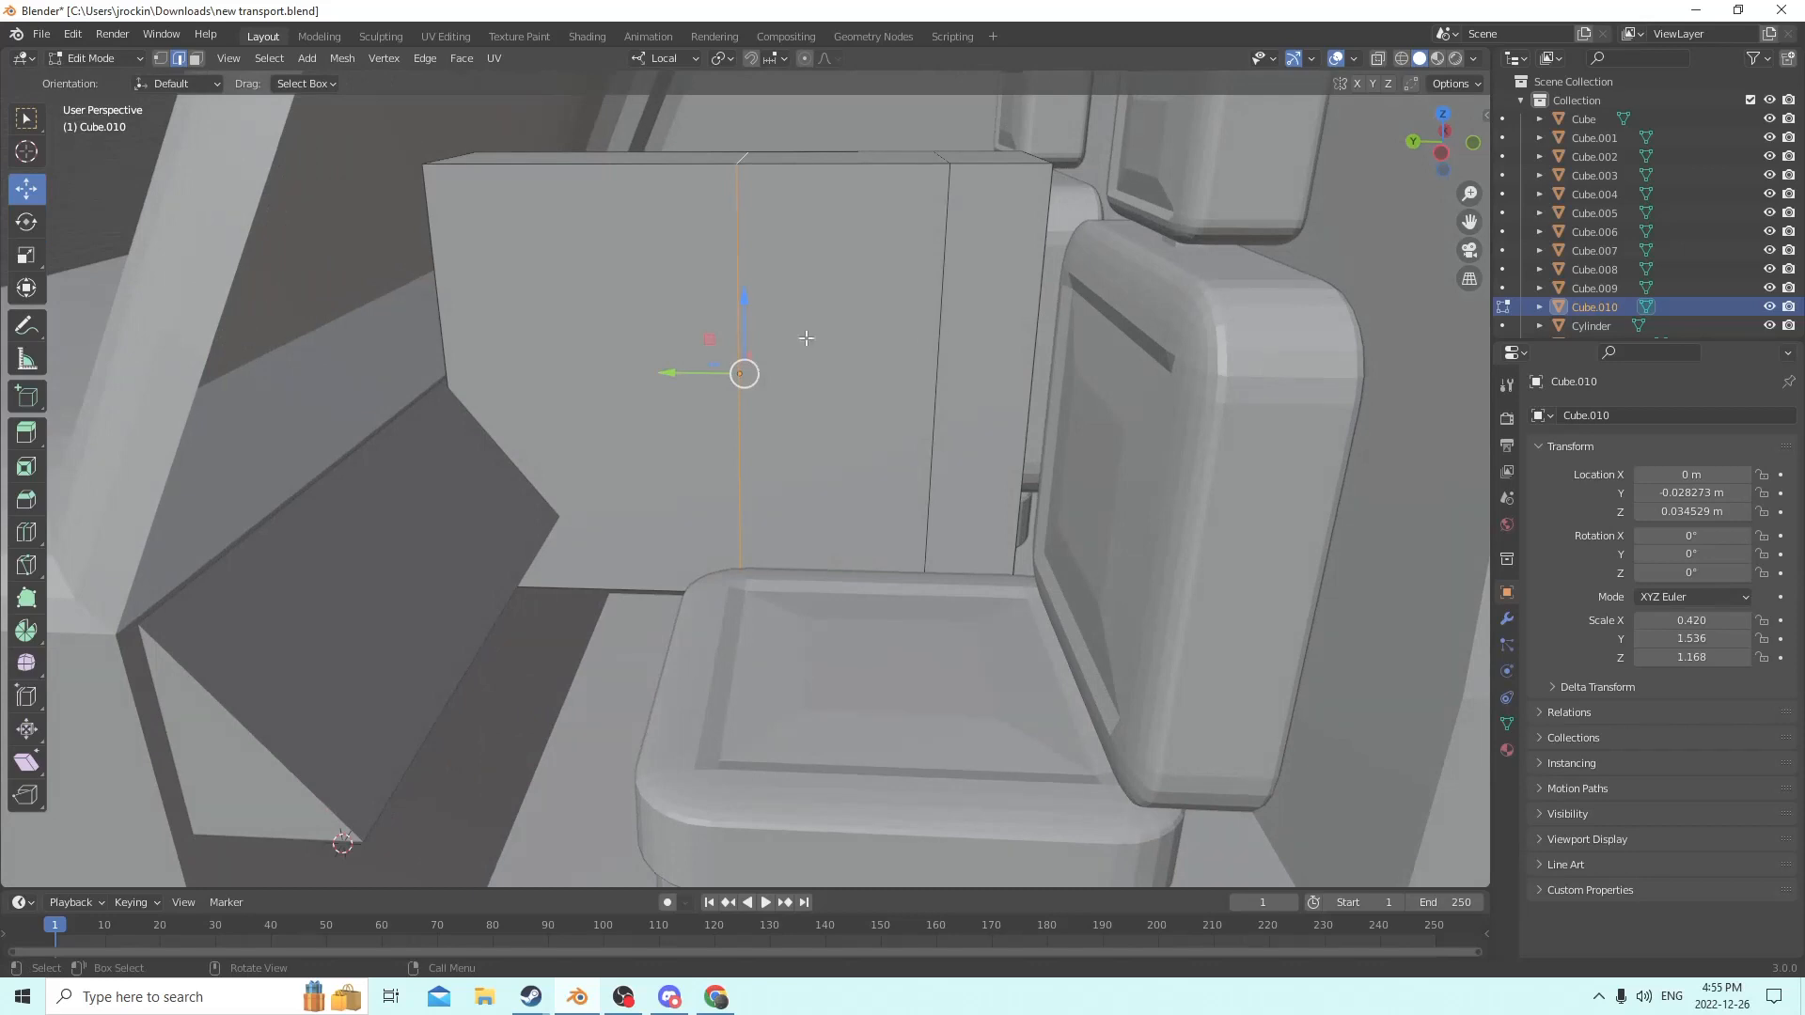
middle_click_drag(807, 337, 724, 358)
left_click_drag(650, 365, 631, 361)
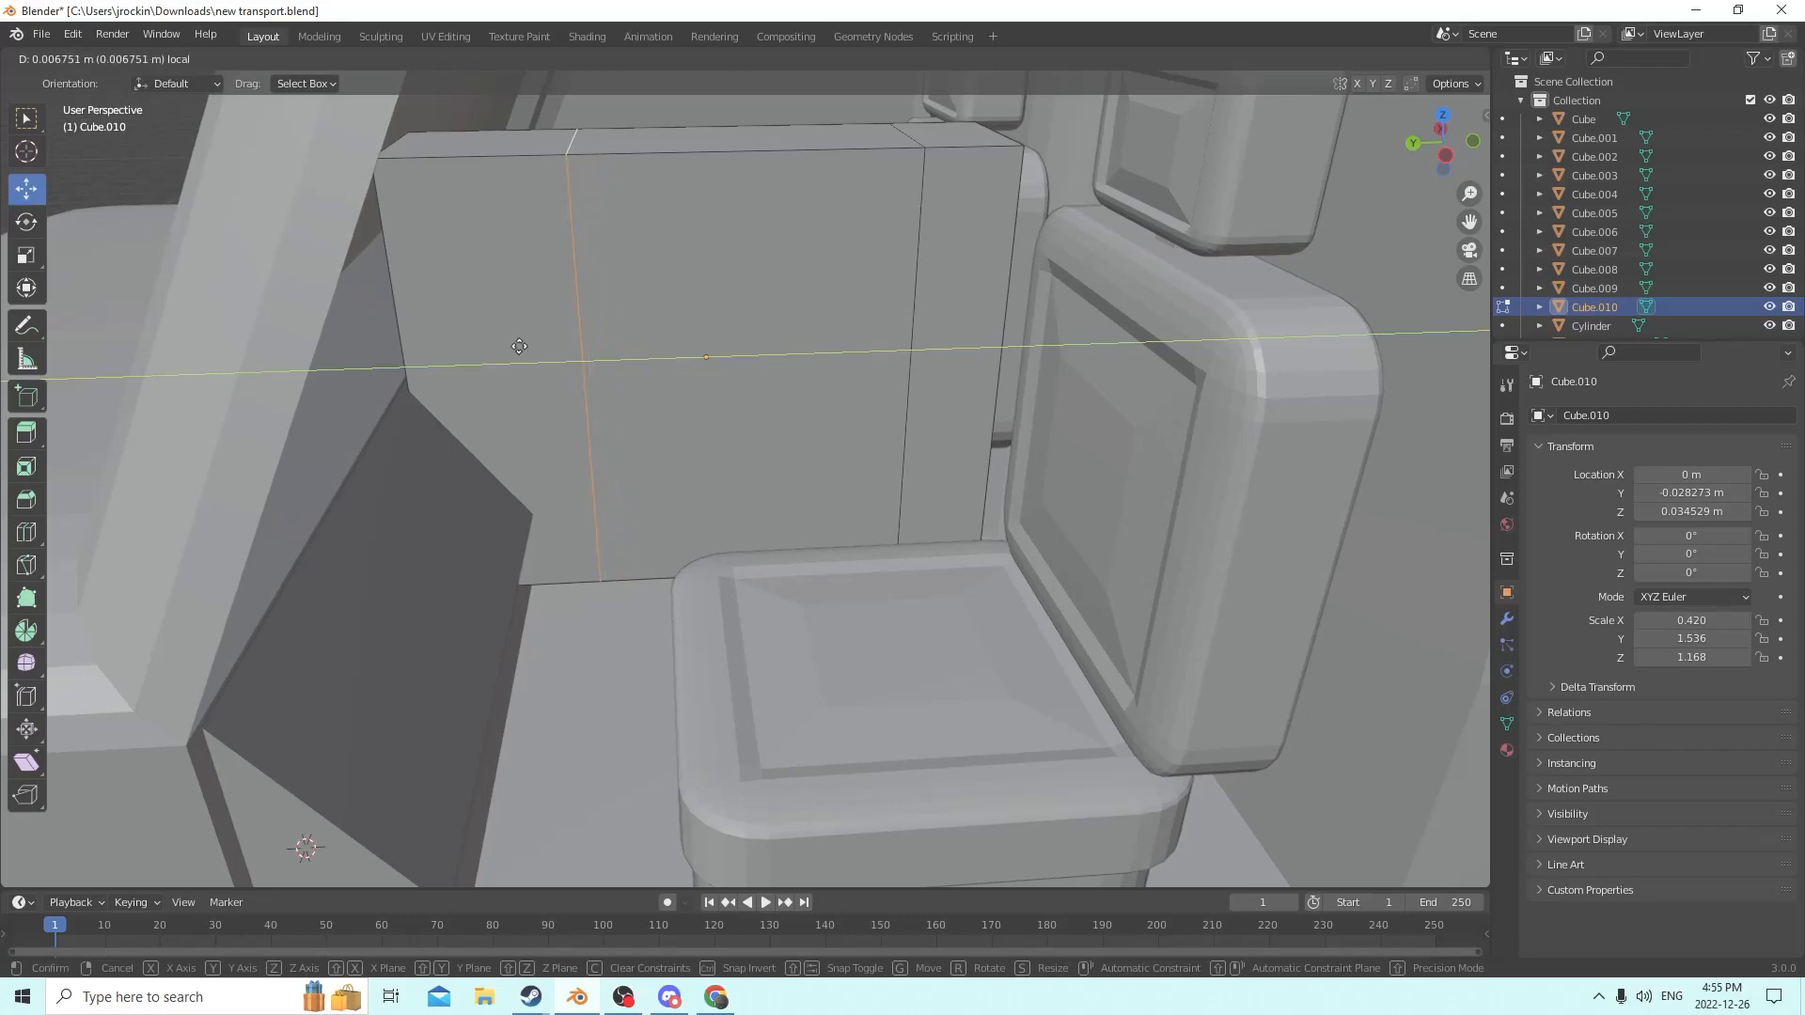
left_click_drag(519, 346, 518, 346)
middle_click_drag(586, 362, 579, 351)
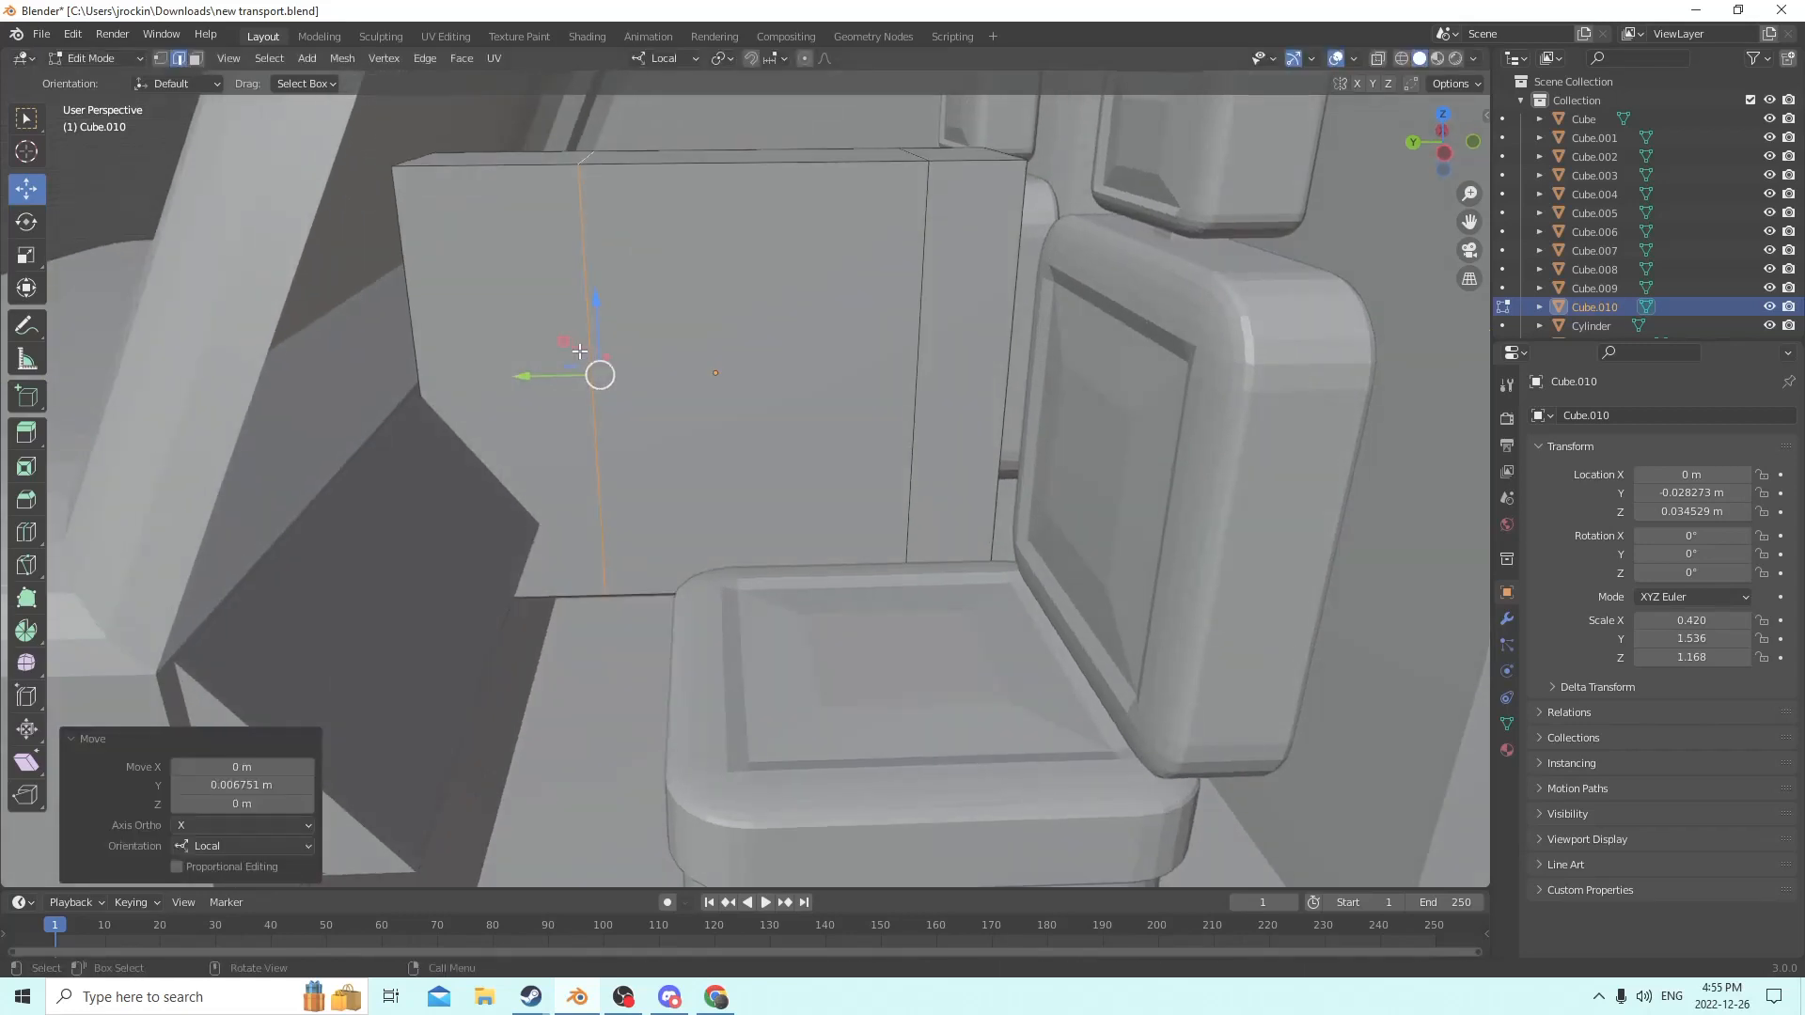
middle_click_drag(687, 346, 763, 299)
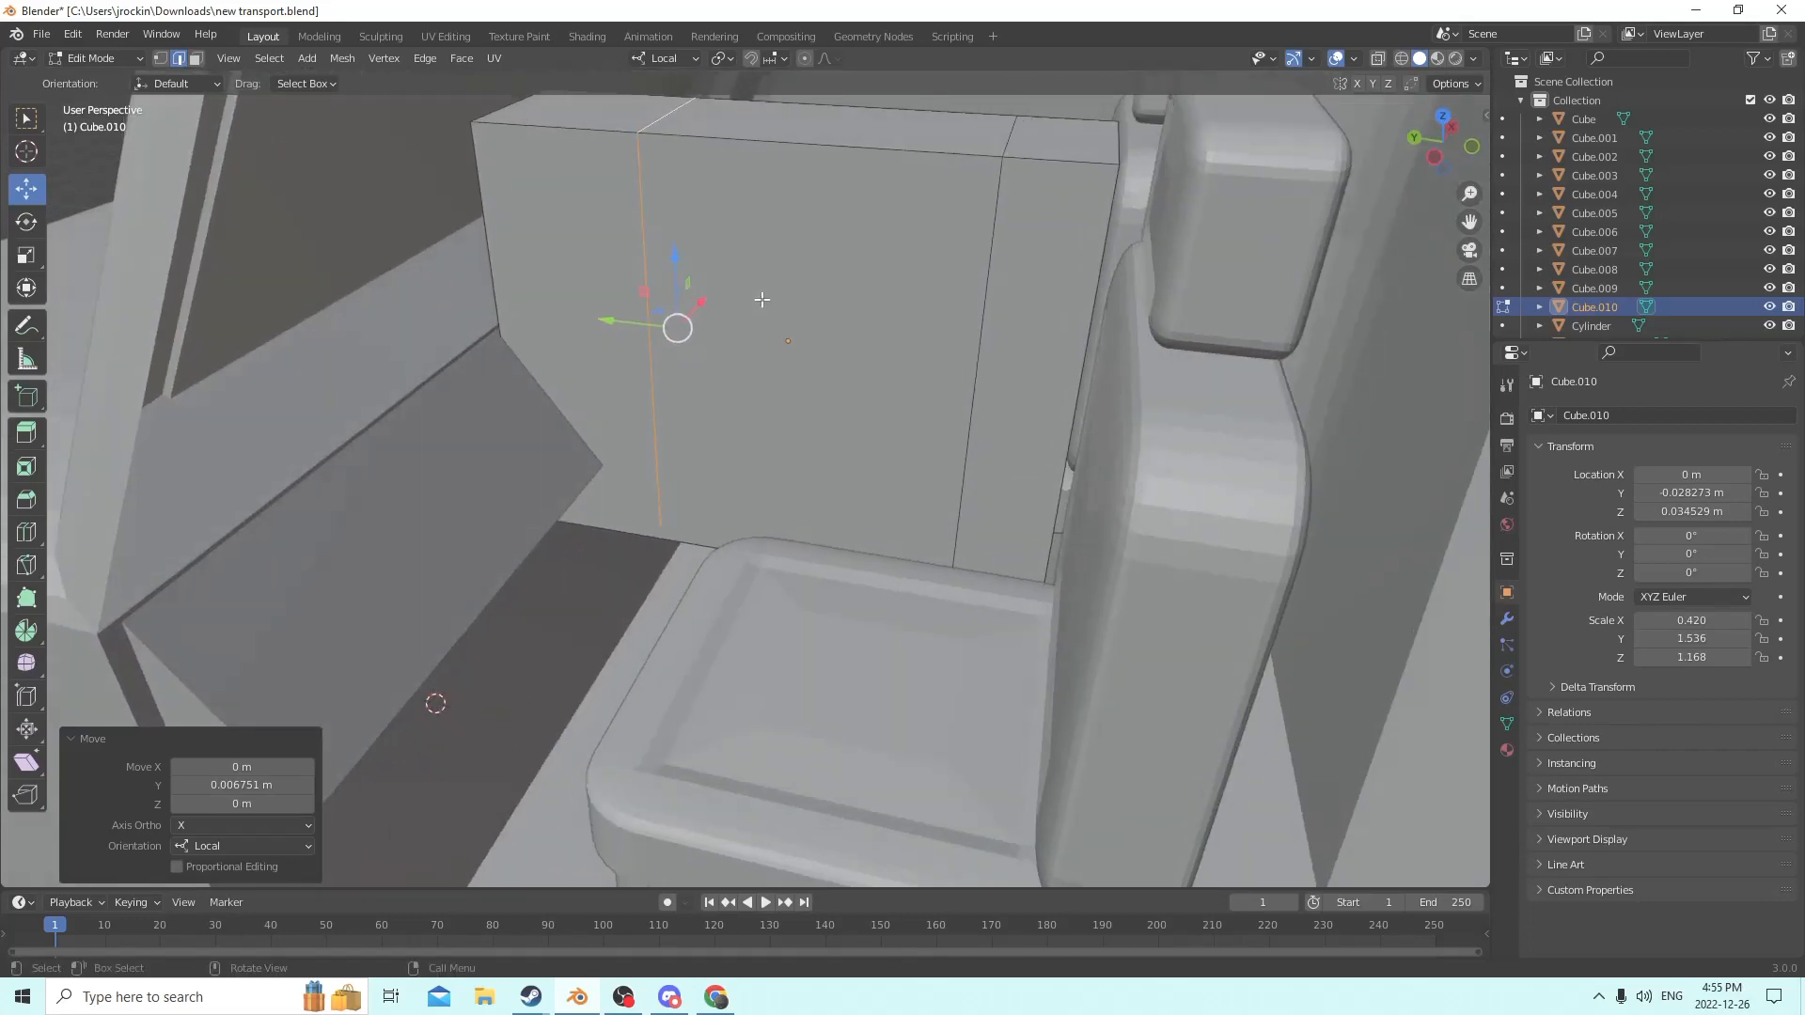
key("Tab")
key("Tab")
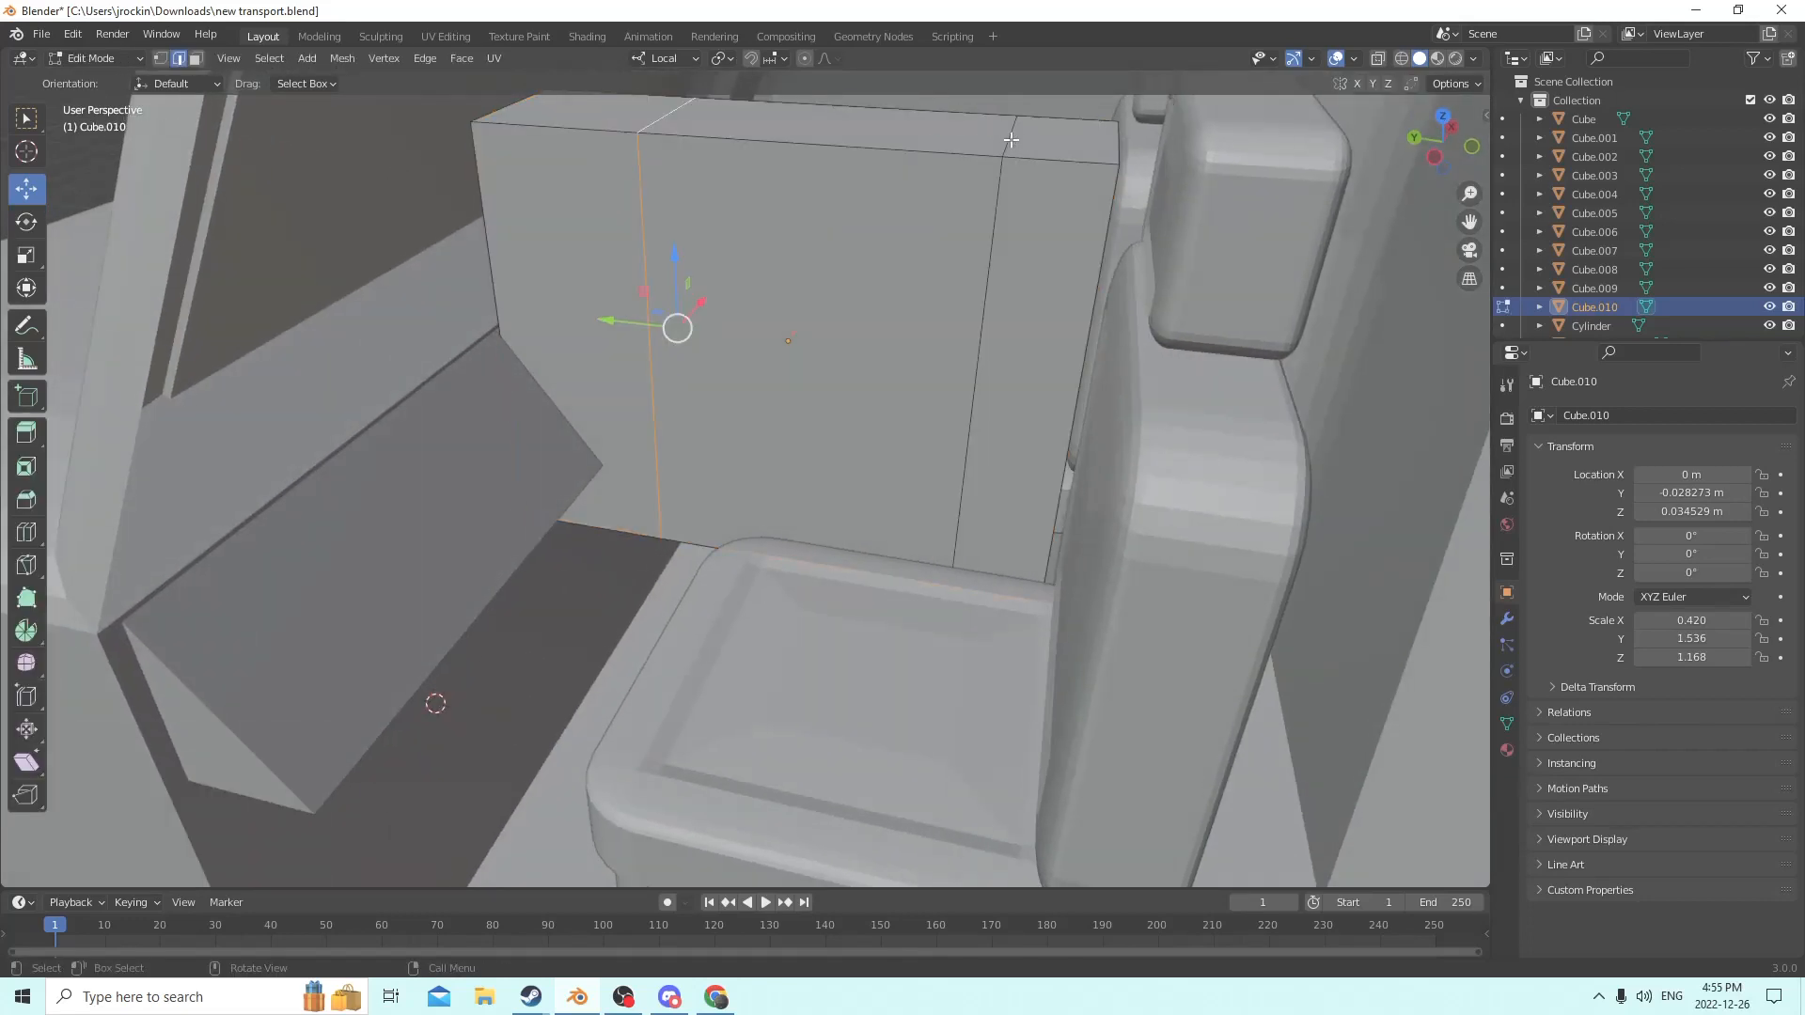
left_click(1010, 140)
middle_click_drag(1077, 134, 1071, 129)
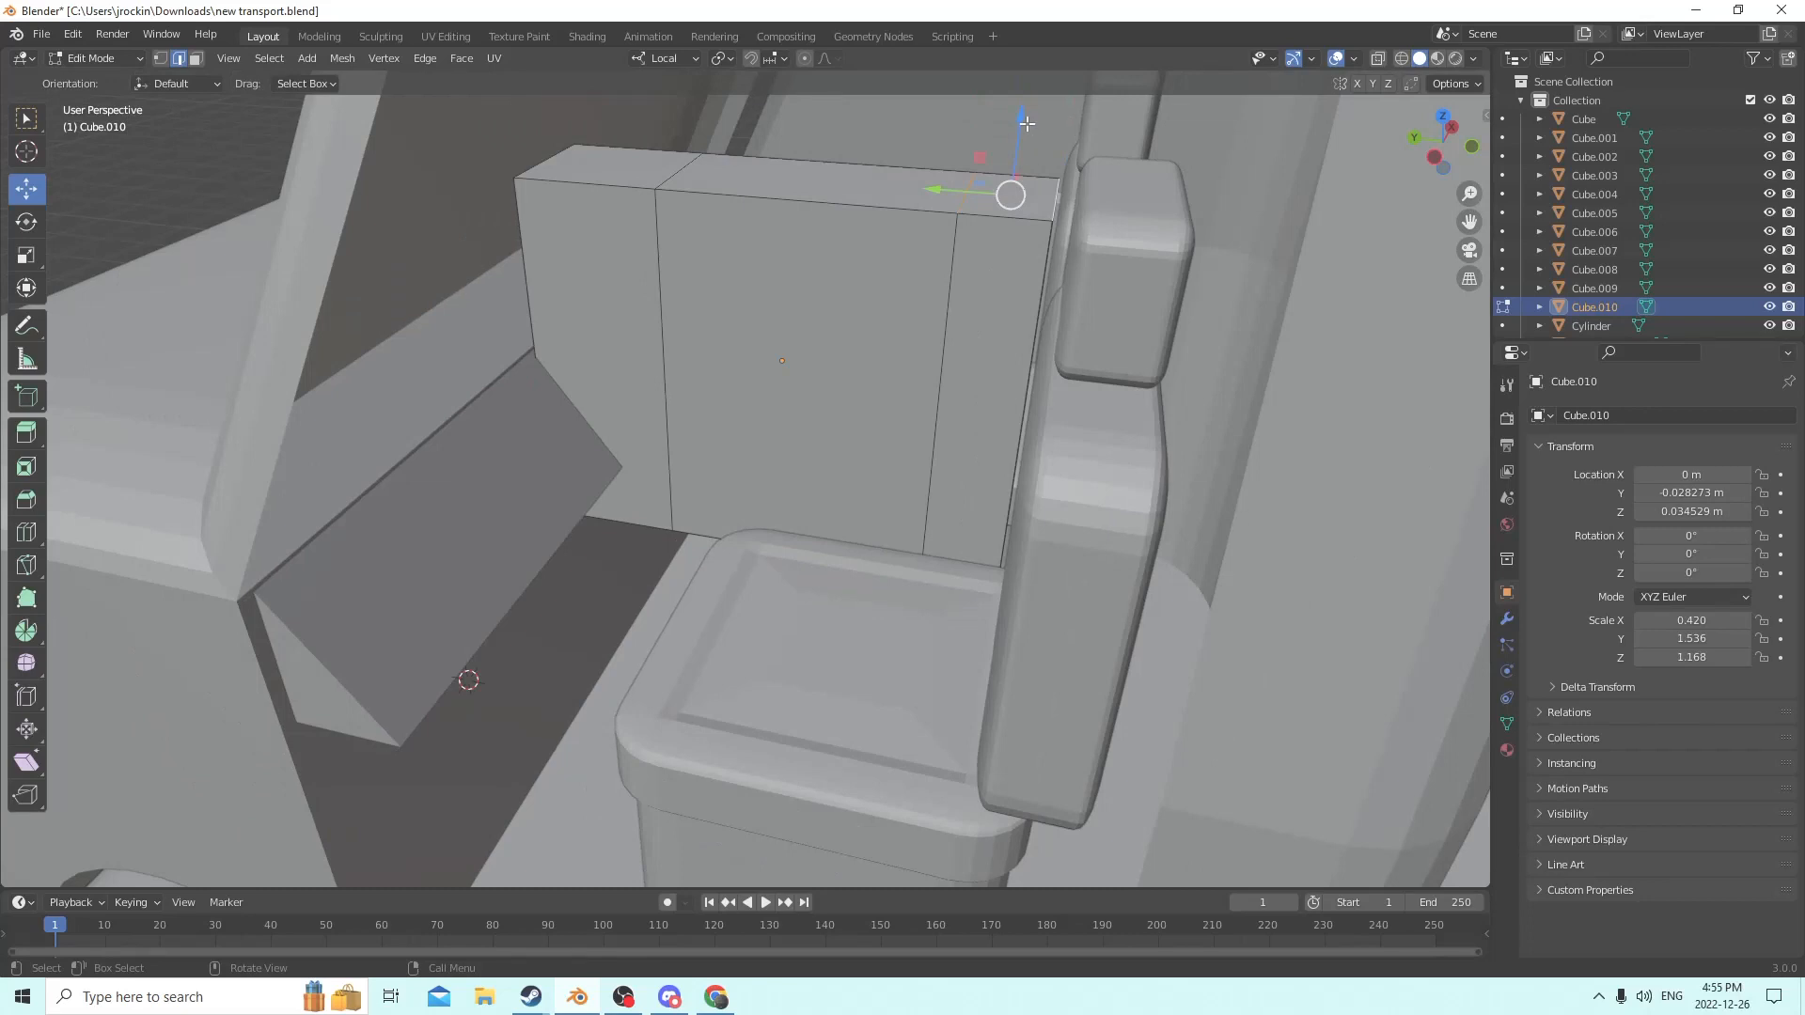
left_click_drag(1027, 123, 1017, 307)
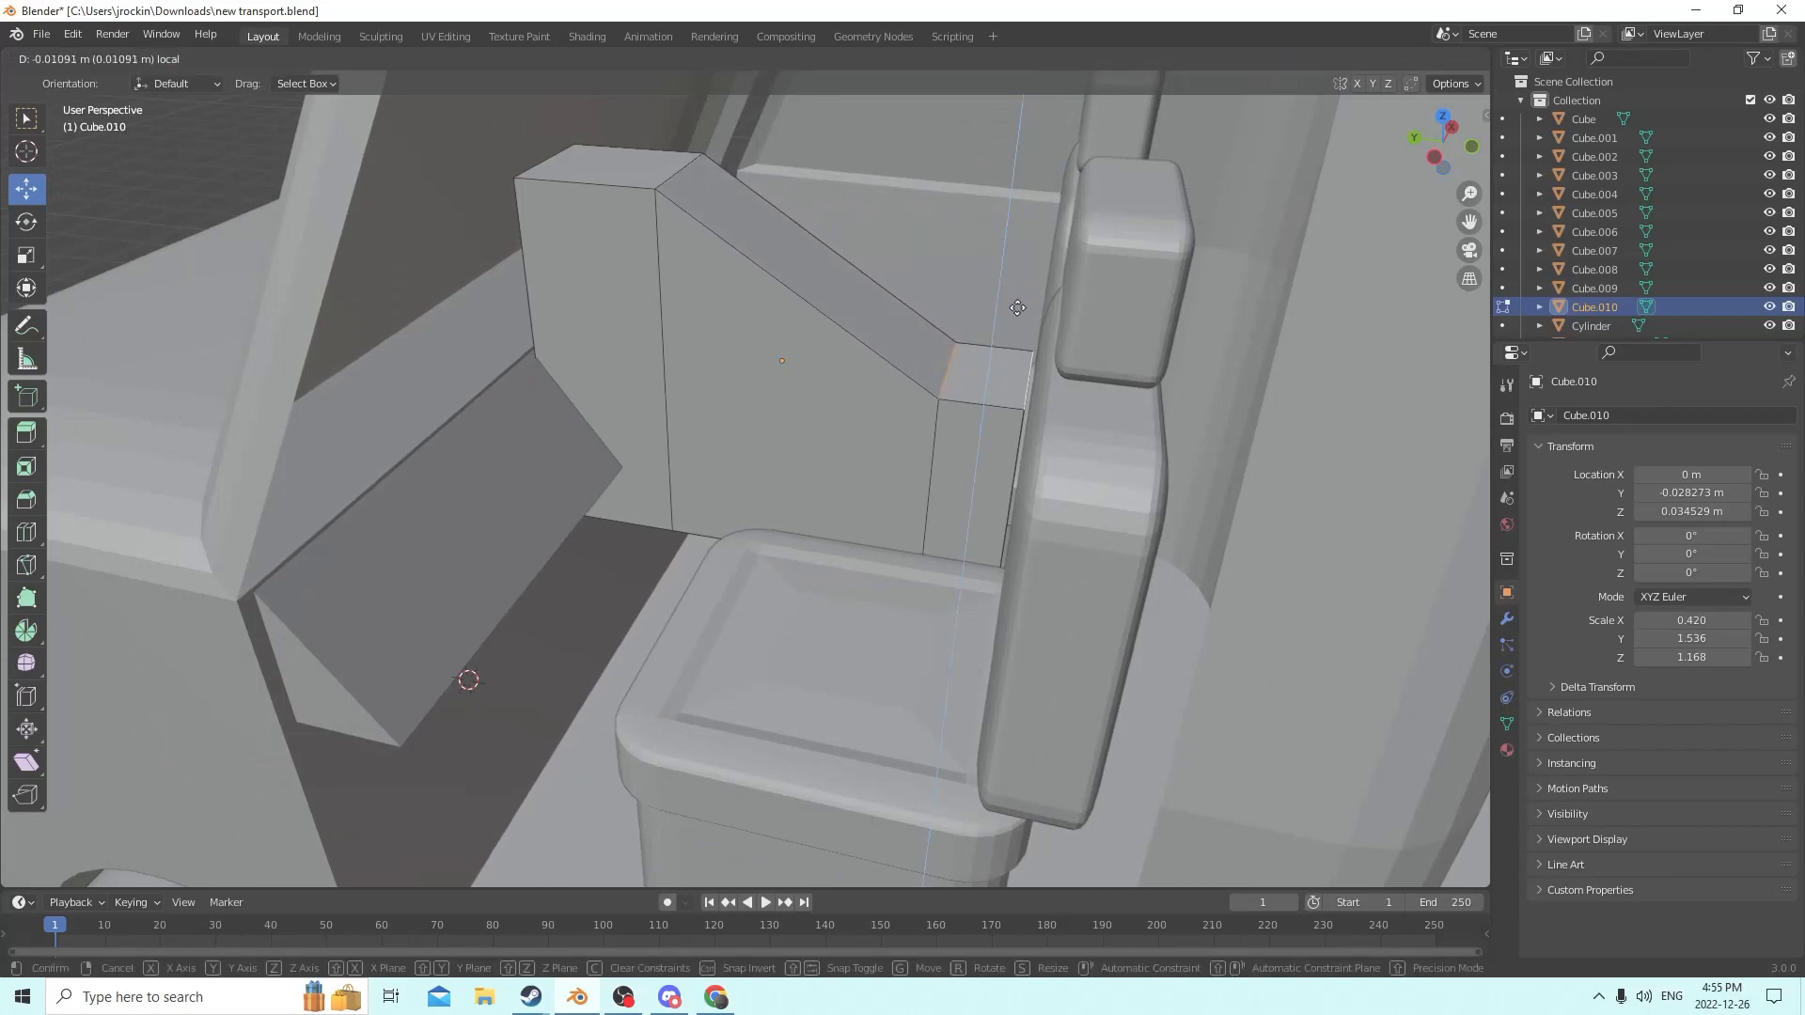
right_click(1017, 307)
middle_click_drag(914, 259, 858, 256)
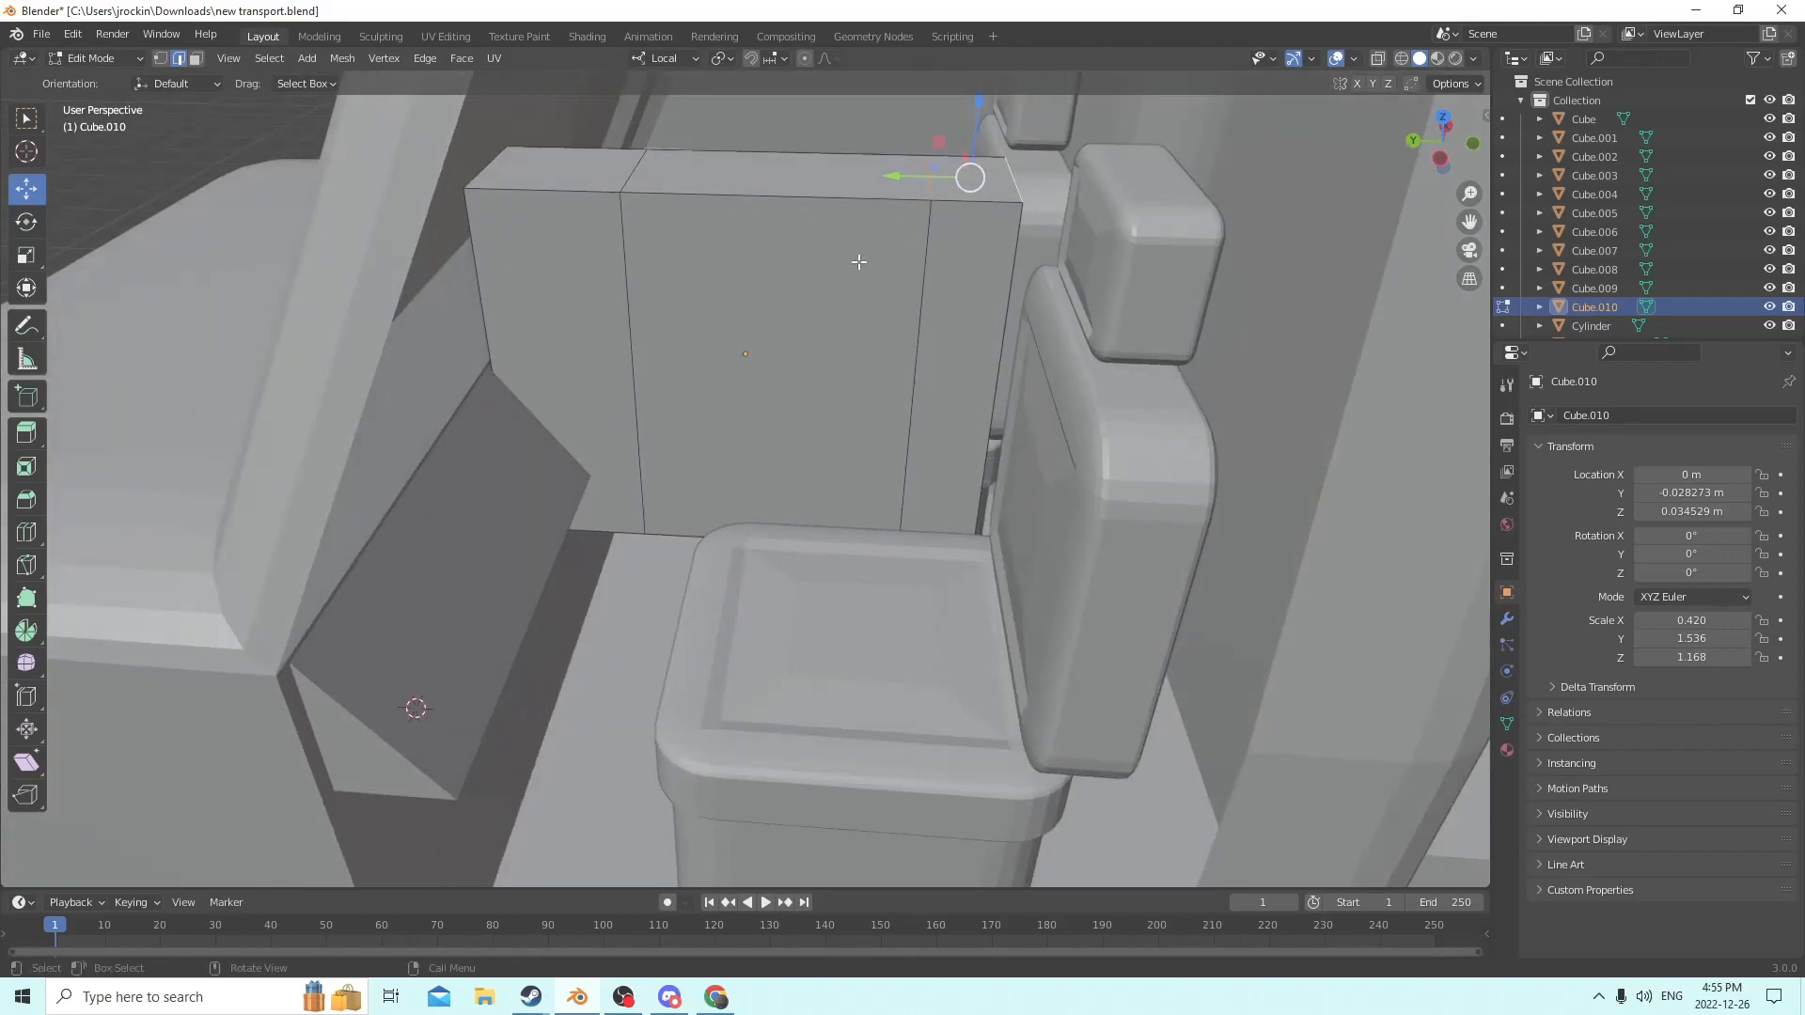
scroll(853, 272, "down", 3)
scroll(857, 272, "up", 3)
middle_click_drag(884, 268, 894, 266)
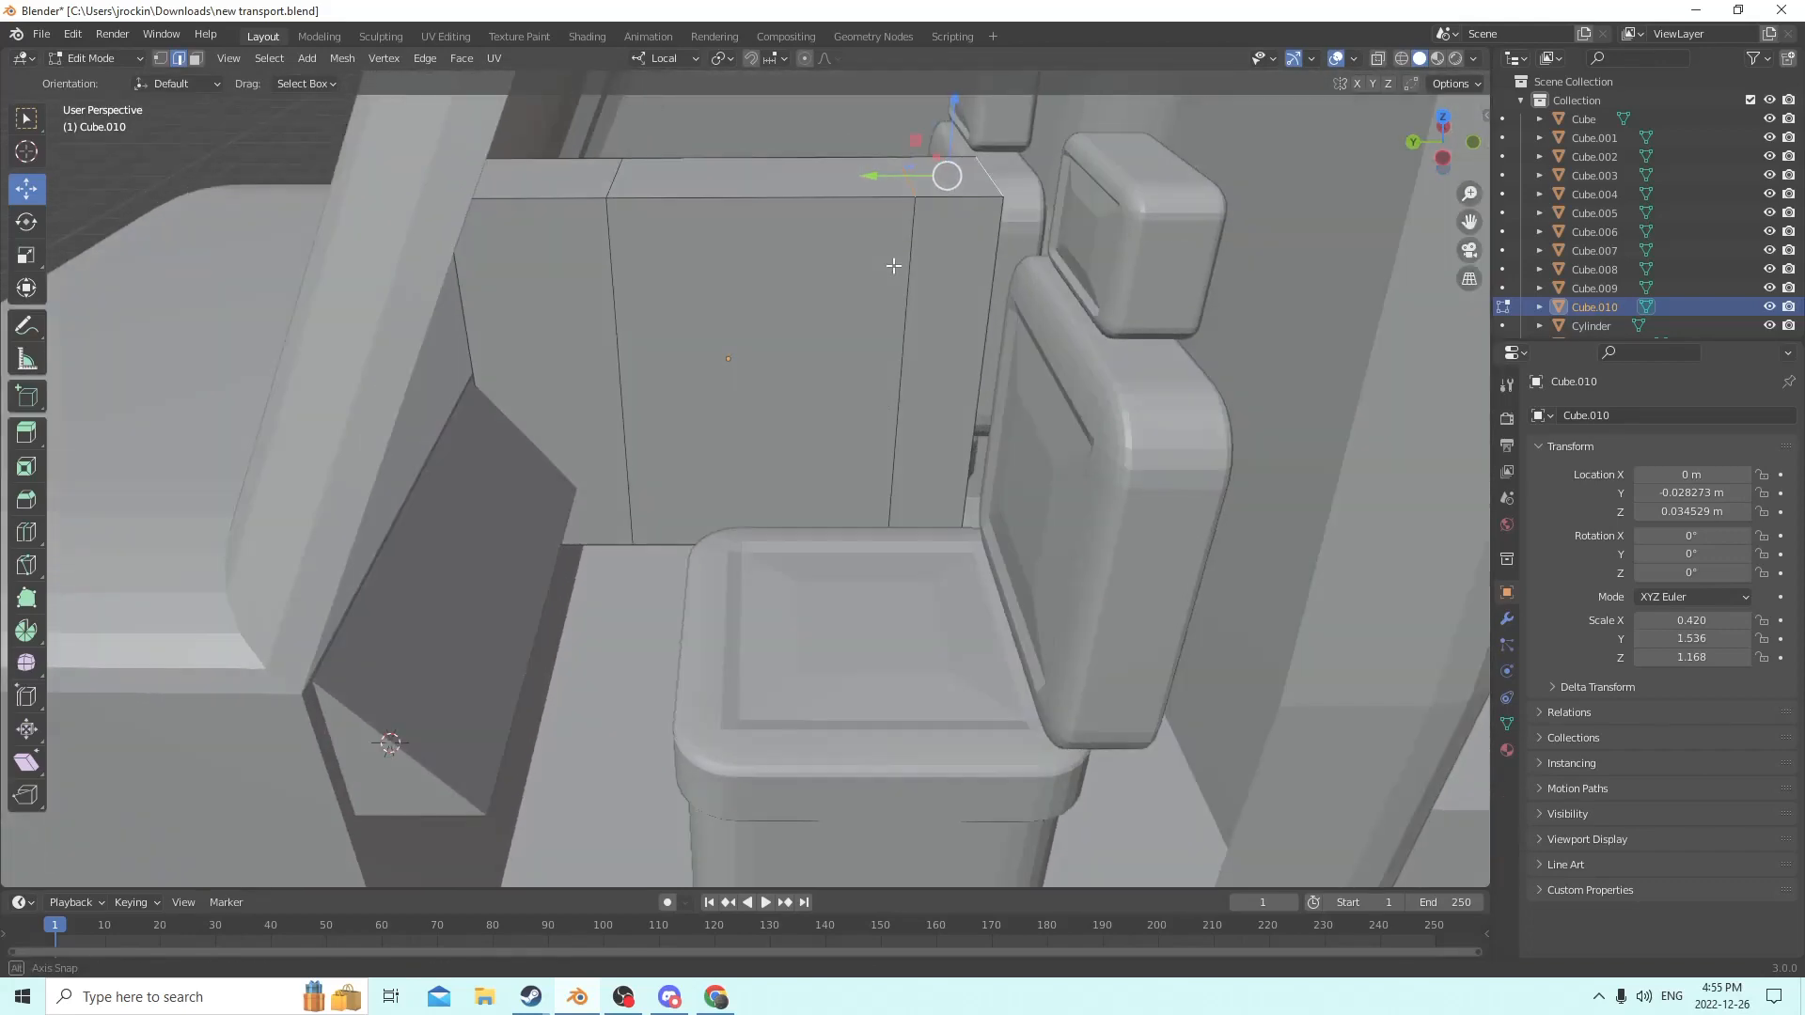
key("Tab")
key("Tab")
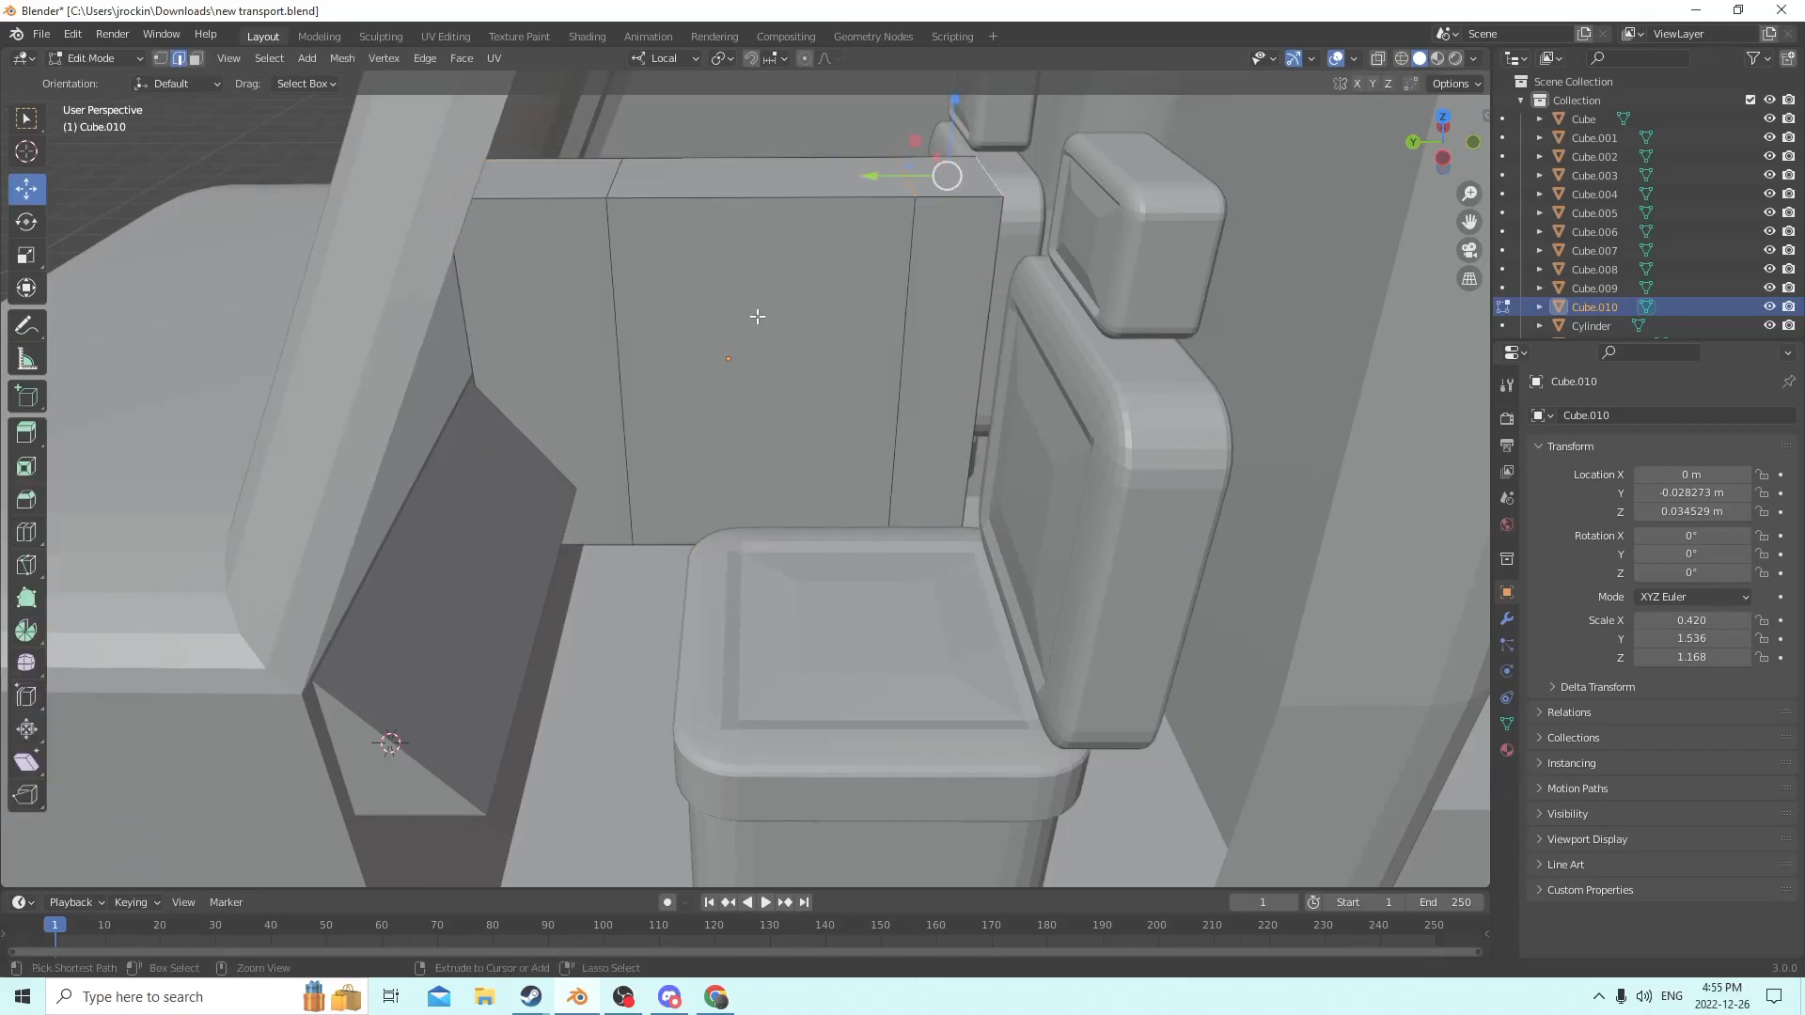
Add one loop cut across the console's middle section with a slide factor of -0.200 toward the seatbacks.
key("ctrl+r")
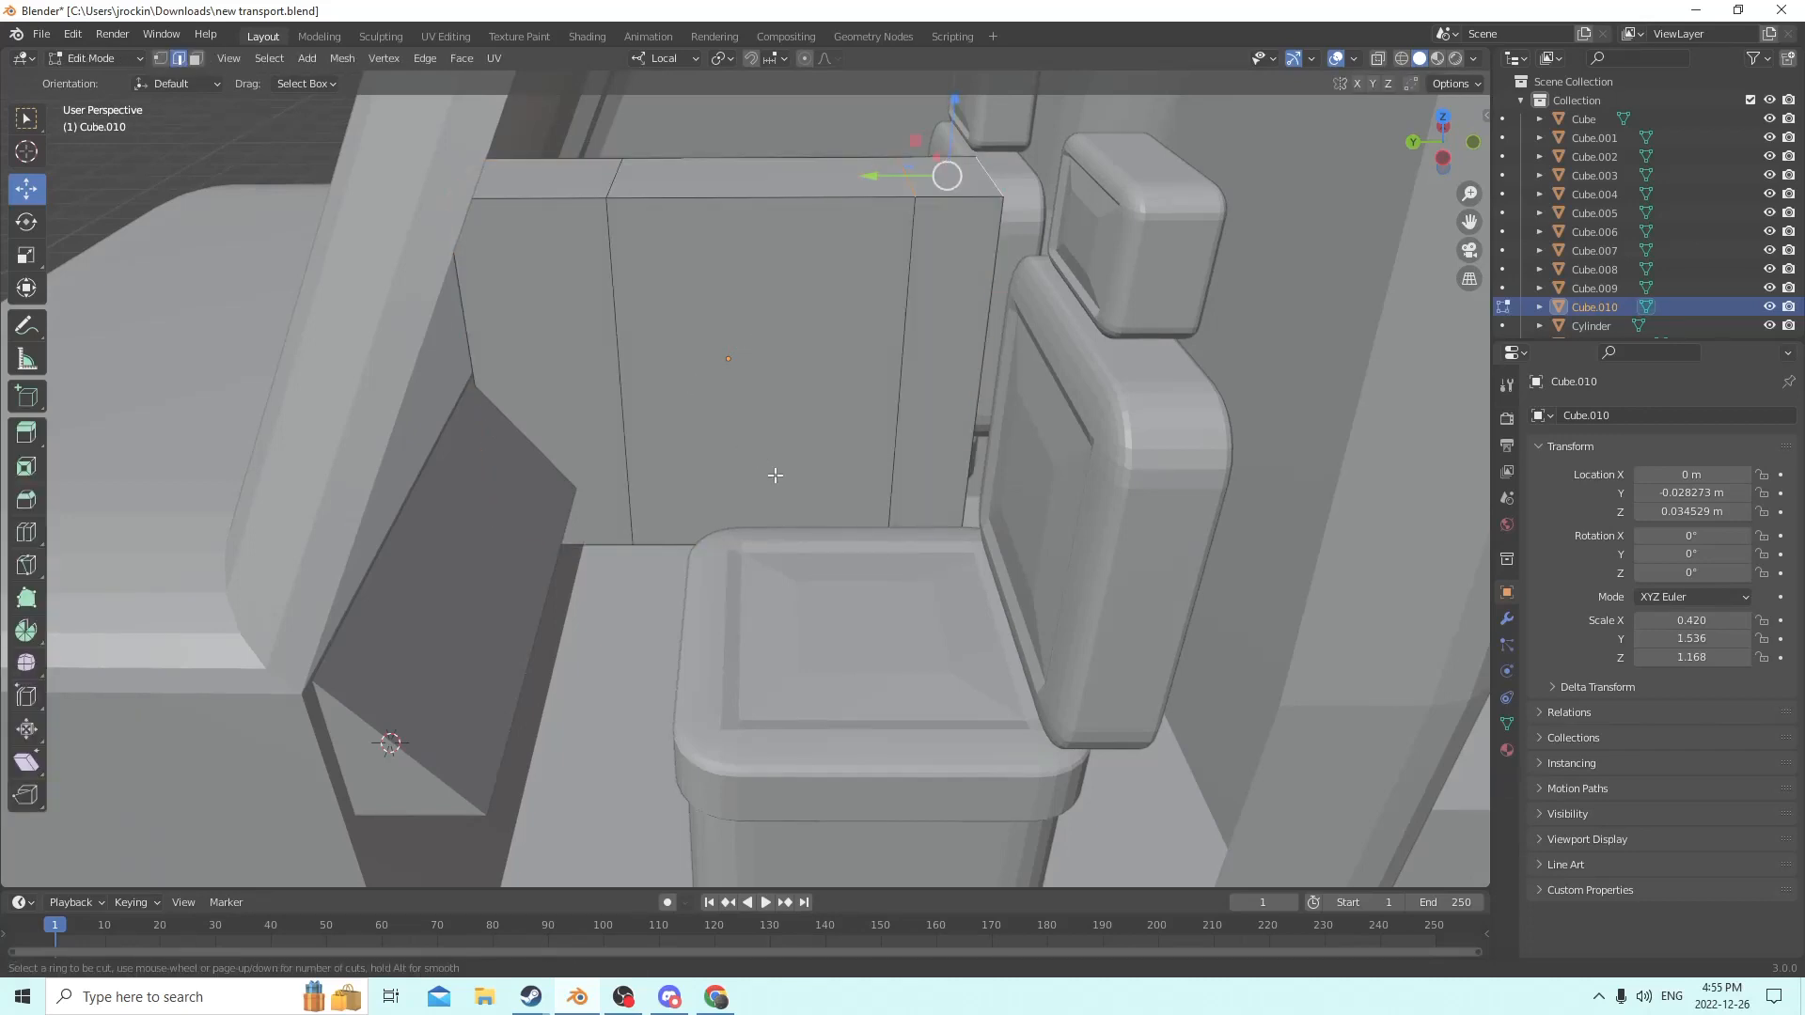
left_click(779, 533)
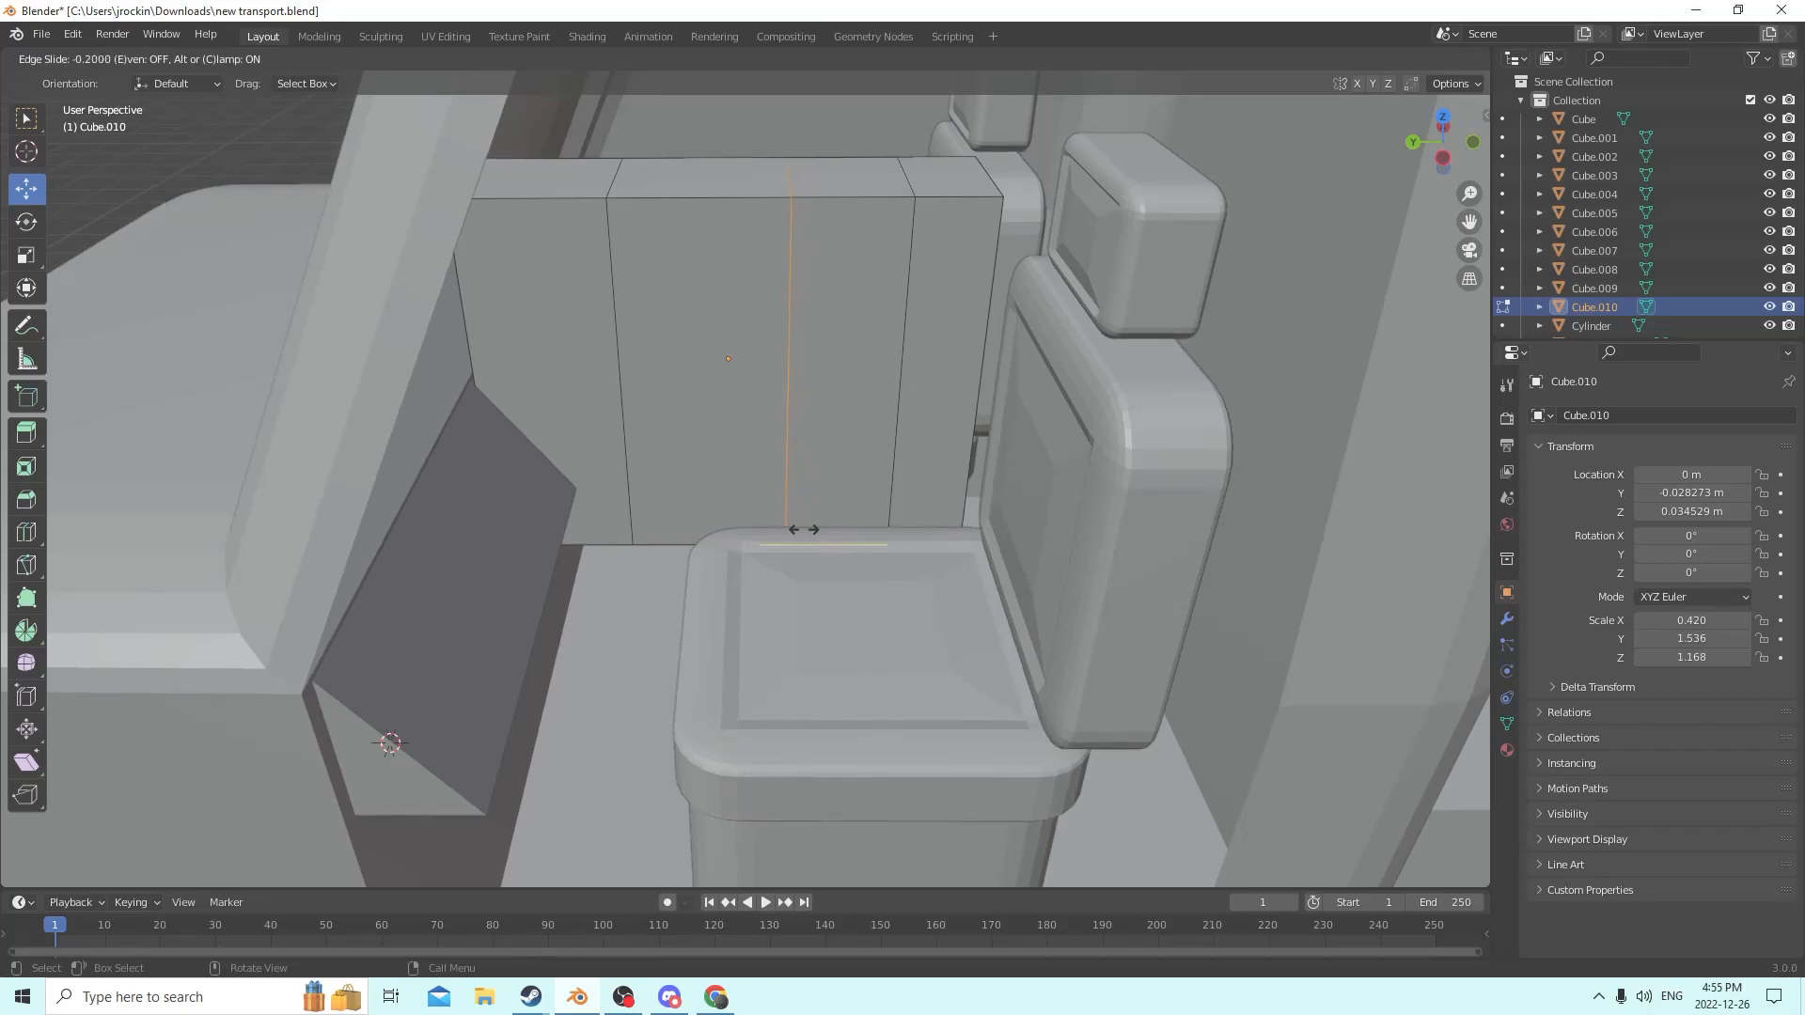
left_click(804, 529)
middle_click_drag(810, 338, 821, 342)
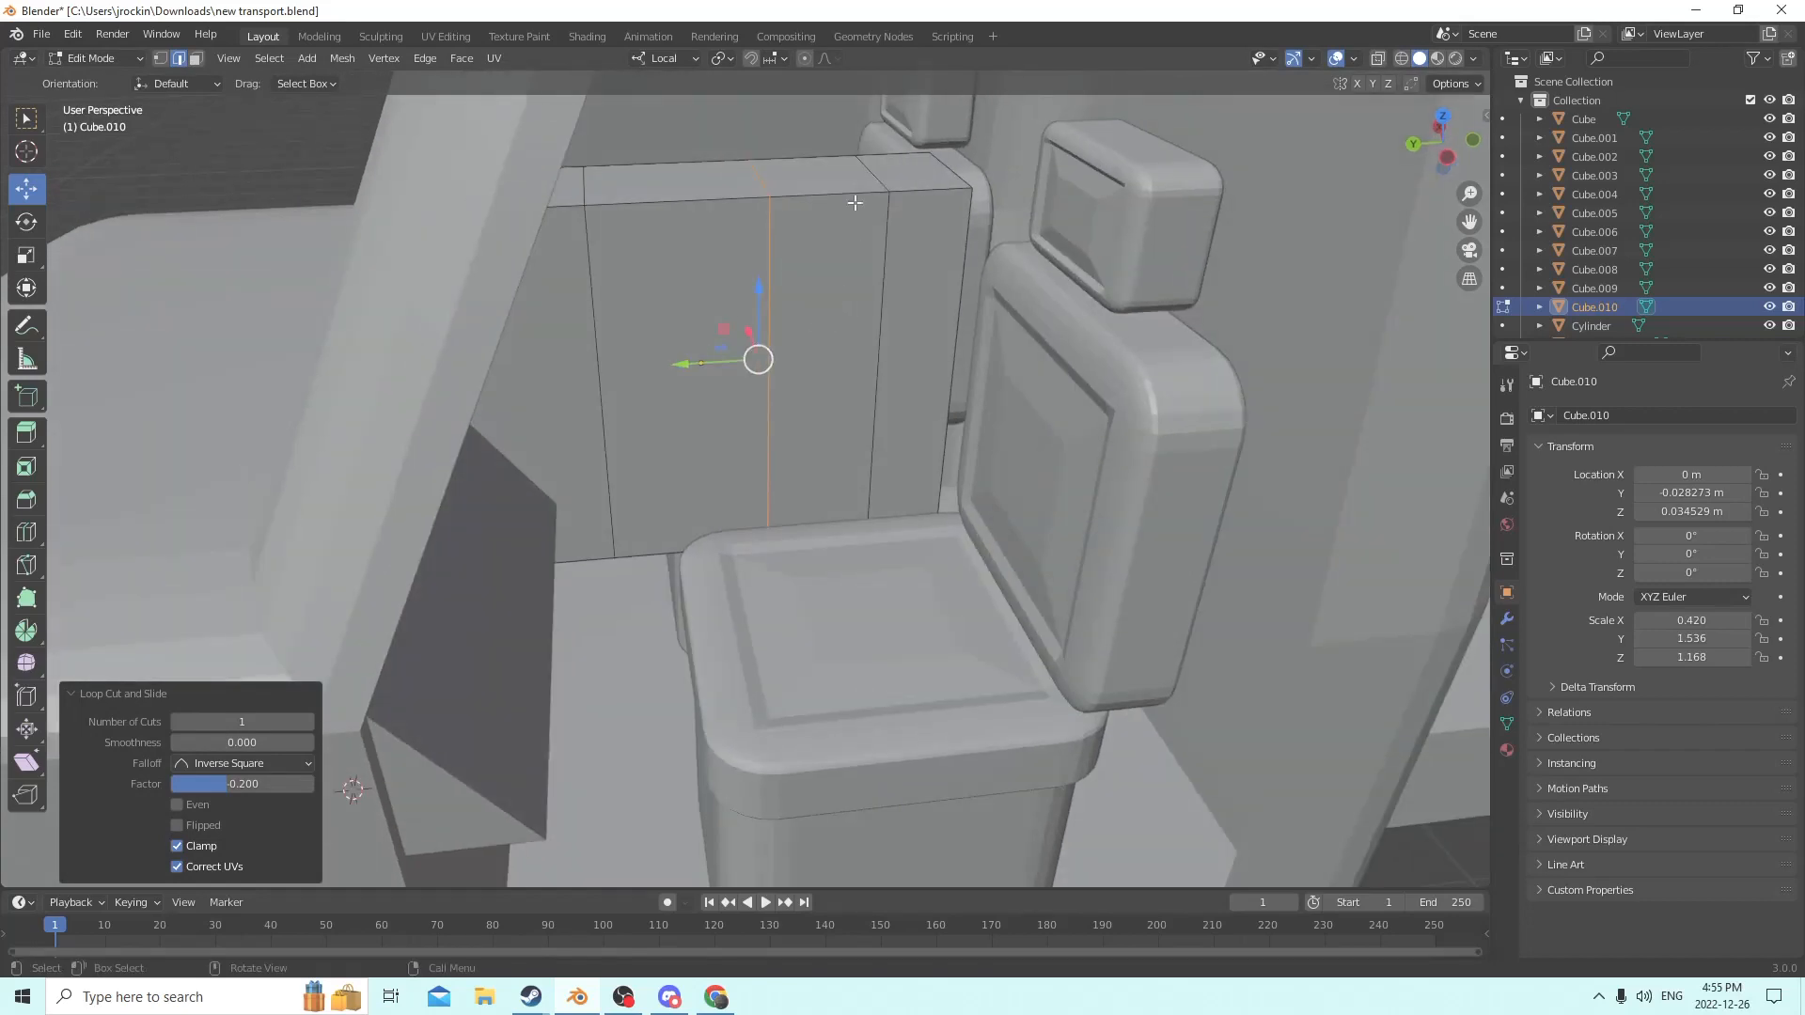
Lower the console's three rearmost top cross edges together to form a slope down to a flat rear section.
middle_click_drag(772, 184, 951, 156)
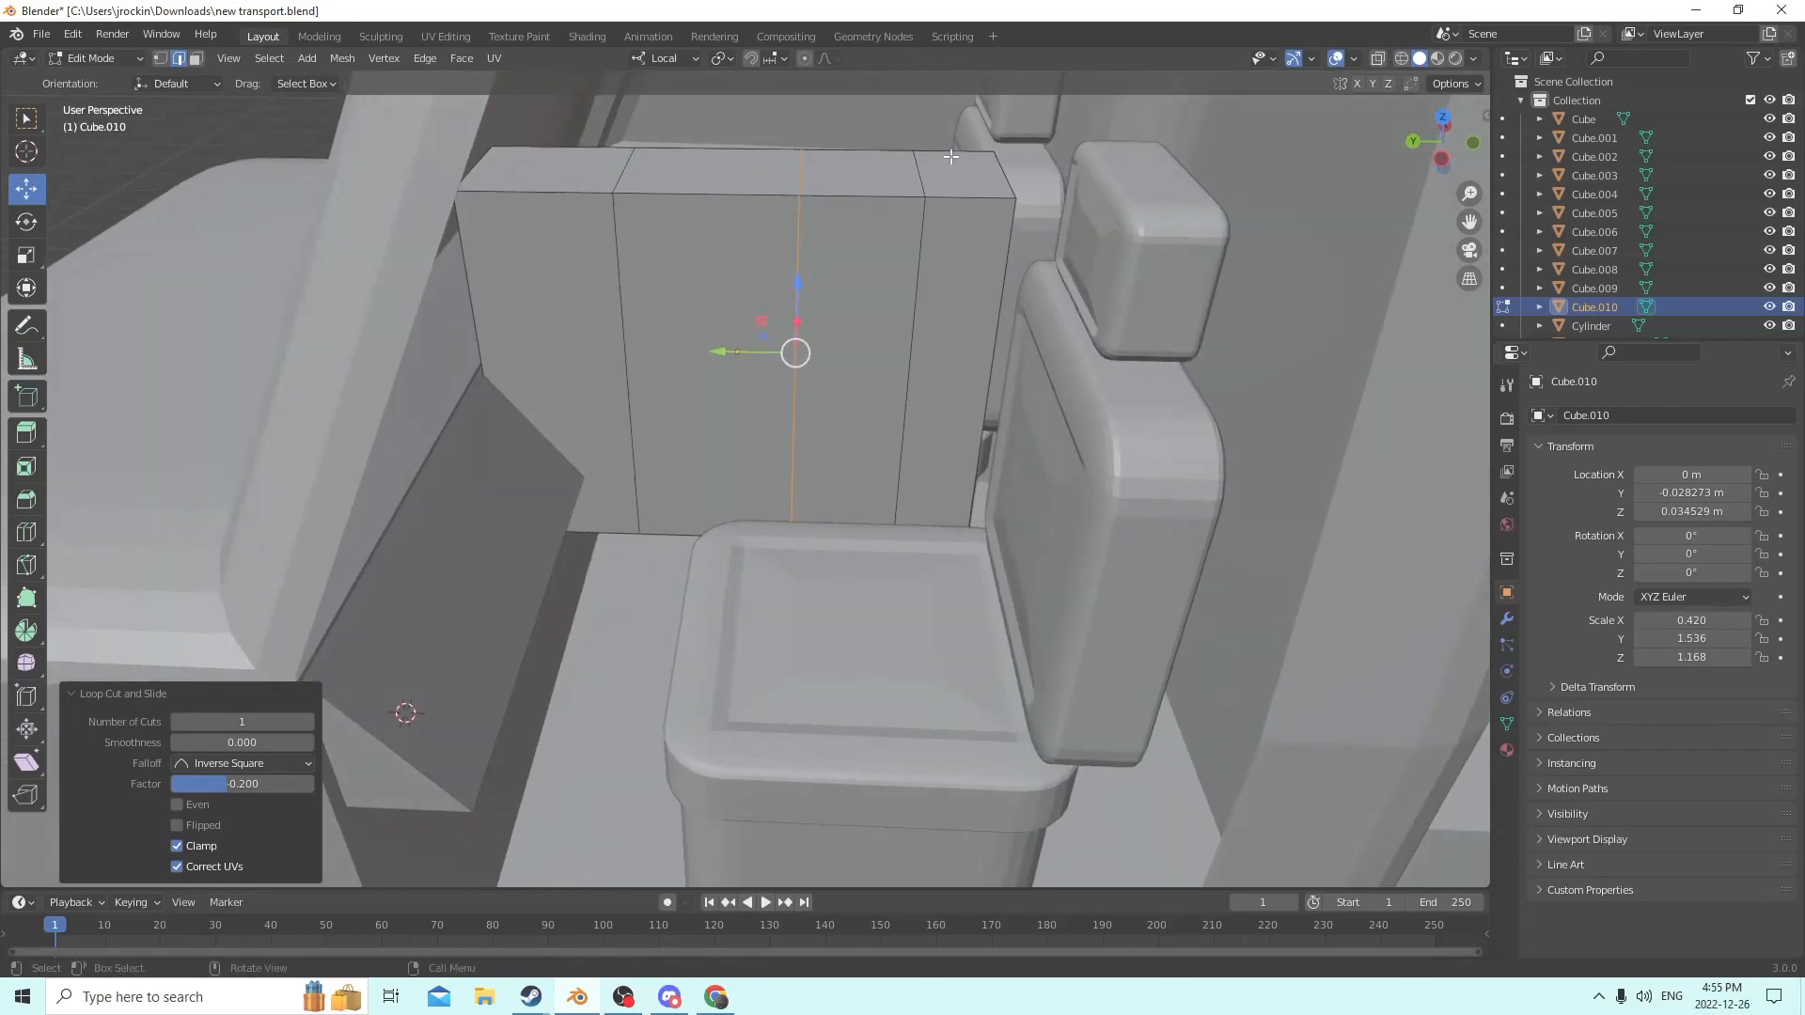
left_click(1005, 173)
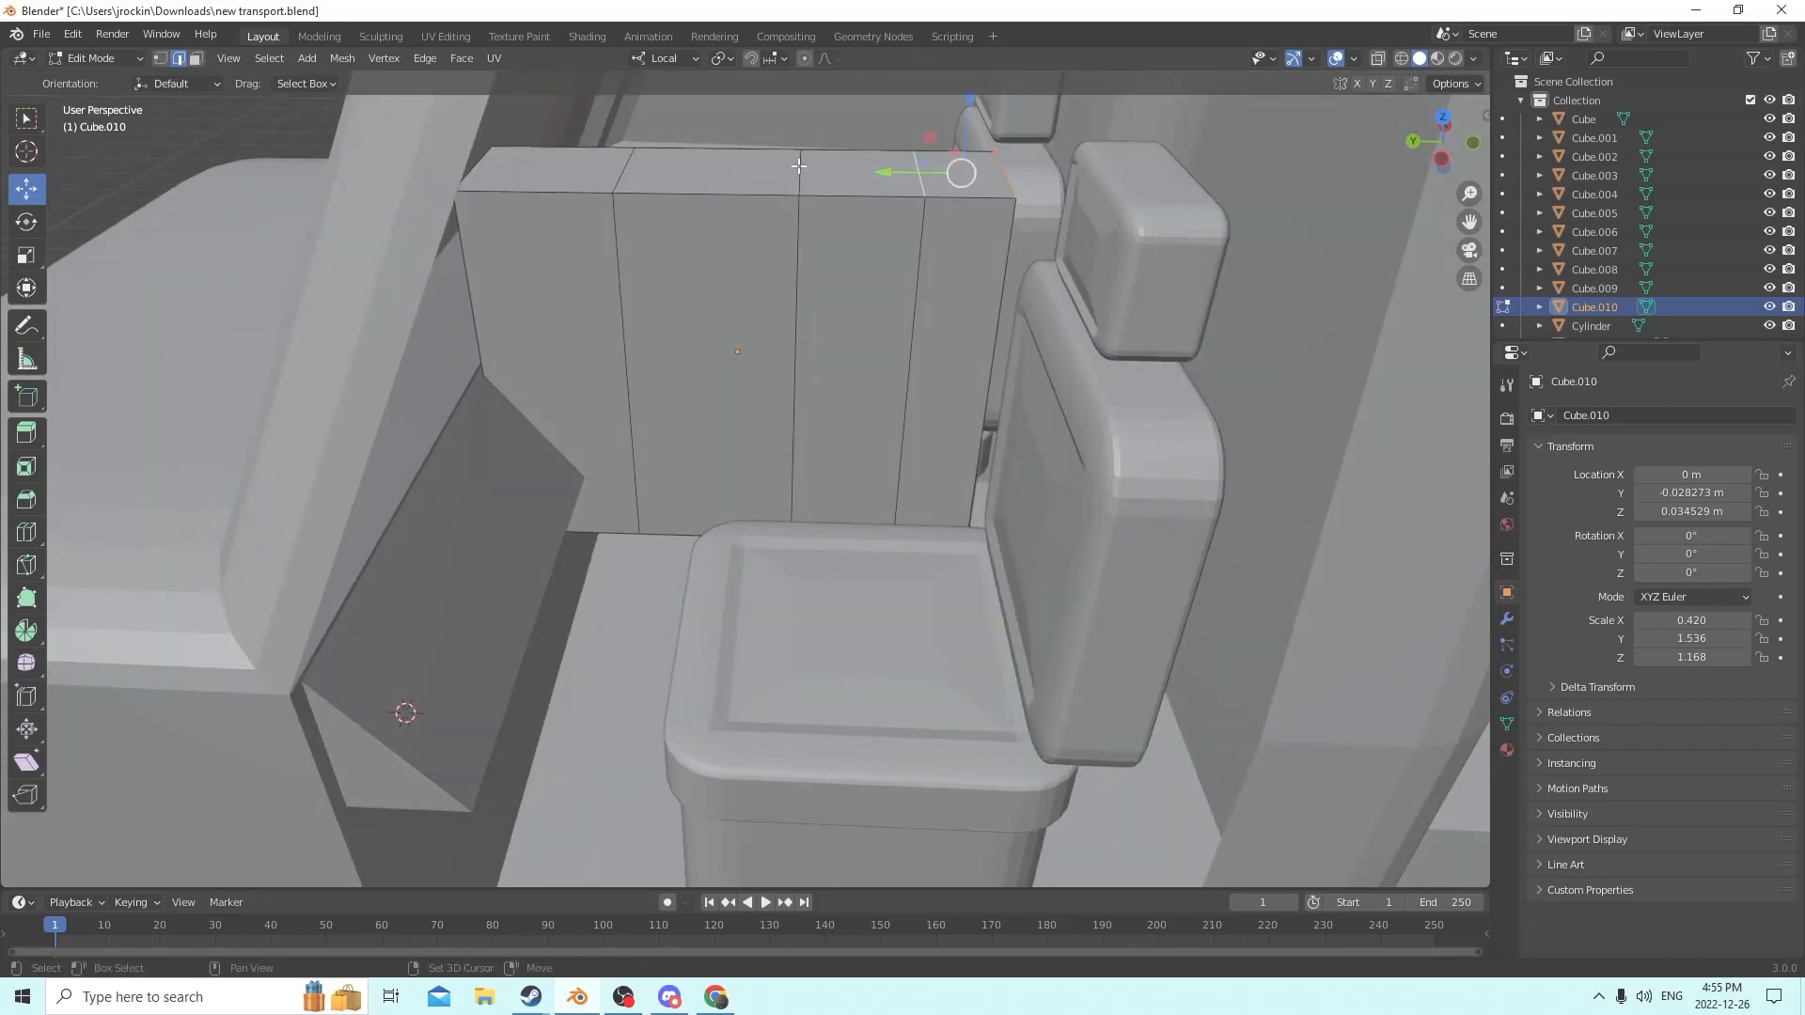
left_click(892, 168)
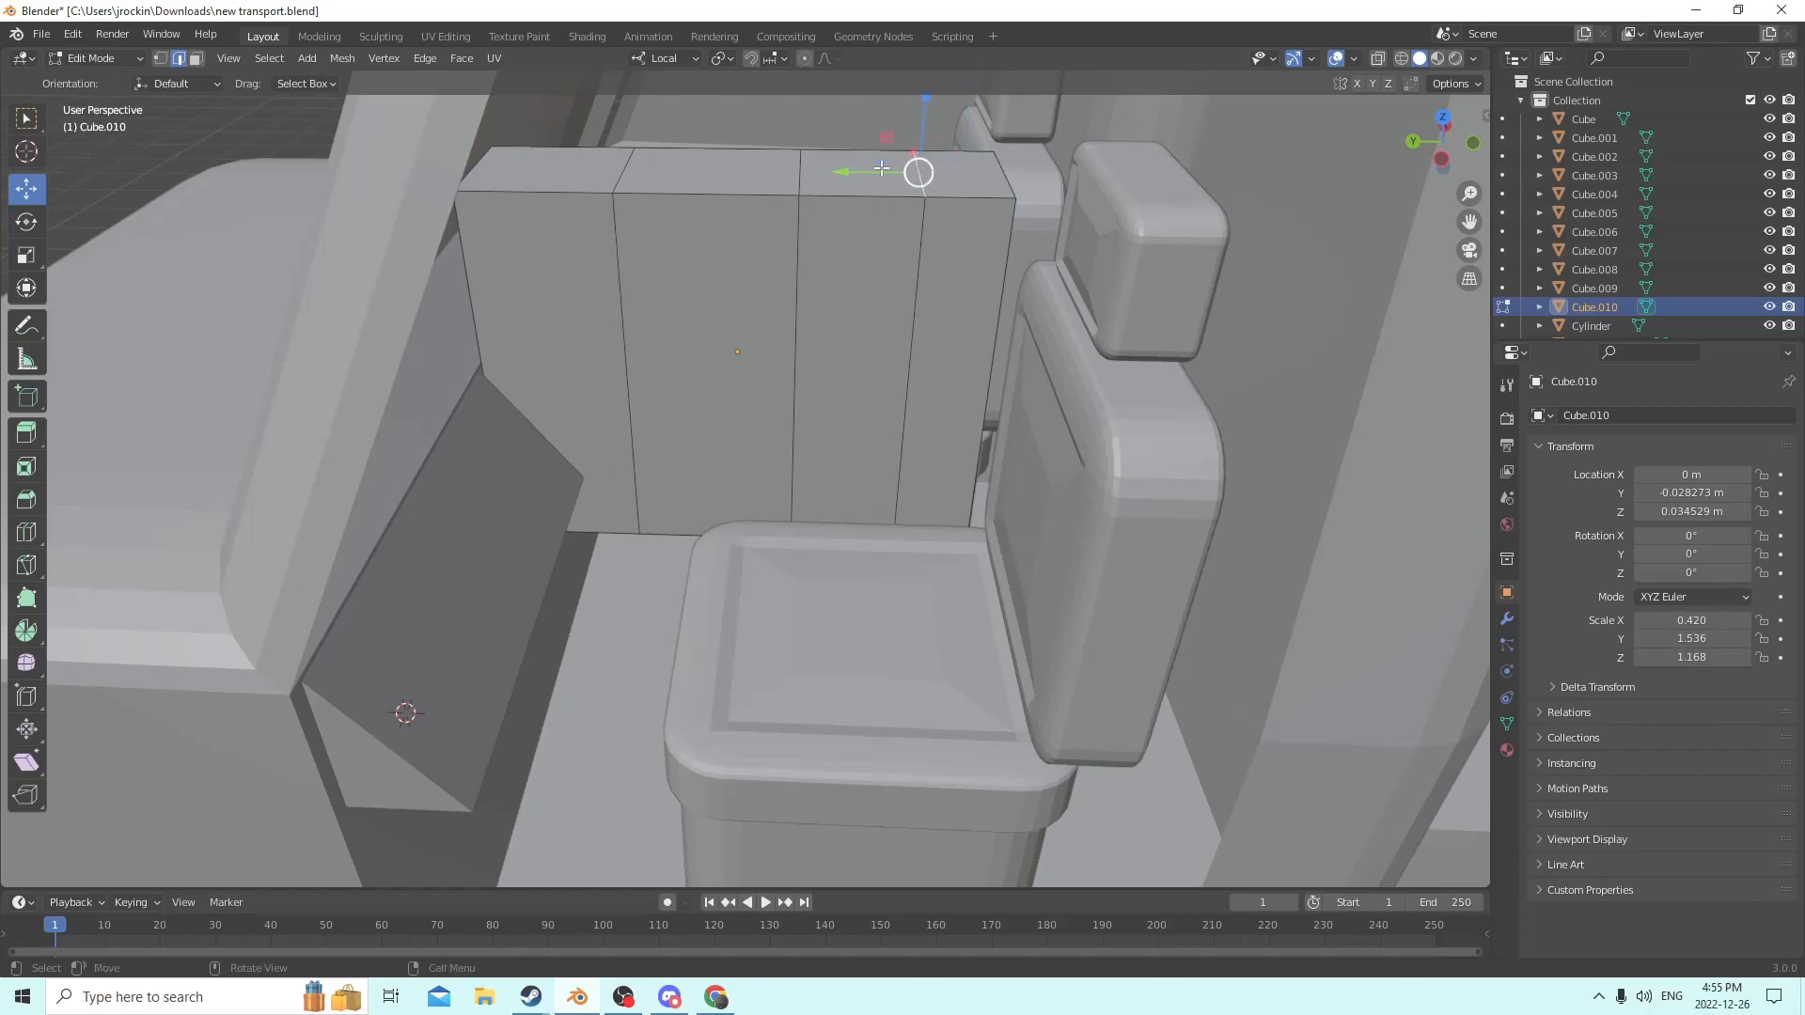
left_click(797, 172, "shift")
middle_click_drag(907, 174, 880, 131)
left_click_drag(865, 152, 856, 305)
scroll(807, 269, "up", 2)
Lower the whole console between the seats to about Z 0.0156 m.
key("Tab")
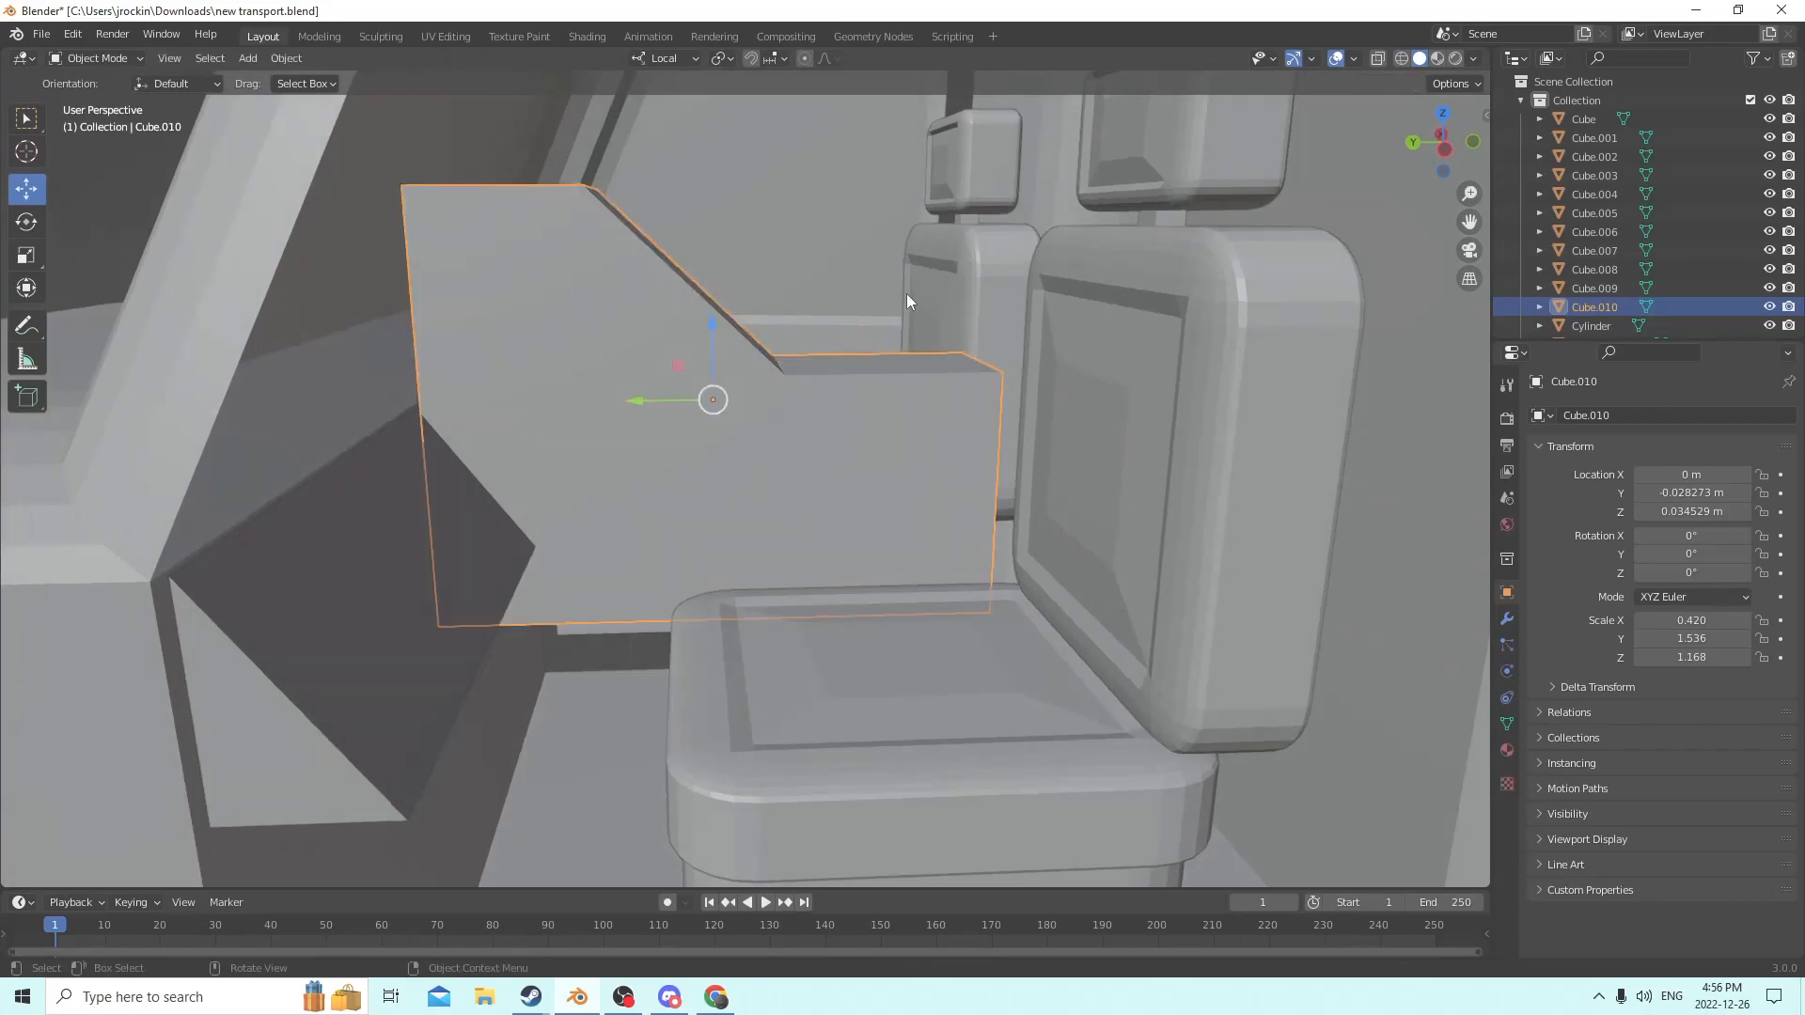
left_click_drag(697, 320, 741, 637)
middle_click_drag(741, 638, 588, 385)
Move the top edge of the console's slope along Y toward the dashboard to make the slope gentler.
key("Tab")
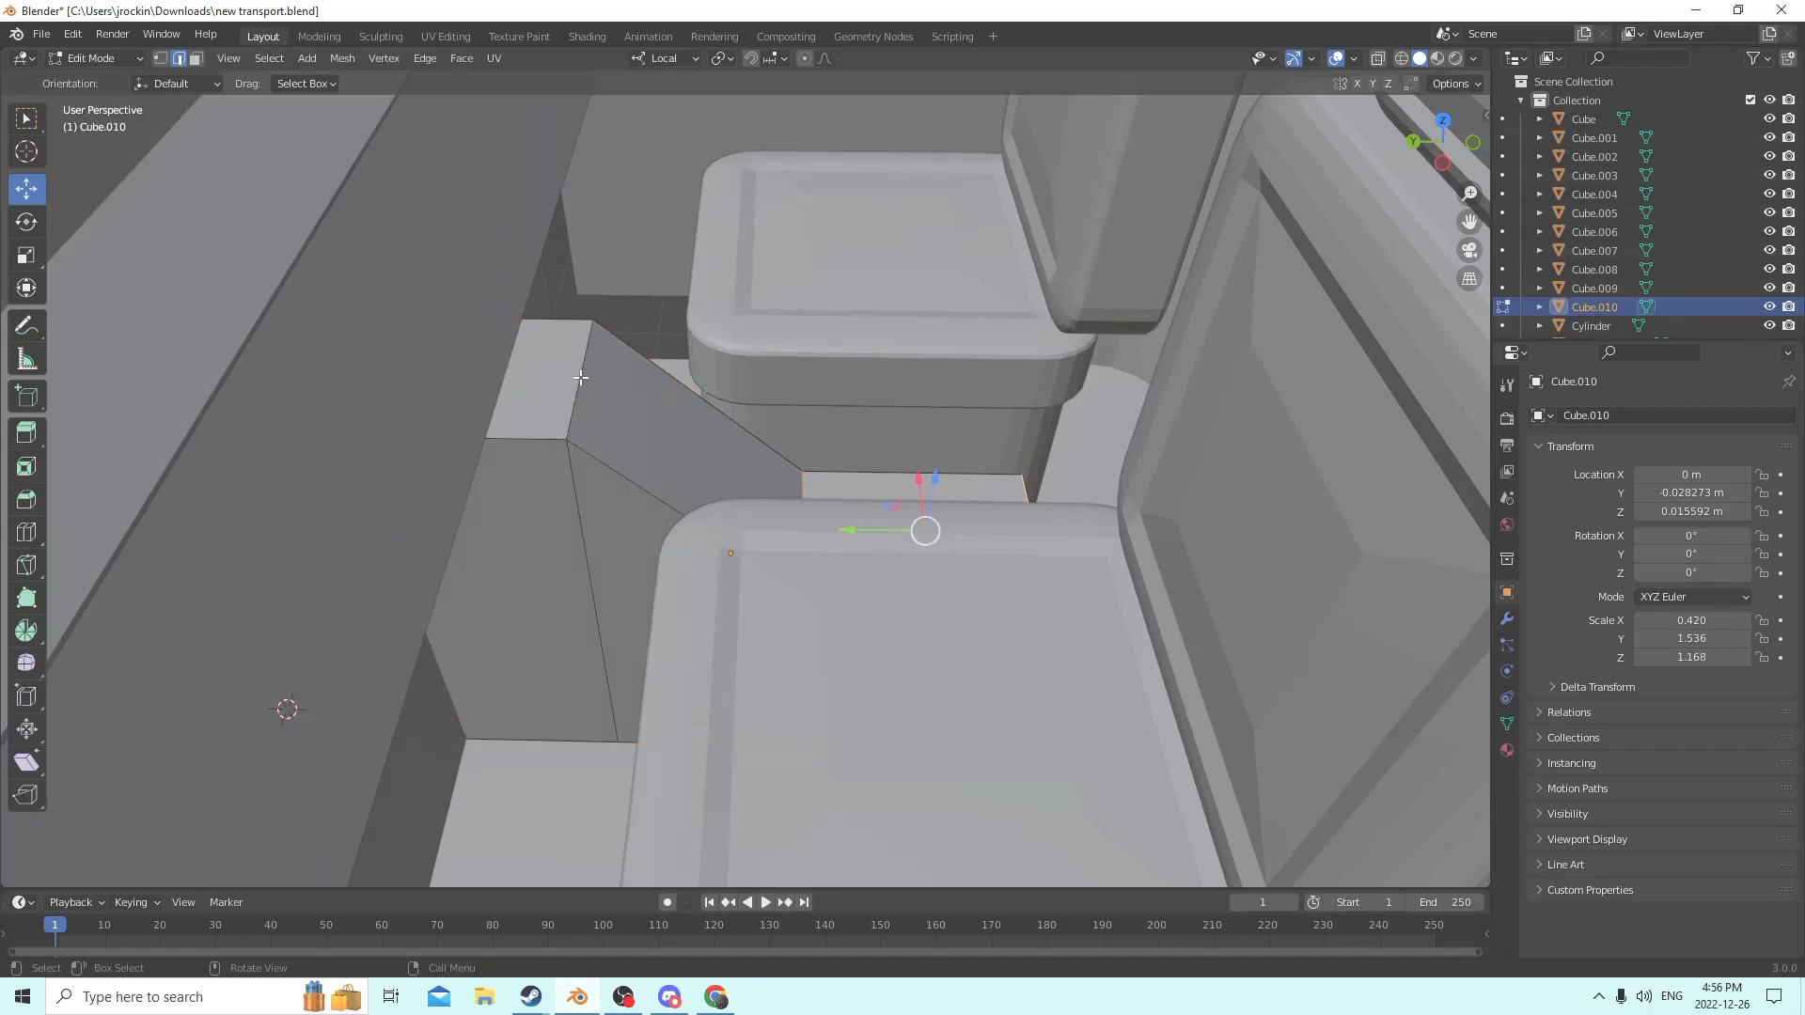
left_click(581, 377)
left_click_drag(522, 378, 442, 374)
key("Tab")
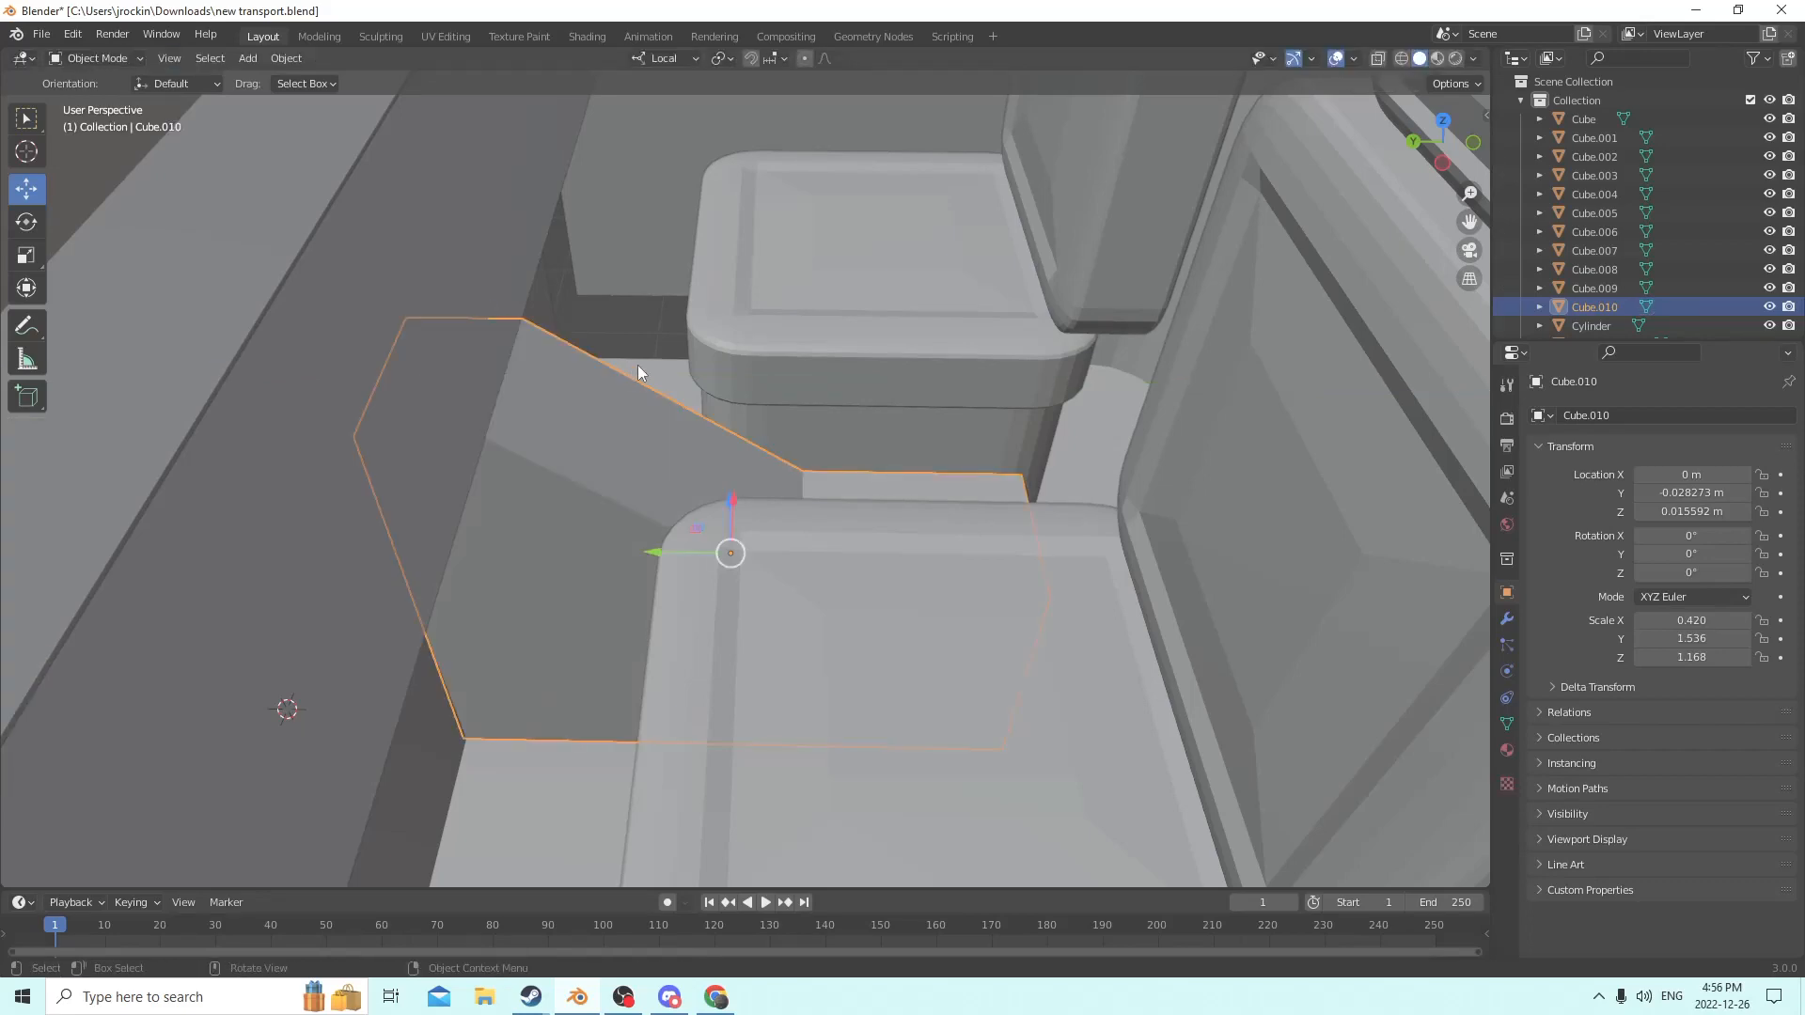
middle_click_drag(638, 364, 555, 350)
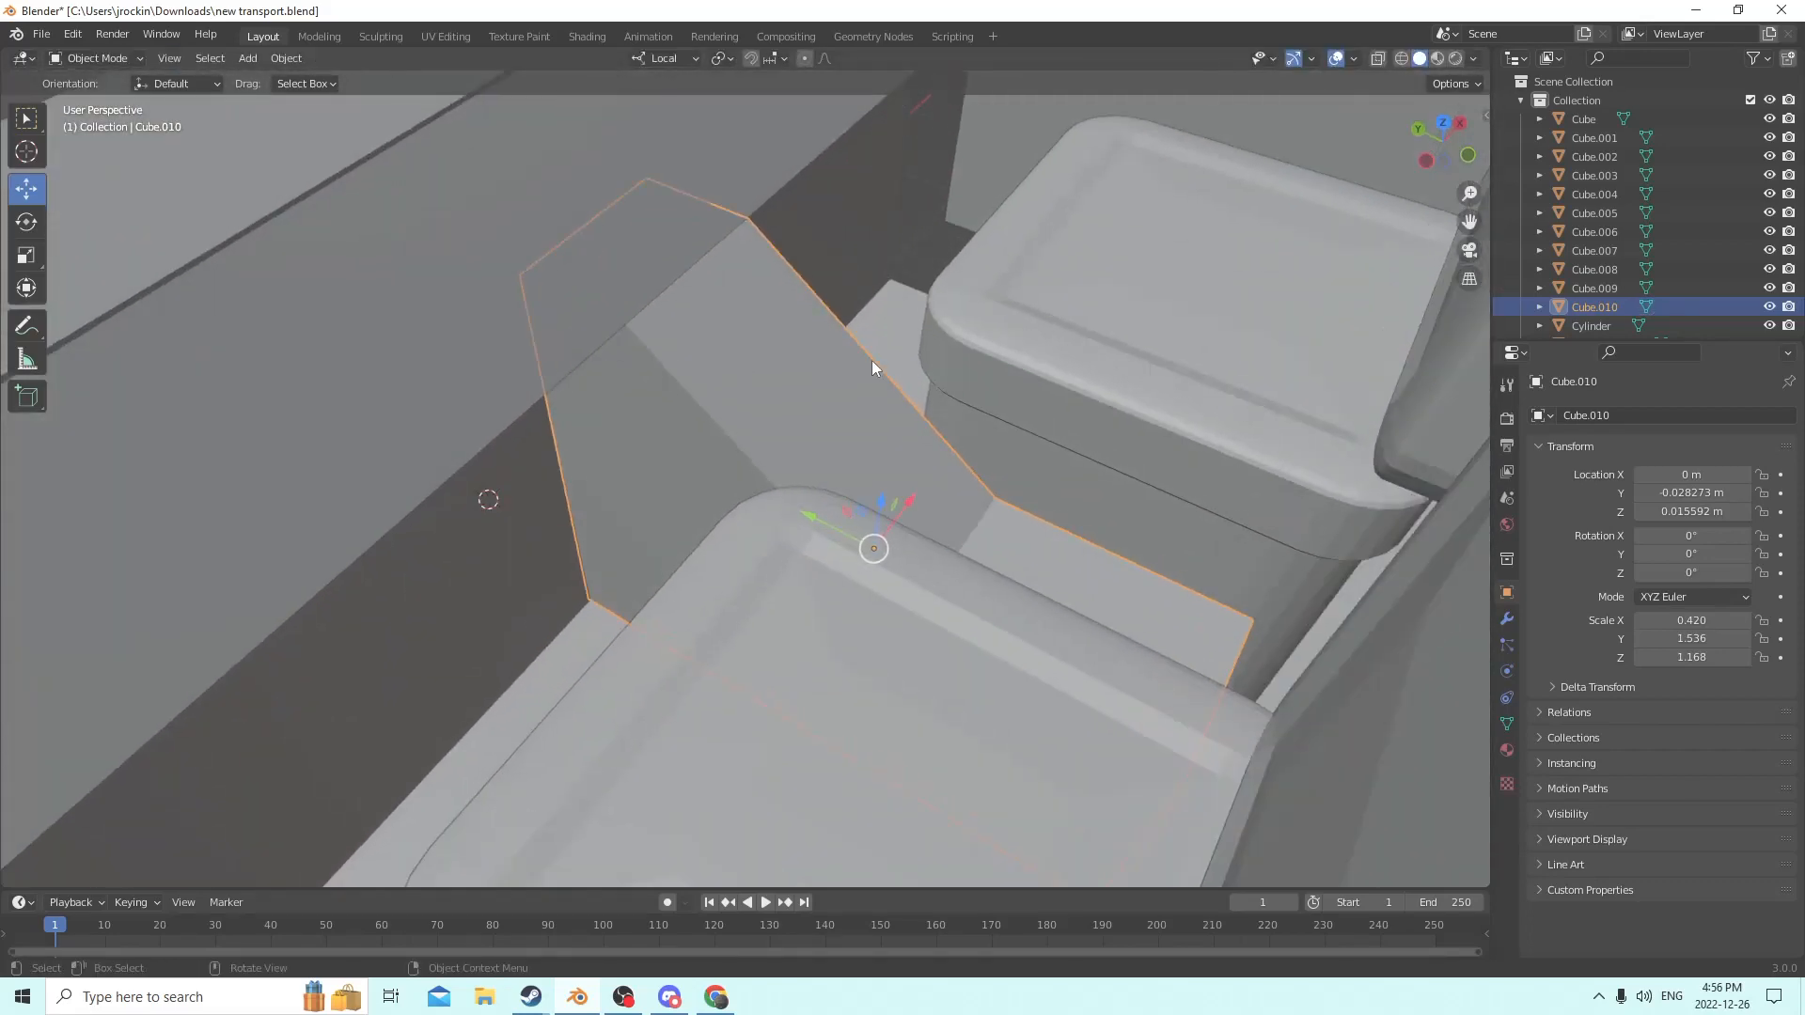
Bevel the console's upper outer edges along both sides and the rear with a width of about 0.00038 m.
middle_click_drag(874, 365, 706, 581)
key("Tab")
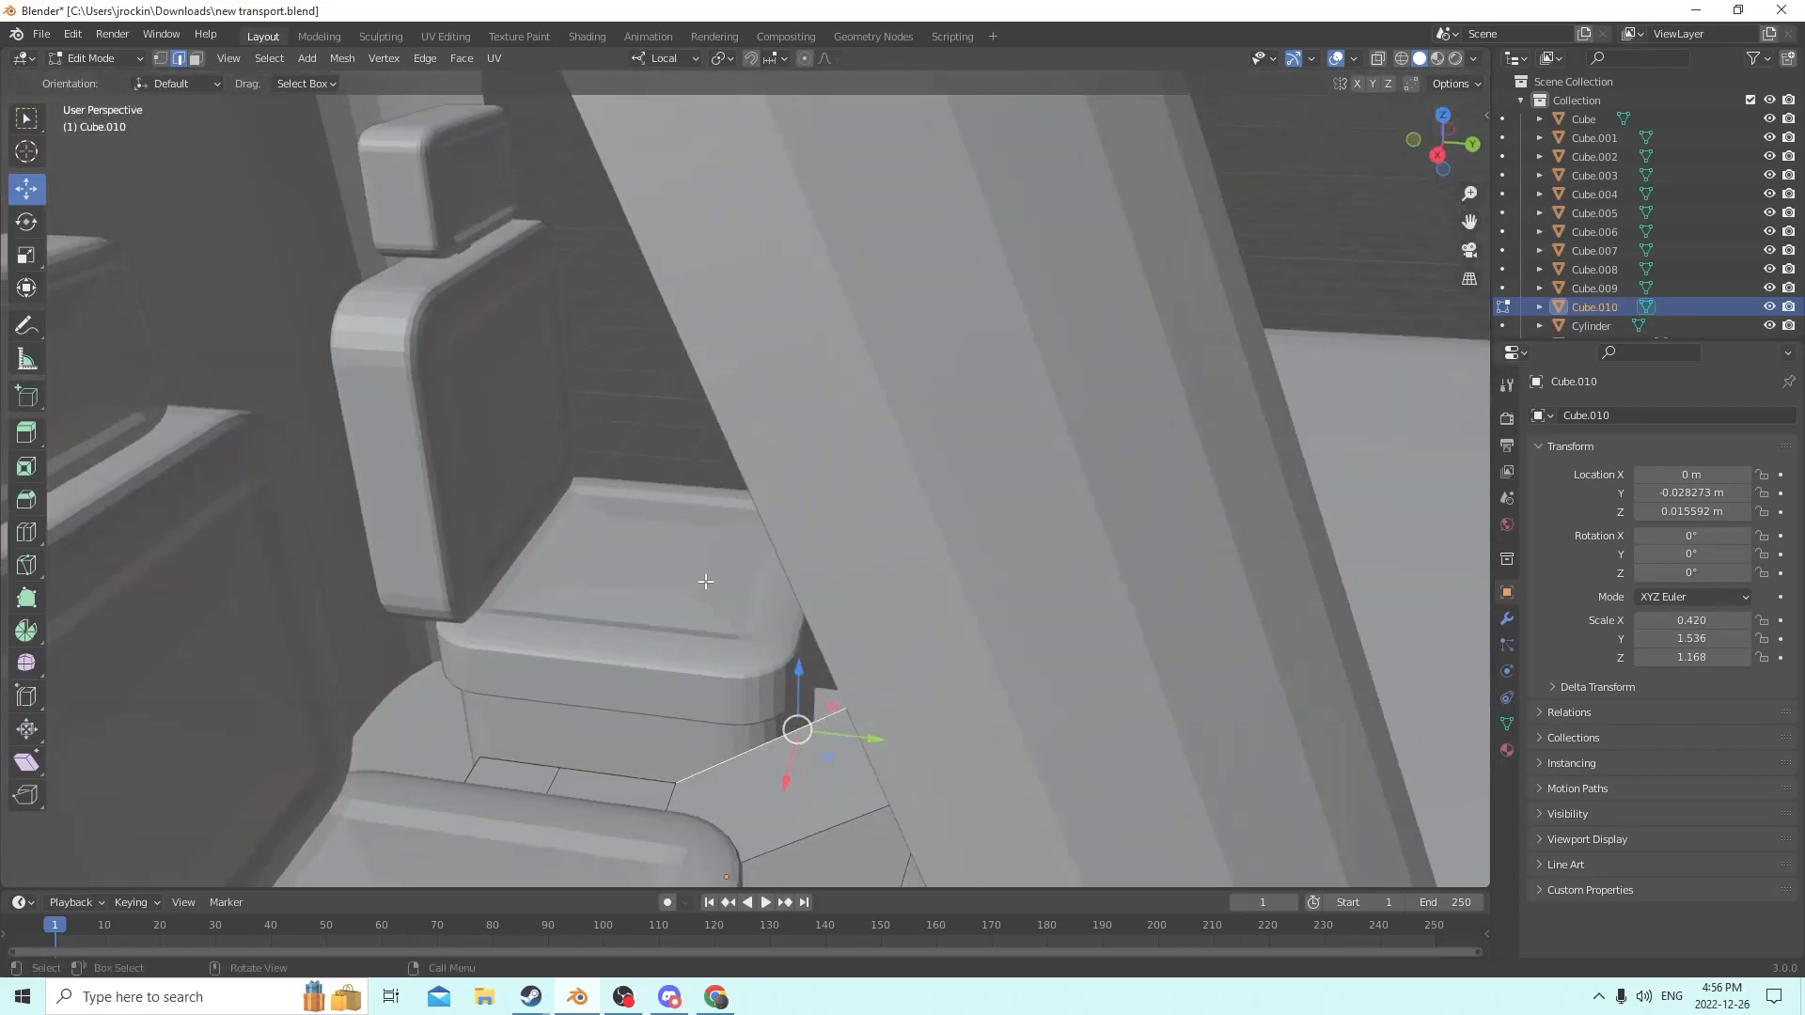
left_click(532, 766, "ctrl")
left_click(472, 772, "shift")
middle_click_drag(569, 632, 620, 547)
scroll(794, 442, "up", 4)
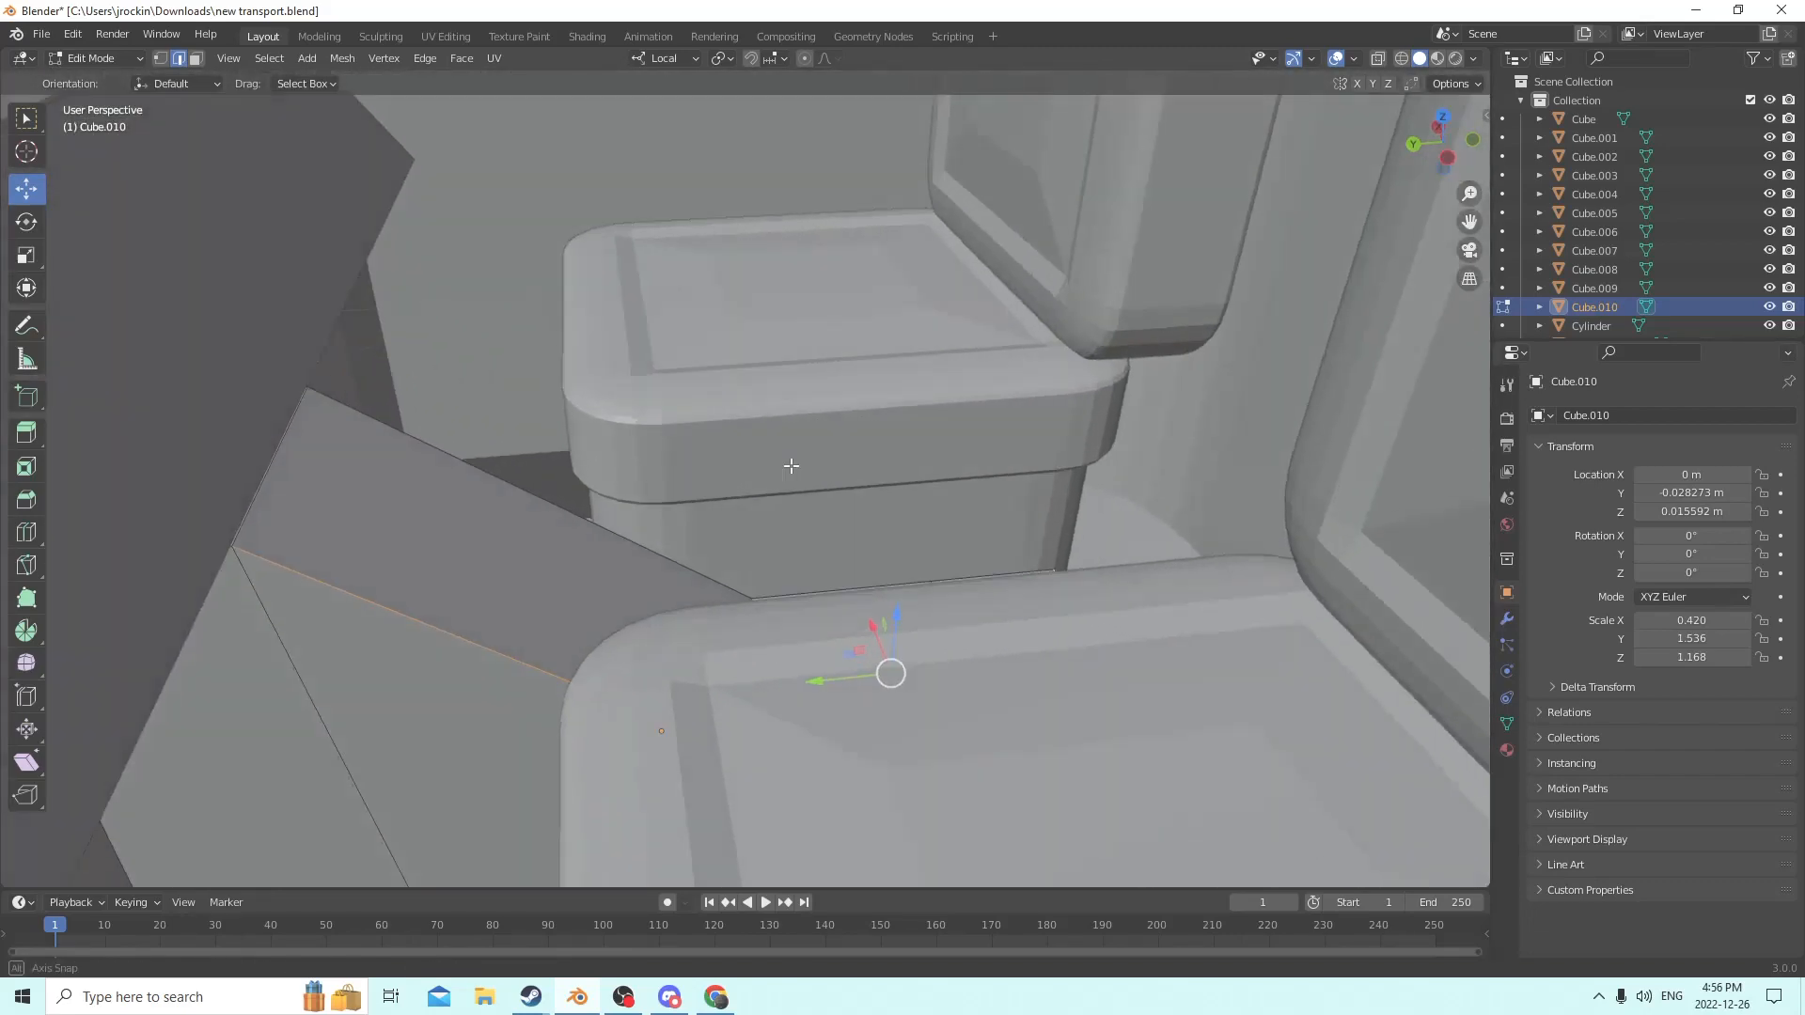
middle_click_drag(791, 465, 809, 479)
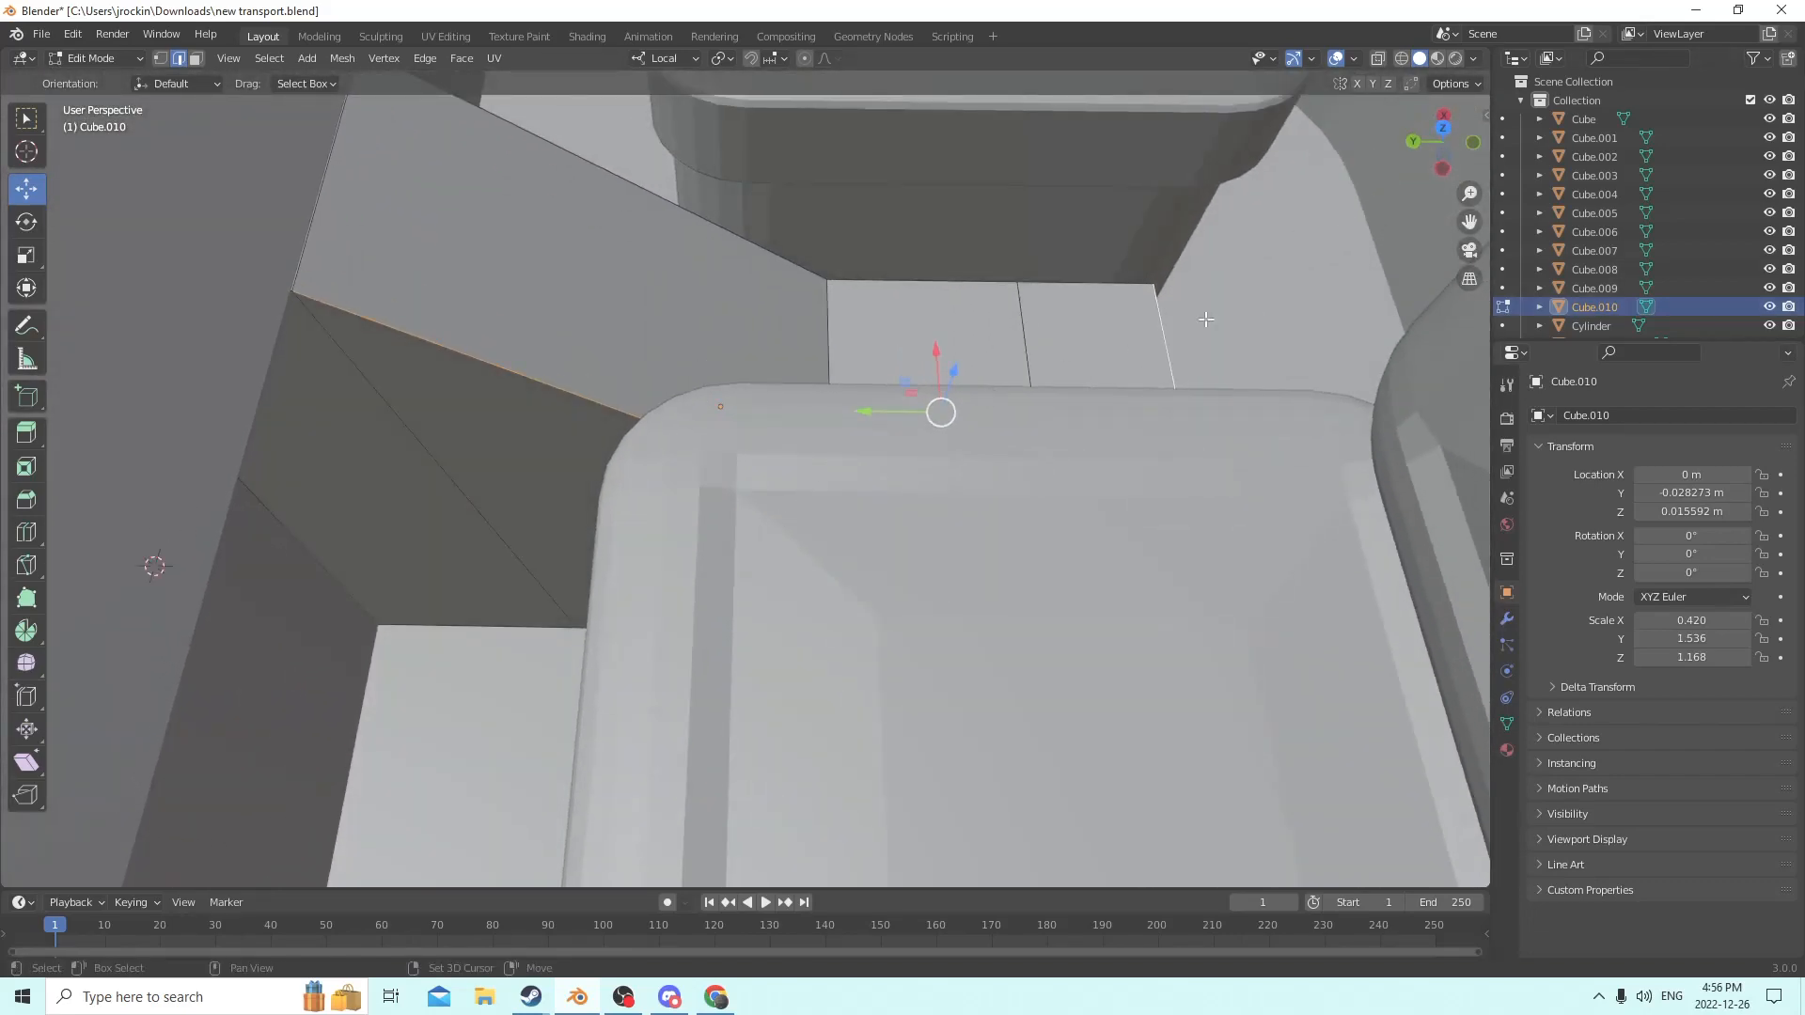
left_click(1049, 284, "ctrl")
left_click(924, 289, "shift")
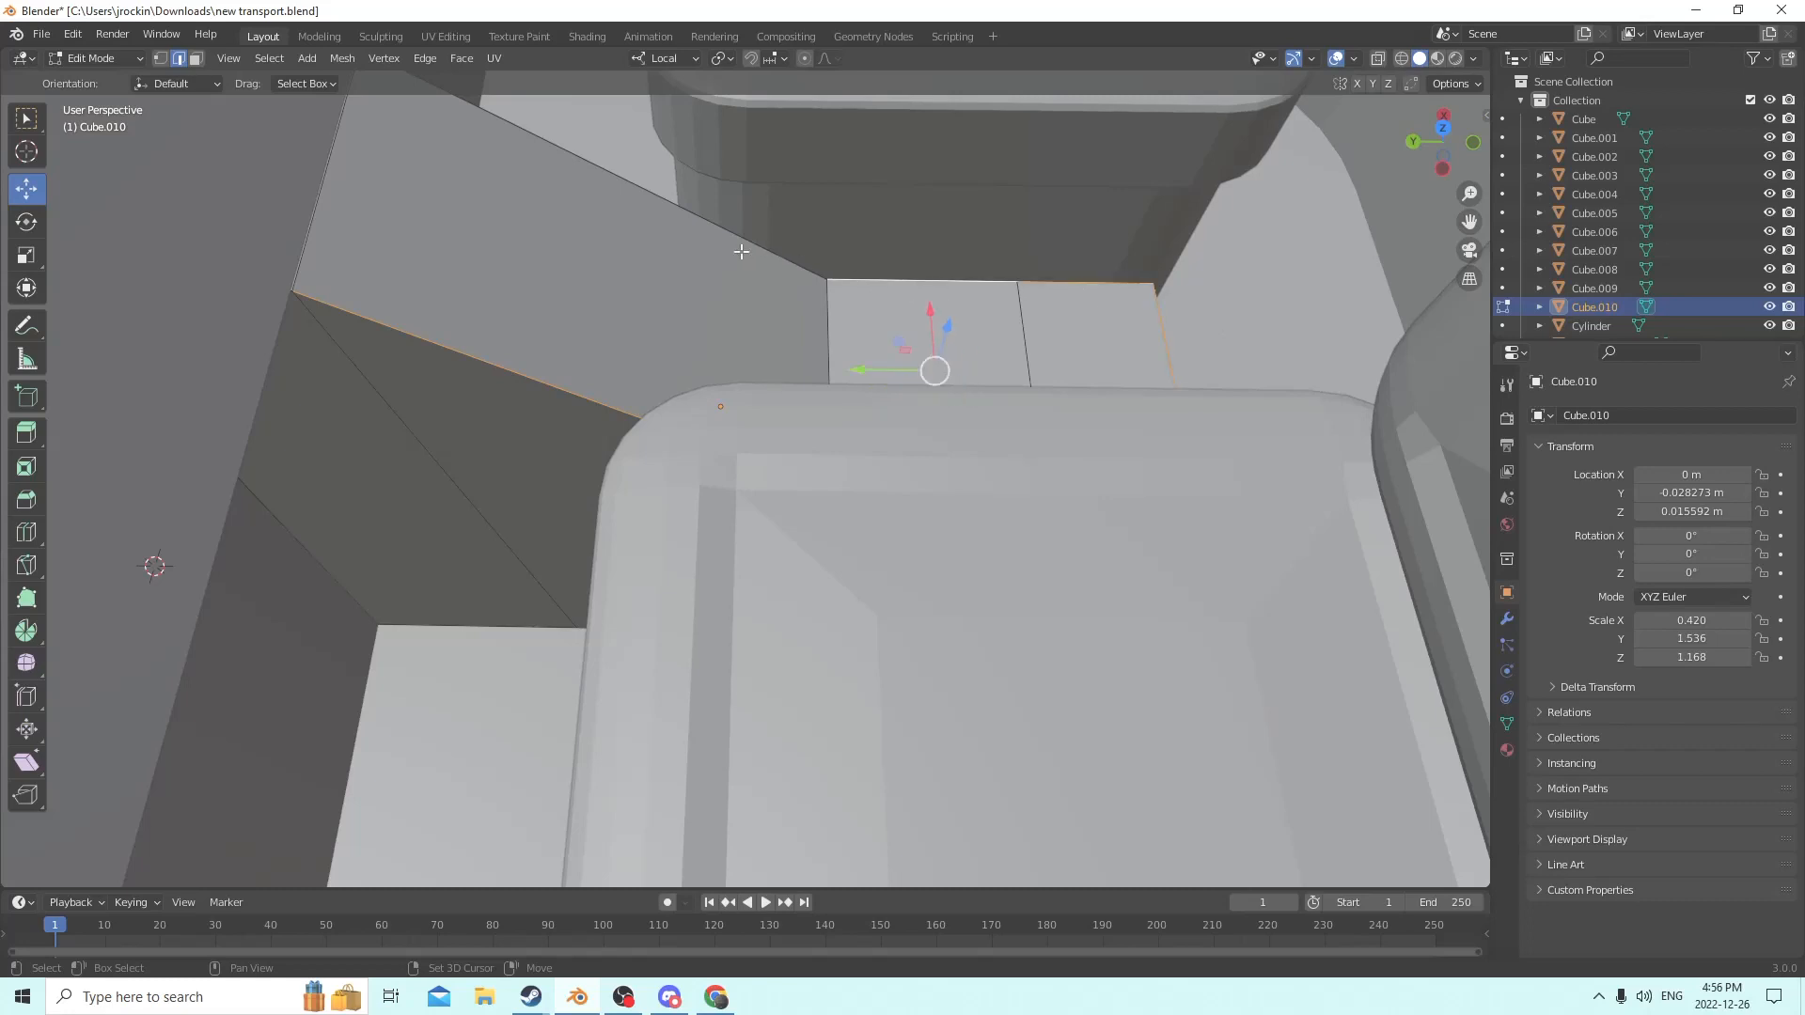
left_click(746, 243, "shift")
key("ctrl+b")
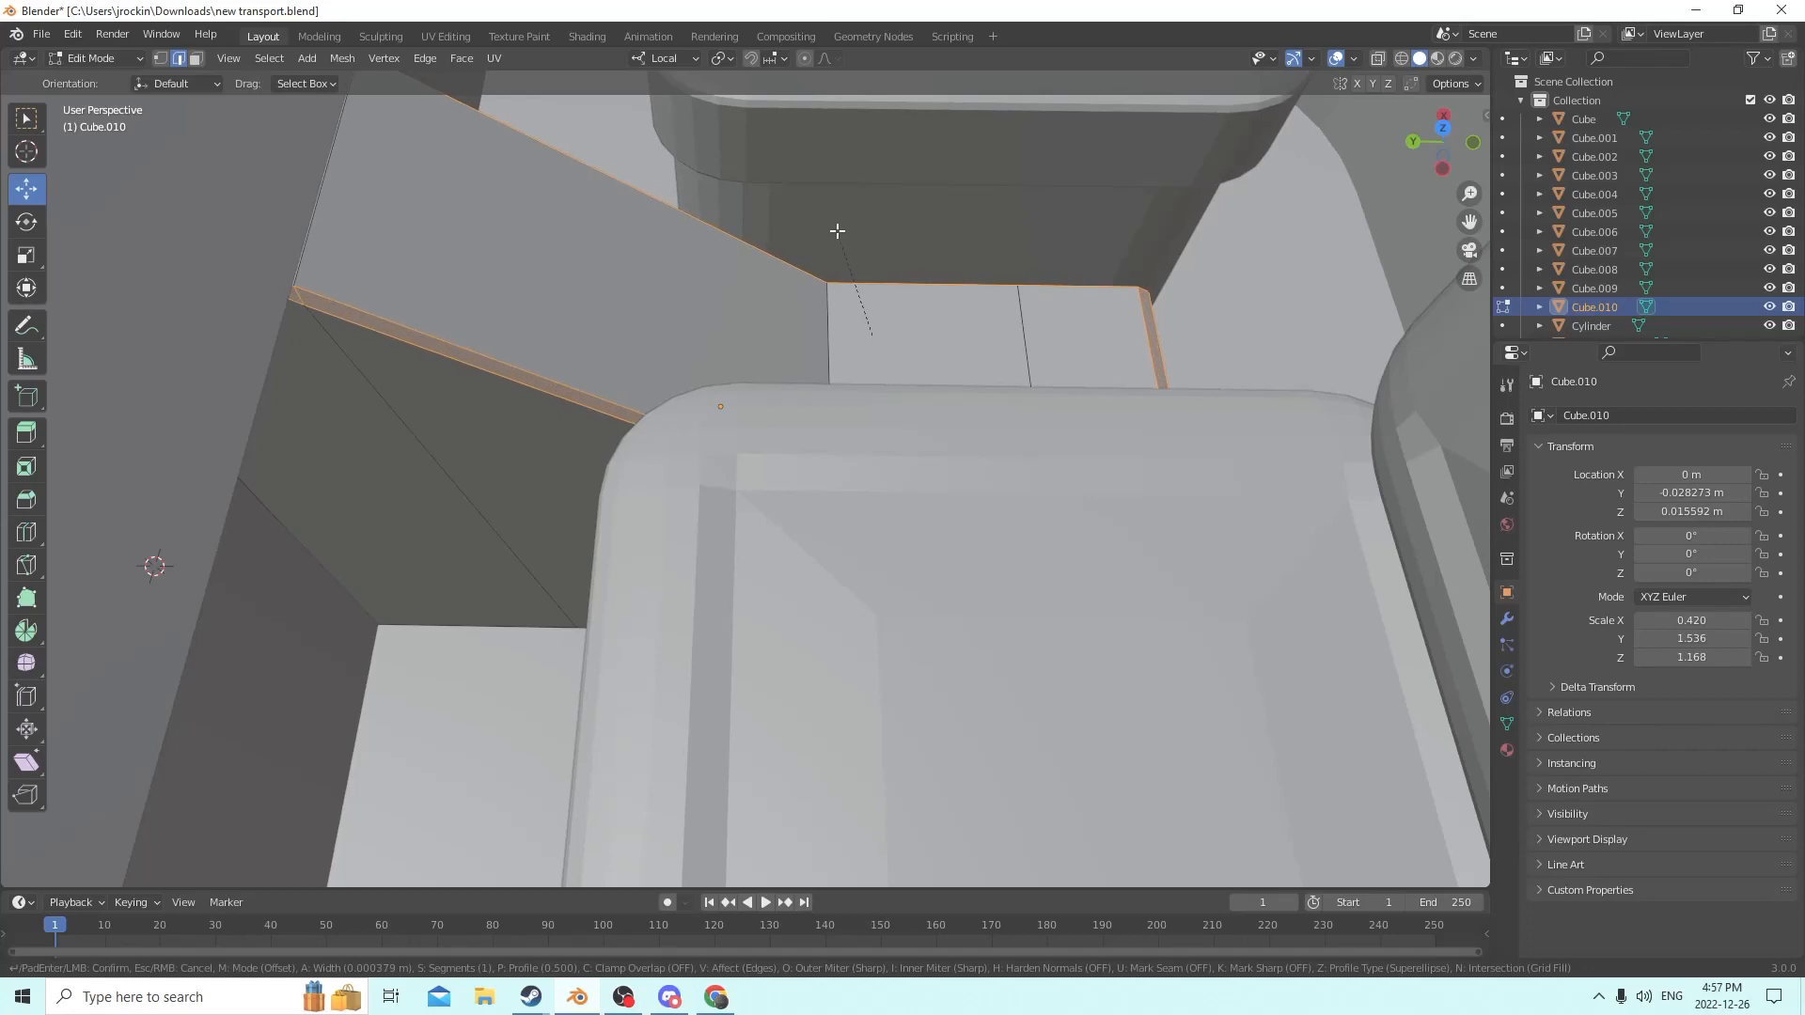
left_click(837, 231)
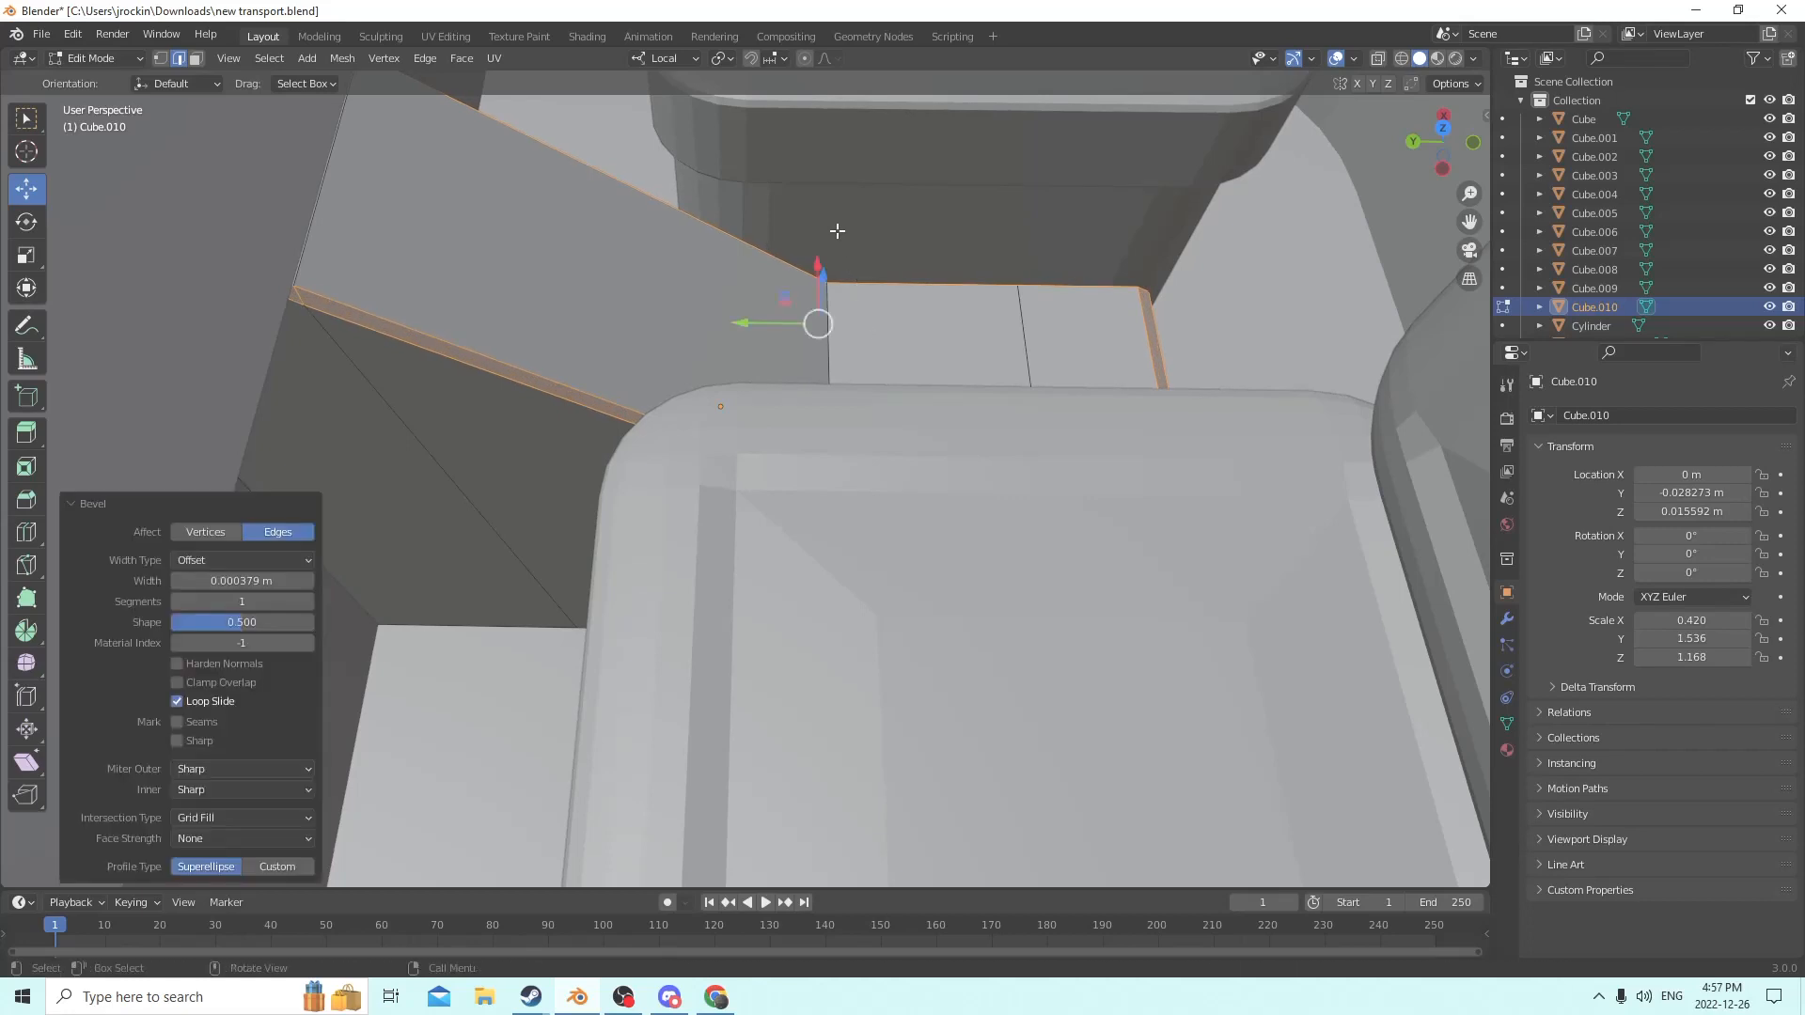
middle_click_drag(834, 229, 963, 164)
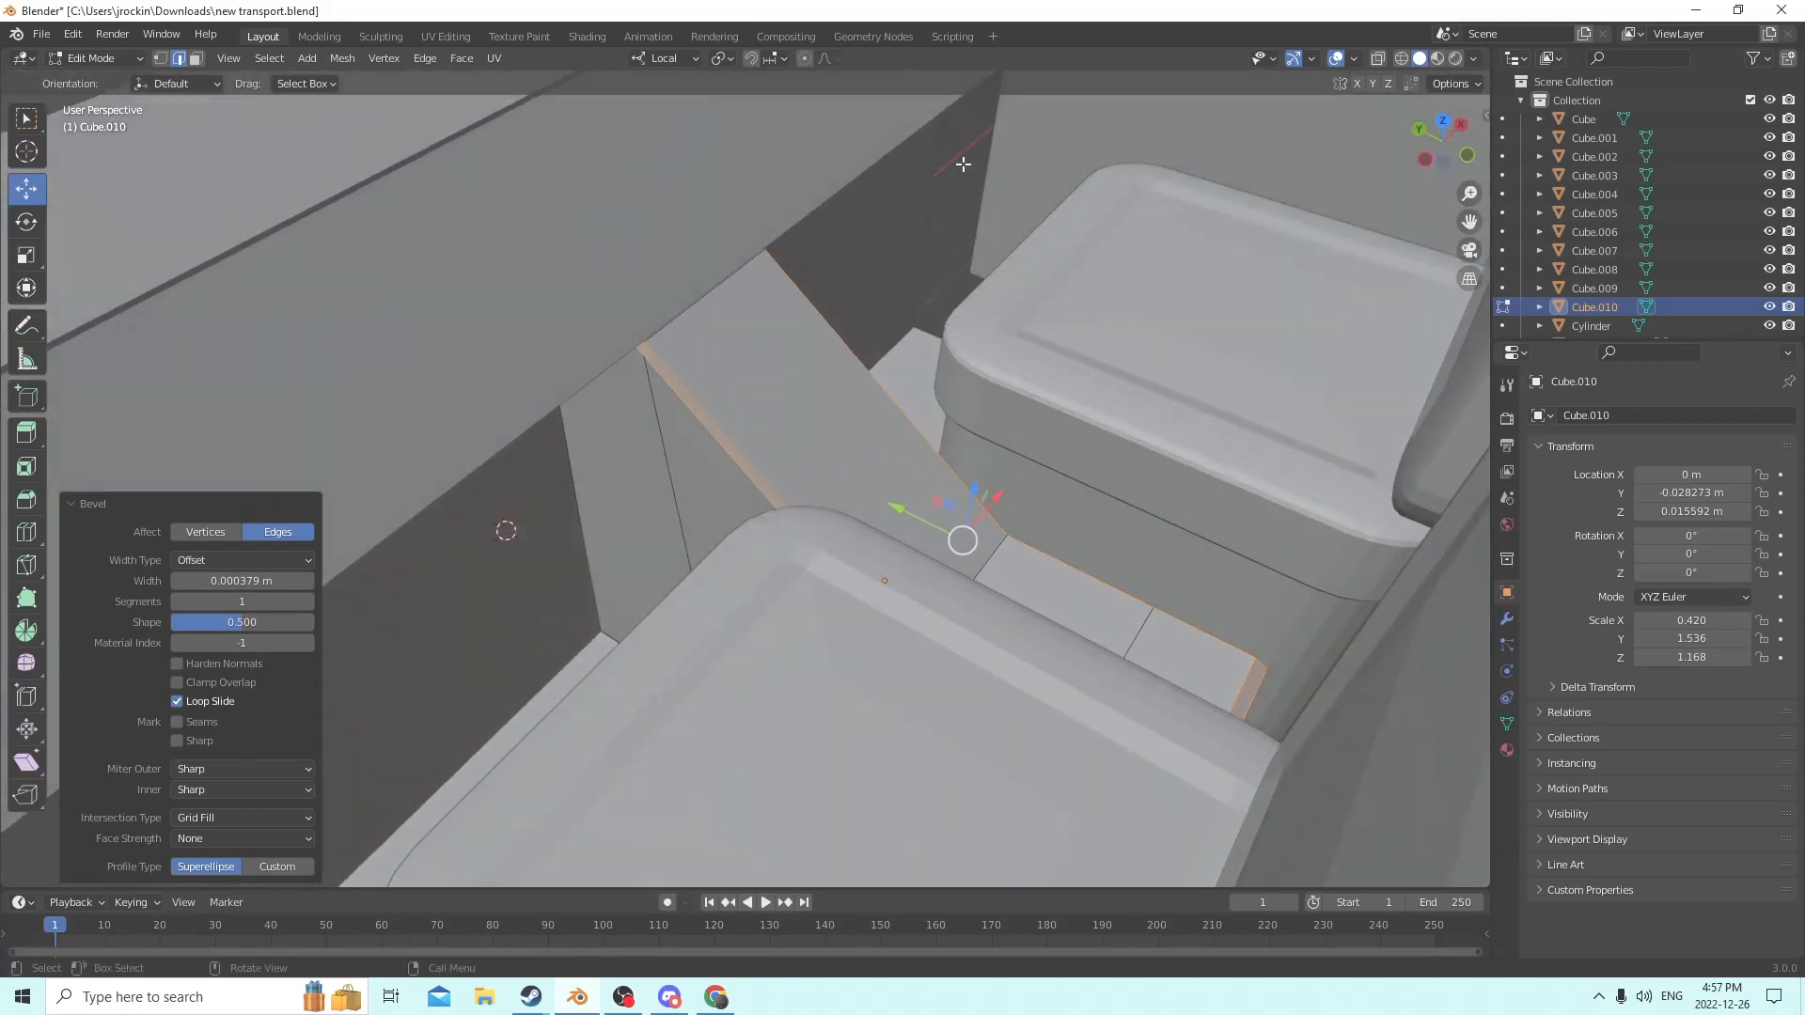
key("Tab")
Add a default mesh cylinder to the scene for the gear shifter.
middle_click_drag(944, 247, 1052, 241)
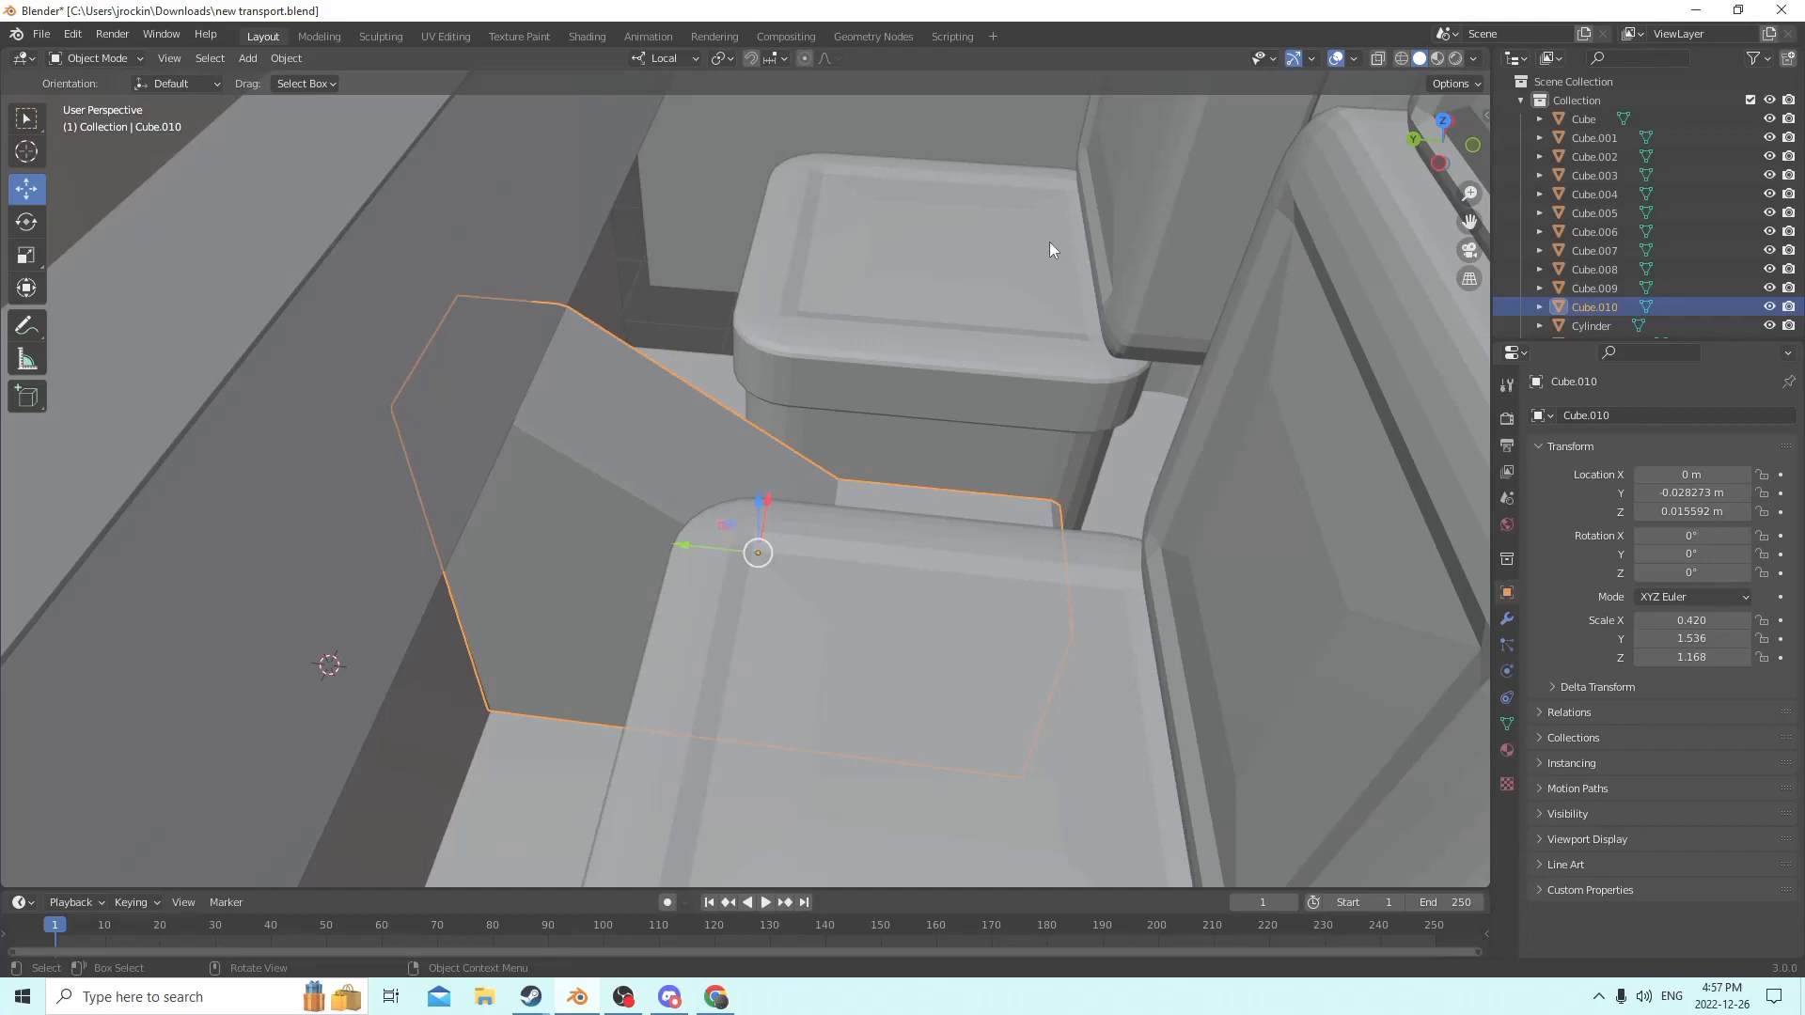
scroll(1077, 241, "down", 4)
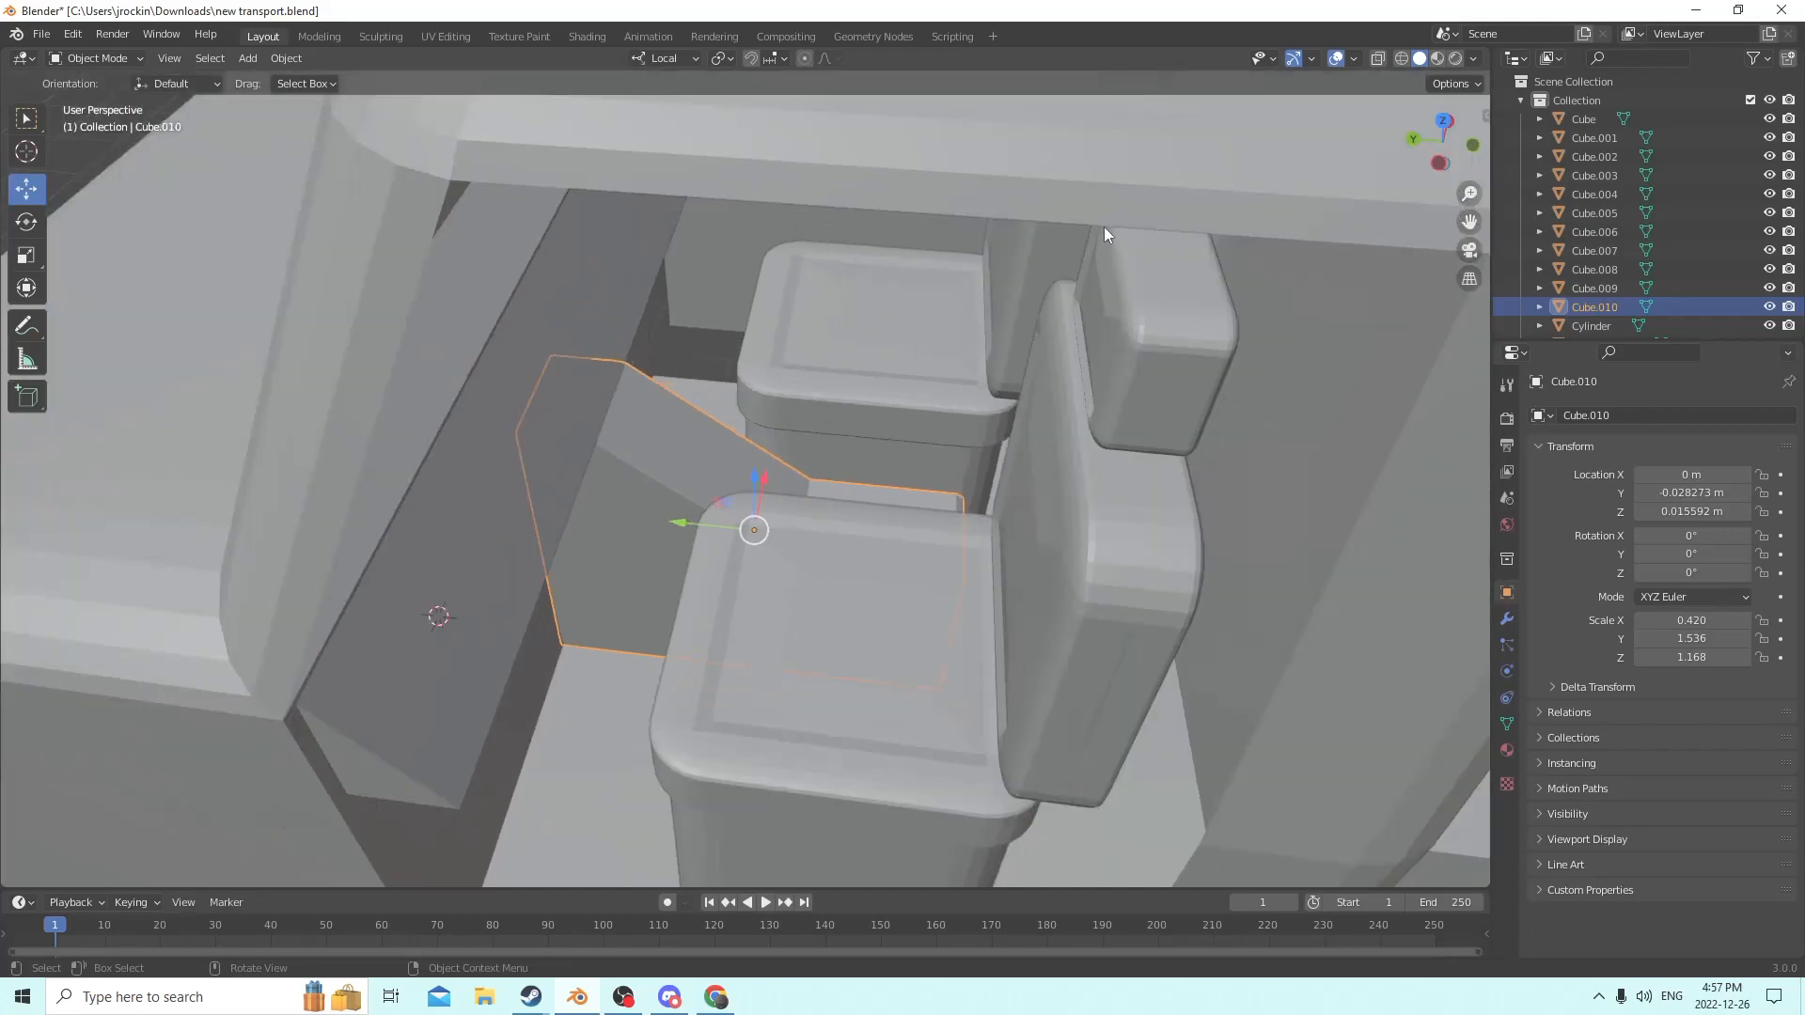
middle_click_drag(1136, 199, 1153, 143)
middle_click_drag(1153, 146, 1166, 219)
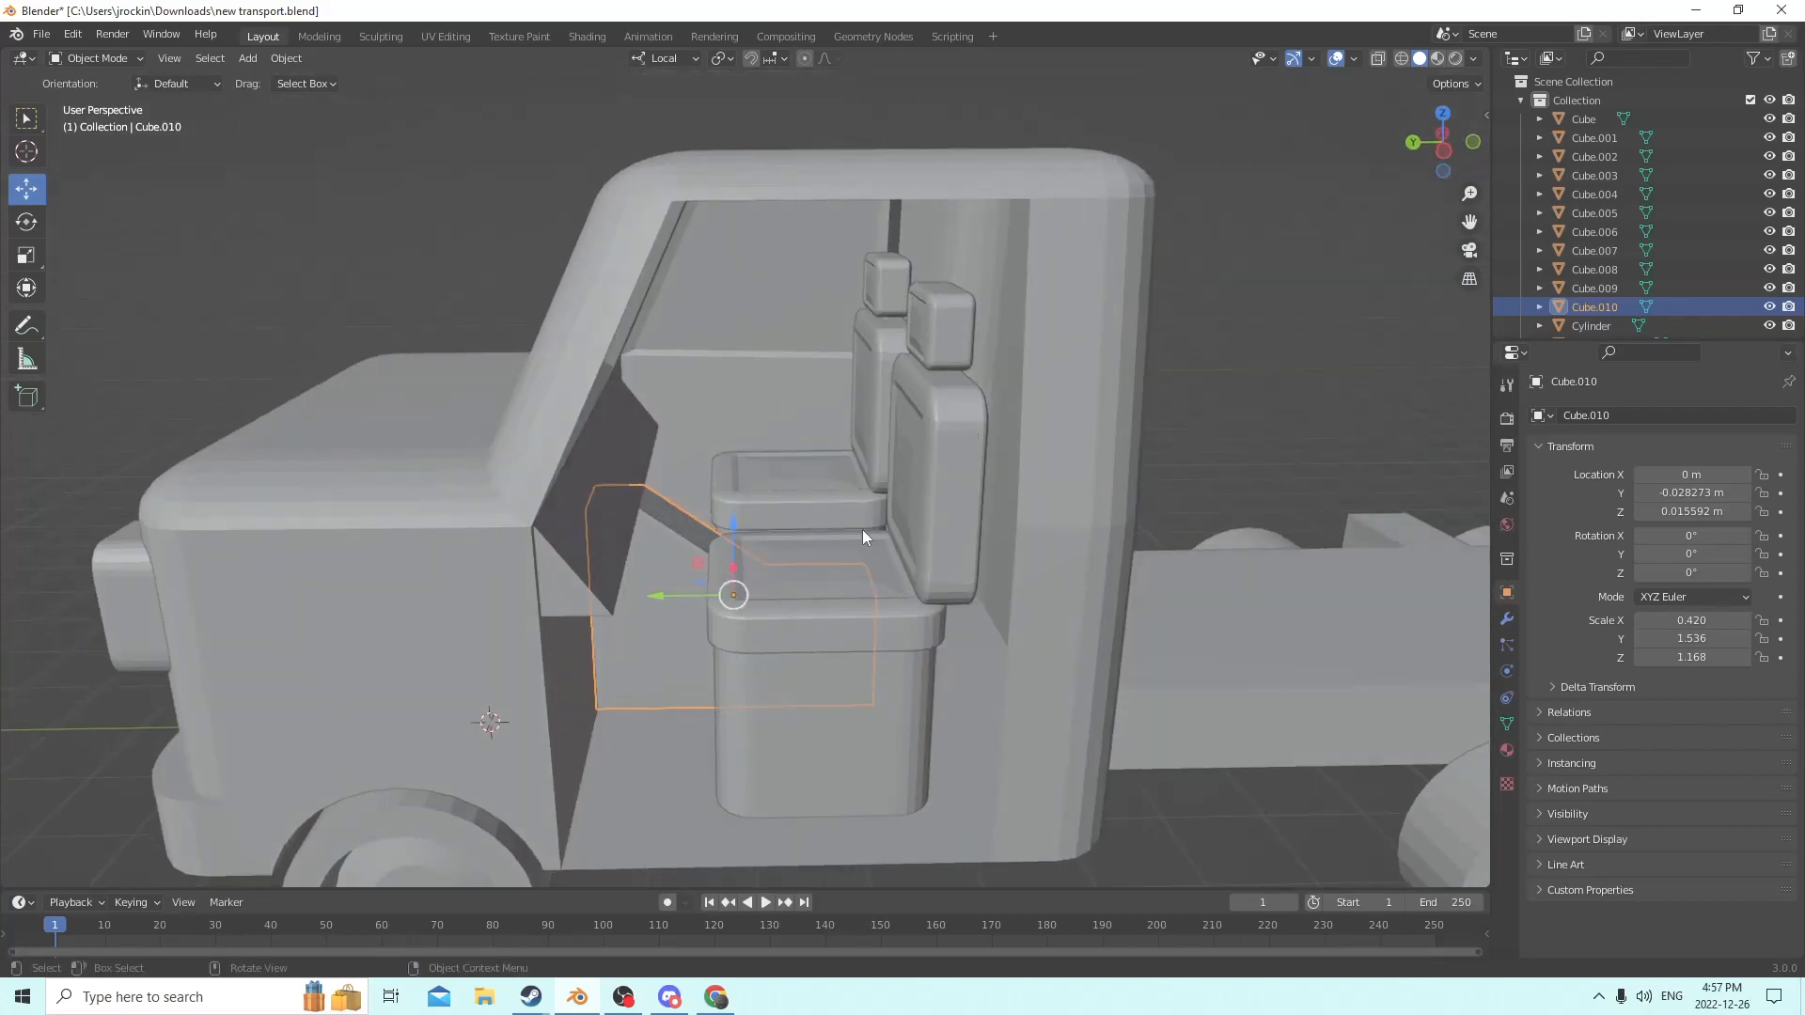
middle_click_drag(861, 528, 643, 511)
scroll(643, 511, "up", 2)
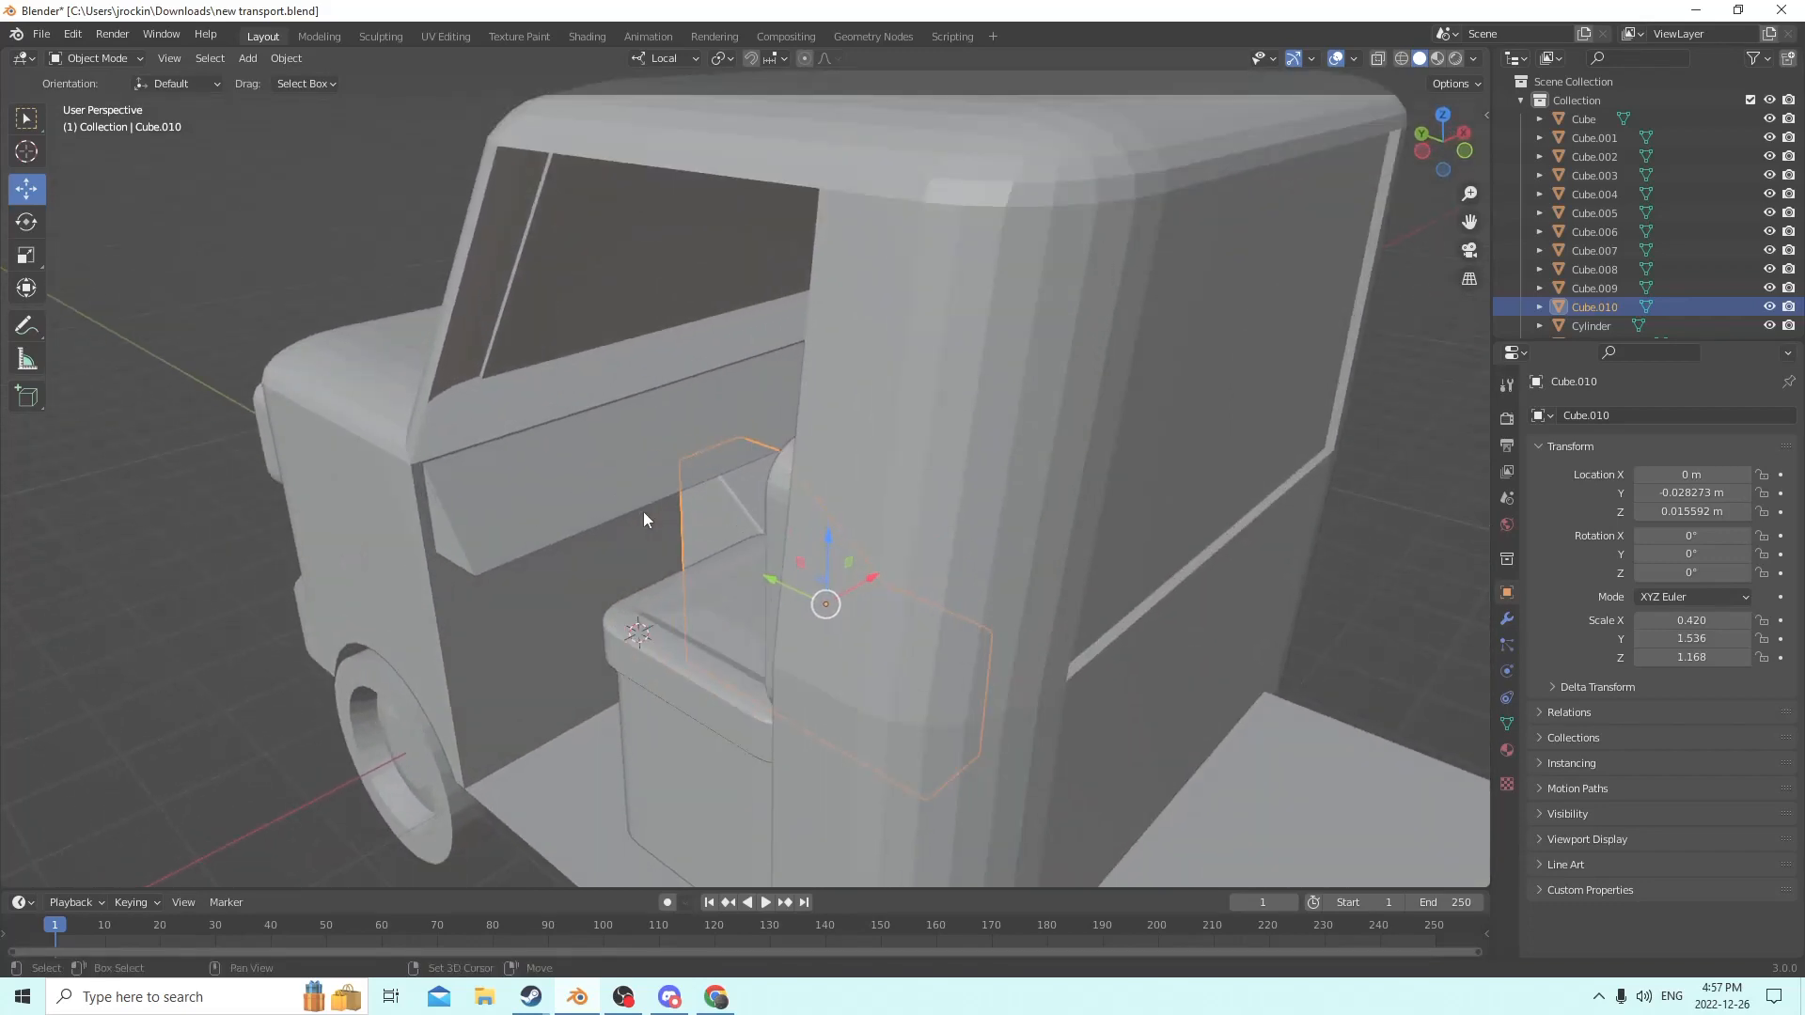
key("shift+a")
mouse_move(644, 511)
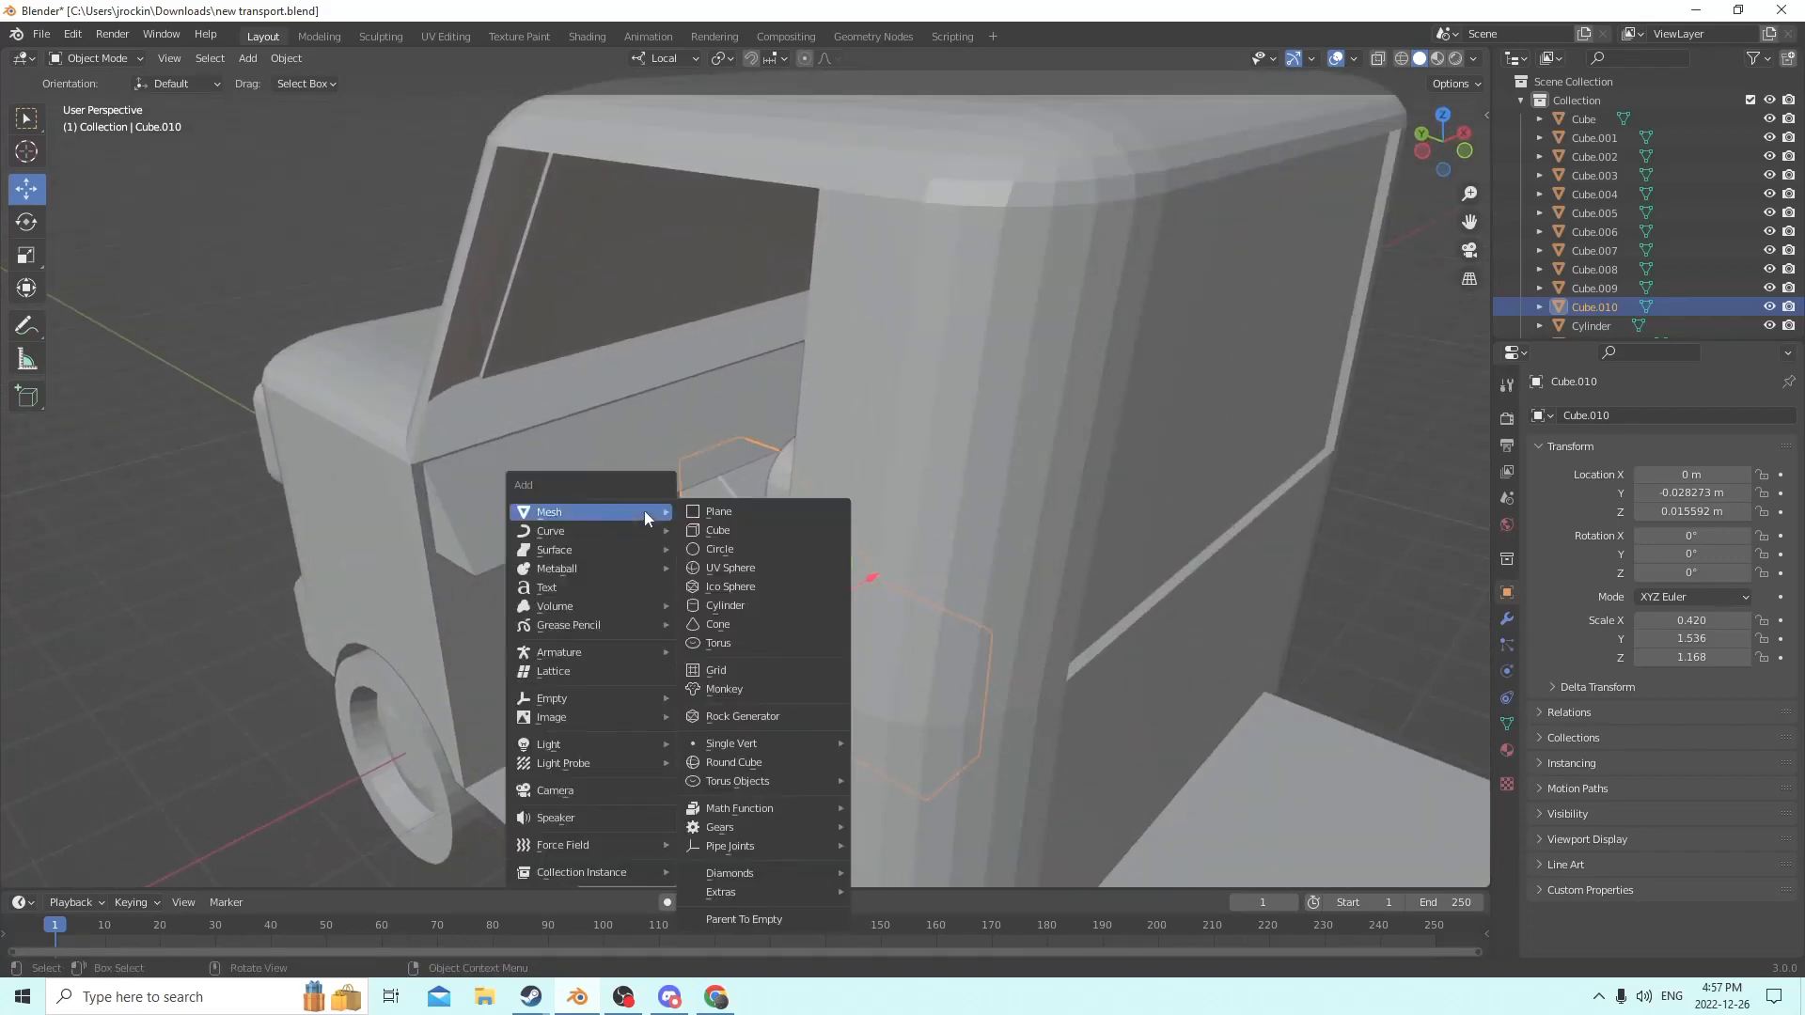
left_click(714, 606)
Move the cylinder above the console to about Y -0.0223 m, Z 0.022 m and scale it uniformly to about 0.194.
middle_click_drag(714, 606, 799, 607)
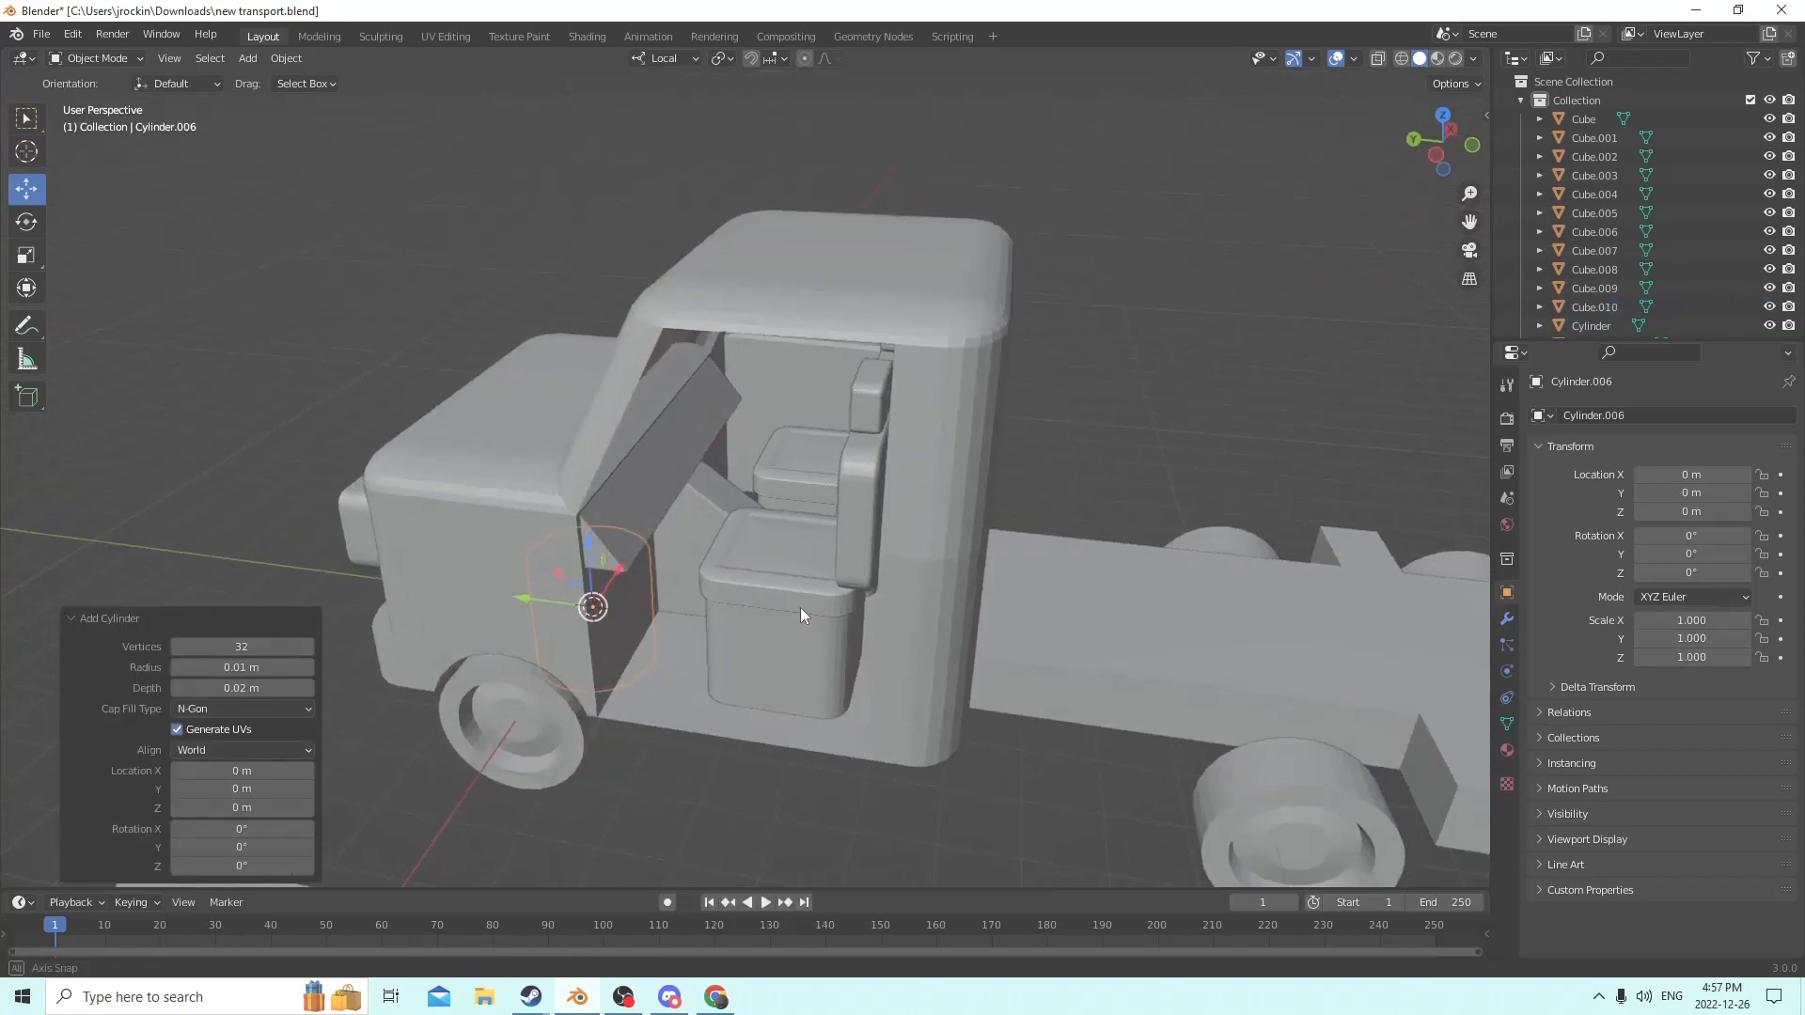
scroll(785, 594, "up", 5)
left_click_drag(423, 697, 721, 476)
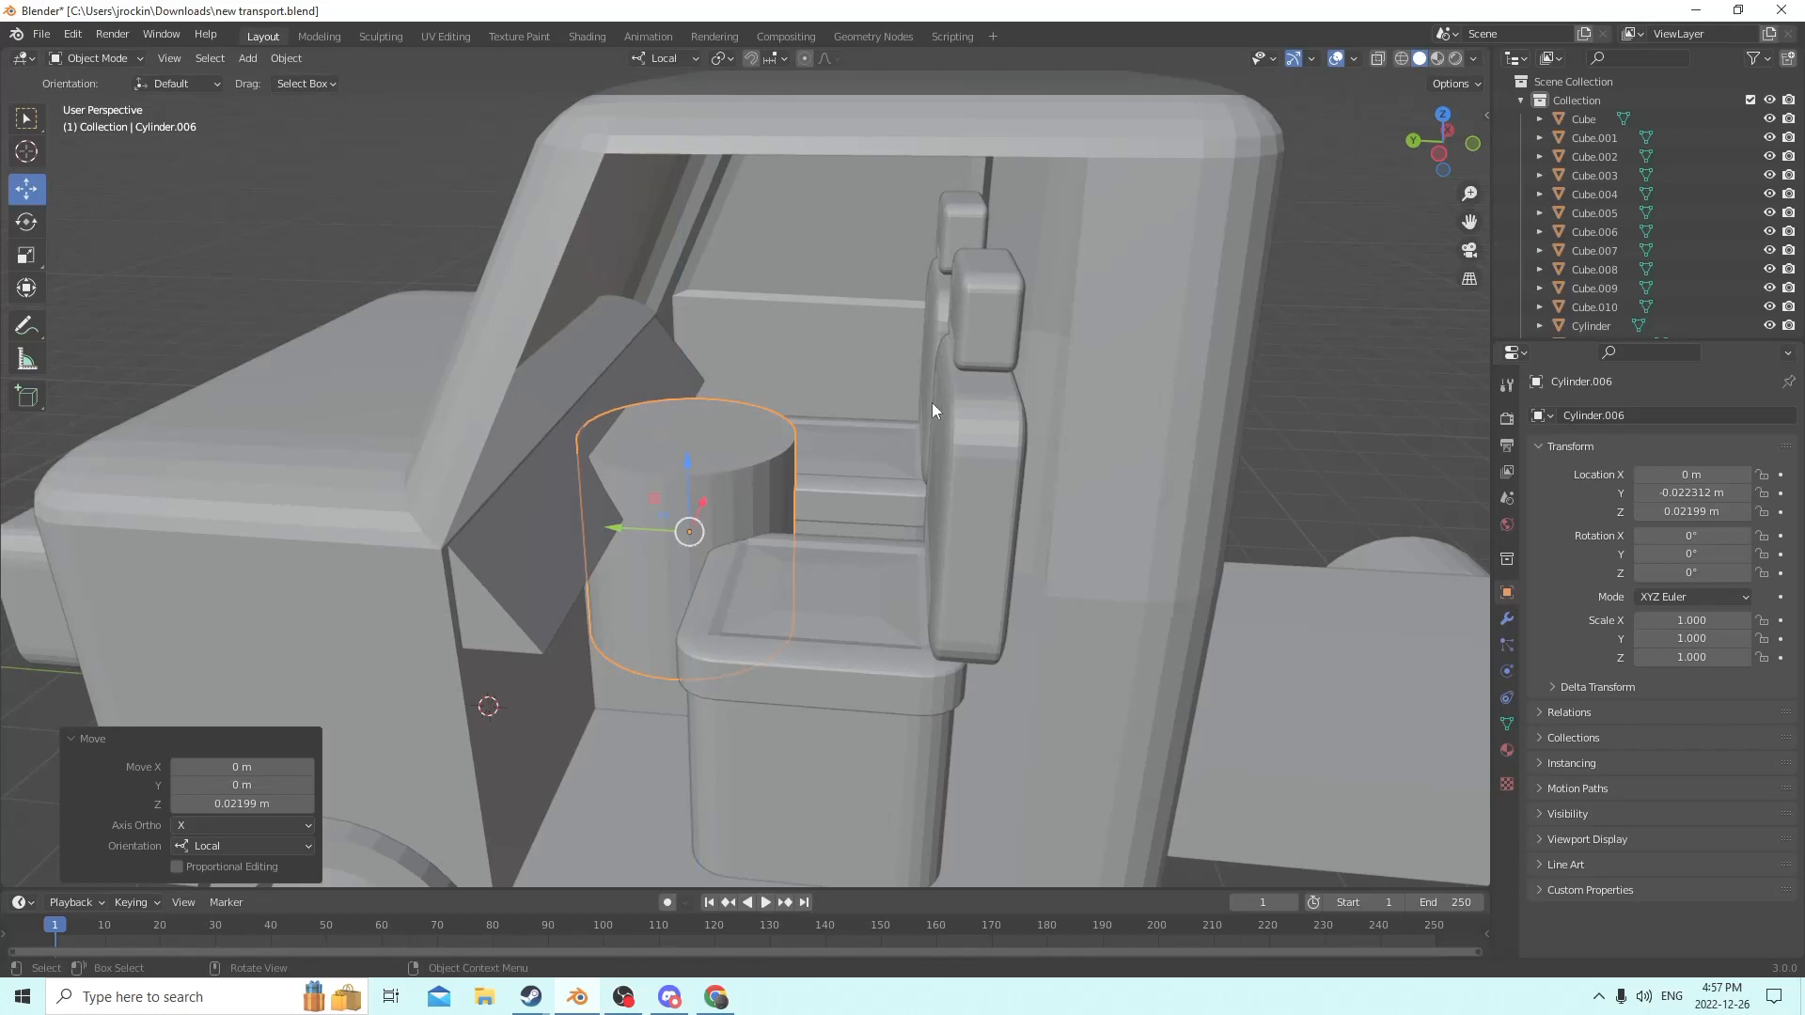
key("s")
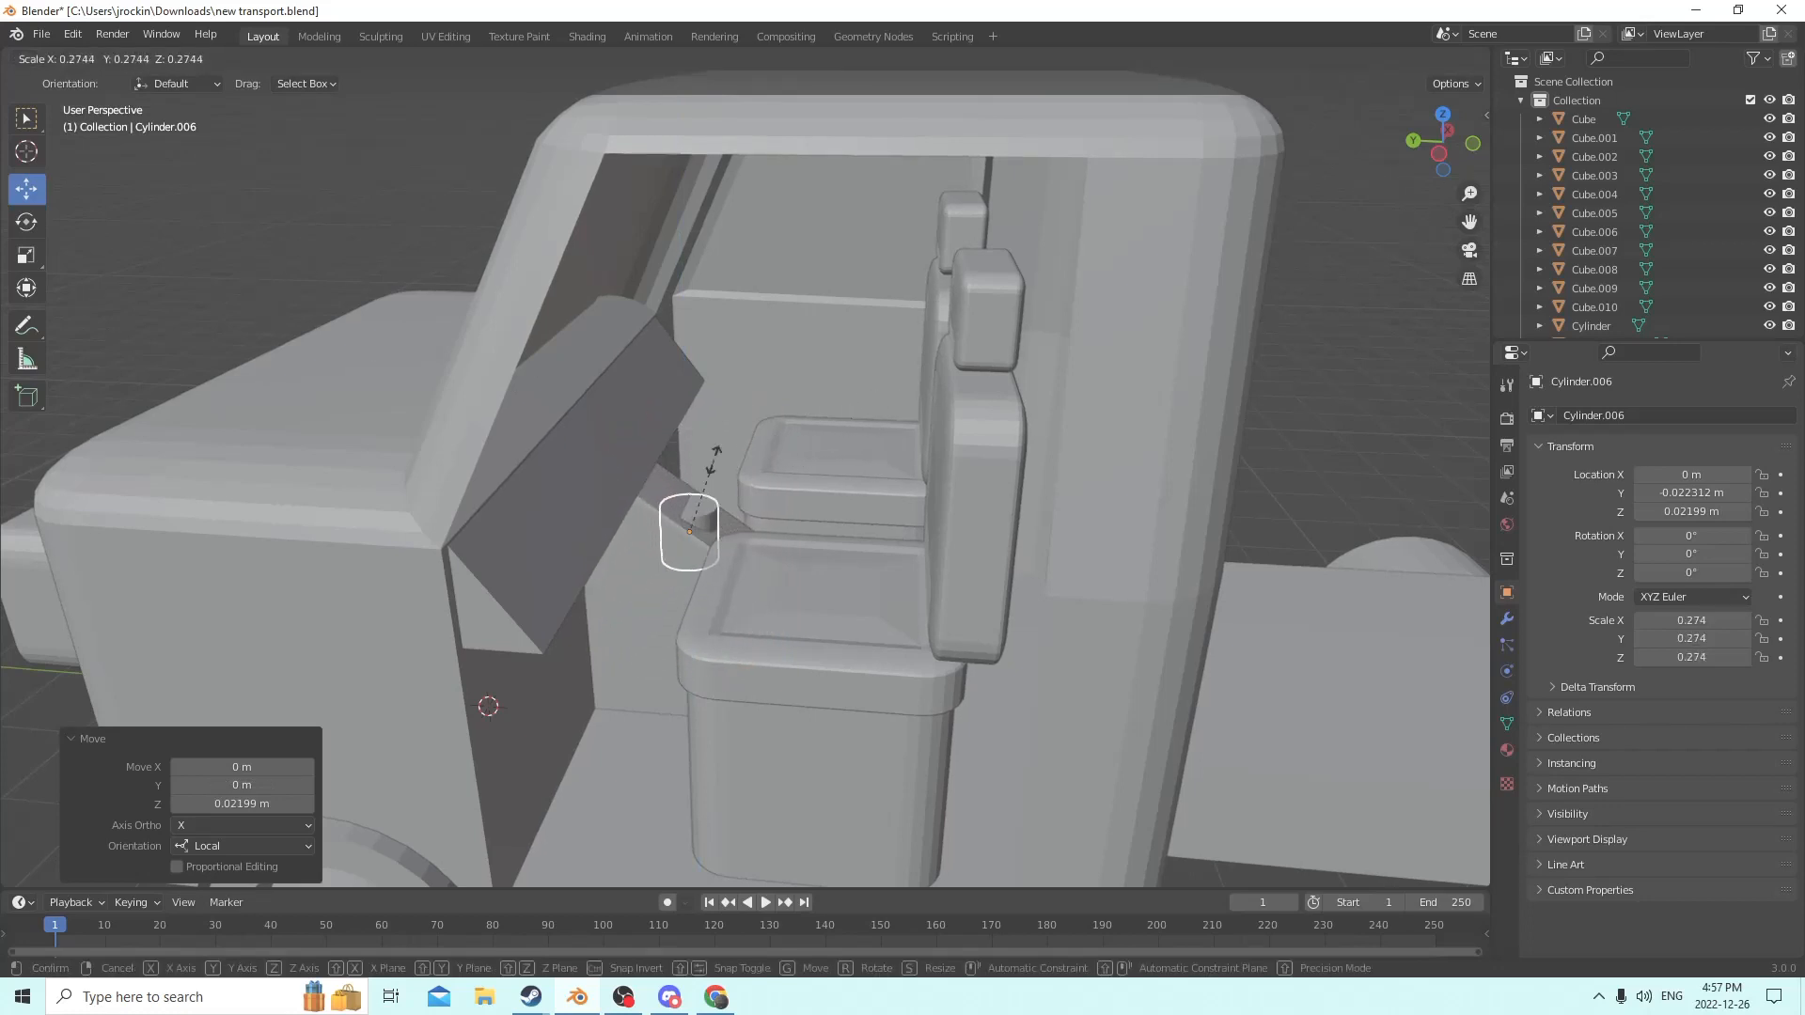
left_click(705, 482)
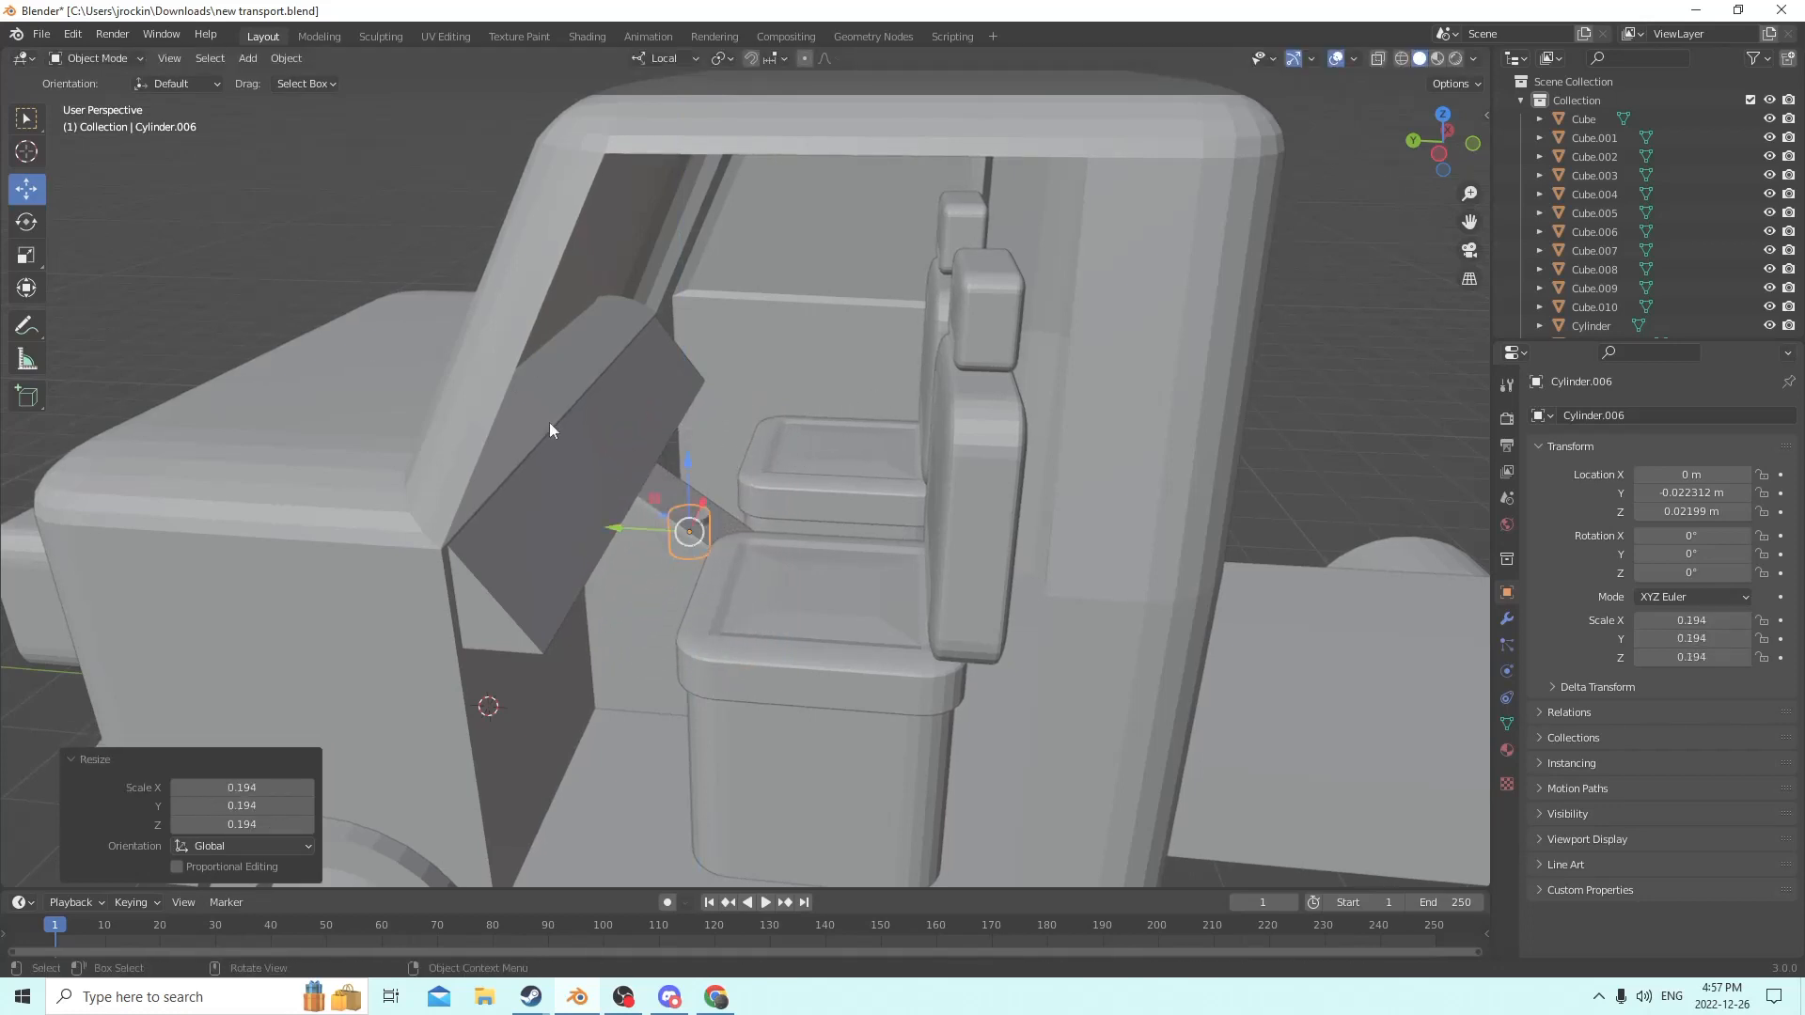
left_click(27, 254)
left_click_drag(681, 458, 683, 231)
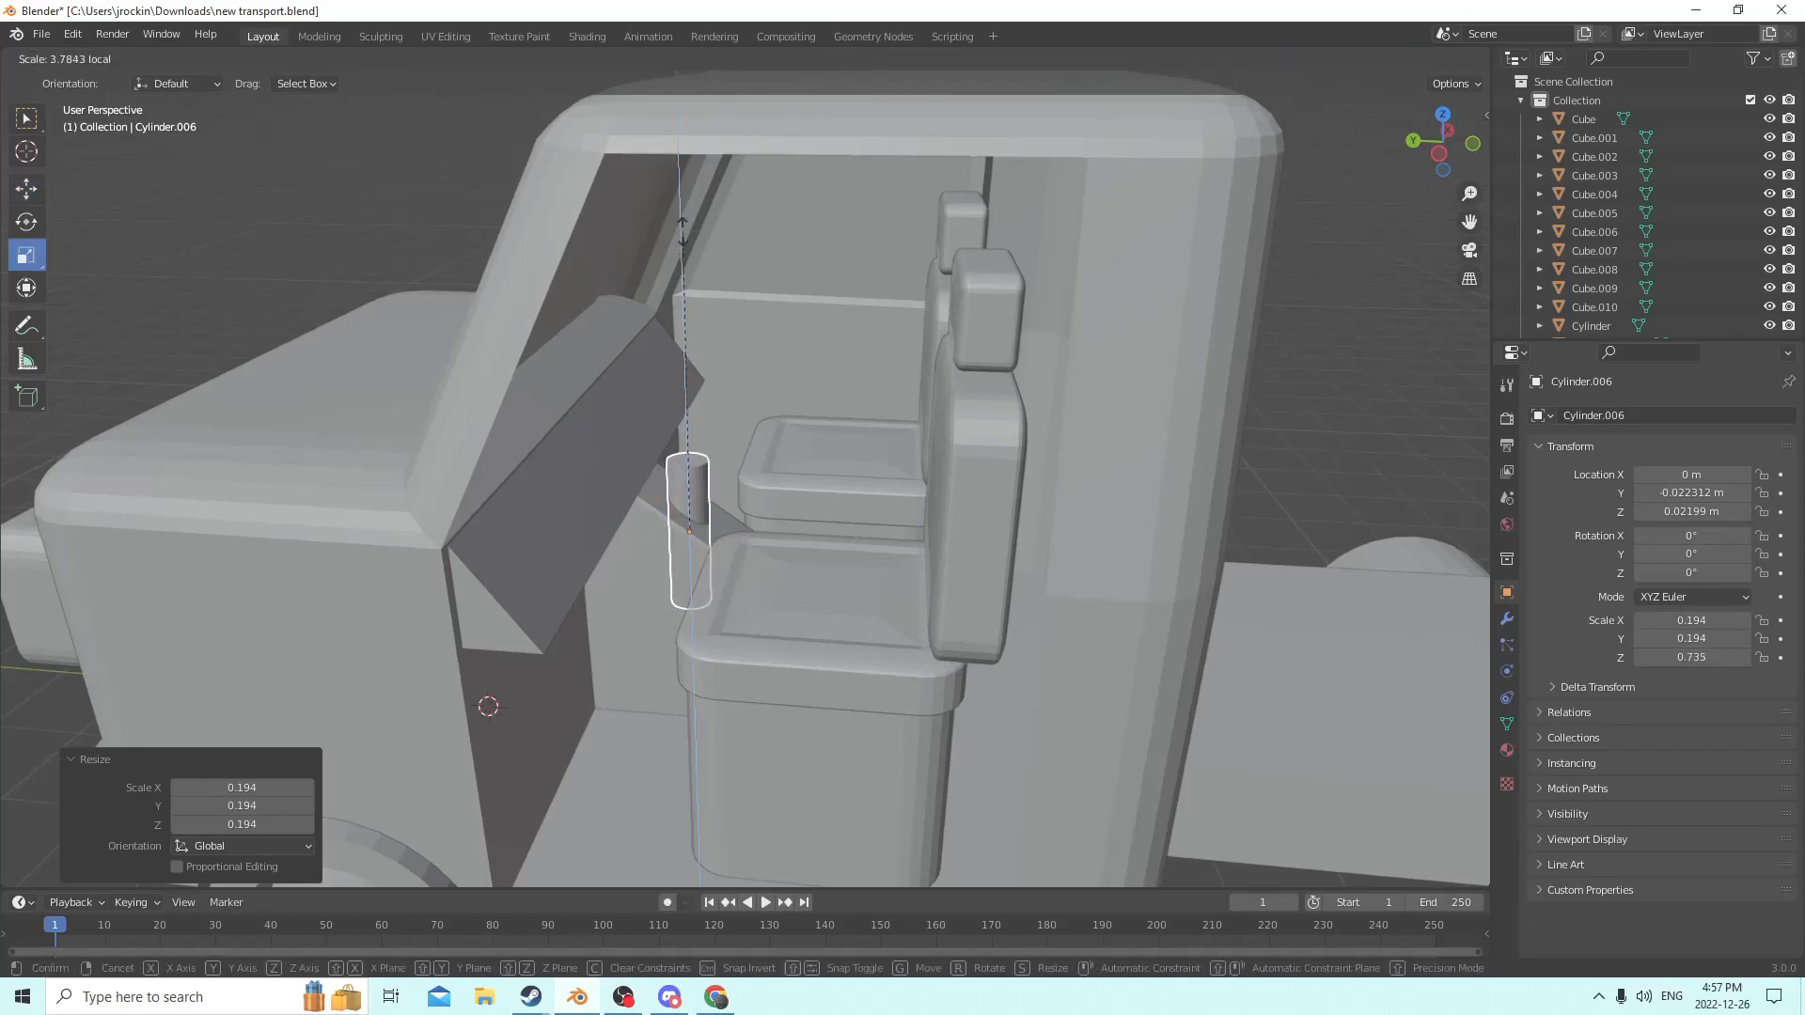
key("Escape")
Duplicate the small cylinder and raise the copy along Z to about 0.0338 m.
key("shift+d")
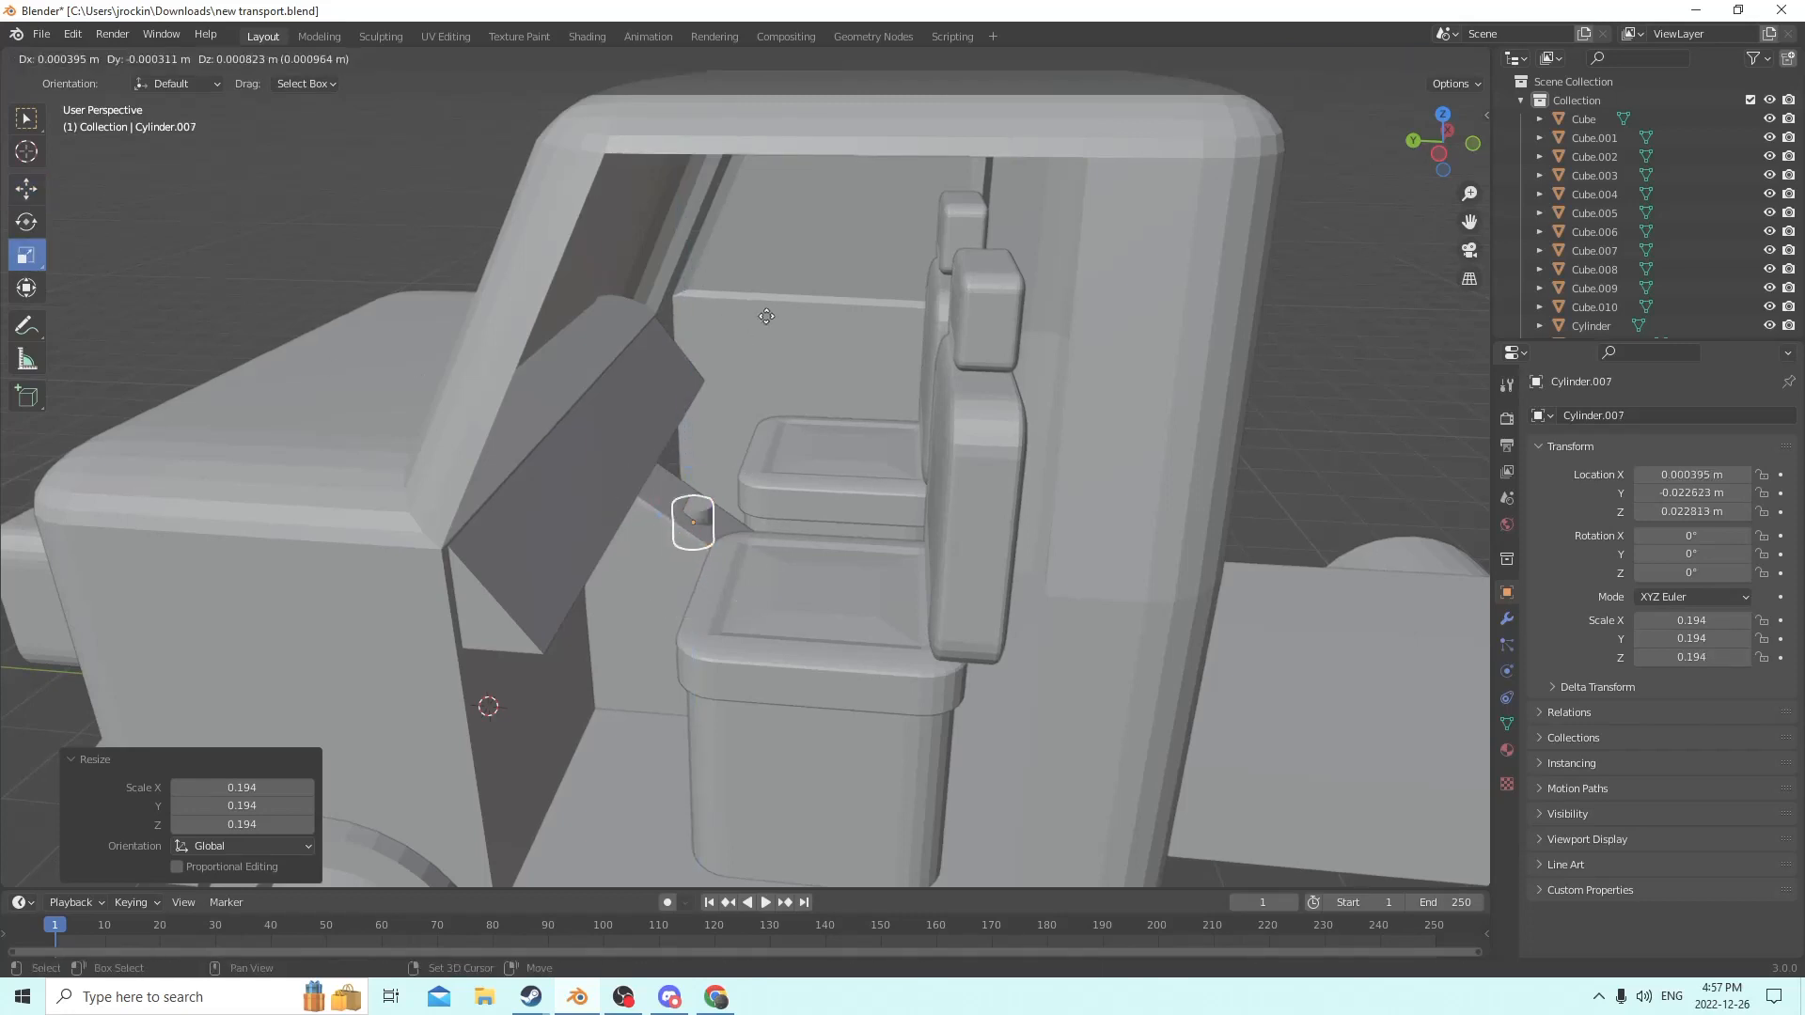
key("Escape")
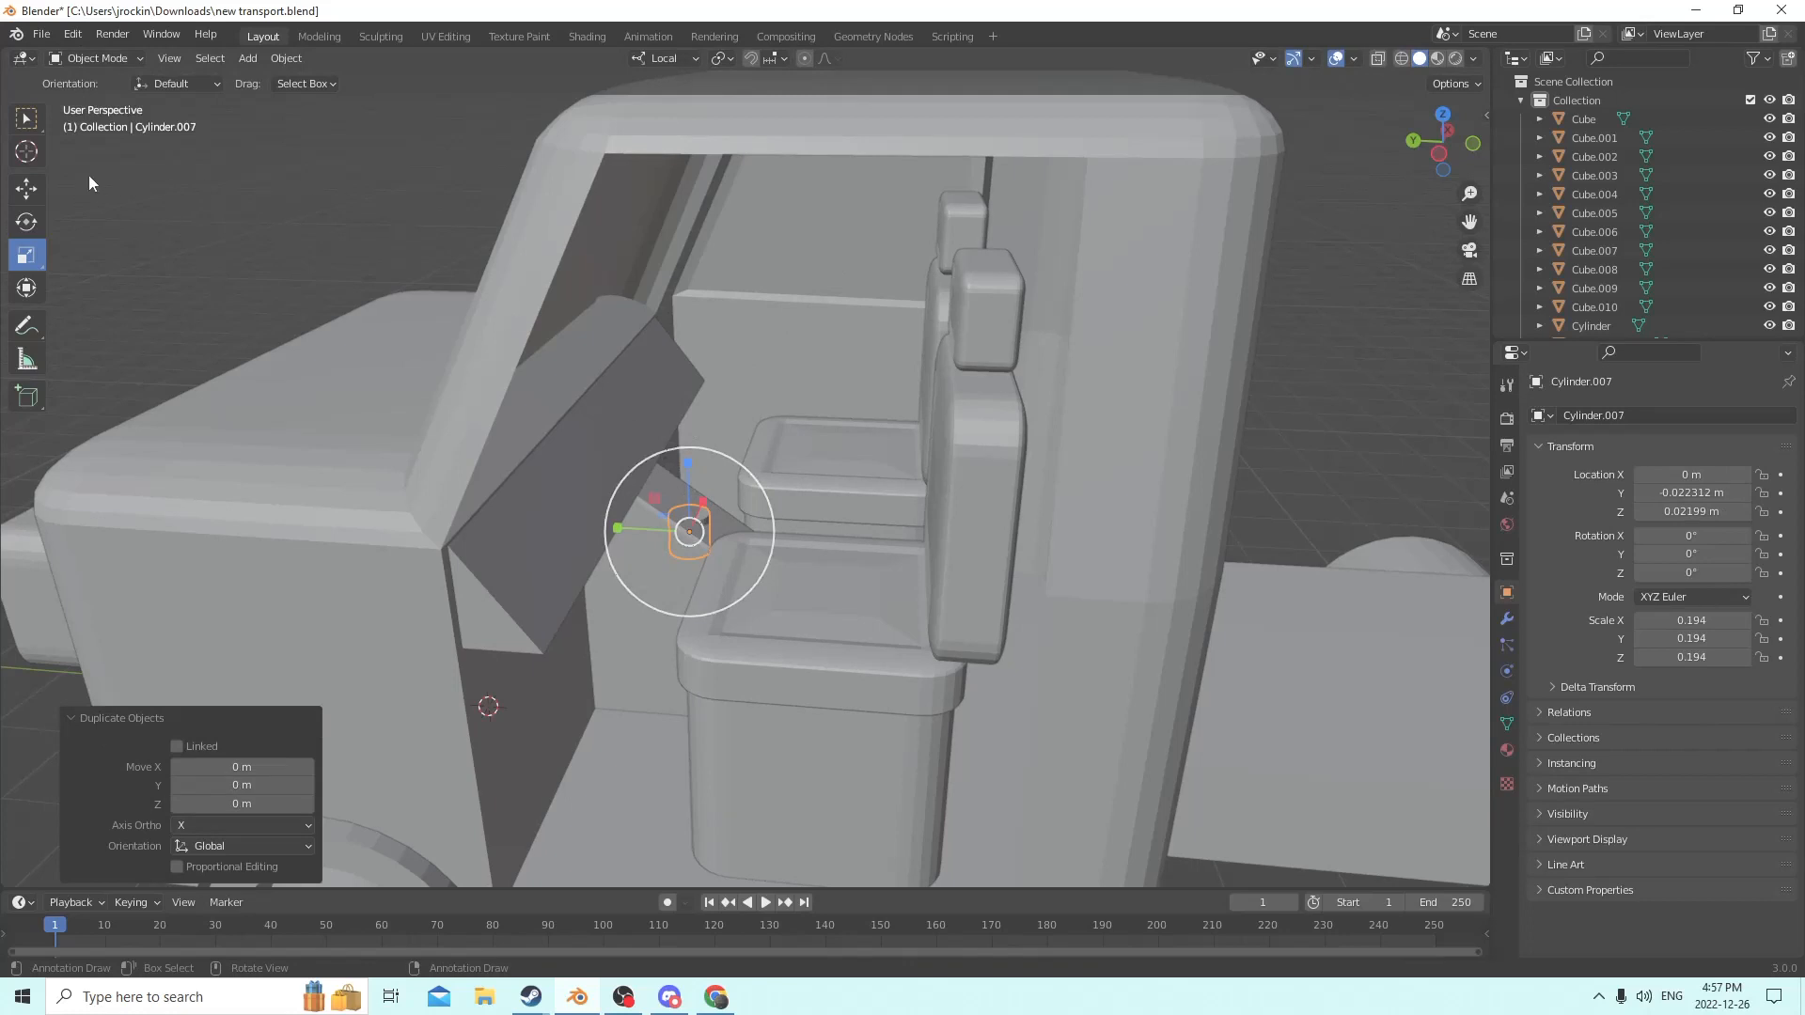
left_click(26, 189)
left_click_drag(681, 464, 679, 350)
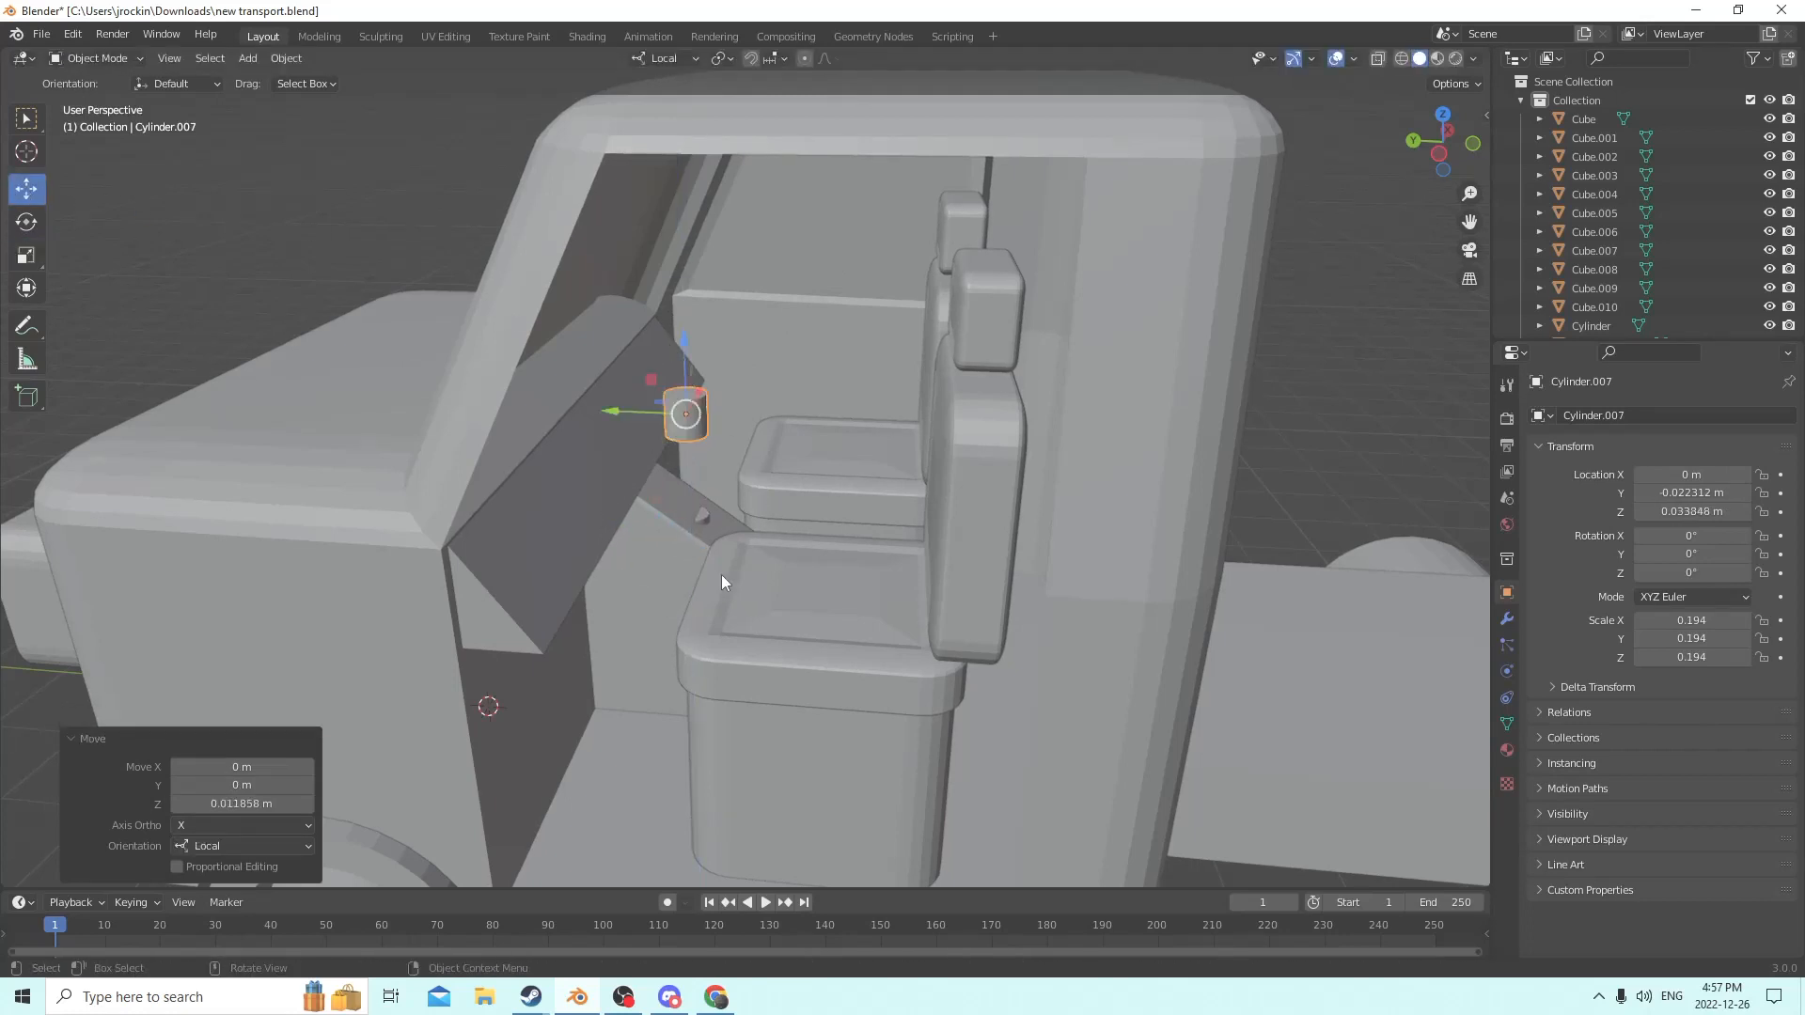
Reshape the original lower cylinder into a thin, tall shifter shaft with scale about 0.079 in X and Y and 1.290 in Z.
left_click(711, 533)
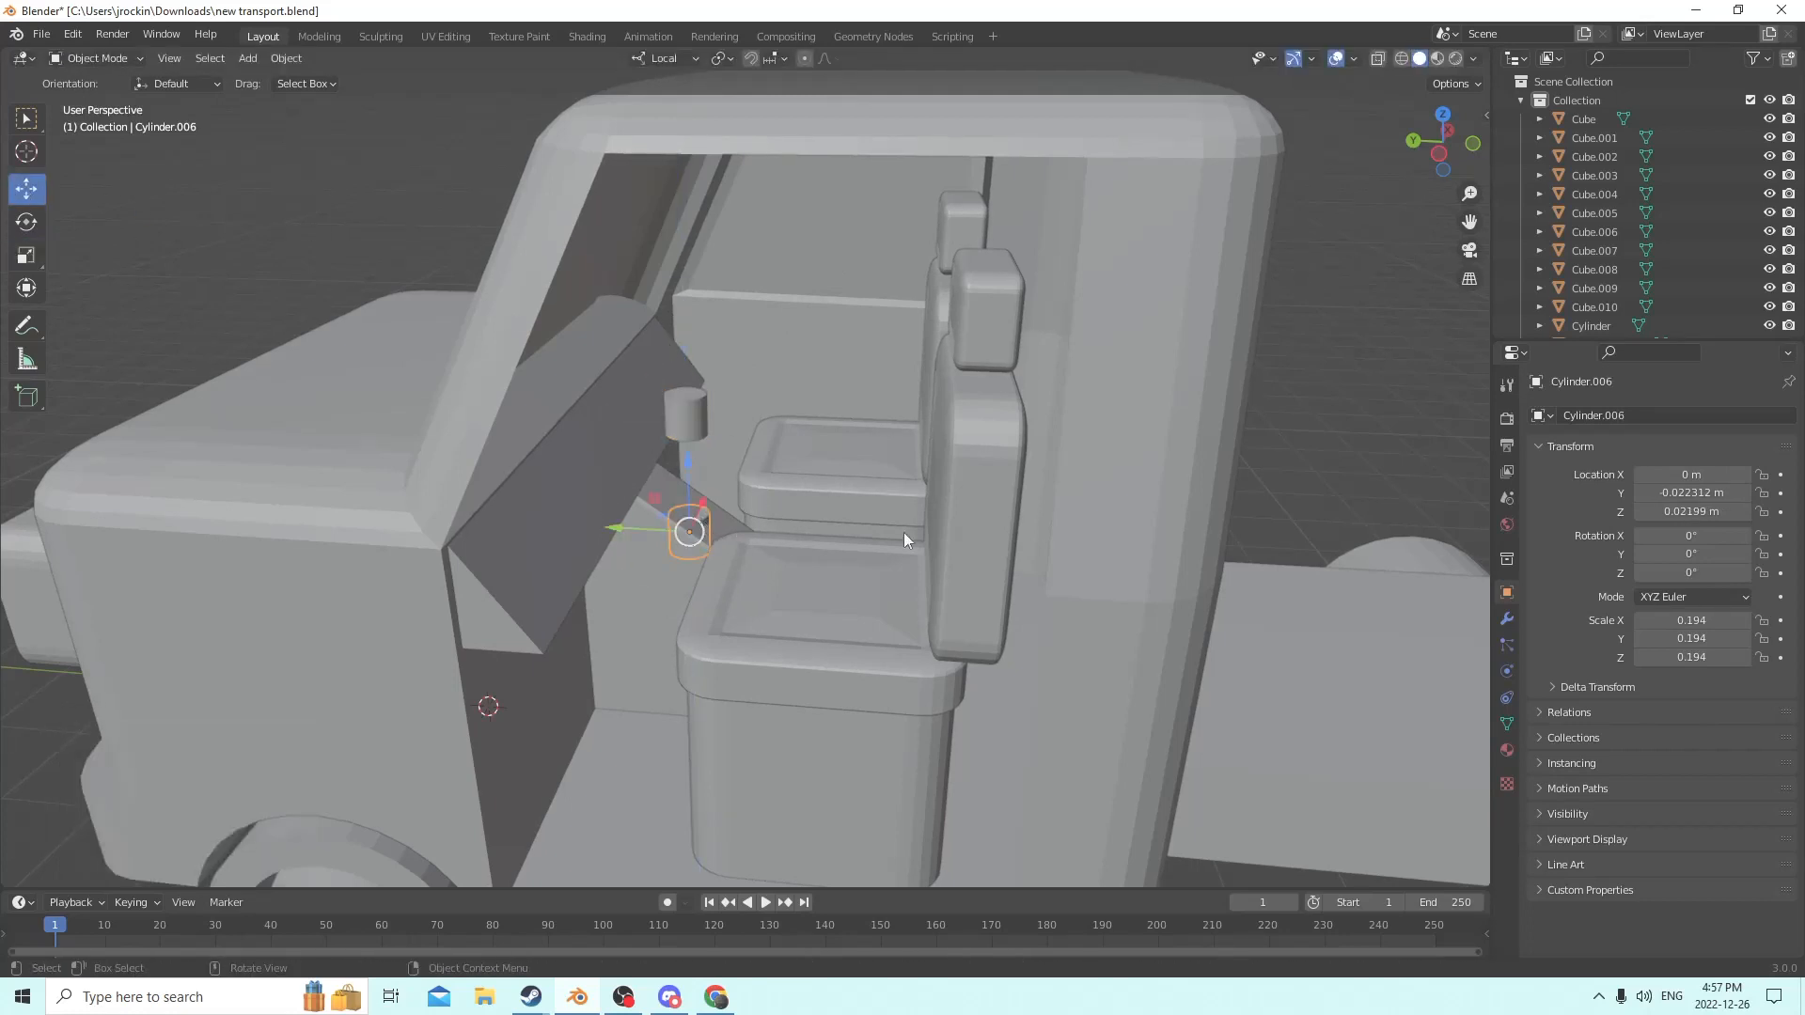
left_click(26, 257)
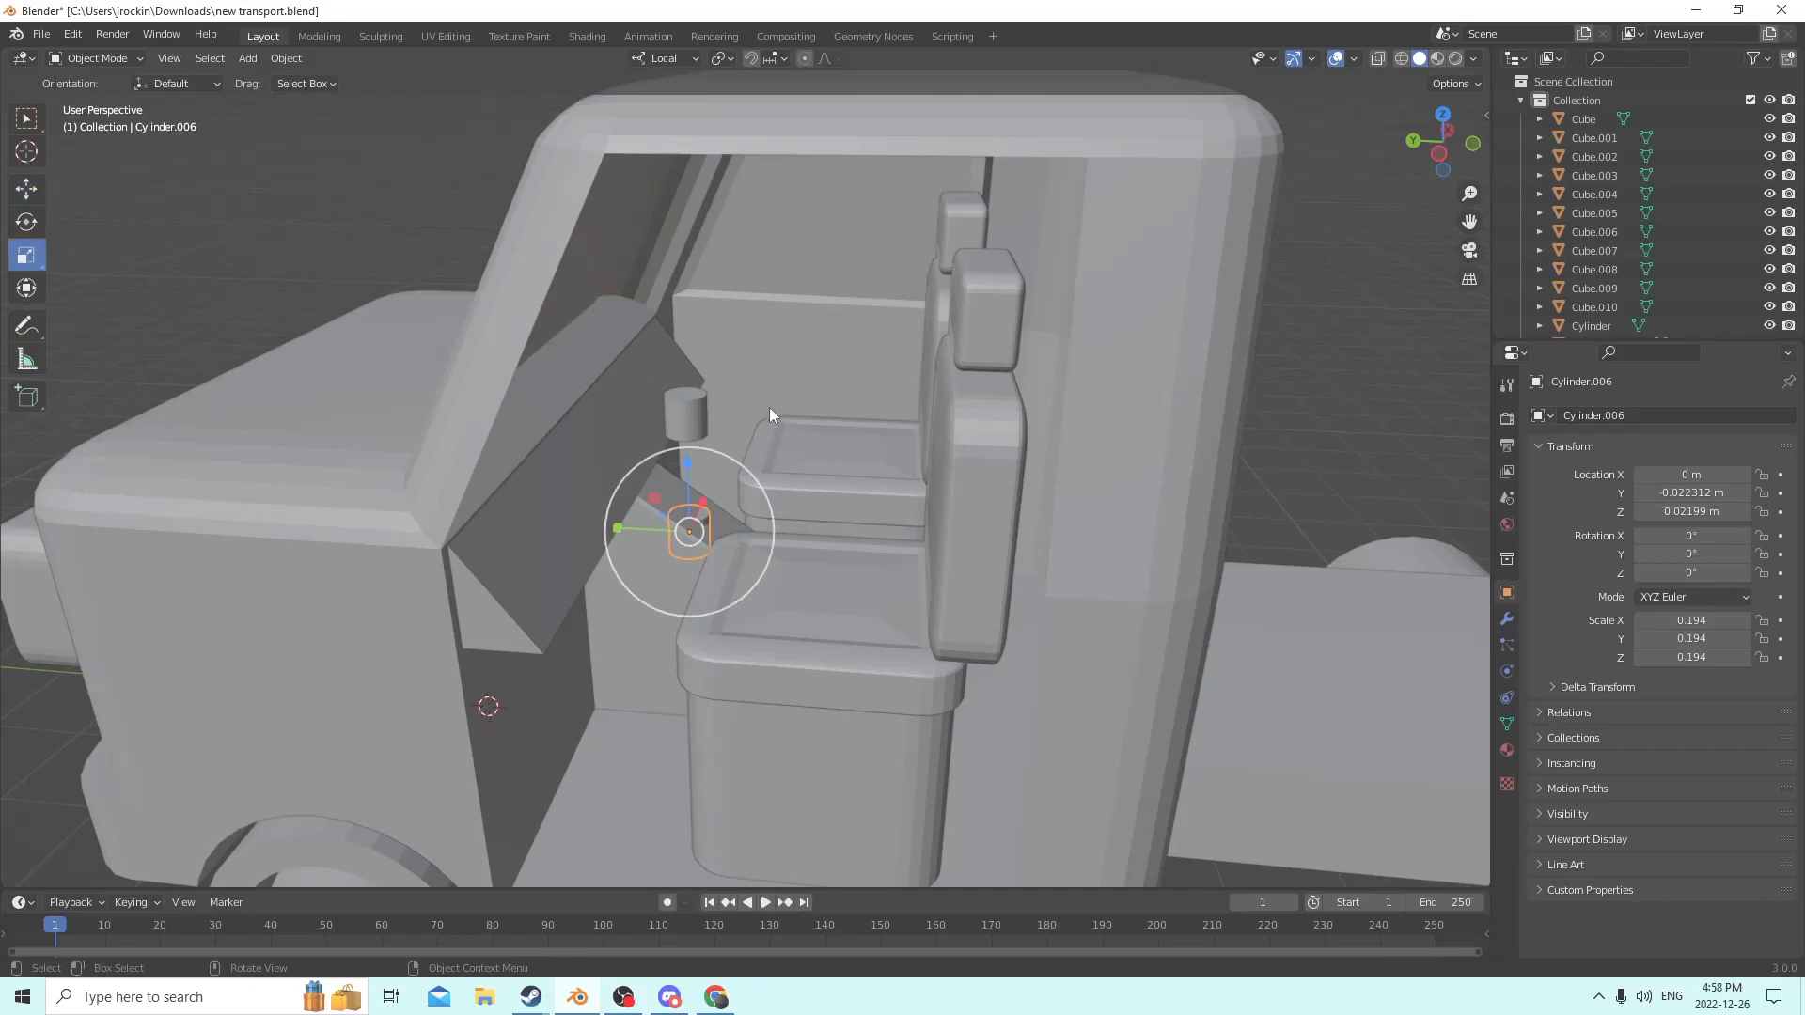
left_click_drag(686, 467, 677, 124)
key("s")
left_click(818, 445)
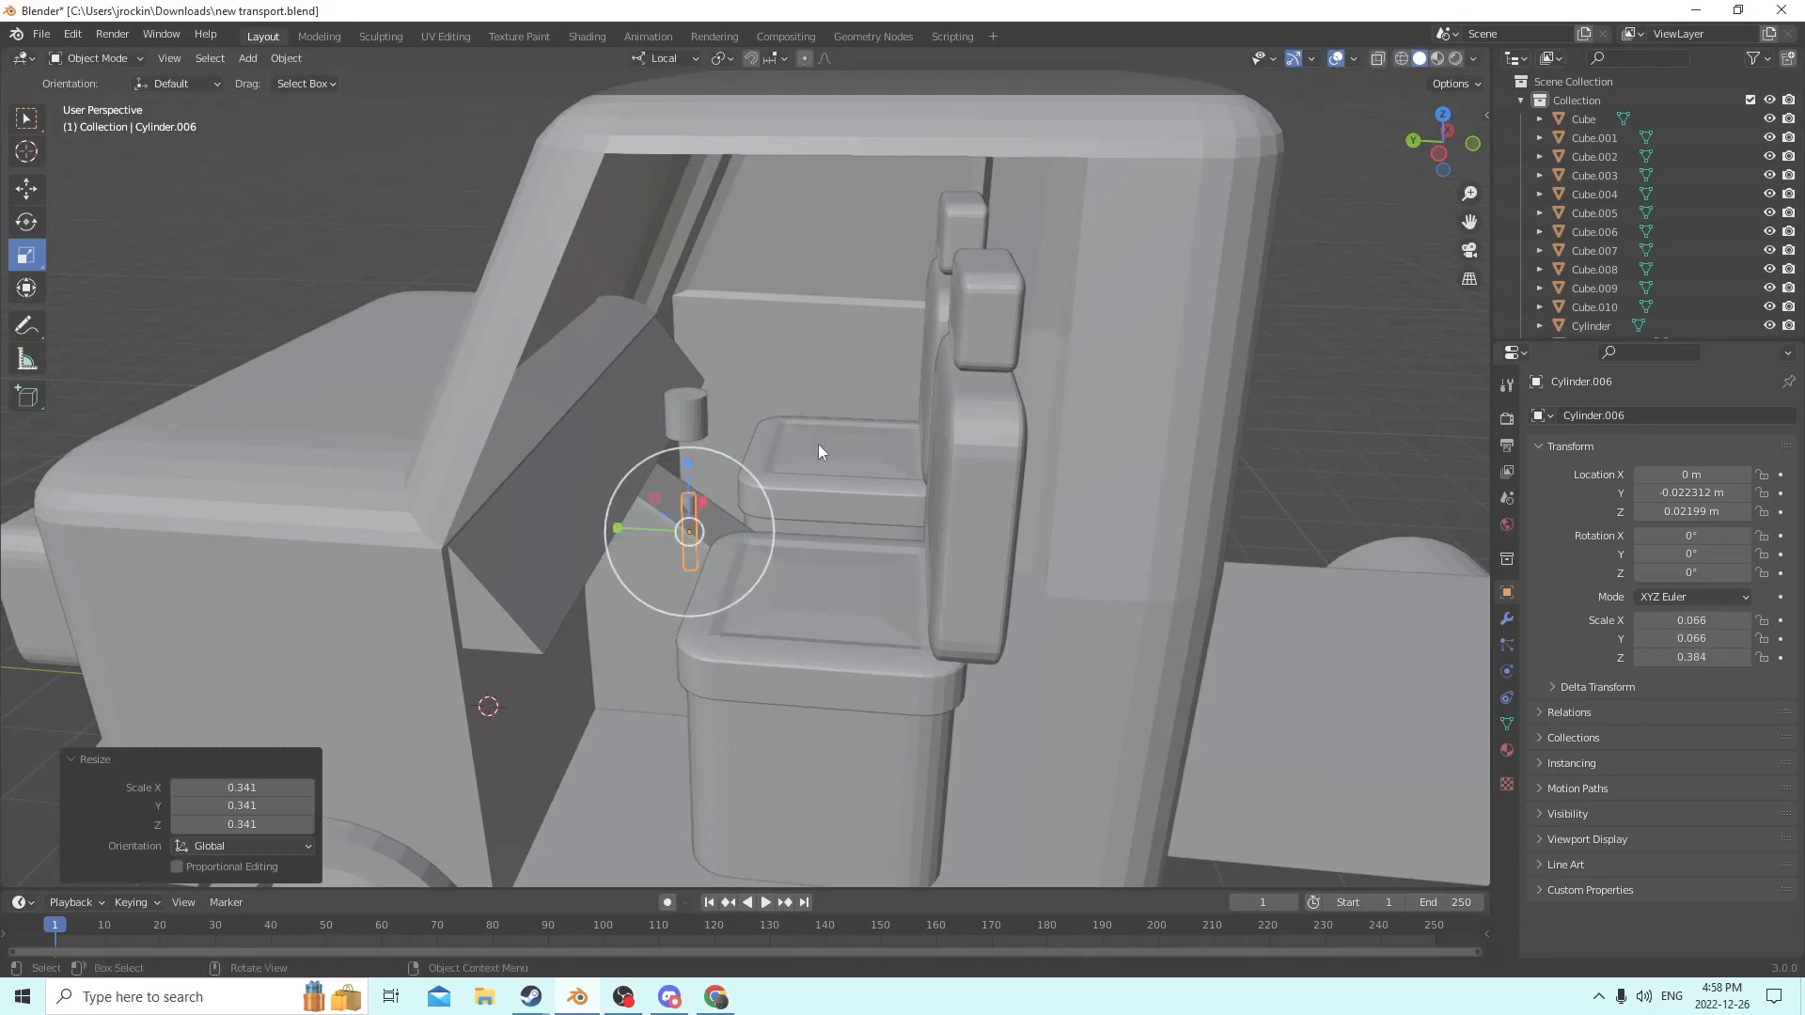
left_click_drag(686, 467, 690, 329)
key("s")
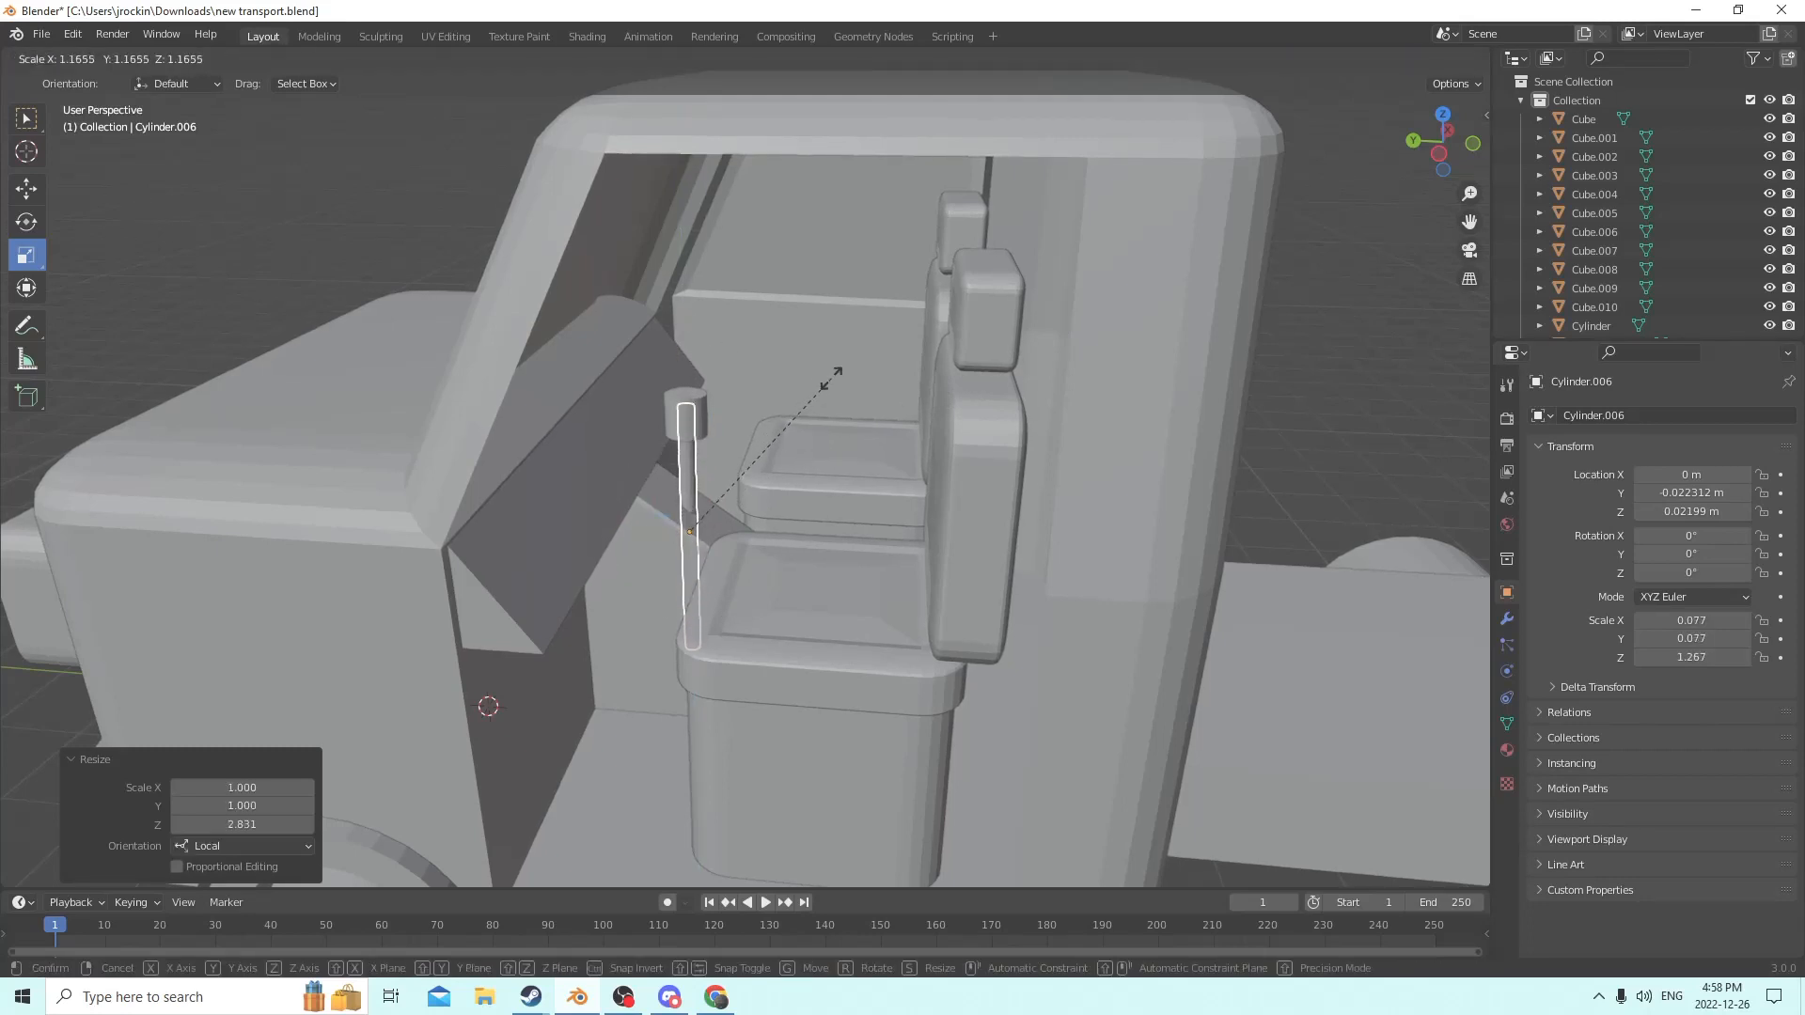
left_click(832, 377)
Flatten the upper cylinder into a disc with a Z scale of about 0.043.
middle_click_drag(831, 380, 1405, 386)
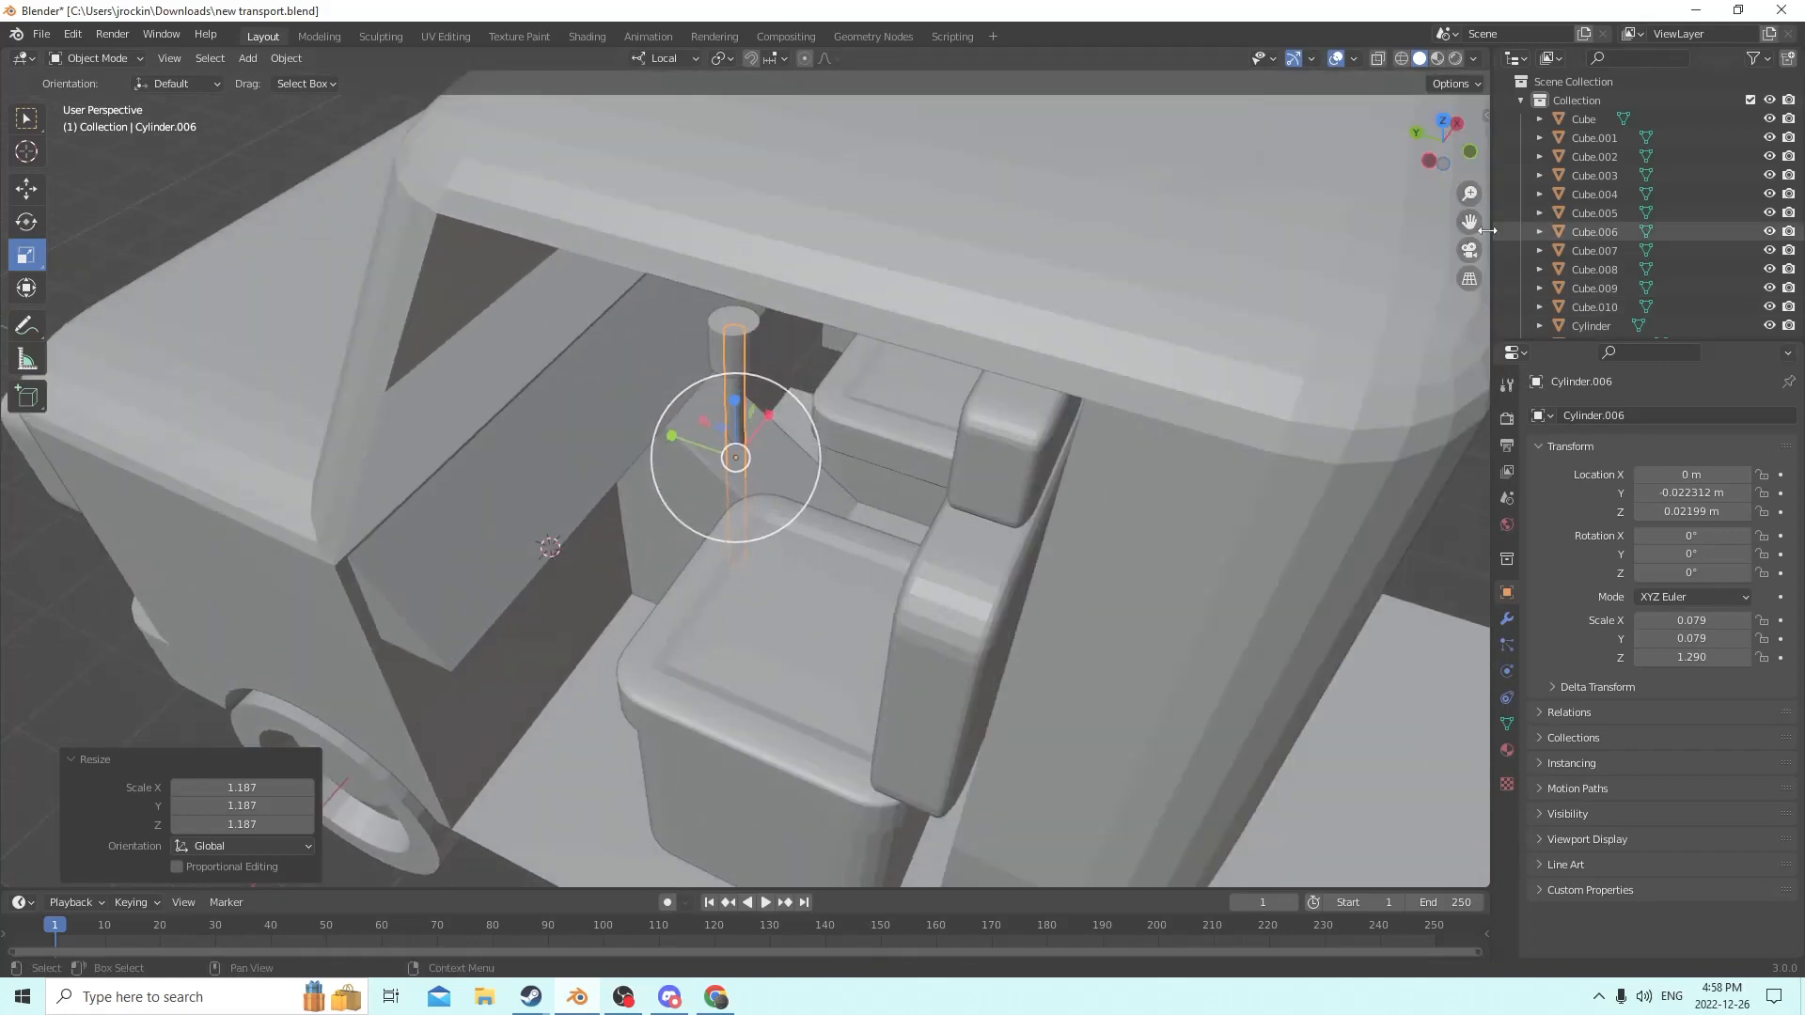
scroll(1231, 325, "up", 4)
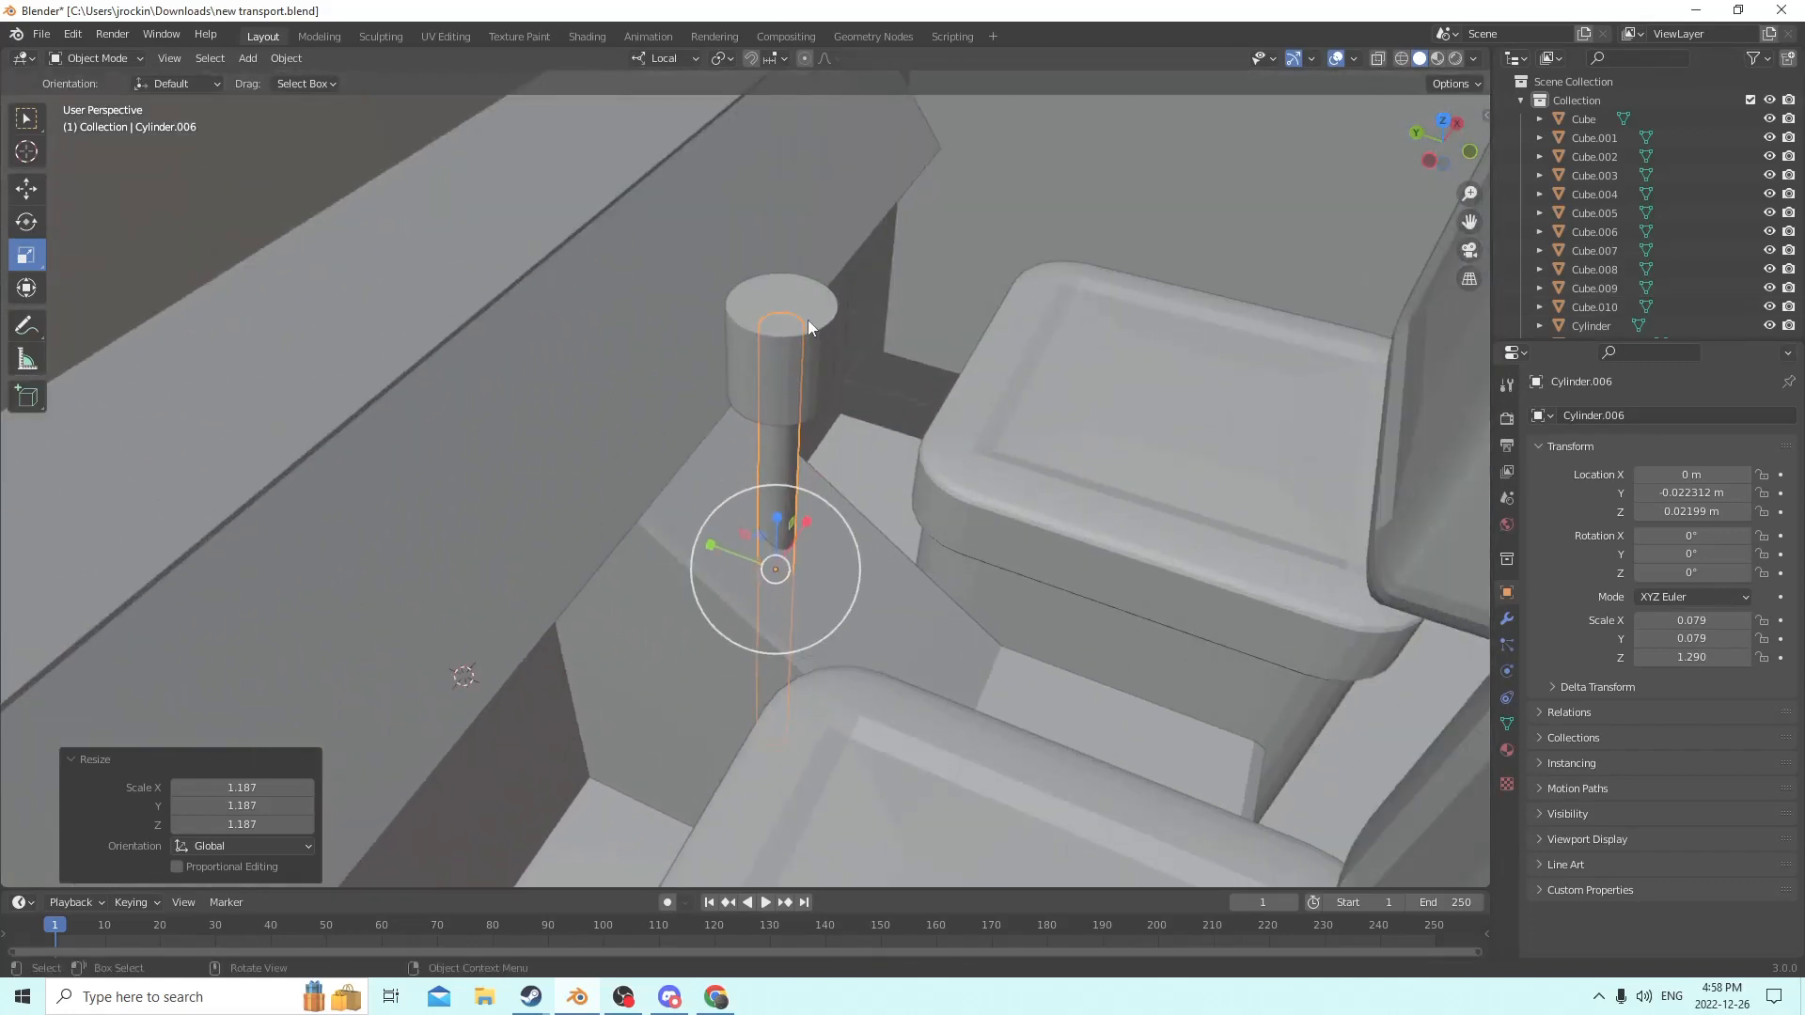
left_click(808, 324)
mouse_move(807, 323)
middle_mouse_down()
mouse_move(829, 269)
mouse_move(809, 313)
middle_mouse_up()
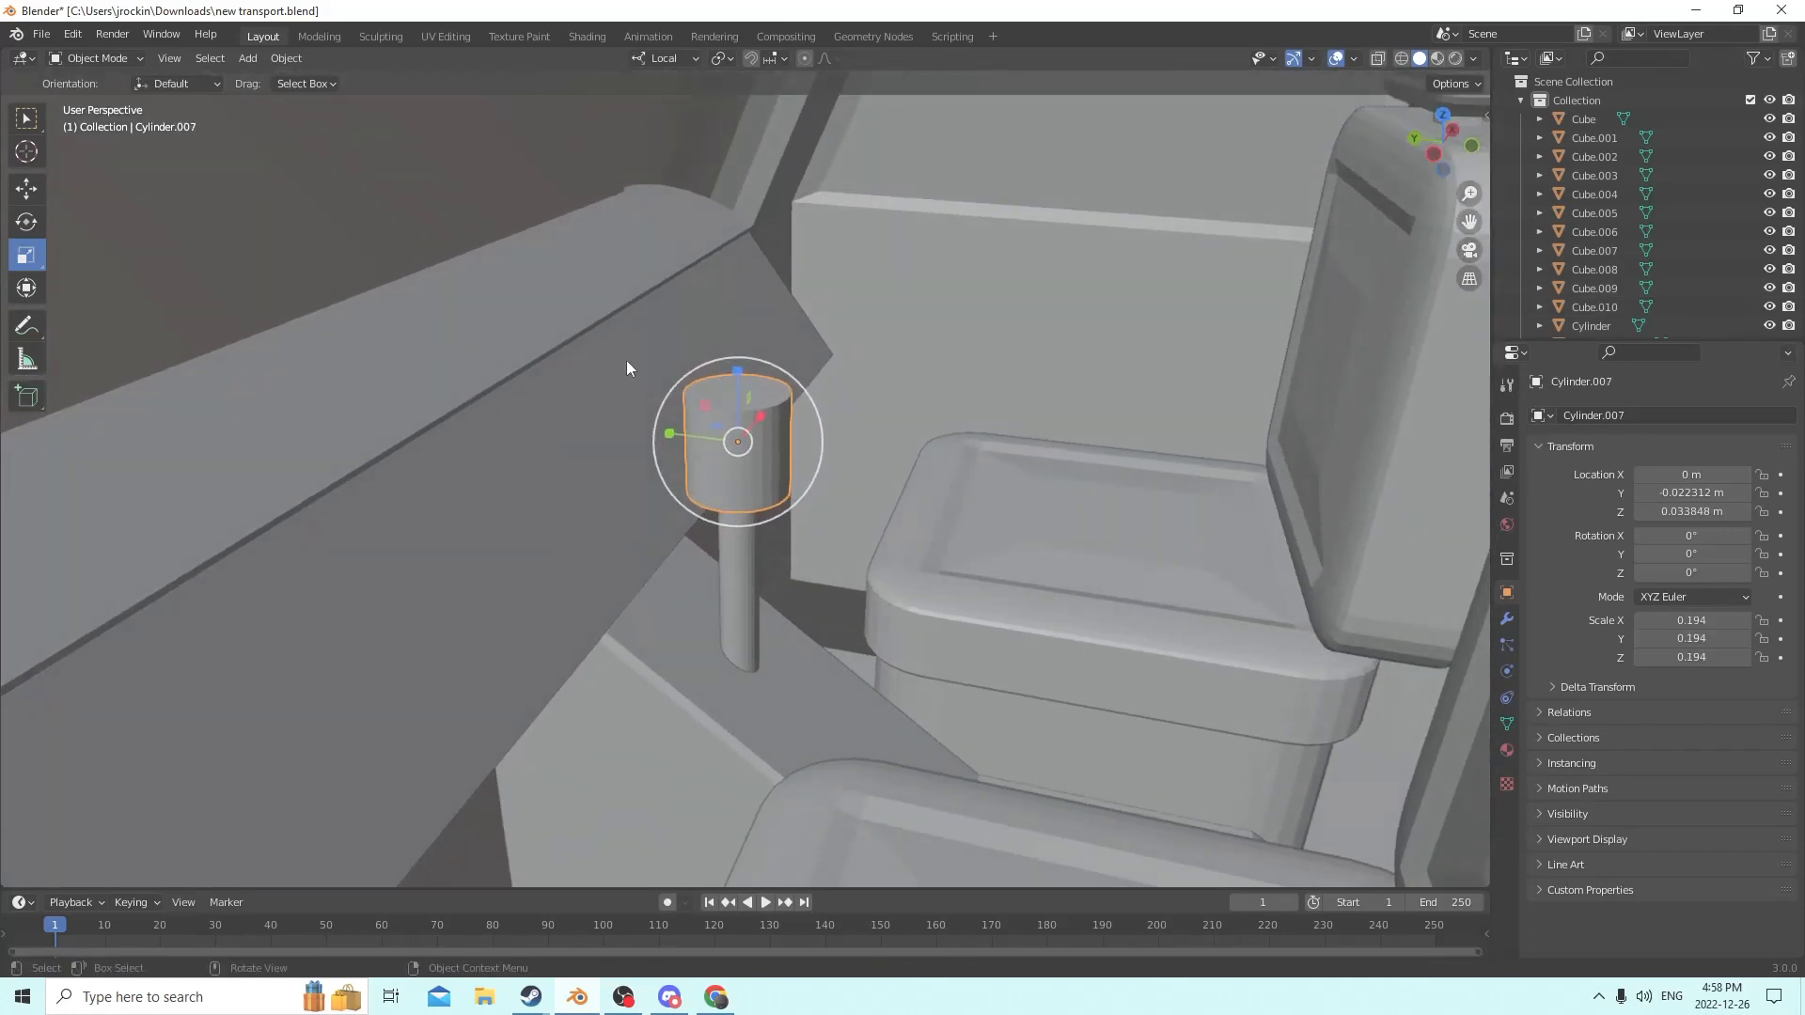
left_click_drag(735, 380, 739, 421)
middle_click_drag(738, 421, 693, 442)
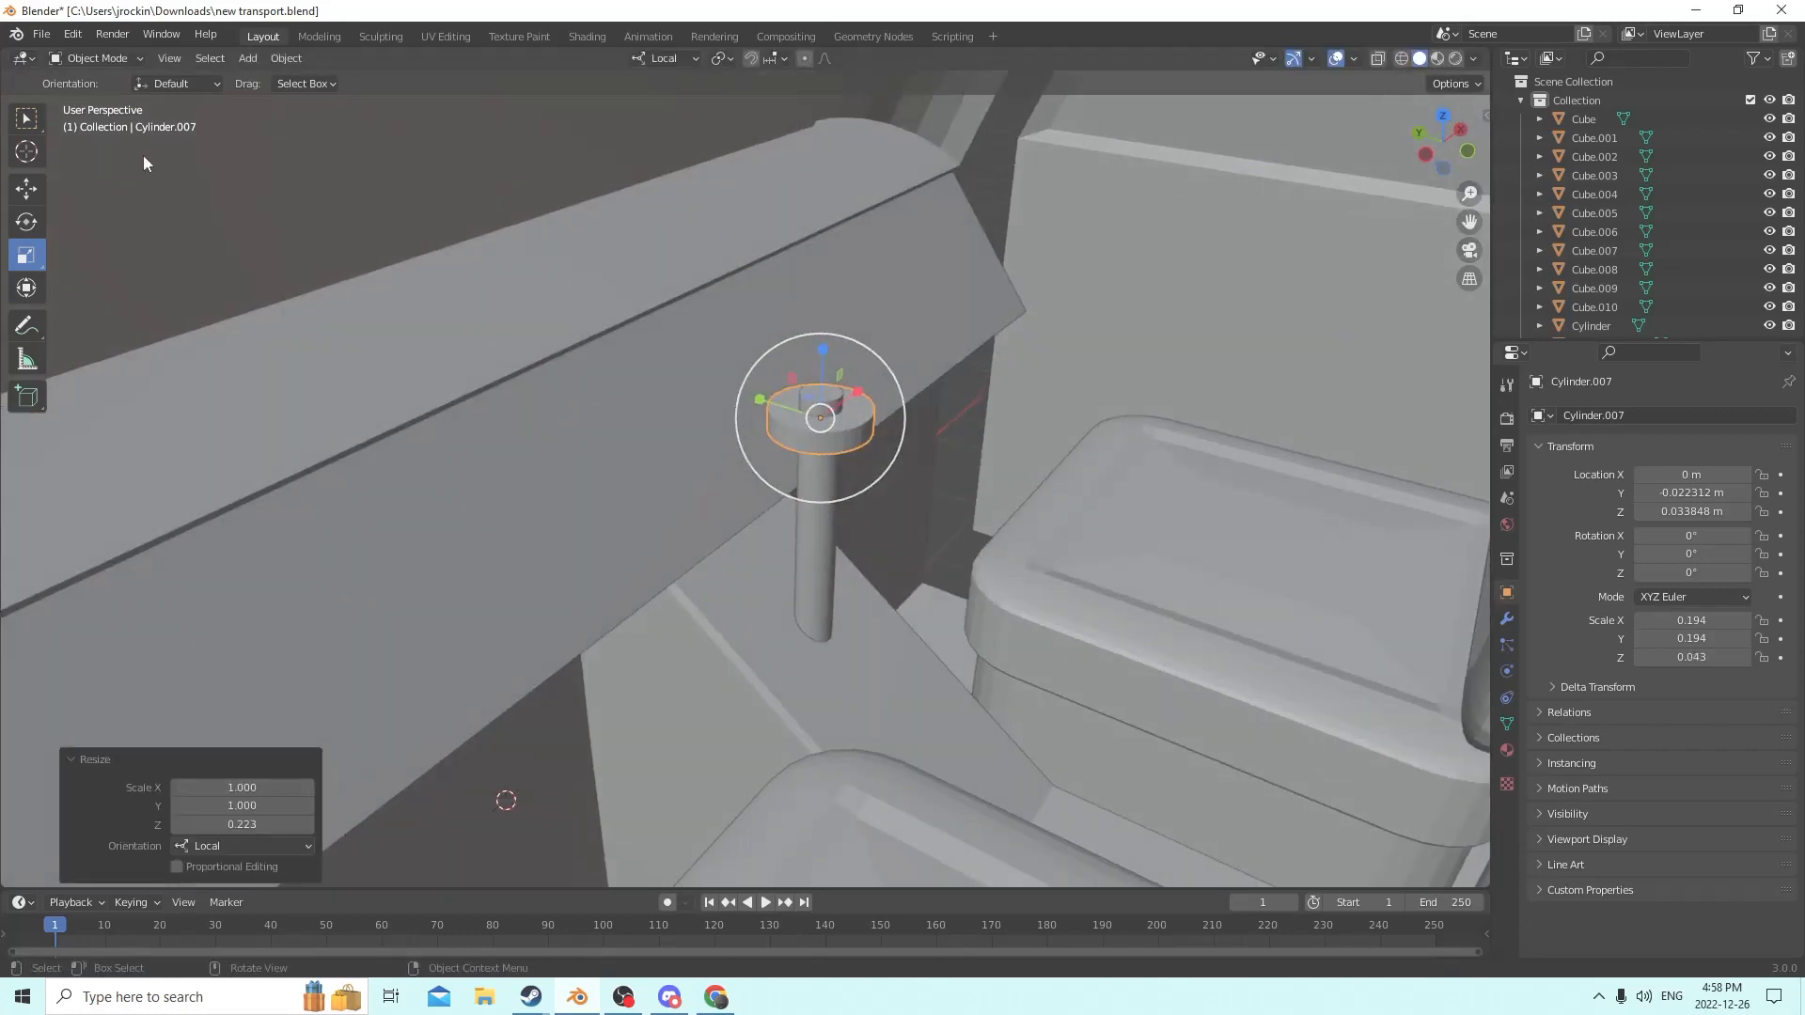
Raise the flat disc to the top of the shifter shaft at about Z 0.0348 m.
left_click(34, 189)
middle_click_drag(808, 376, 720, 336)
left_click_drag(719, 336, 714, 296)
middle_click_drag(714, 296, 737, 327)
left_click_drag(740, 326, 746, 317)
middle_click_drag(746, 317, 777, 285)
Duplicate the disc and place the copy a short distance directly above it along Z.
key("shift+d")
right_click(779, 243)
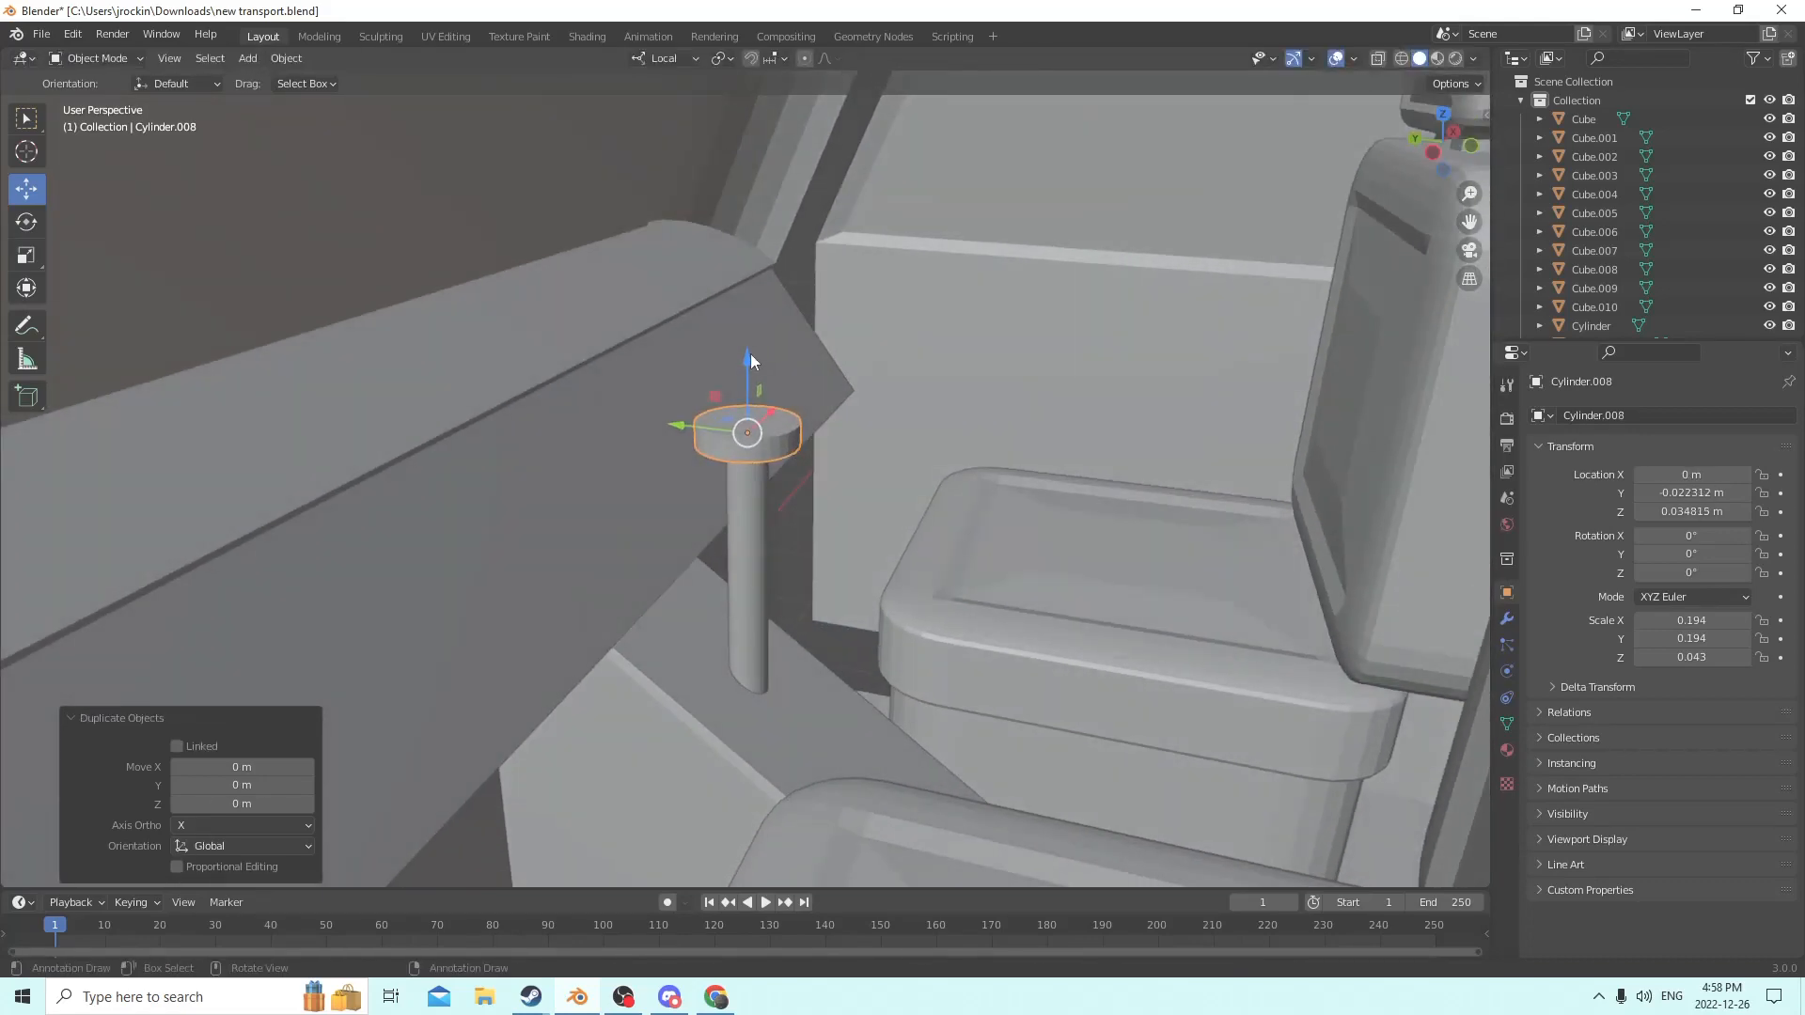
left_click_drag(750, 356, 751, 212)
middle_click_drag(773, 331, 885, 411)
Bevel the top face of the lower disc inward with a width of about 0.0047 m.
left_click(787, 409)
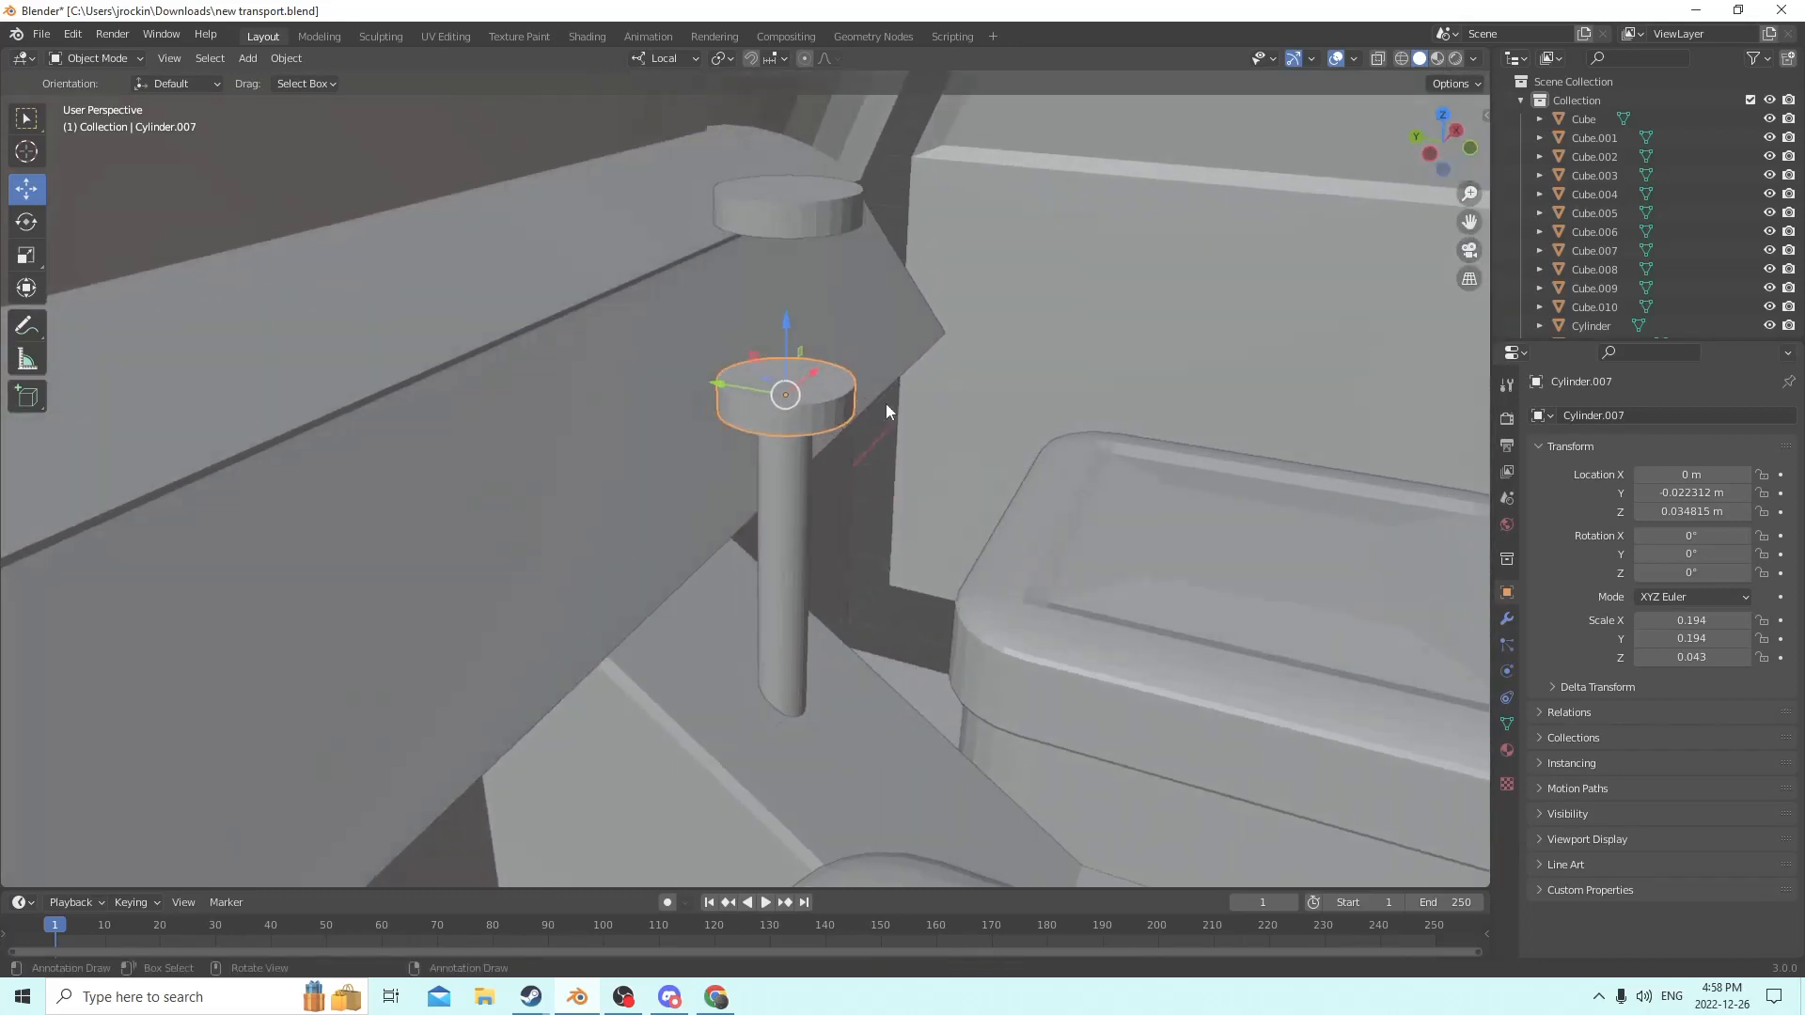
key("Tab")
left_click(799, 386)
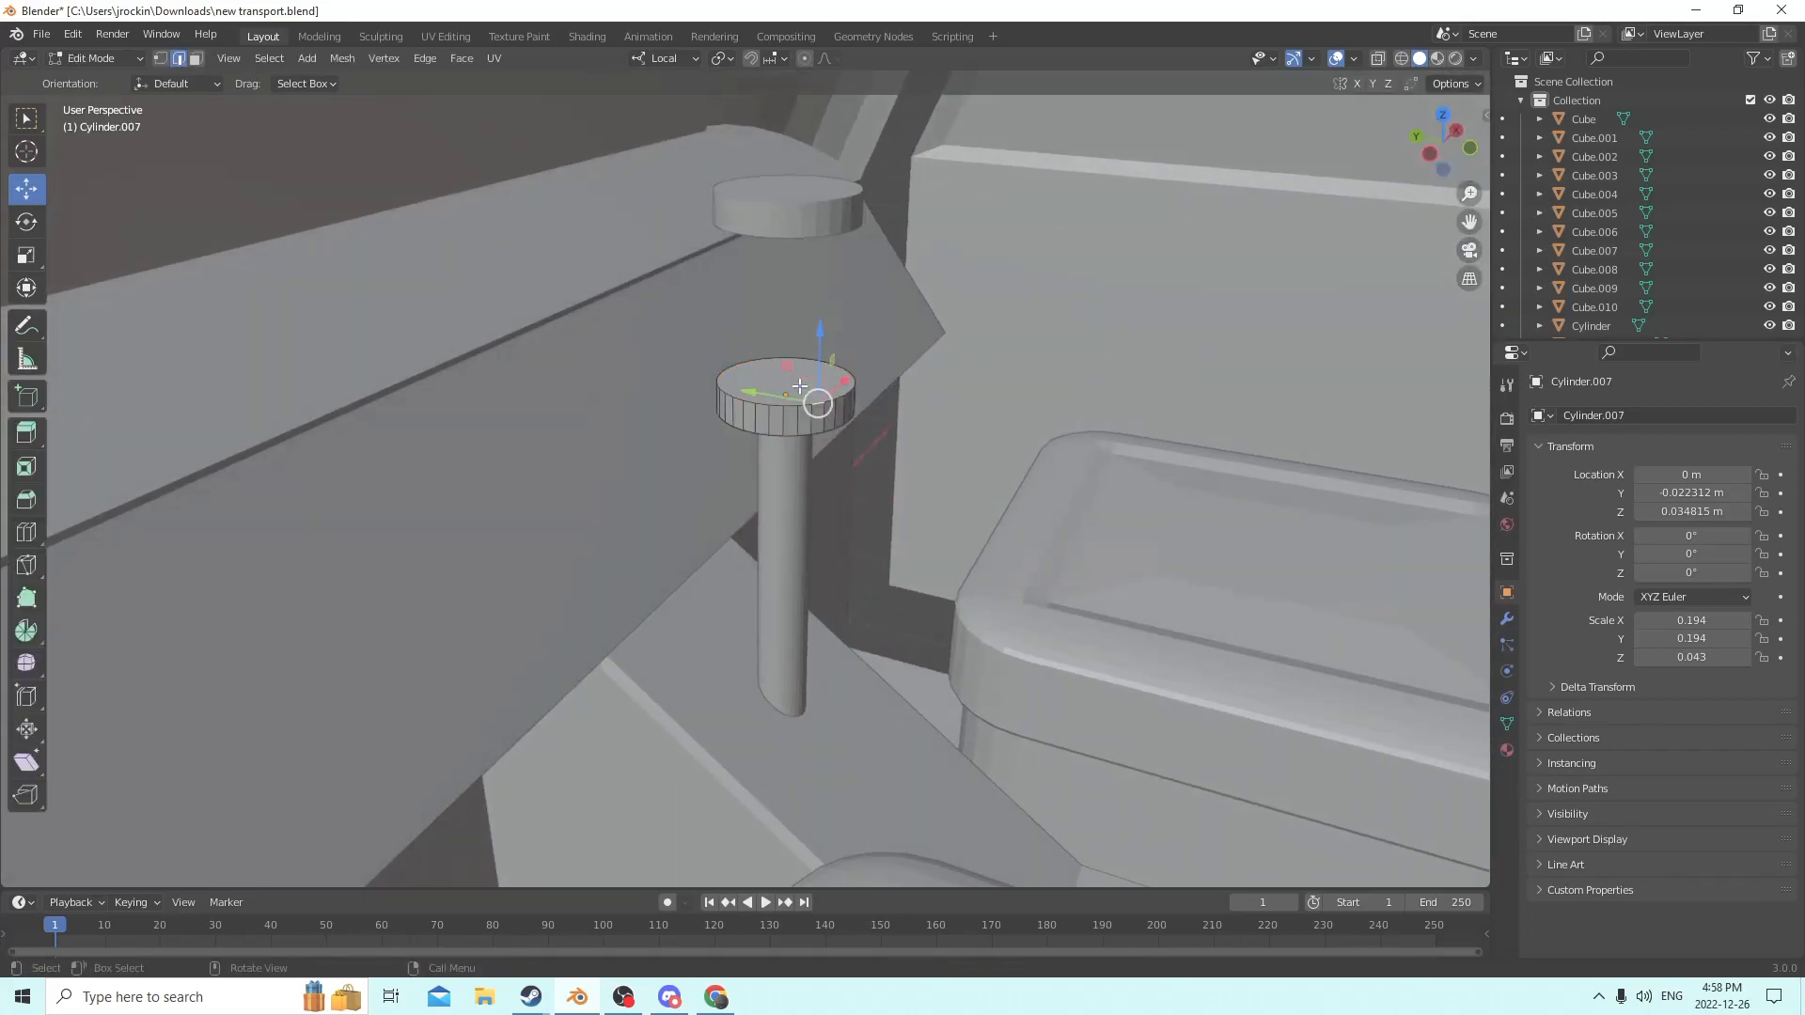
left_click(196, 59)
left_click(804, 371)
key("ctrl+b")
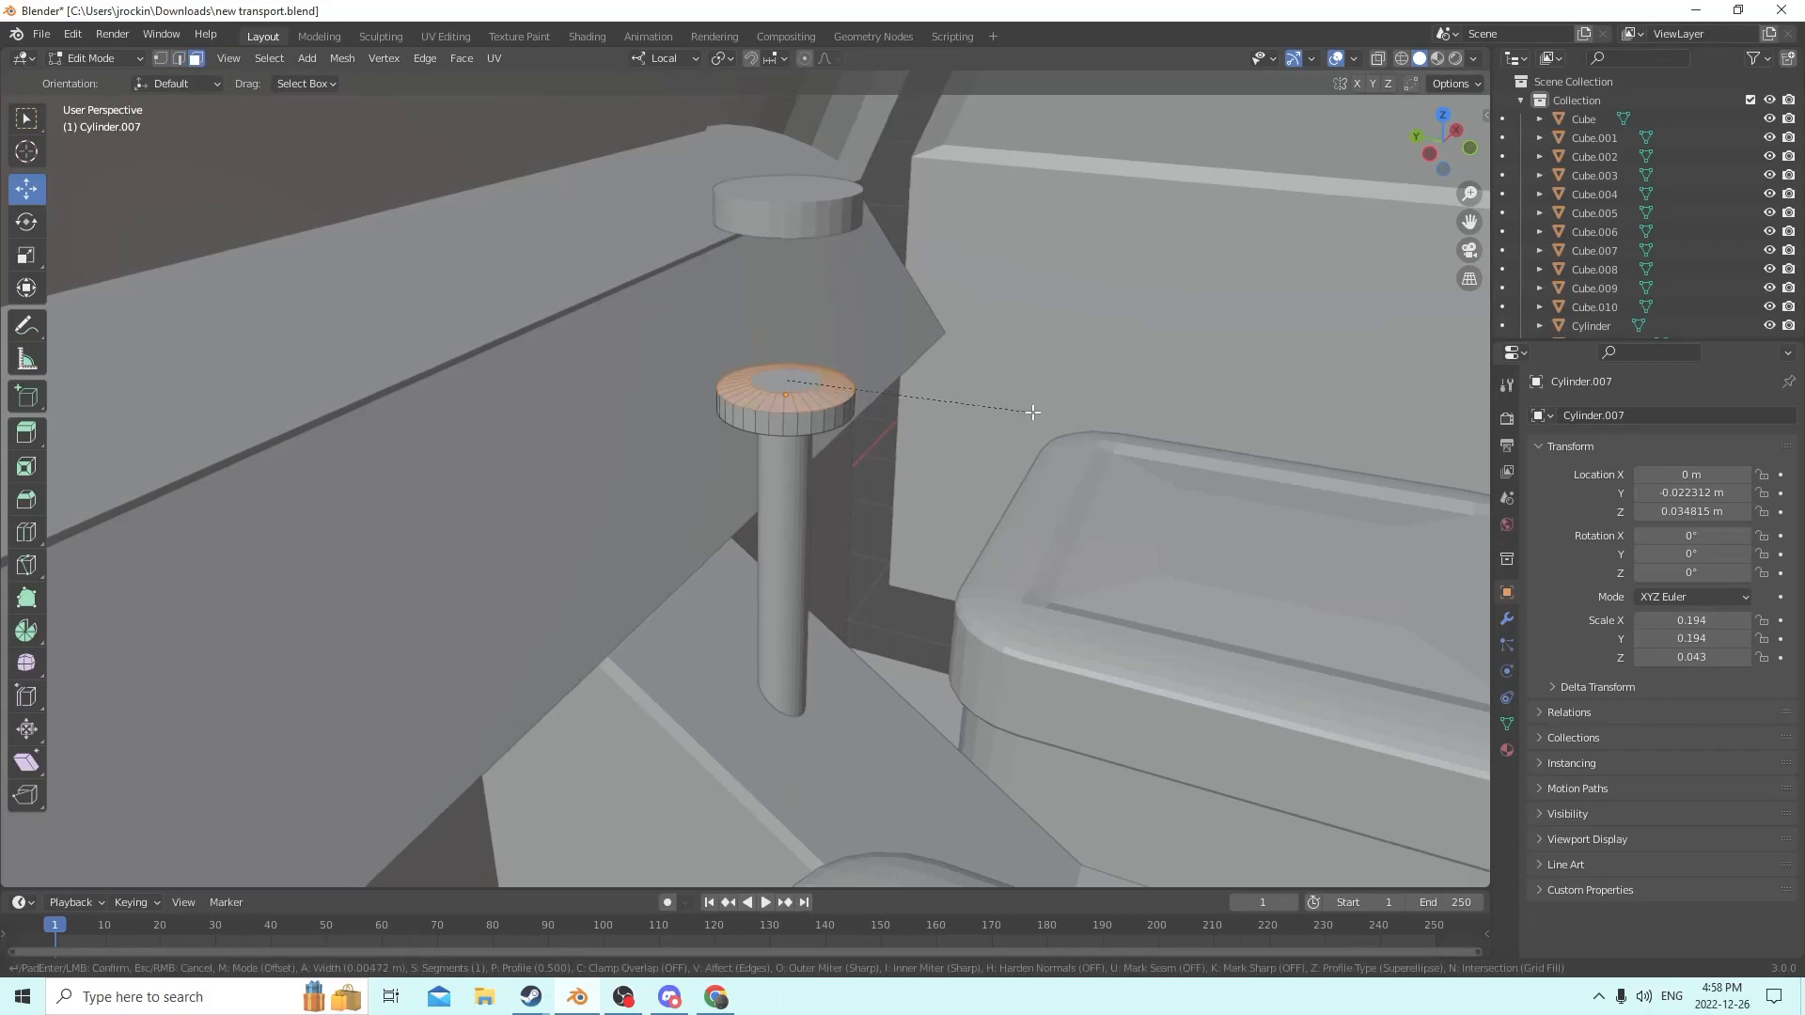
left_click(1035, 411)
mouse_move(1035, 412)
middle_mouse_down()
mouse_move(988, 428)
mouse_move(1022, 429)
mouse_move(1040, 407)
mouse_move(975, 366)
mouse_move(1087, 419)
mouse_move(1020, 381)
middle_mouse_up()
key("Tab")
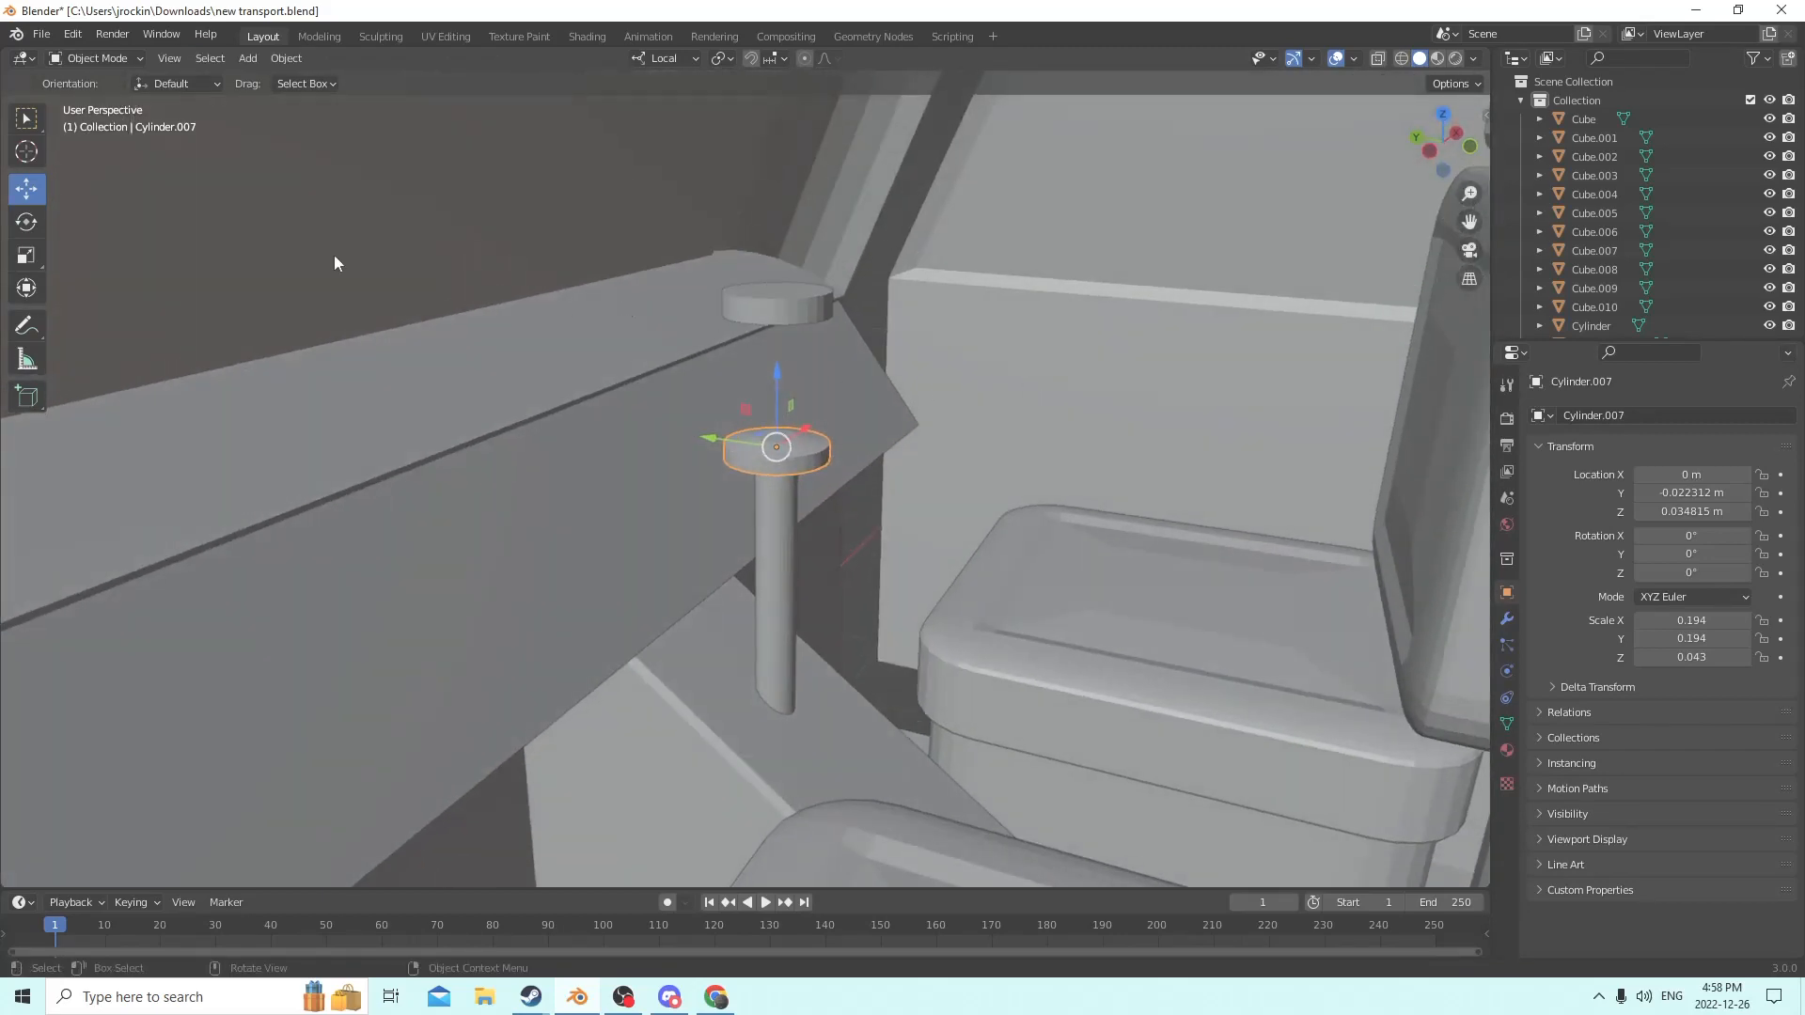
Stretch the beveled lower disc on the shifter shaft along Z to a Z scale of about 0.134.
left_click(26, 255)
left_click_drag(774, 381, 779, 216)
key("Tab")
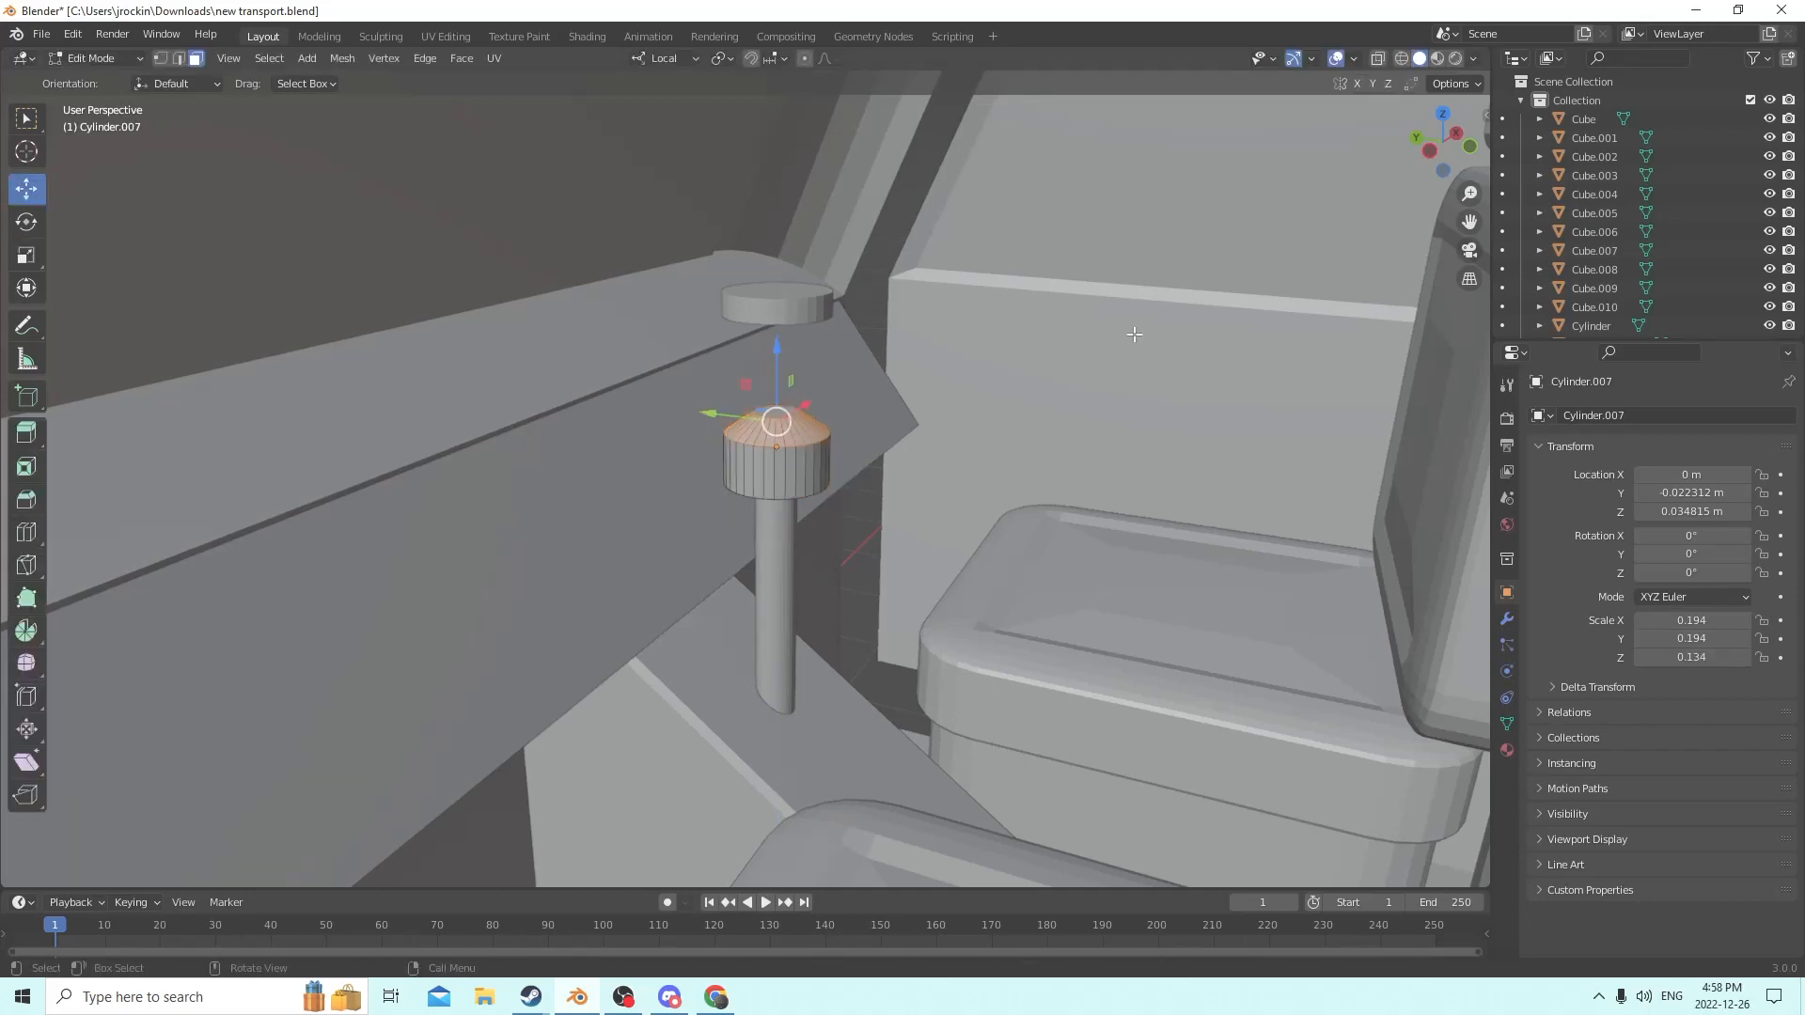
key("Tab")
Shrink the shifter knob uniformly by a factor of about 0.743.
key("s")
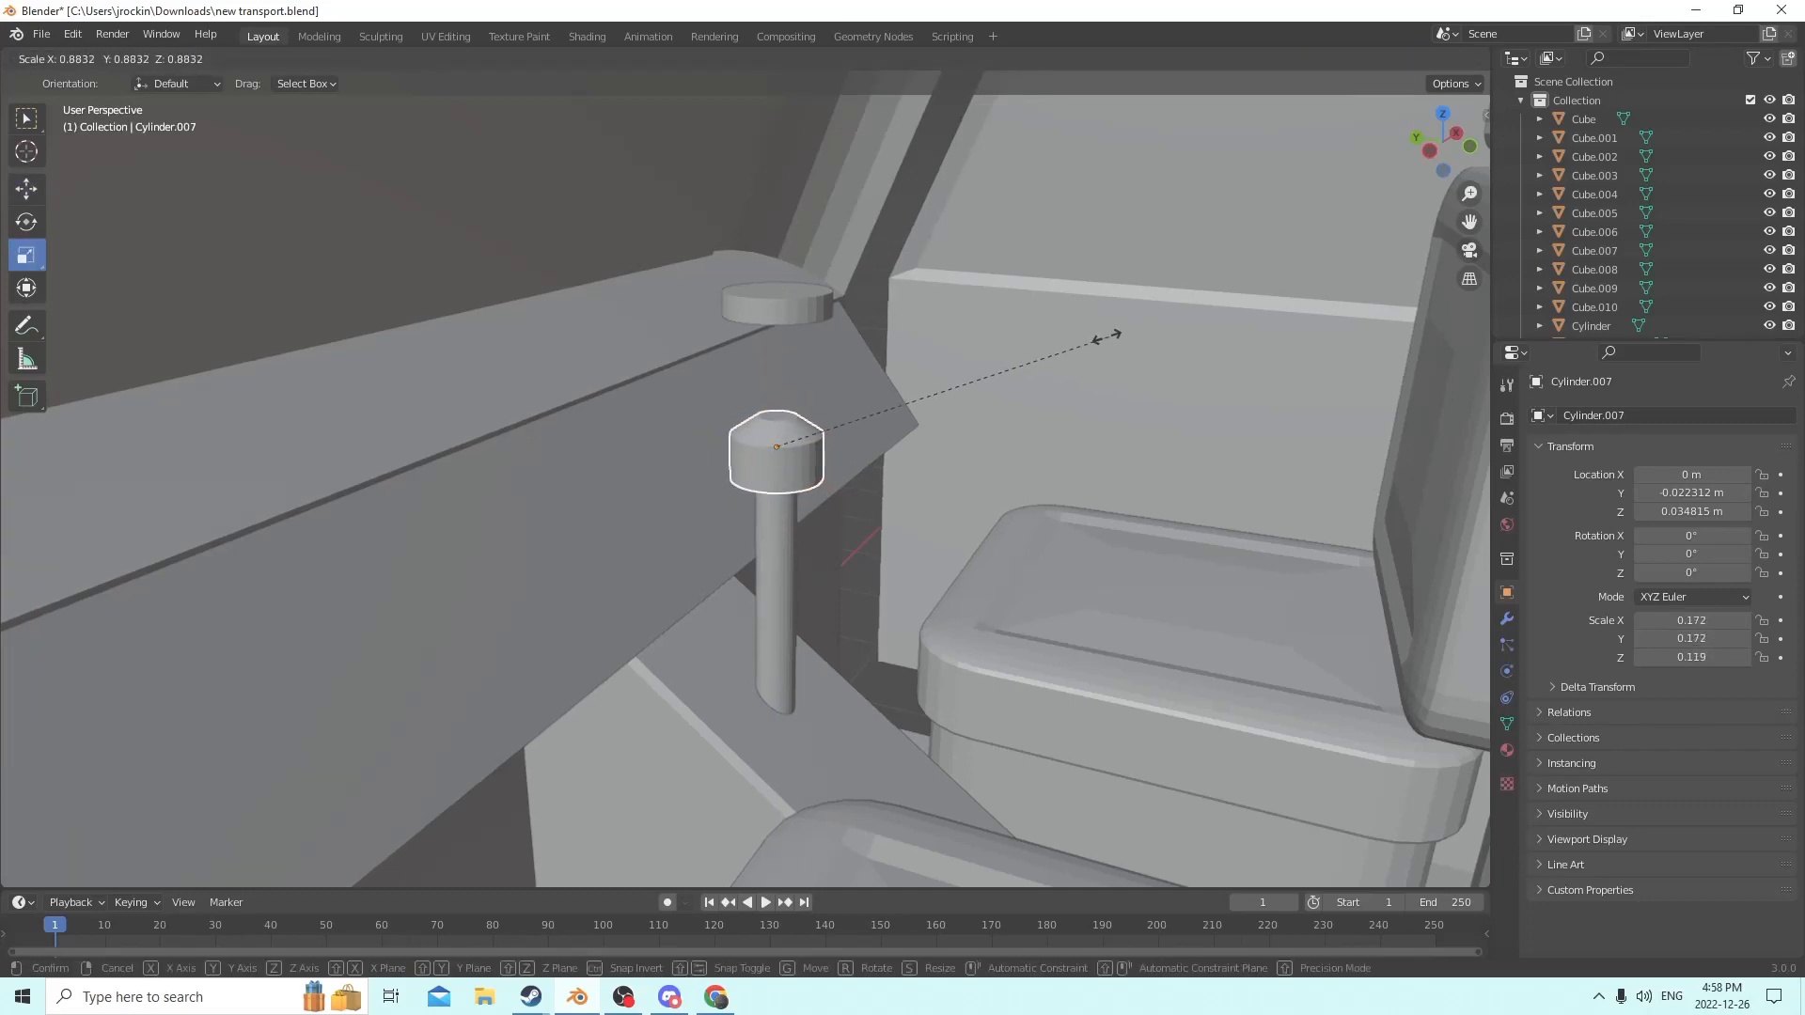
left_click(1053, 344)
middle_click_drag(1053, 346, 981, 361)
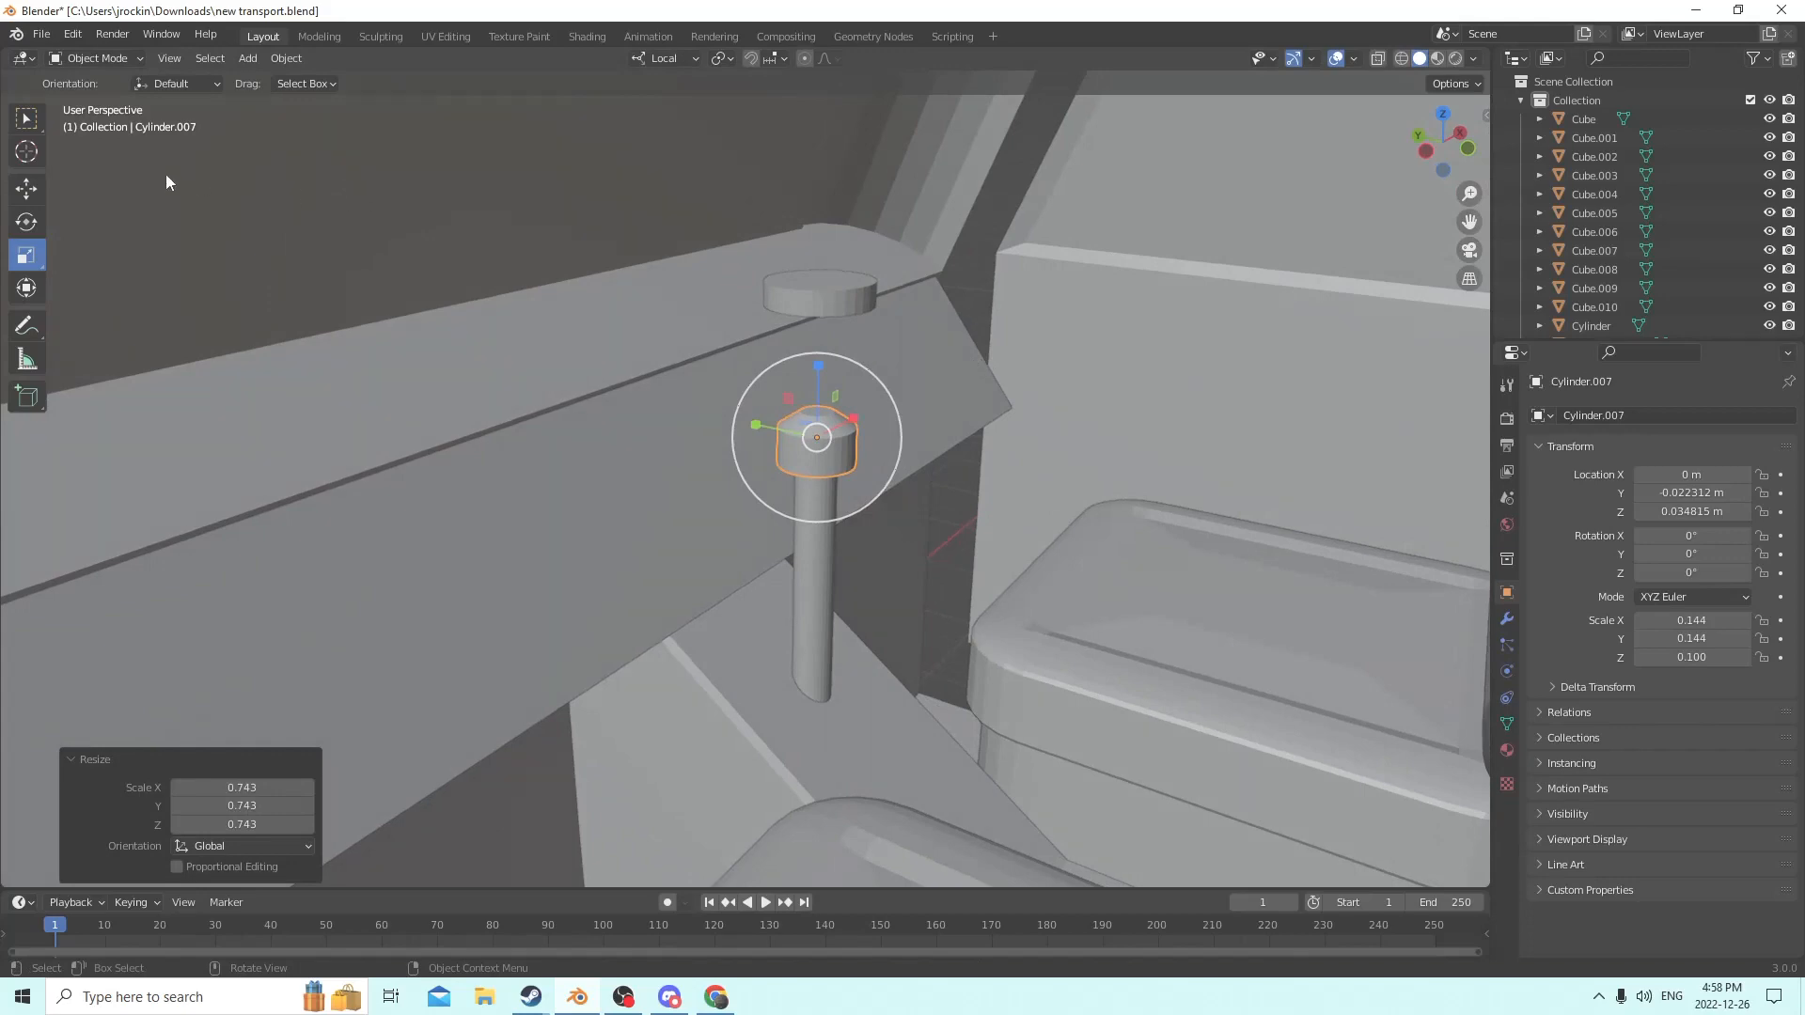
left_click(27, 189)
middle_click_drag(507, 376, 663, 426)
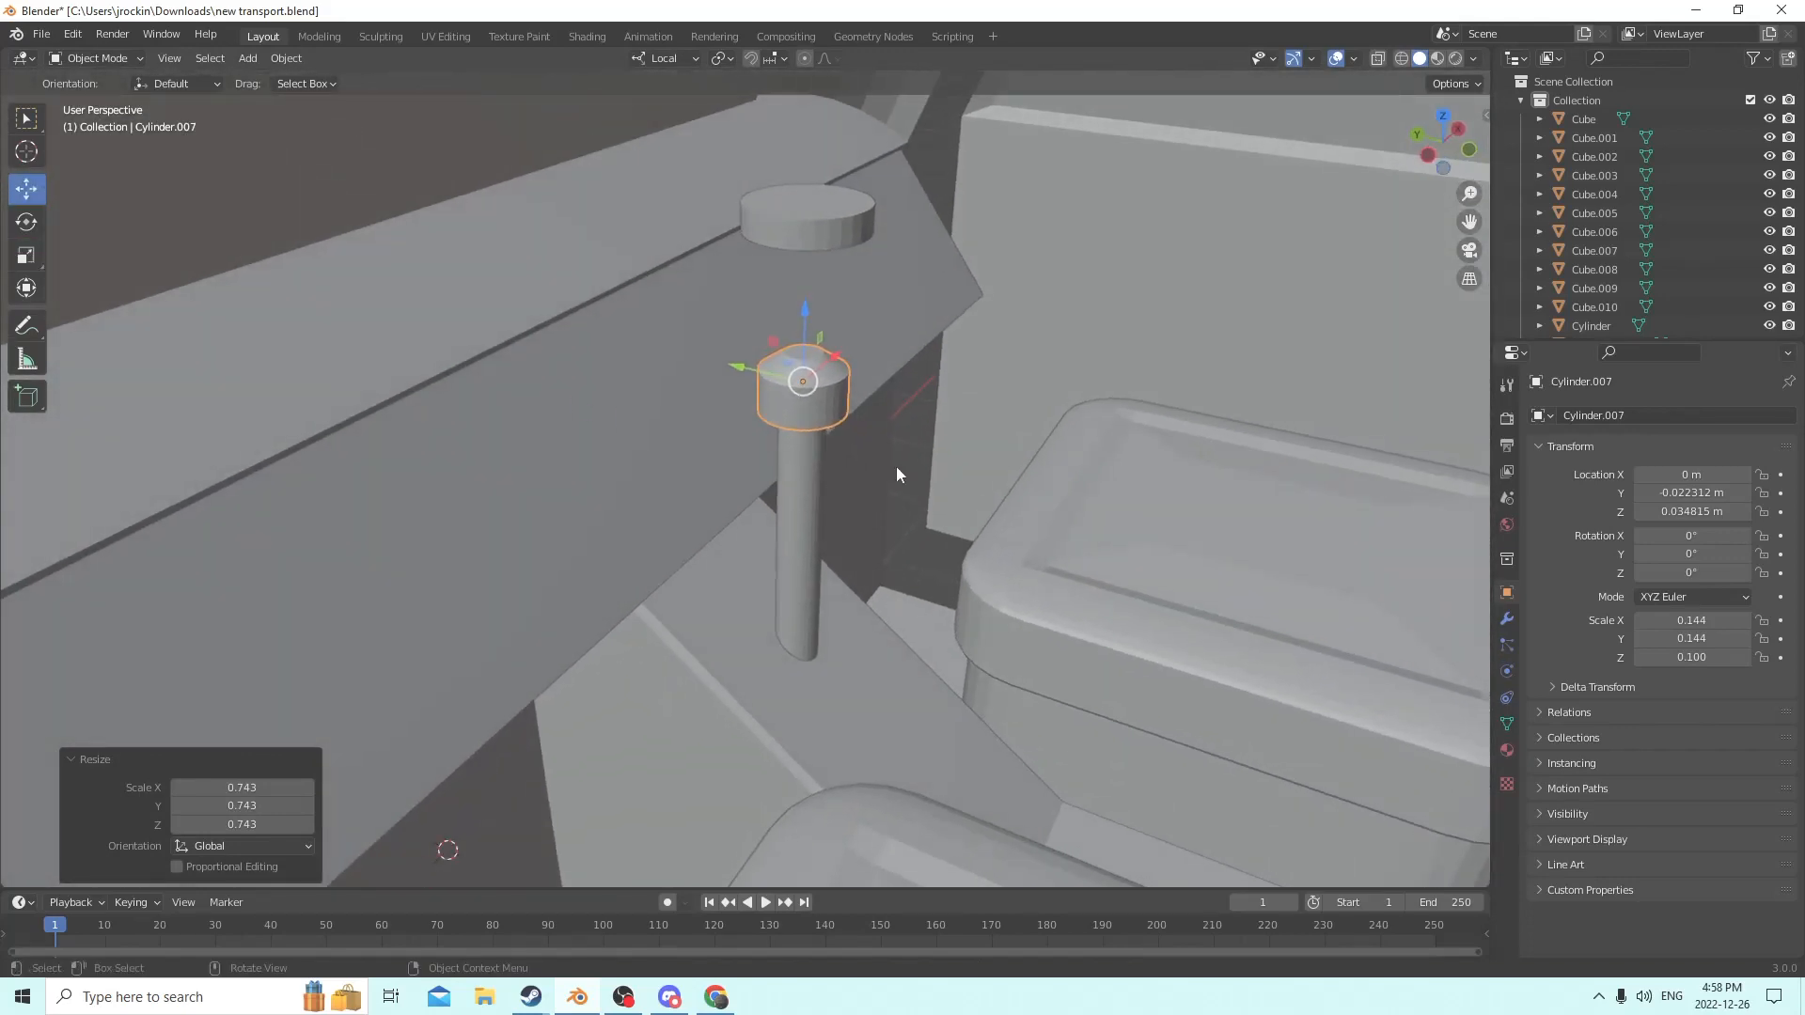
Enlarge the upper disc above the shifter uniformly by a factor of about 2.66.
left_click(791, 213)
middle_click_drag(792, 212, 780, 425)
left_click(784, 399)
left_click(793, 252)
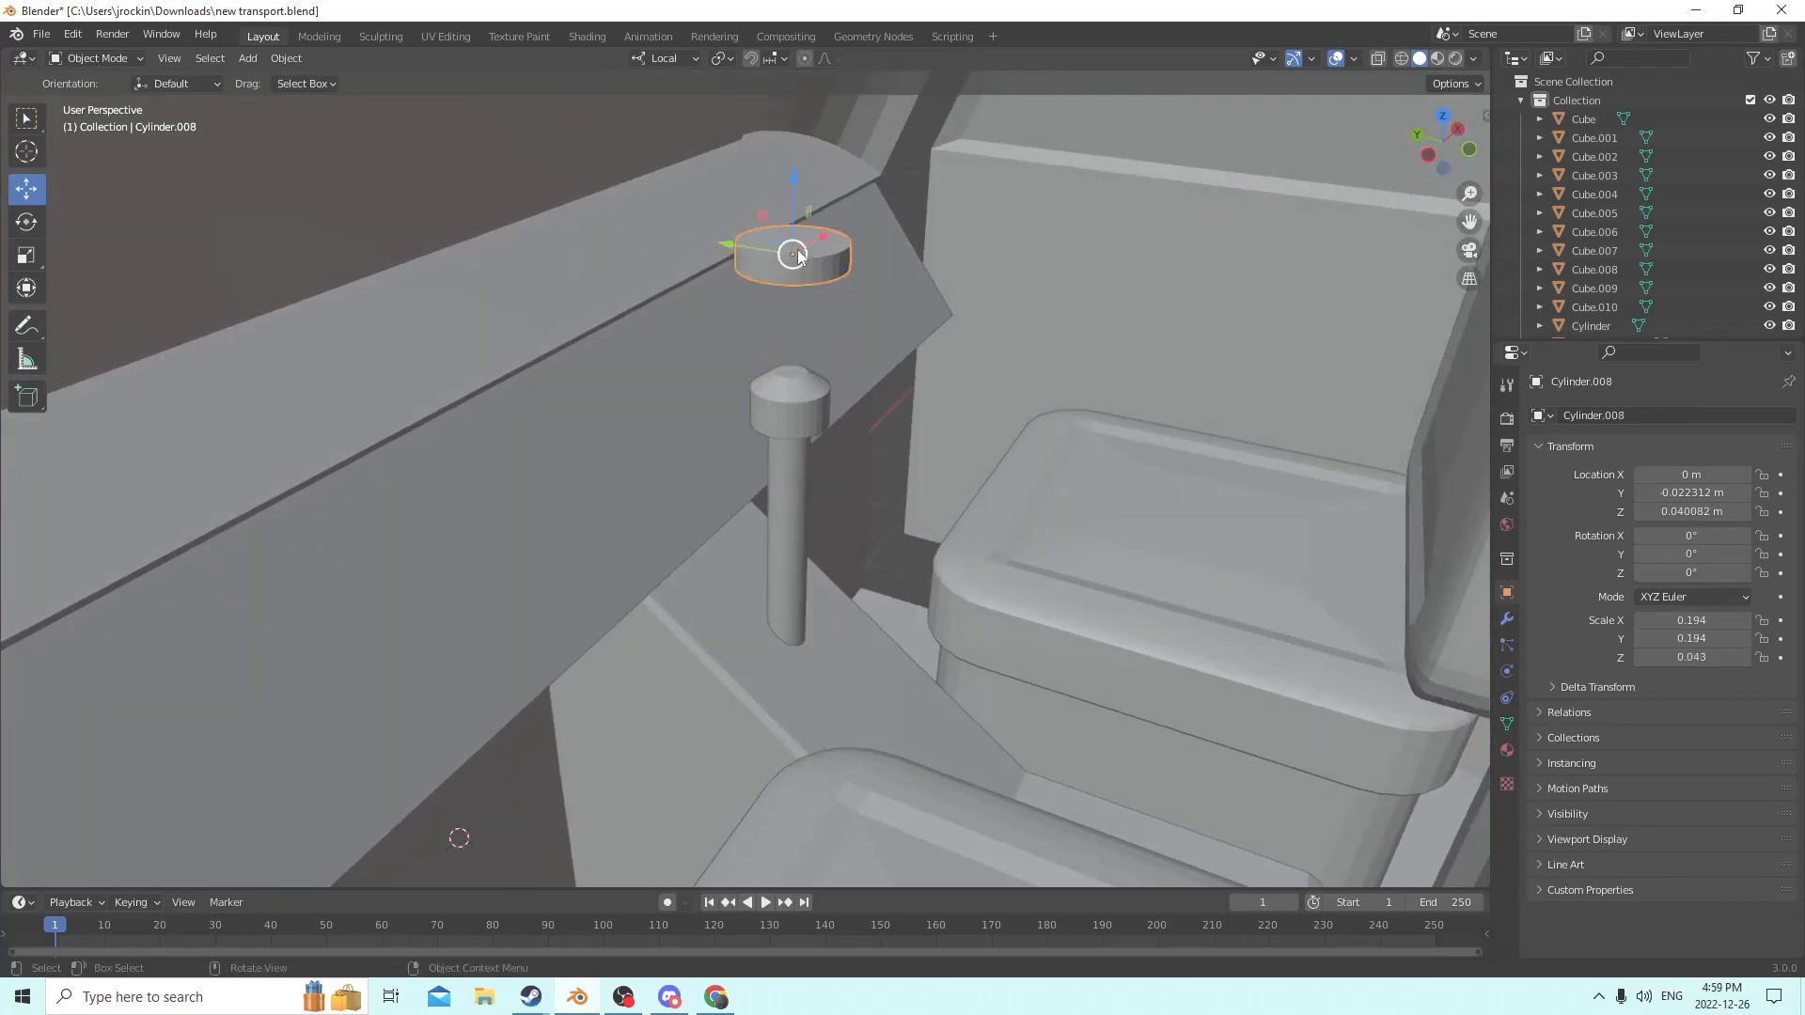
middle_click_drag(794, 250, 893, 321)
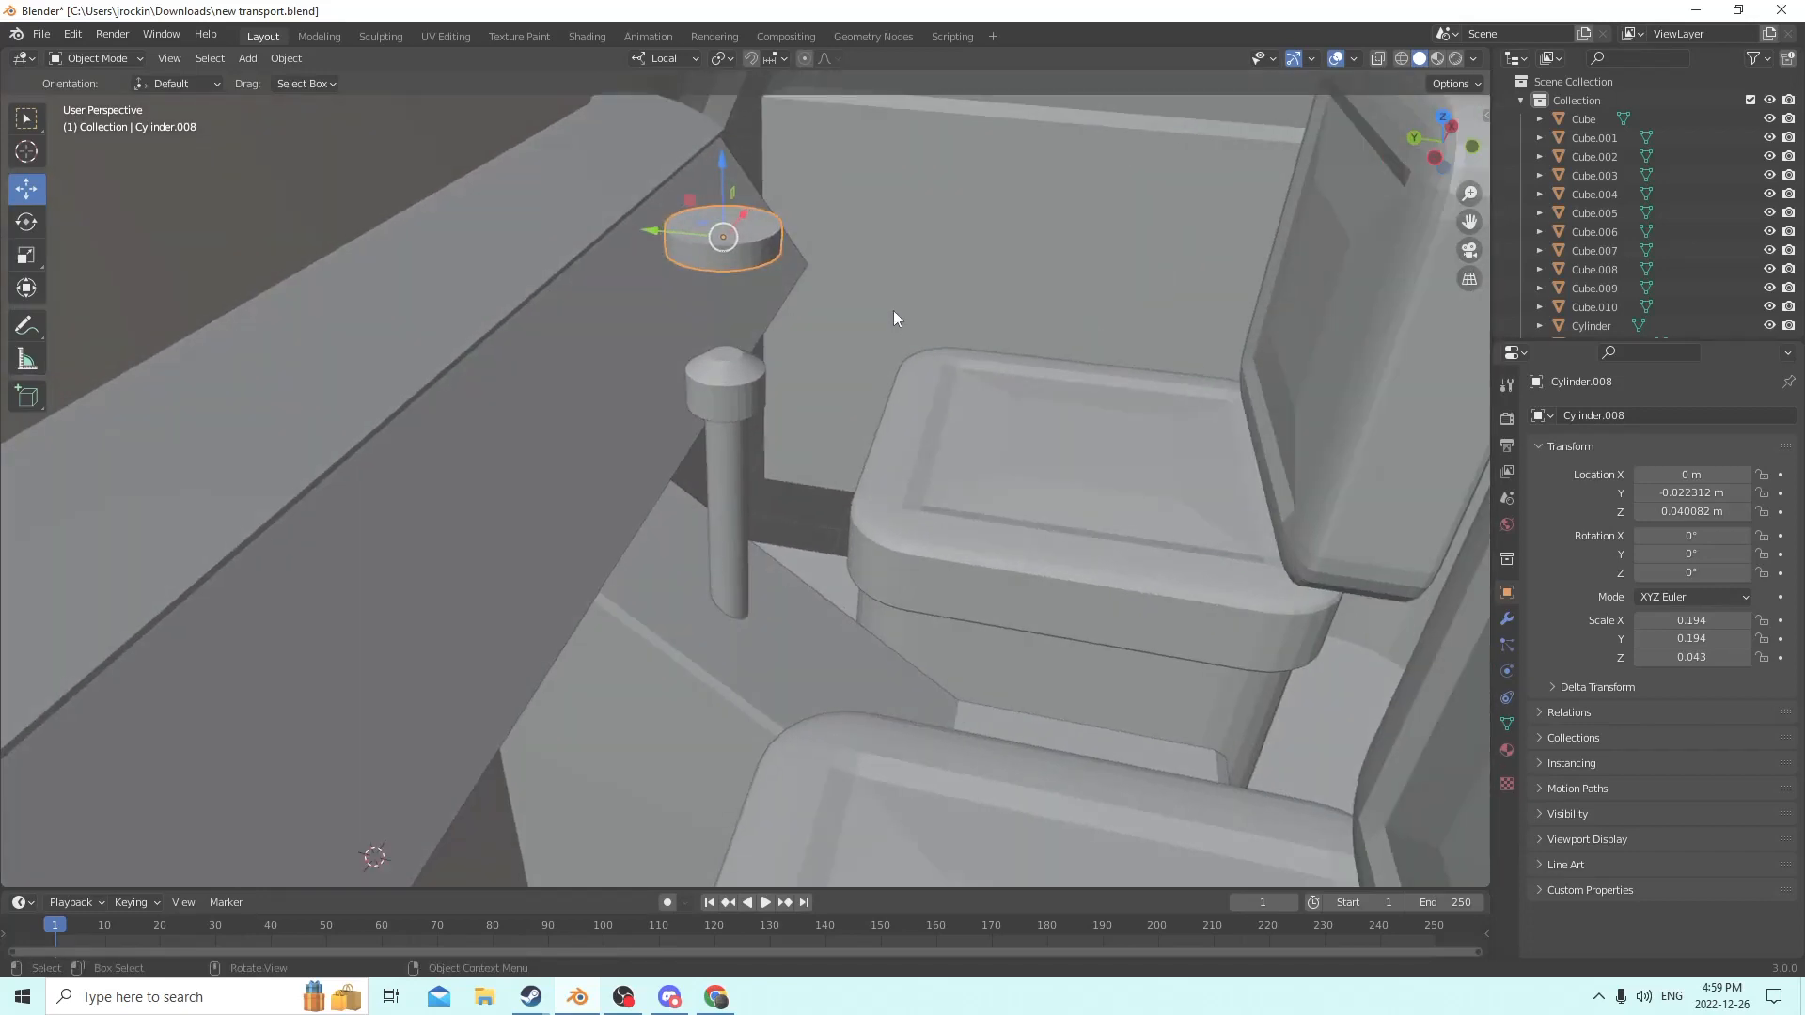
key("s")
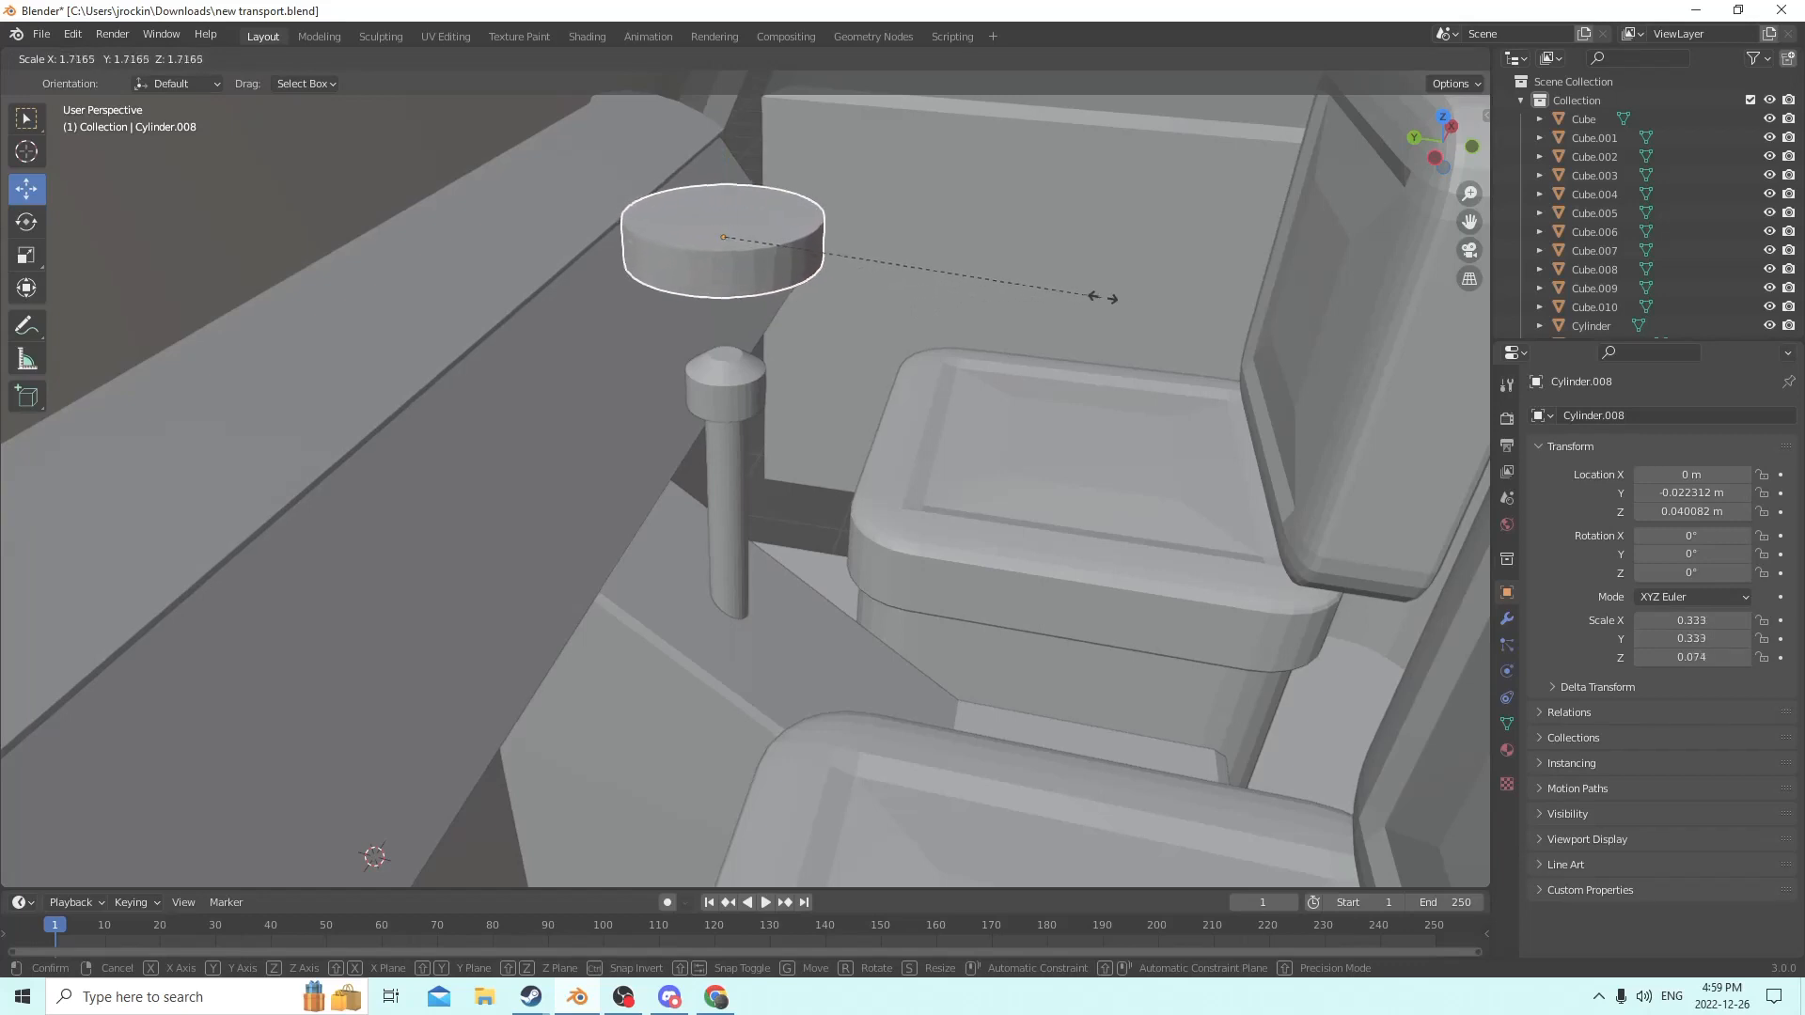
left_click(1288, 277)
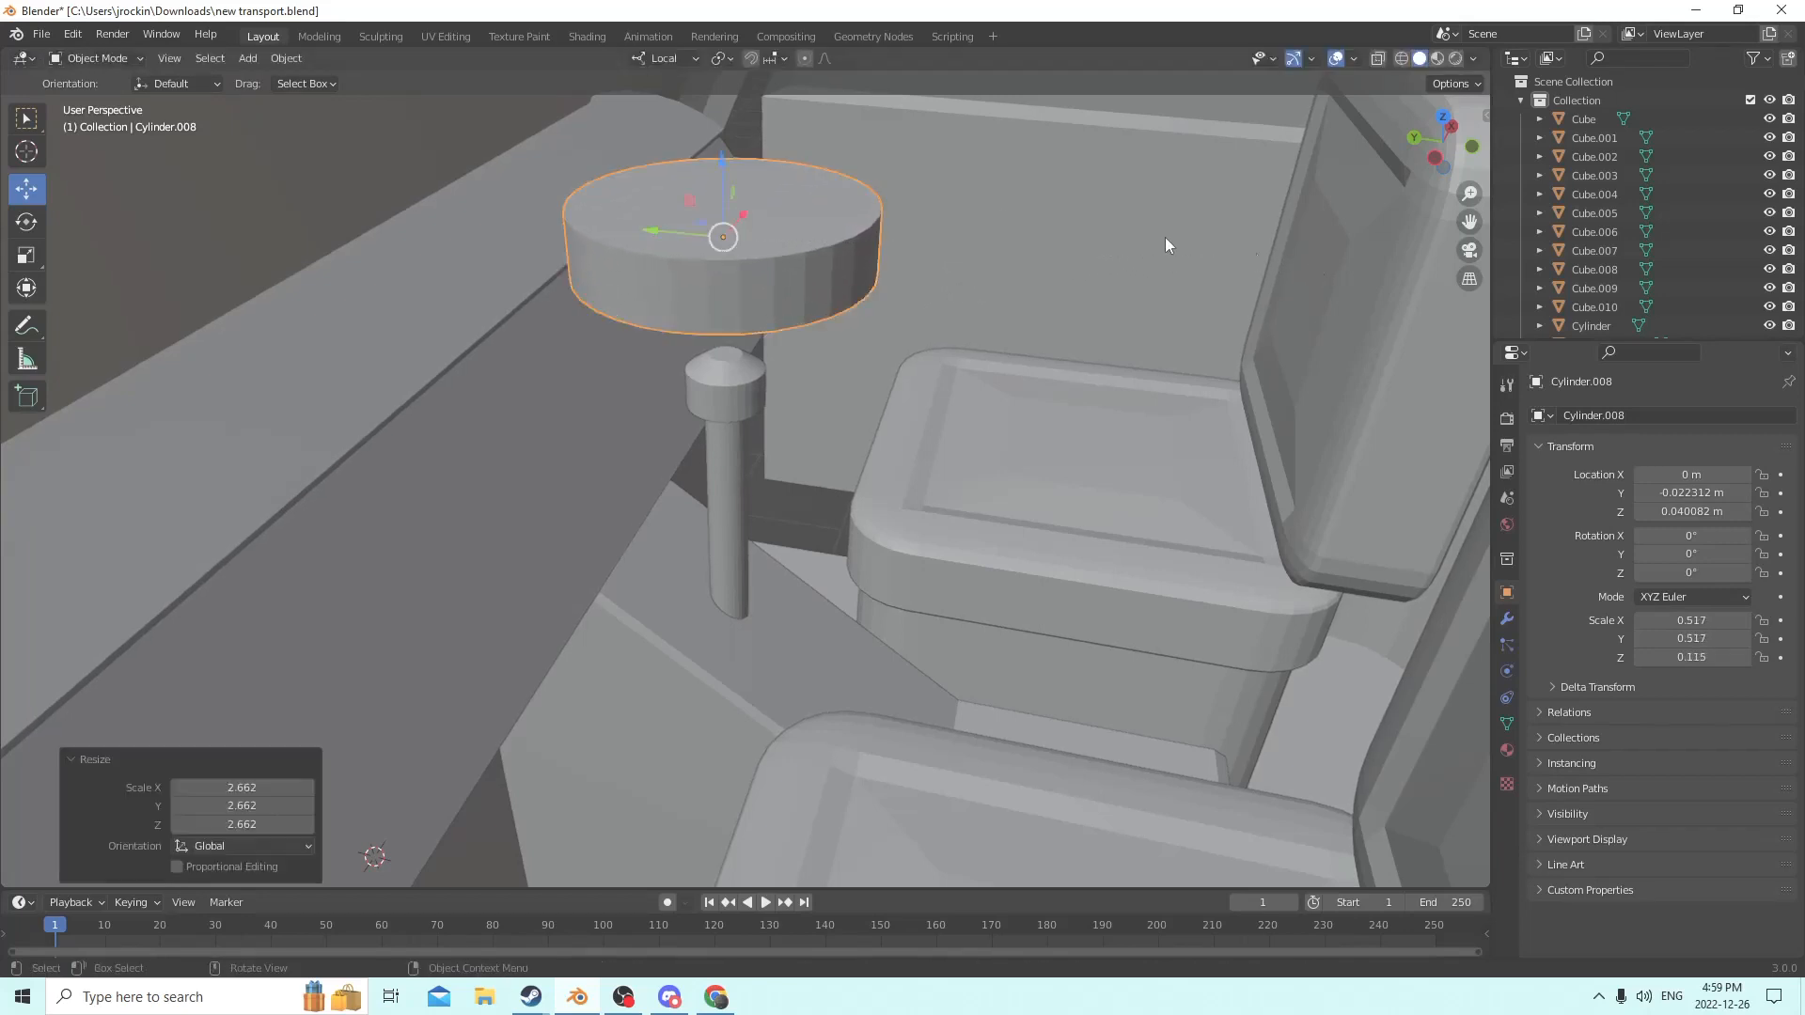
Flatten the enlarged upper disc along Z to a Z scale of about 0.039.
left_click(36, 252)
left_click_drag(712, 160, 730, 212)
right_click(717, 173)
Select the top and bottom faces of the enlarged disc in Edit Mode and try a bevel on them.
middle_click_drag(730, 212, 855, 116)
key("Tab")
left_click(761, 280)
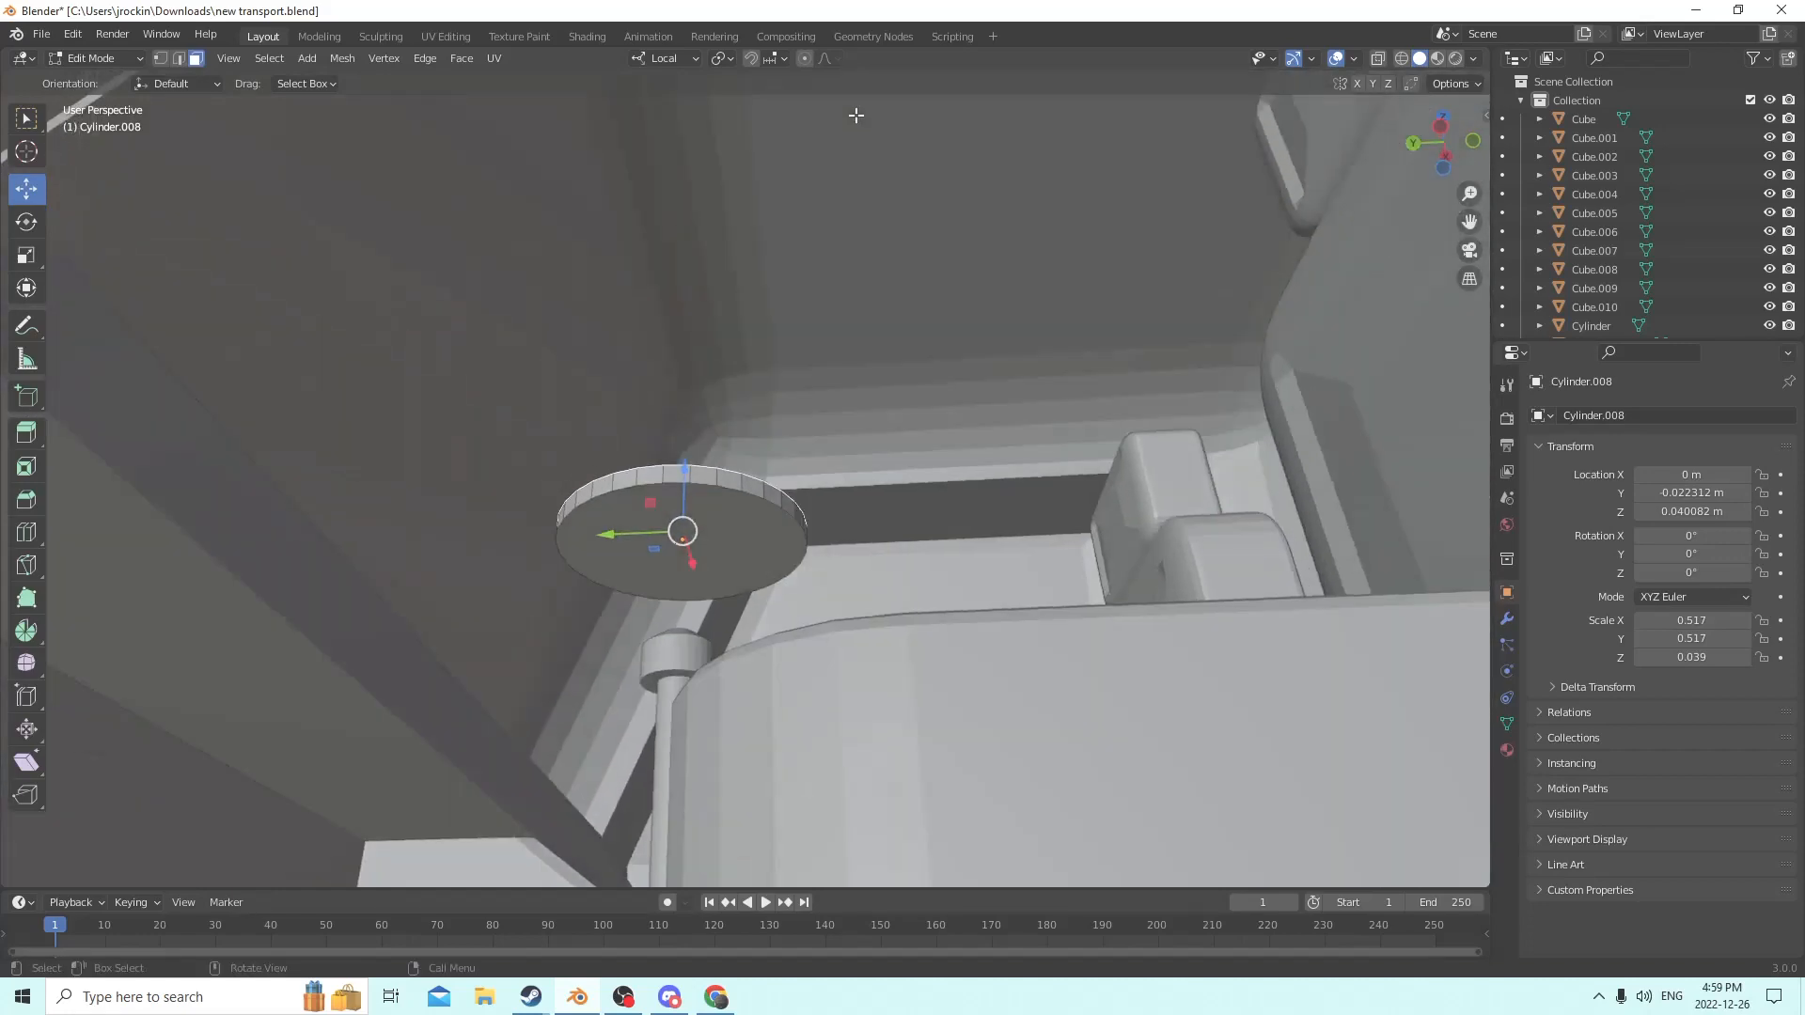
left_click(720, 502, "shift")
middle_click_drag(720, 502, 1092, 461)
key("ctrl+b")
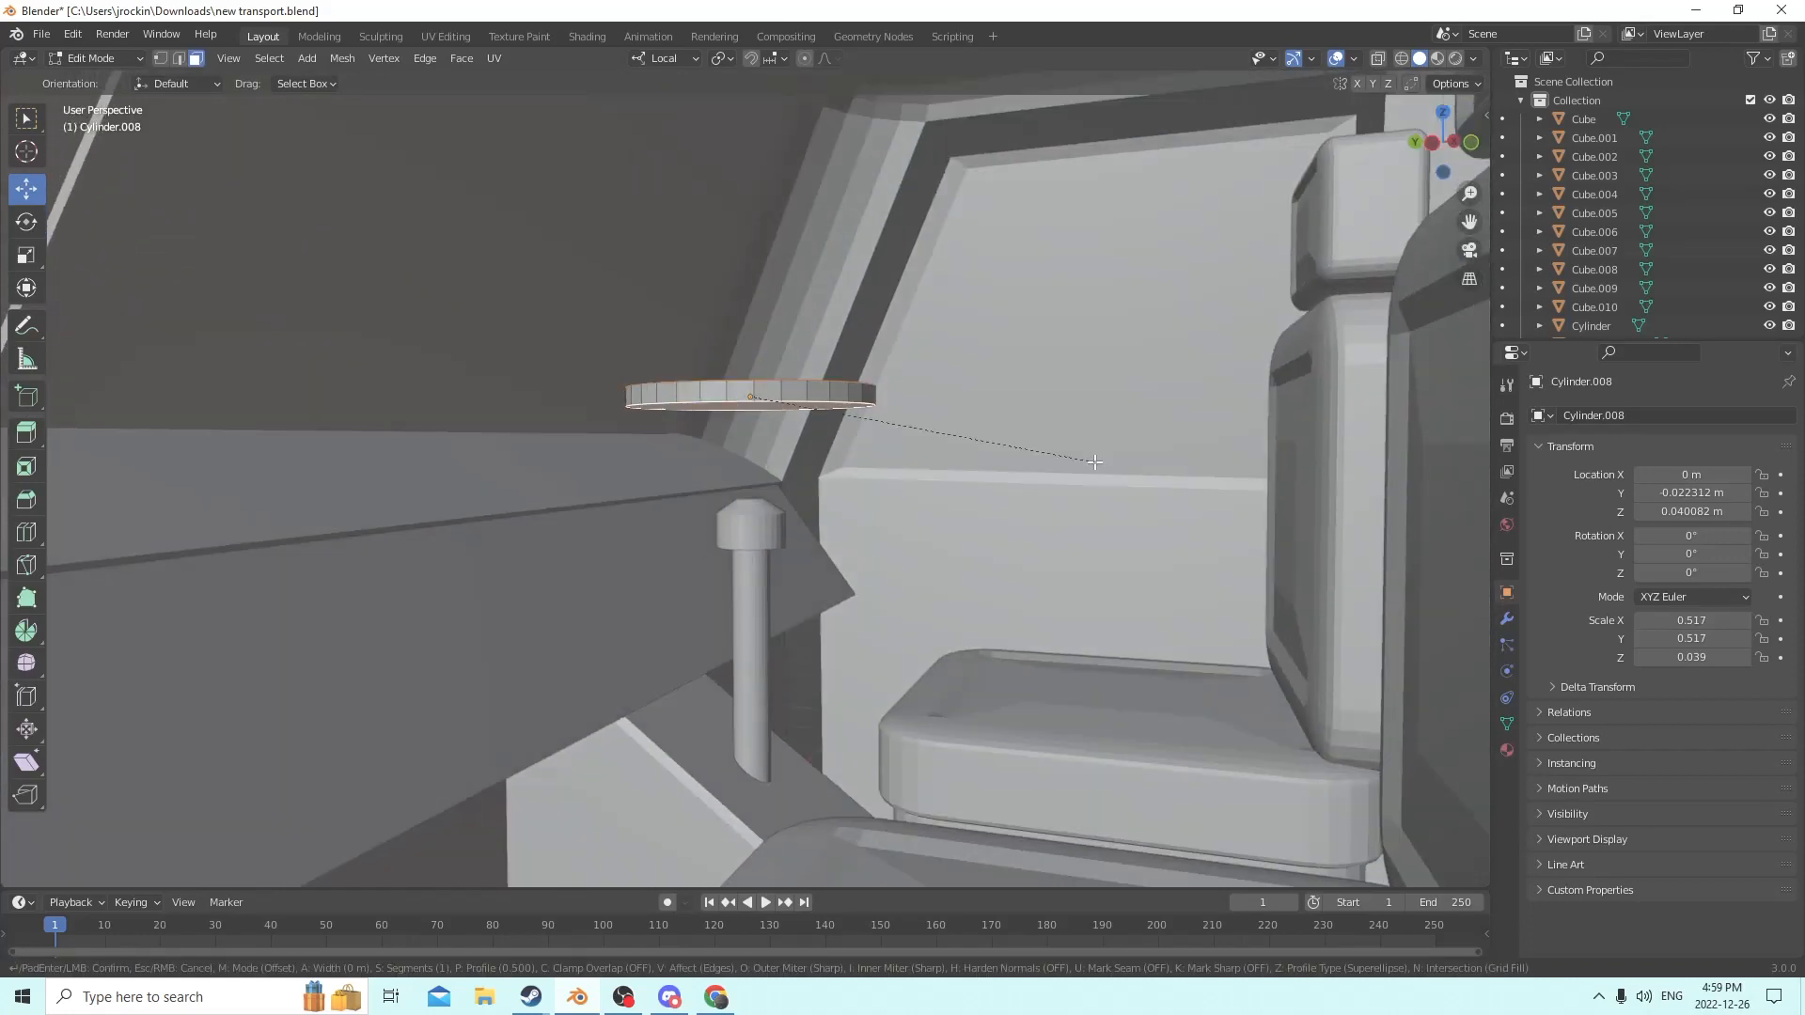
right_click(1162, 458)
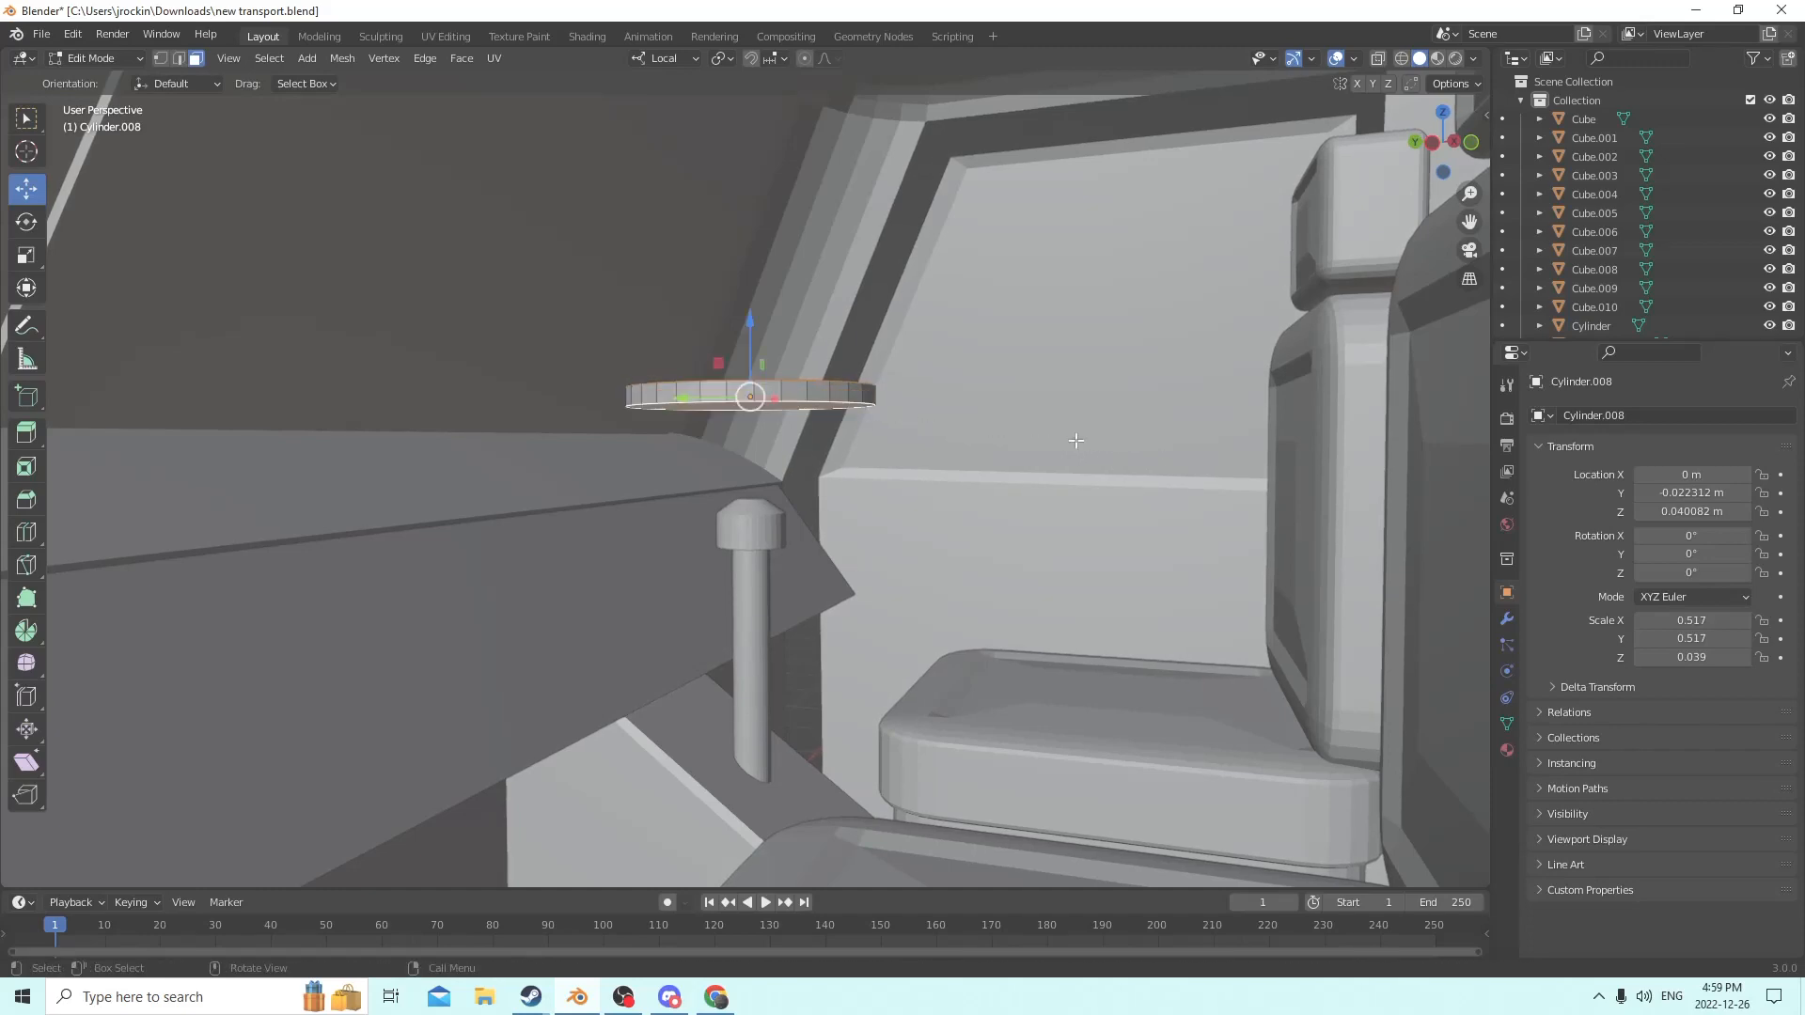
Bevel the disc's top and bottom faces with a width of about 0.0021 m and one segment.
middle_click_drag(1077, 440, 1031, 512)
middle_click_drag(979, 401, 932, 391)
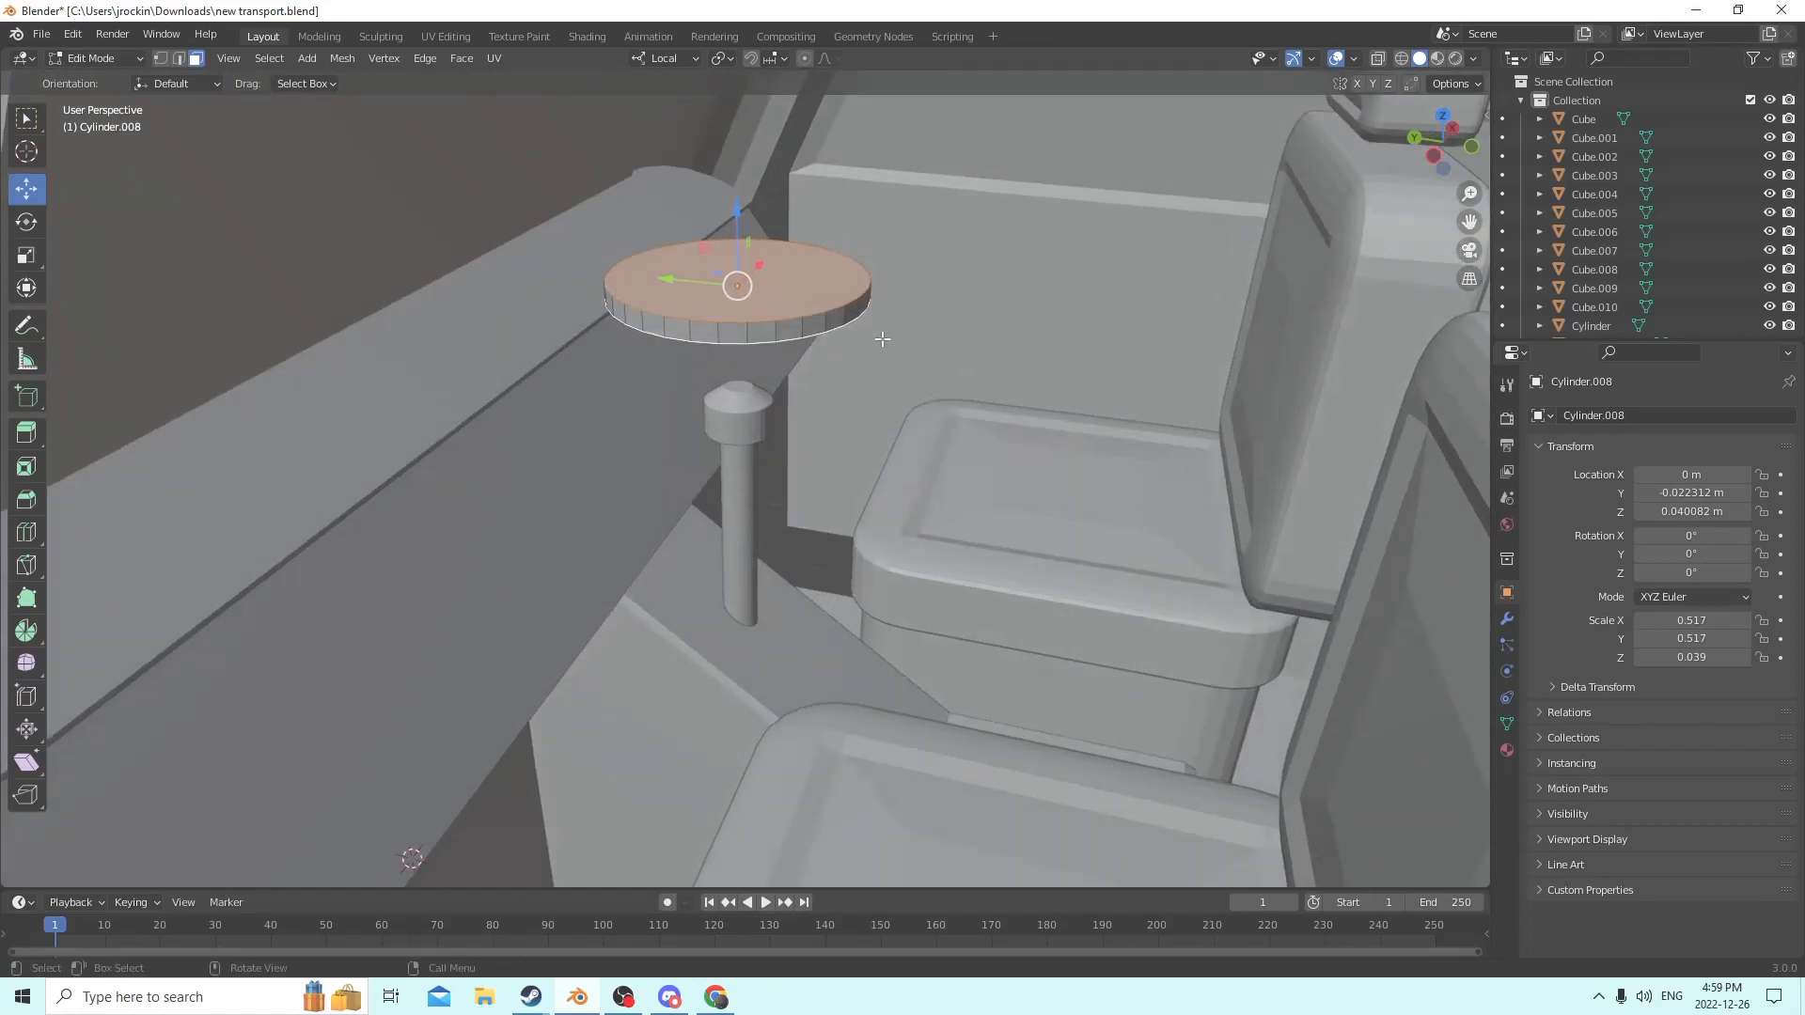
key("ctrl+b")
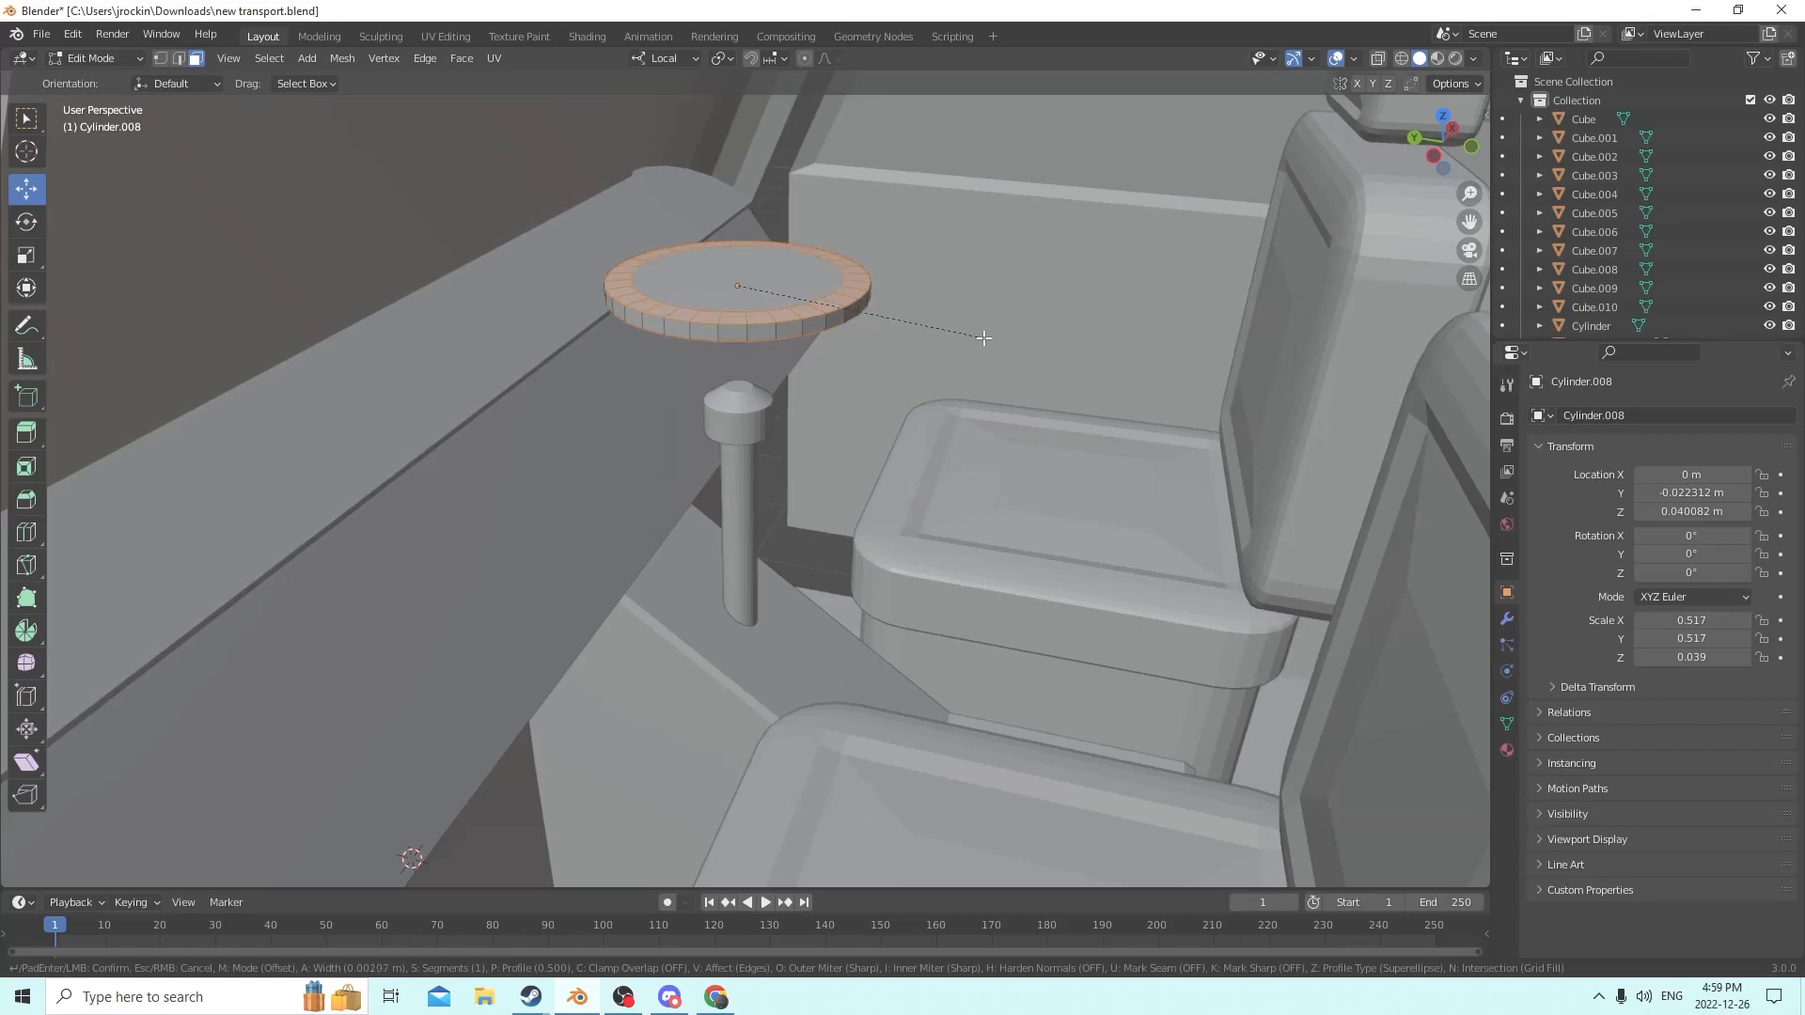
left_click(983, 338)
middle_click_drag(972, 303, 1267, 454)
middle_click_drag(1081, 276, 1172, 273)
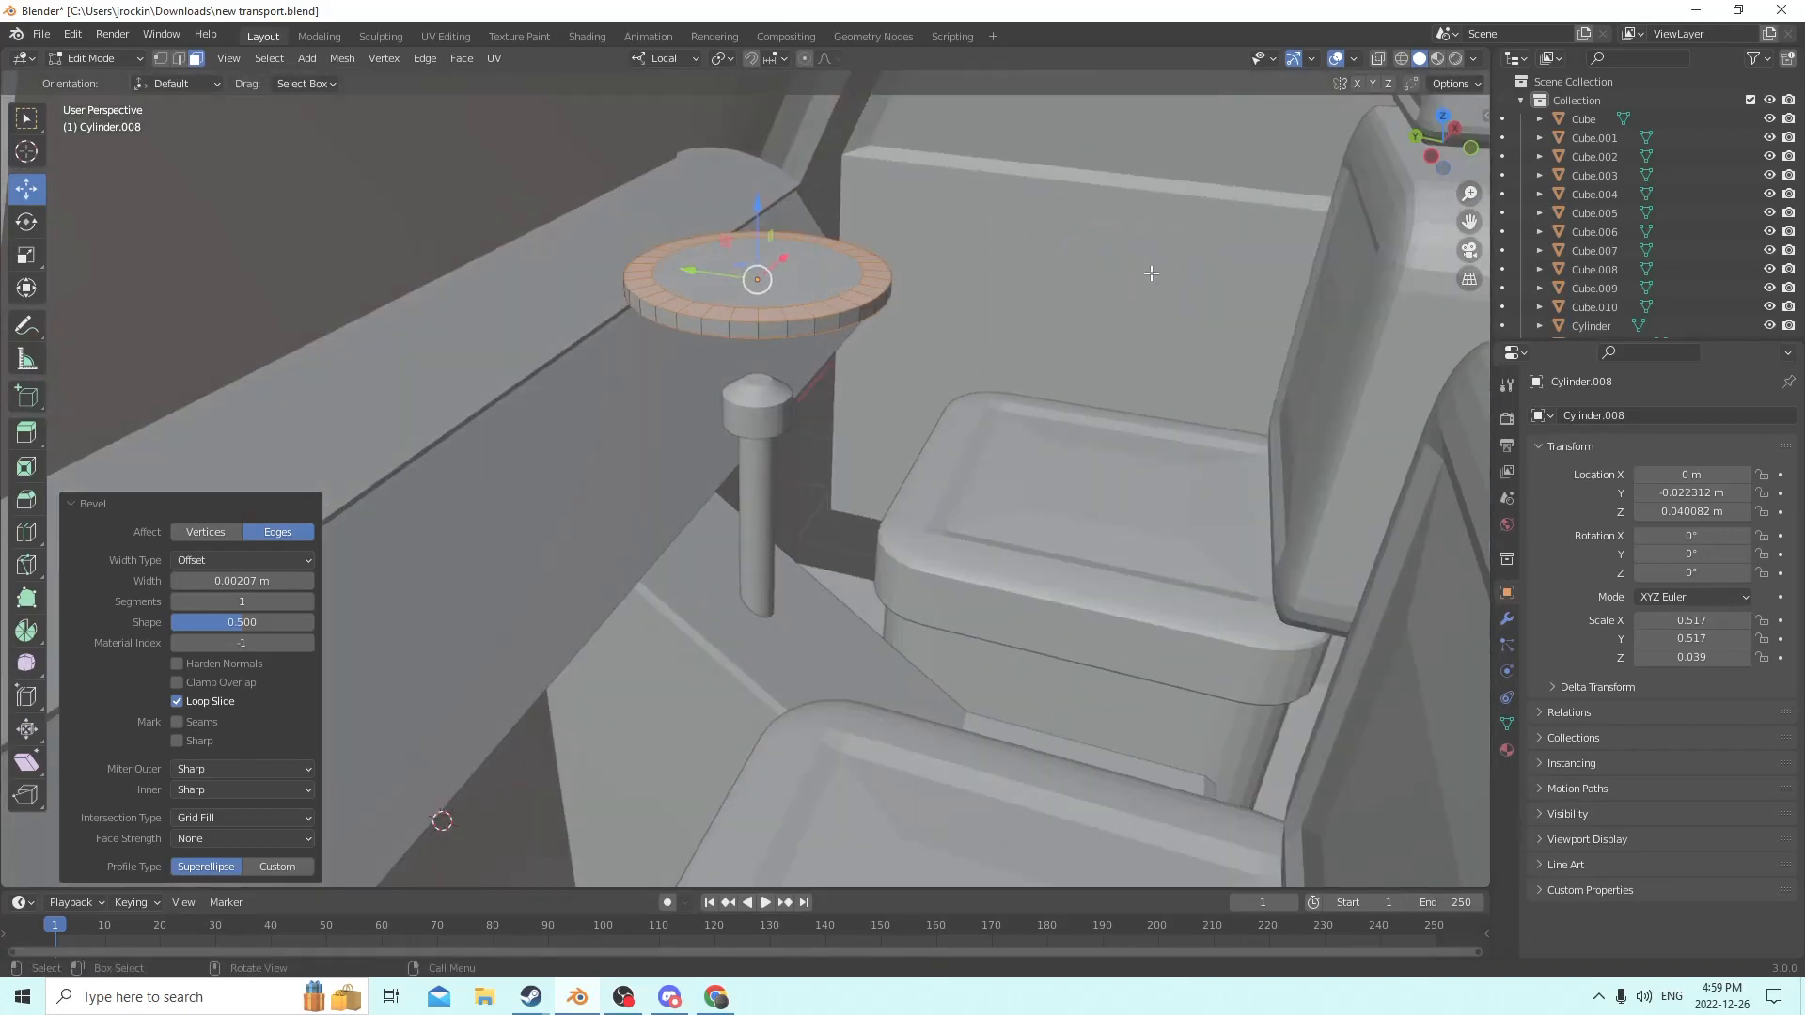
middle_click_drag(993, 256, 843, 495)
left_click(799, 500)
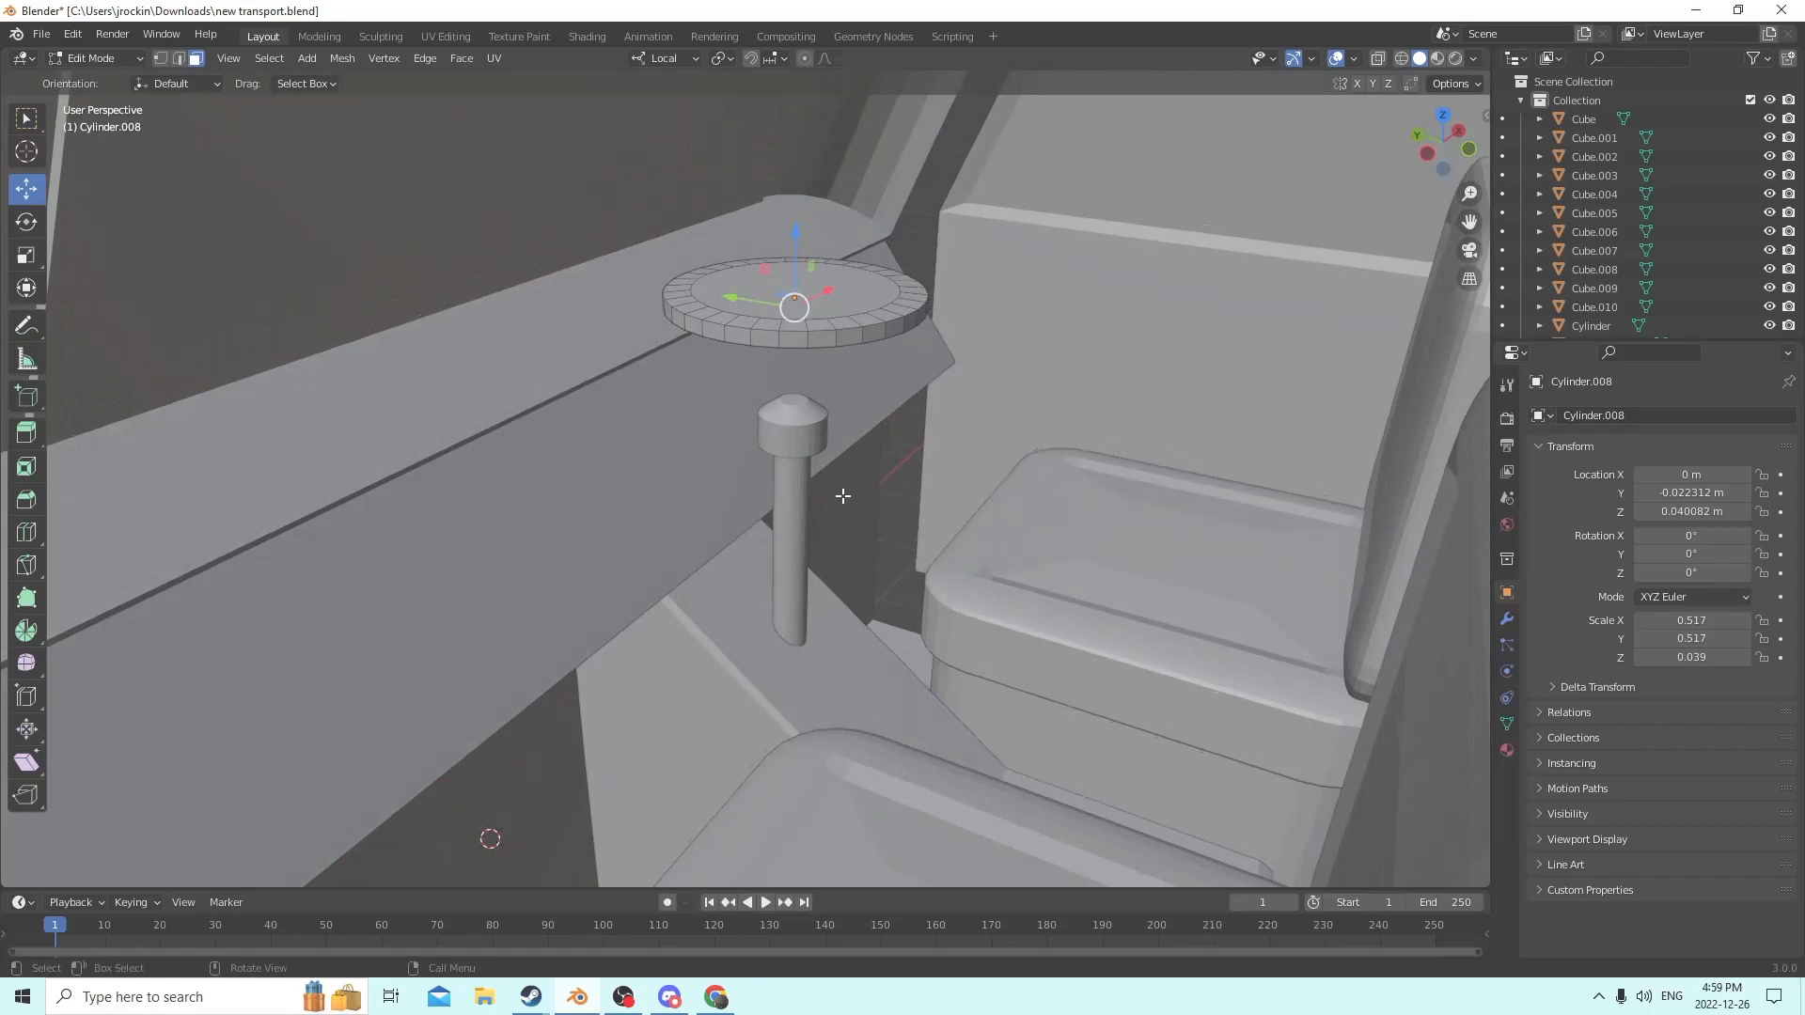
Undo the deselection and the bevel on the enlarged disc.
left_click(71, 33)
left_click(89, 52)
left_click(76, 36)
left_click(88, 51)
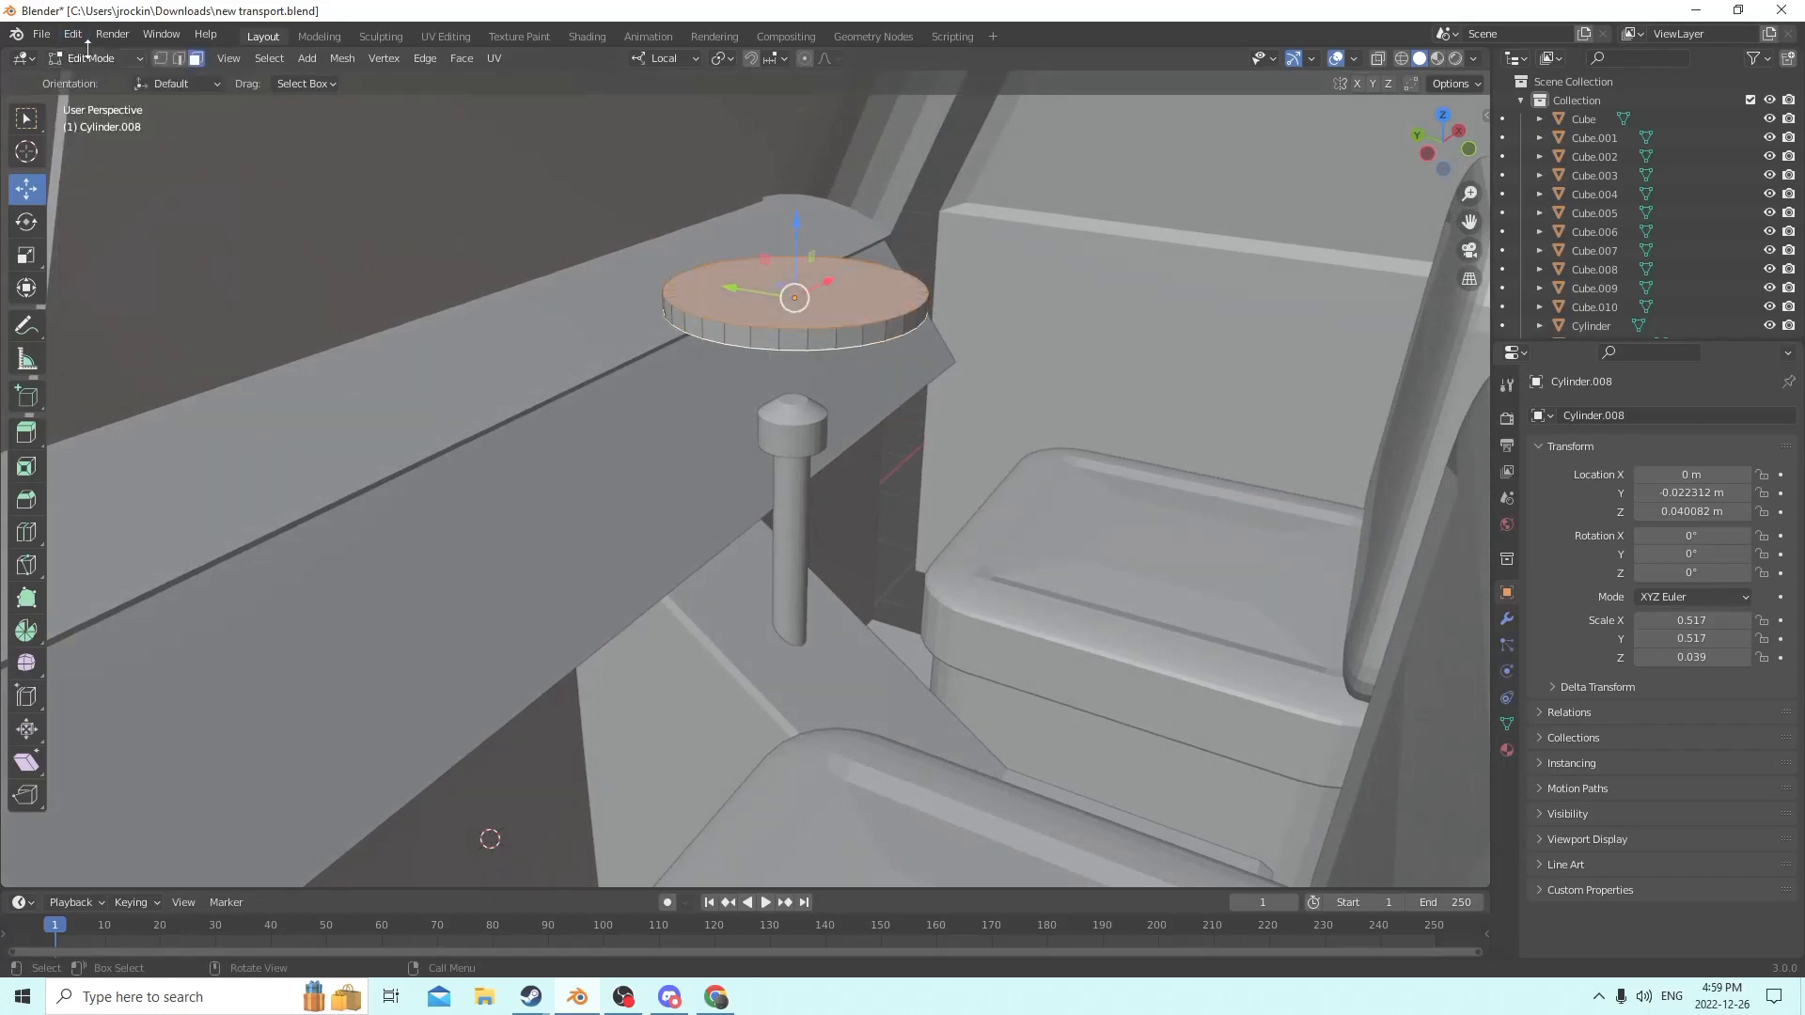
middle_click_drag(451, 212, 489, 252)
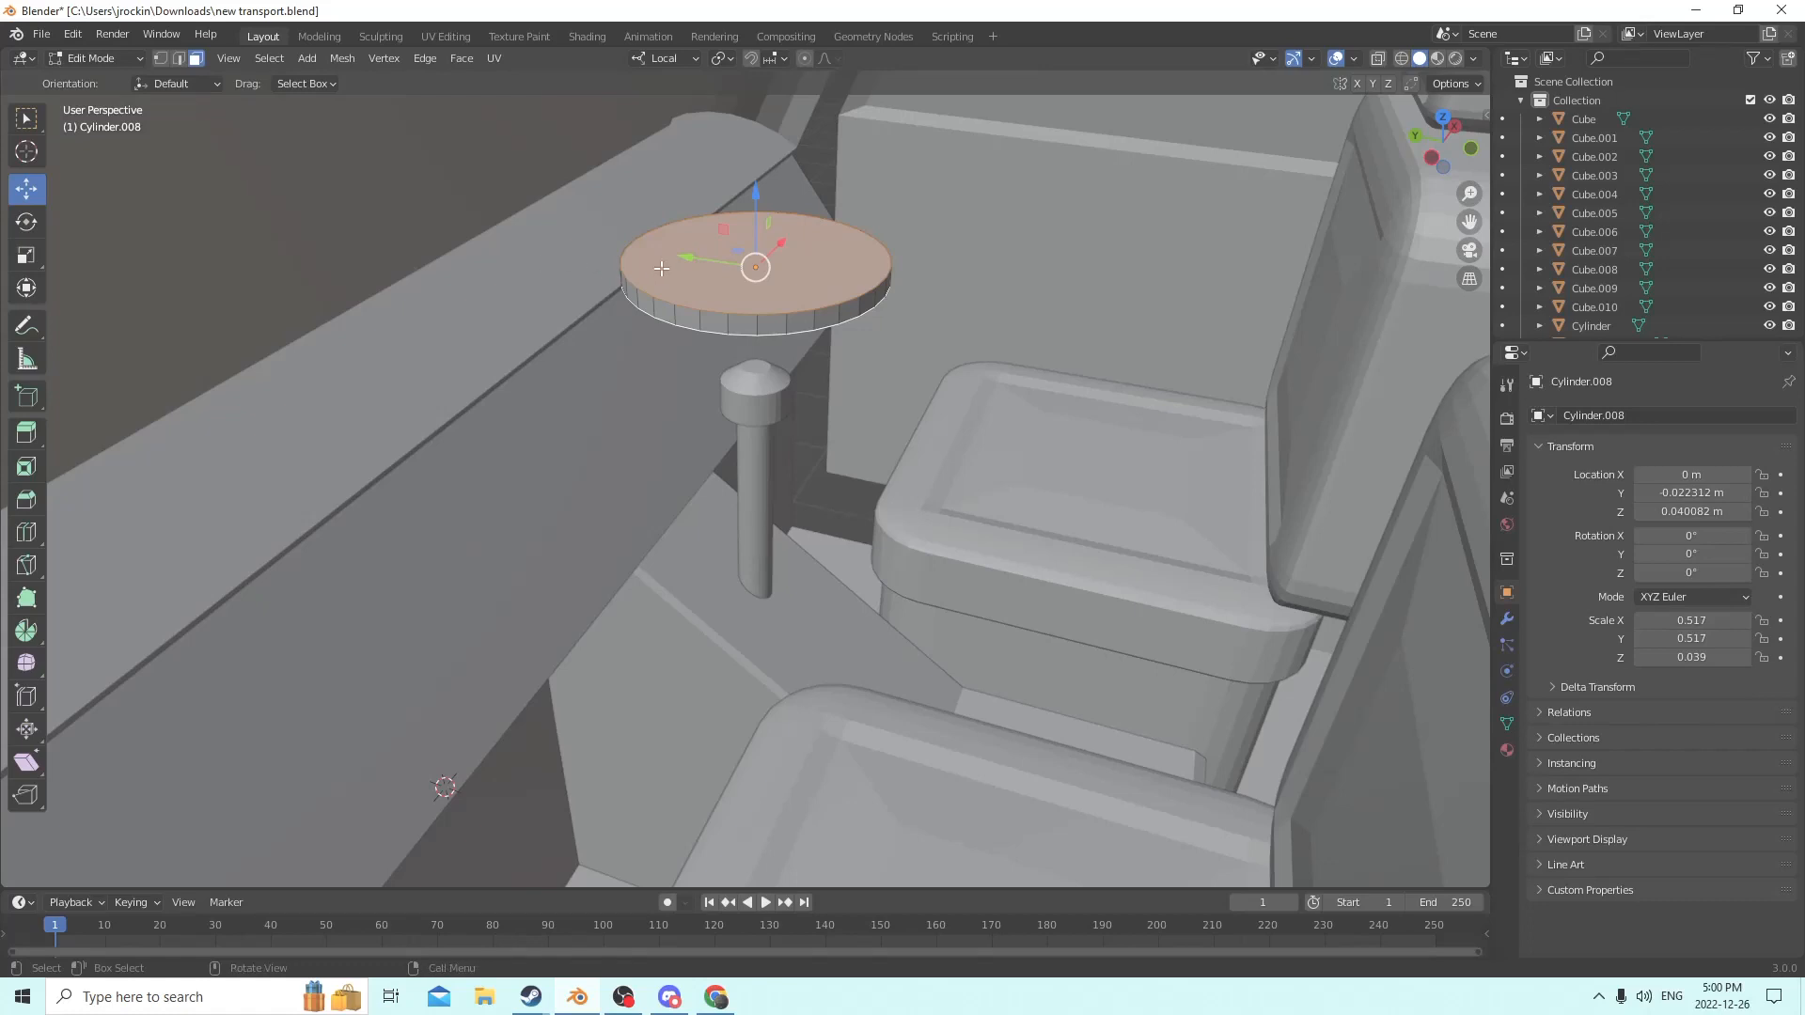
middle_click_drag(662, 268, 673, 229)
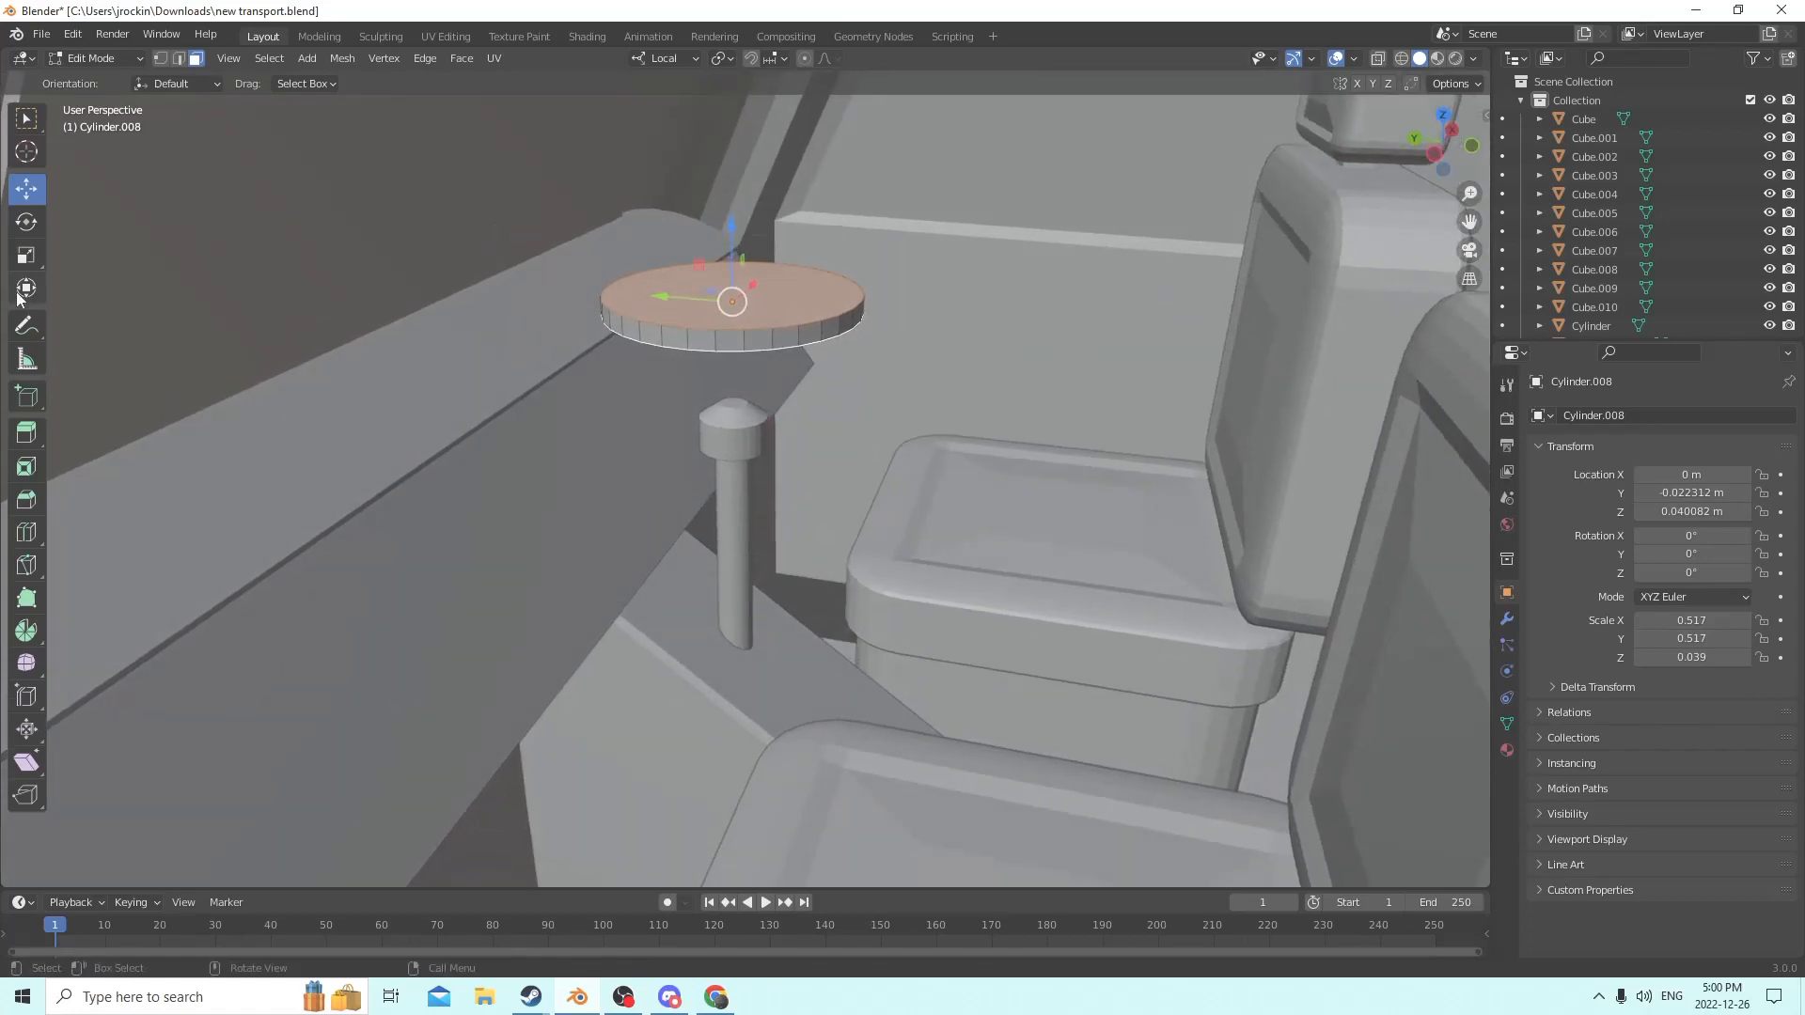
Scale the enlarged disc along its local Z axis in Object Mode to a Z scale of about 0.101.
left_click(27, 256)
middle_click_drag(489, 358, 778, 299)
key("Tab")
left_click_drag(788, 261, 793, 164)
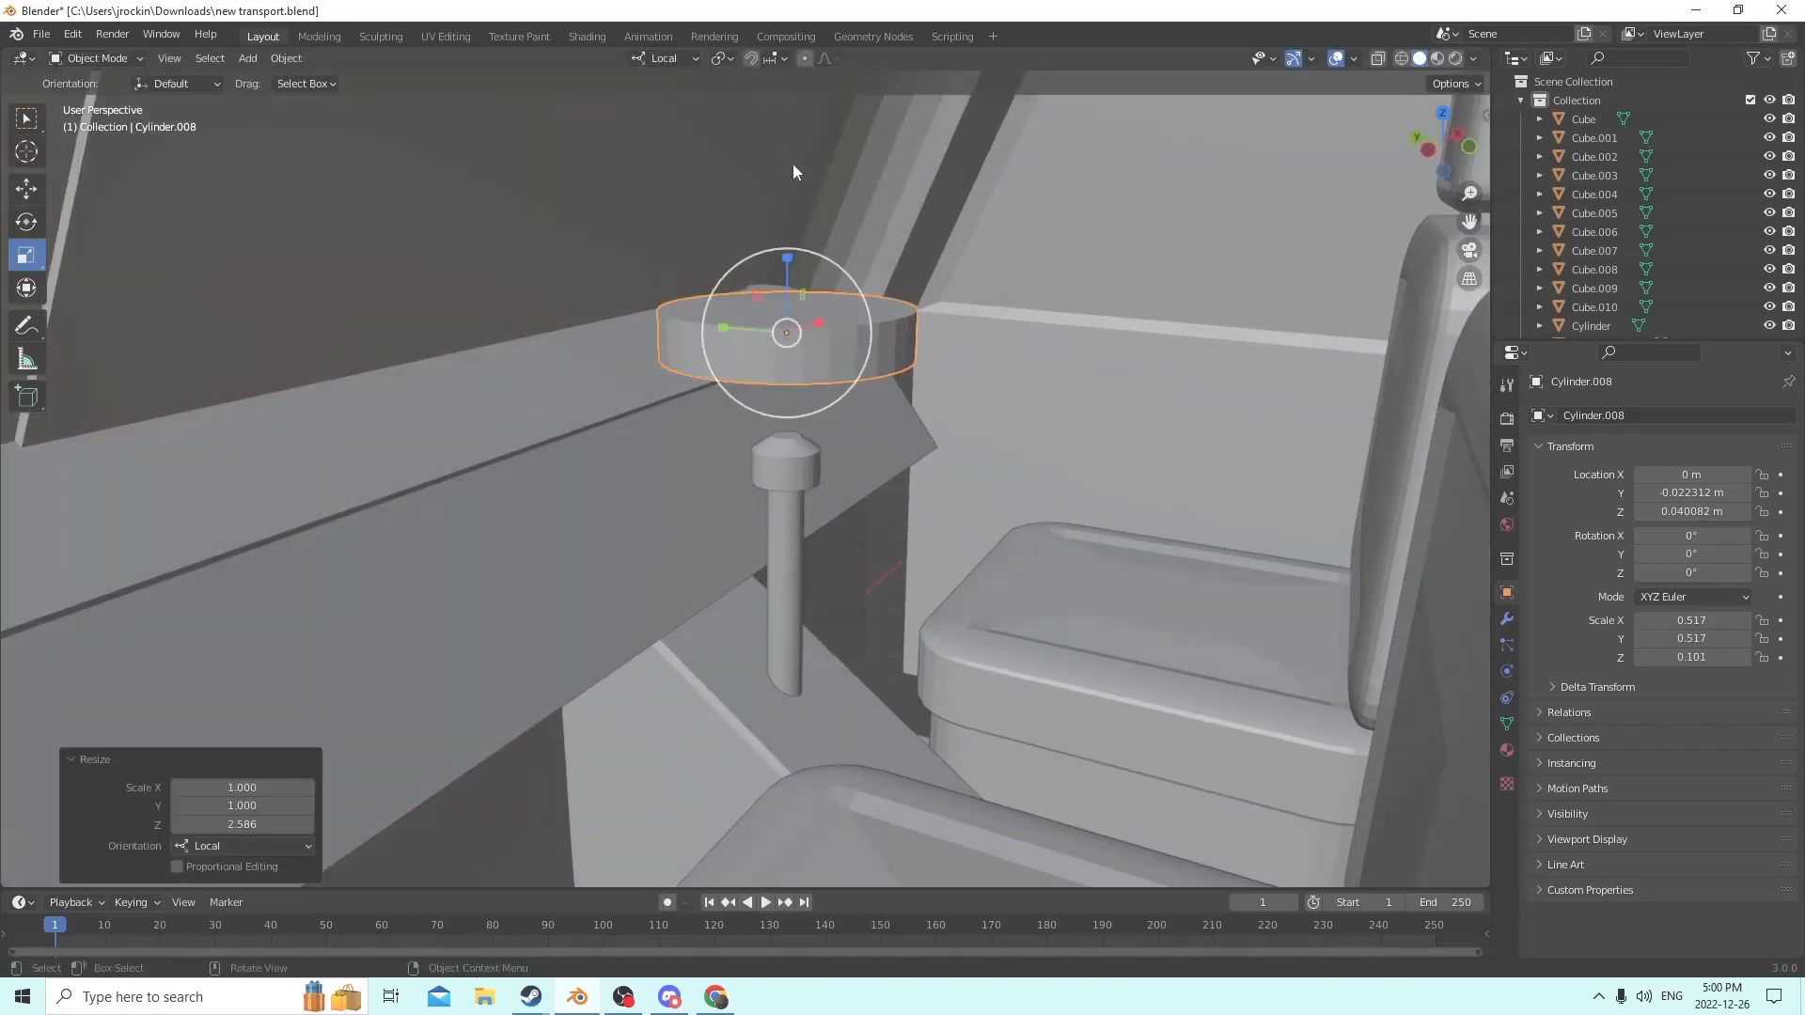
Bevel the disc's top and bottom faces with a width of about 0.0059 m and 6 segments.
key("Tab")
key("ctrl+b")
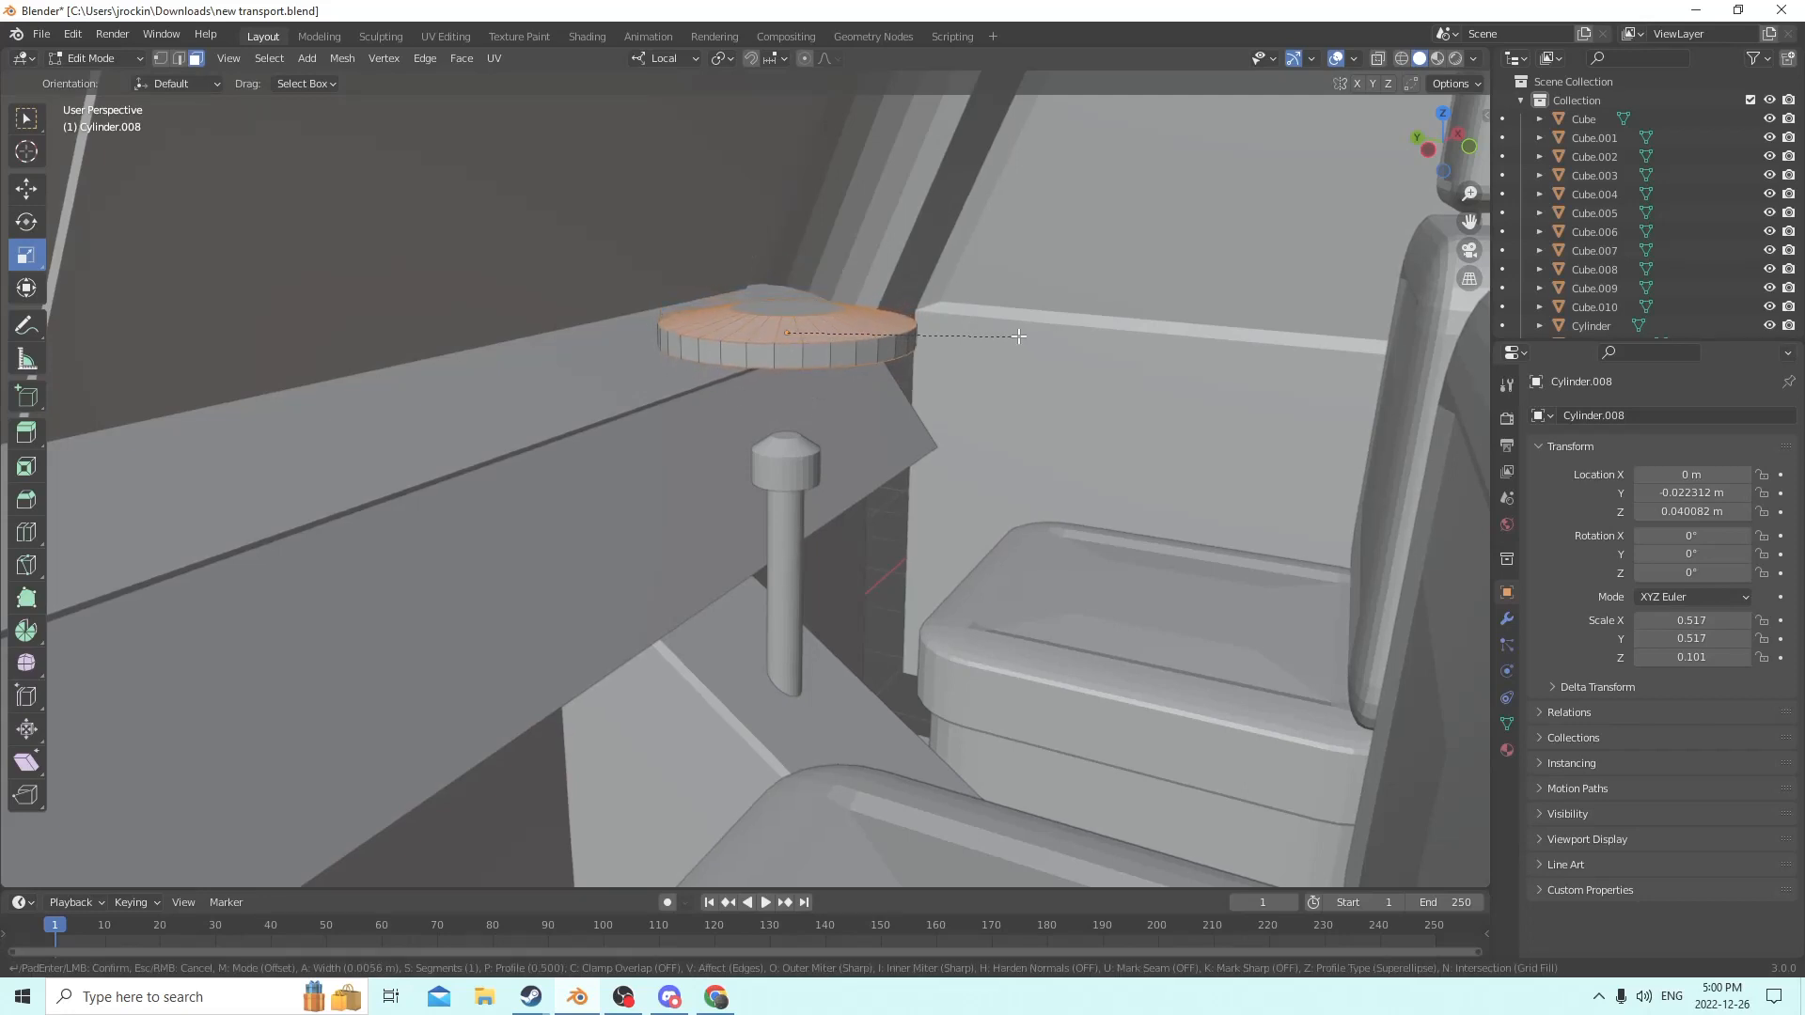
left_click(1015, 336)
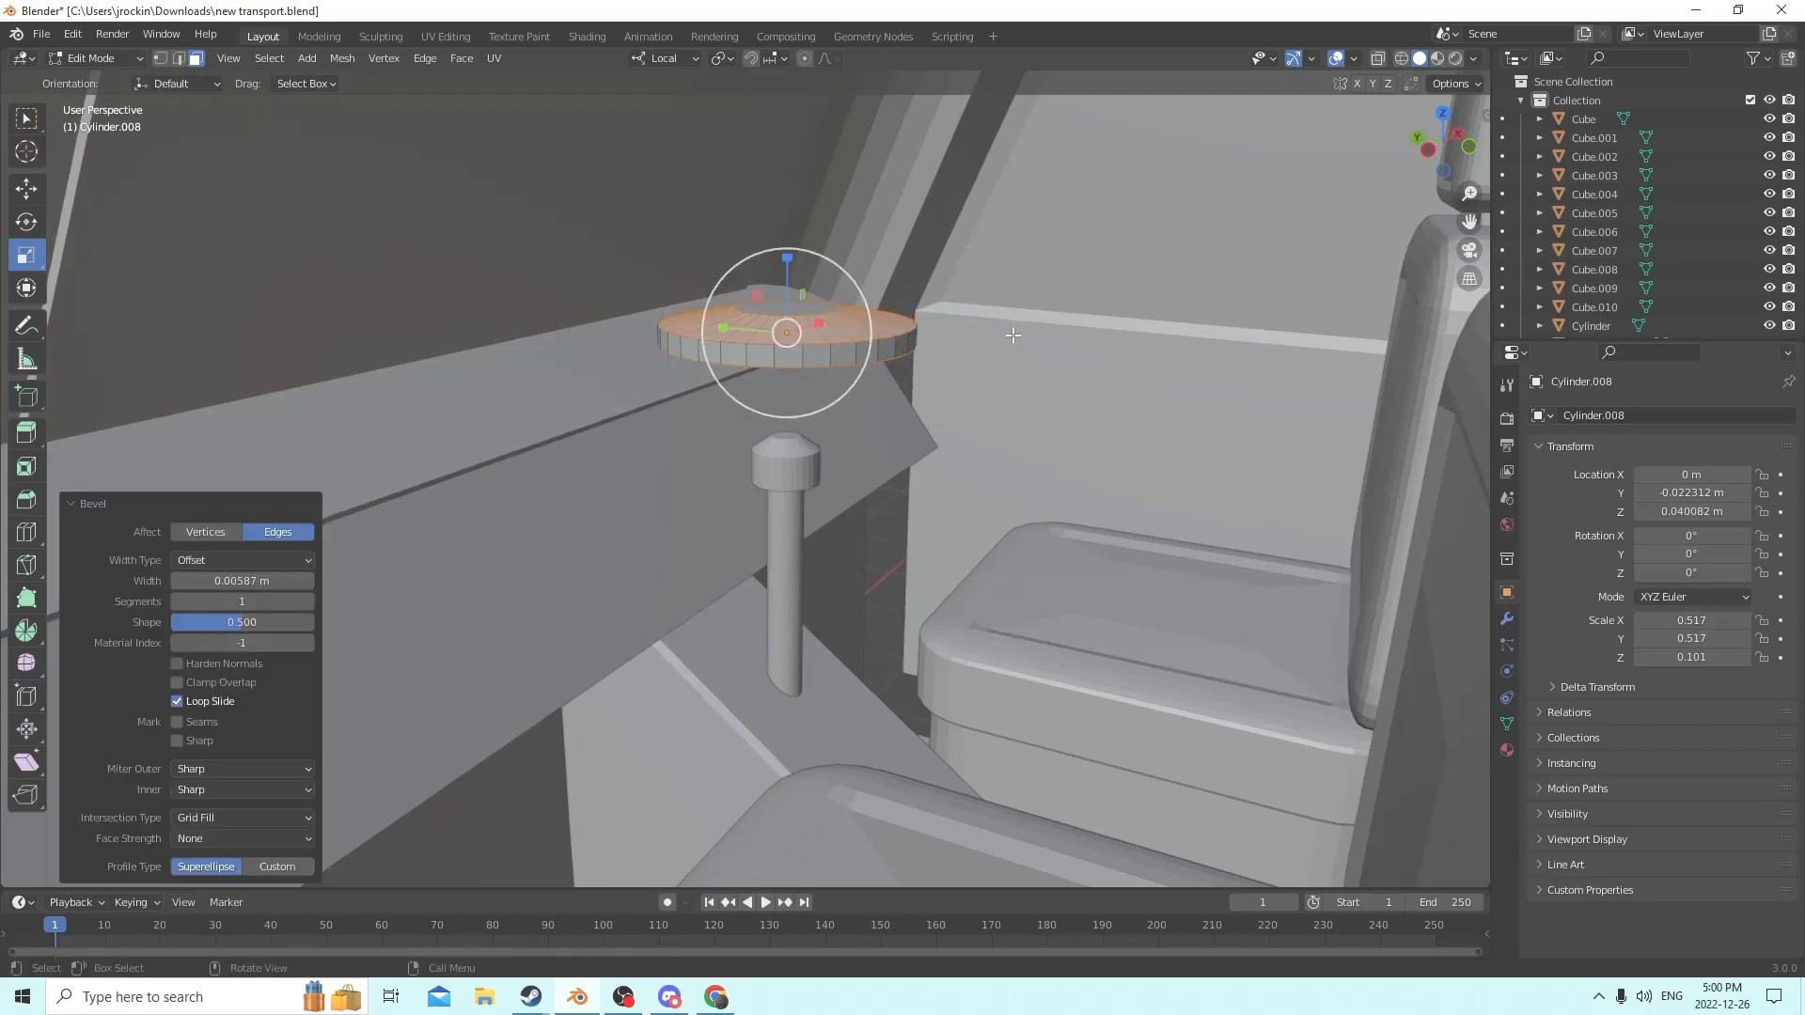
left_click(310, 598)
left_click(311, 599)
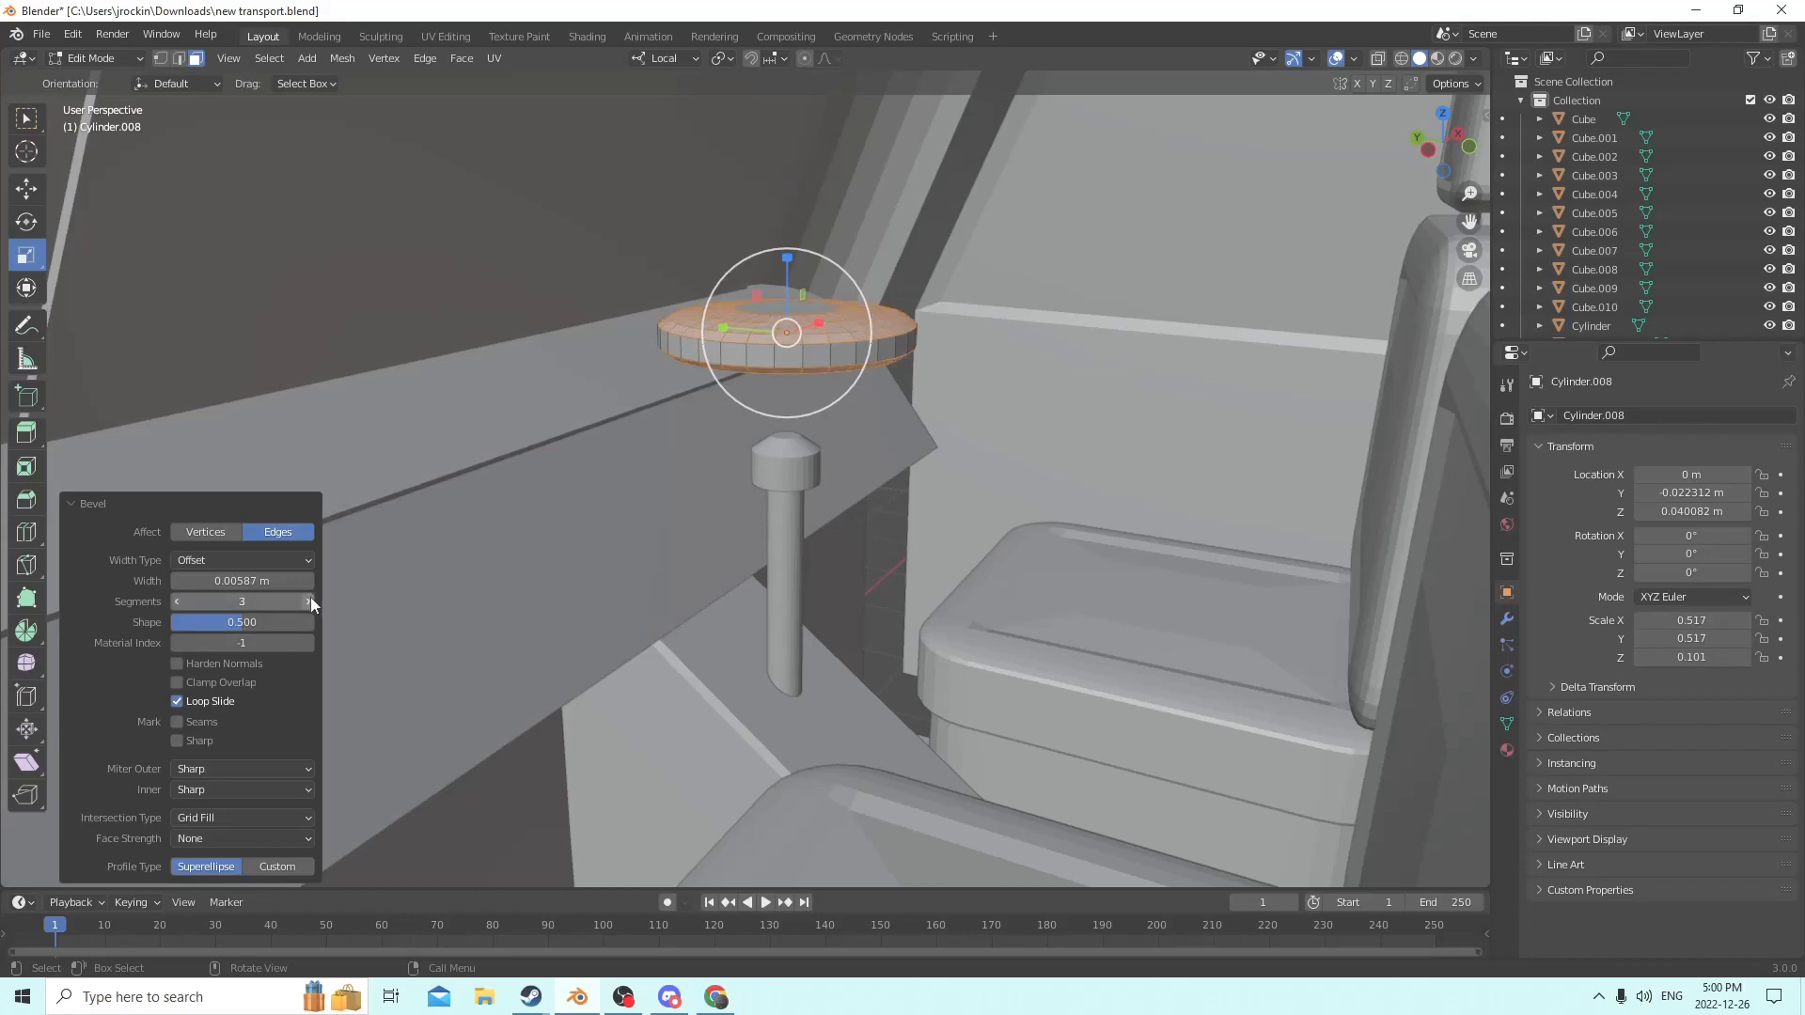
left_click(311, 599)
left_click(310, 599)
left_click(310, 599)
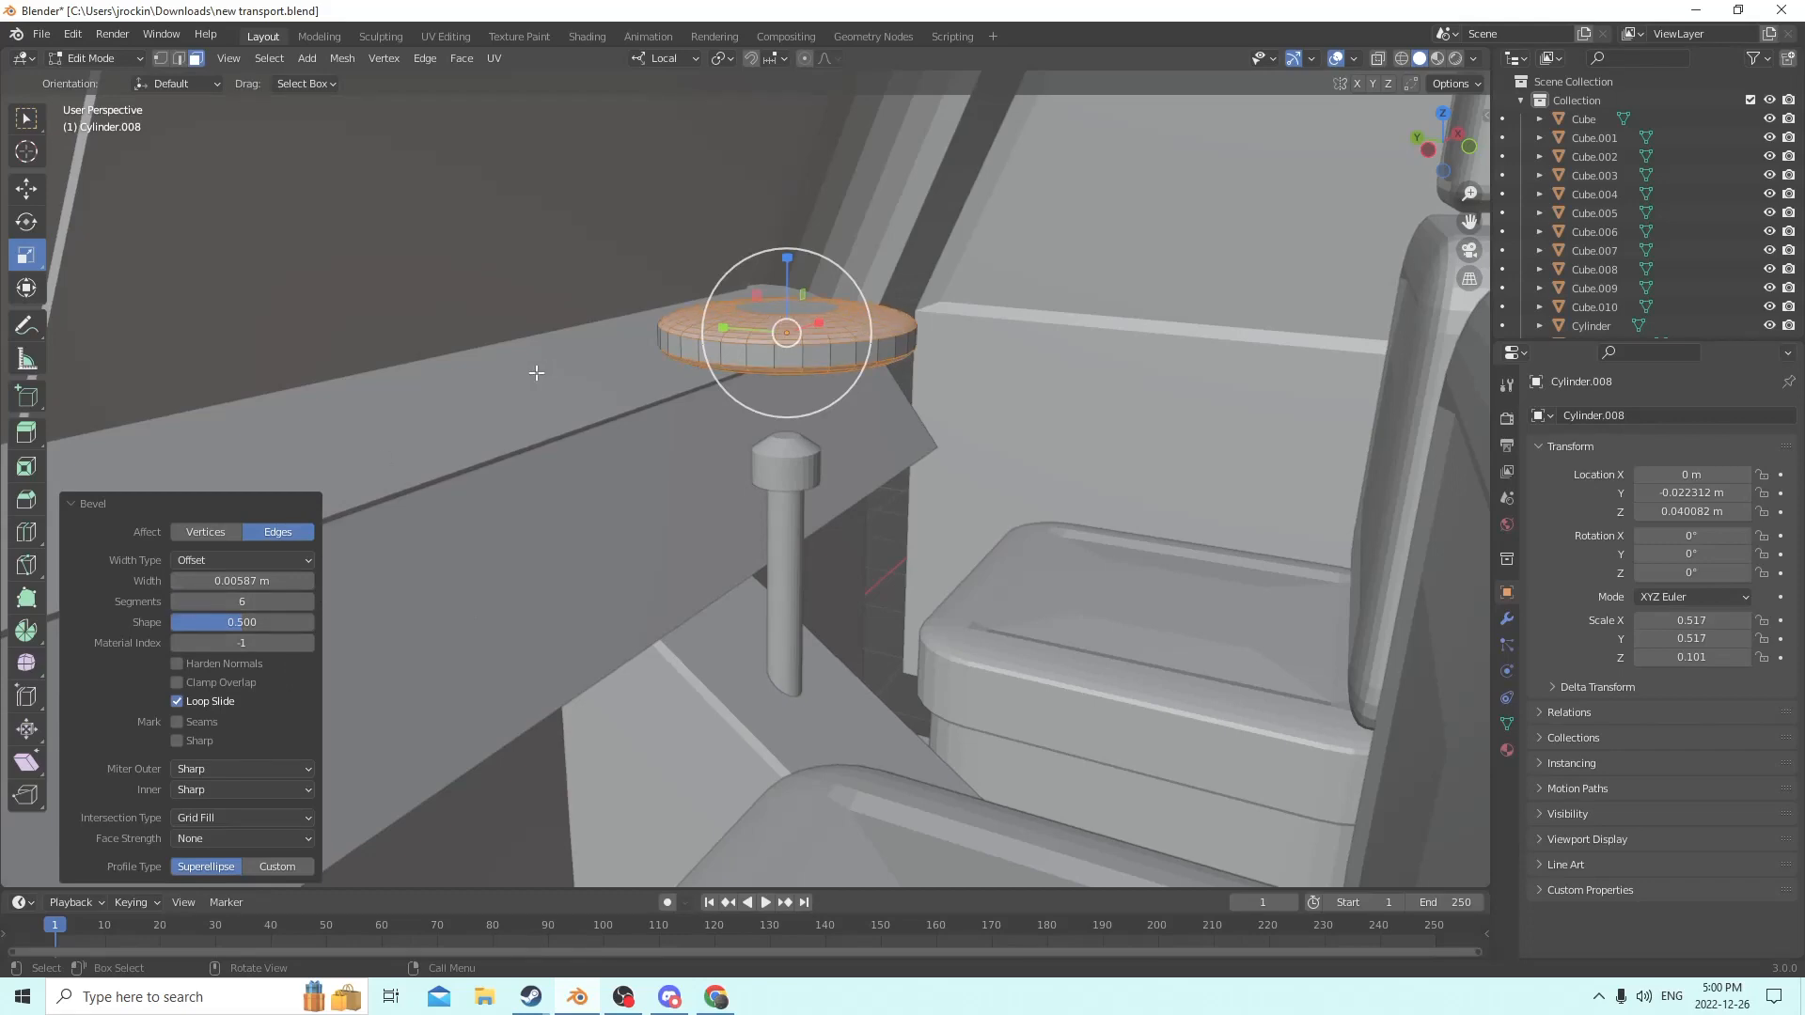
middle_click_drag(536, 371, 753, 330)
key("Tab")
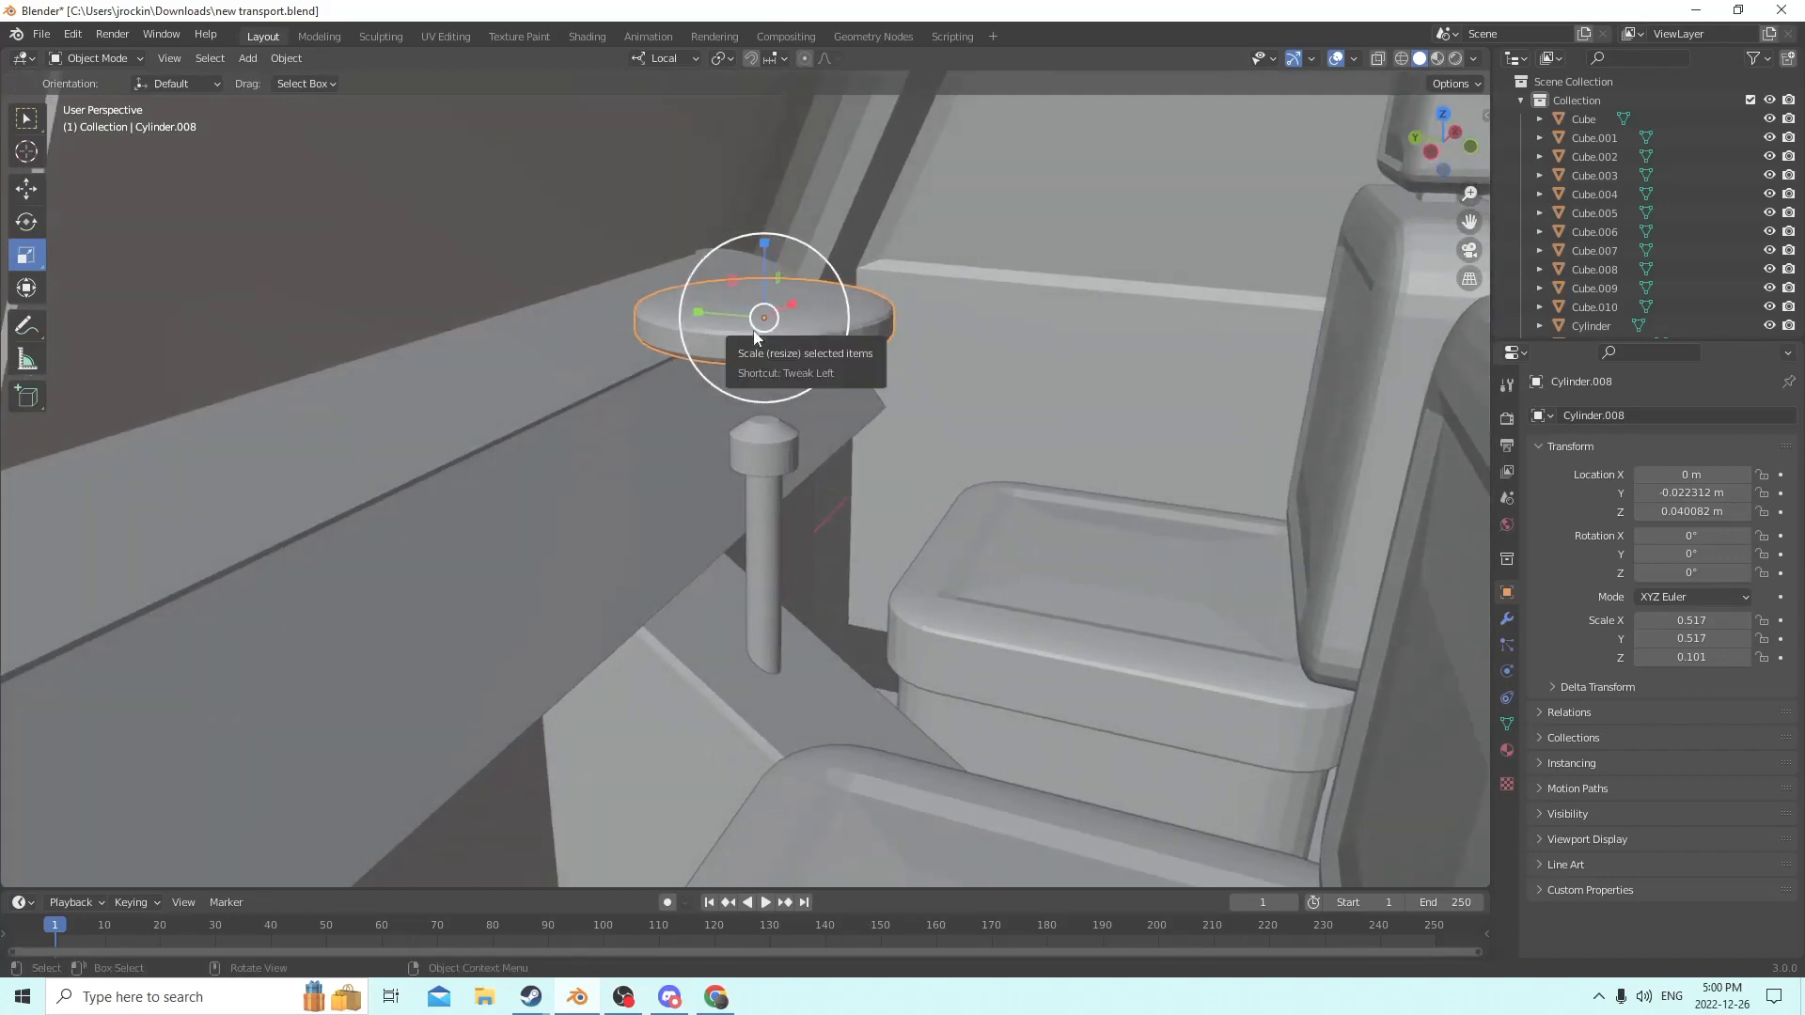
Duplicate the beveled disc in place and shrink the copy uniformly by a factor of about 0.70.
key("shift+d")
right_click(933, 236)
middle_click_drag(934, 237, 1088, 239)
key("s")
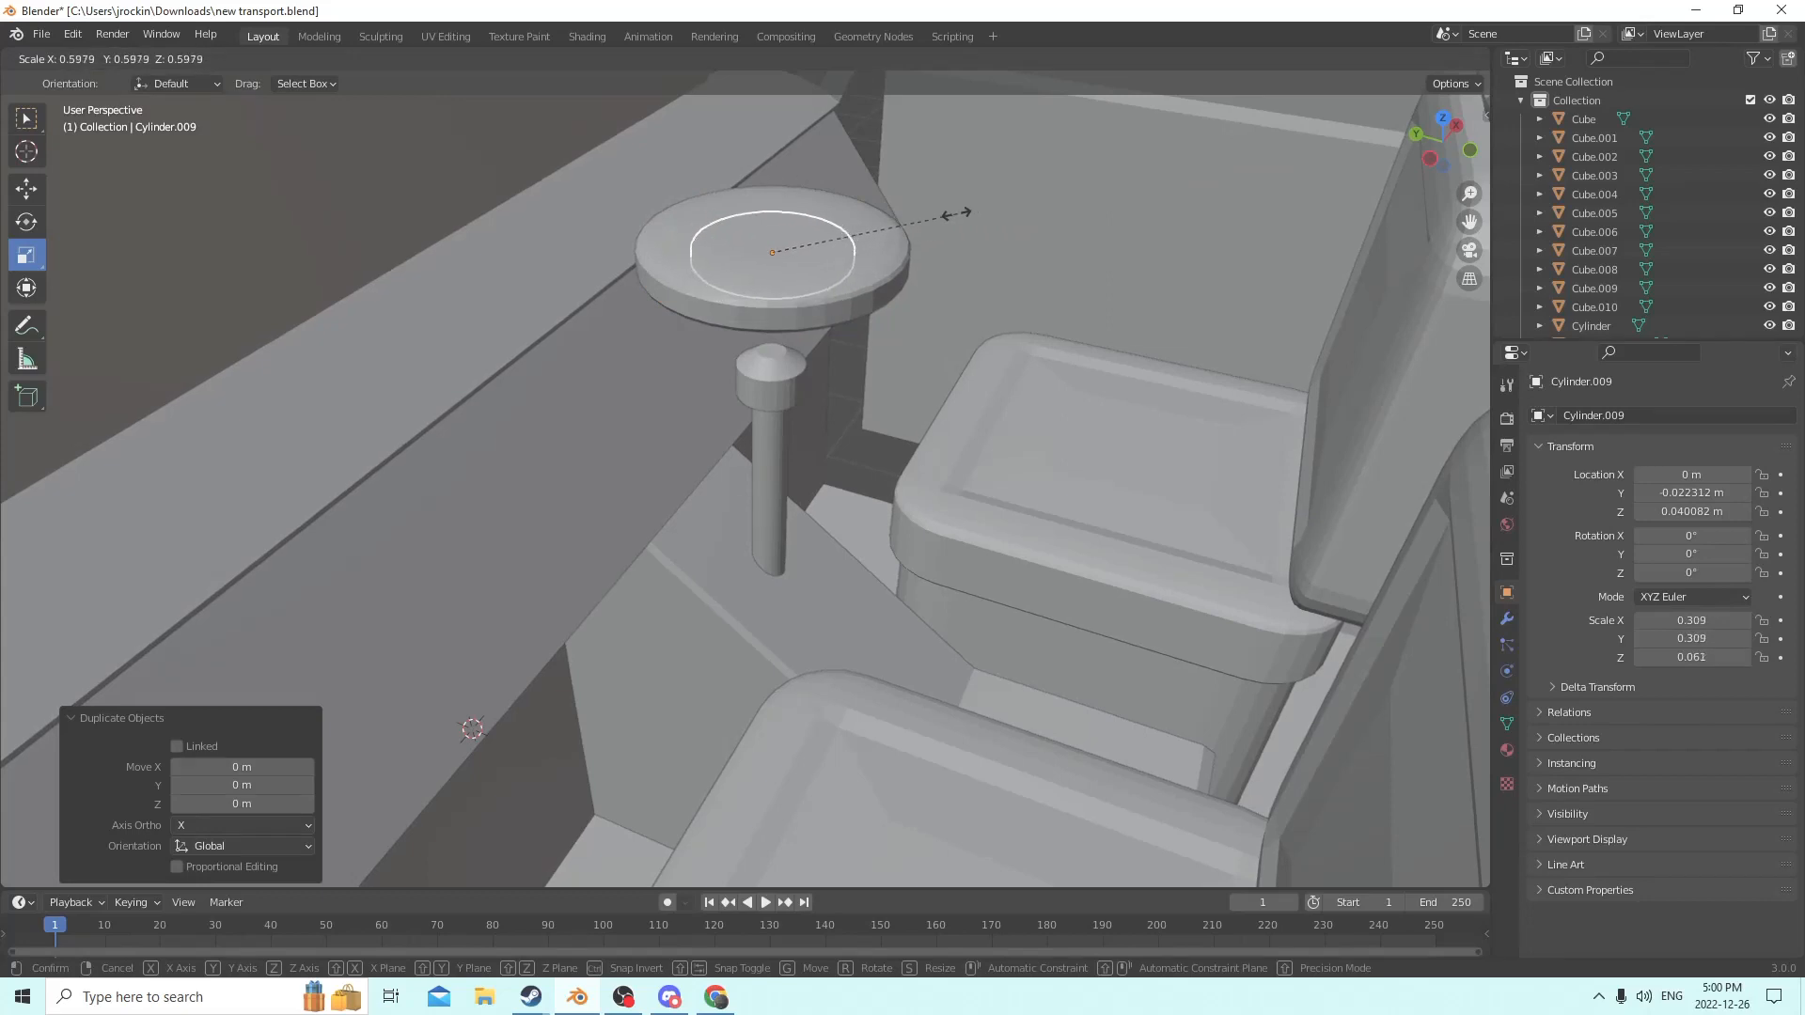
left_click(977, 209)
middle_click_drag(977, 208, 735, 229)
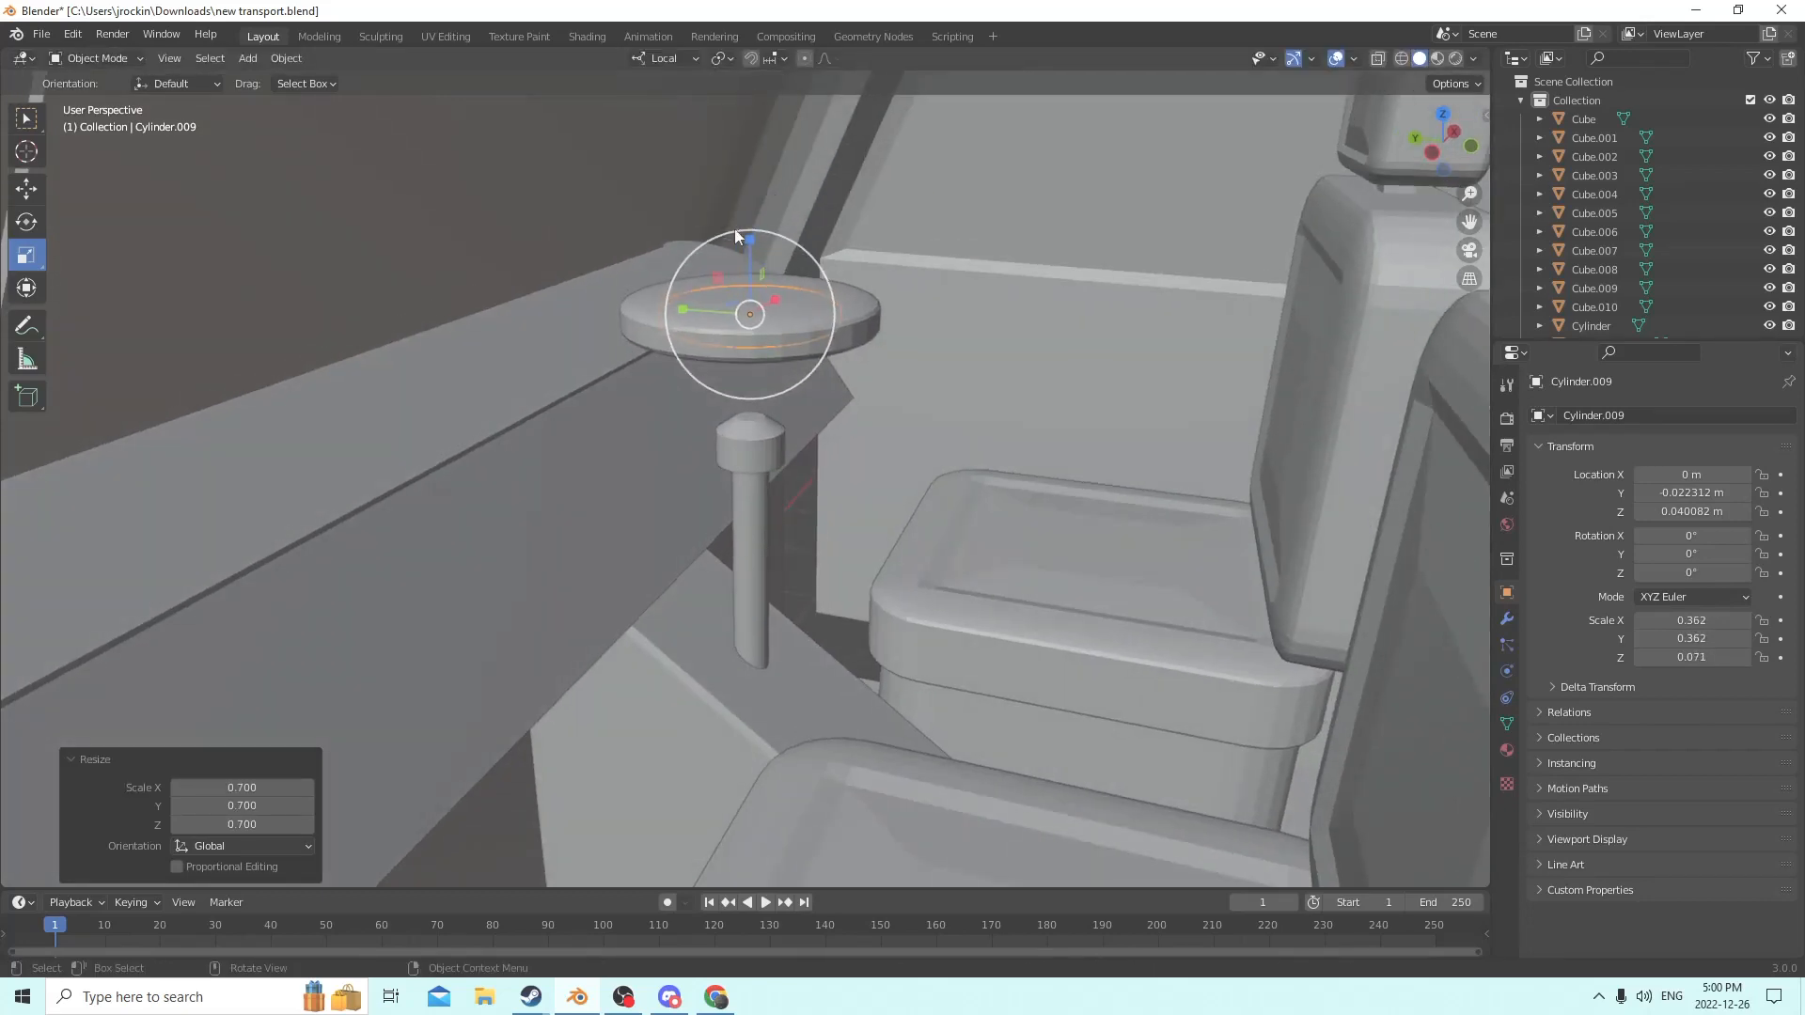
Stretch the inner copy along Z by about 3.17 and enlarge it uniformly by about 1.25 so it passes through the disc.
left_click_drag(749, 243, 755, 74)
scroll(1051, 263, "down", 2)
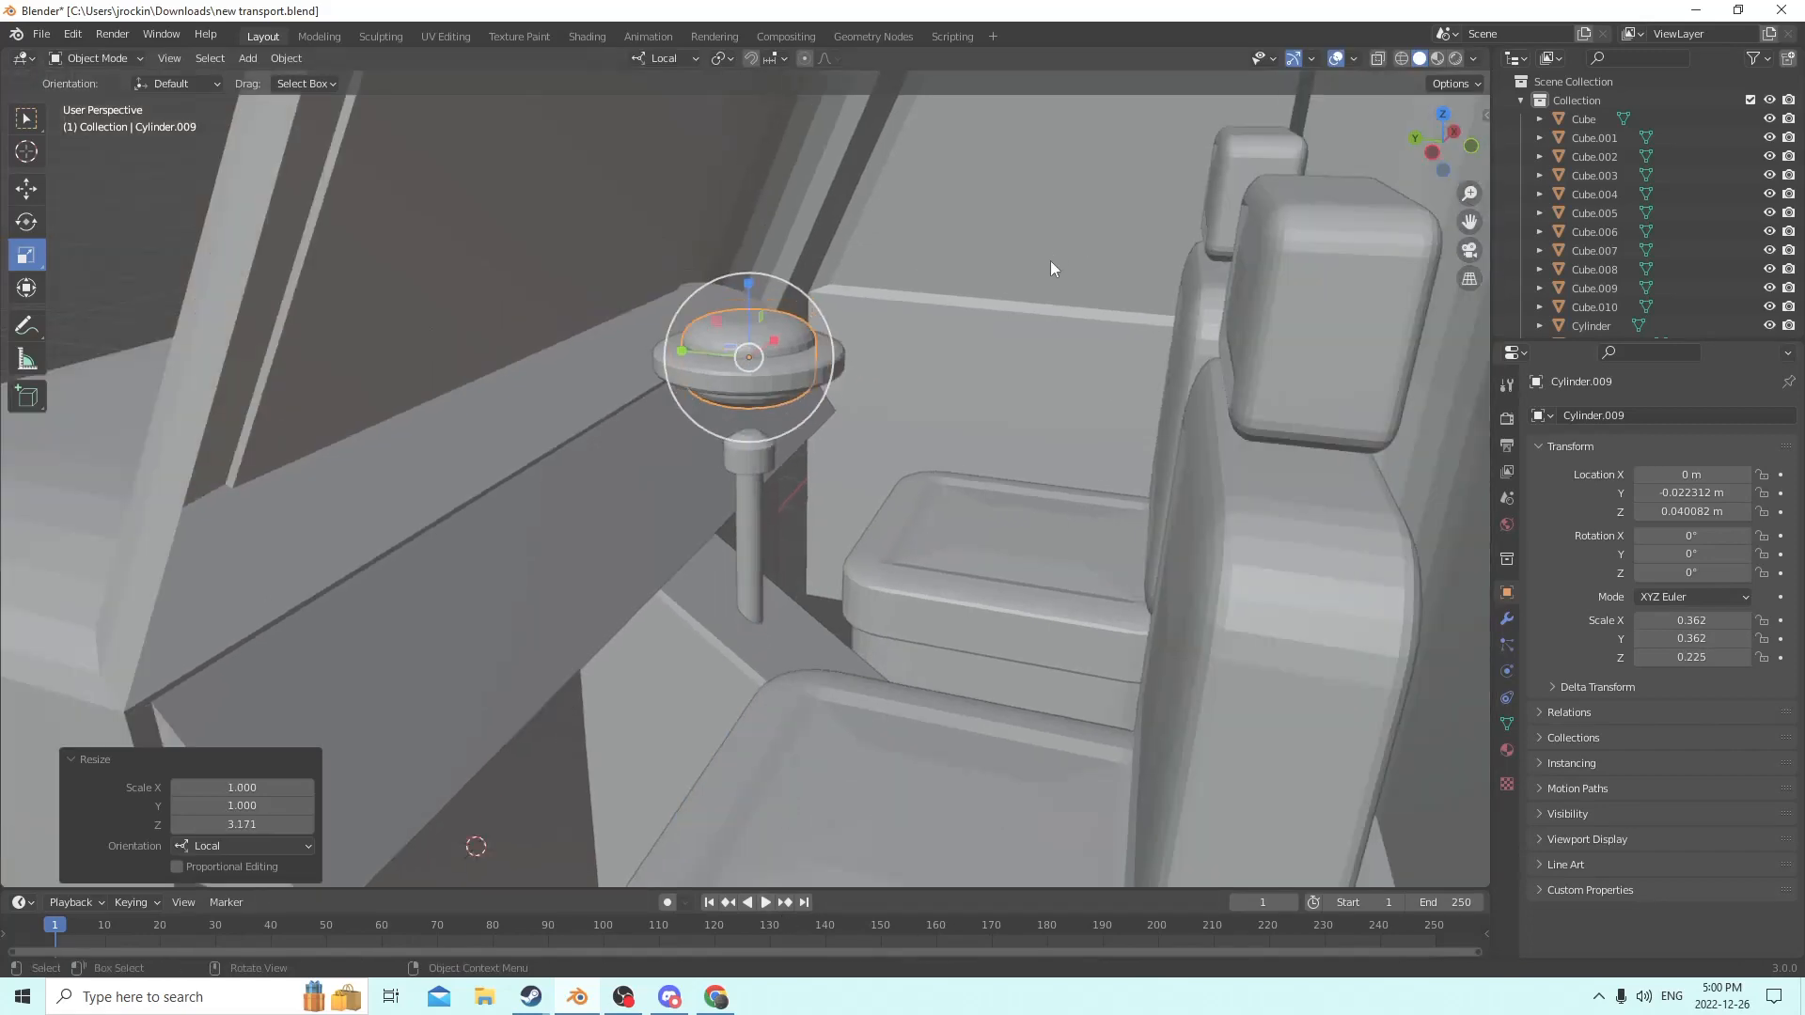
middle_click_drag(1051, 263, 876, 319)
middle_click_drag(867, 351, 775, 363)
middle_click_drag(1265, 556, 1307, 539)
scroll(1308, 528, "up", 1)
key("s")
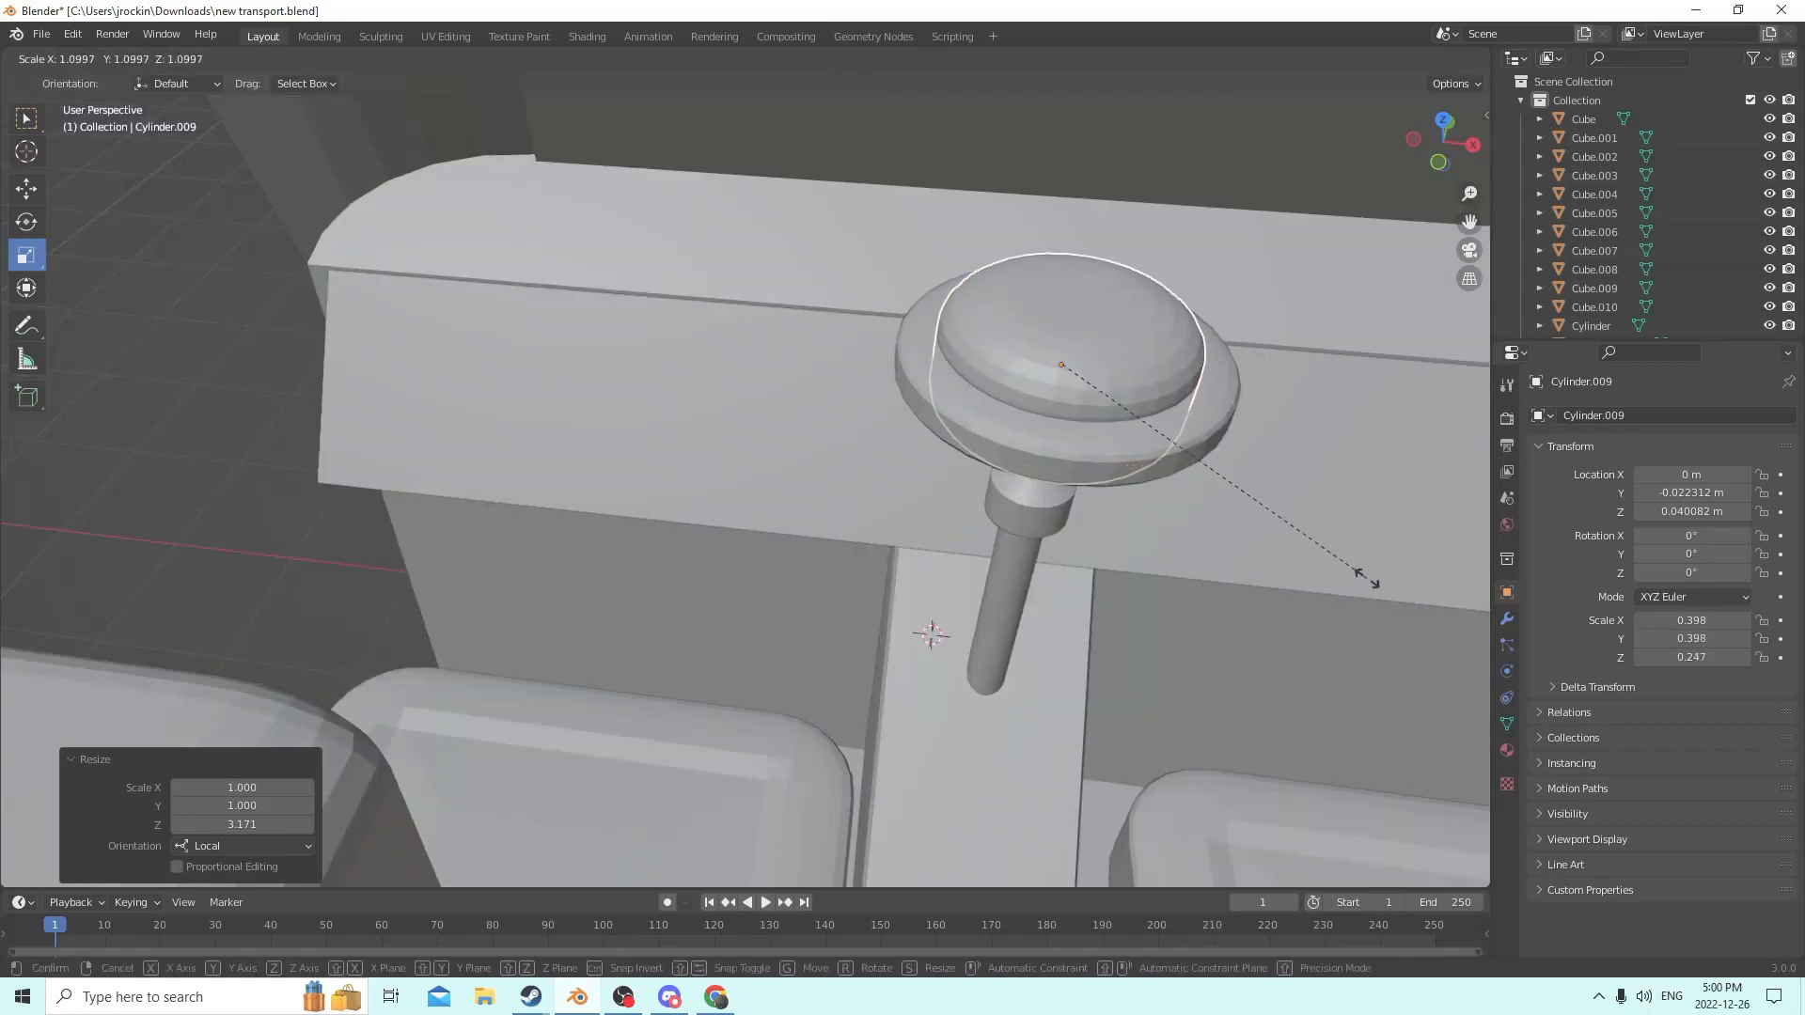
left_click(1424, 585)
middle_click_drag(1210, 516, 1153, 458)
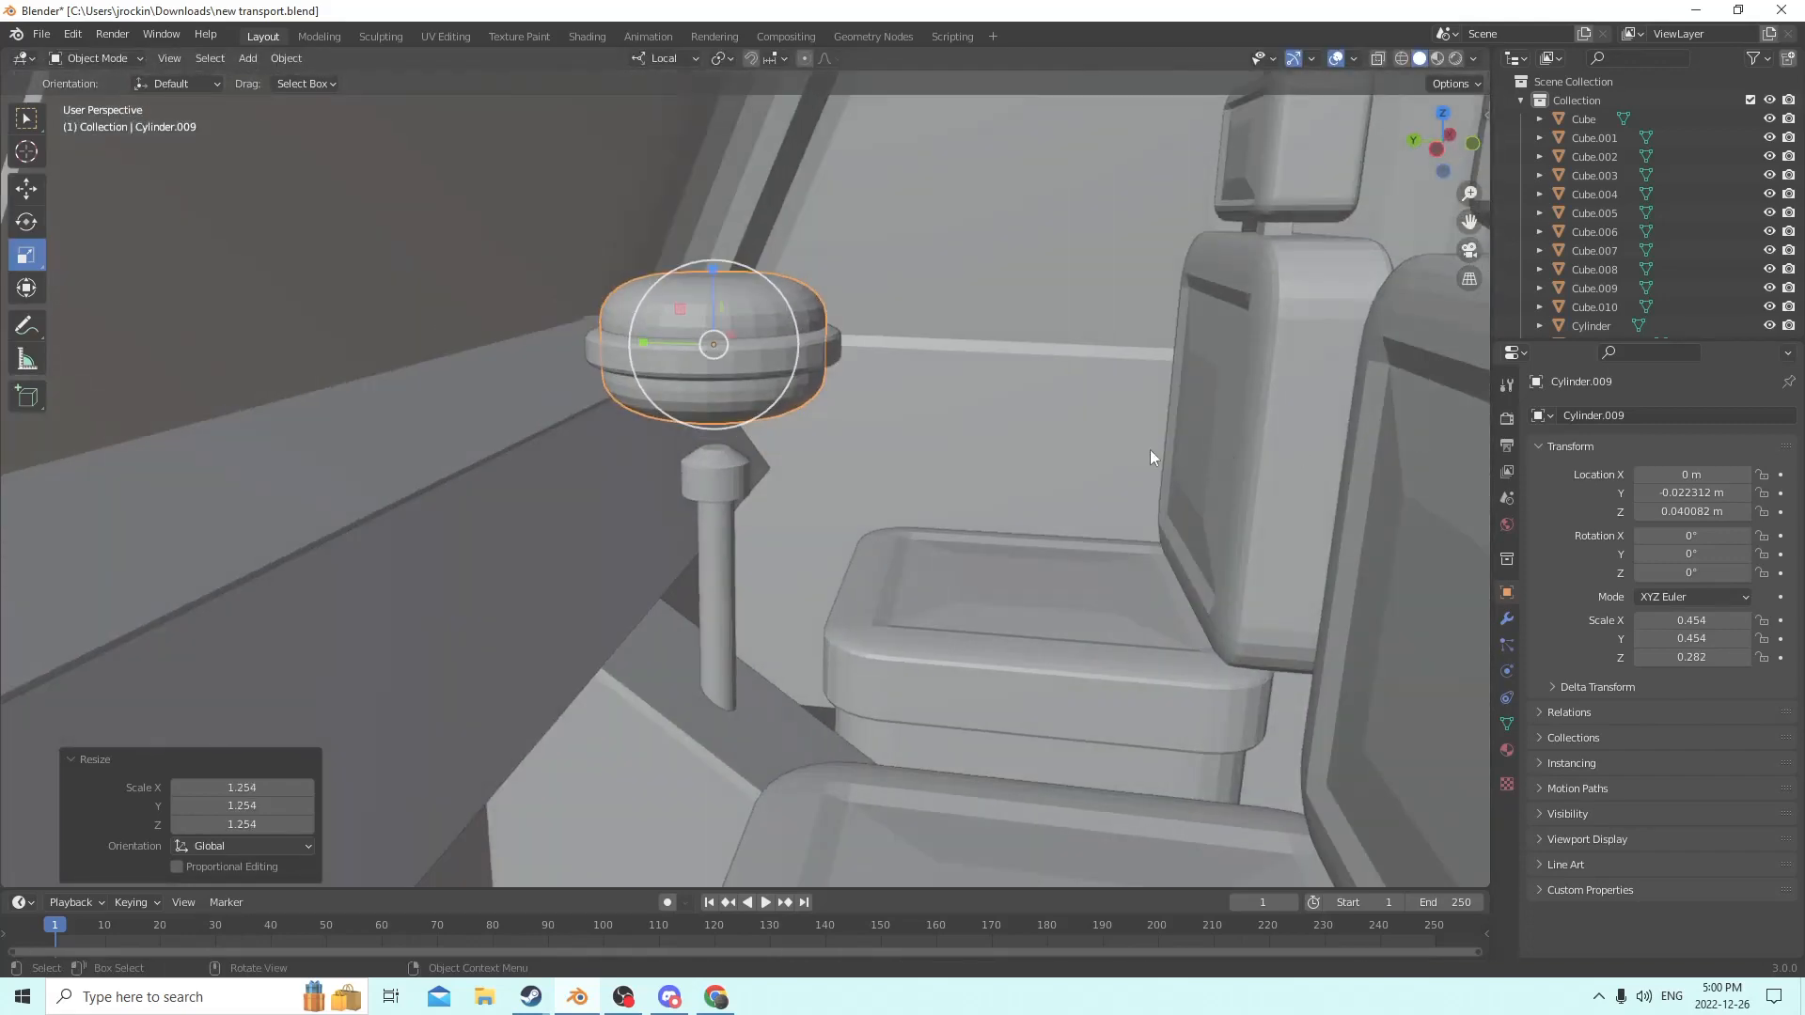
Subtract the inner copy from the beveled disc with a Bool Tool difference to form a ring.
middle_click_drag(1025, 444, 854, 324)
left_click(843, 322)
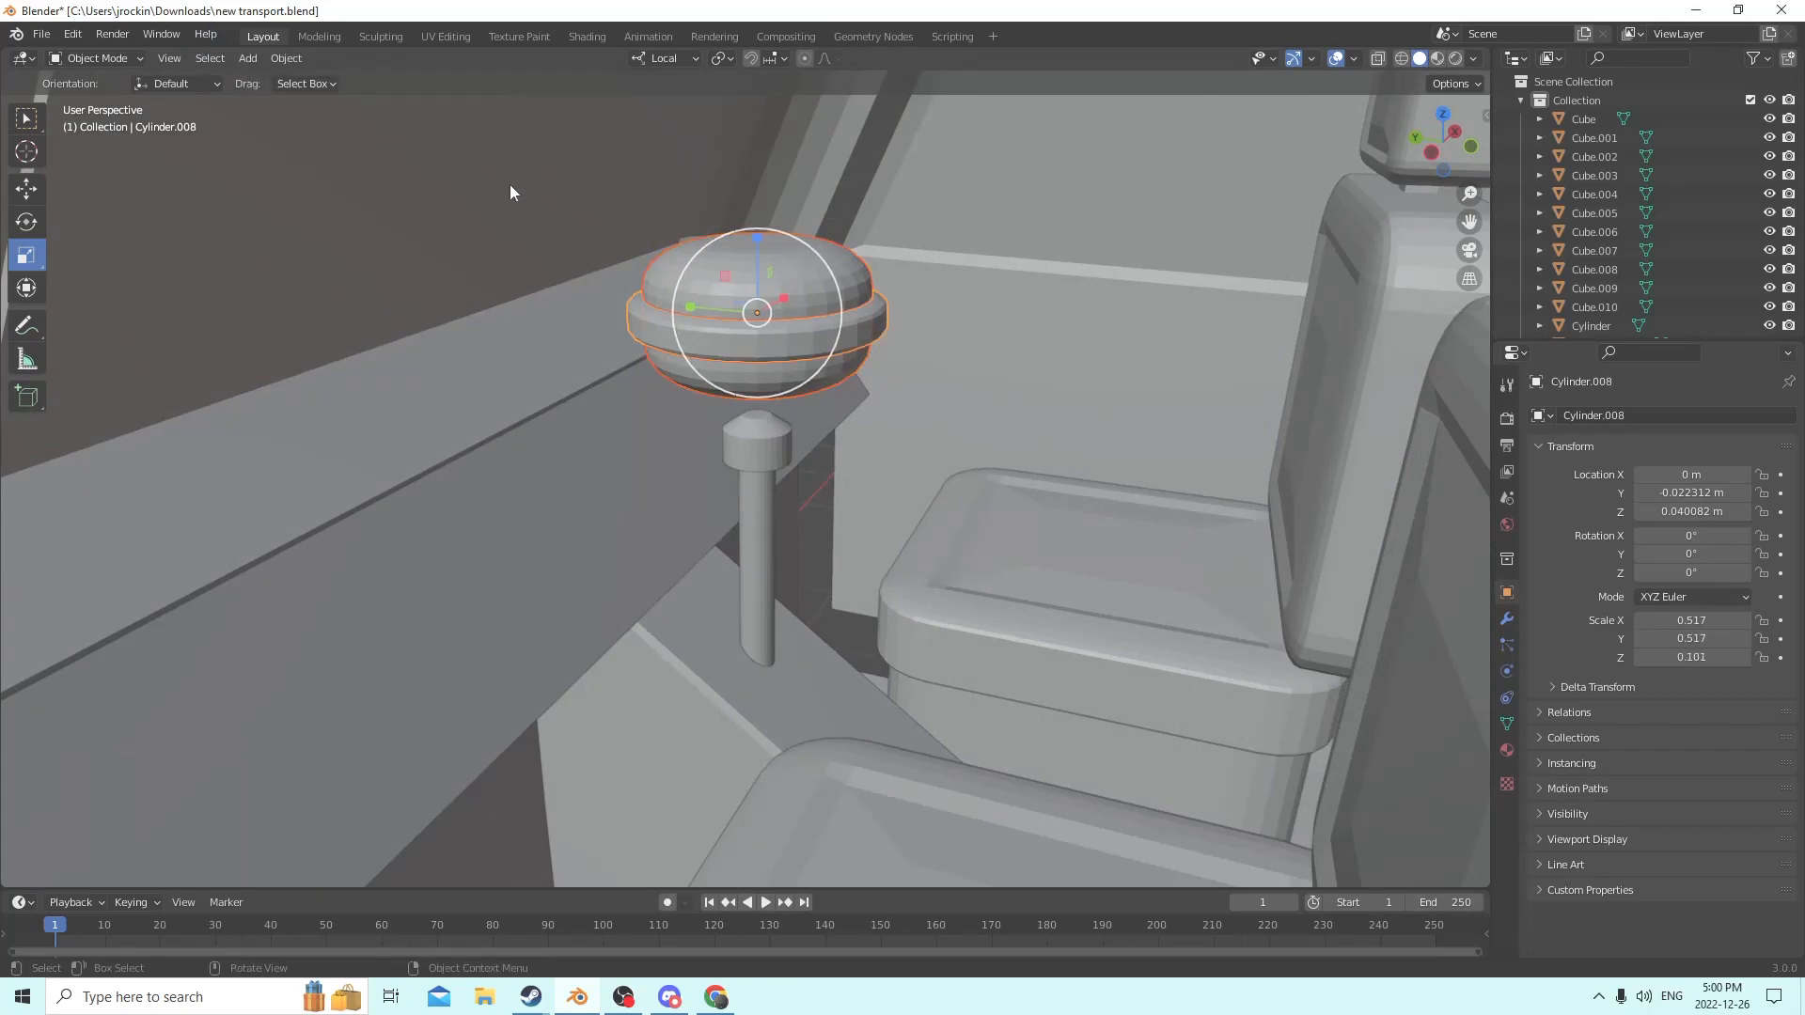
left_click(288, 58)
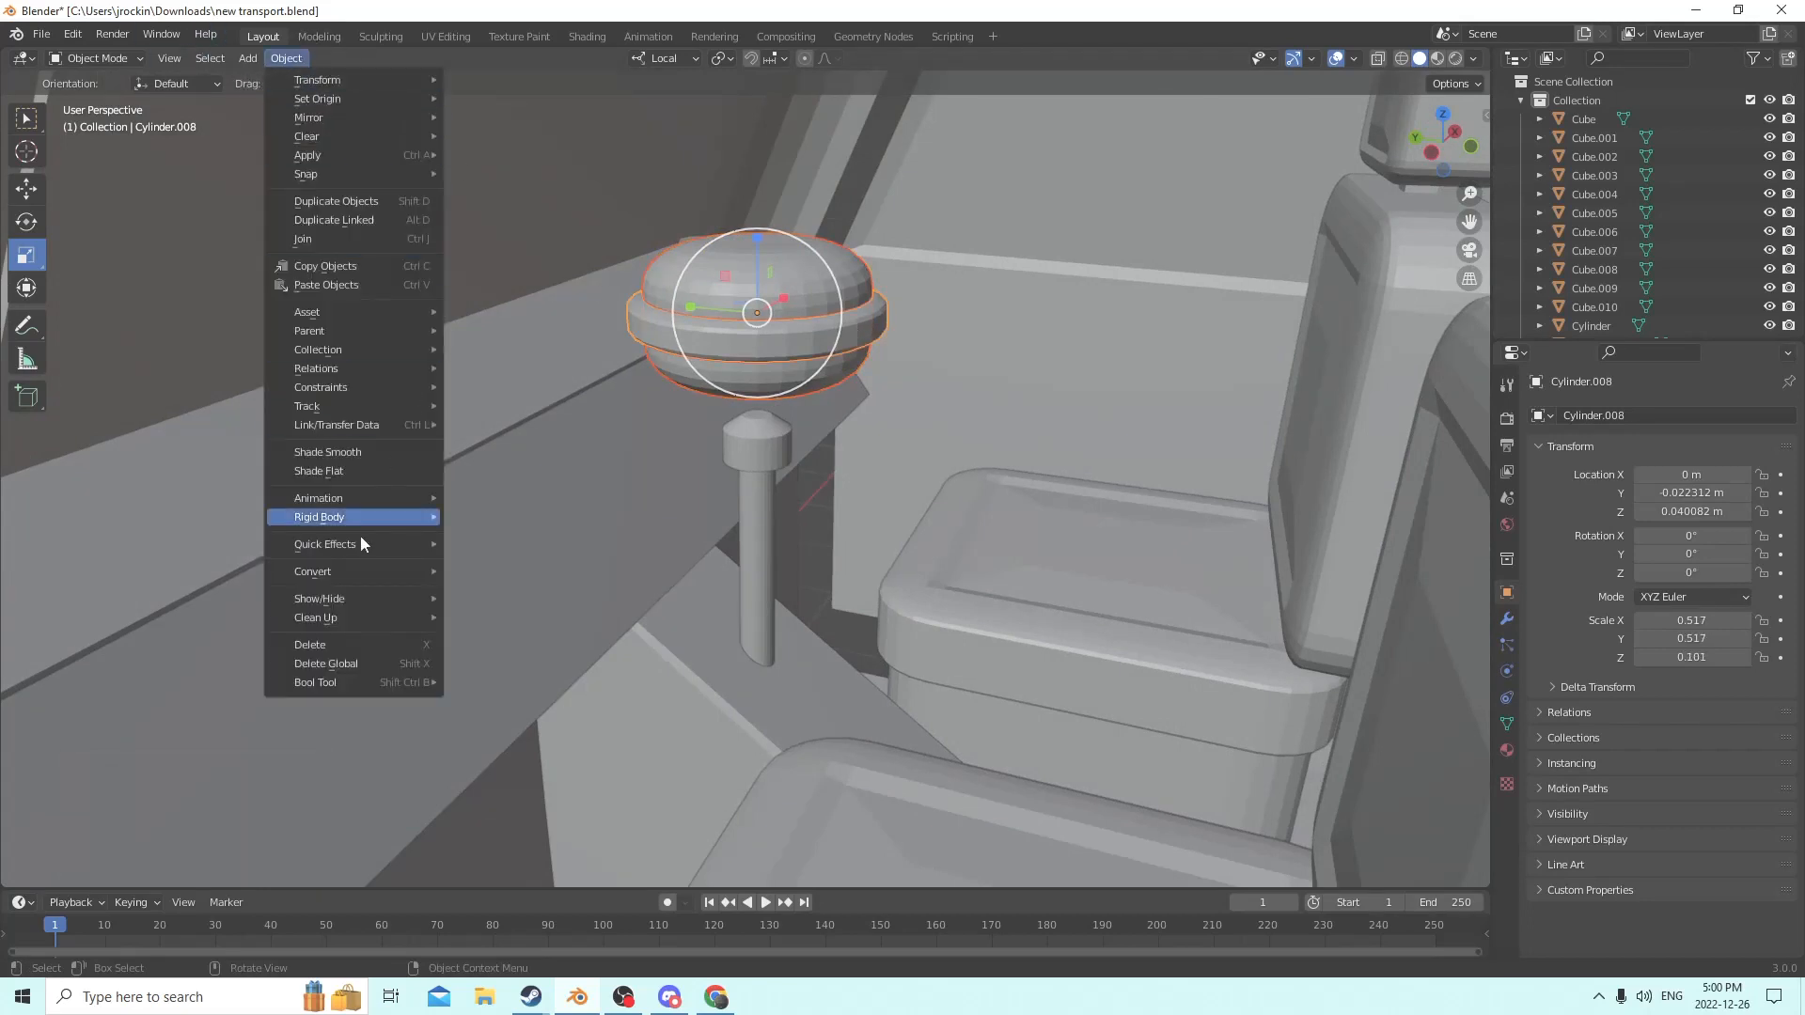
mouse_move(316, 693)
left_click(529, 707)
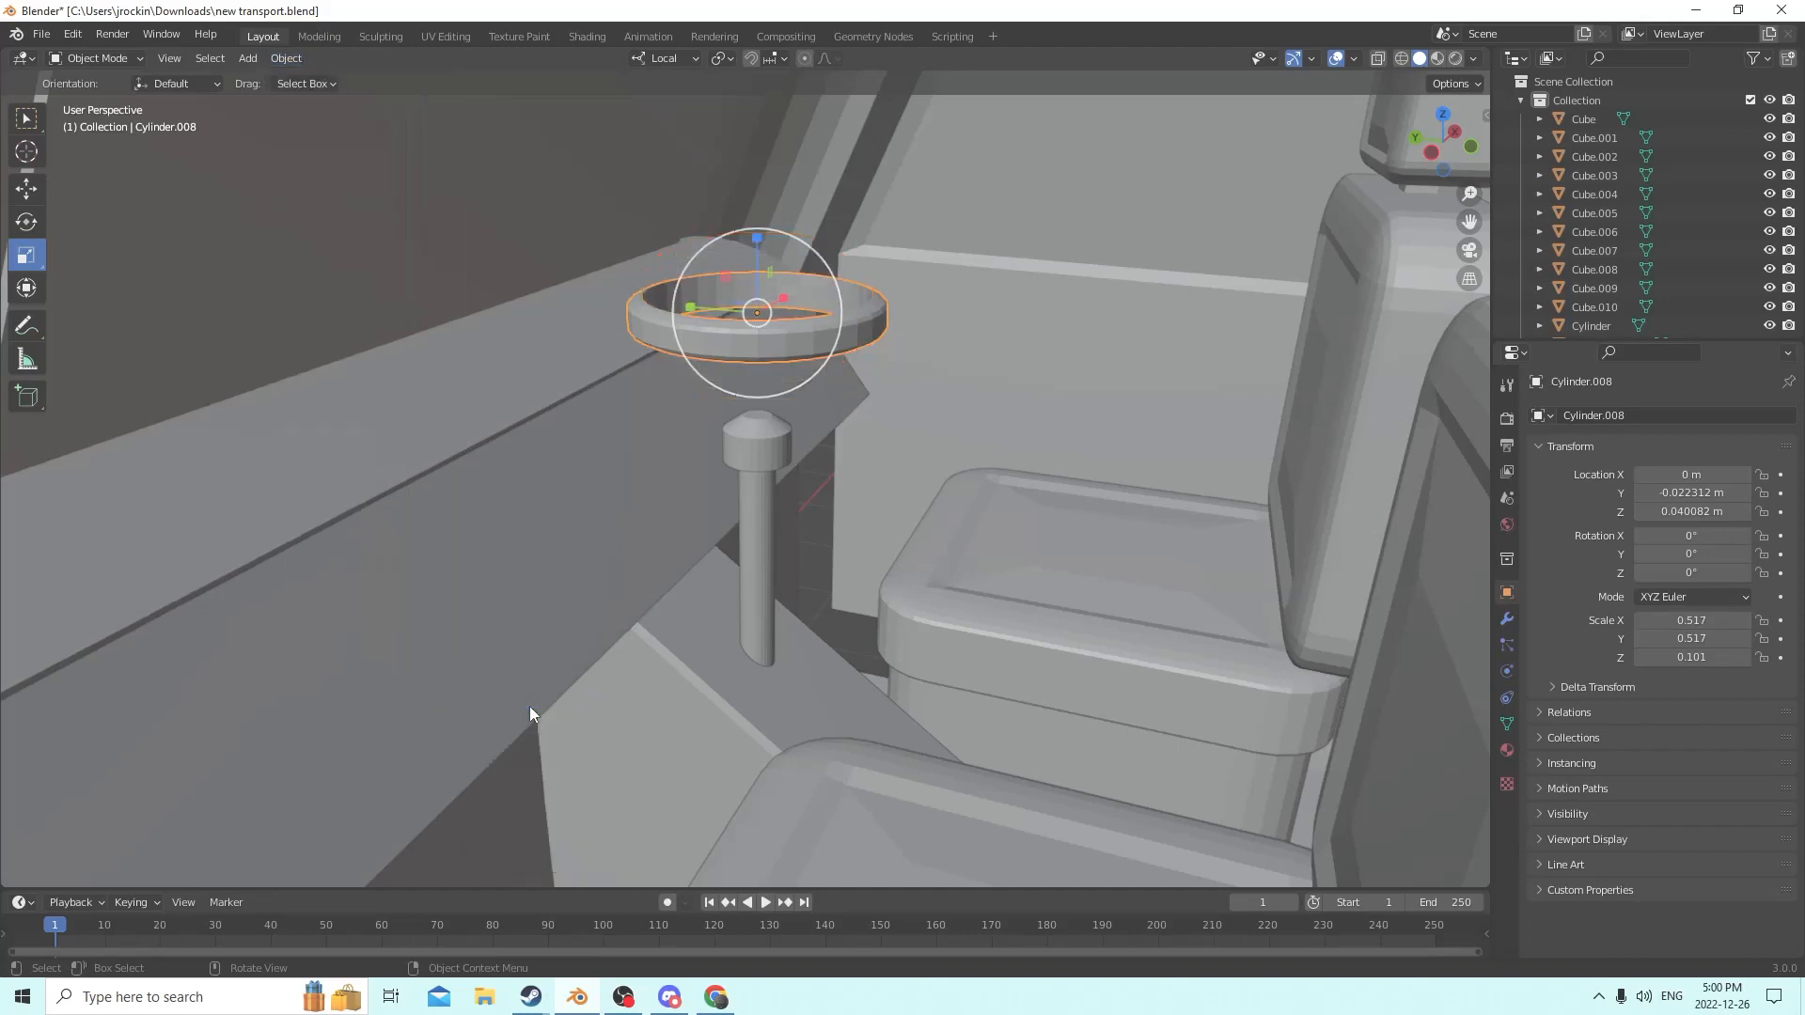
Thin the steering wheel ring along Z to a Z scale of about 0.083.
middle_click_drag(528, 707, 651, 250)
left_click_drag(680, 258, 675, 272)
middle_click_drag(675, 273, 912, 409)
key("Tab")
key("Tab")
Add a 0.02 m cube at the world origin and activate the Move tool for it.
key("shift+a")
mouse_move(913, 408)
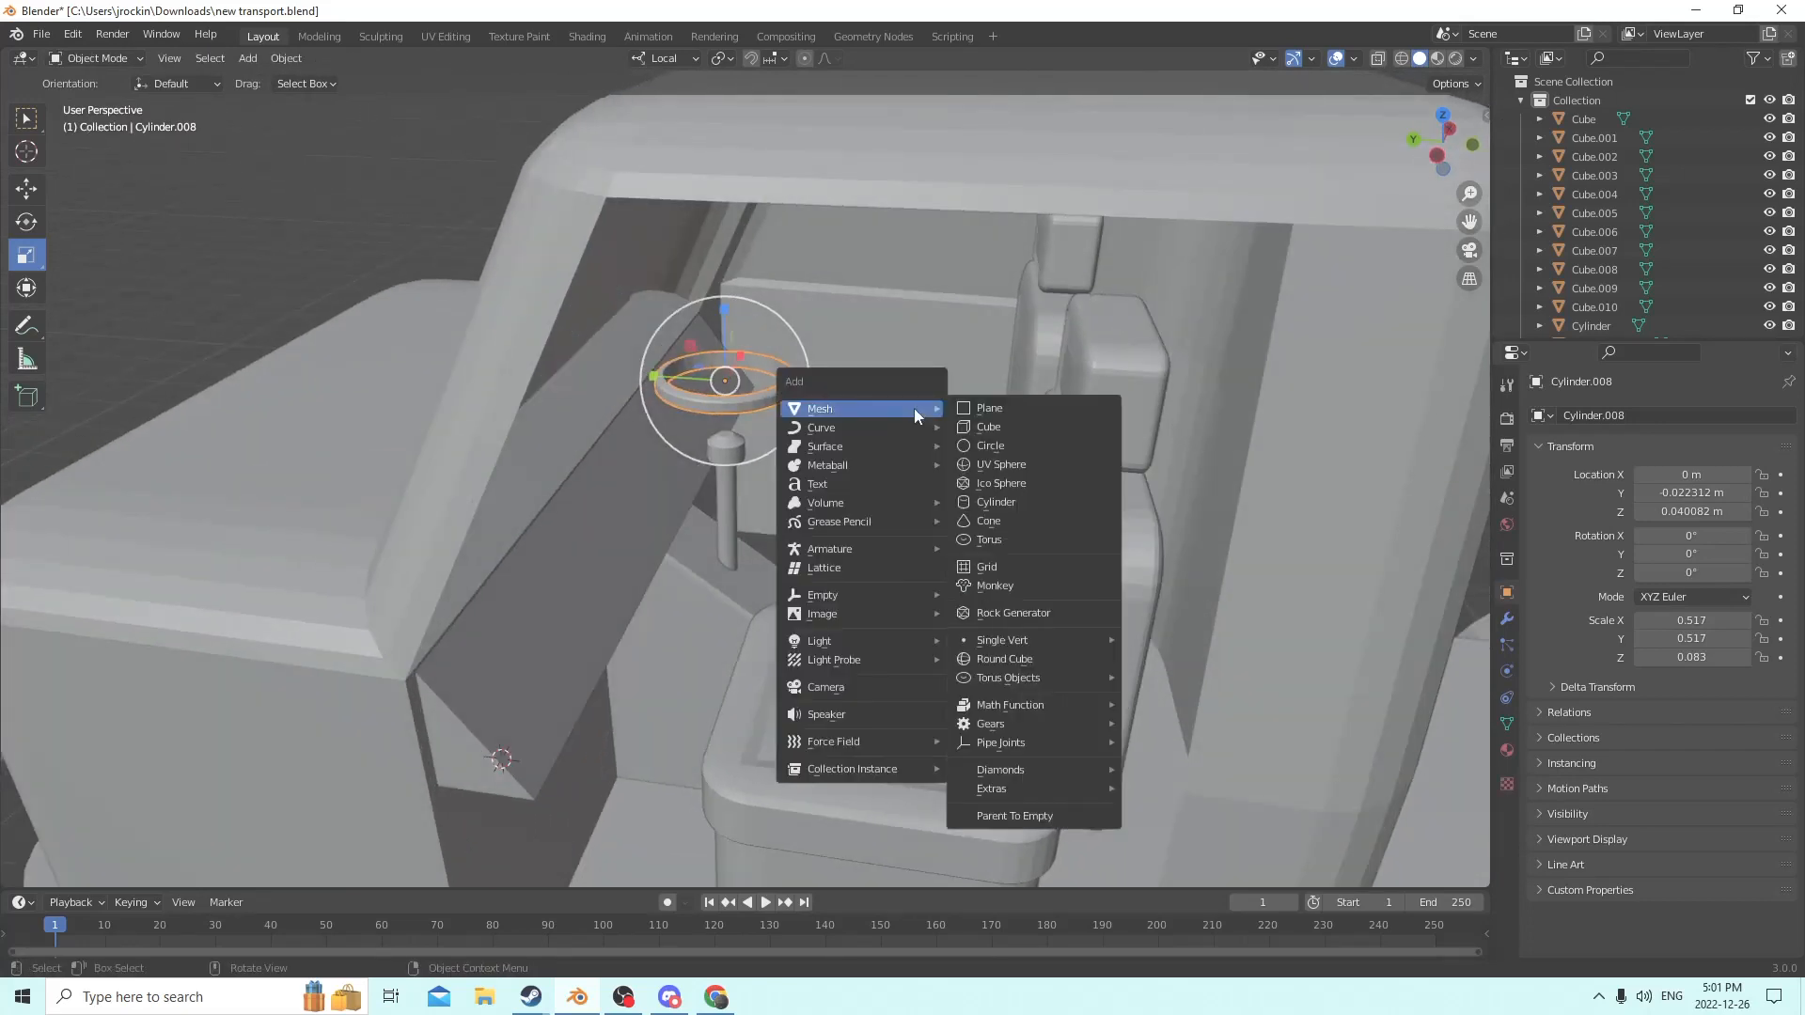
left_click(991, 426)
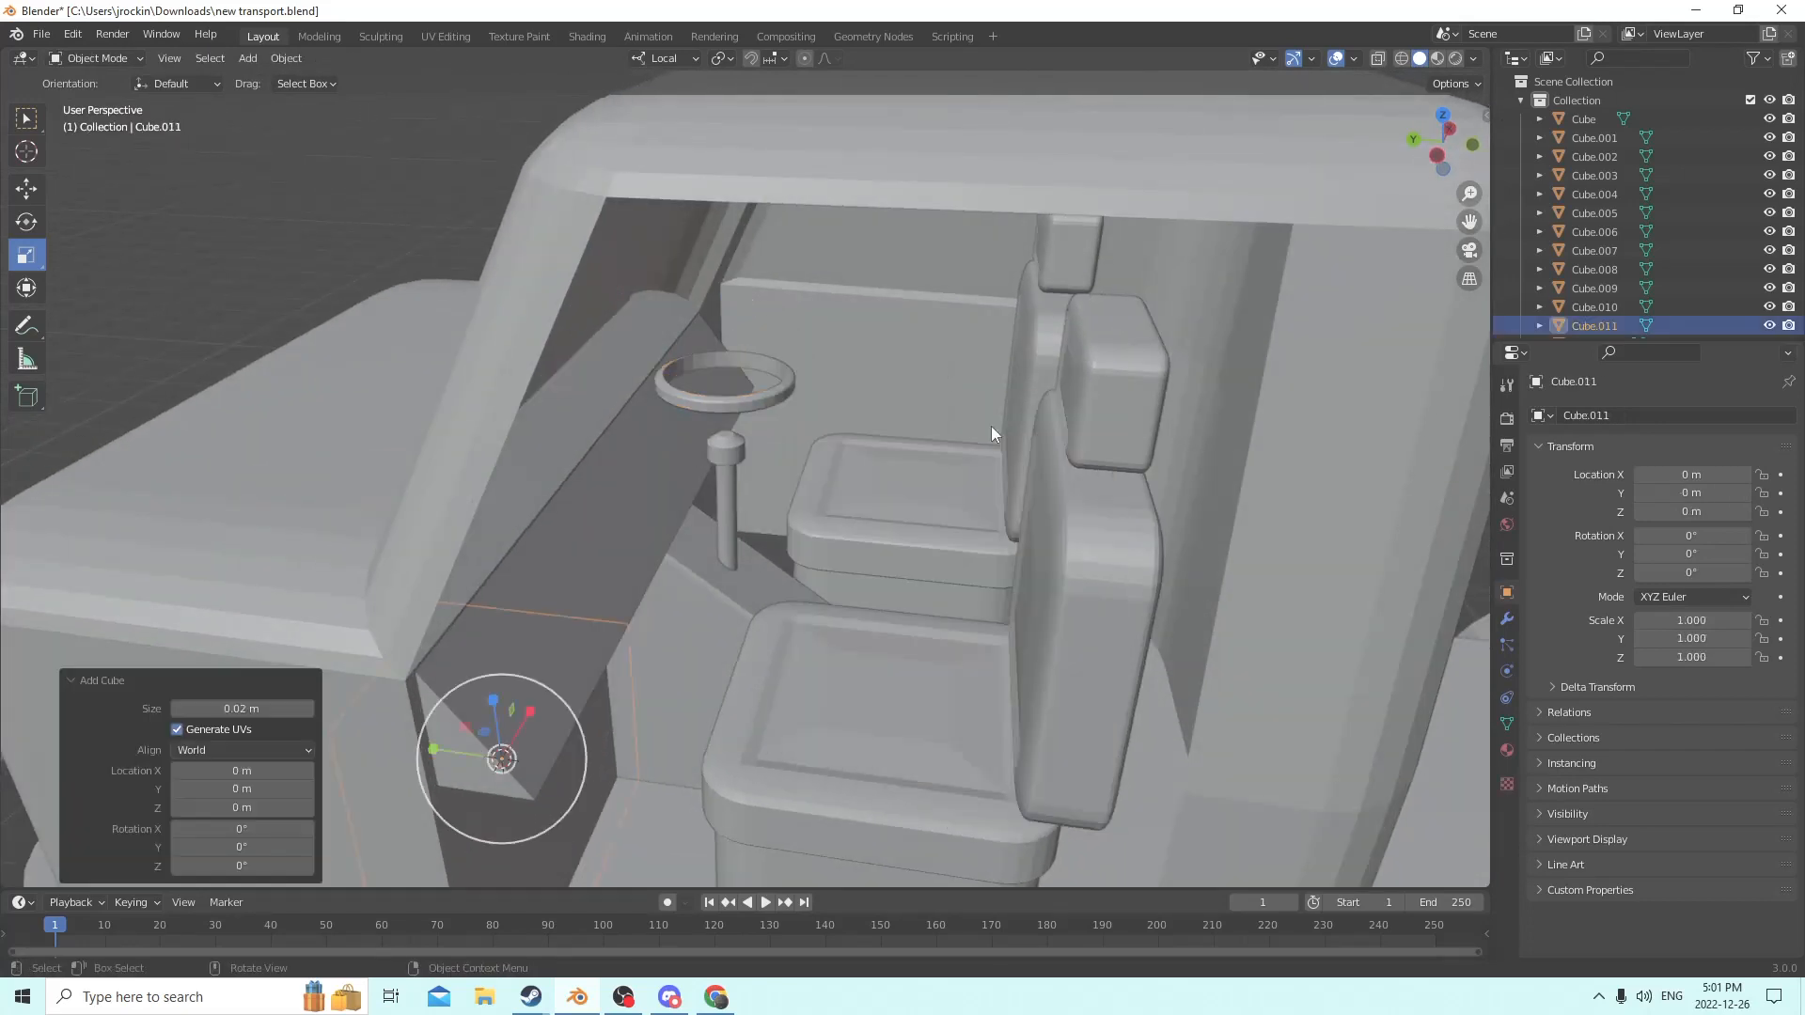
left_click(28, 189)
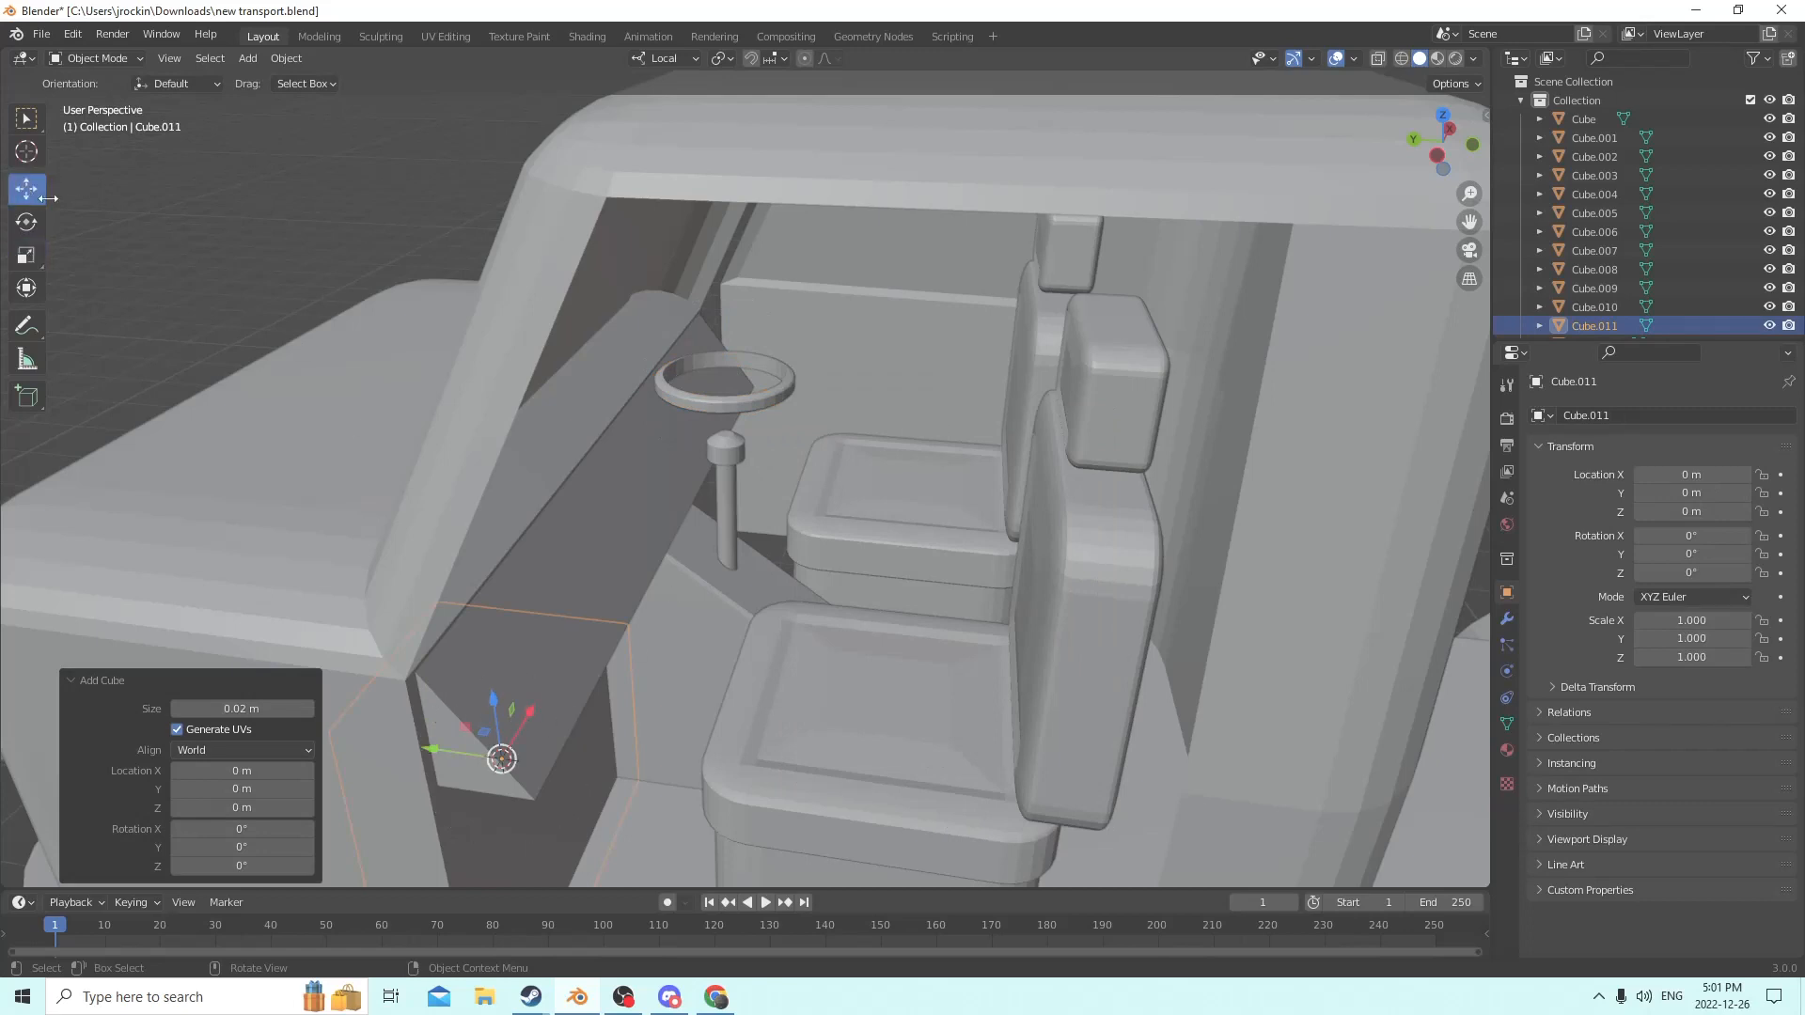
Raise the new cube about 0.035 m and shift it along Y to about -0.0231 m, over the shifter knob.
left_click_drag(491, 693, 433, 350)
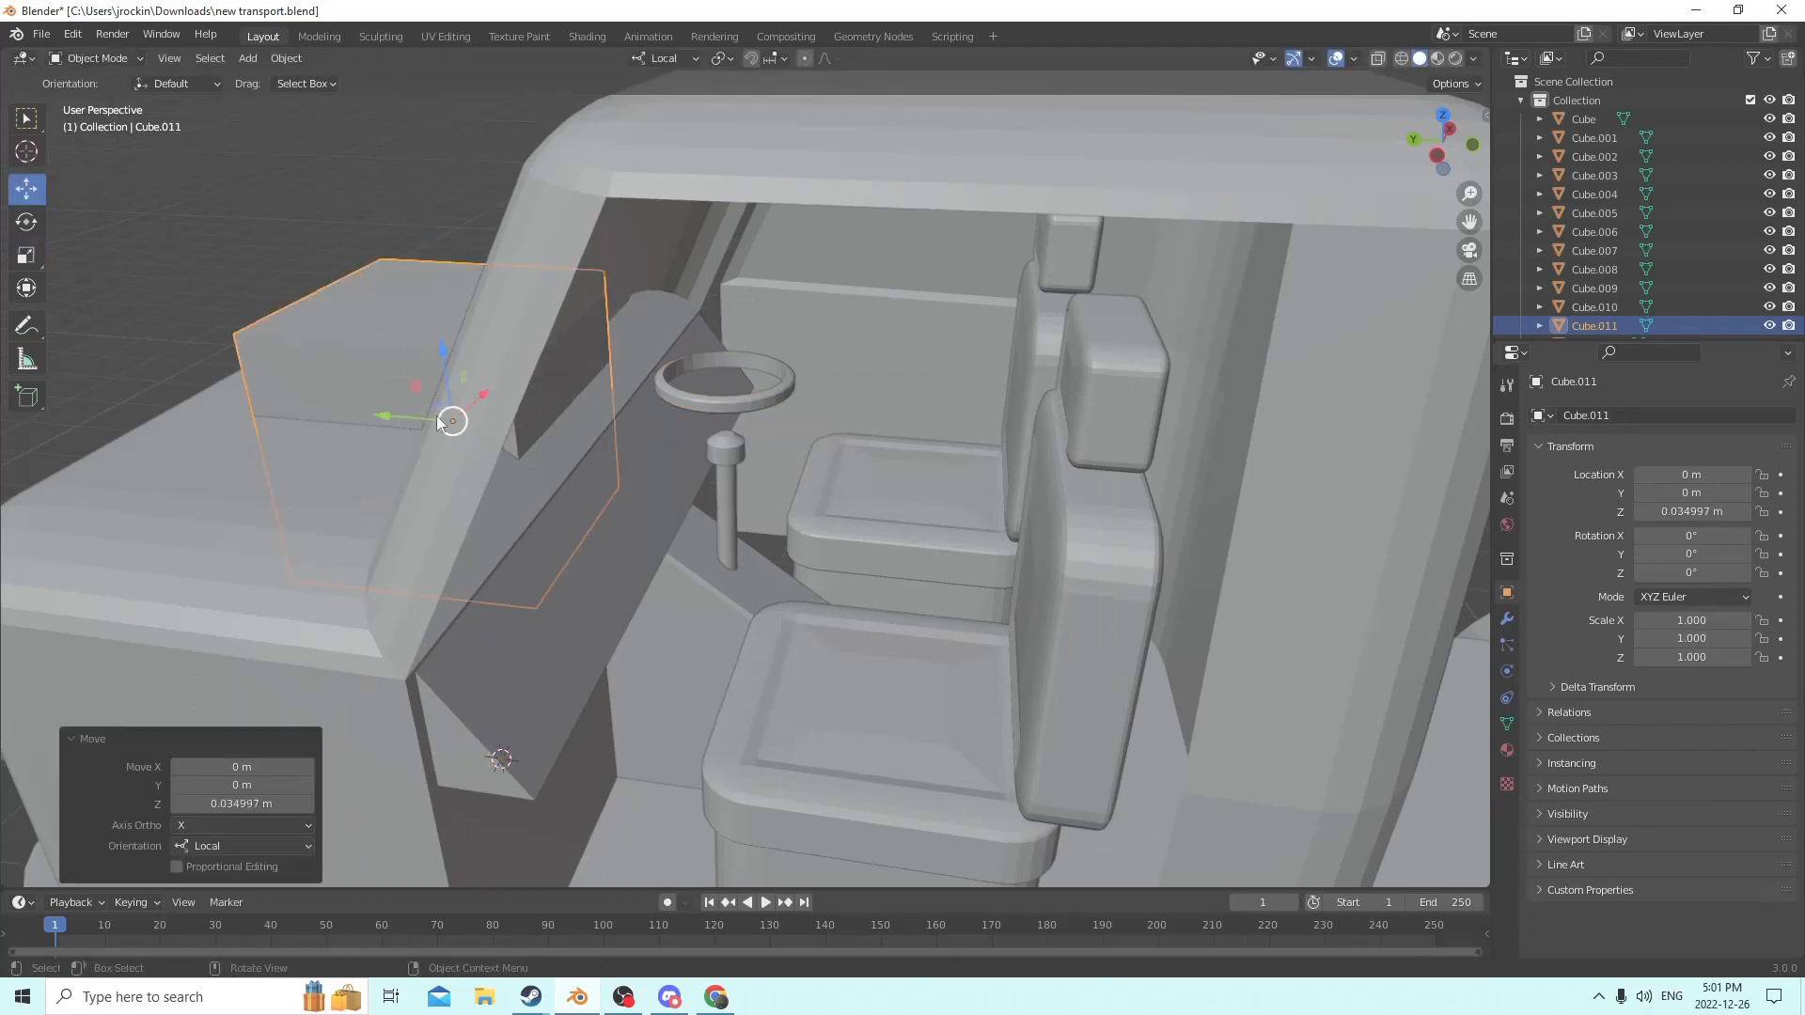
left_click_drag(381, 418, 670, 443)
middle_click_drag(669, 444, 723, 371)
Scale the cube into a narrow bar across the knob, with scale about X 0.097, Y 0.408 and Z 0.062.
left_click(27, 256)
left_click_drag(763, 431, 760, 489)
middle_click_drag(759, 489, 583, 549)
left_click_drag(972, 548, 884, 524)
middle_click_drag(881, 518, 1153, 483)
scroll(1069, 487, "up", 4)
left_click_drag(766, 414, 769, 450)
middle_click_drag(767, 453, 636, 367)
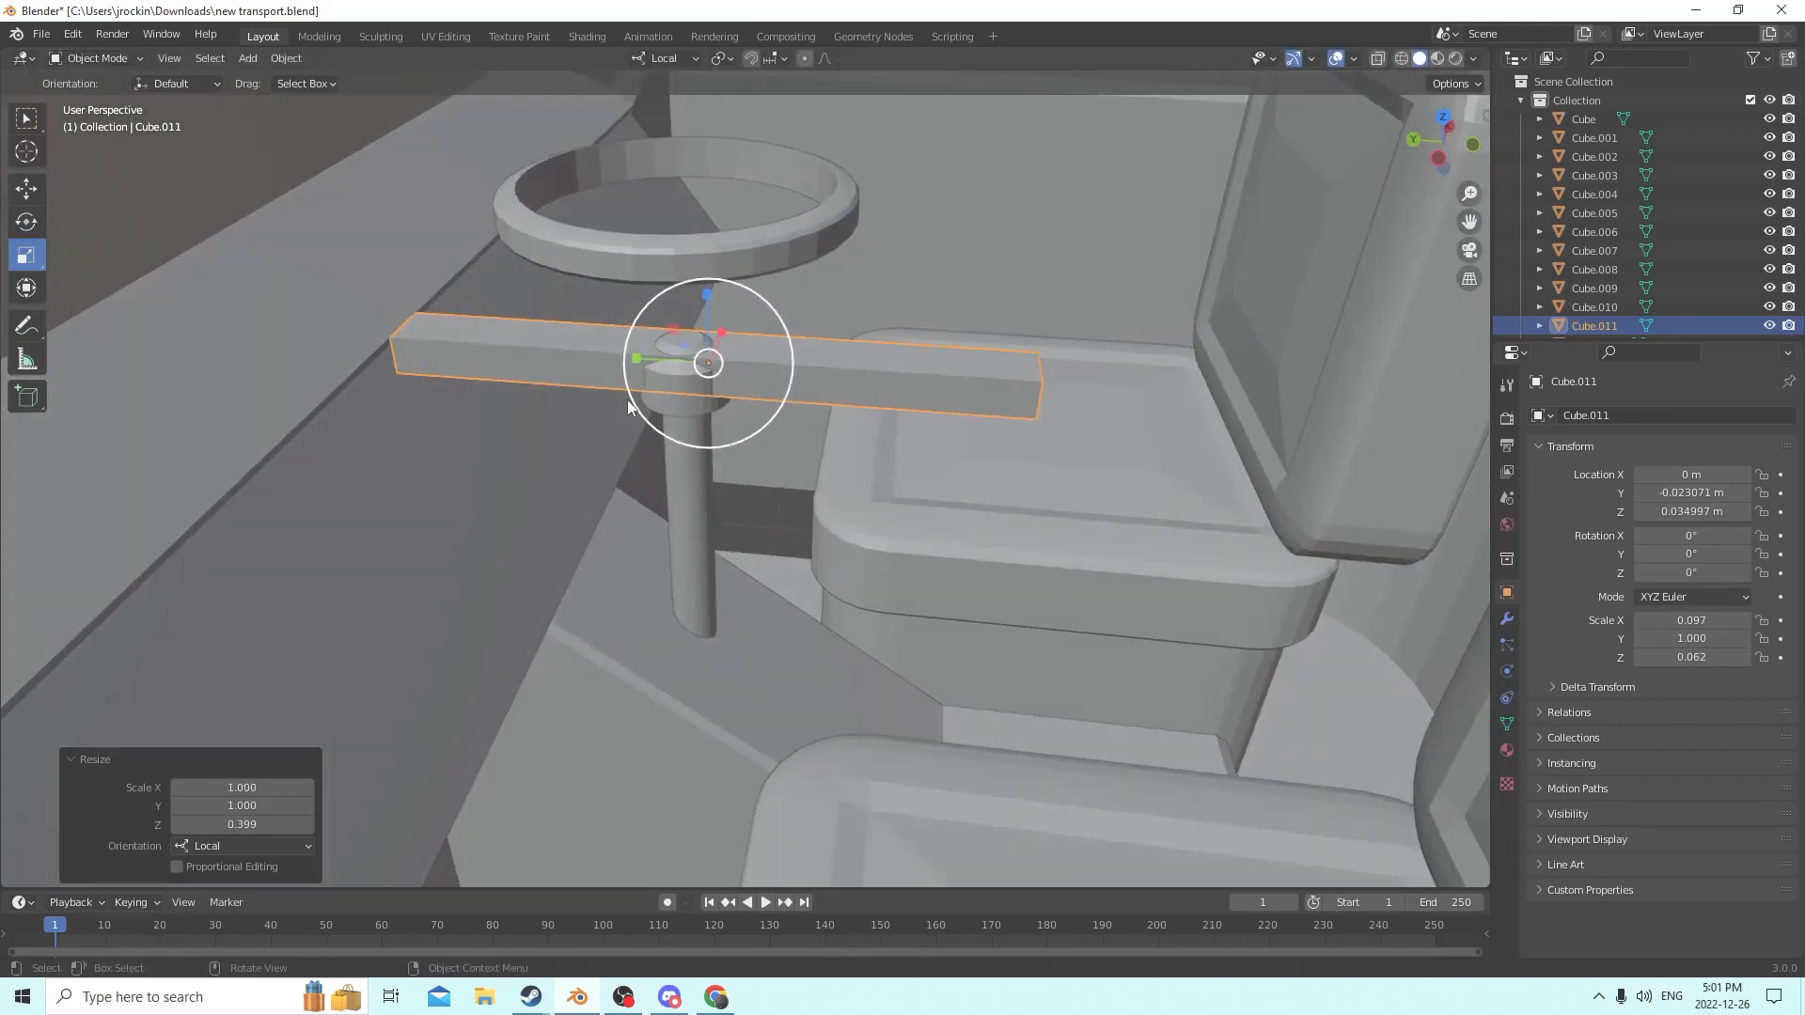
left_click_drag(636, 367, 682, 363)
middle_click_drag(682, 363, 723, 346)
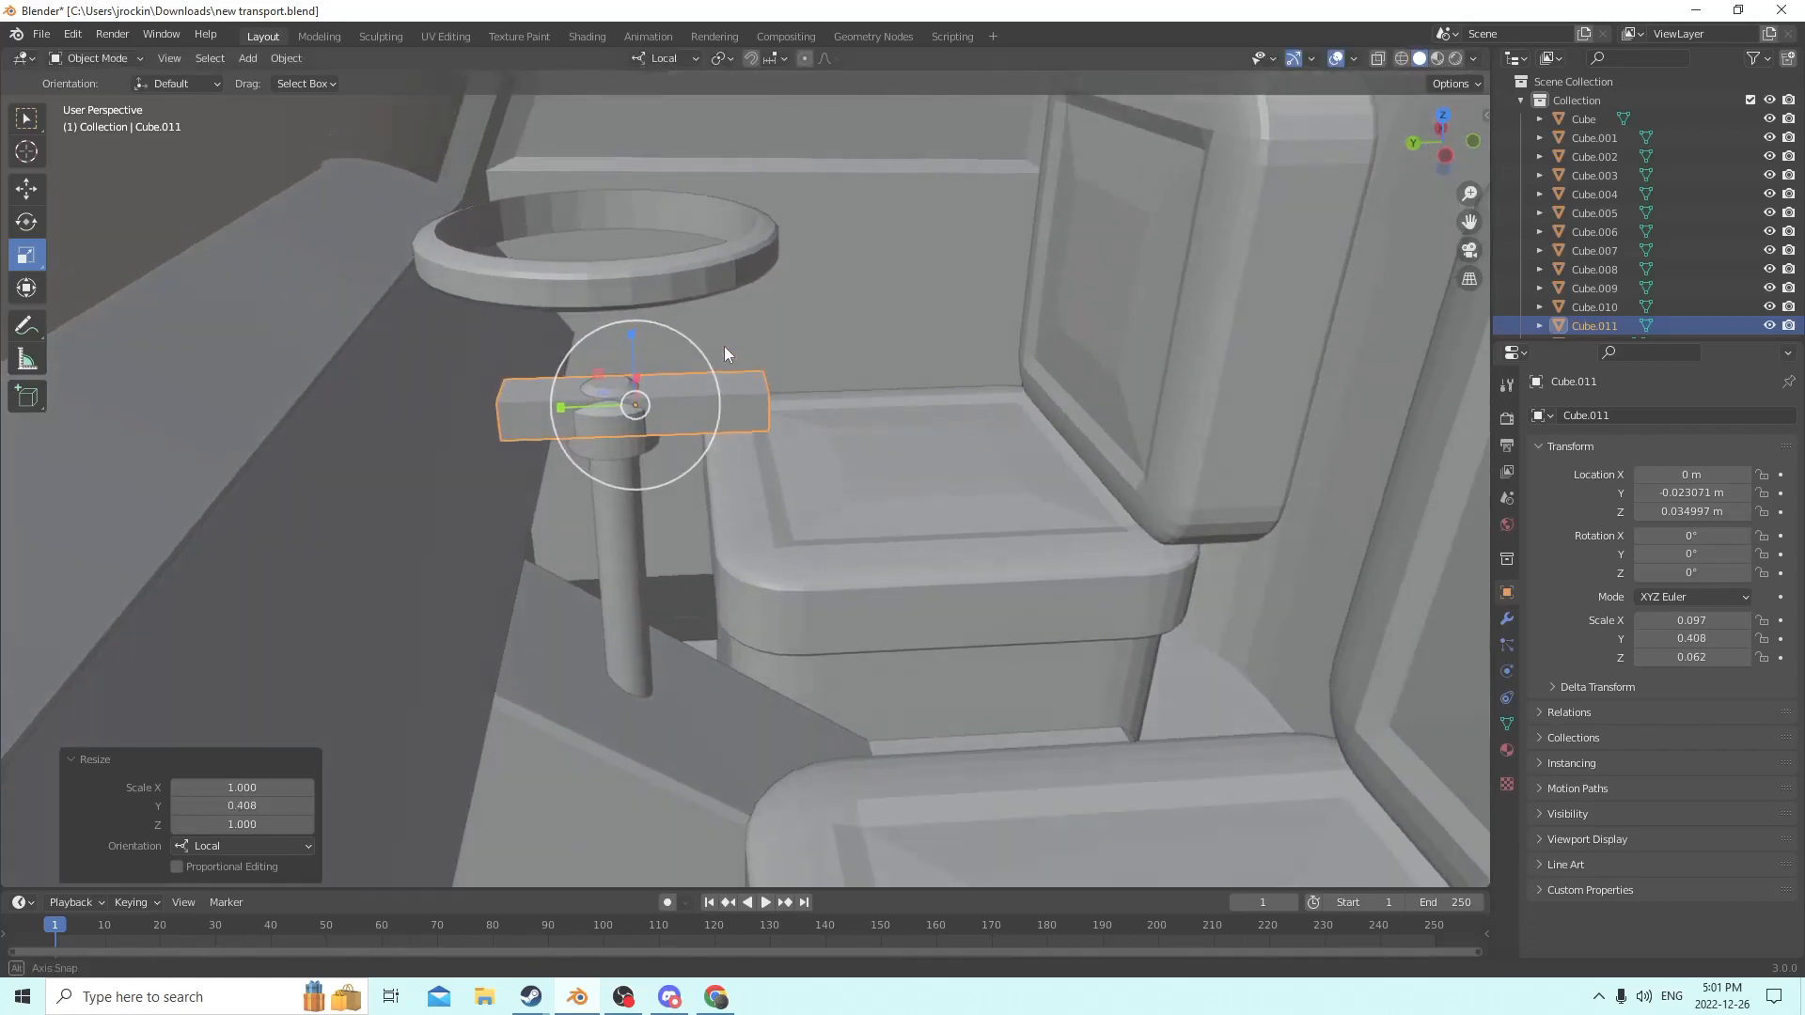
Lower the steering wheel ring around the shifter knob, to a Z location of about 0.0361 m.
left_click(621, 290)
left_click(41, 192)
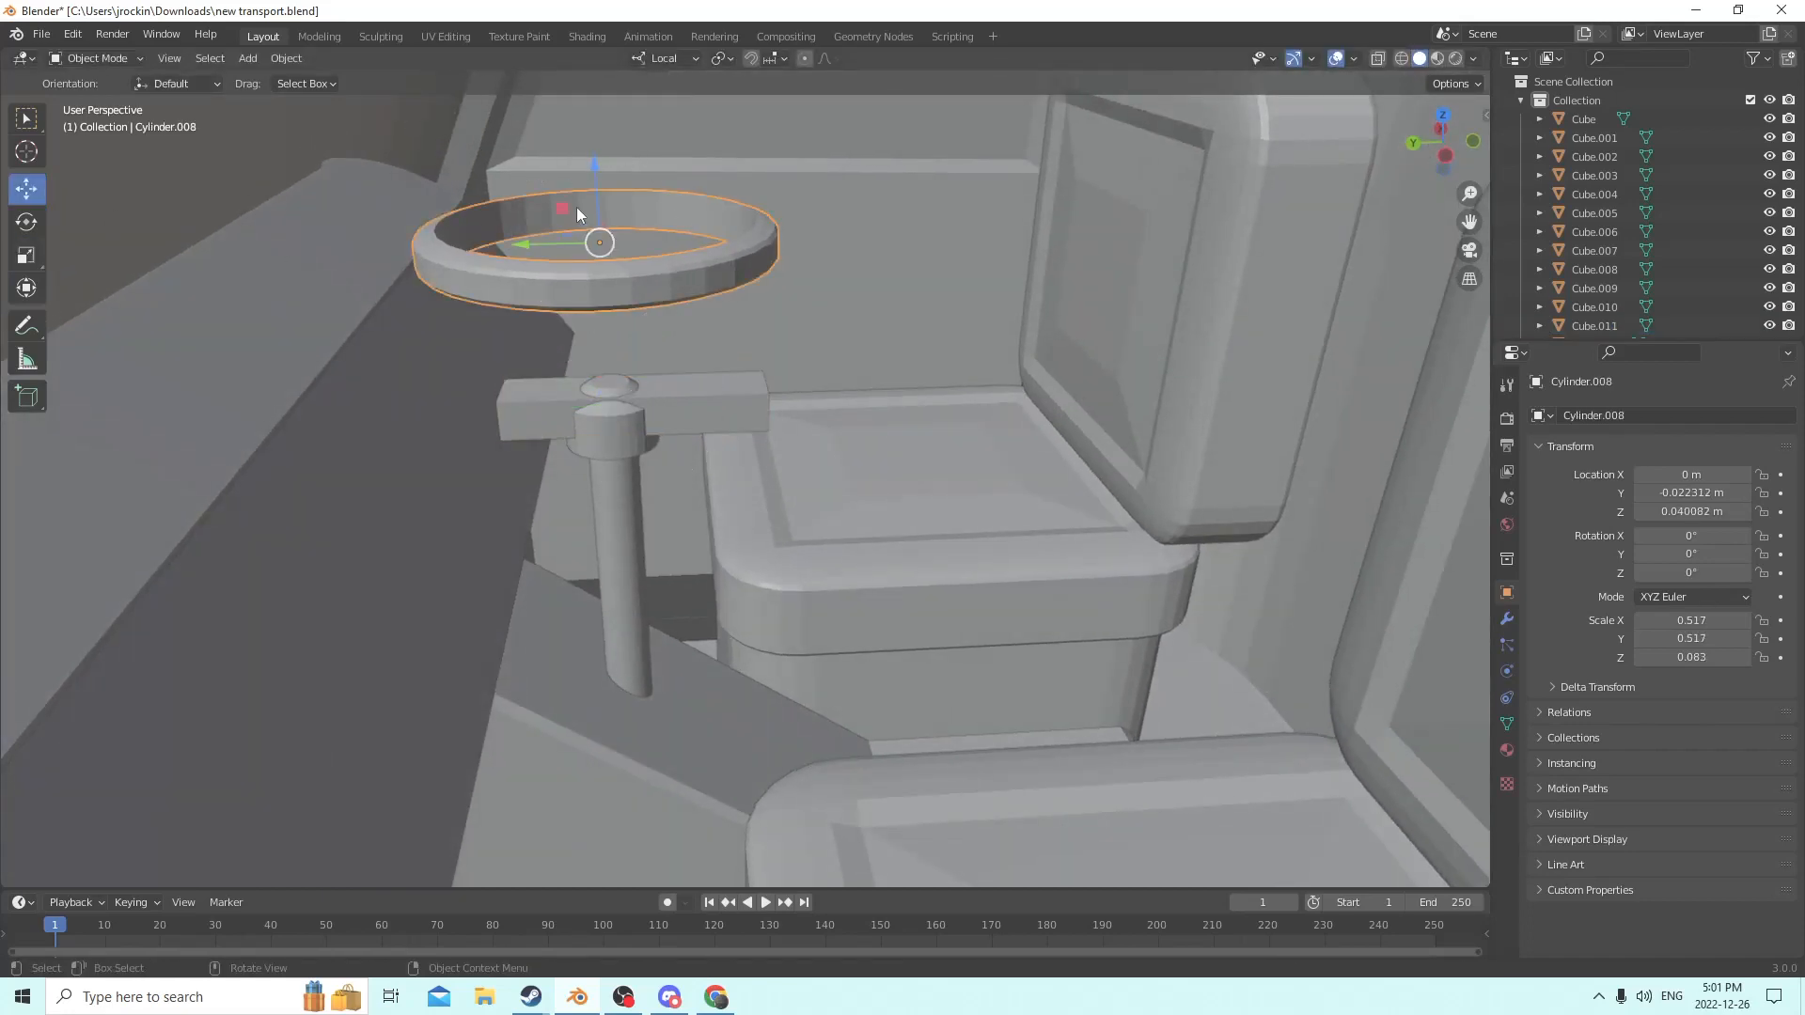
left_click_drag(594, 169, 619, 301)
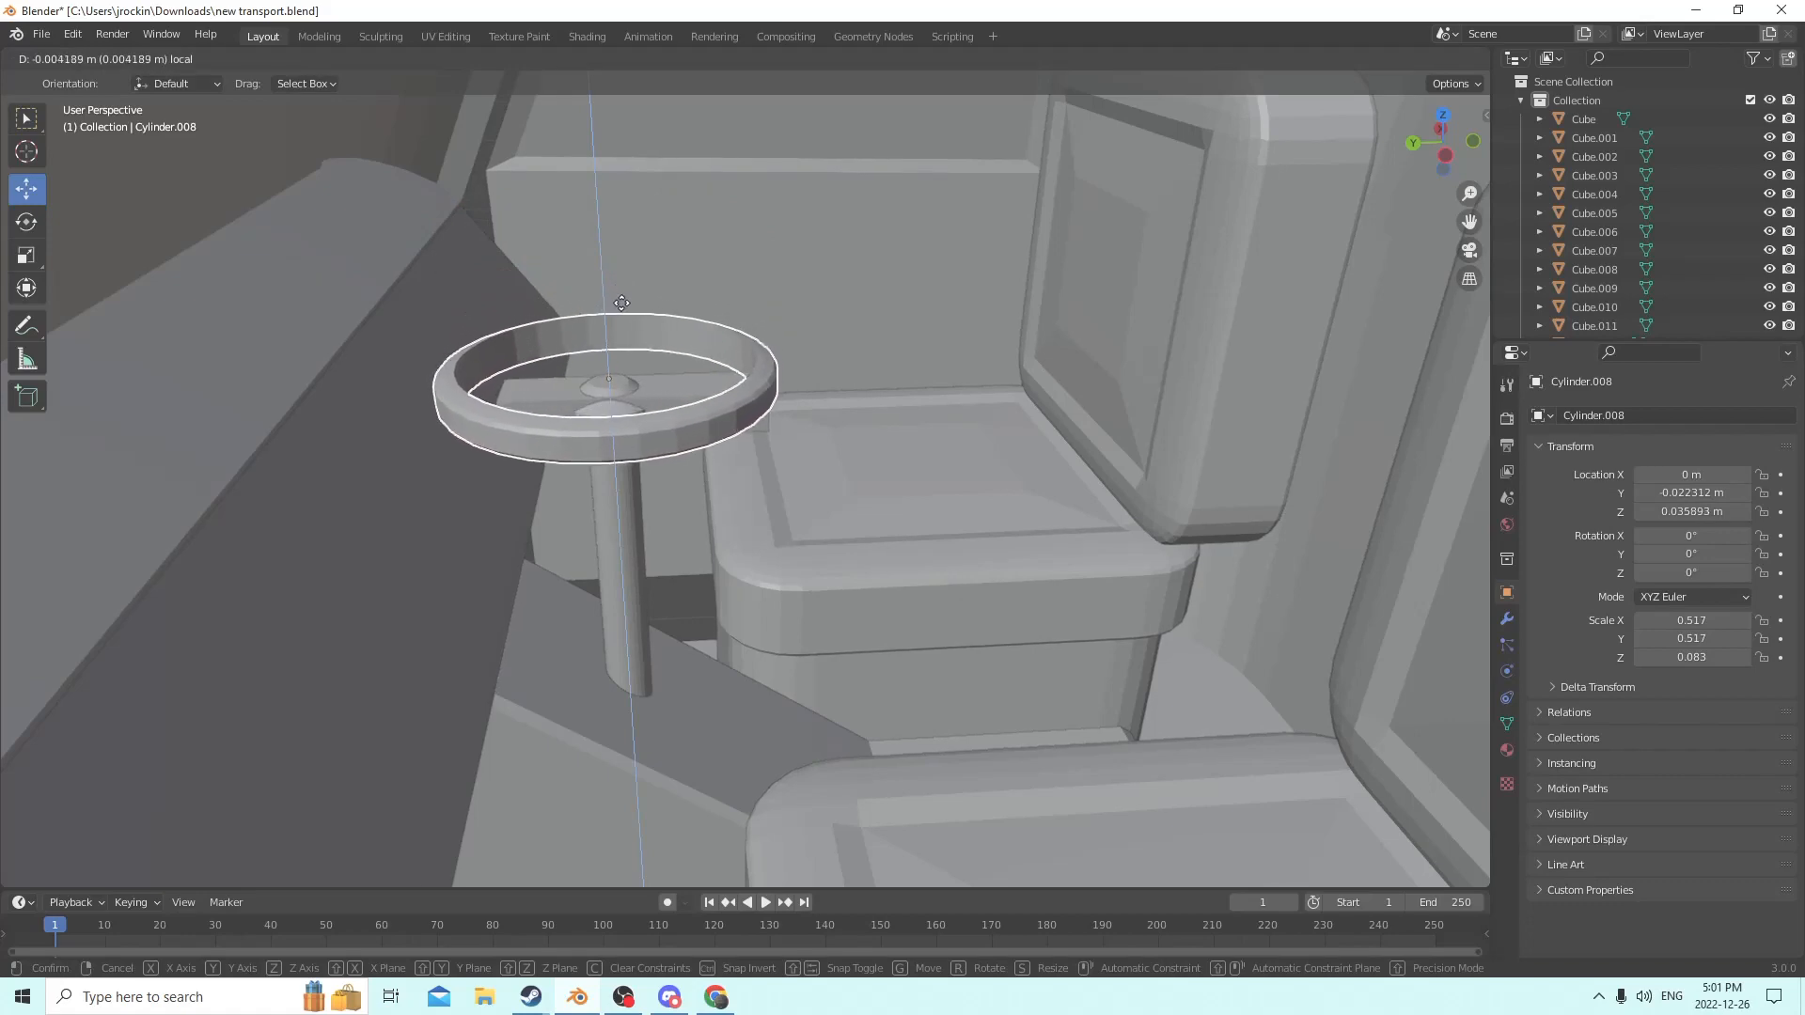
middle_click_drag(618, 301, 655, 307)
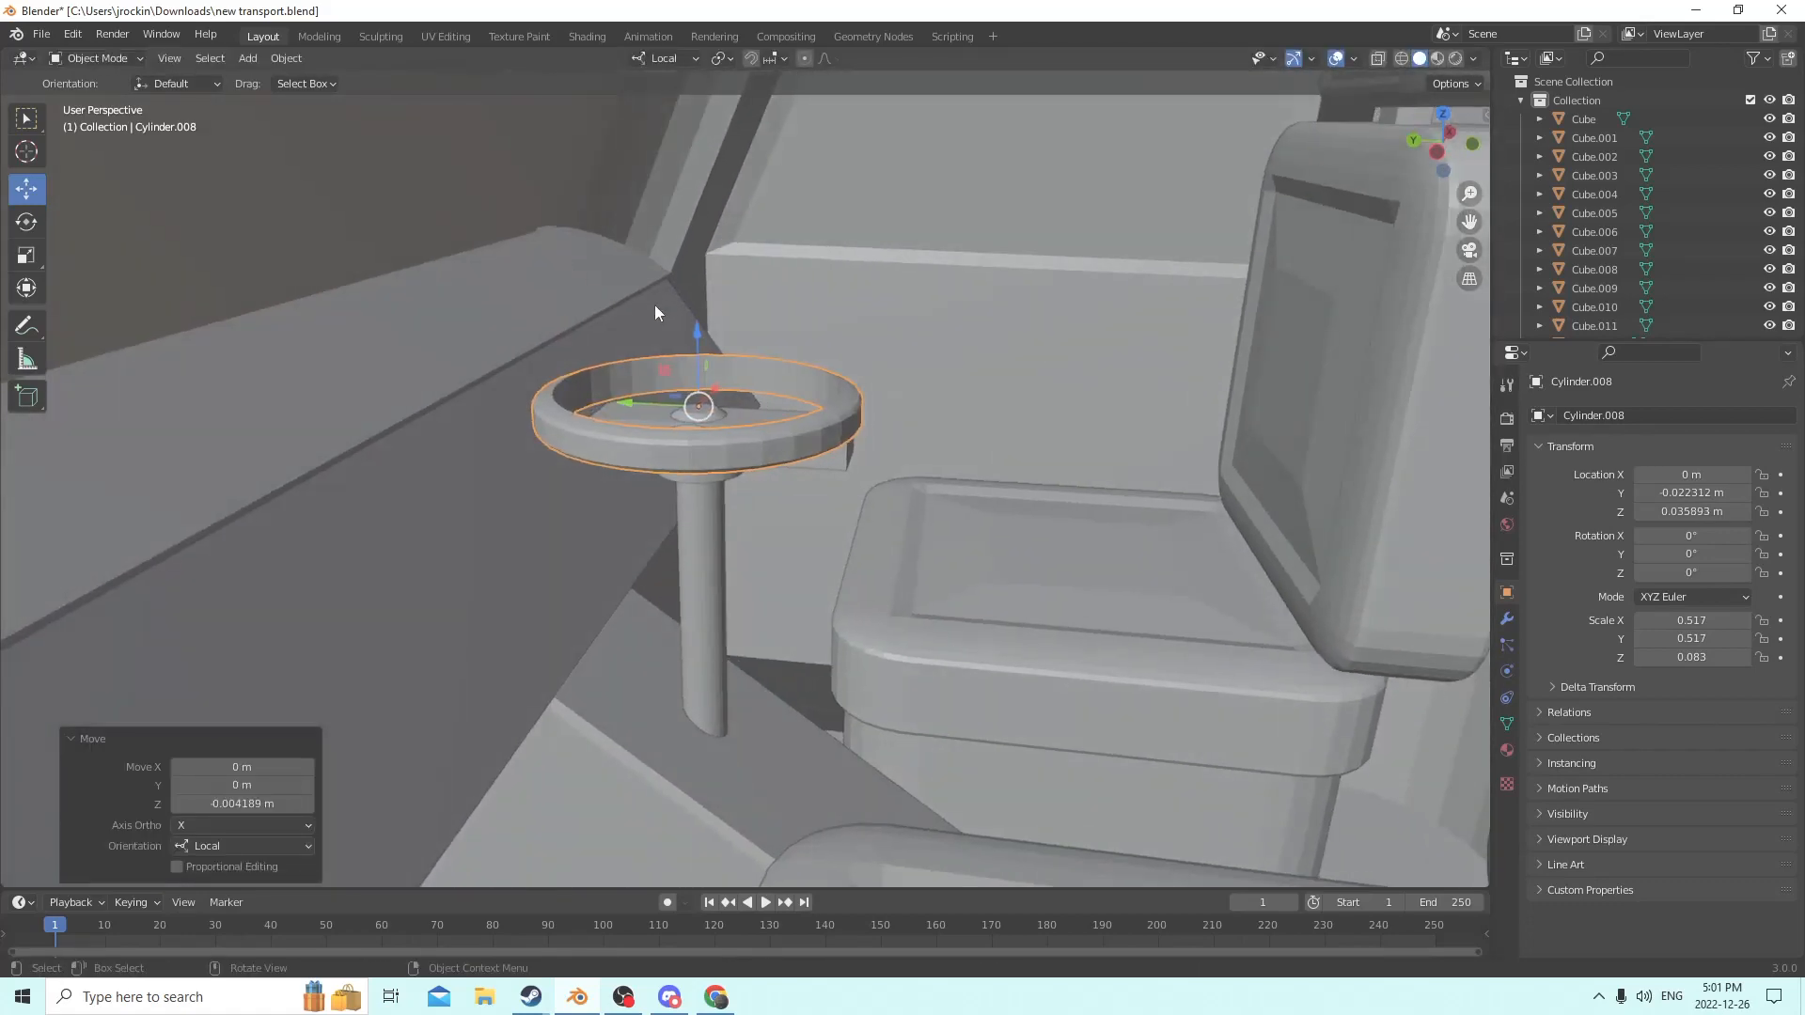
left_click_drag(695, 338, 677, 335)
middle_click_drag(677, 336, 747, 299)
Move the bar about 0.003 m along Y toward the dashboard side of the ring.
left_click(748, 342)
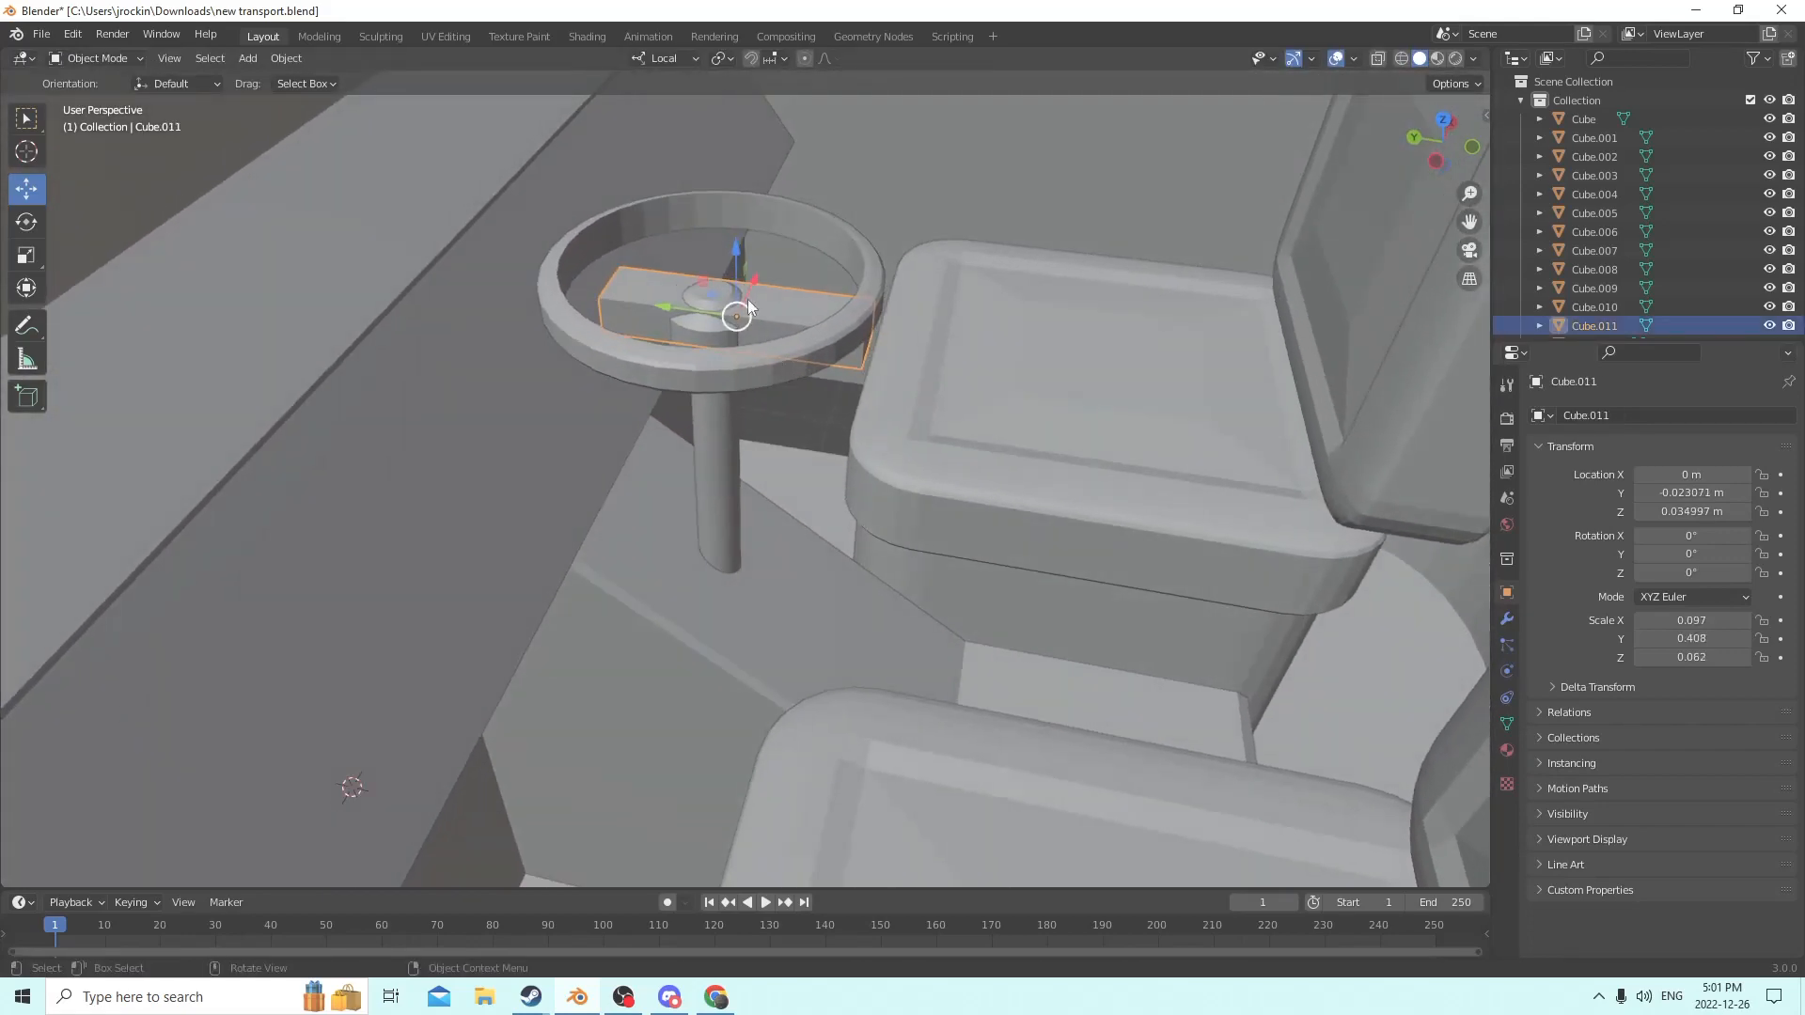
key("g")
key("y")
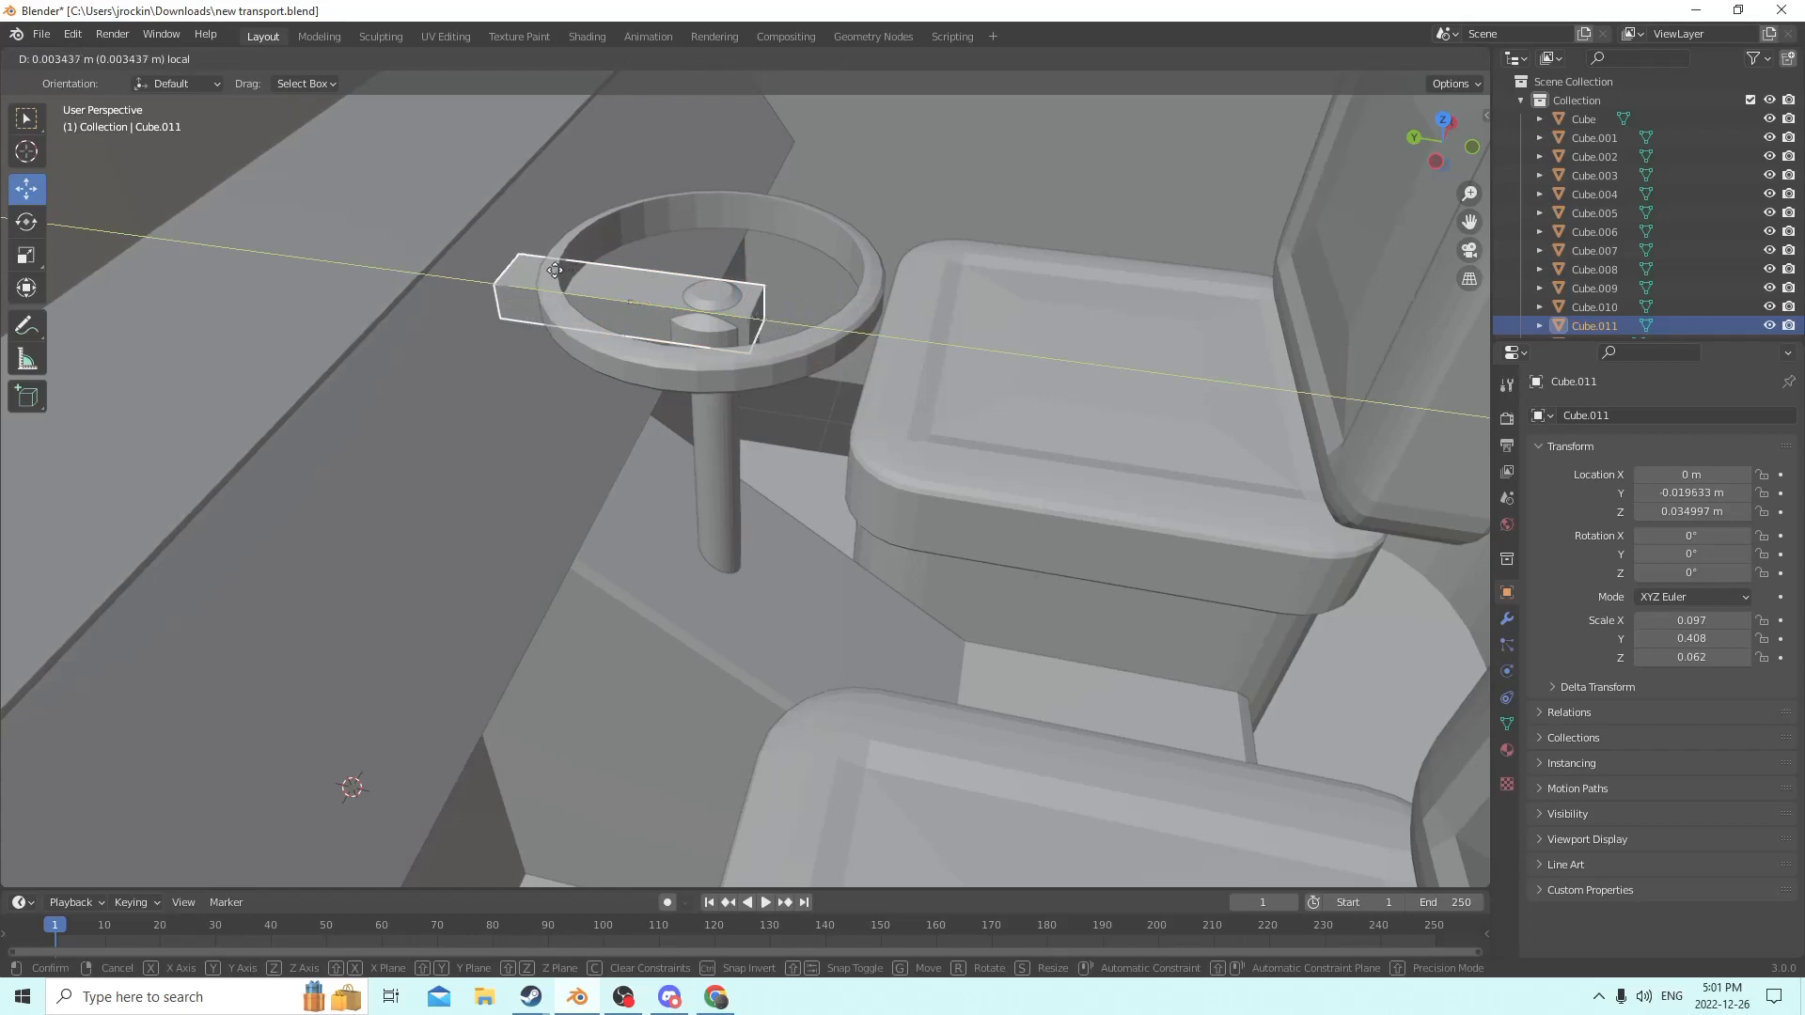
left_click(570, 272)
Shrink the bar to spoke size inside the ring, with scale about X 0.054, Y 0.245 and Z 0.047.
left_click(25, 252)
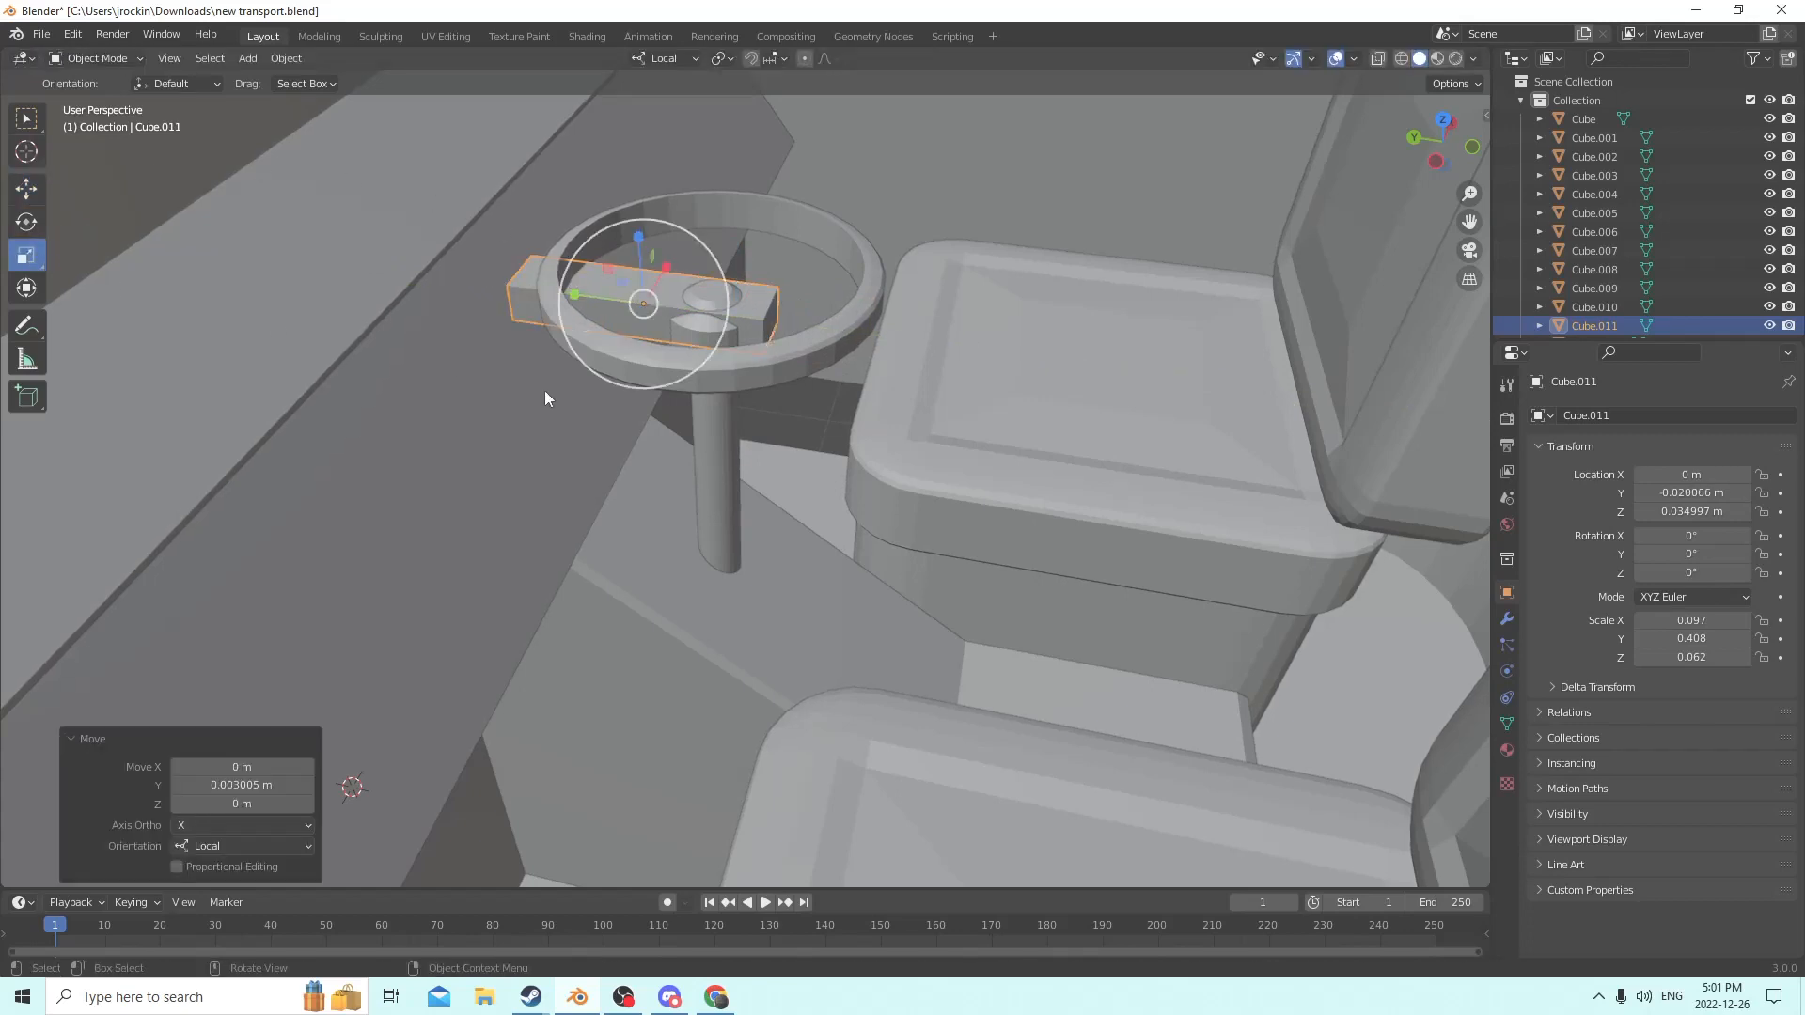
left_click_drag(575, 299, 581, 295)
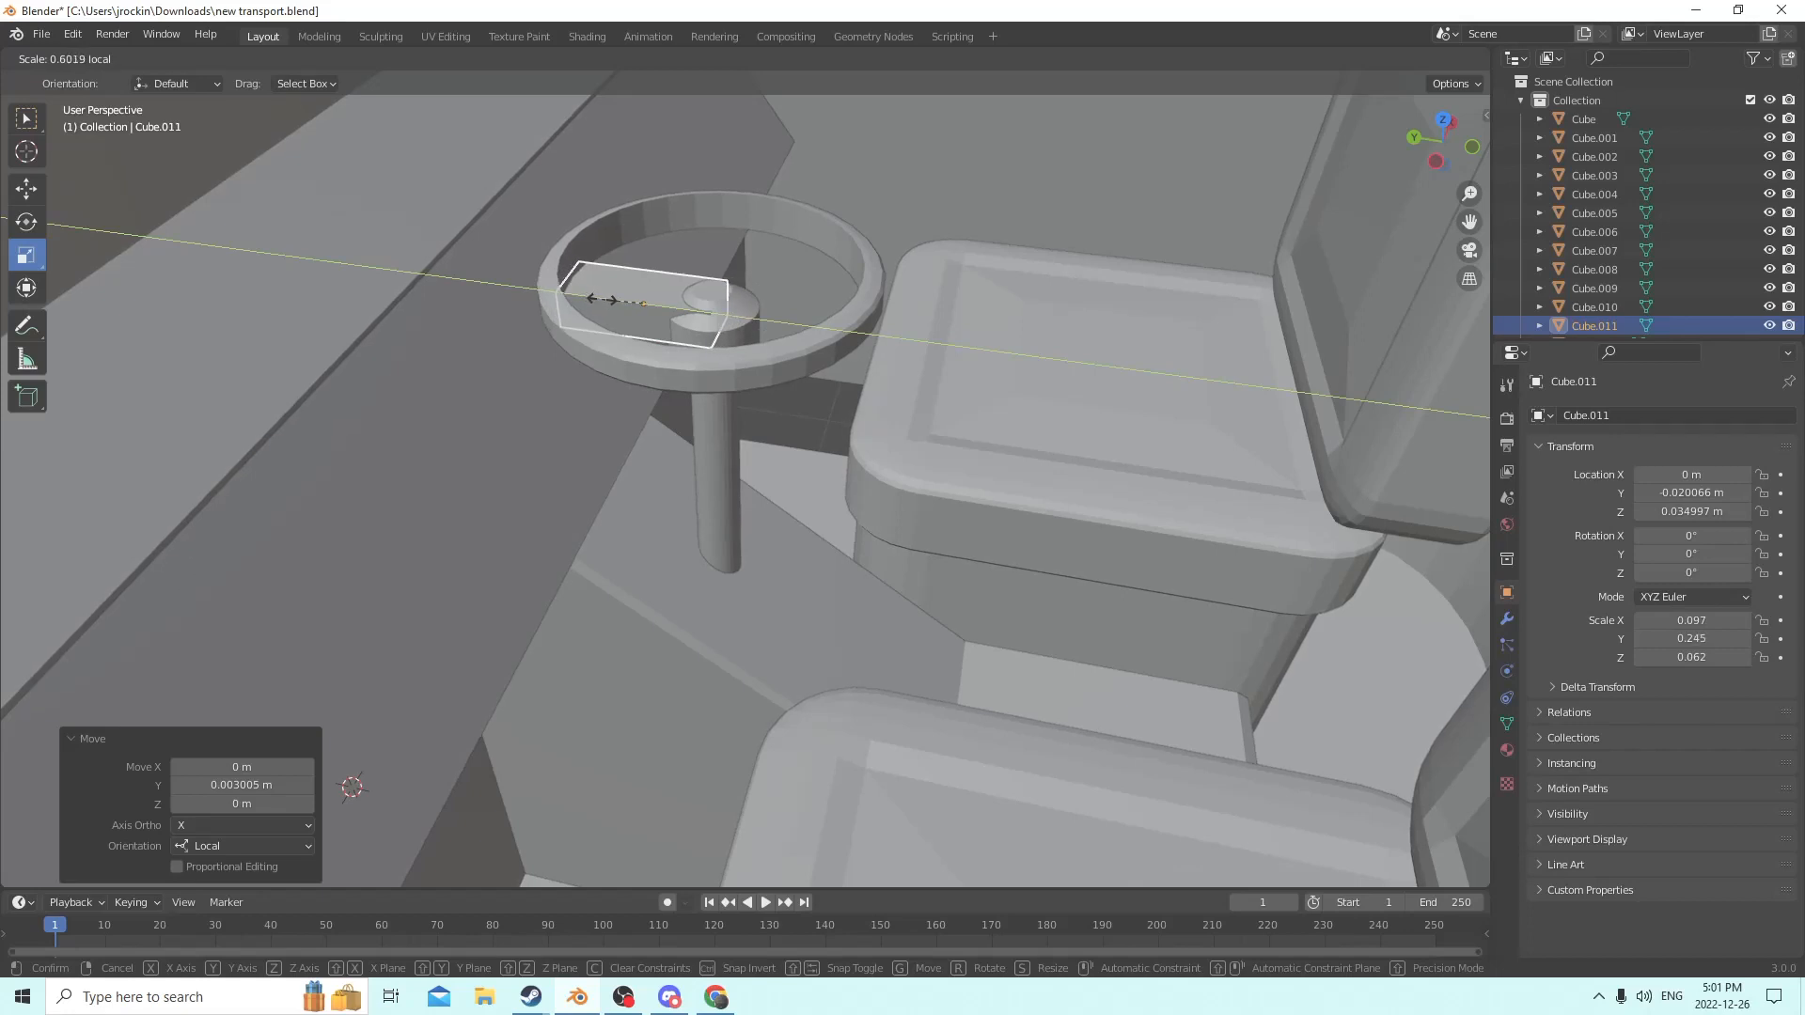
left_click_drag(611, 301, 600, 301)
middle_click_drag(600, 300, 447, 346)
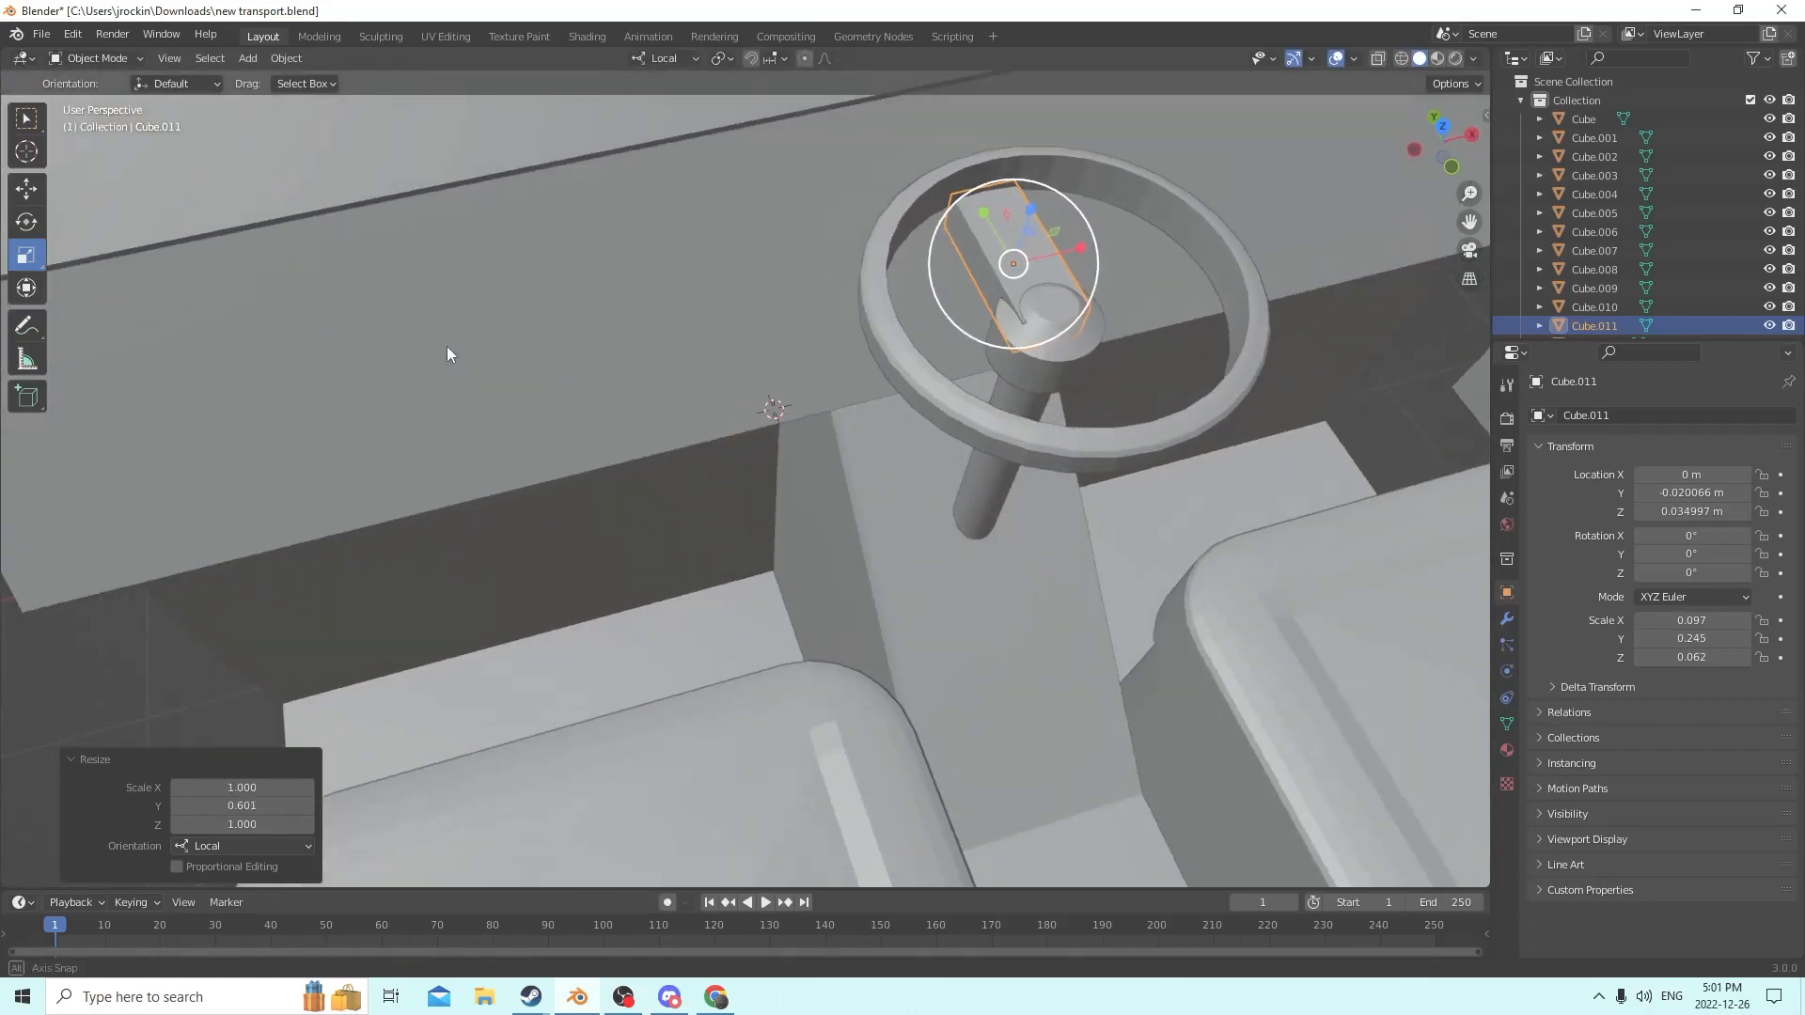
left_click_drag(1076, 247, 1041, 246)
middle_click_drag(1041, 246, 1127, 153)
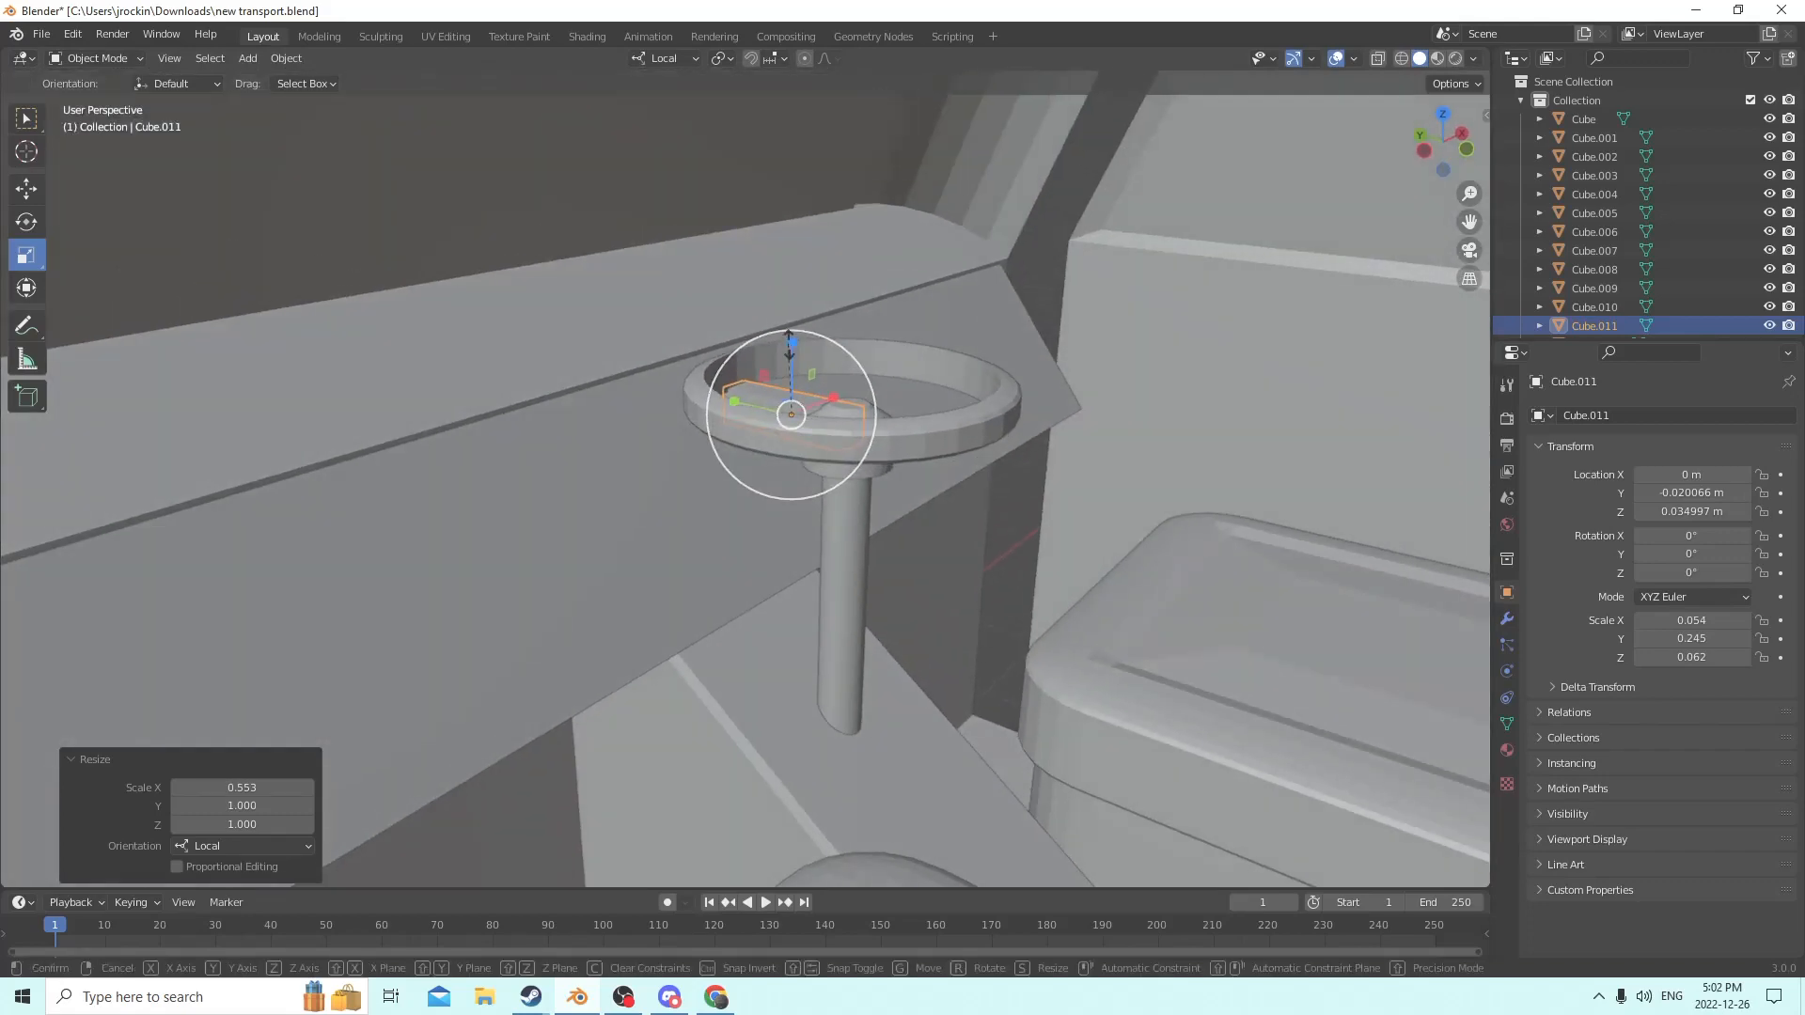
left_click_drag(806, 338, 788, 361)
middle_click_drag(788, 361, 674, 280)
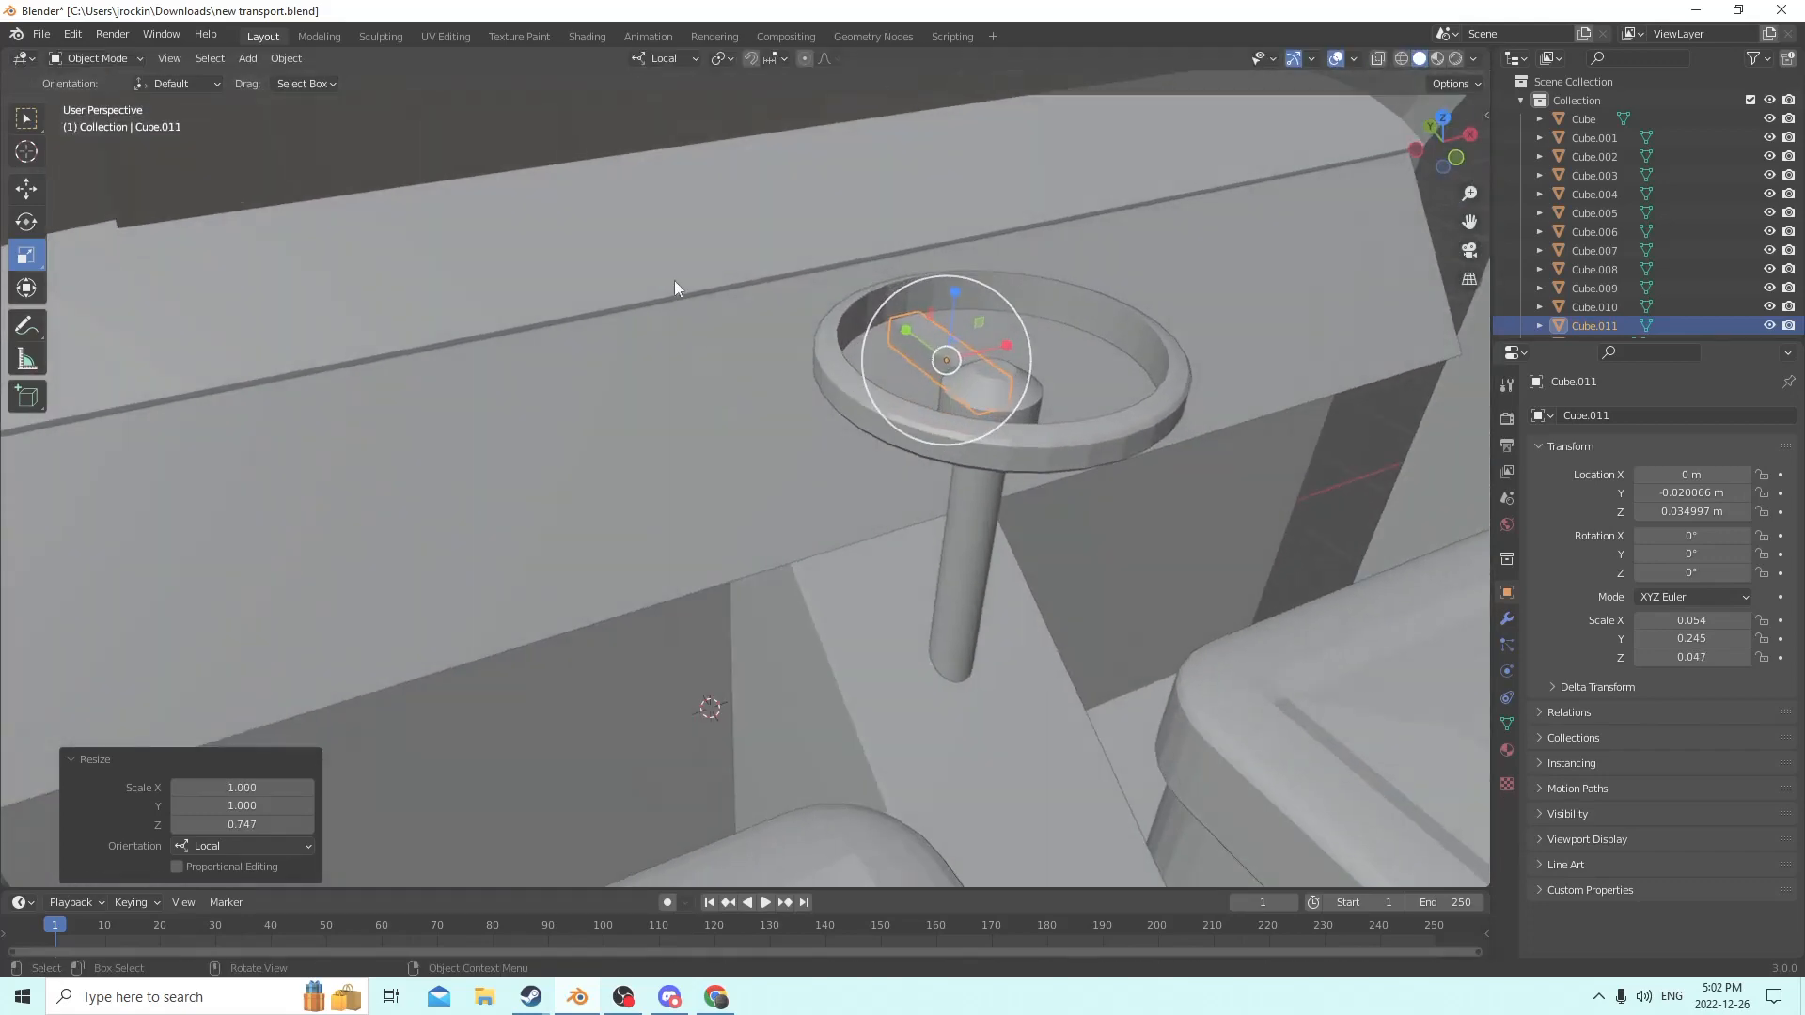
Raise the spoke bar slightly to a Z location of about 0.0357 m.
left_click(39, 186)
left_click_drag(954, 297, 955, 271)
middle_click_drag(956, 271, 972, 421)
Bevel the spoke bar's four long edges with 6 segments to round it.
key("Tab")
middle_click_drag(1096, 491, 1026, 449)
middle_click_drag(1165, 701, 1039, 712)
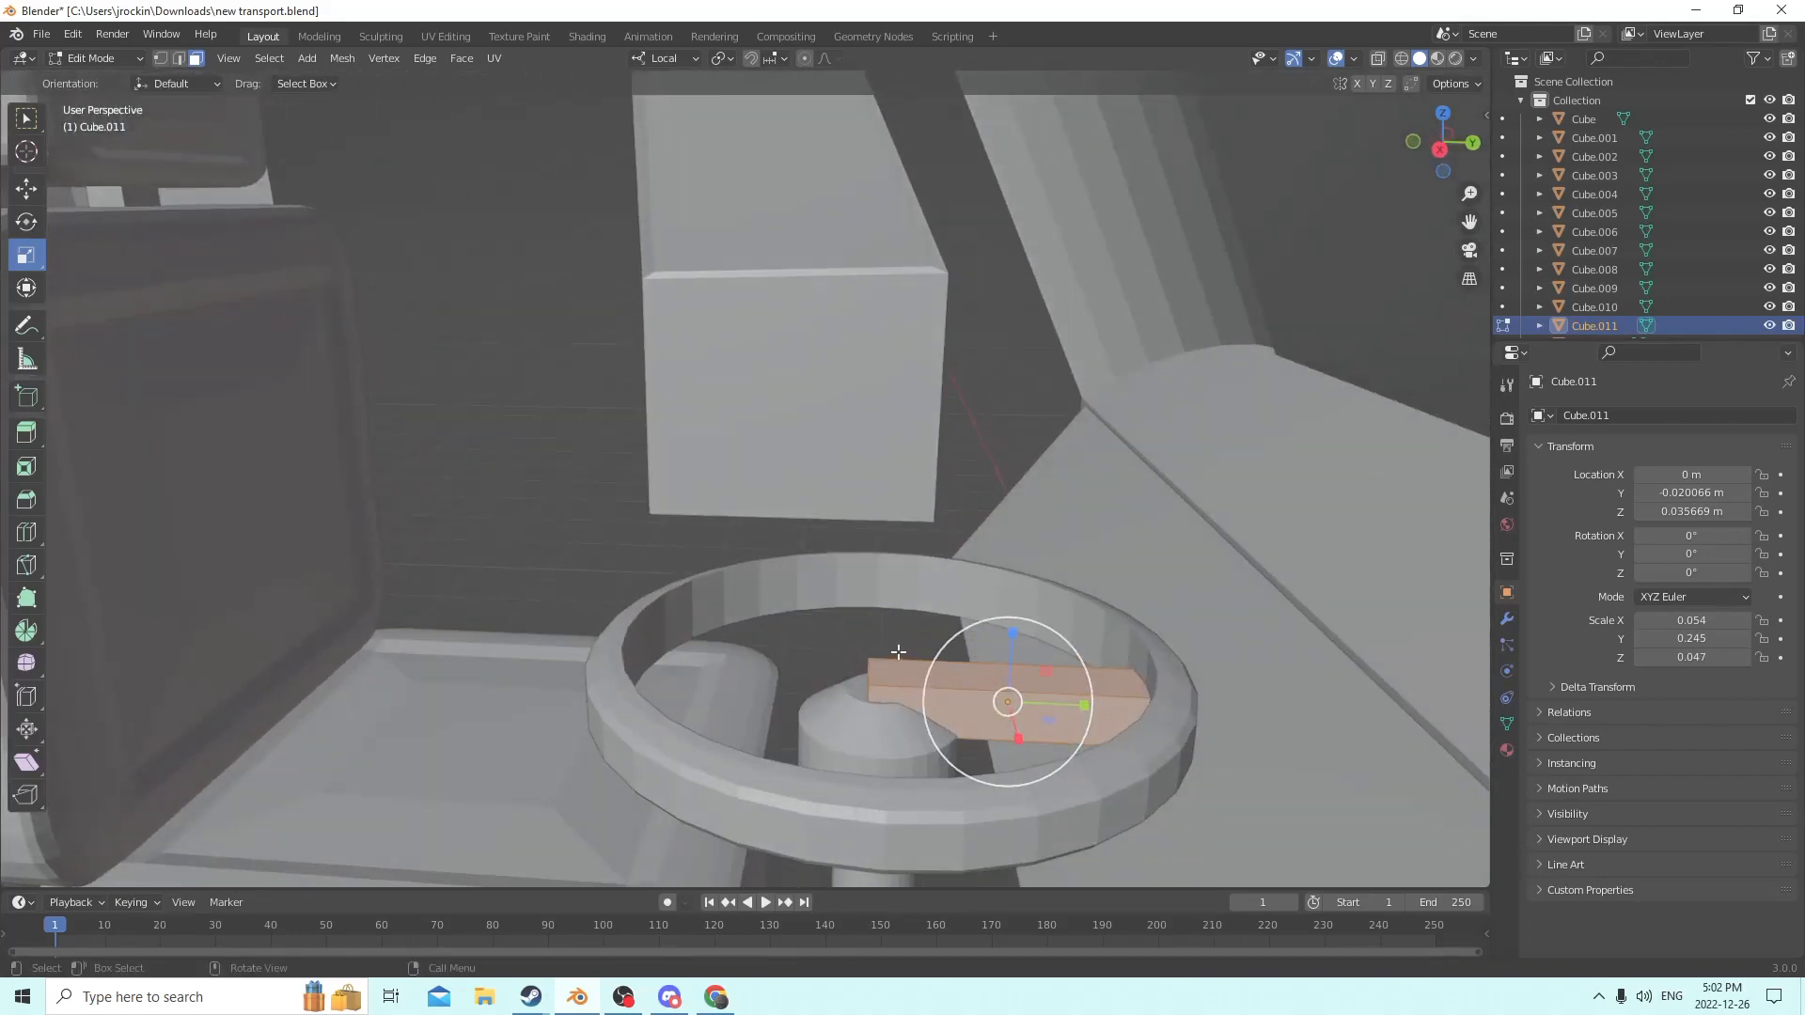
left_click(975, 662)
left_click(980, 691, "shift")
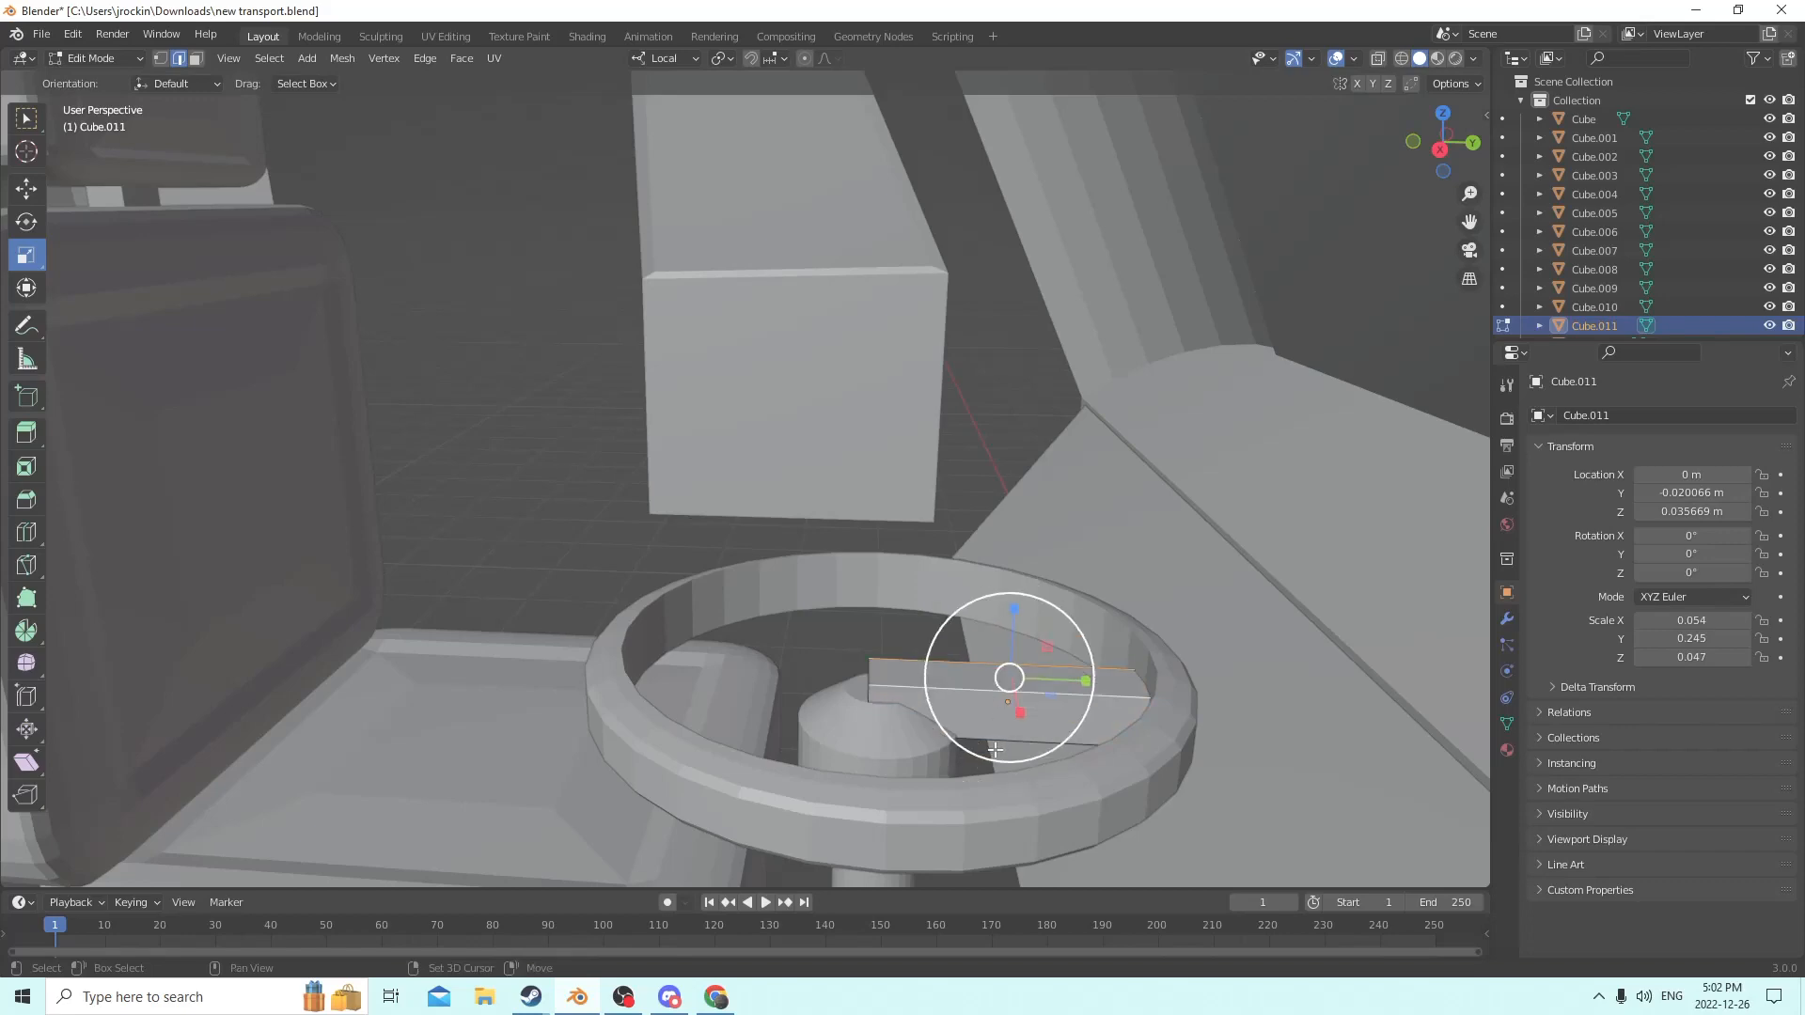
left_click(996, 741, "shift")
middle_click_drag(930, 649, 1234, 643)
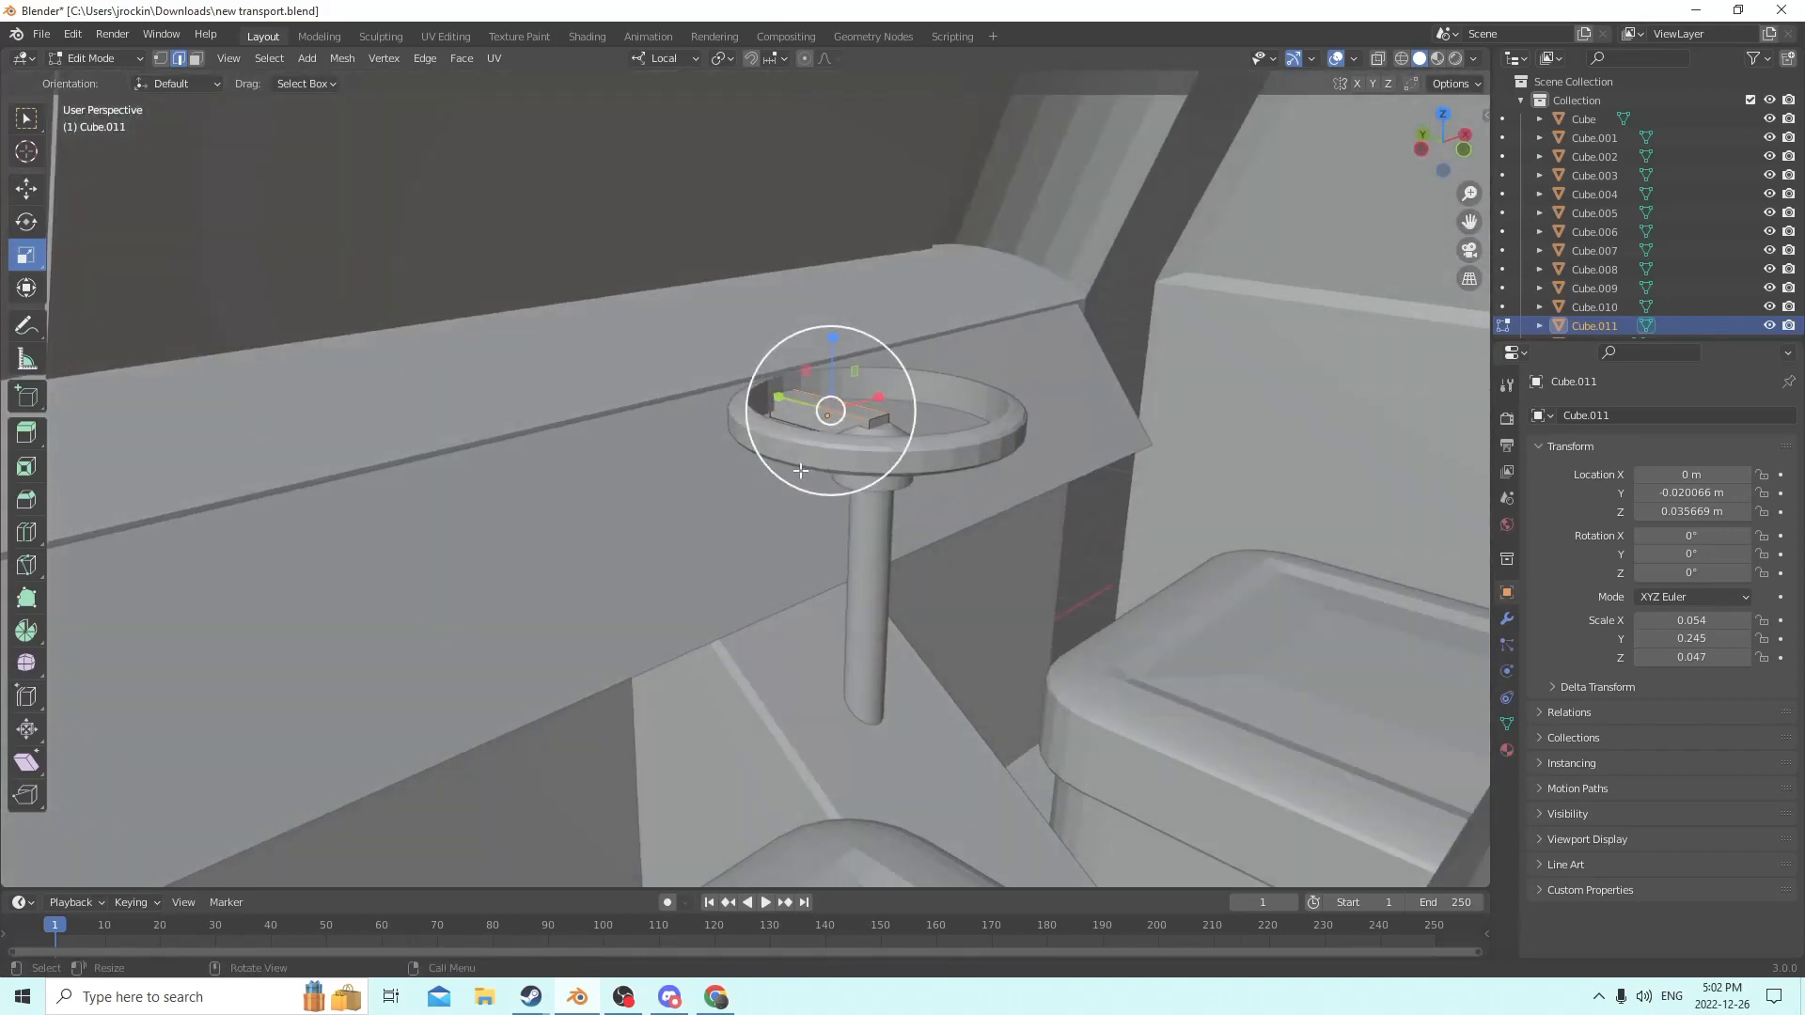
middle_click_drag(803, 414, 852, 320)
left_click(858, 319, "shift")
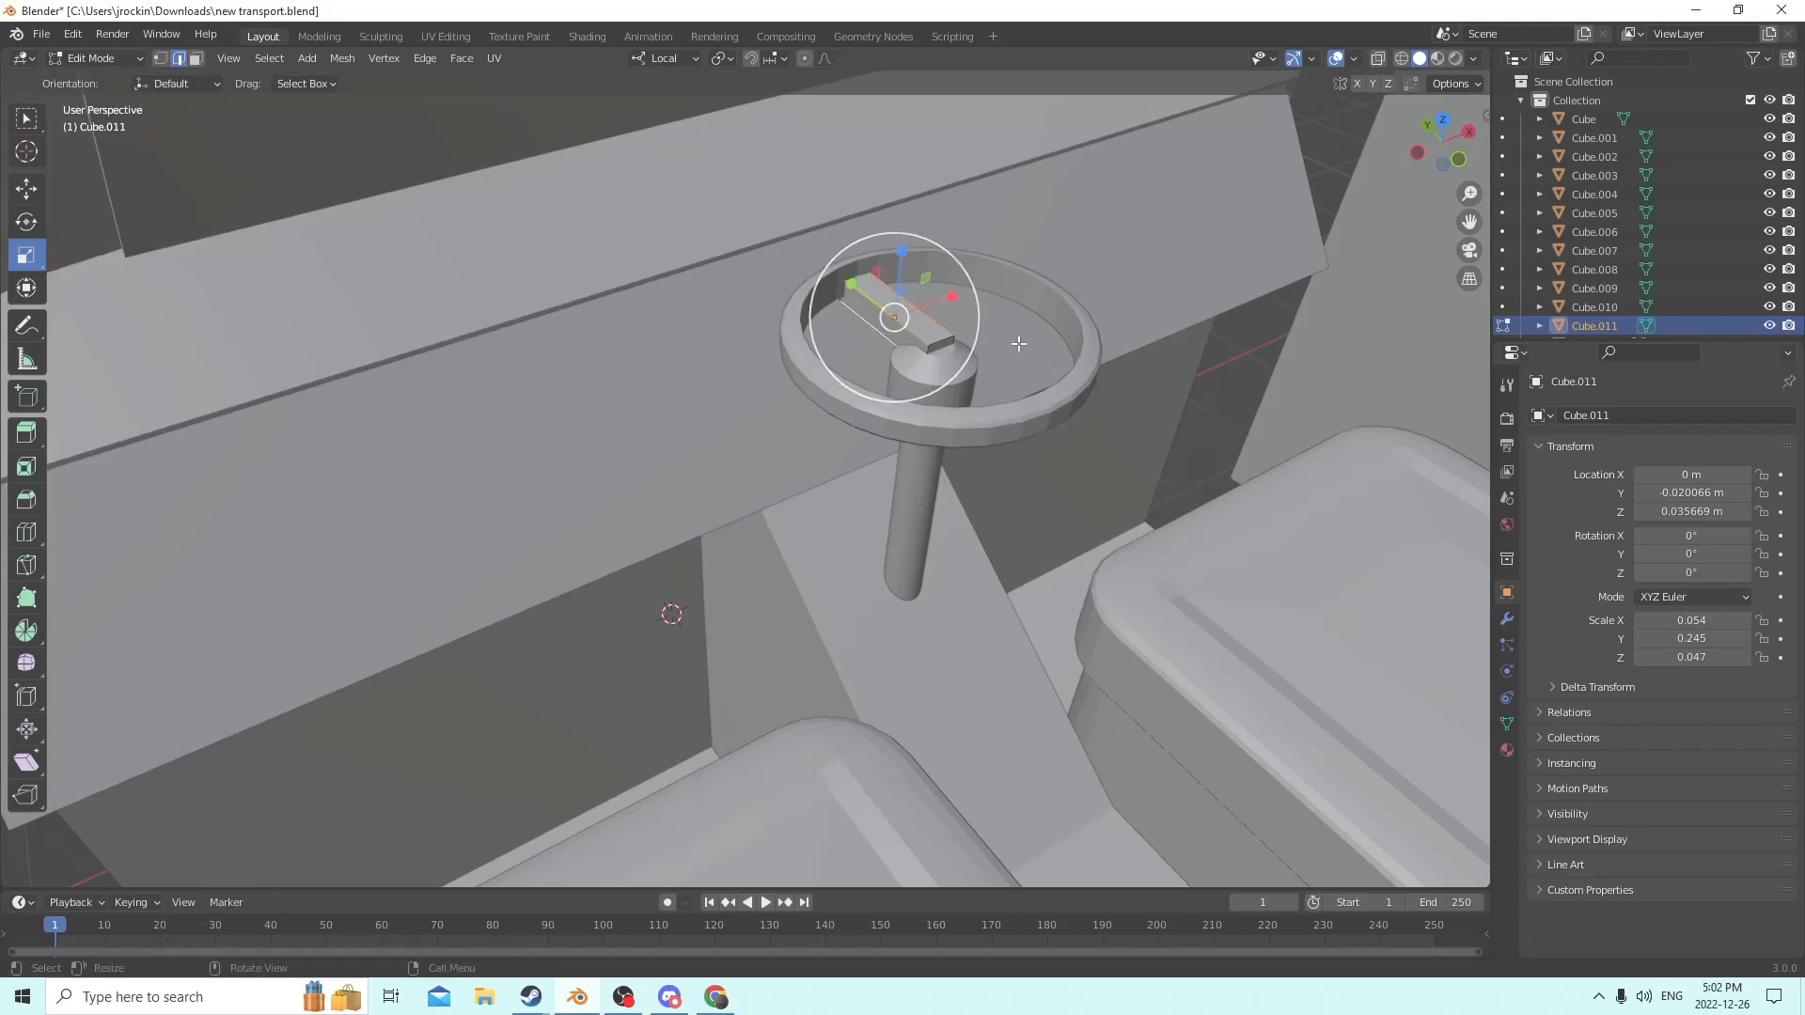
key("ctrl+b")
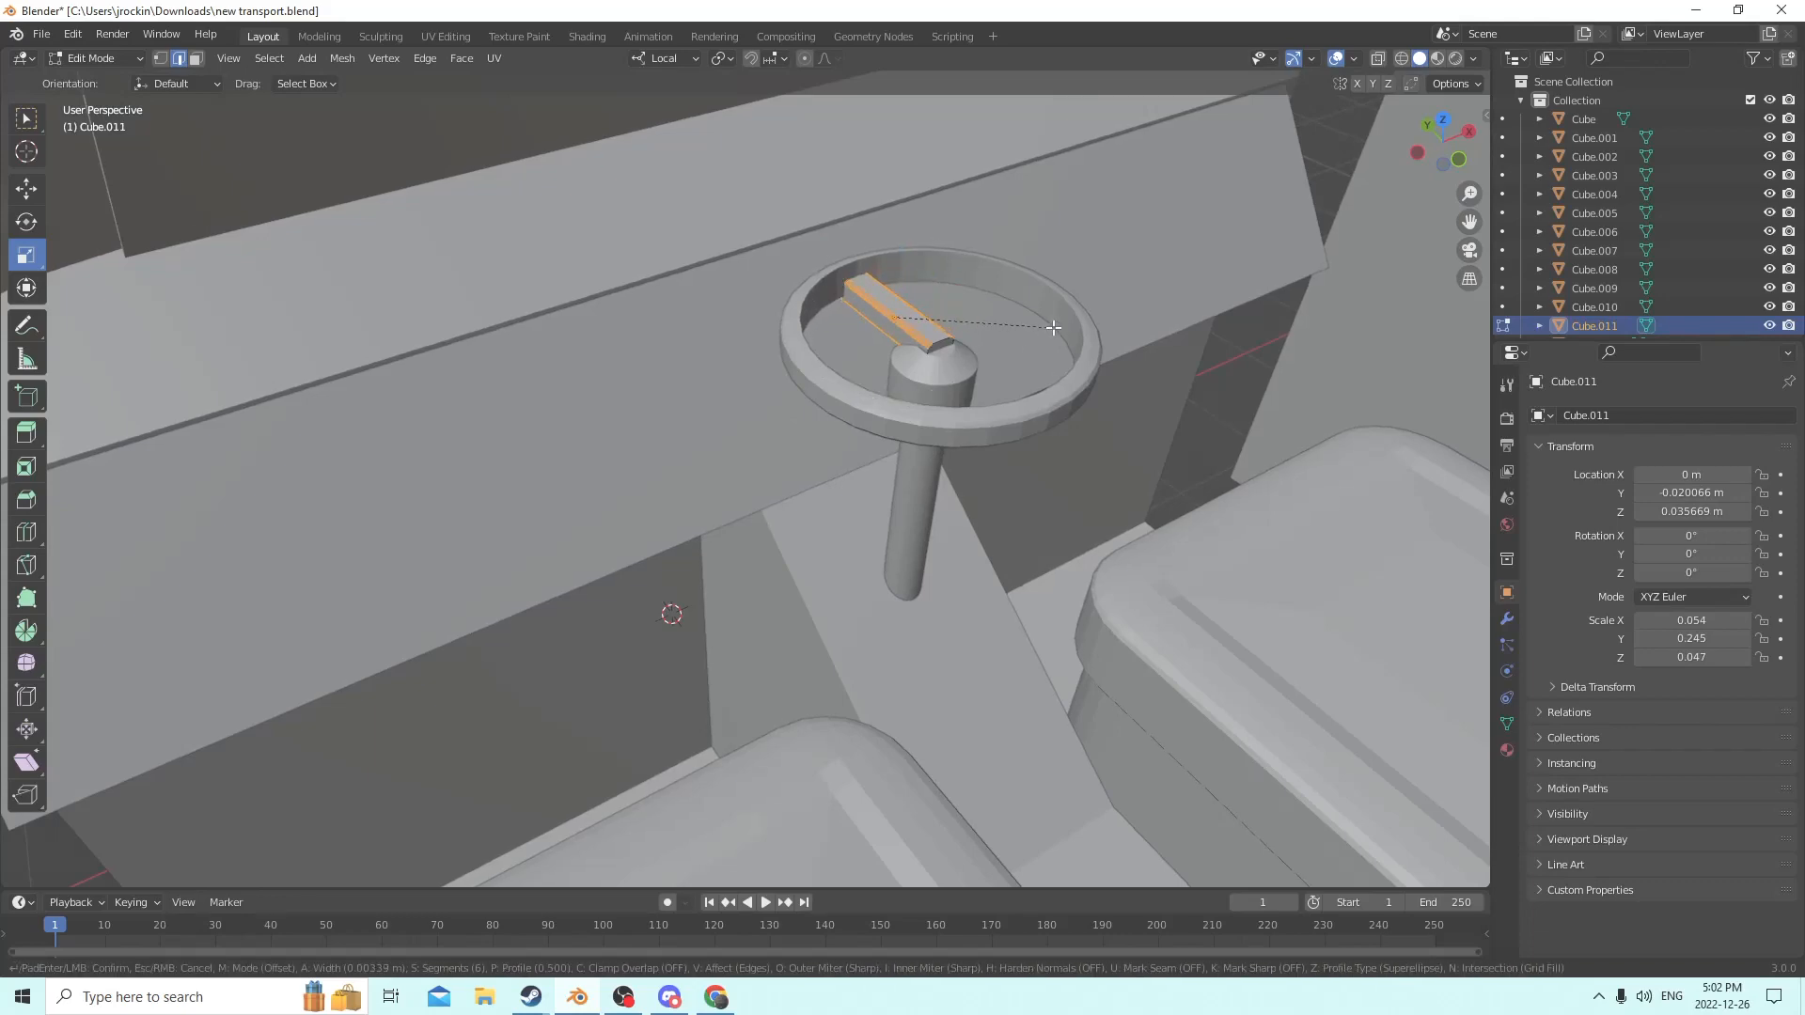
left_click(1059, 326)
middle_click_drag(1059, 326, 788, 268)
key("Tab")
Lift the spoke about 0.0024 m clear of the ring and reduce the height of its outer end face.
middle_click_drag(1043, 415, 1023, 515)
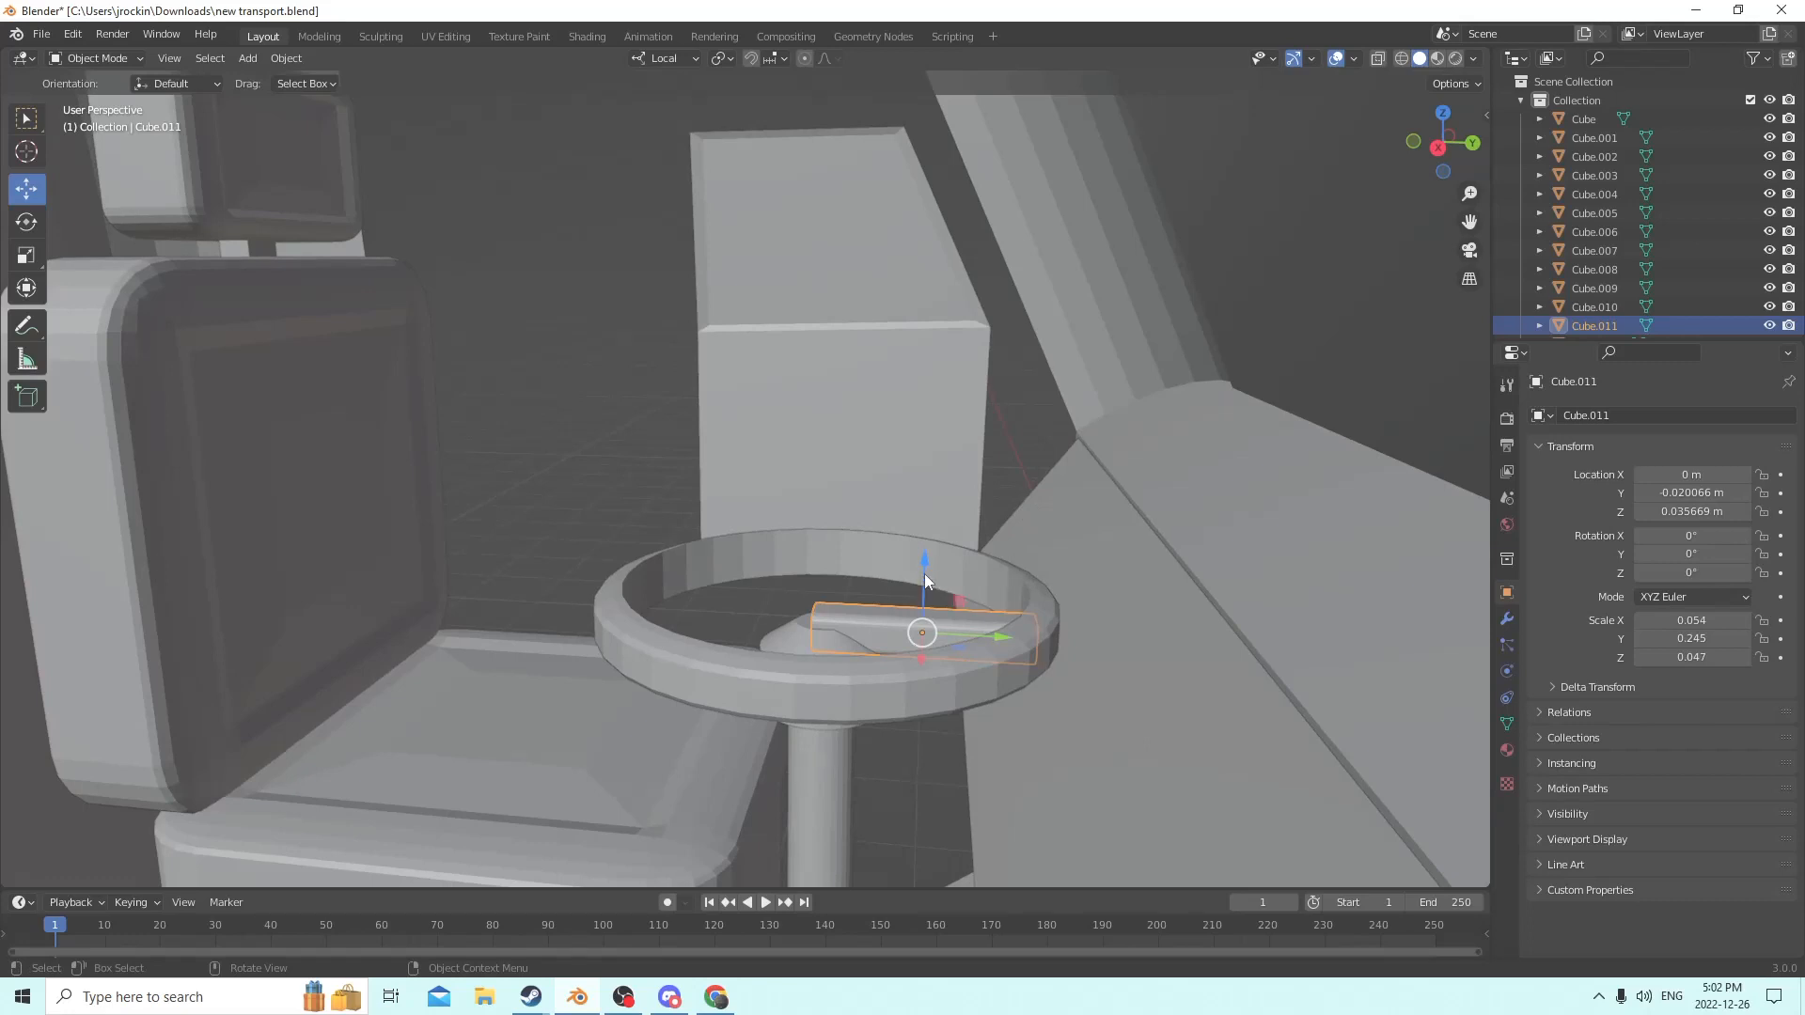
left_click_drag(922, 558, 904, 444)
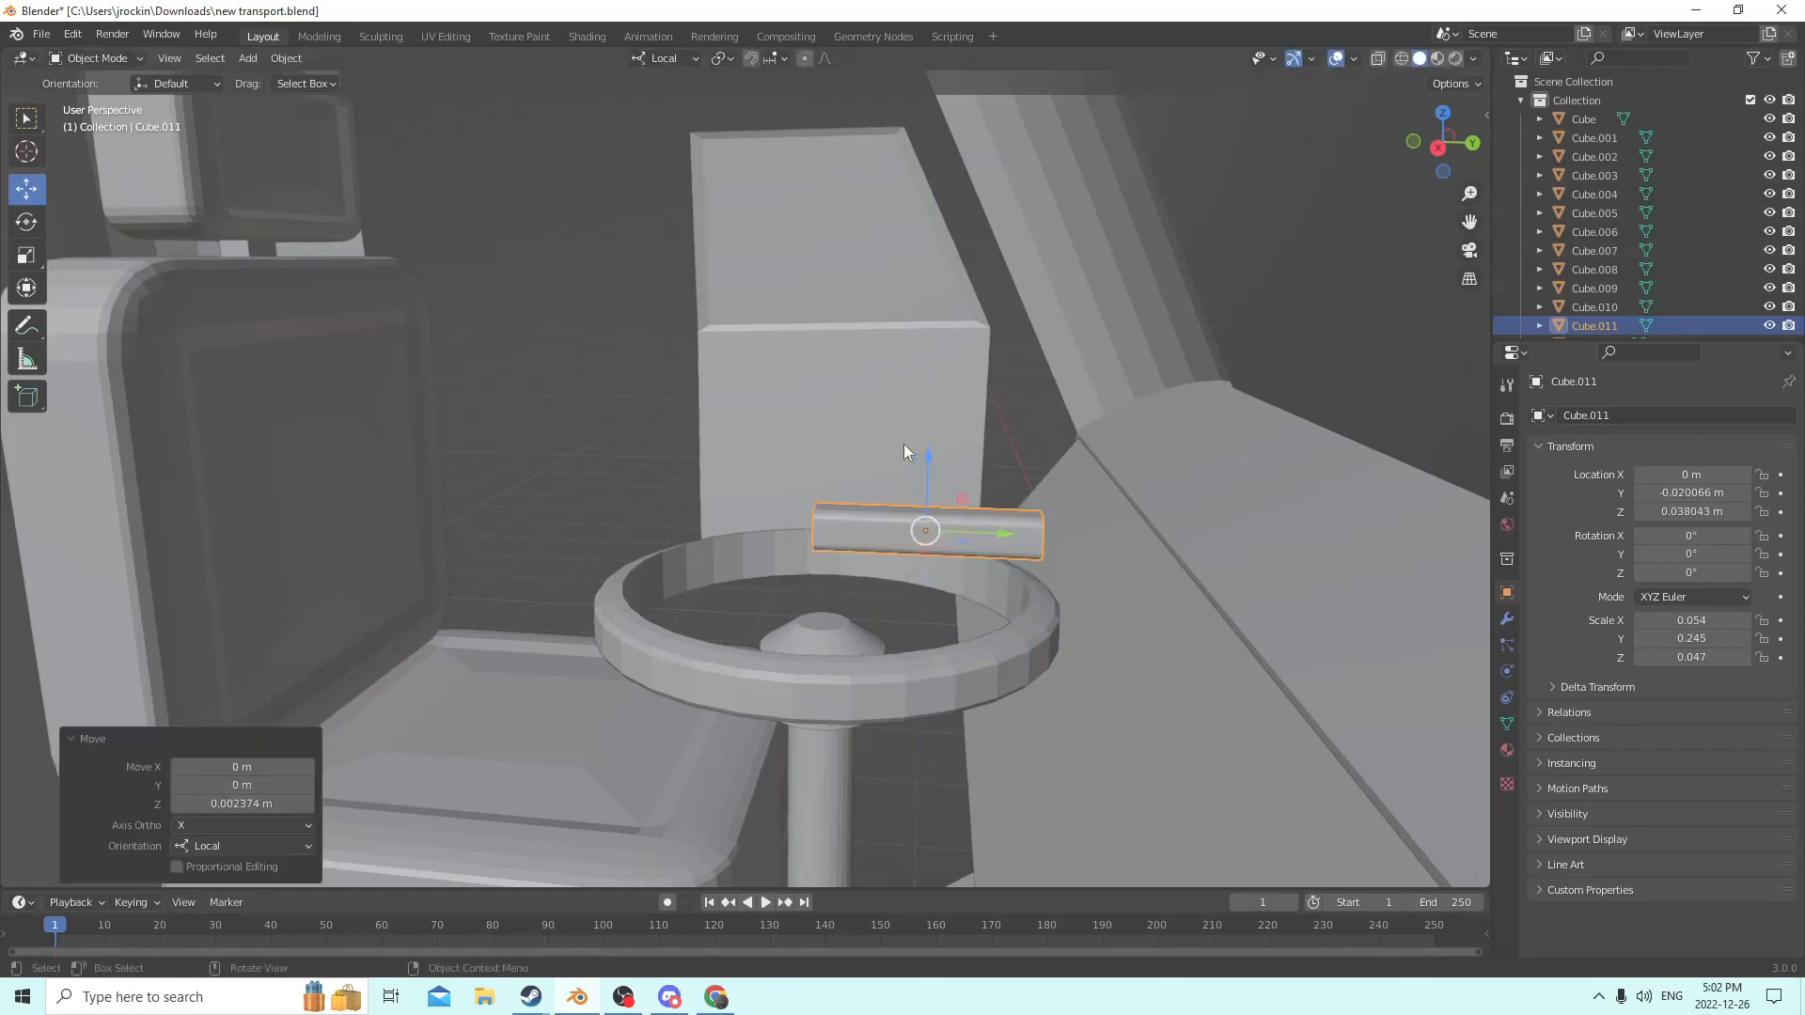
middle_click_drag(905, 444, 831, 494)
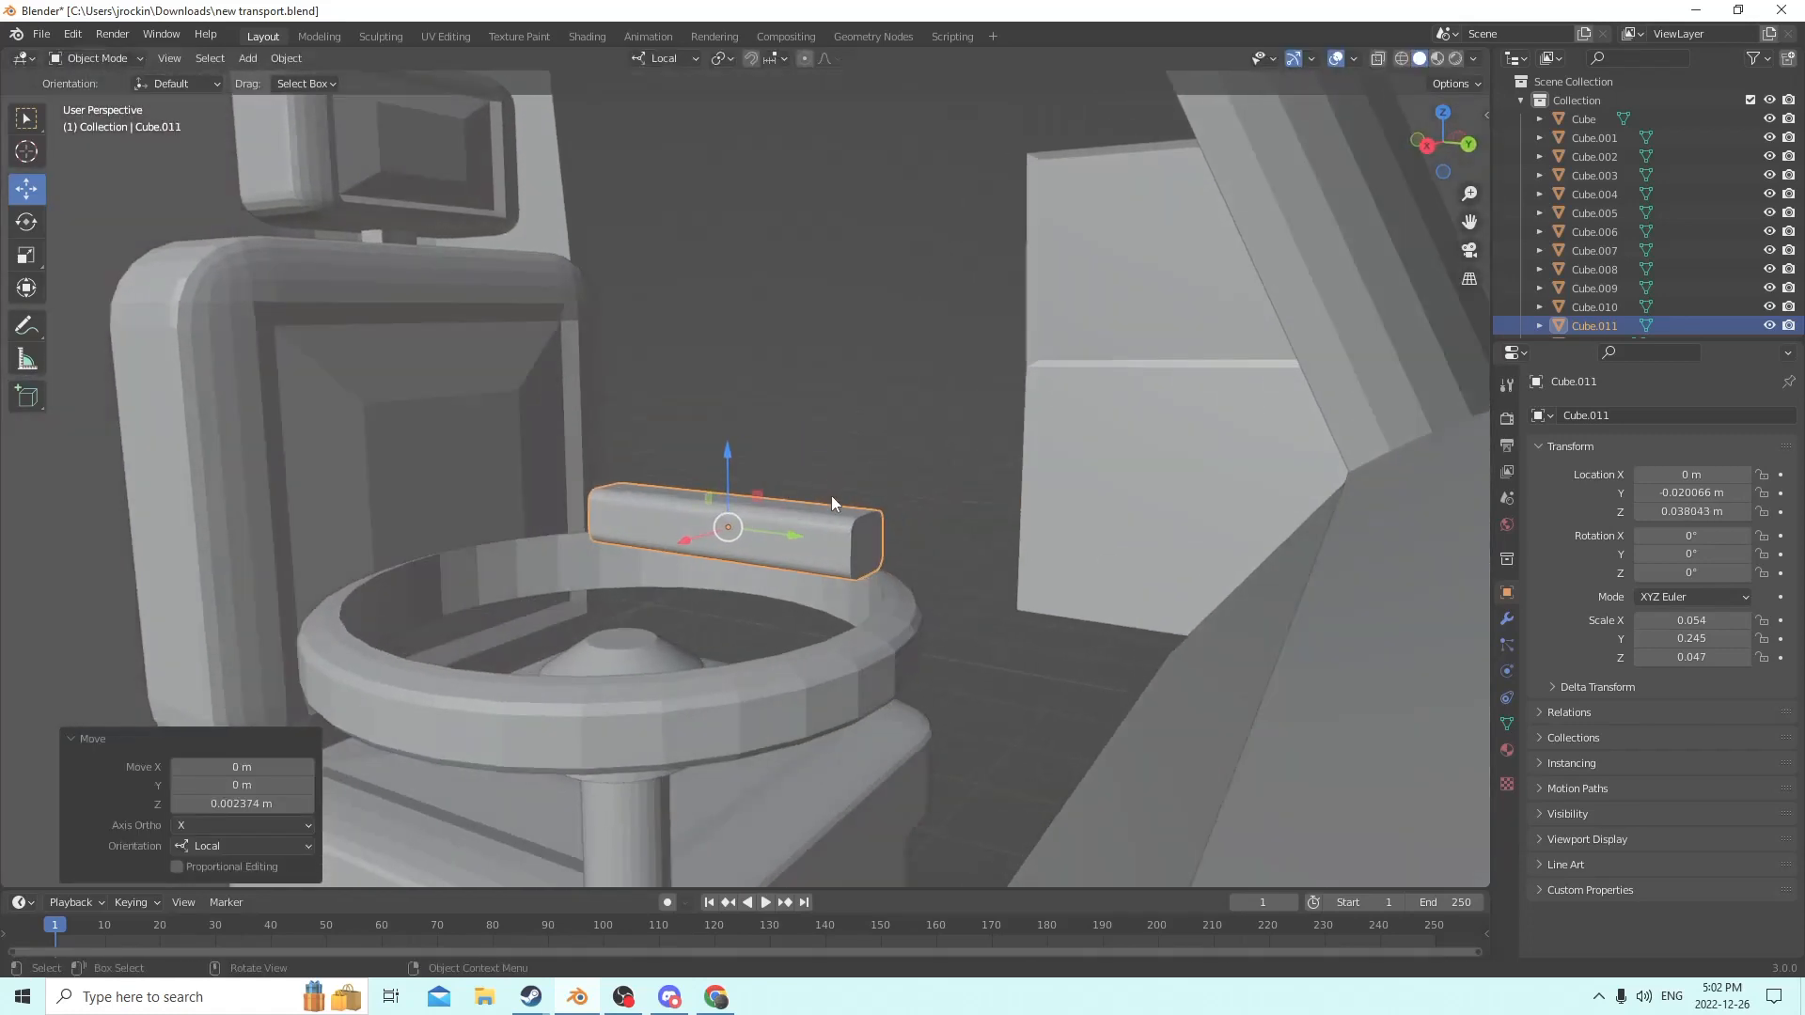
key("Tab")
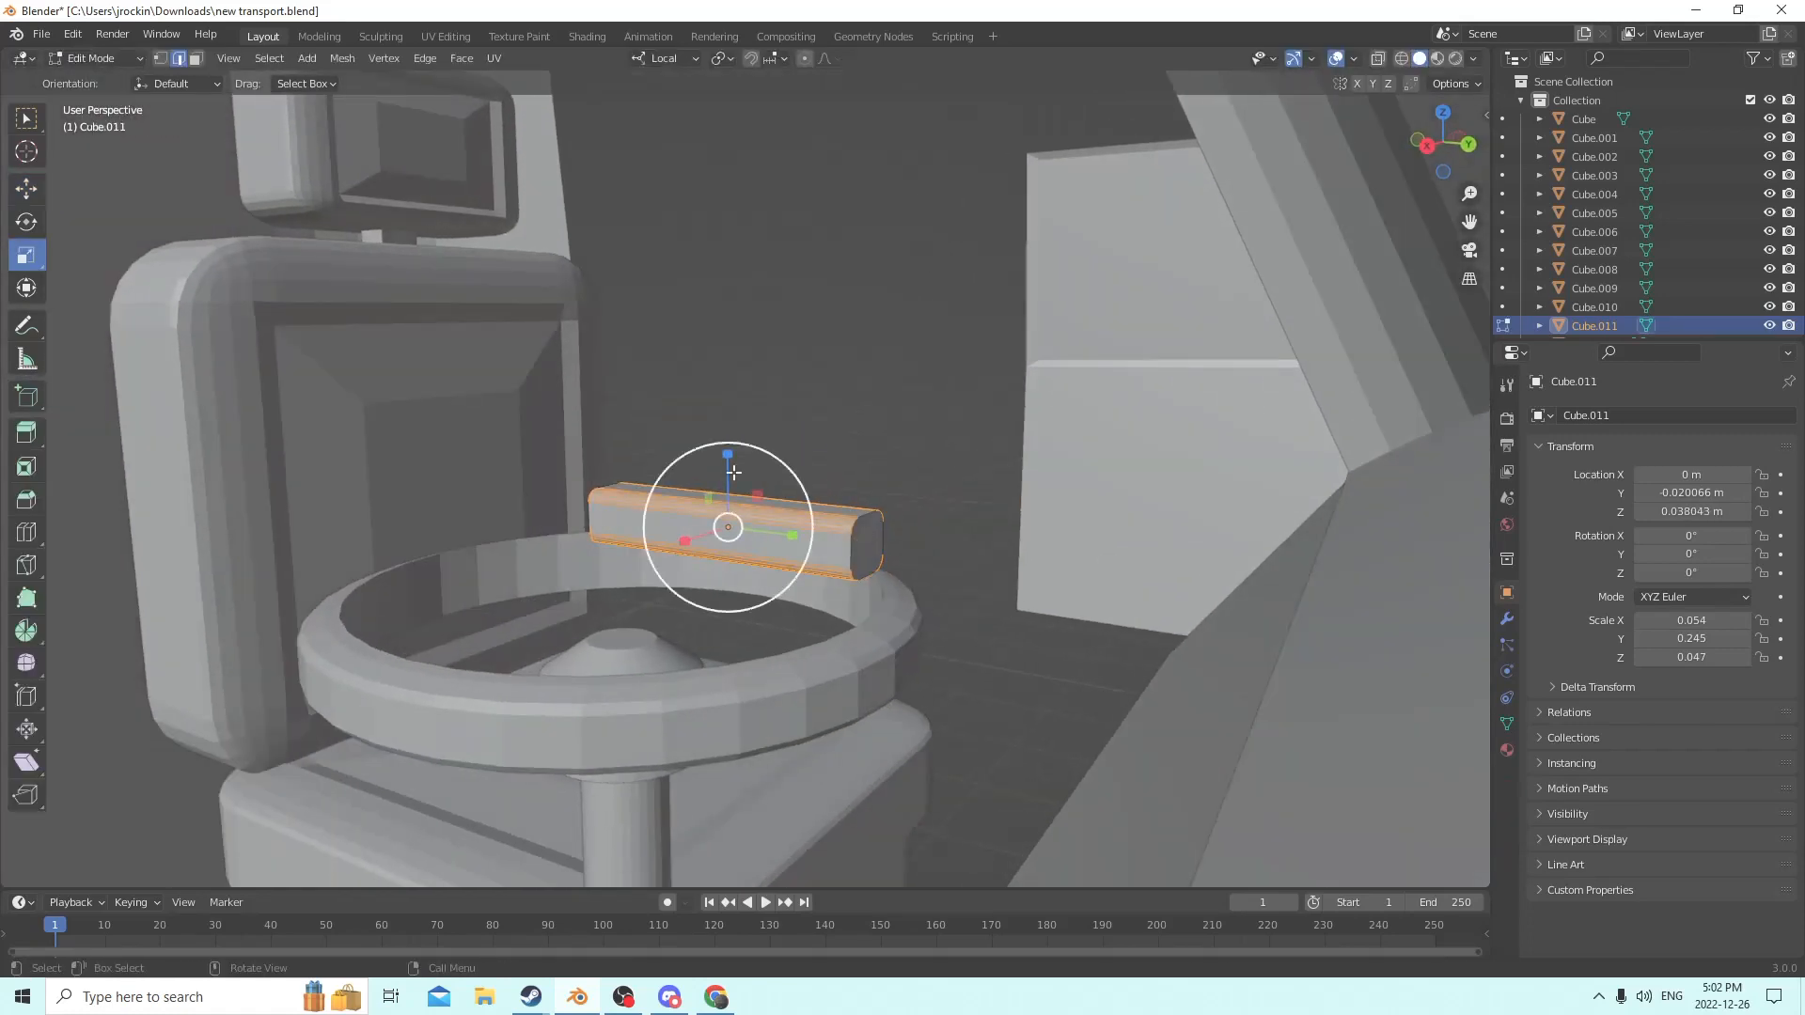
left_click(197, 59)
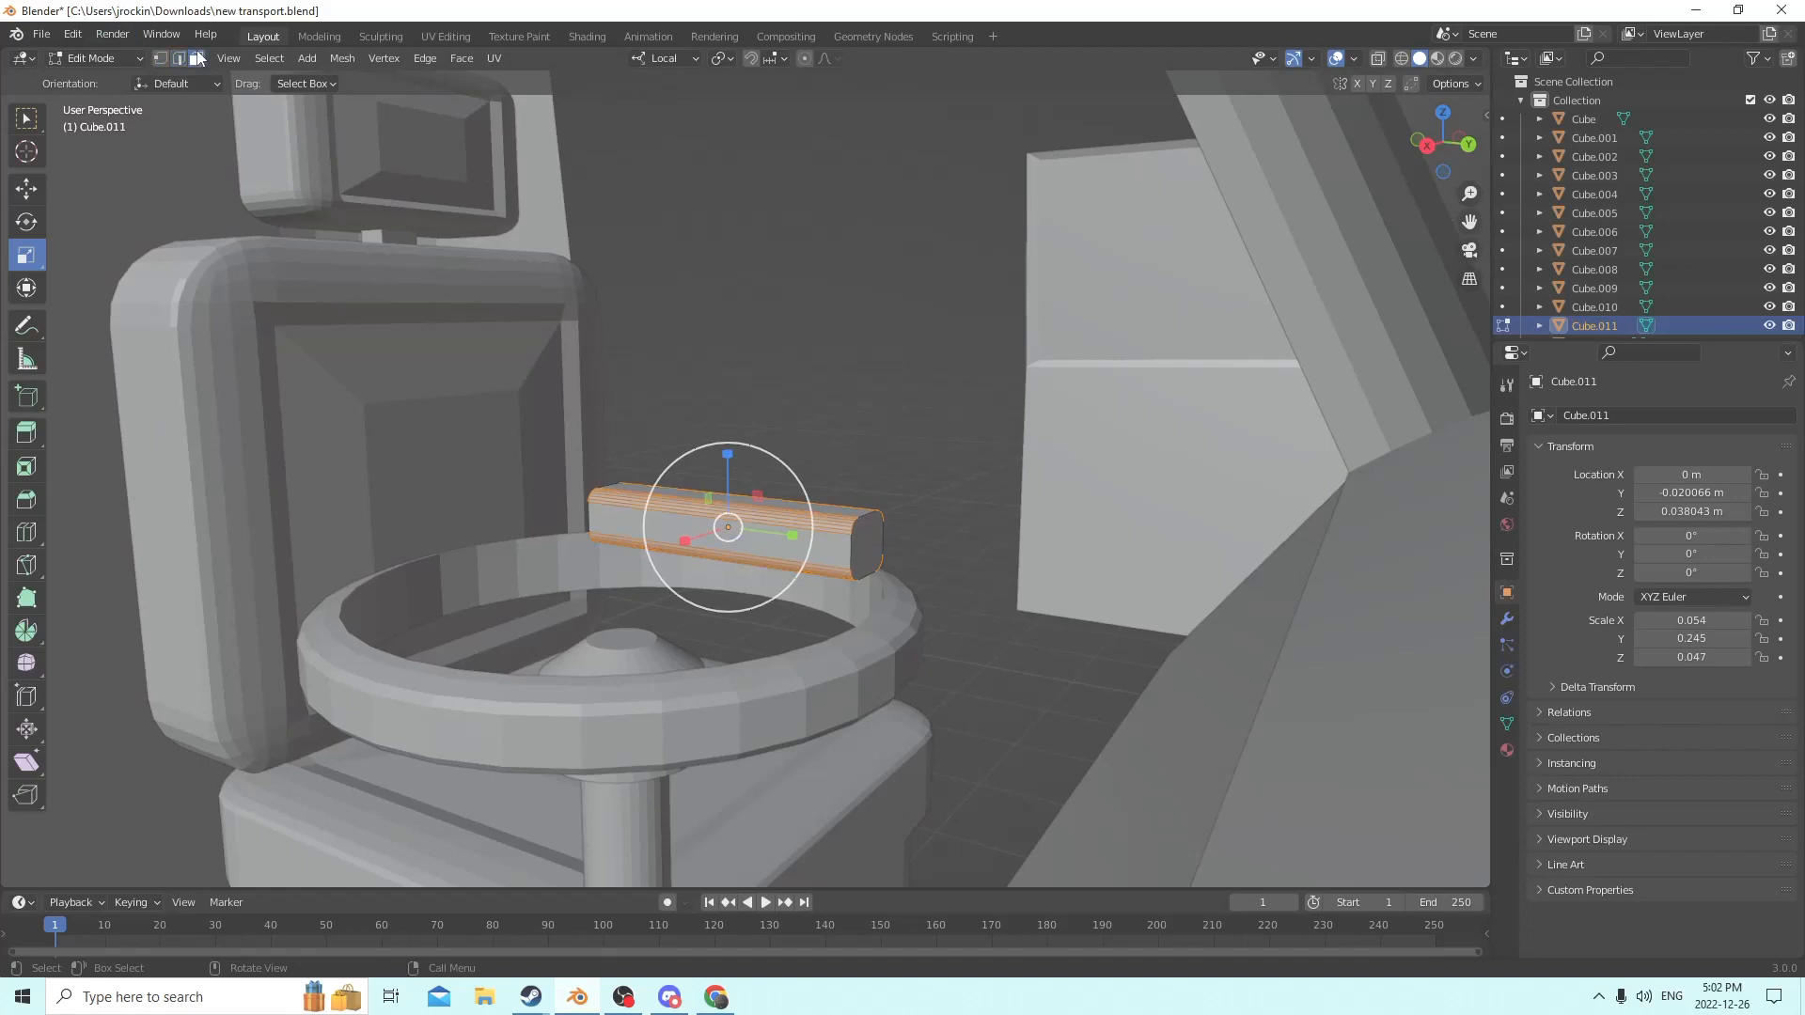
left_click(873, 540)
left_click_drag(871, 476, 875, 510)
middle_click_drag(738, 460, 839, 483)
key("Tab")
Lower the spoke 0.0023 m back into the ring and shift it about 0.00055 m along Y toward the rim.
middle_click_drag(987, 499, 882, 468)
left_click_drag(851, 506, 874, 612)
middle_click_drag(930, 615, 906, 582)
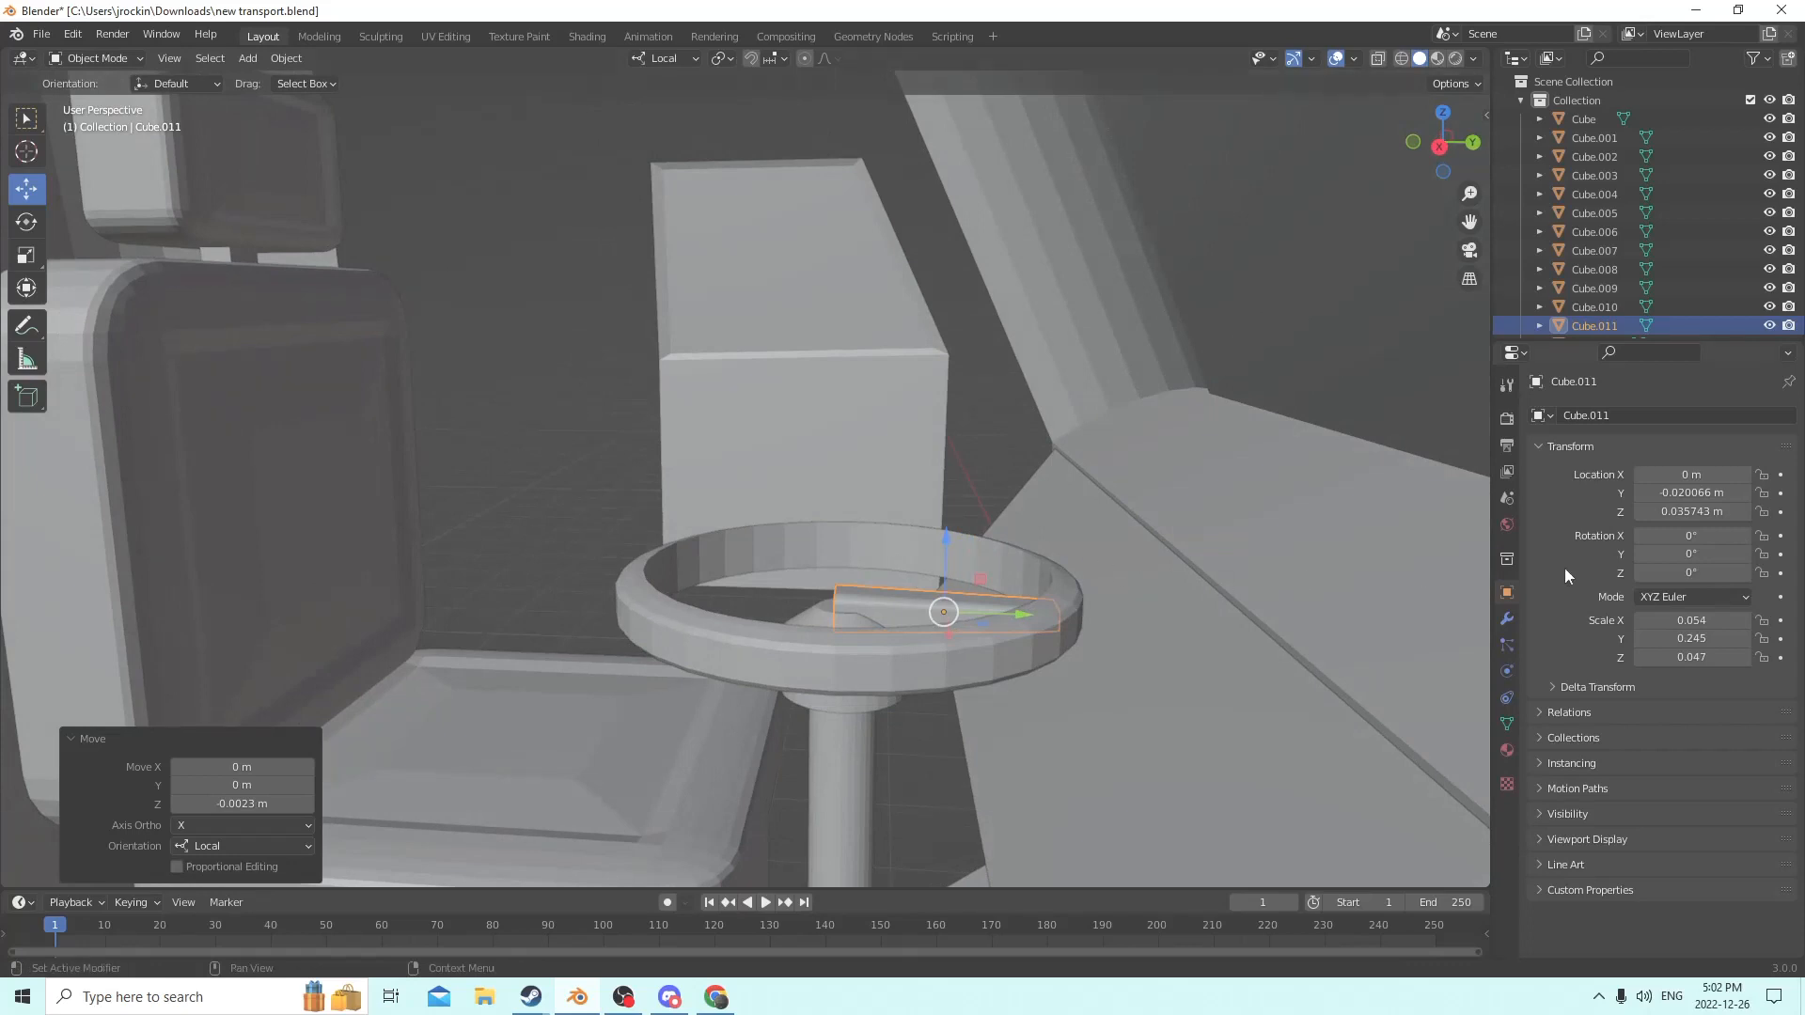
middle_click_drag(1269, 555, 1257, 604)
left_click_drag(967, 772, 983, 773)
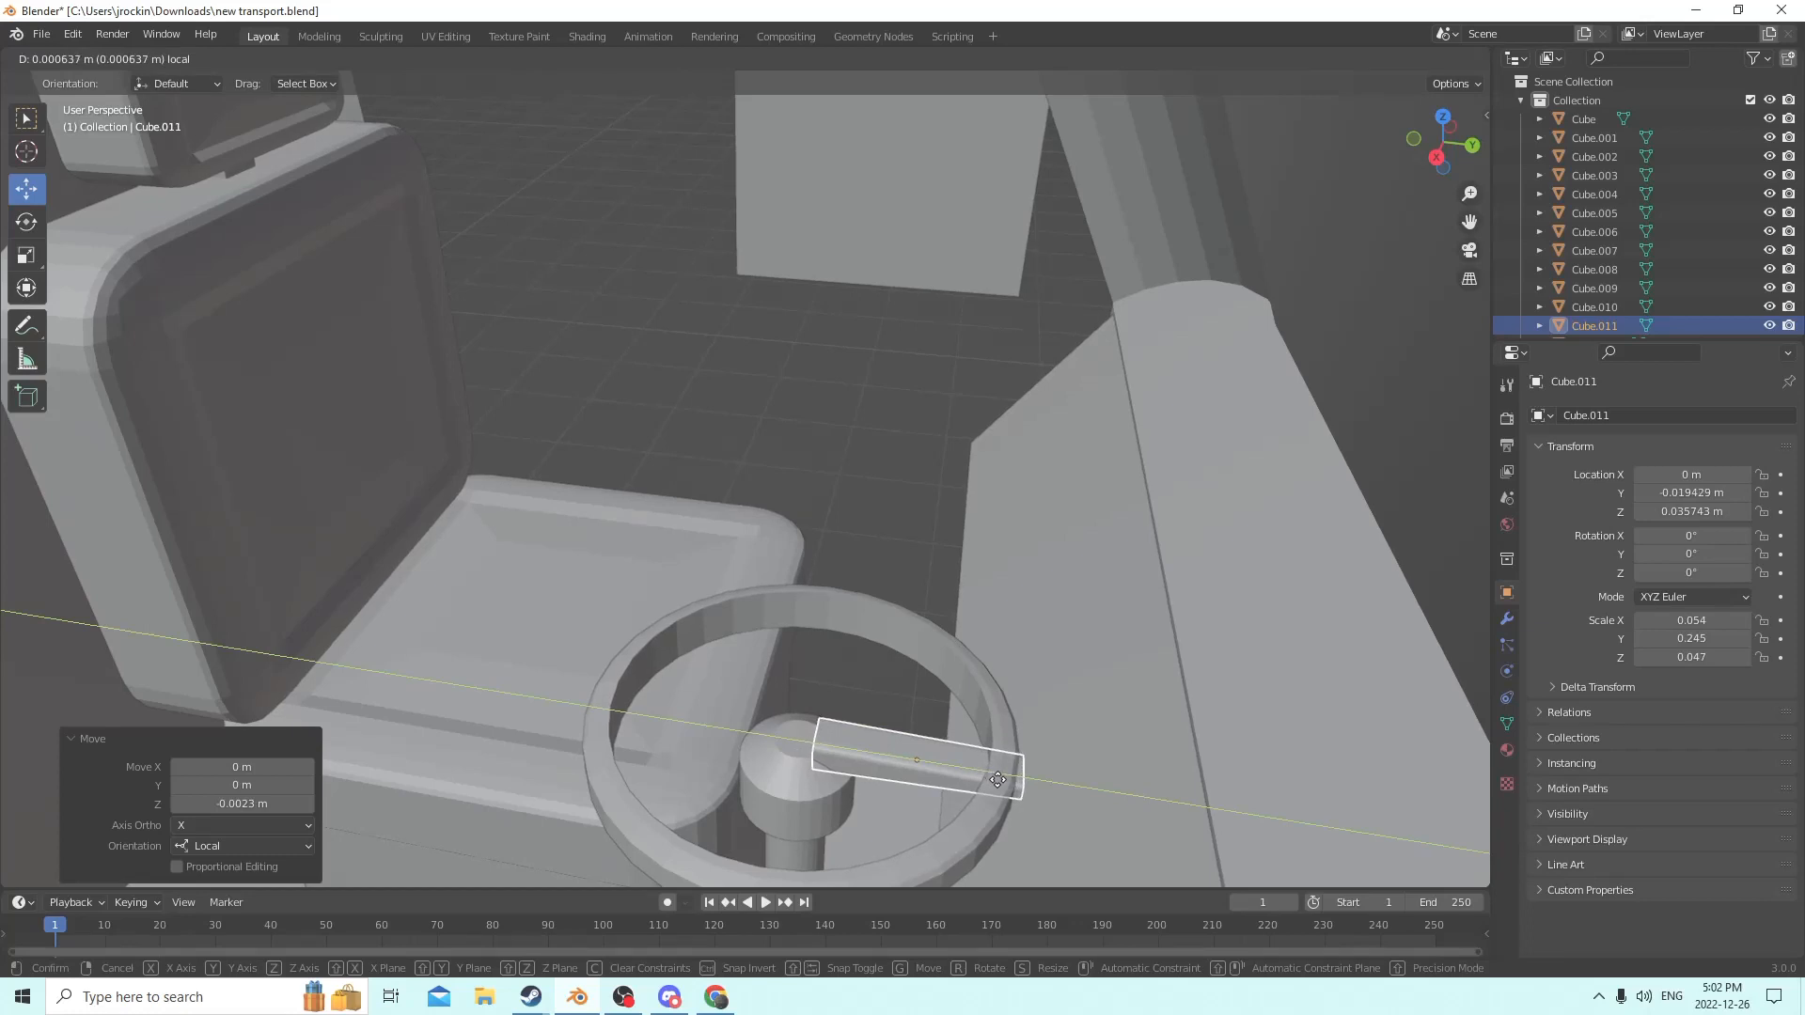
left_click_drag(994, 781, 994, 781)
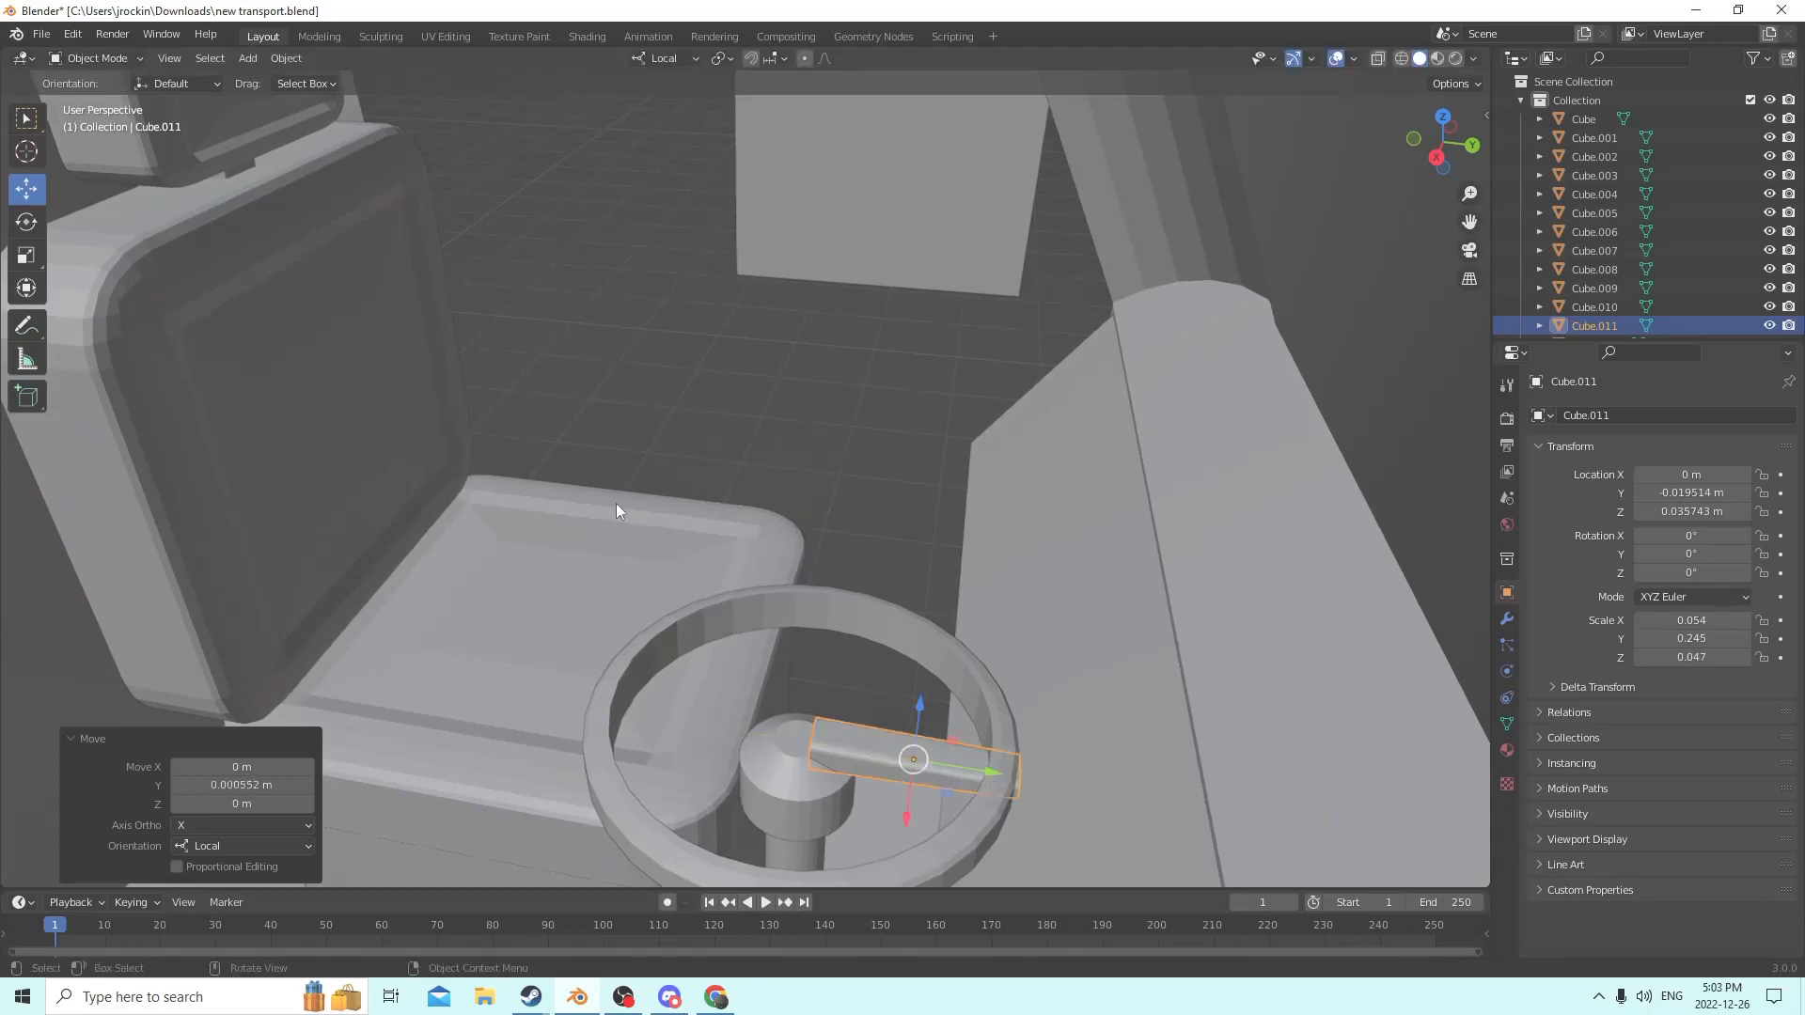
Scale the spoke uniformly by about 0.86 and set its X rotation to 15°.
key("s")
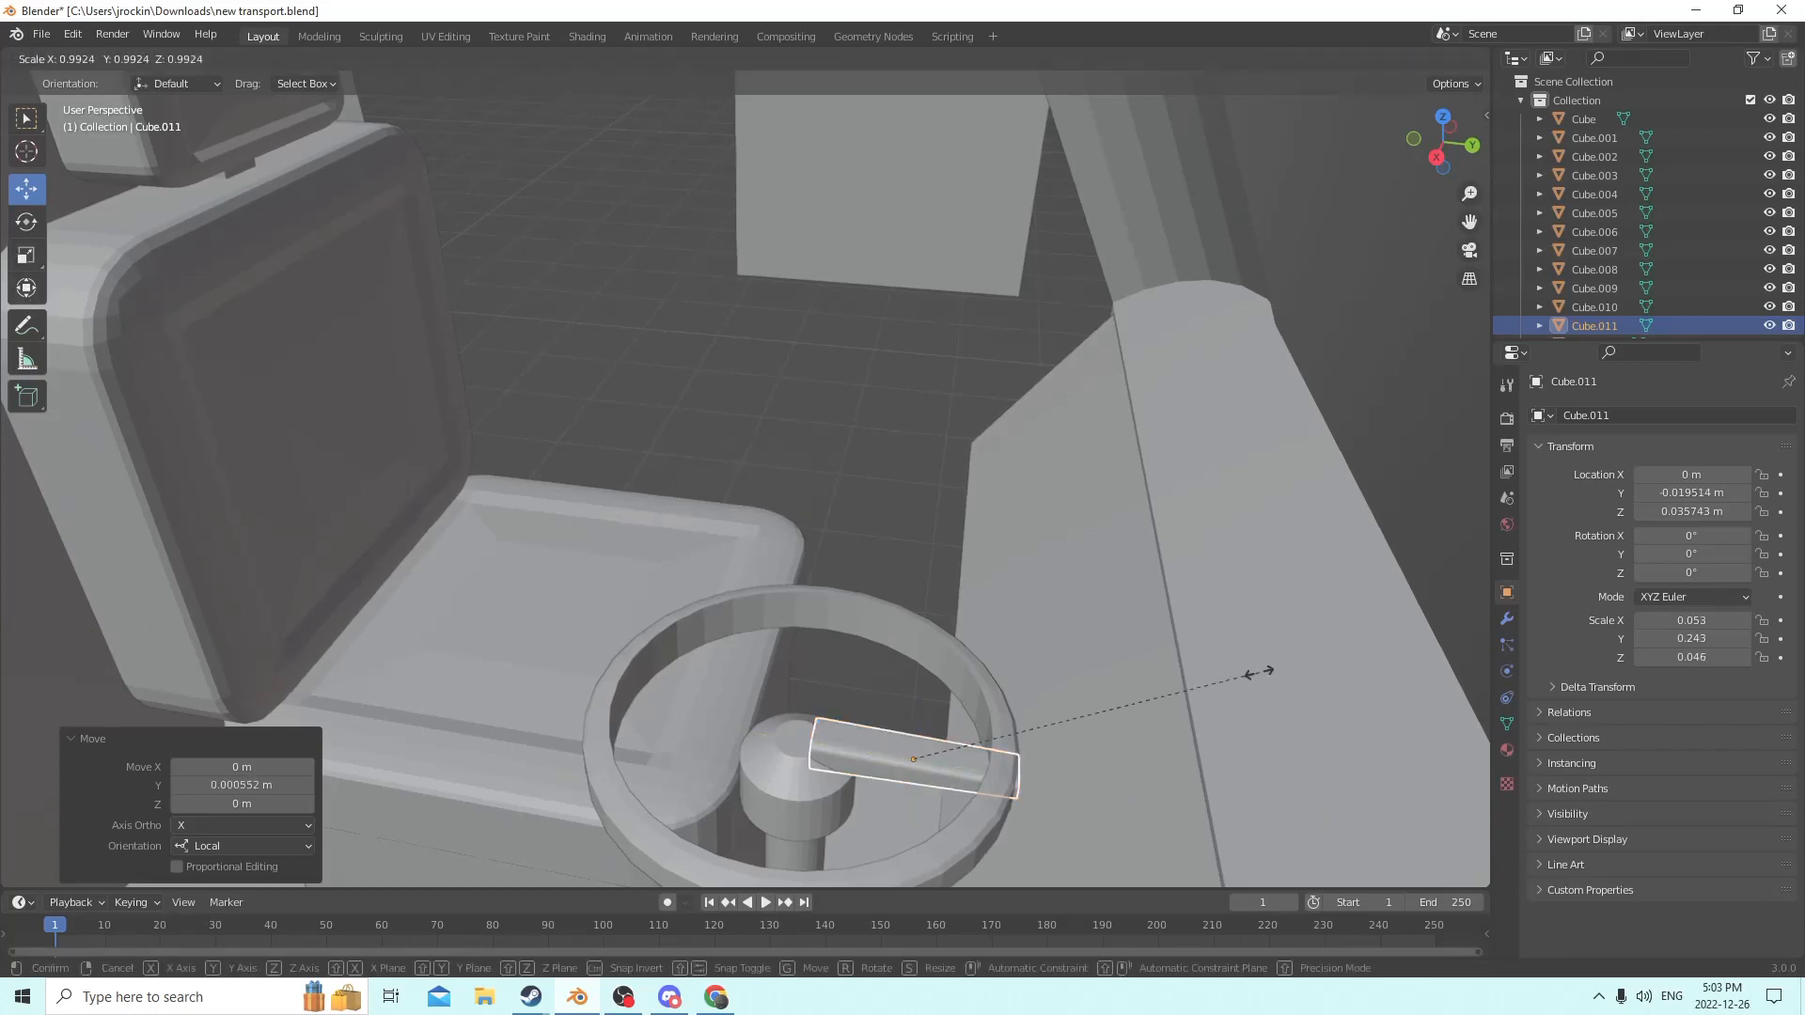
left_click(1209, 670)
mouse_move(1209, 664)
middle_mouse_down()
mouse_move(1209, 647)
mouse_move(1111, 673)
mouse_move(1175, 664)
middle_mouse_up()
scroll(1154, 662, "up", 1)
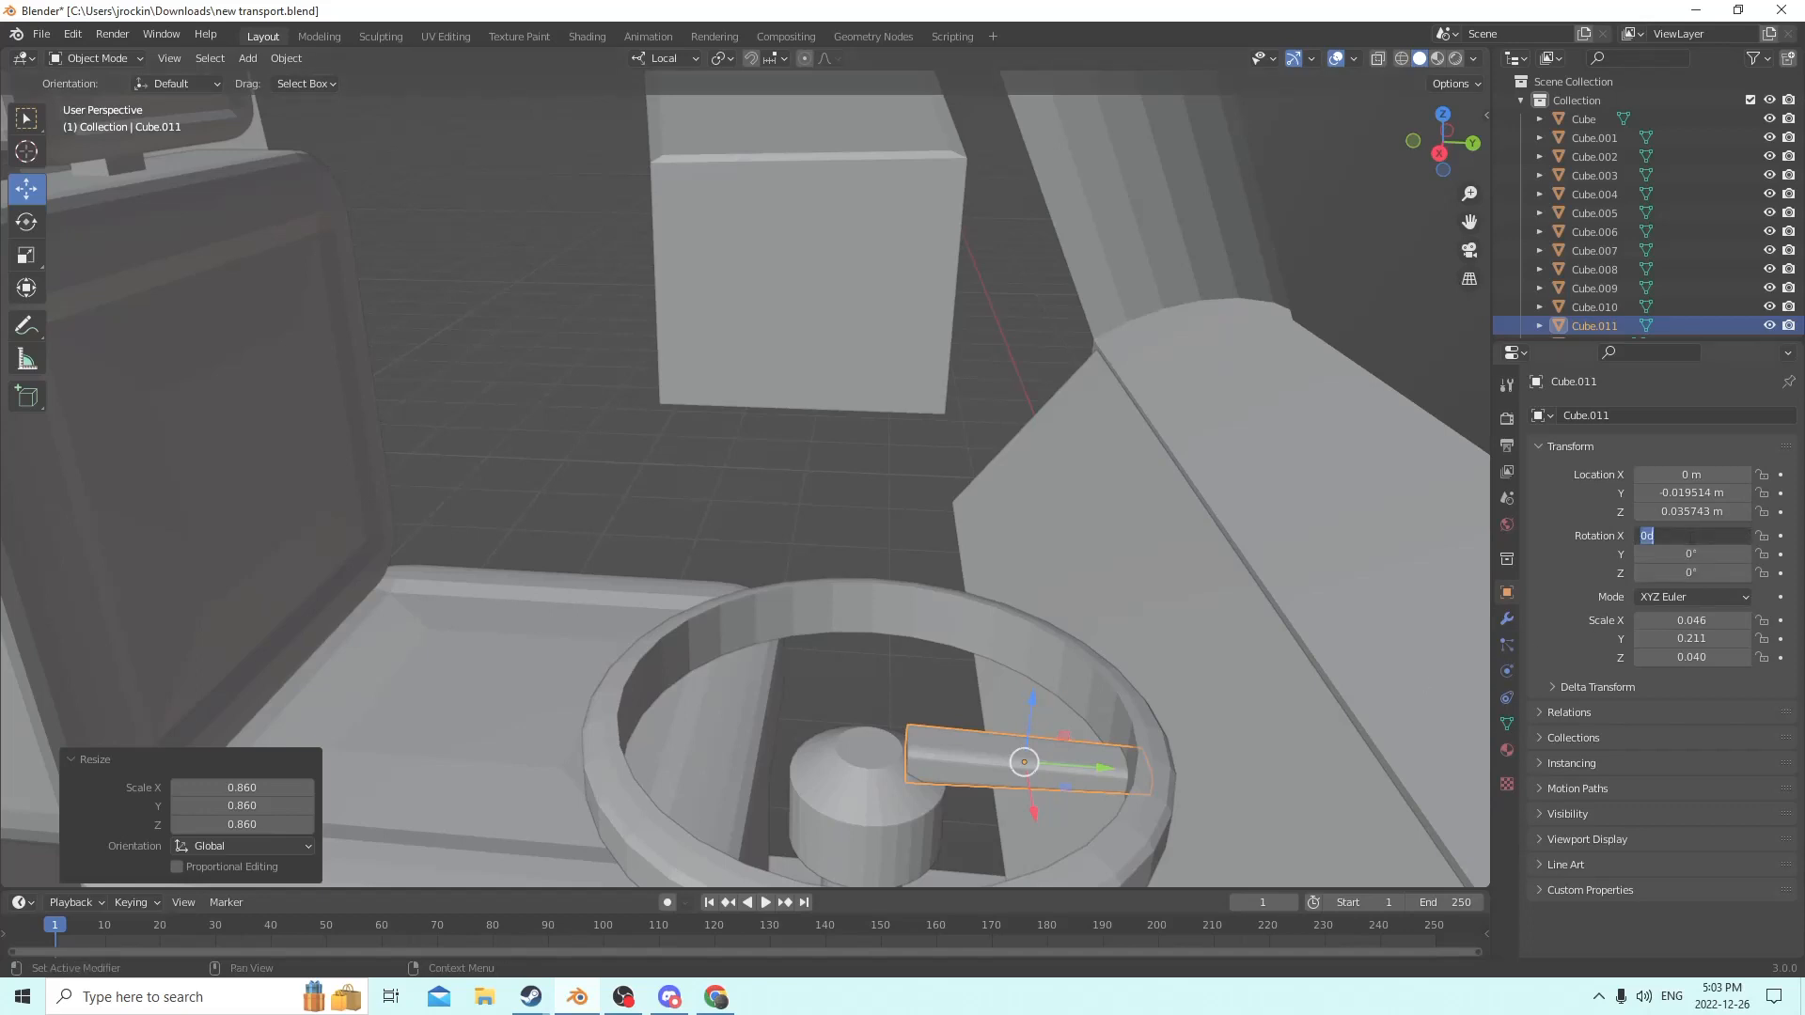
type("15")
key("Return")
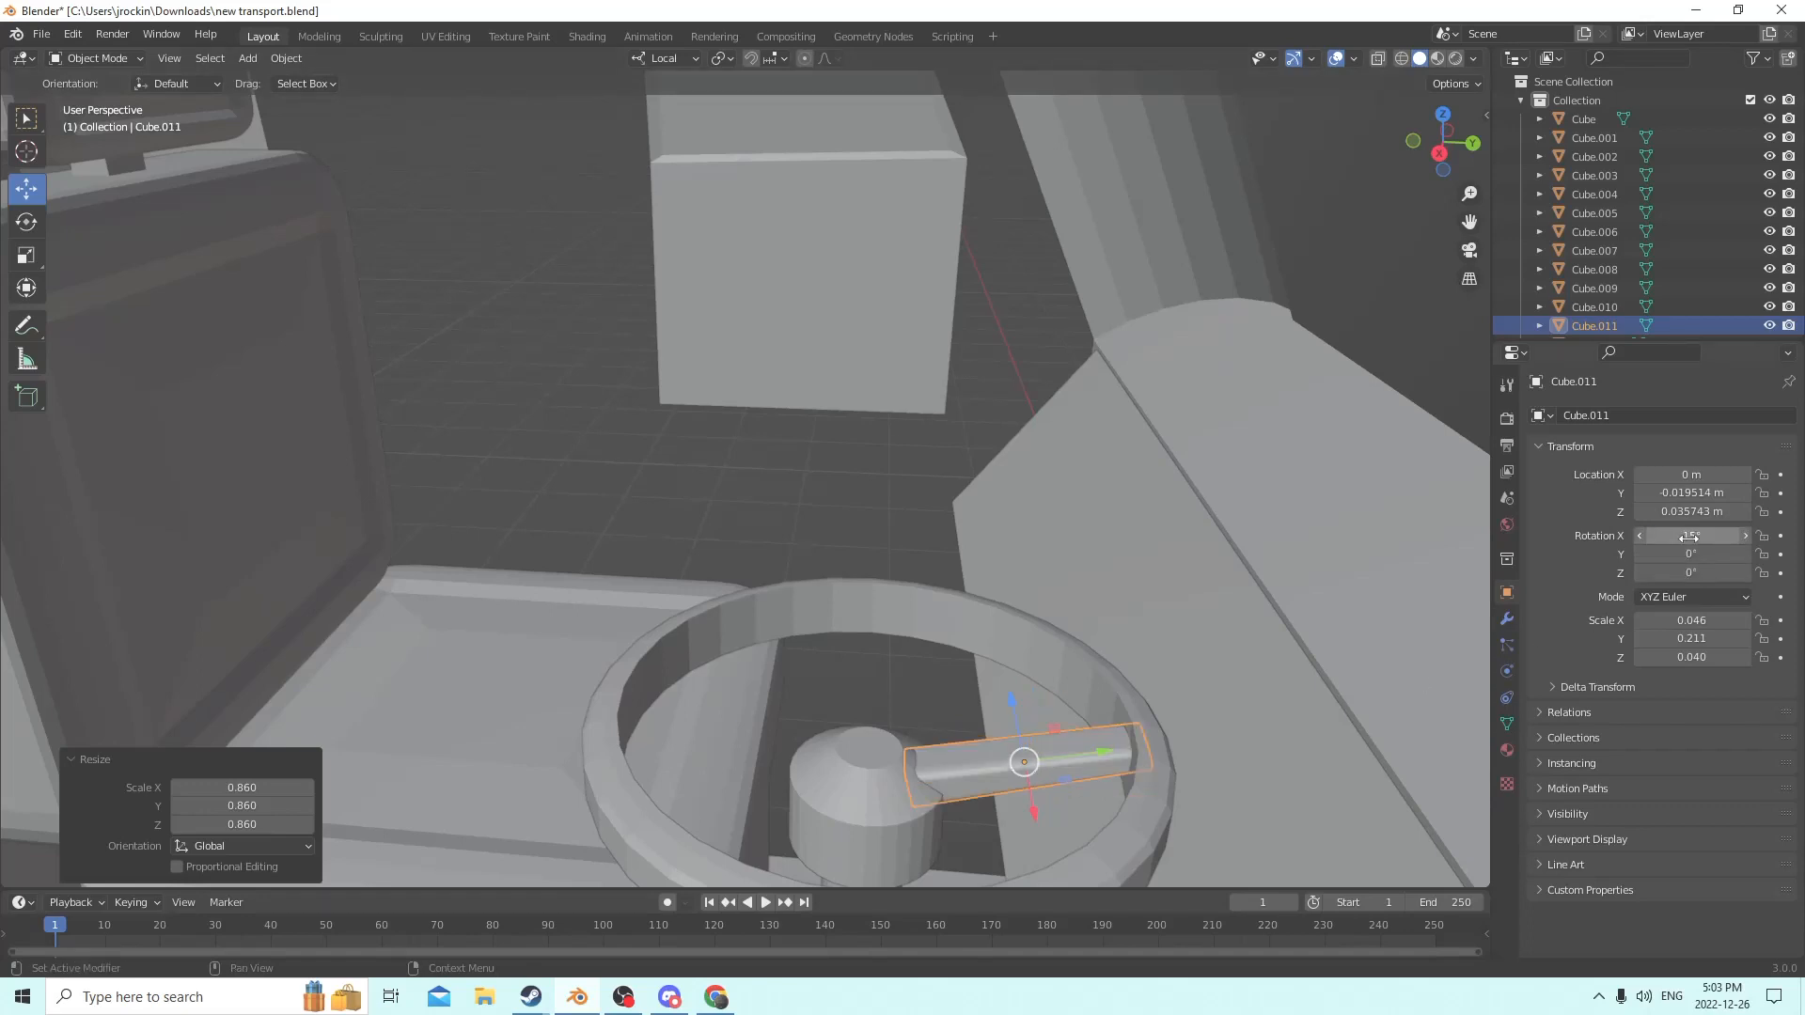
Move the tilted spoke down about 0.00046 m along its local Z axis.
middle_click_drag(1263, 503, 1262, 475)
mouse_move(1046, 533)
middle_mouse_down()
mouse_move(1057, 562)
mouse_move(1083, 564)
mouse_move(1028, 559)
middle_mouse_up()
key("g")
key("z")
key("z")
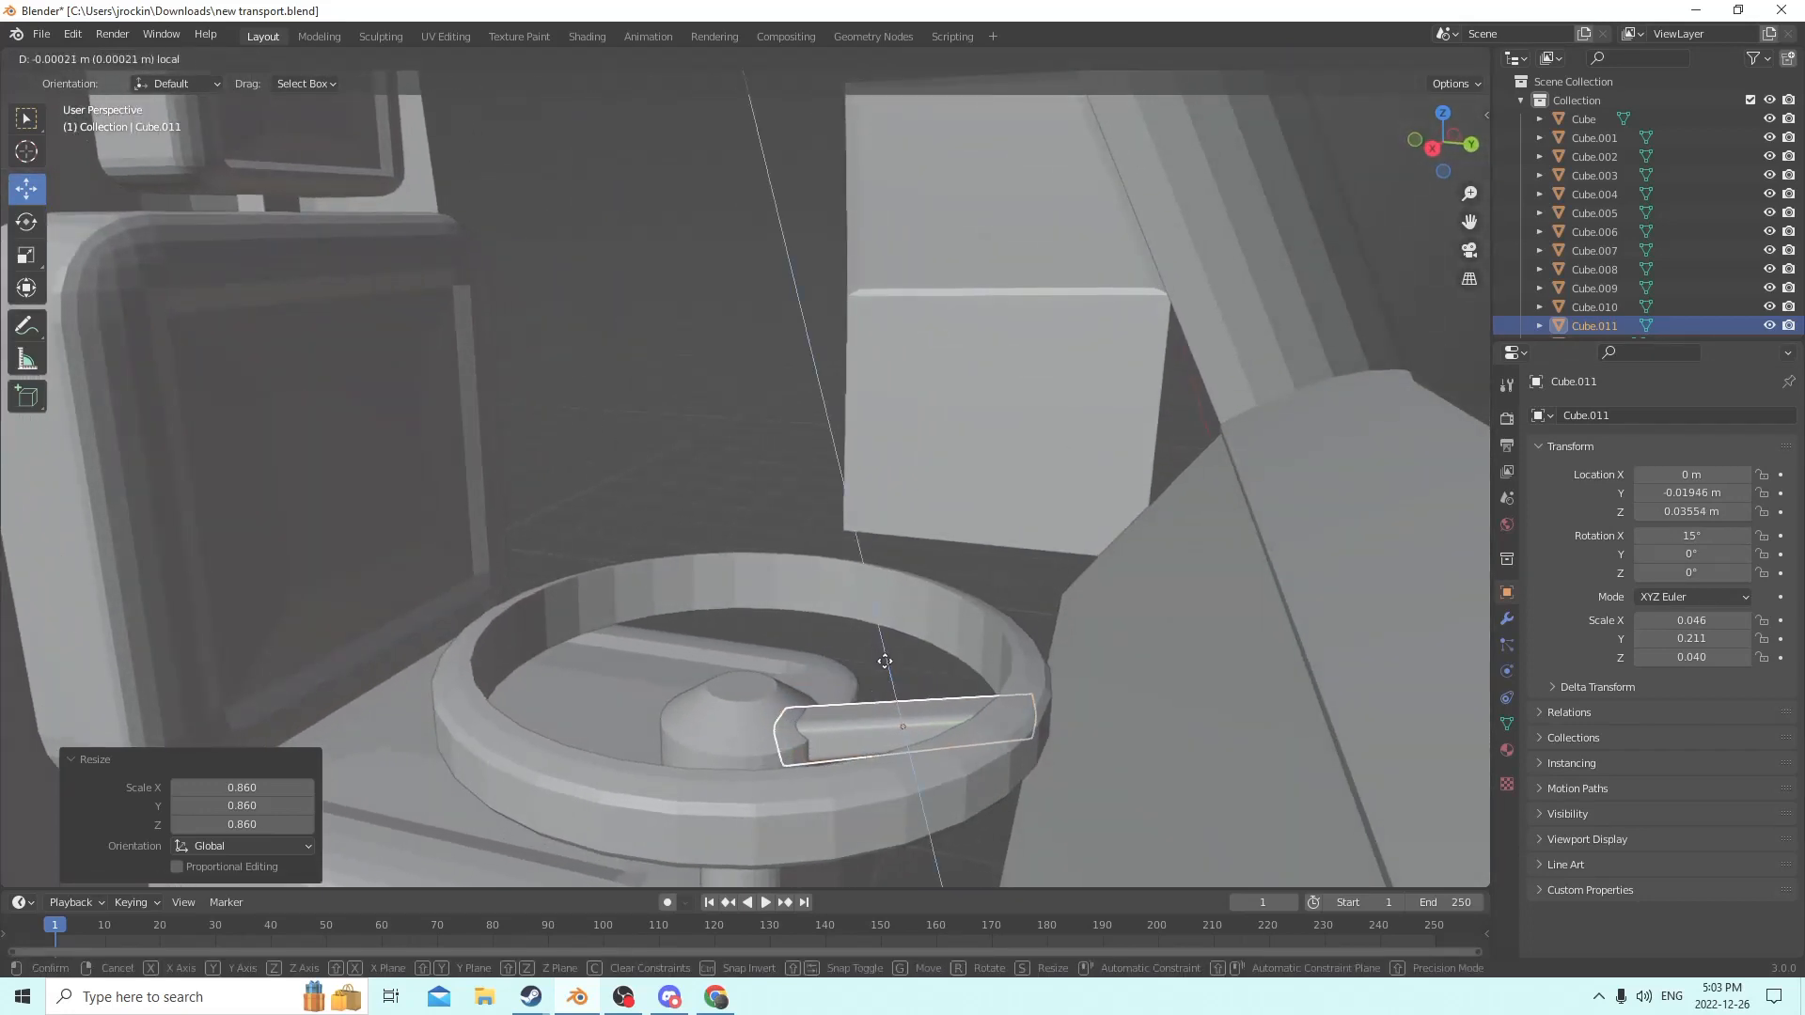
left_click(889, 665)
middle_click_drag(889, 665, 923, 641)
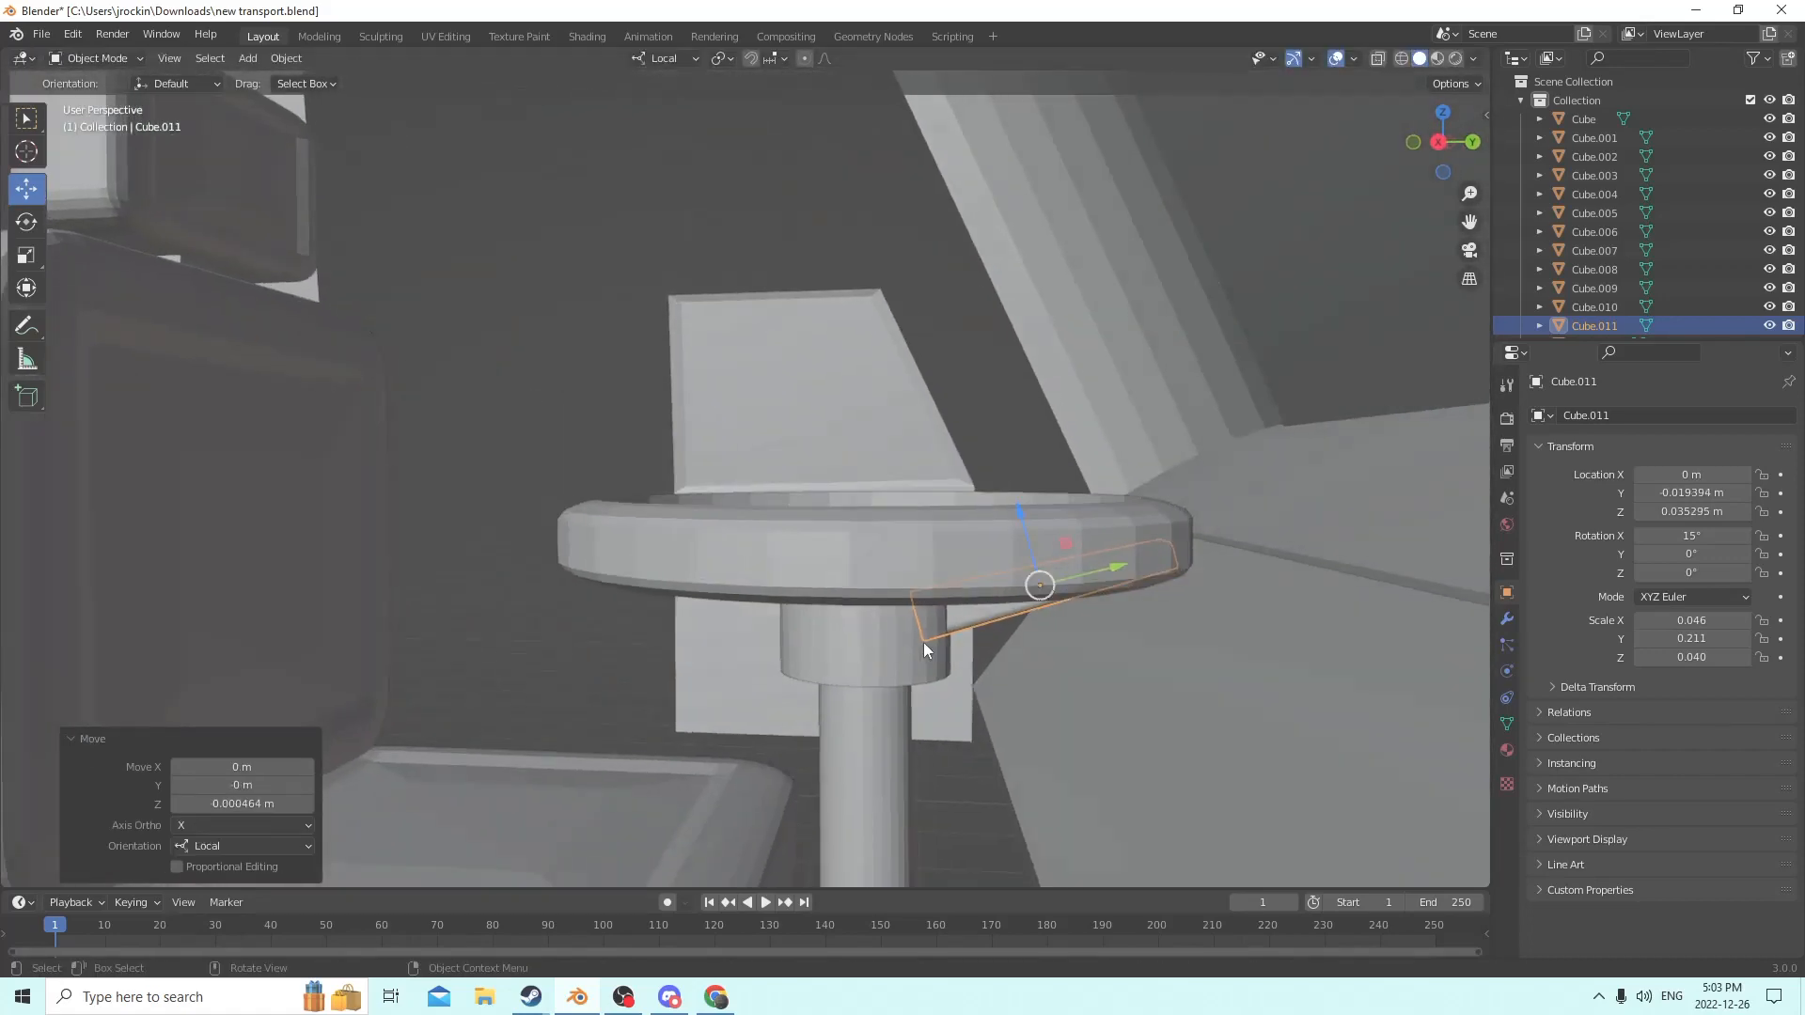
Lower the steering wheel ring to a Z location of about 0.03587 m so it meets the spoke's outer end.
middle_click_drag(1086, 747, 1039, 498)
left_click(1046, 680)
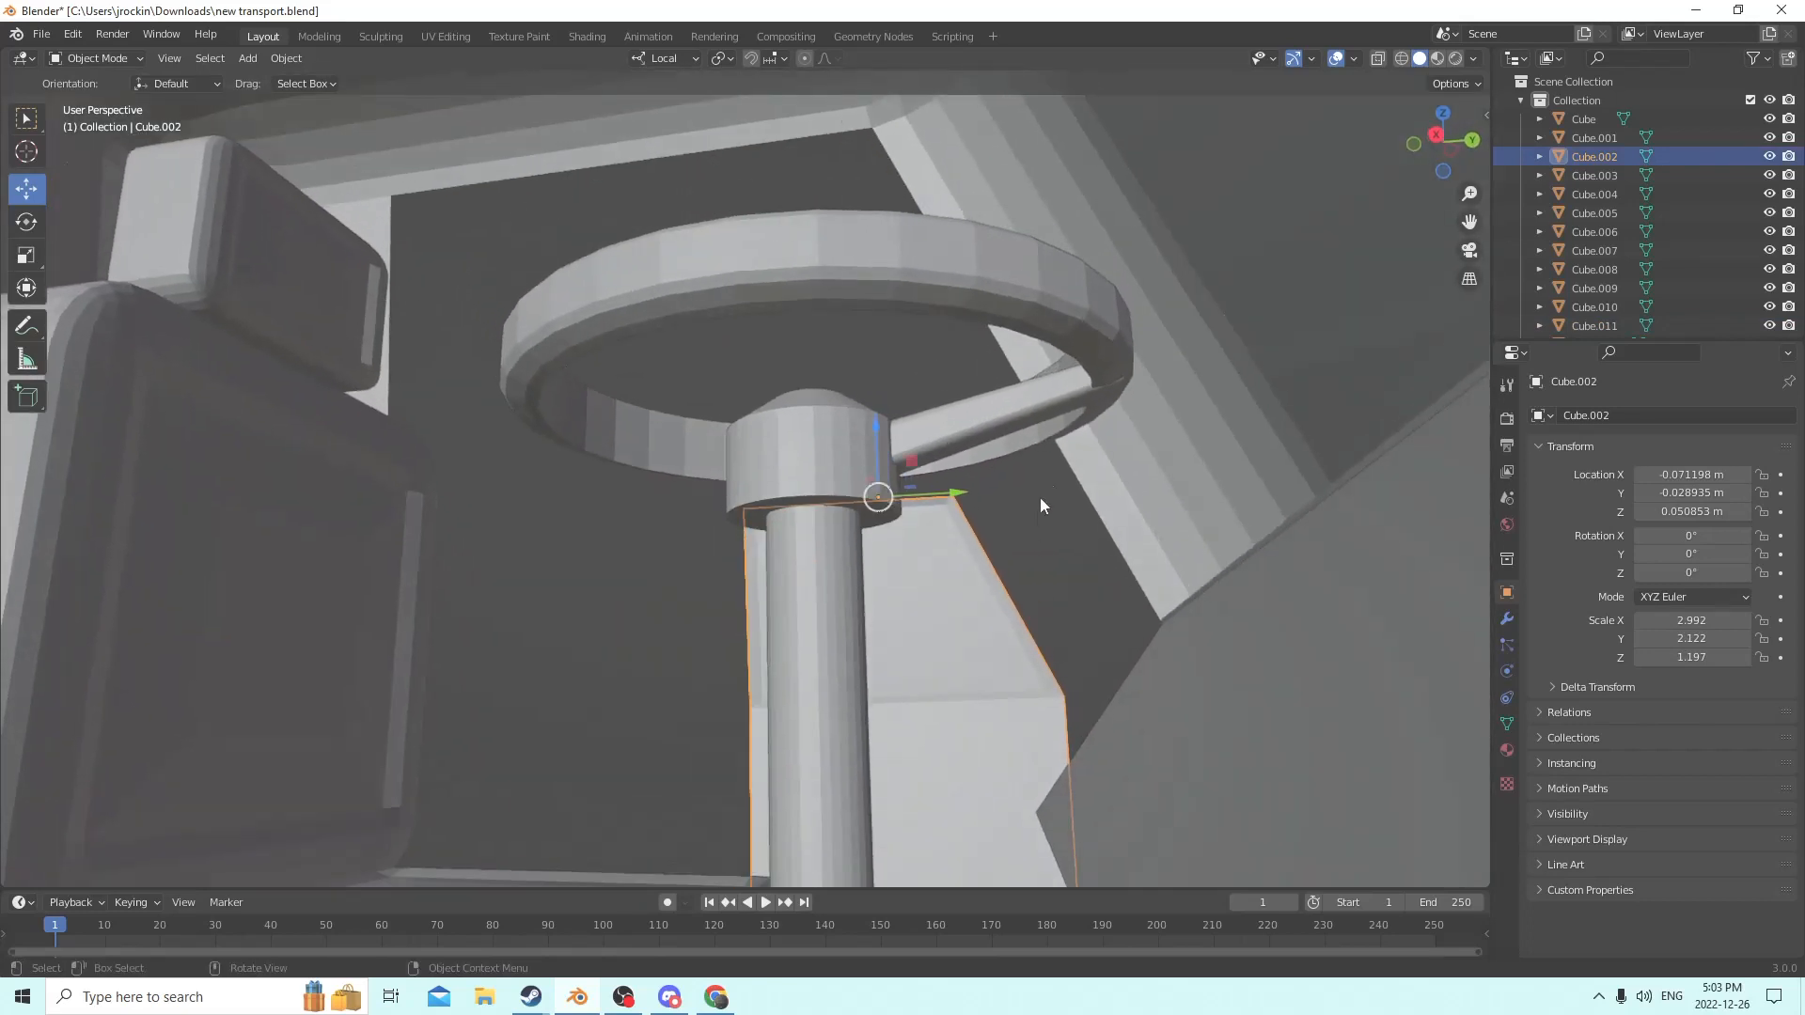
left_click(1068, 323)
middle_click_drag(1068, 324, 805, 361)
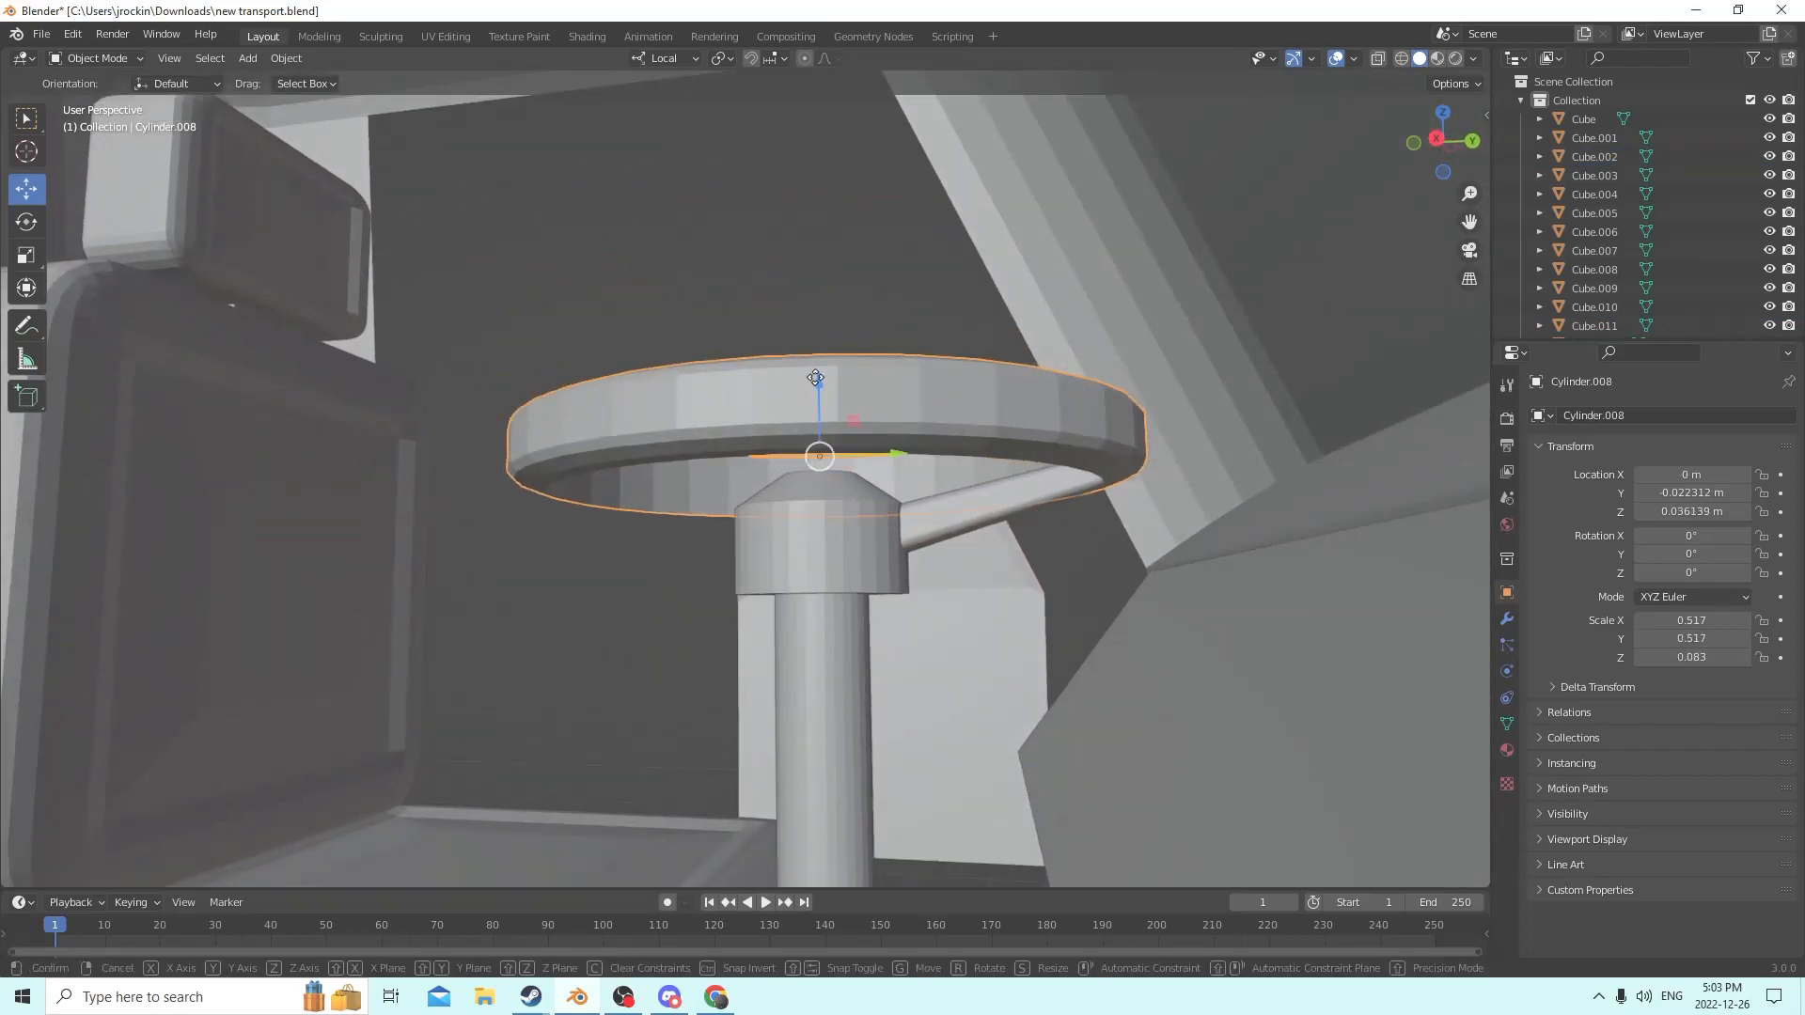
left_click_drag(813, 374, 816, 381)
middle_click_drag(816, 381, 1057, 550)
left_click_drag(863, 576, 872, 585)
mouse_move(871, 586)
middle_mouse_down()
mouse_move(890, 530)
mouse_move(889, 554)
middle_mouse_up()
middle_click_drag(966, 612, 956, 649)
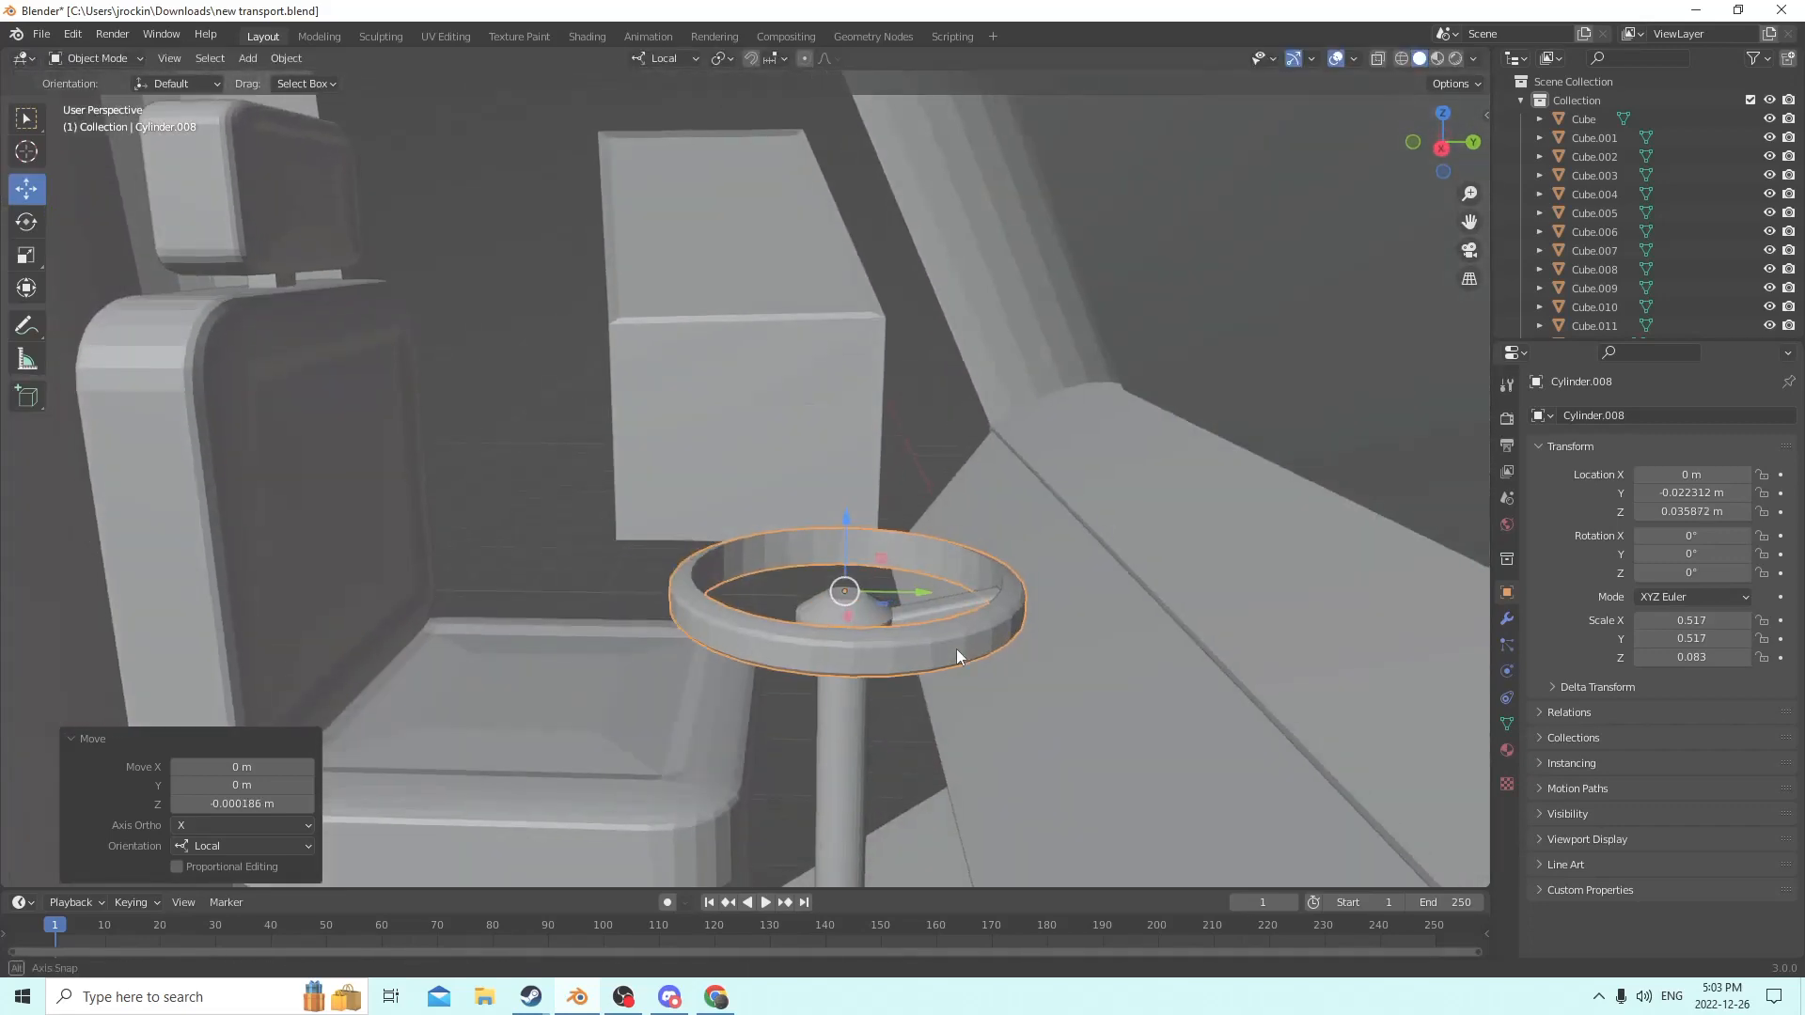
scroll(949, 658, "up", 3)
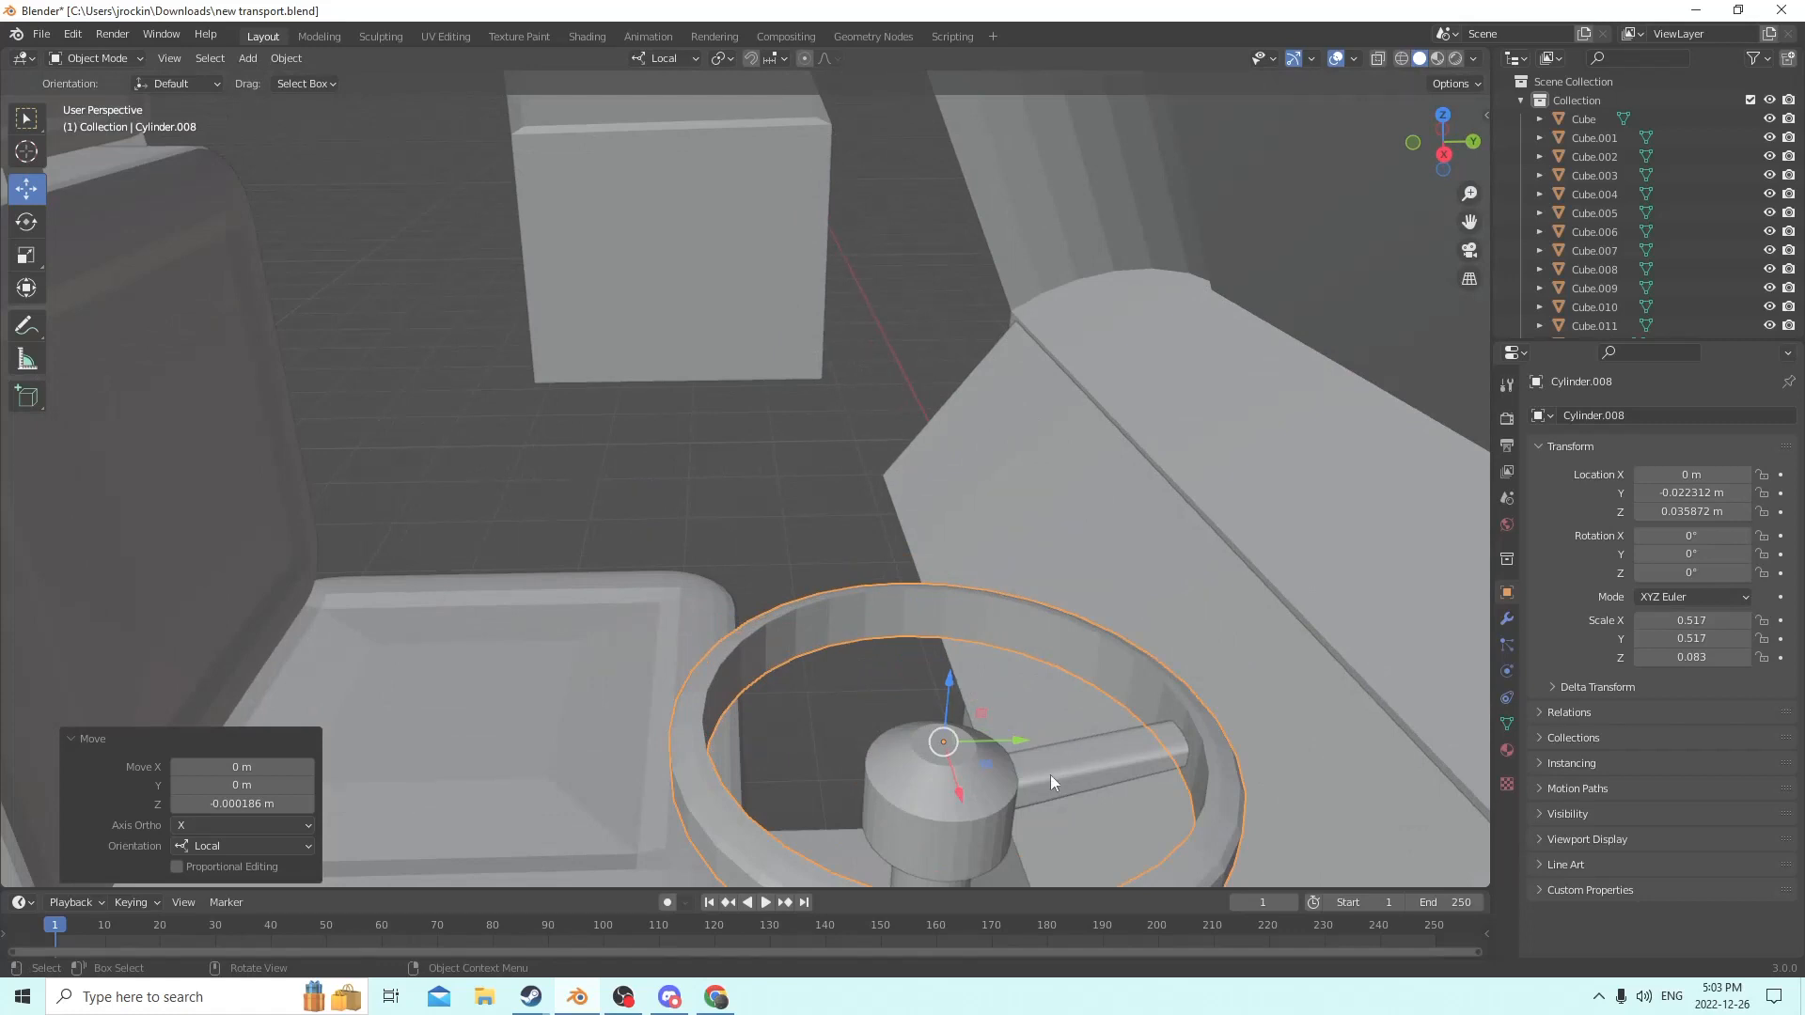
Duplicate the tilted steering wheel spoke in place and set the copy's Y location to 0.019394 m.
left_click(1051, 775)
middle_click_drag(1027, 720, 1002, 698)
key("shift+d")
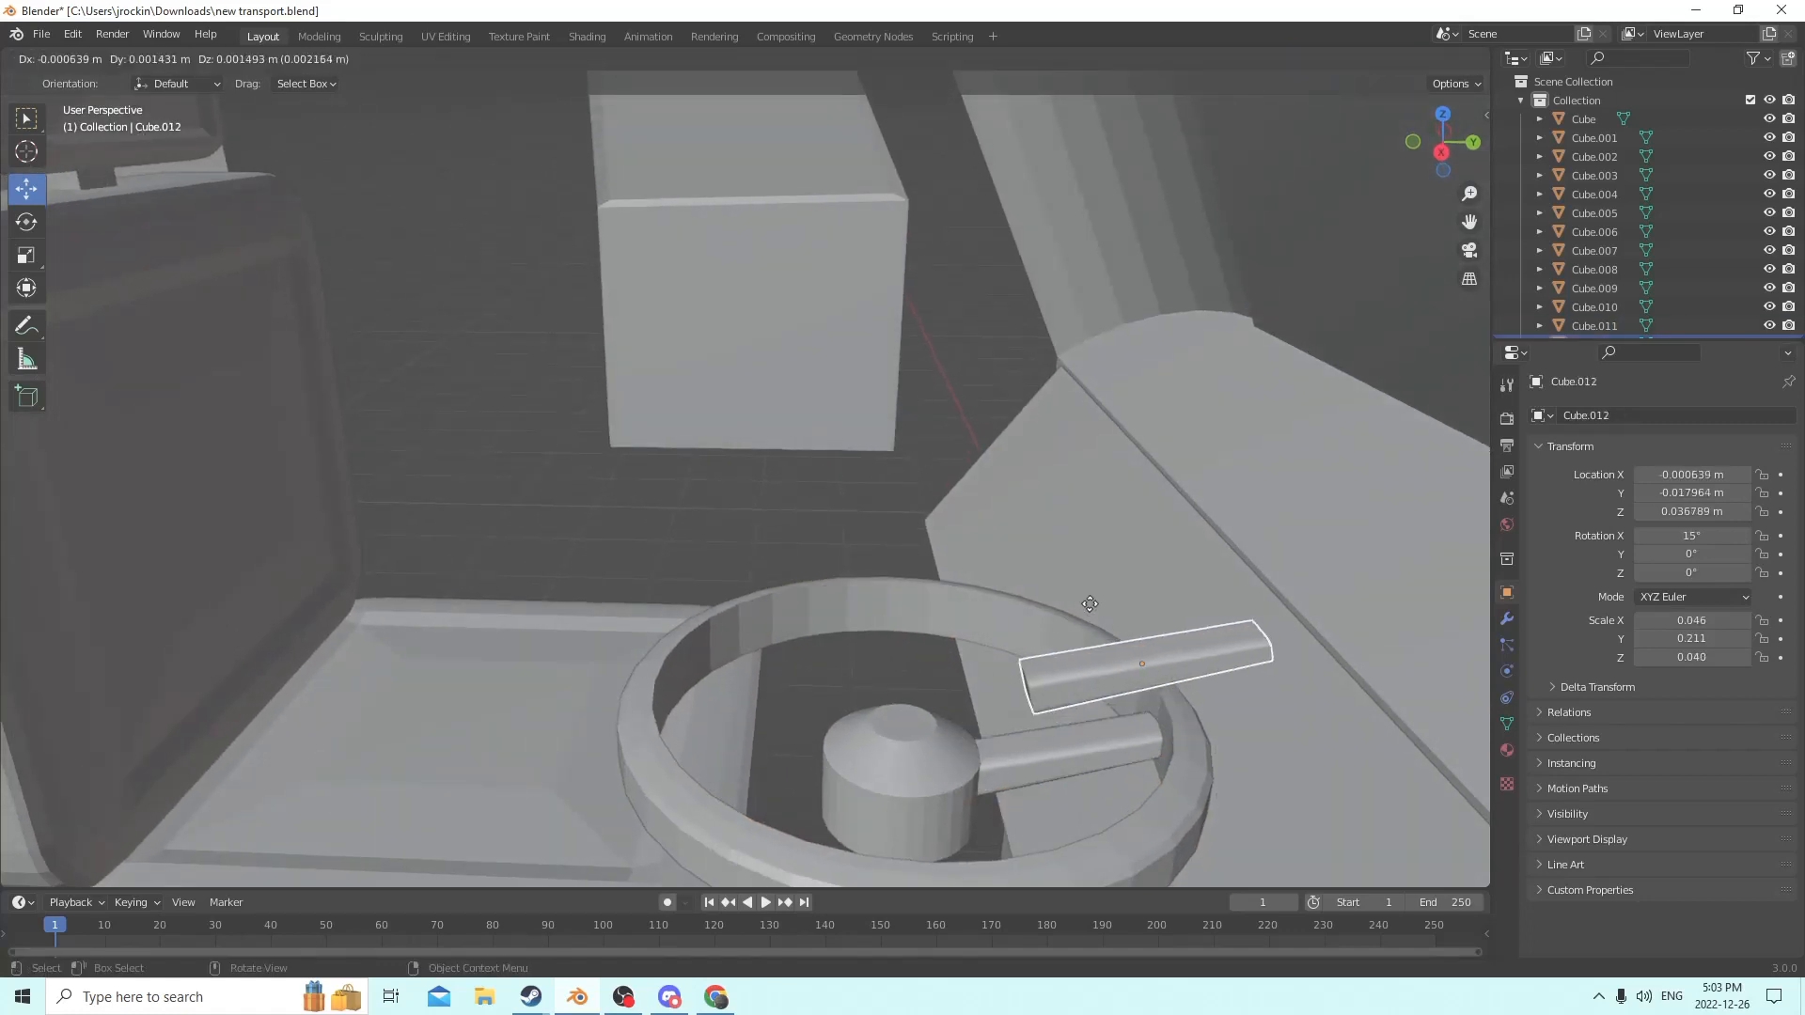
right_click(1098, 611)
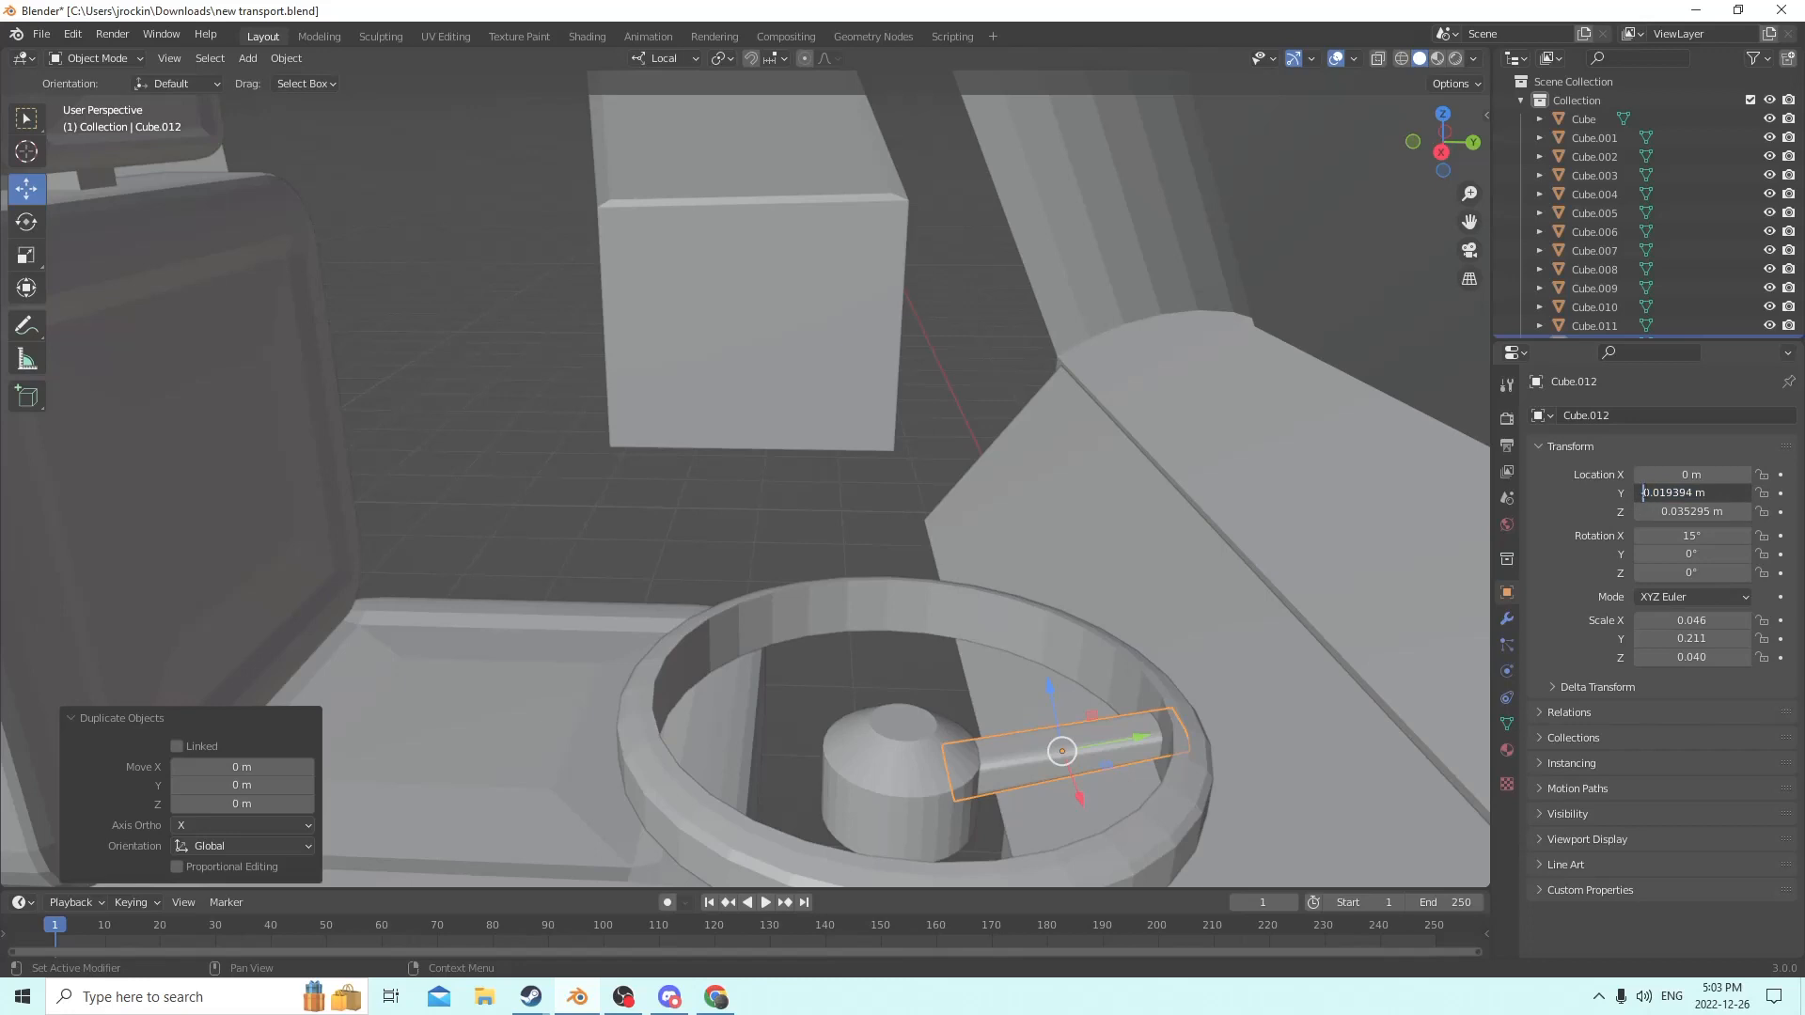
key("Return")
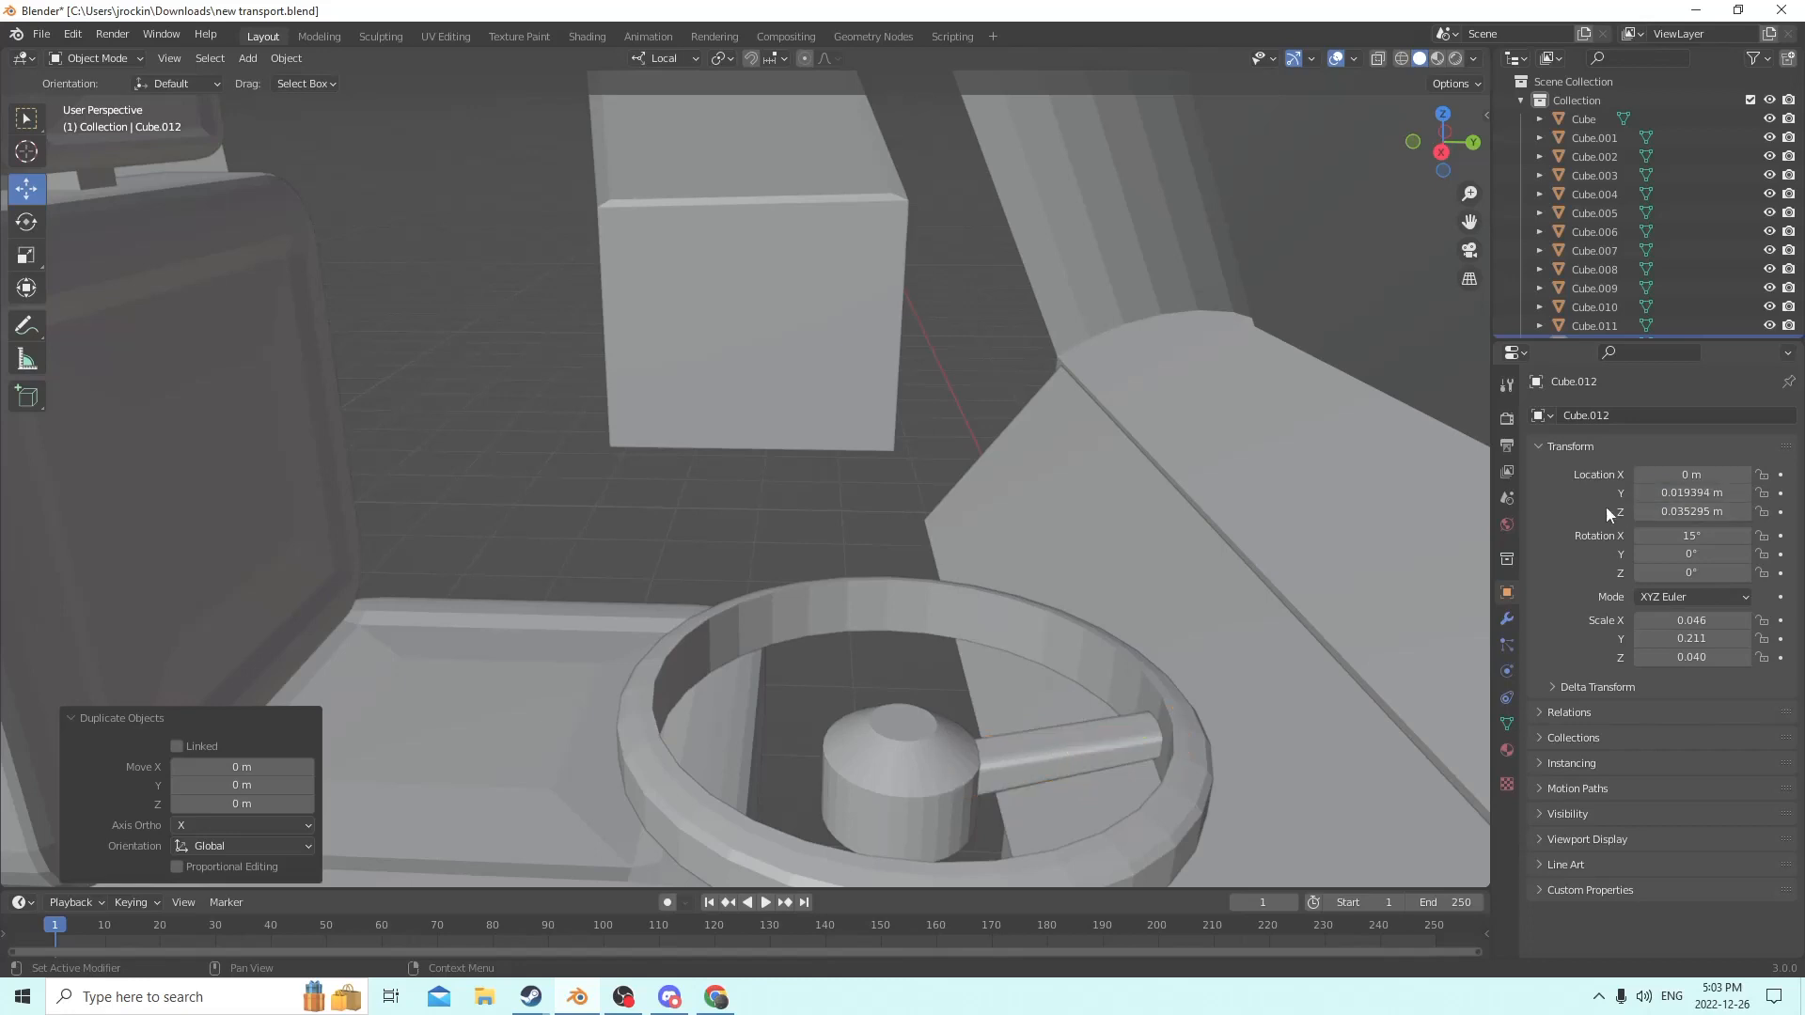
Return the duplicate spoke's Y location to -0.019394 m, placing it back inside the steering wheel.
middle_click_drag(1299, 506, 853, 536)
middle_click_drag(877, 524, 804, 526)
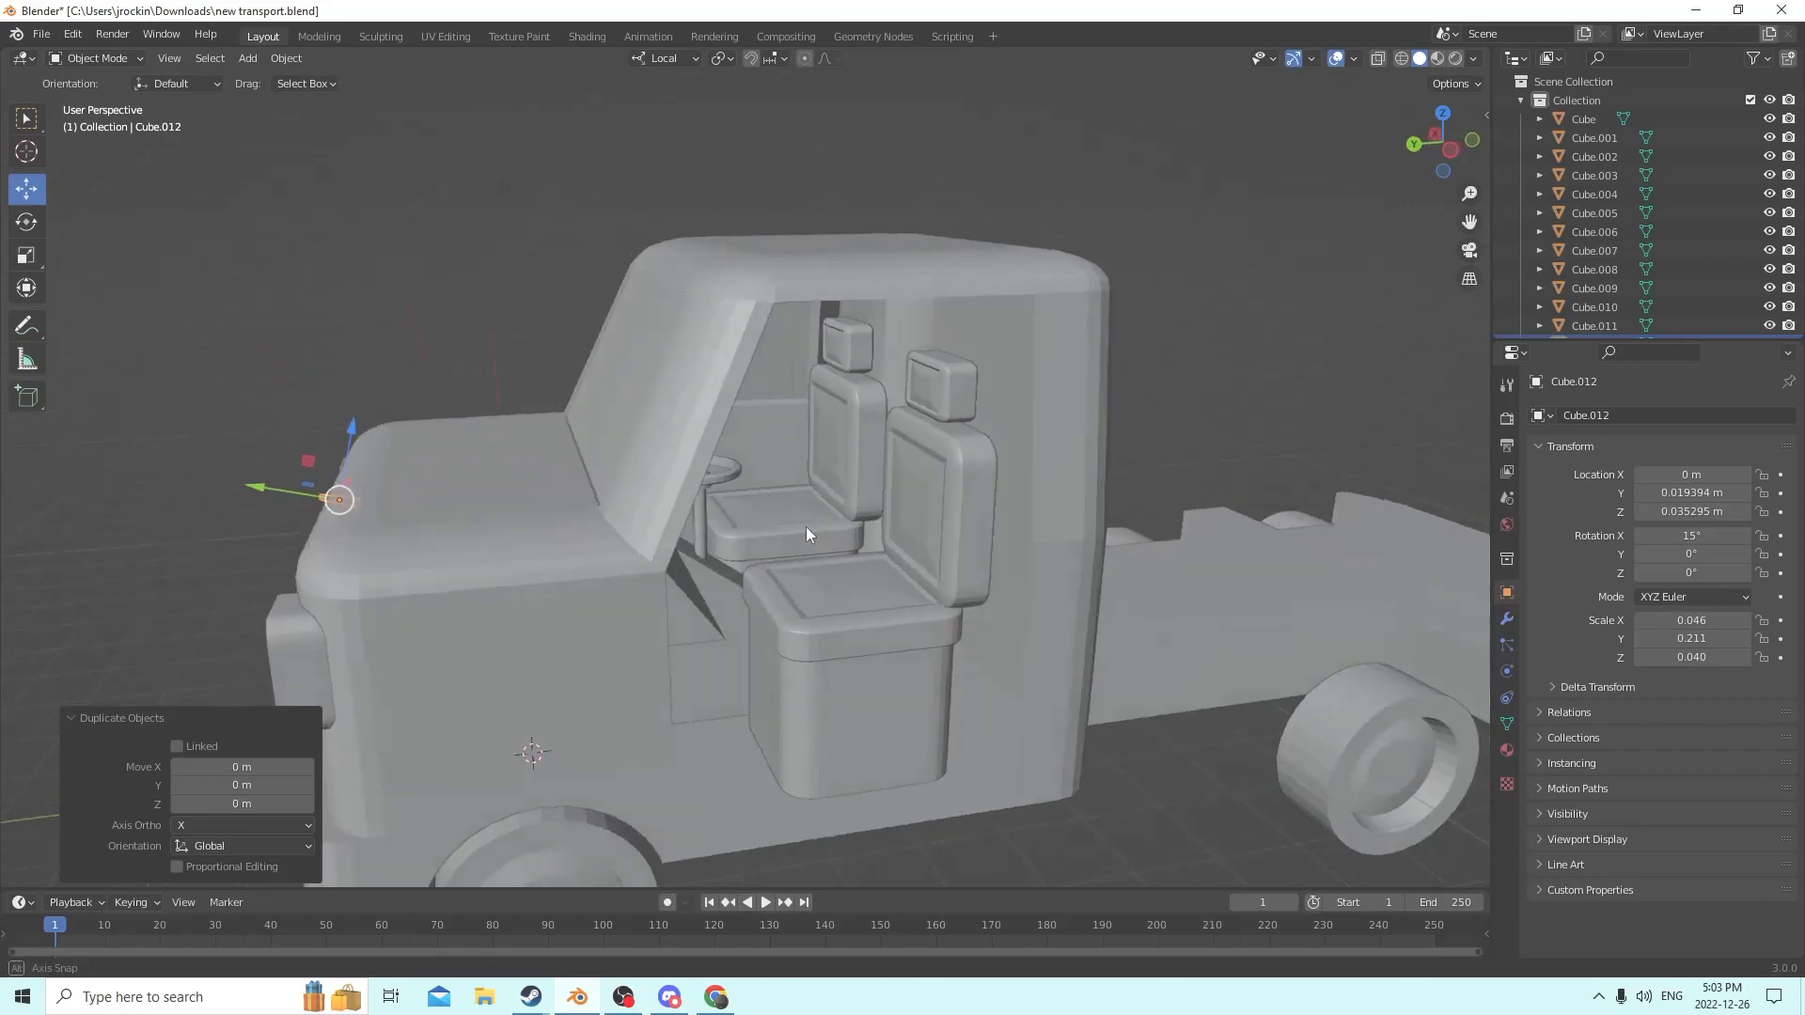
left_click(1683, 492)
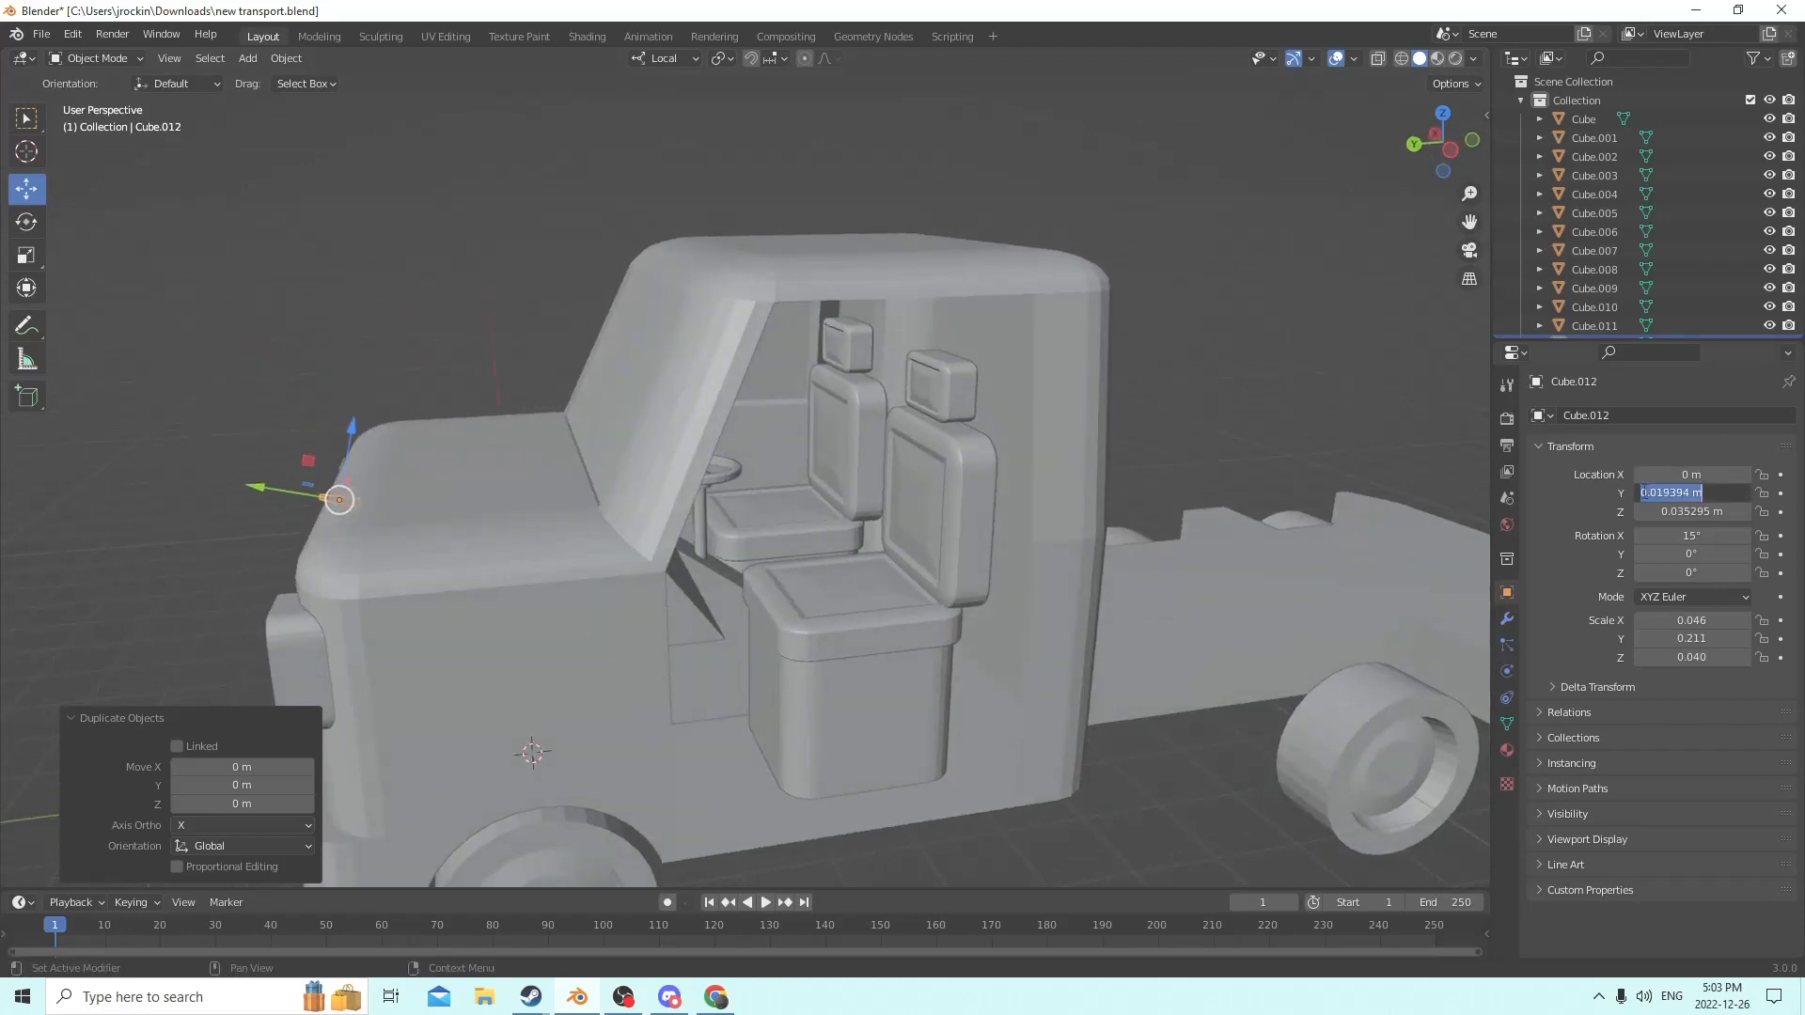
key("Home")
type("-")
key("Return")
scroll(861, 470, "up", 4)
middle_click_drag(861, 470, 849, 465)
scroll(852, 464, "up", 4)
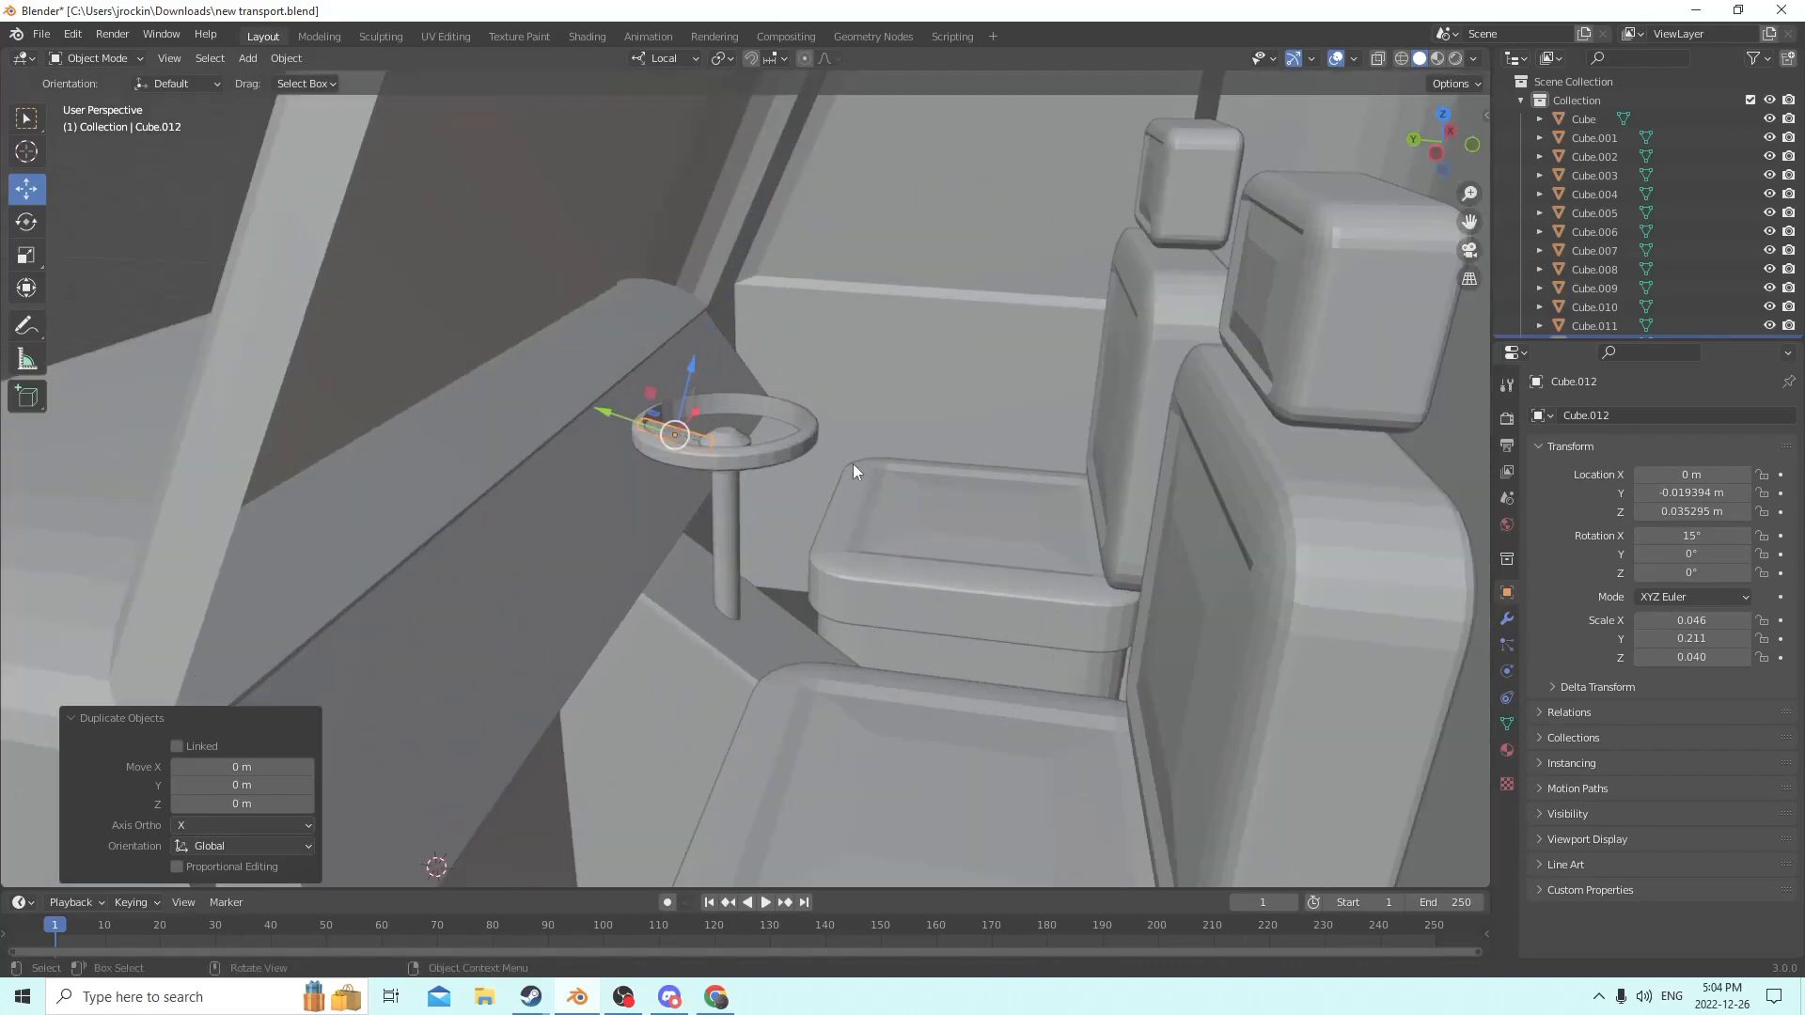
middle_click_drag(1433, 420, 1338, 432)
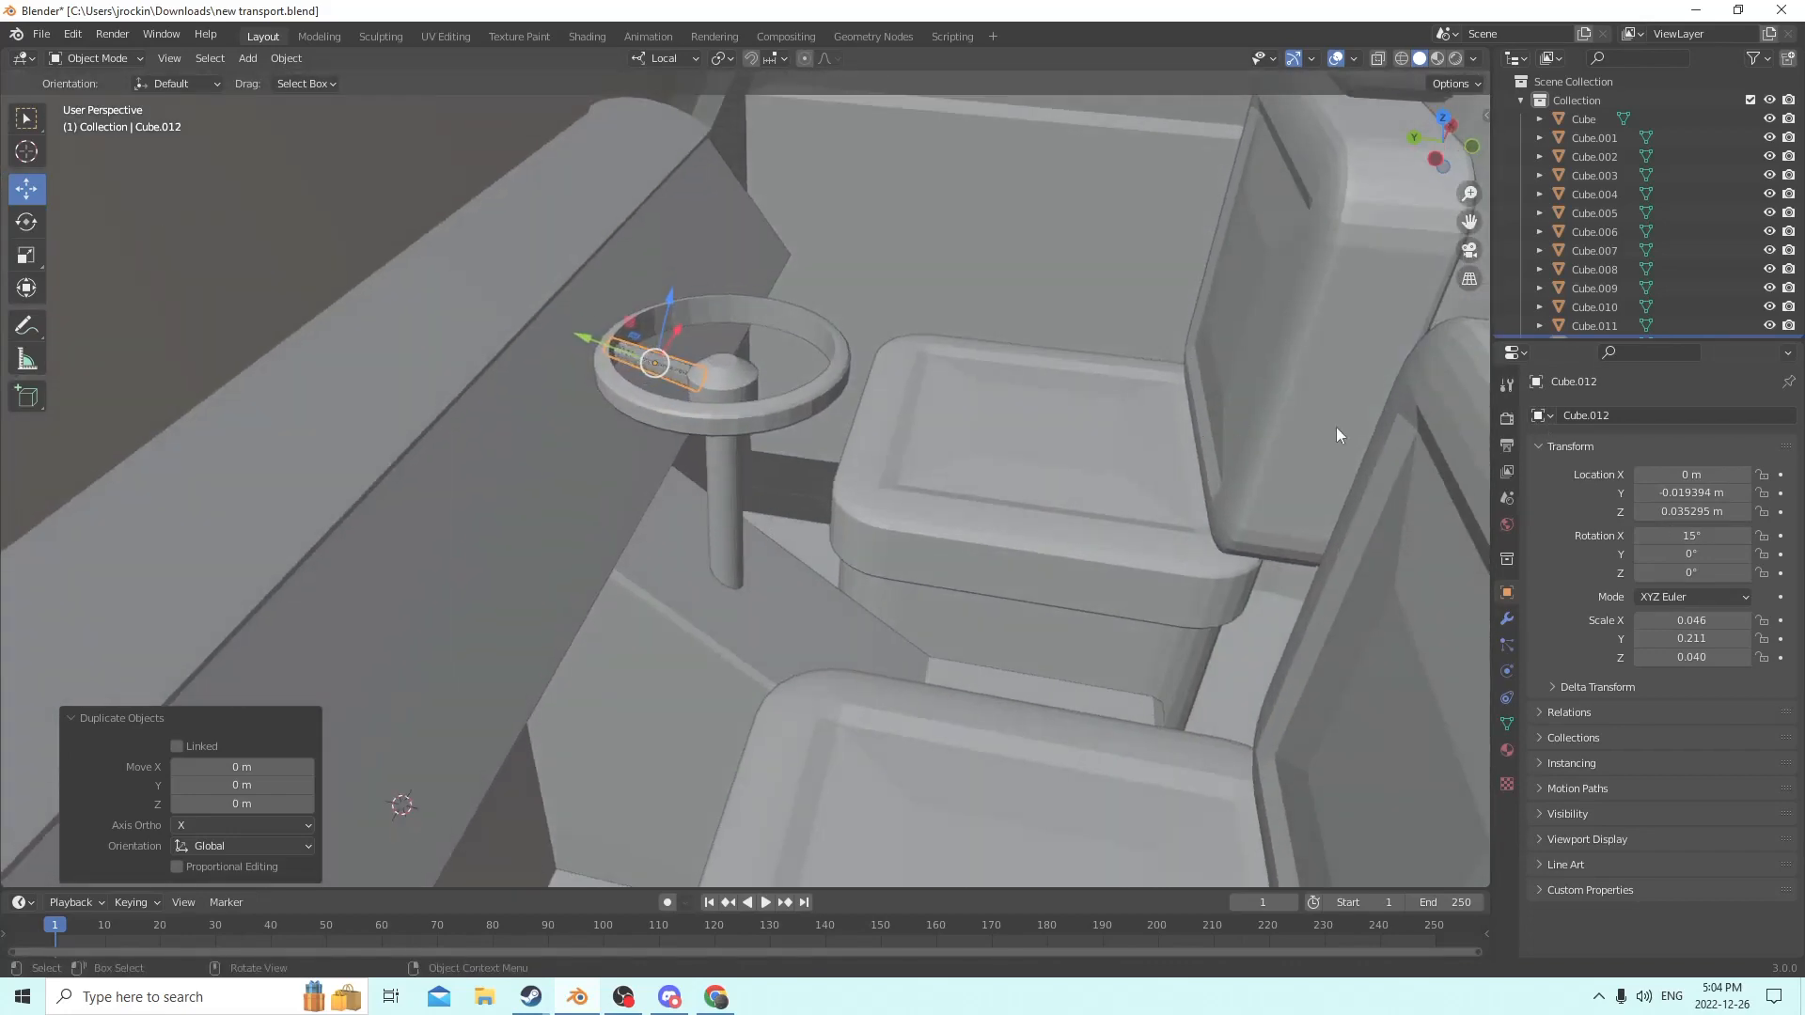
Set the duplicate spoke's Z location to -0.035295 m.
left_click(1662, 511)
left_click(1646, 513)
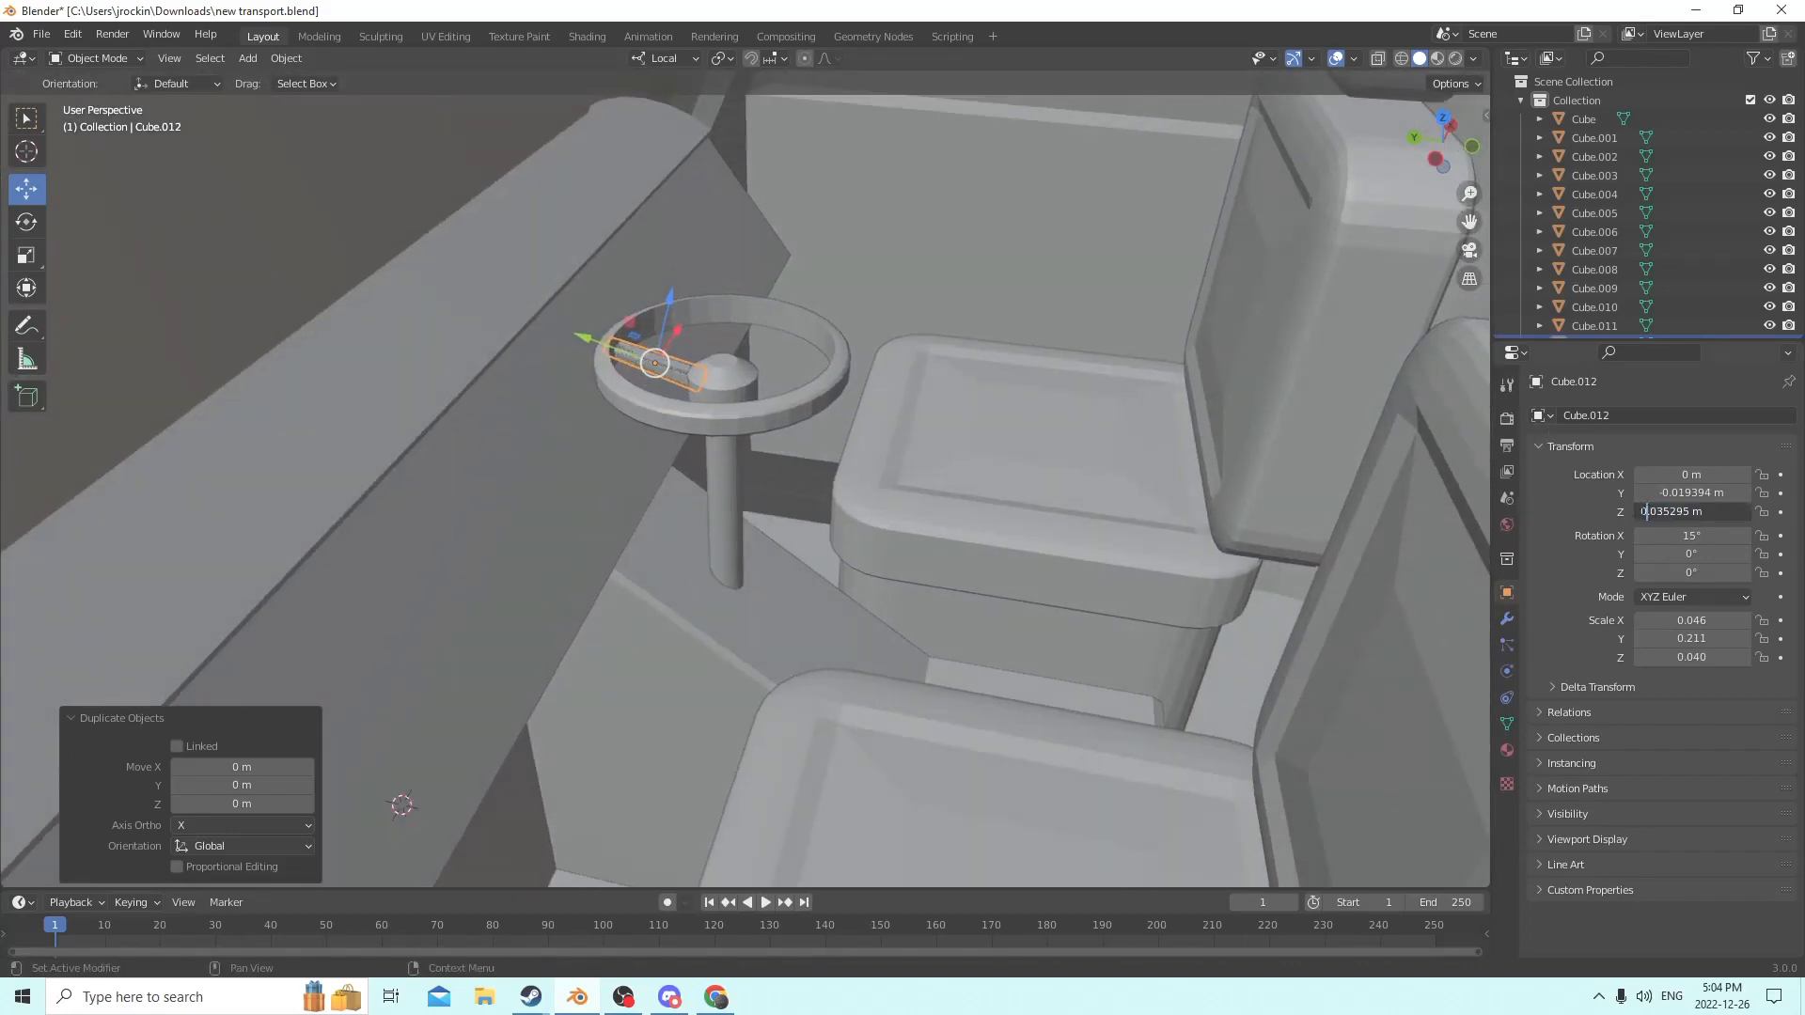
type("-")
key("Return")
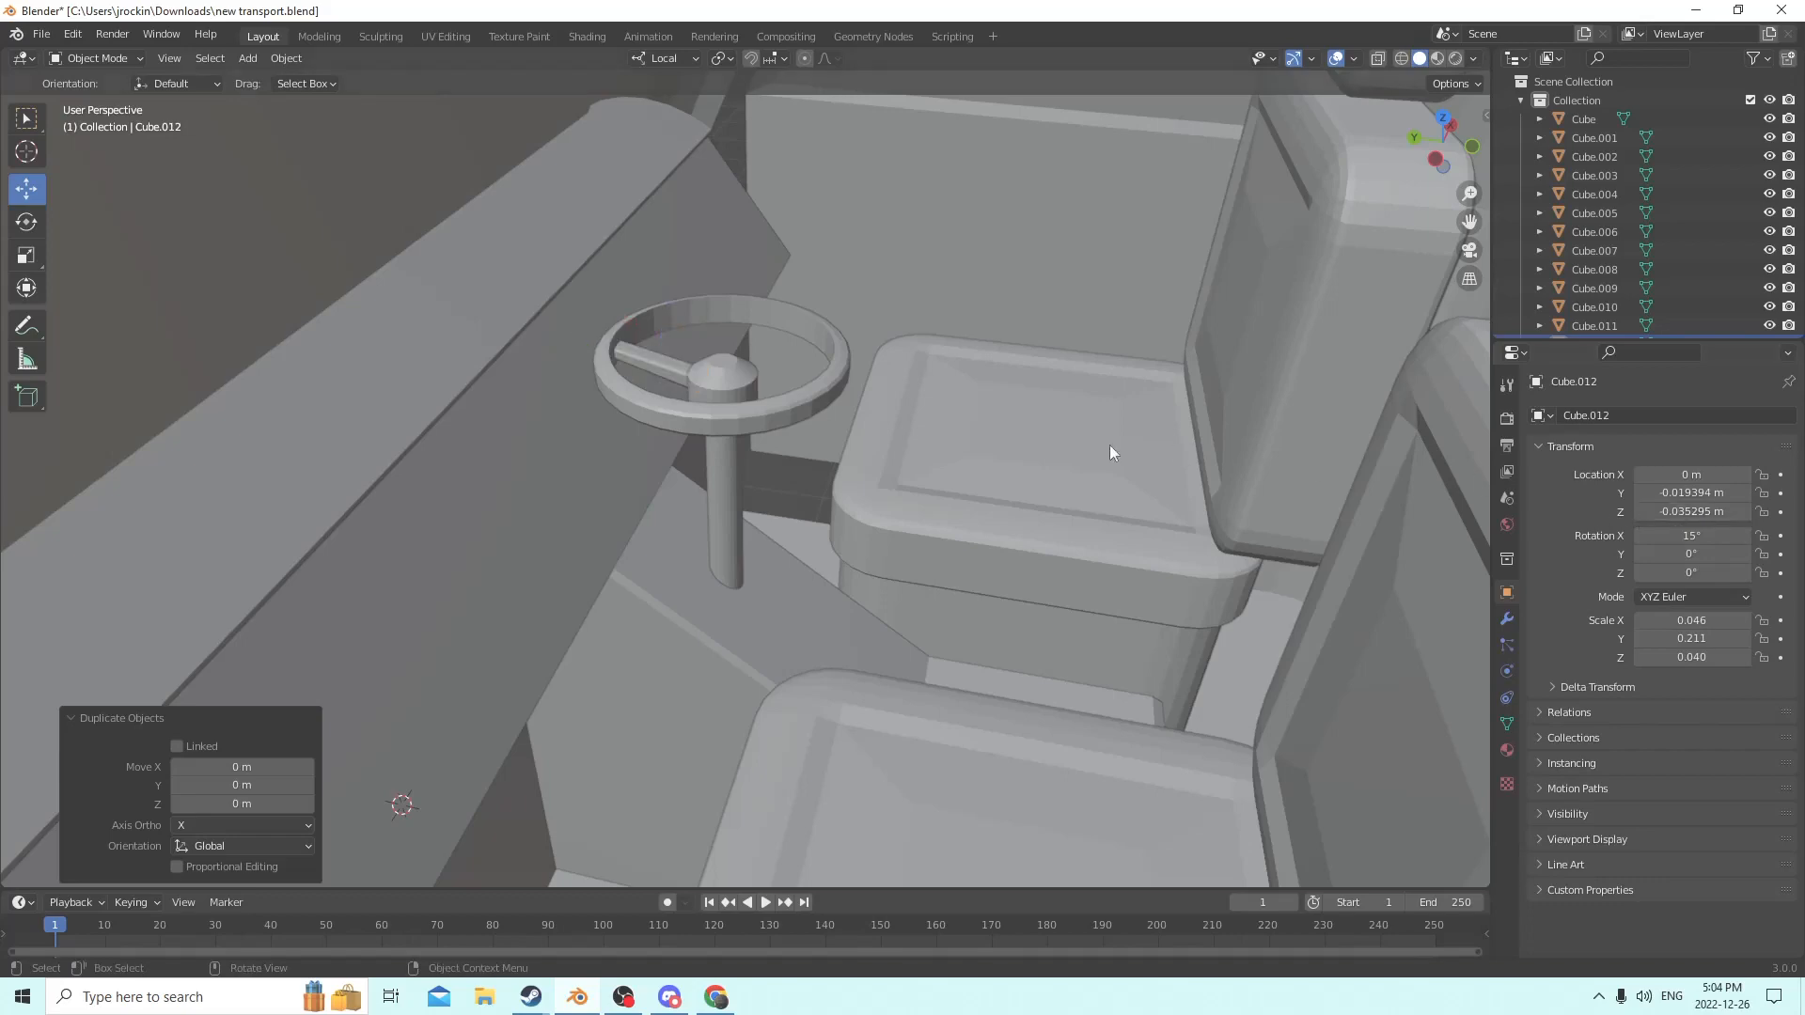
Delete the misplaced duplicate spoke.
scroll(1123, 446, "down", 6)
middle_click_drag(1151, 432, 950, 369)
key("Delete")
Level the original steering wheel spoke by setting its X rotation to 0°.
scroll(978, 498, "up", 6)
scroll(978, 474, "up", 3)
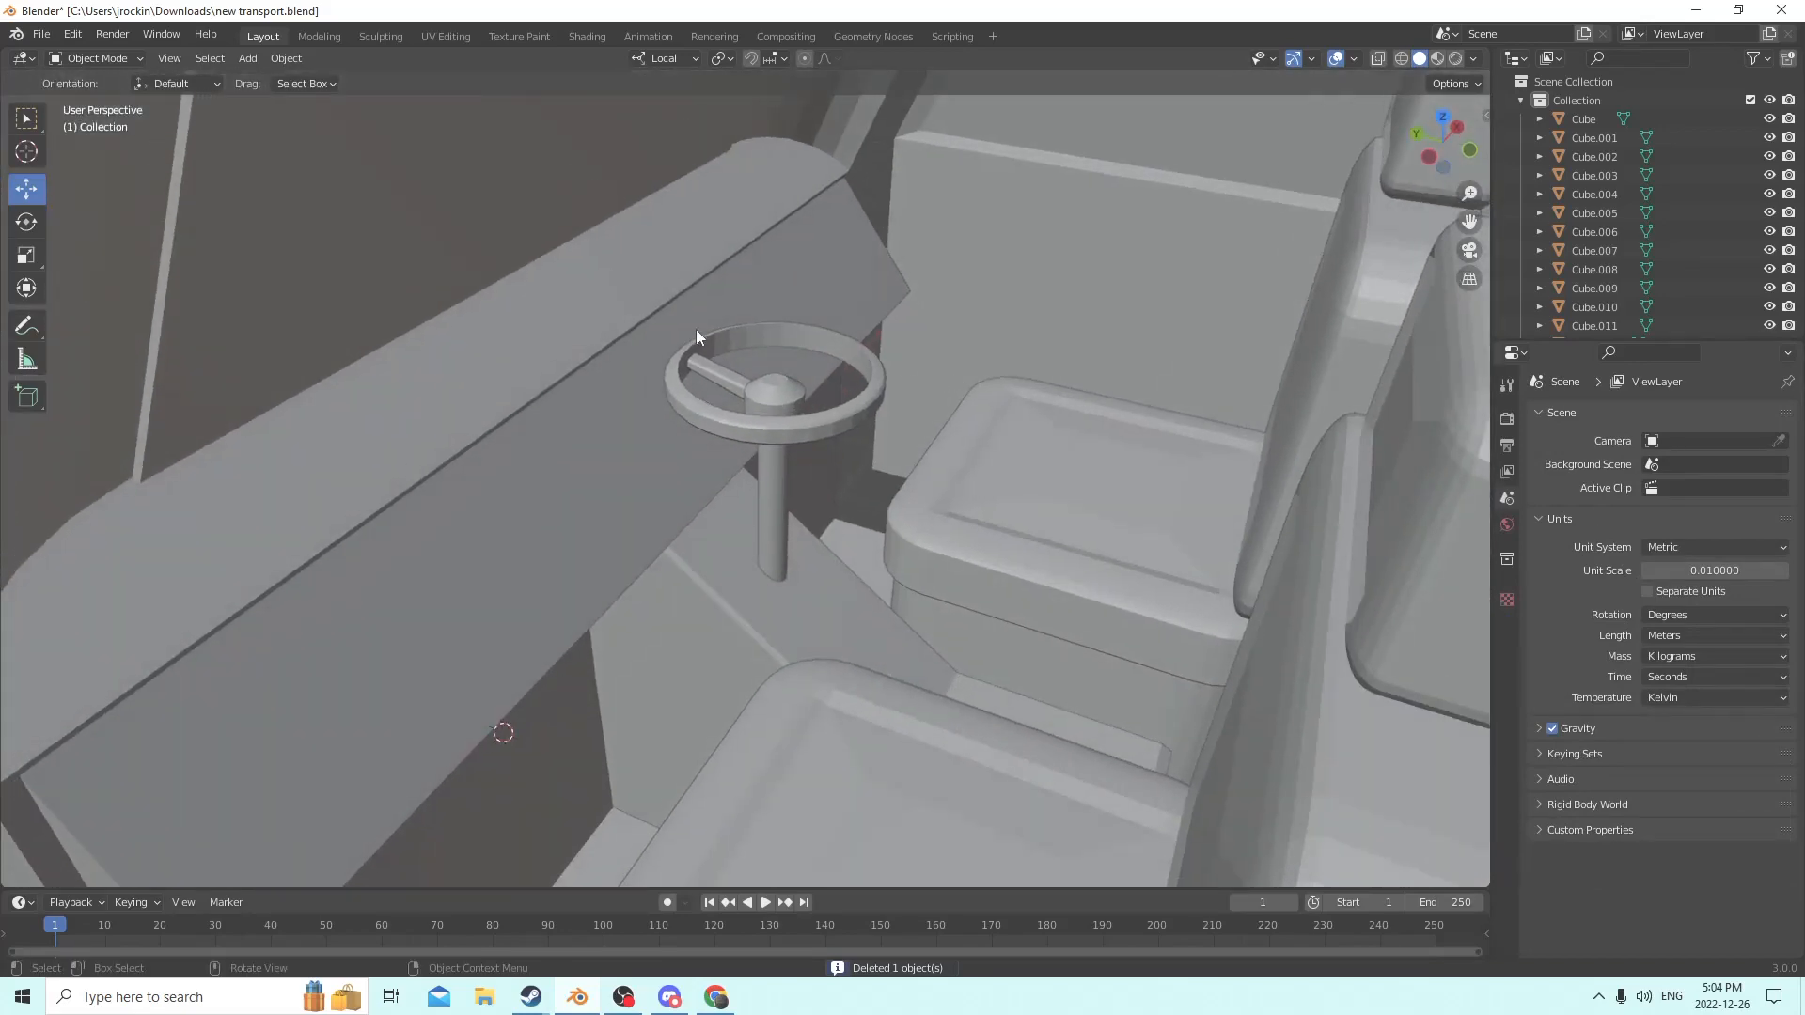
left_click(718, 371)
middle_click_drag(718, 371, 775, 320)
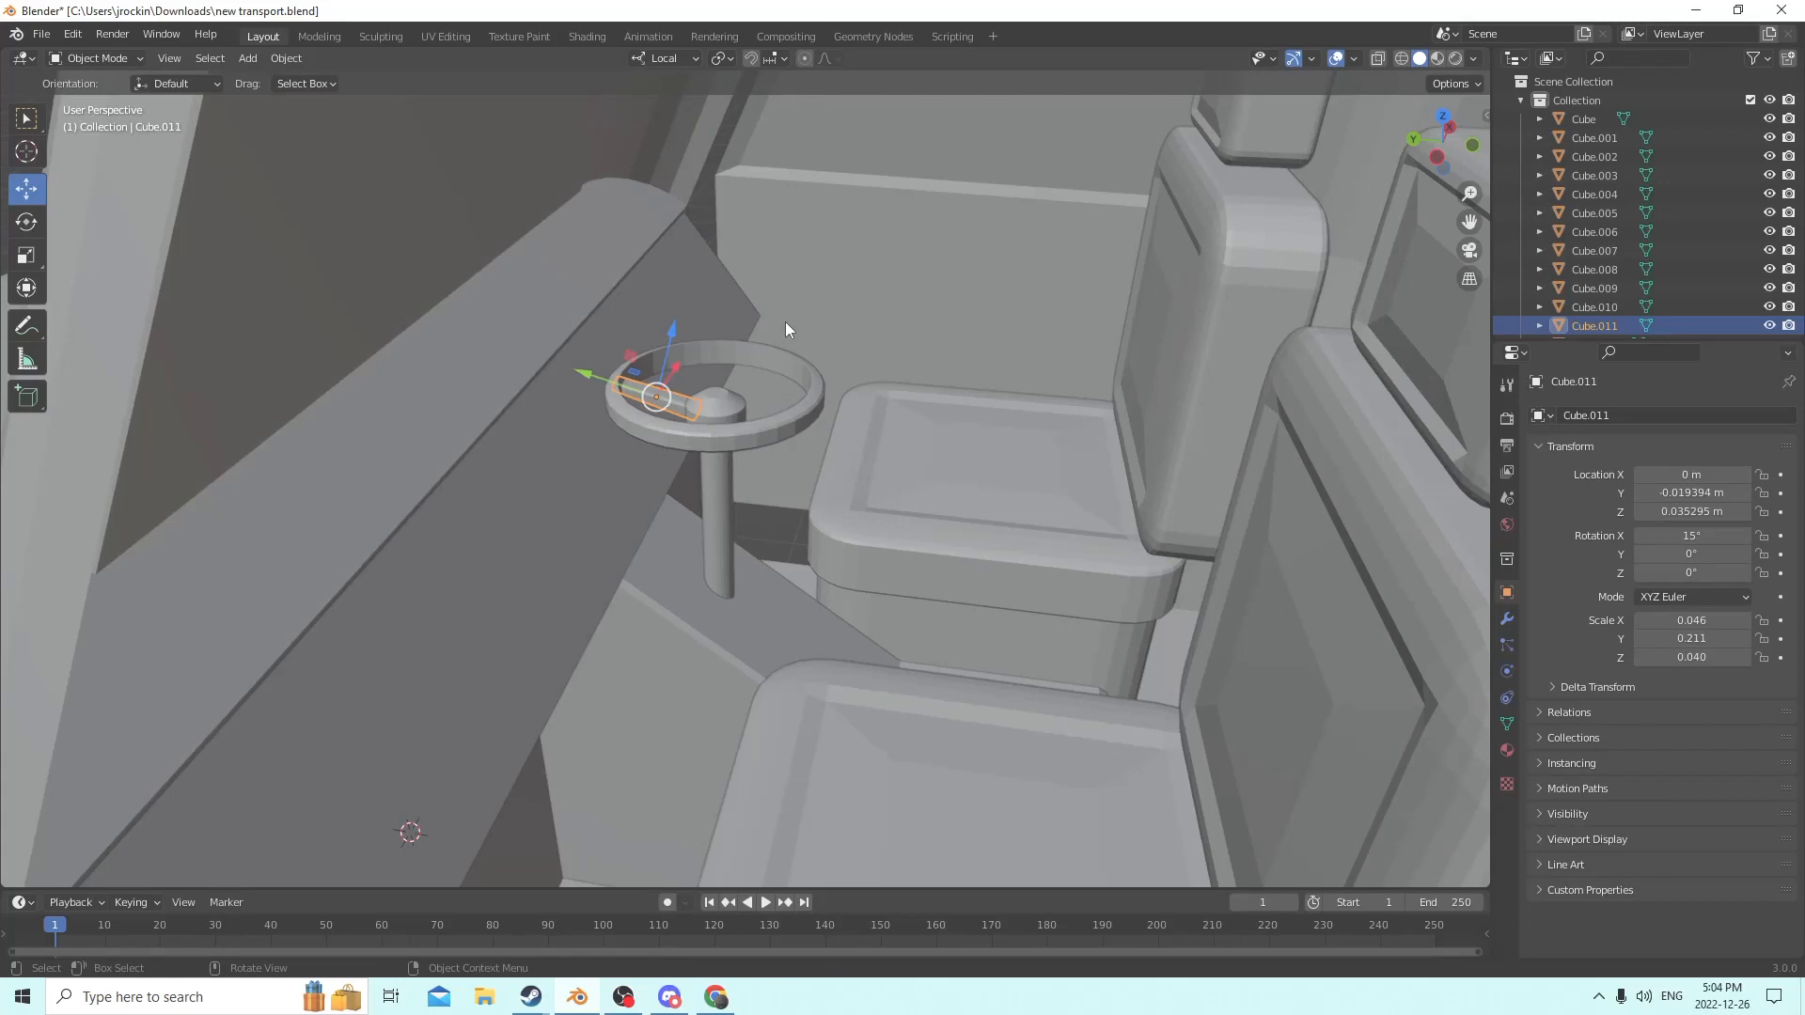
left_click(1691, 535)
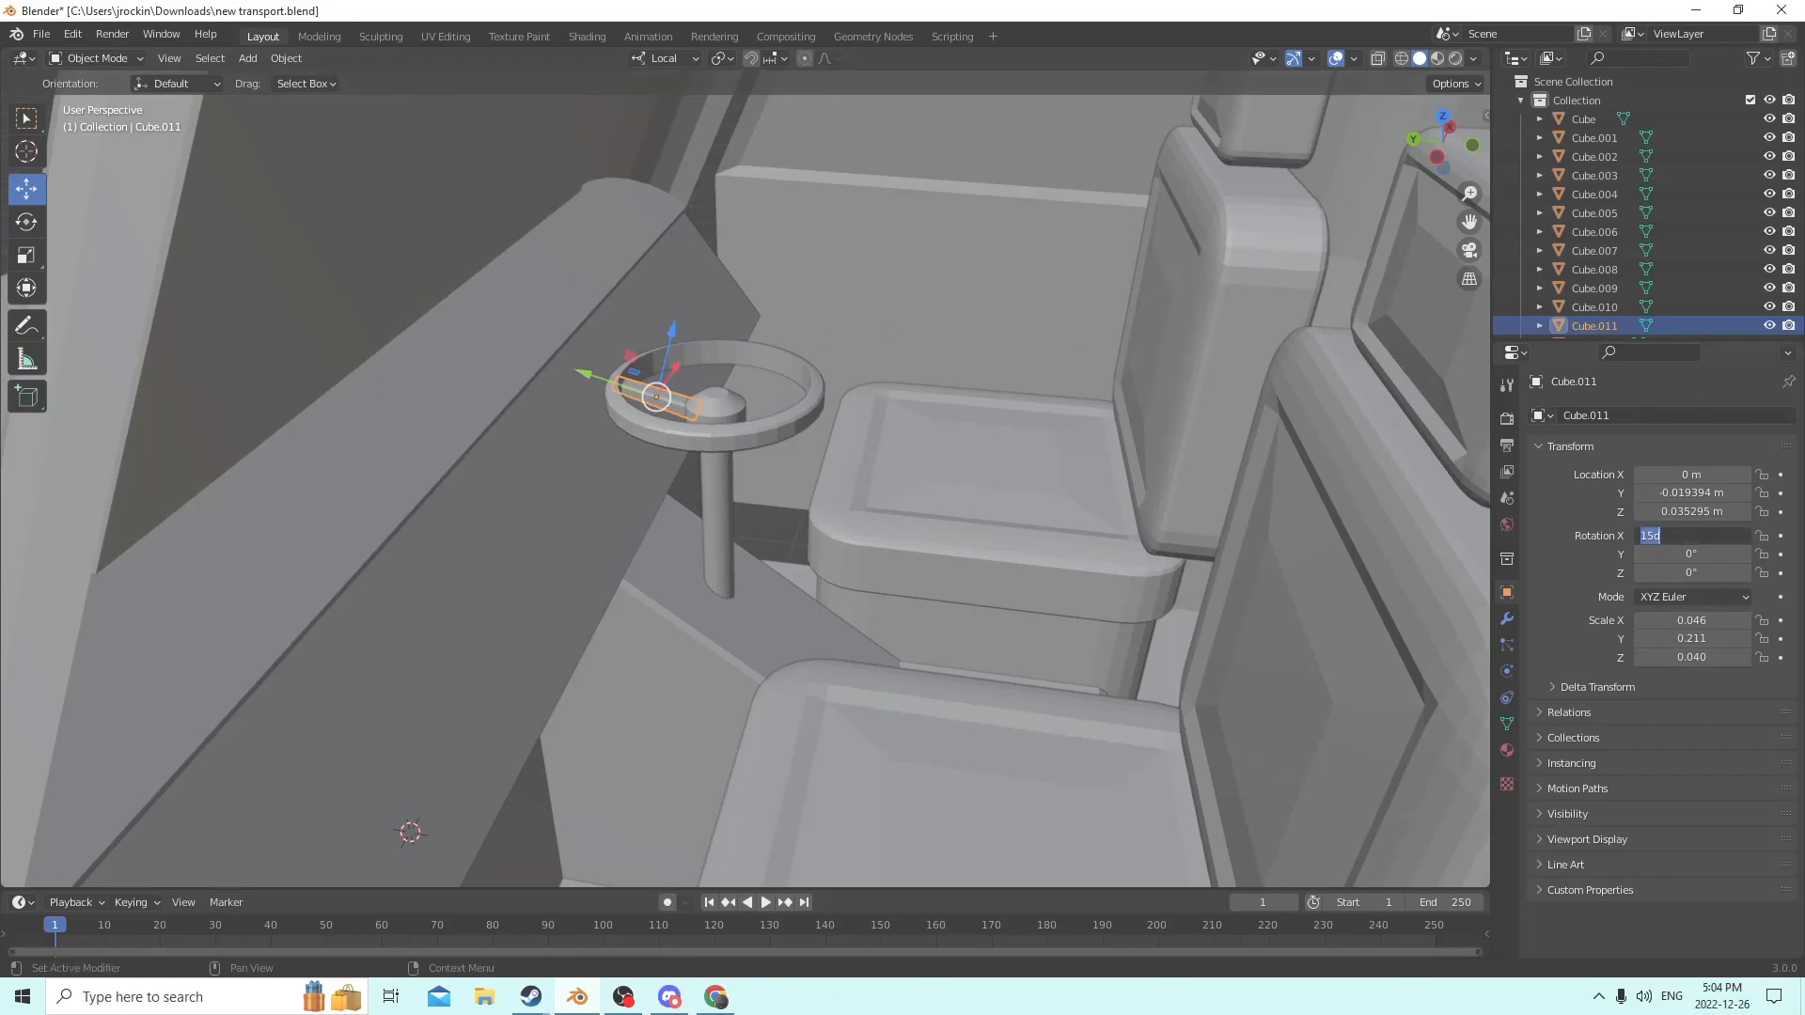
type("0")
key("Return")
Duplicate the levelled spoke in place.
mouse_move(797, 408)
middle_mouse_down()
mouse_move(807, 393)
mouse_move(771, 393)
middle_mouse_up()
key("shift+d")
key("Escape")
middle_click_drag(996, 369, 1020, 423)
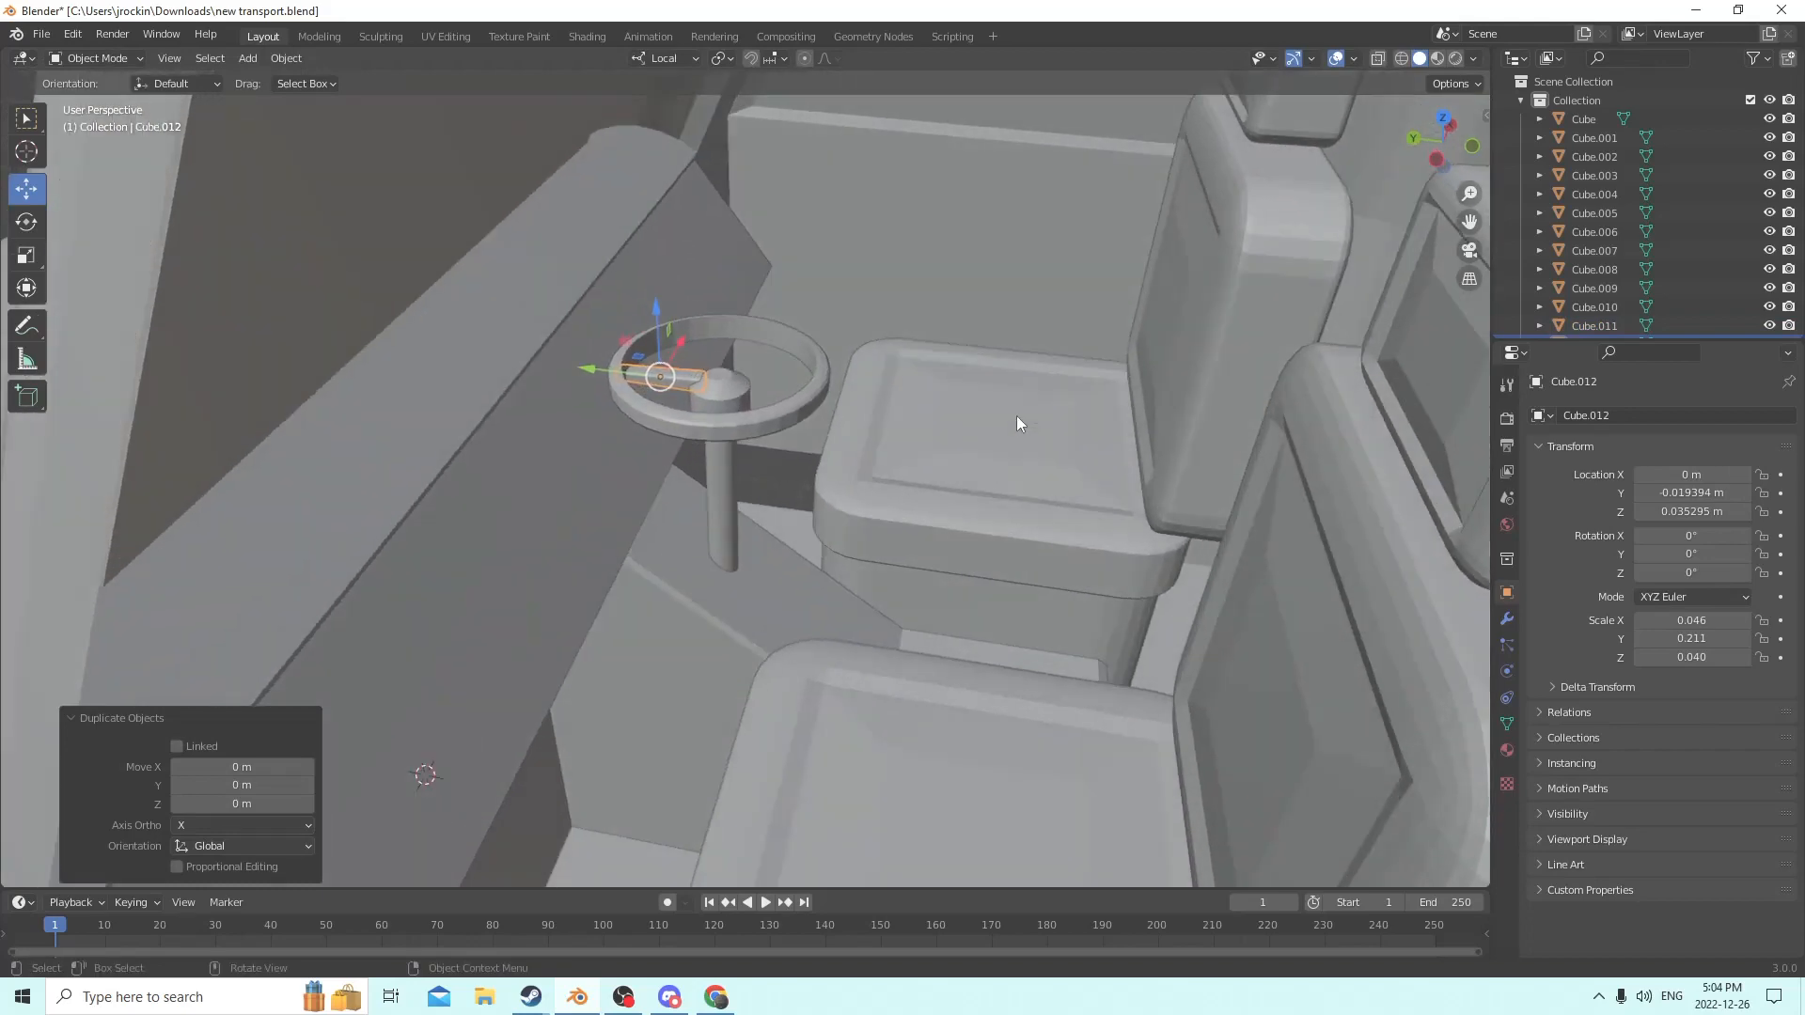
middle_click_drag(1260, 509, 1246, 541)
middle_click_drag(1094, 438, 1090, 408)
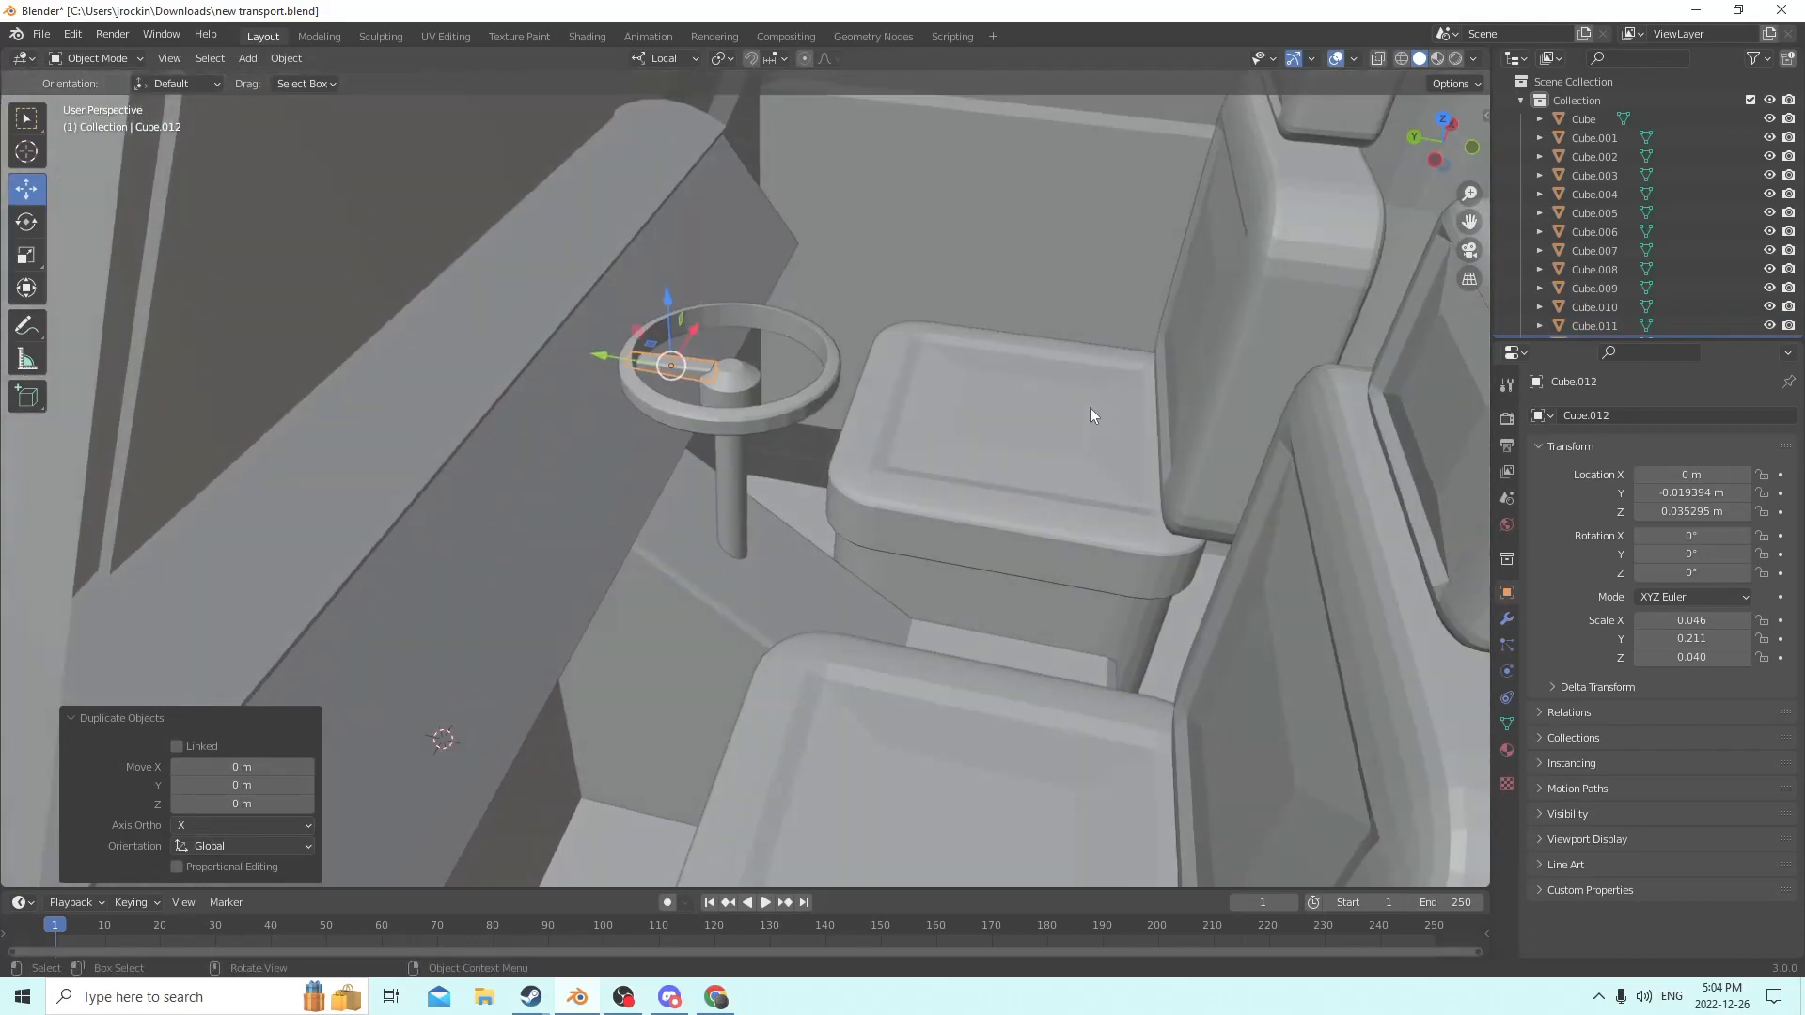
mouse_move(887, 379)
middle_mouse_down()
mouse_move(865, 395)
mouse_move(844, 365)
mouse_move(879, 408)
mouse_move(933, 386)
mouse_move(948, 419)
mouse_move(897, 391)
mouse_move(927, 407)
mouse_move(874, 428)
mouse_move(891, 381)
middle_mouse_up()
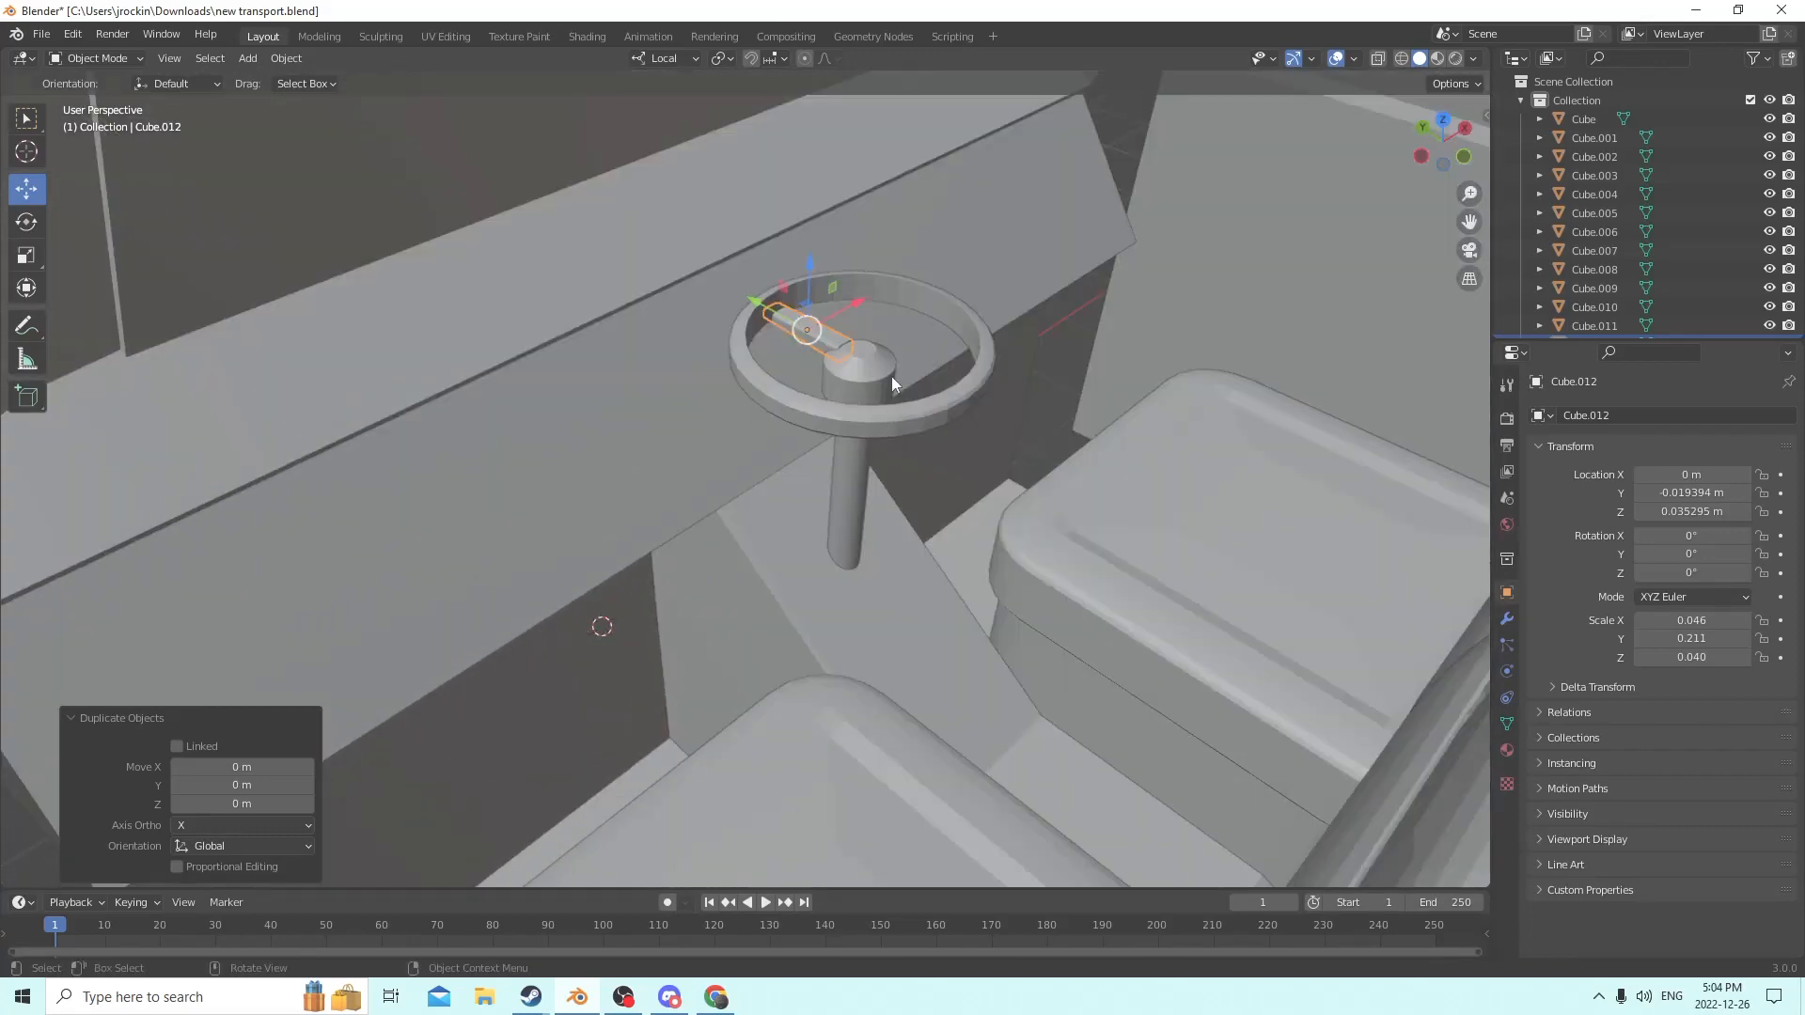
Move the duplicate spoke beside the hub to about X -0.00238 m and Y -0.02132 m.
left_click_drag(765, 299, 854, 364)
middle_click_drag(851, 366, 904, 404)
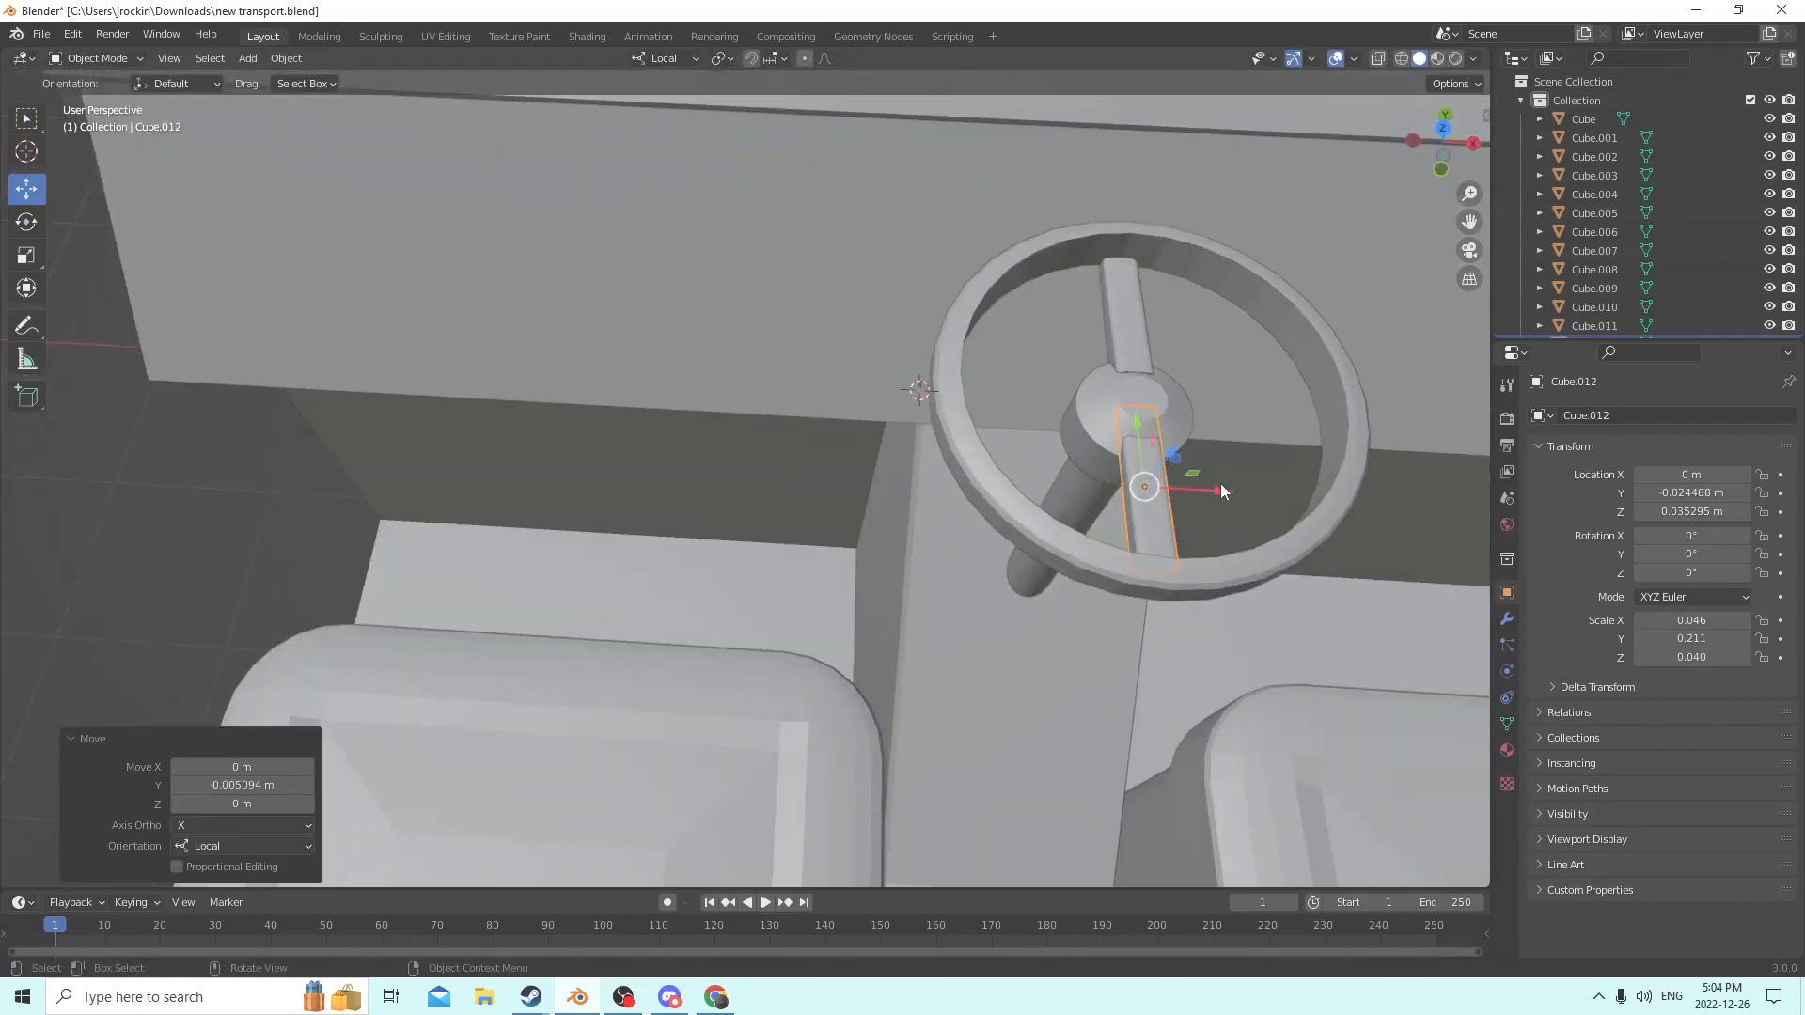
left_click_drag(1220, 490, 998, 478)
left_click_drag(1040, 420, 1036, 320)
middle_click_drag(1036, 319, 1310, 577)
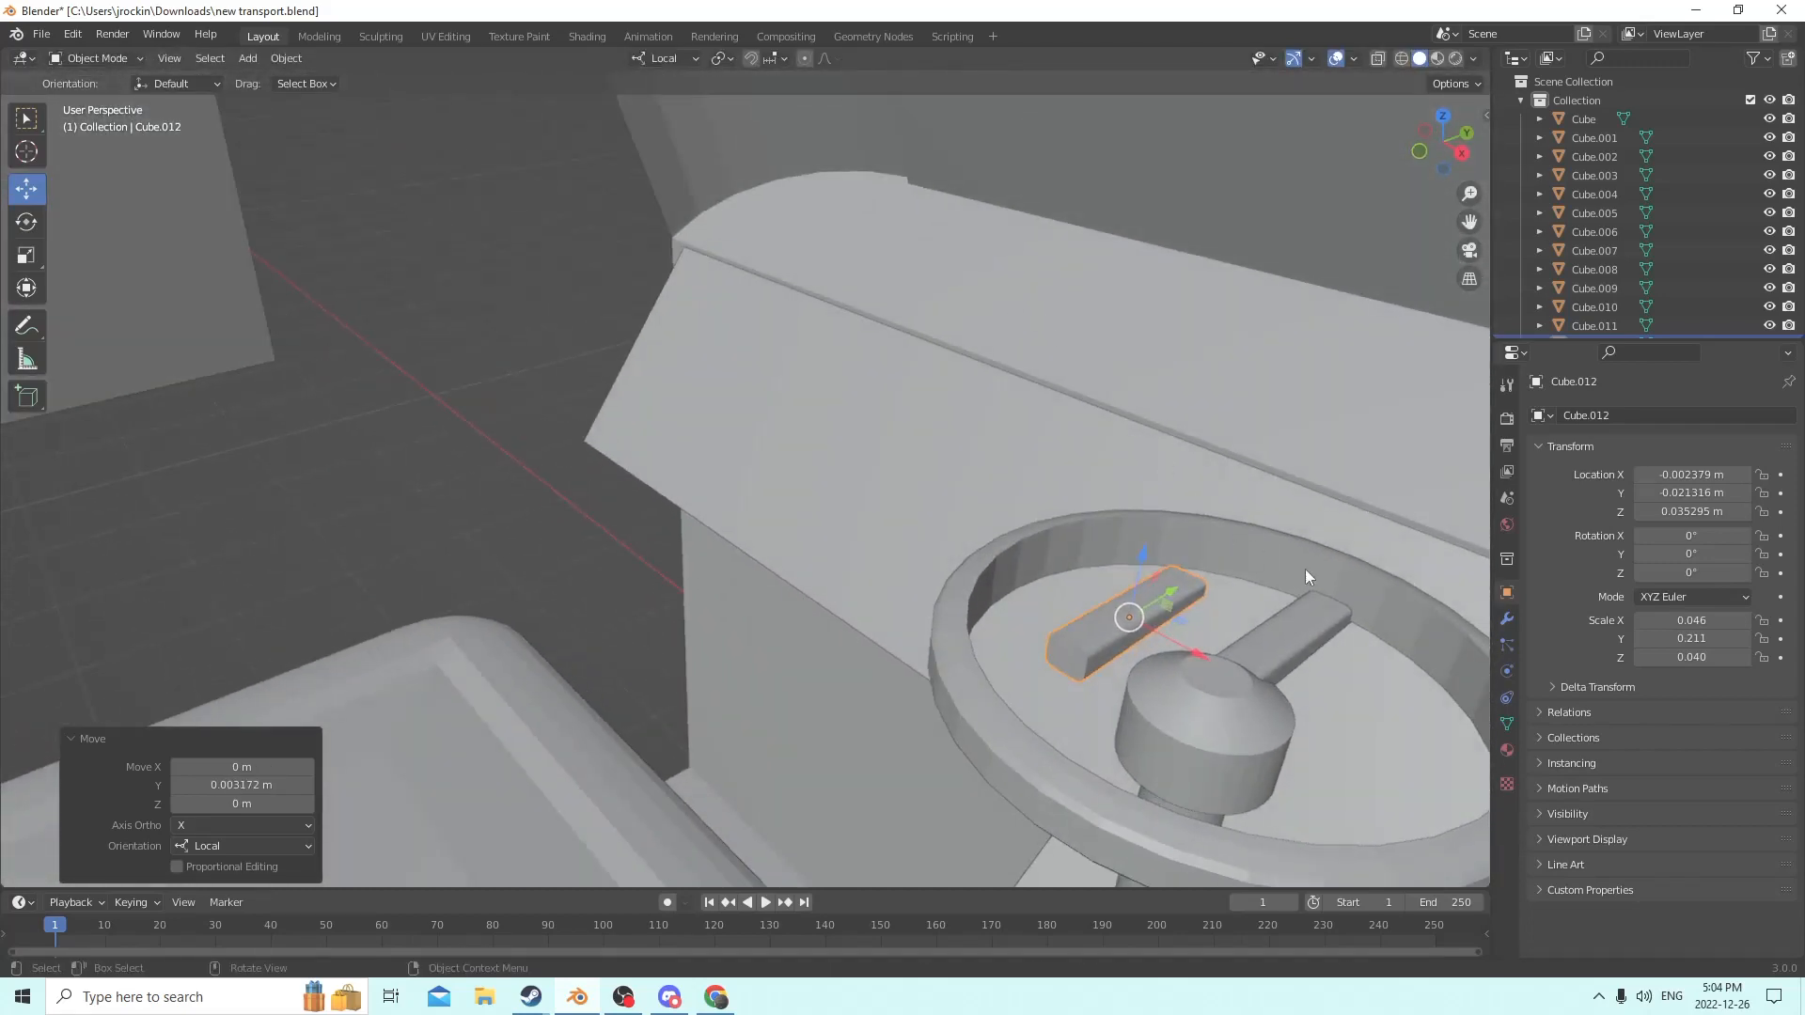
Try a 90° Y rotation on the duplicate spoke and reset it to 0°.
left_click(1692, 554)
type("90")
key("Return")
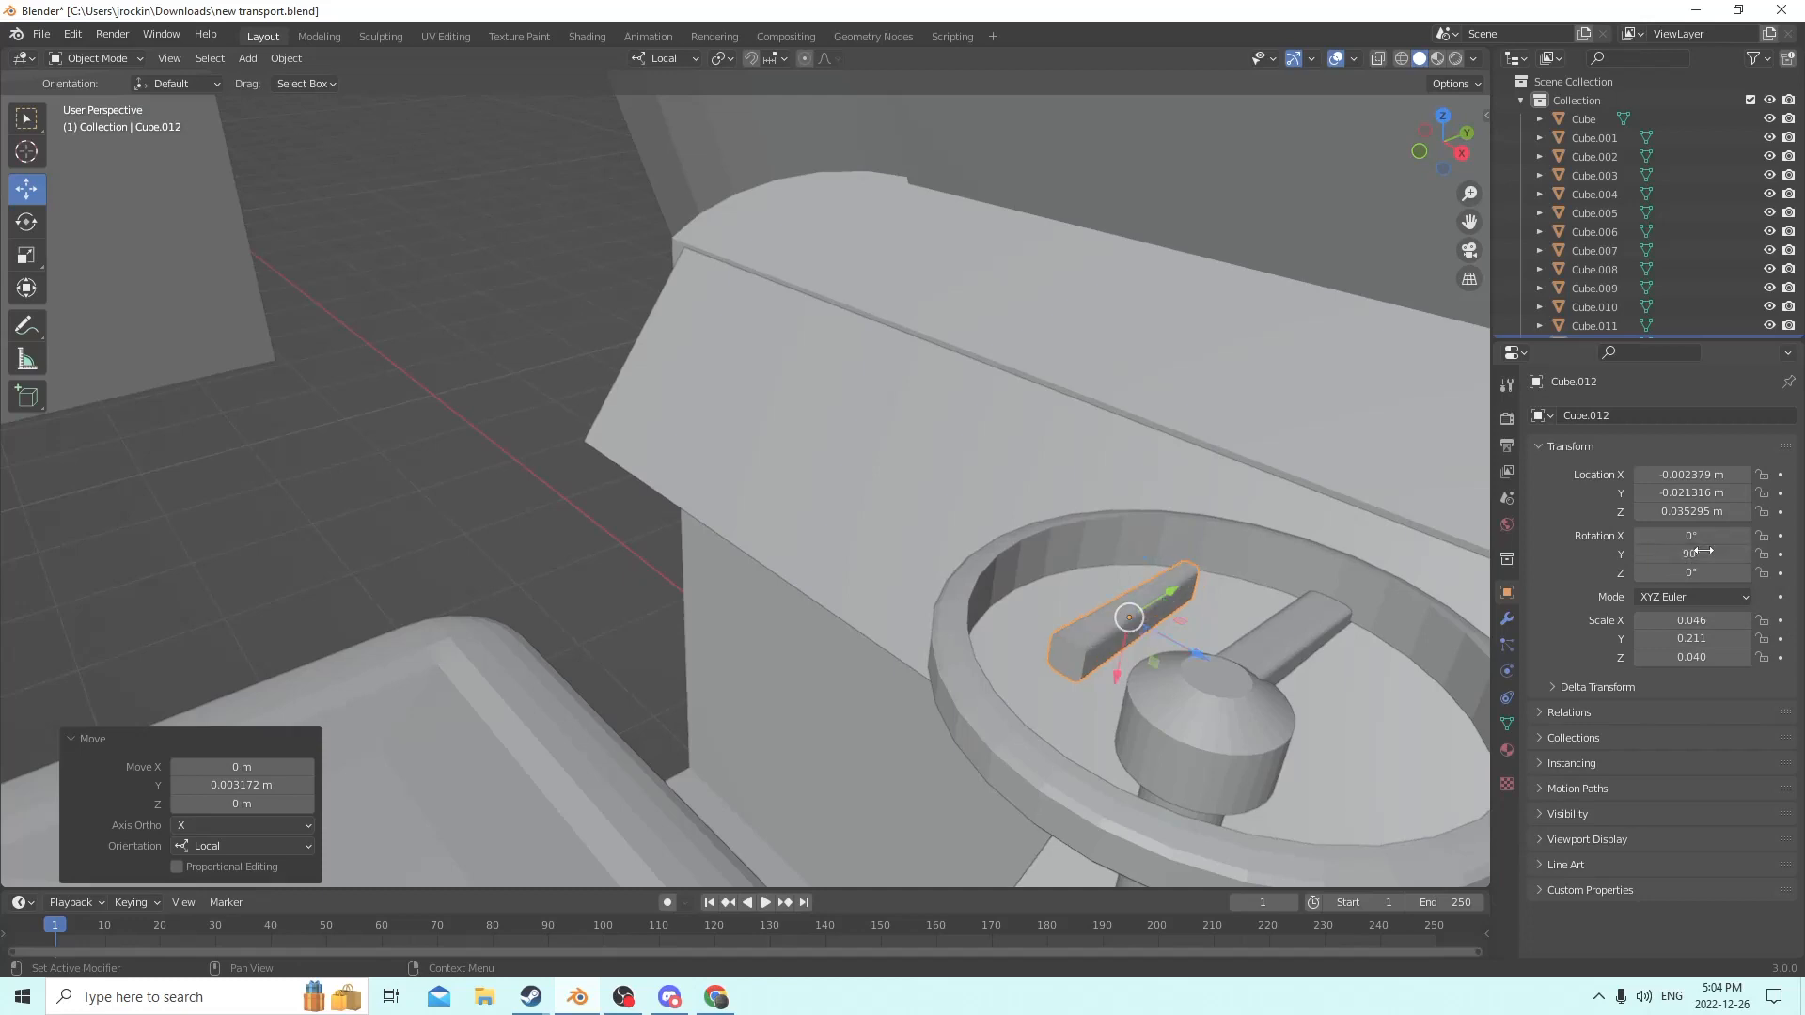
left_click(1703, 553)
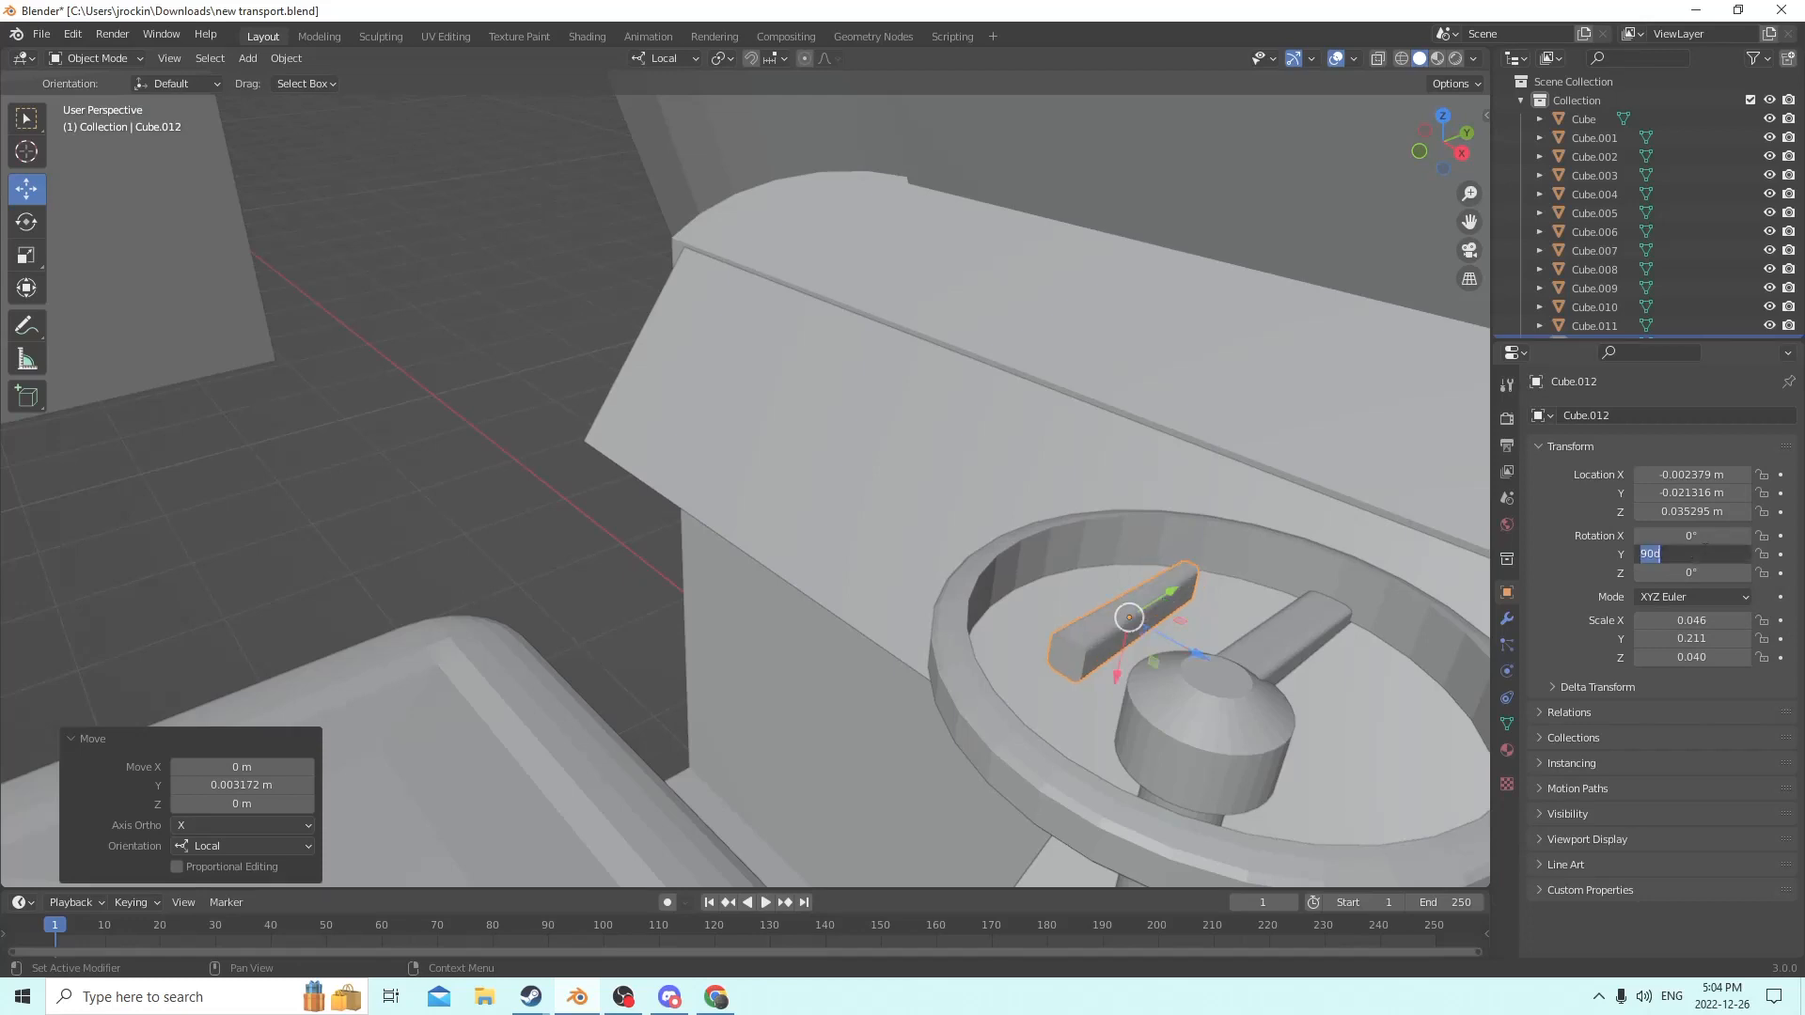
type("0")
key("Return")
Try a 90° X rotation on the duplicate spoke and reset it to 0°.
left_click(1640, 535)
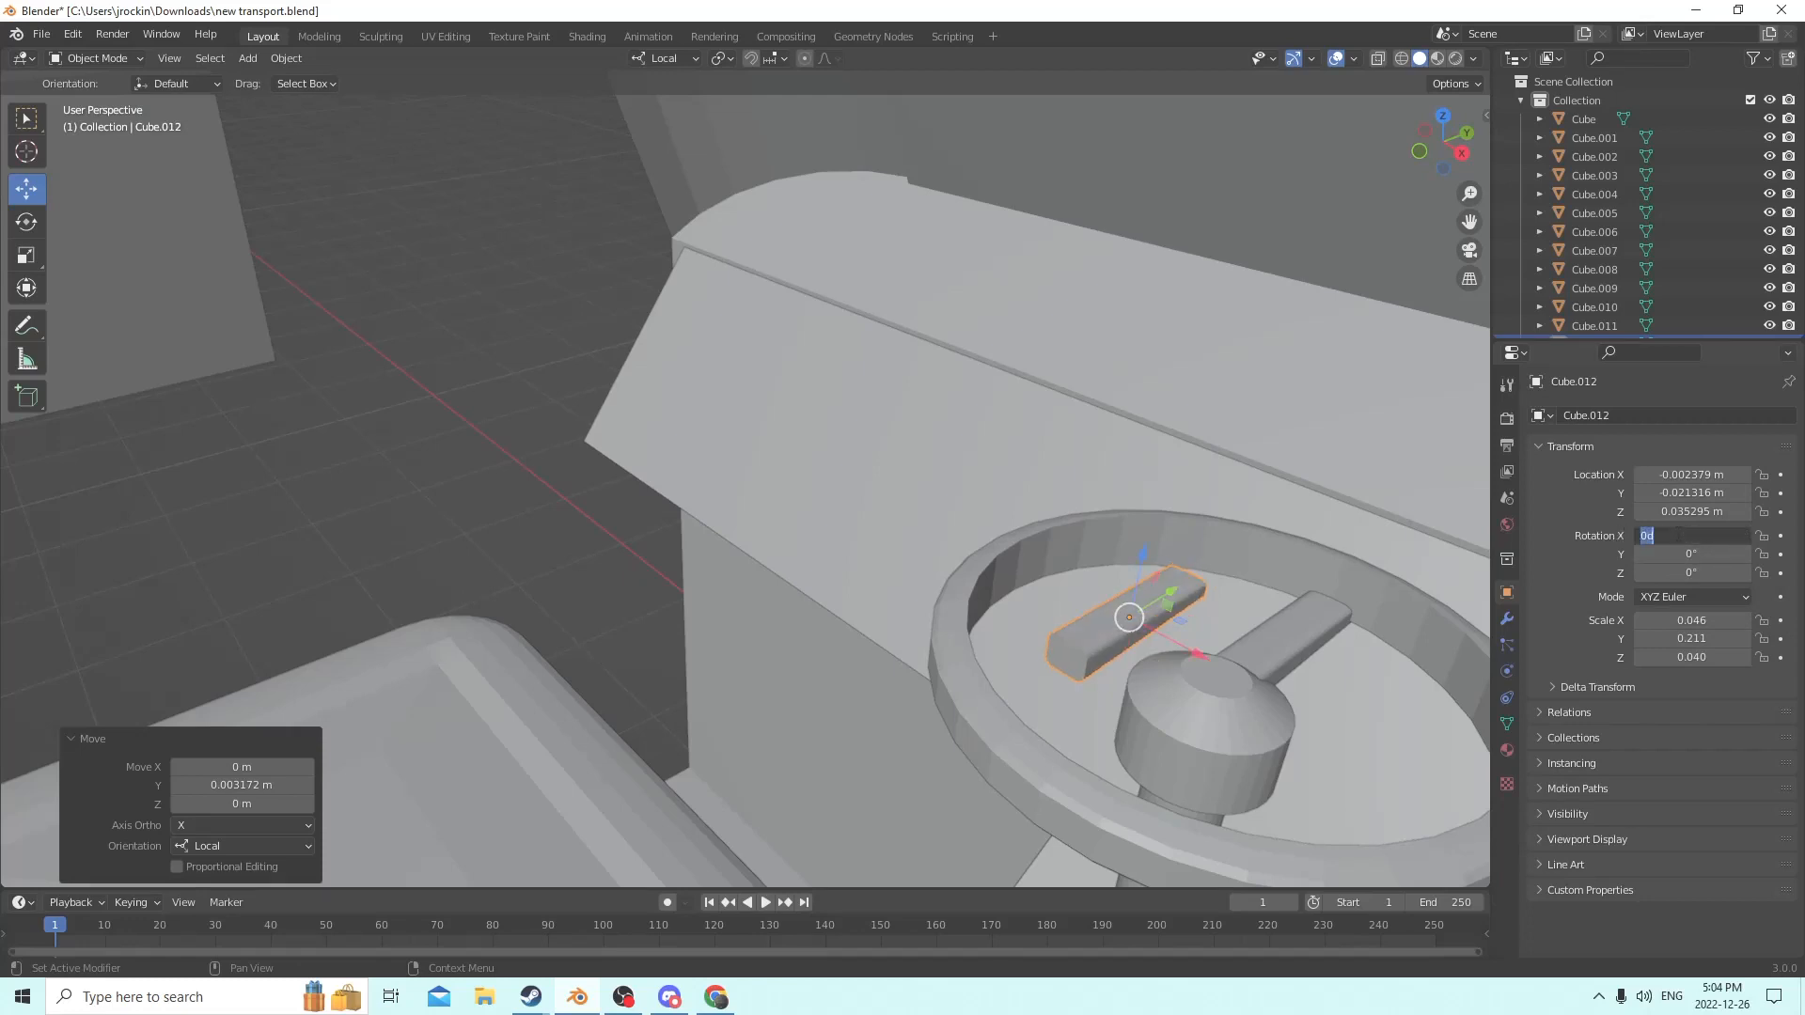
type("90")
key("Return")
left_click(1676, 534)
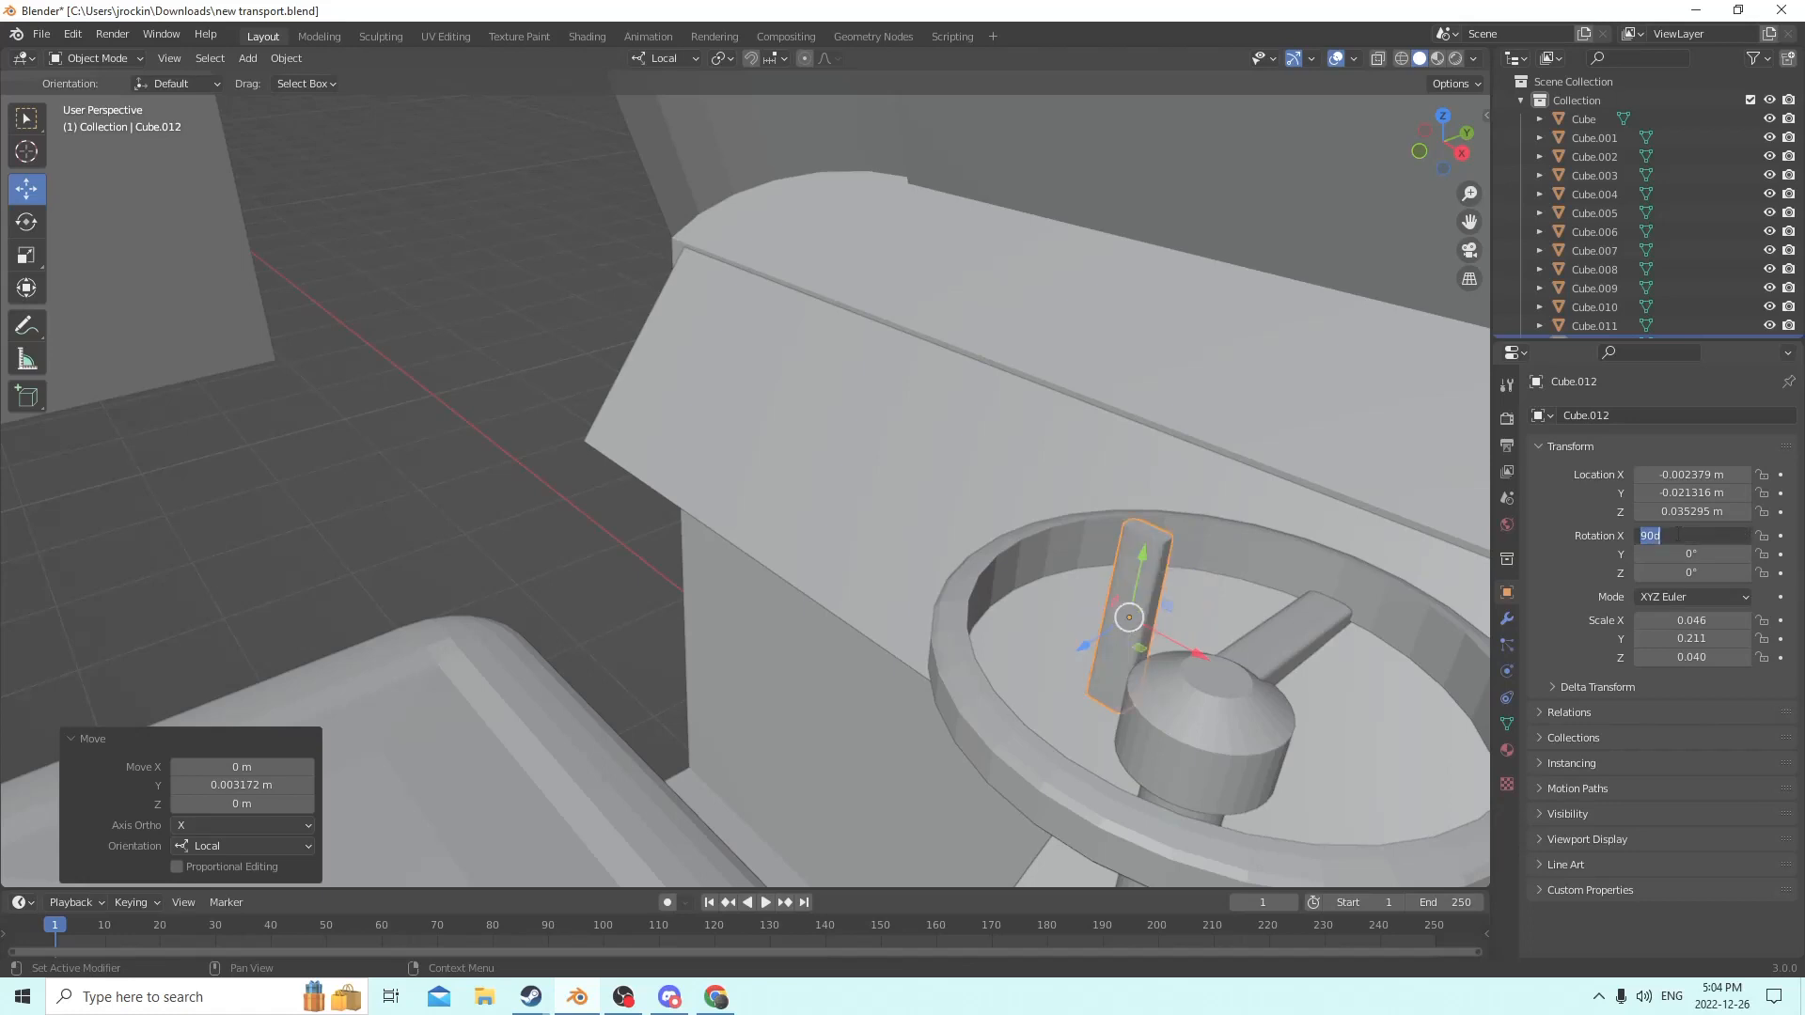
type("0")
key("Return")
Set the duplicate spoke's Z rotation to 90° so it lies perpendicular to the original spoke.
left_click(1713, 573)
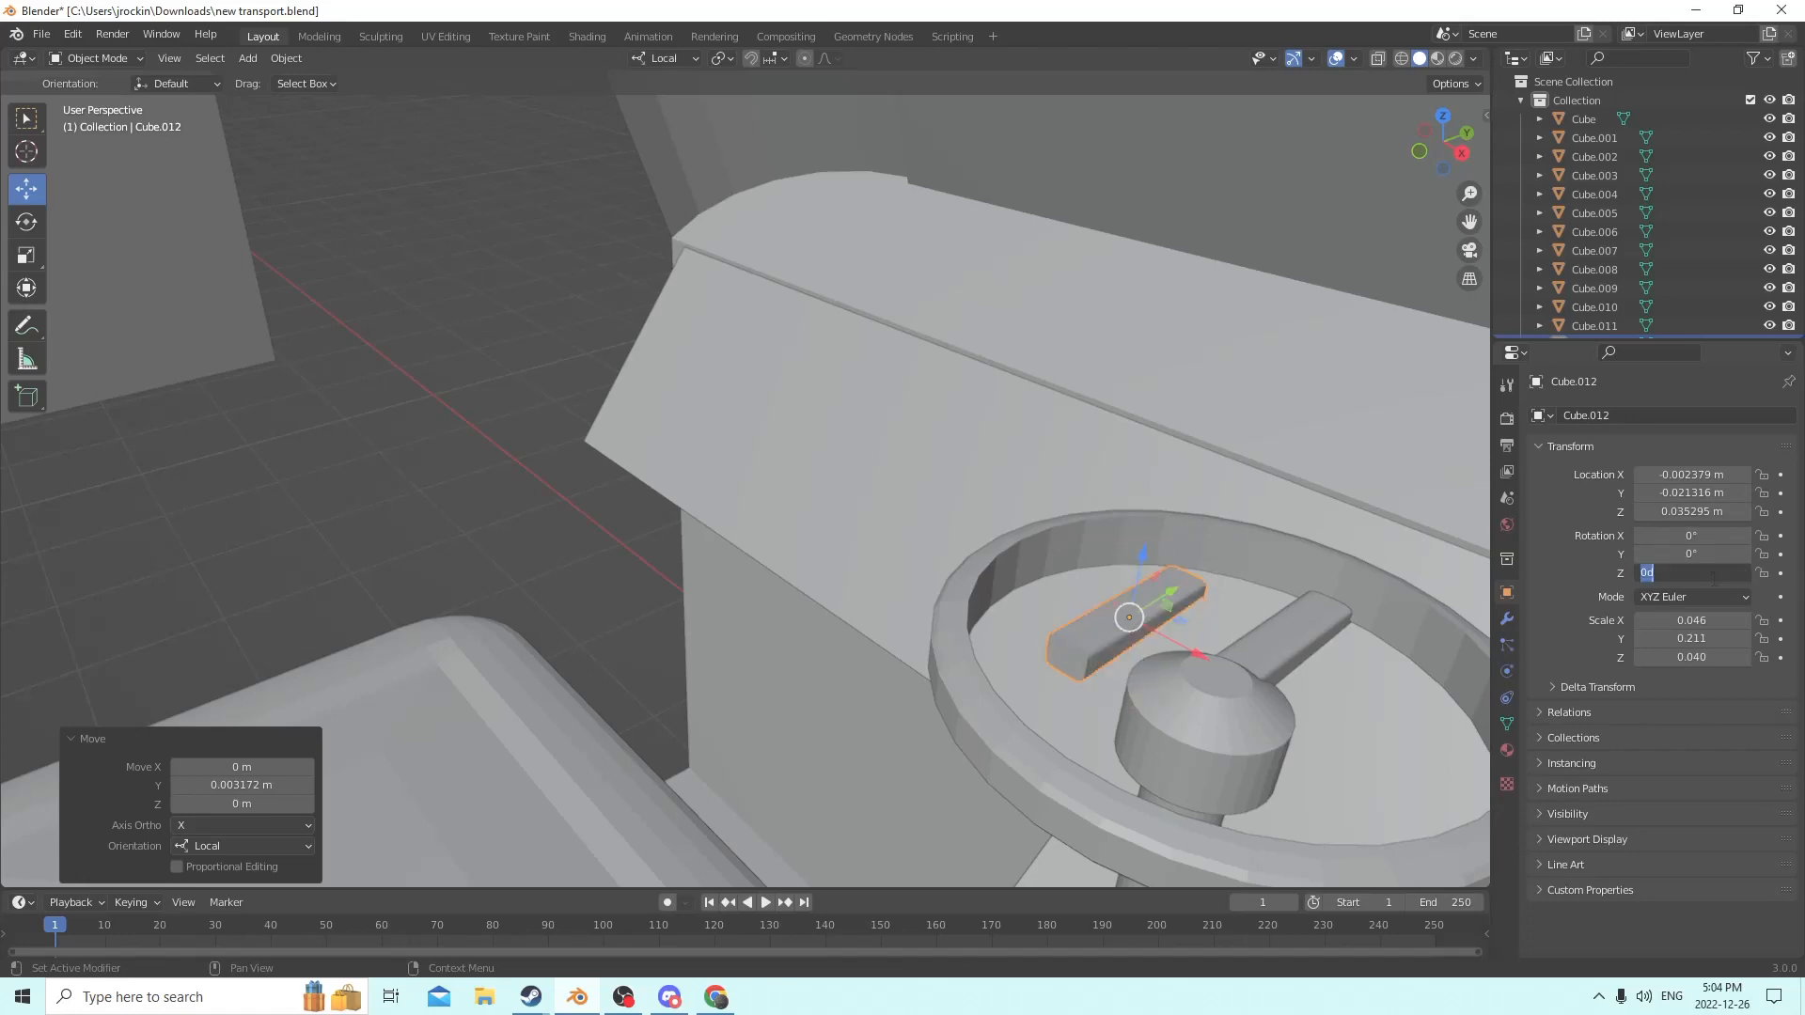
type("90")
key("Return")
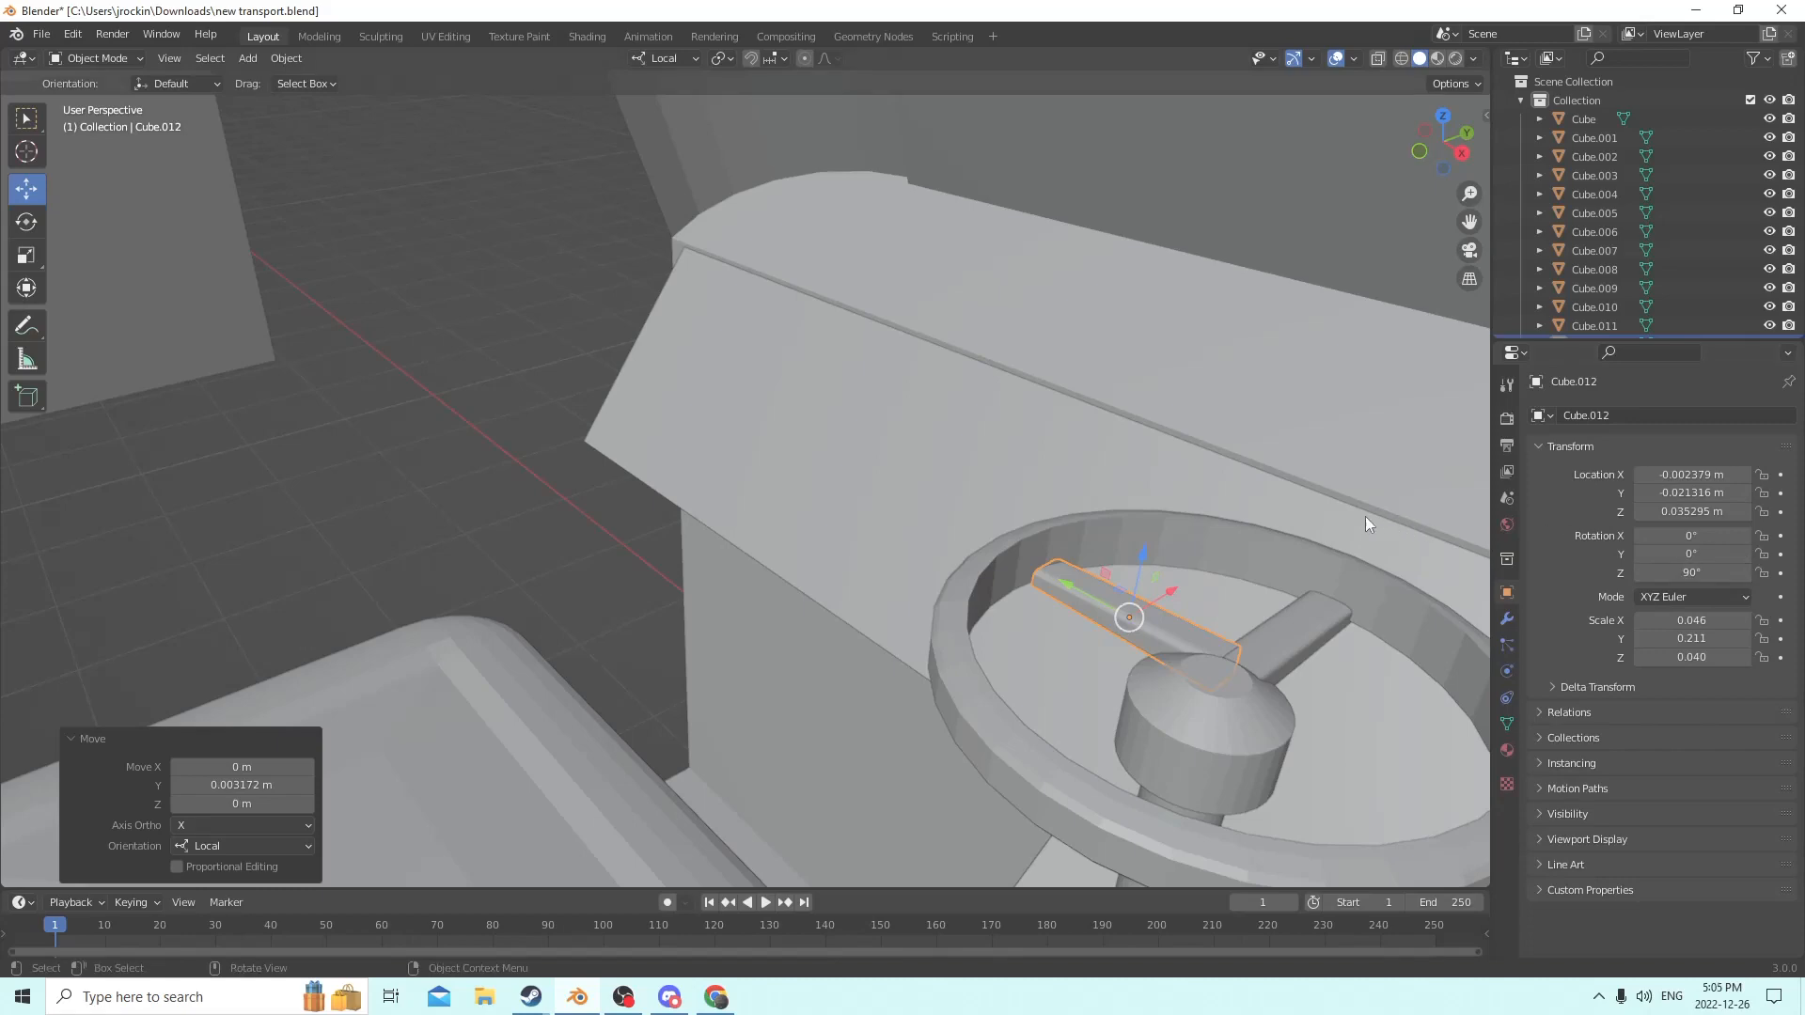
Align the rotated spoke between hub and ring by moving it about -0.00129 m along local X and 0.00037 m along local Y.
middle_click_drag(1365, 516, 1006, 612)
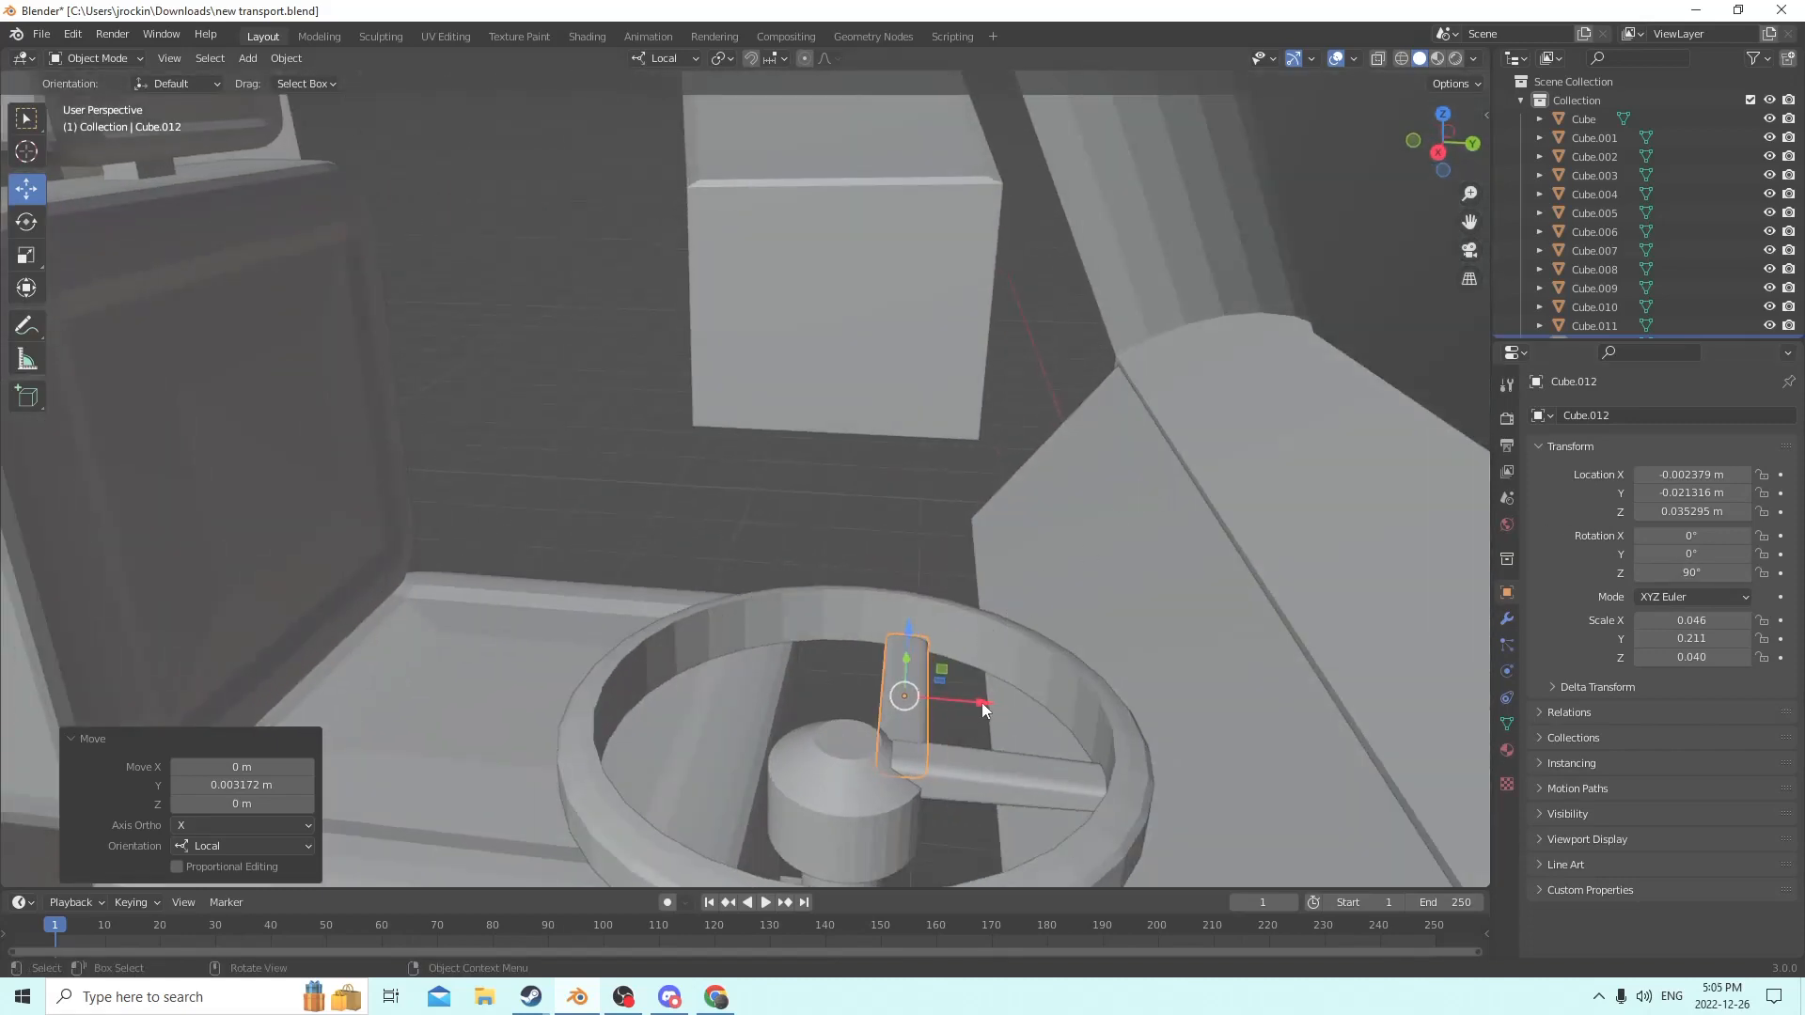
left_click_drag(973, 716, 879, 712)
middle_click_drag(879, 712, 1112, 711)
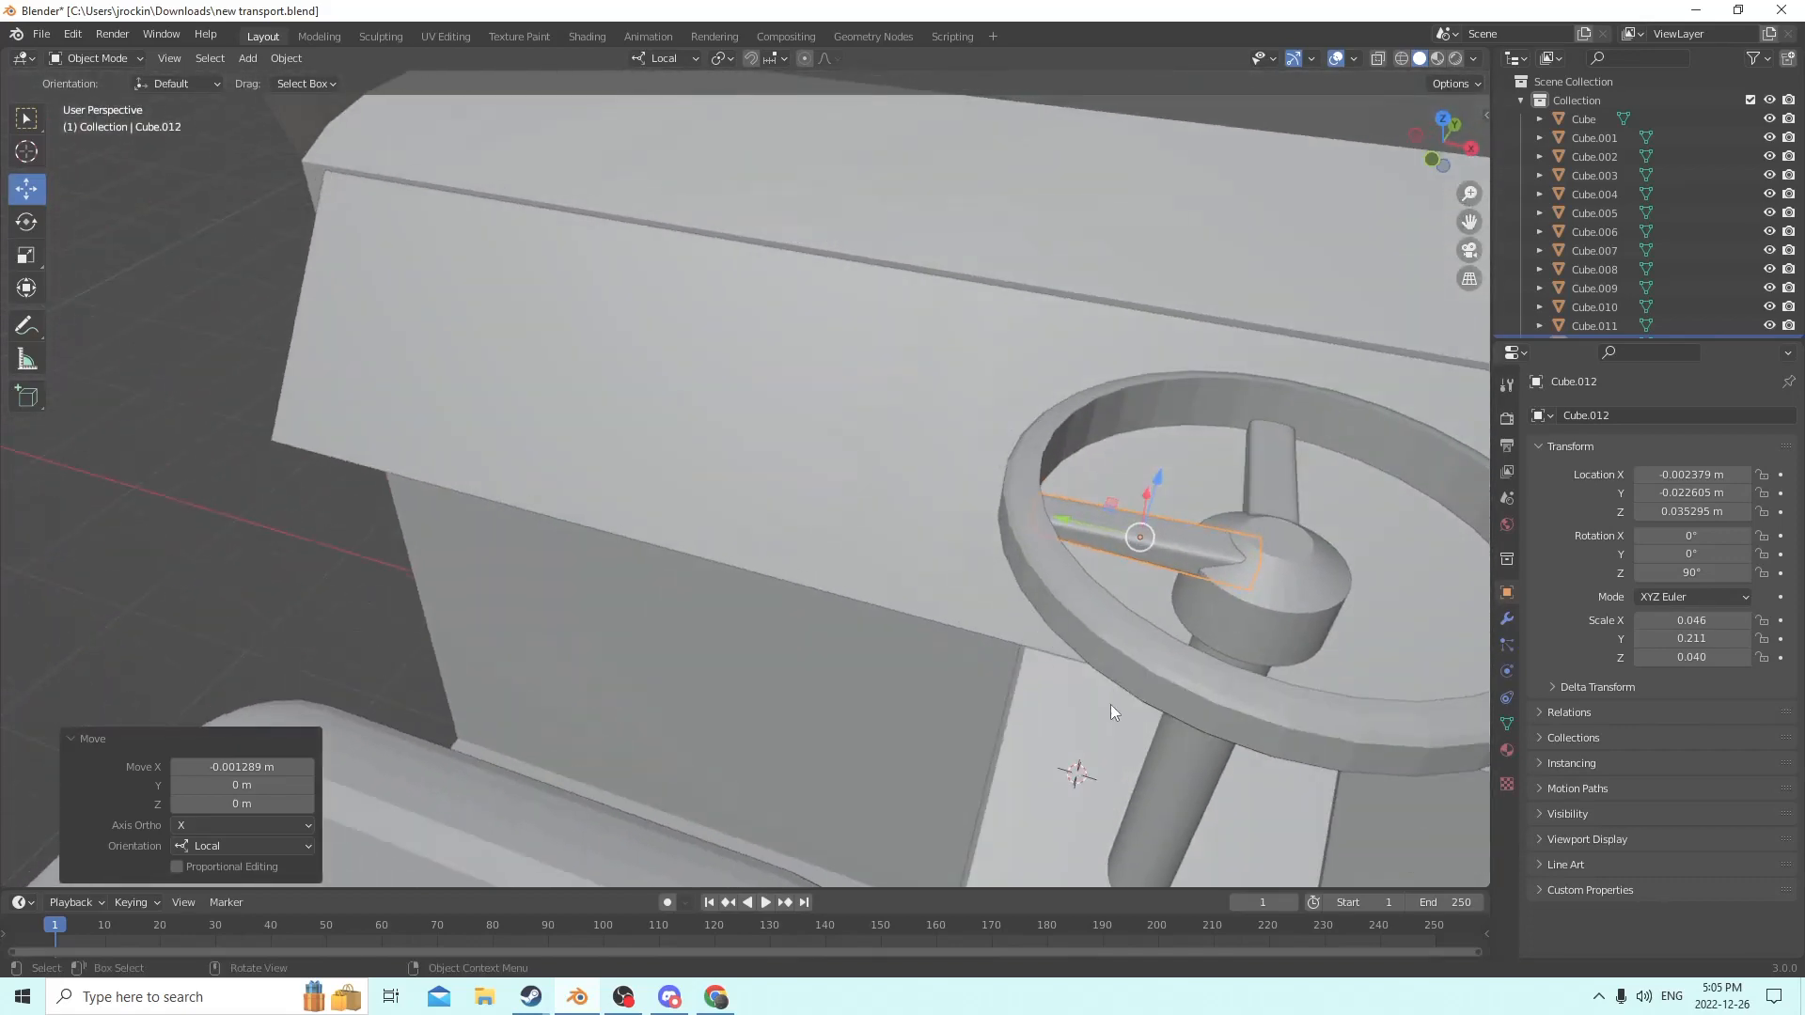
middle_click_drag(1277, 623, 1321, 480)
left_click_drag(995, 630, 970, 657)
middle_click_drag(970, 657, 976, 769)
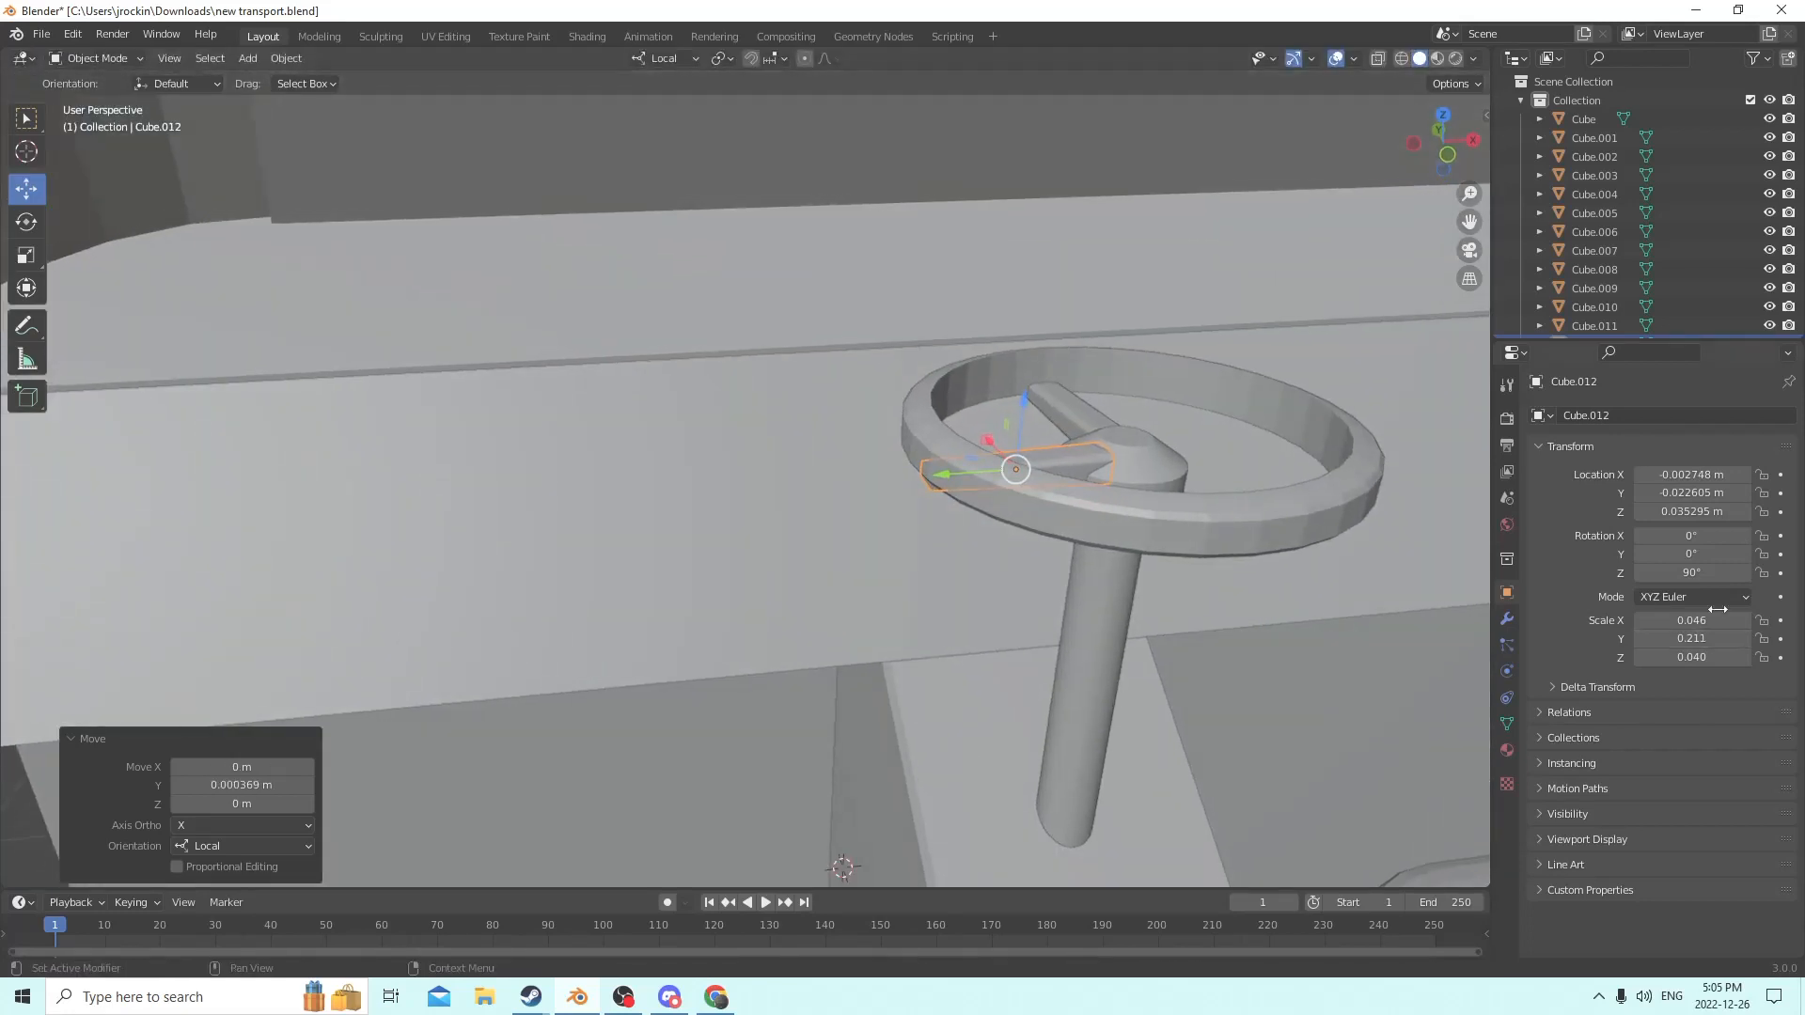
Set the side spoke's X rotation to 15° and duplicate it in place.
left_click(1708, 536)
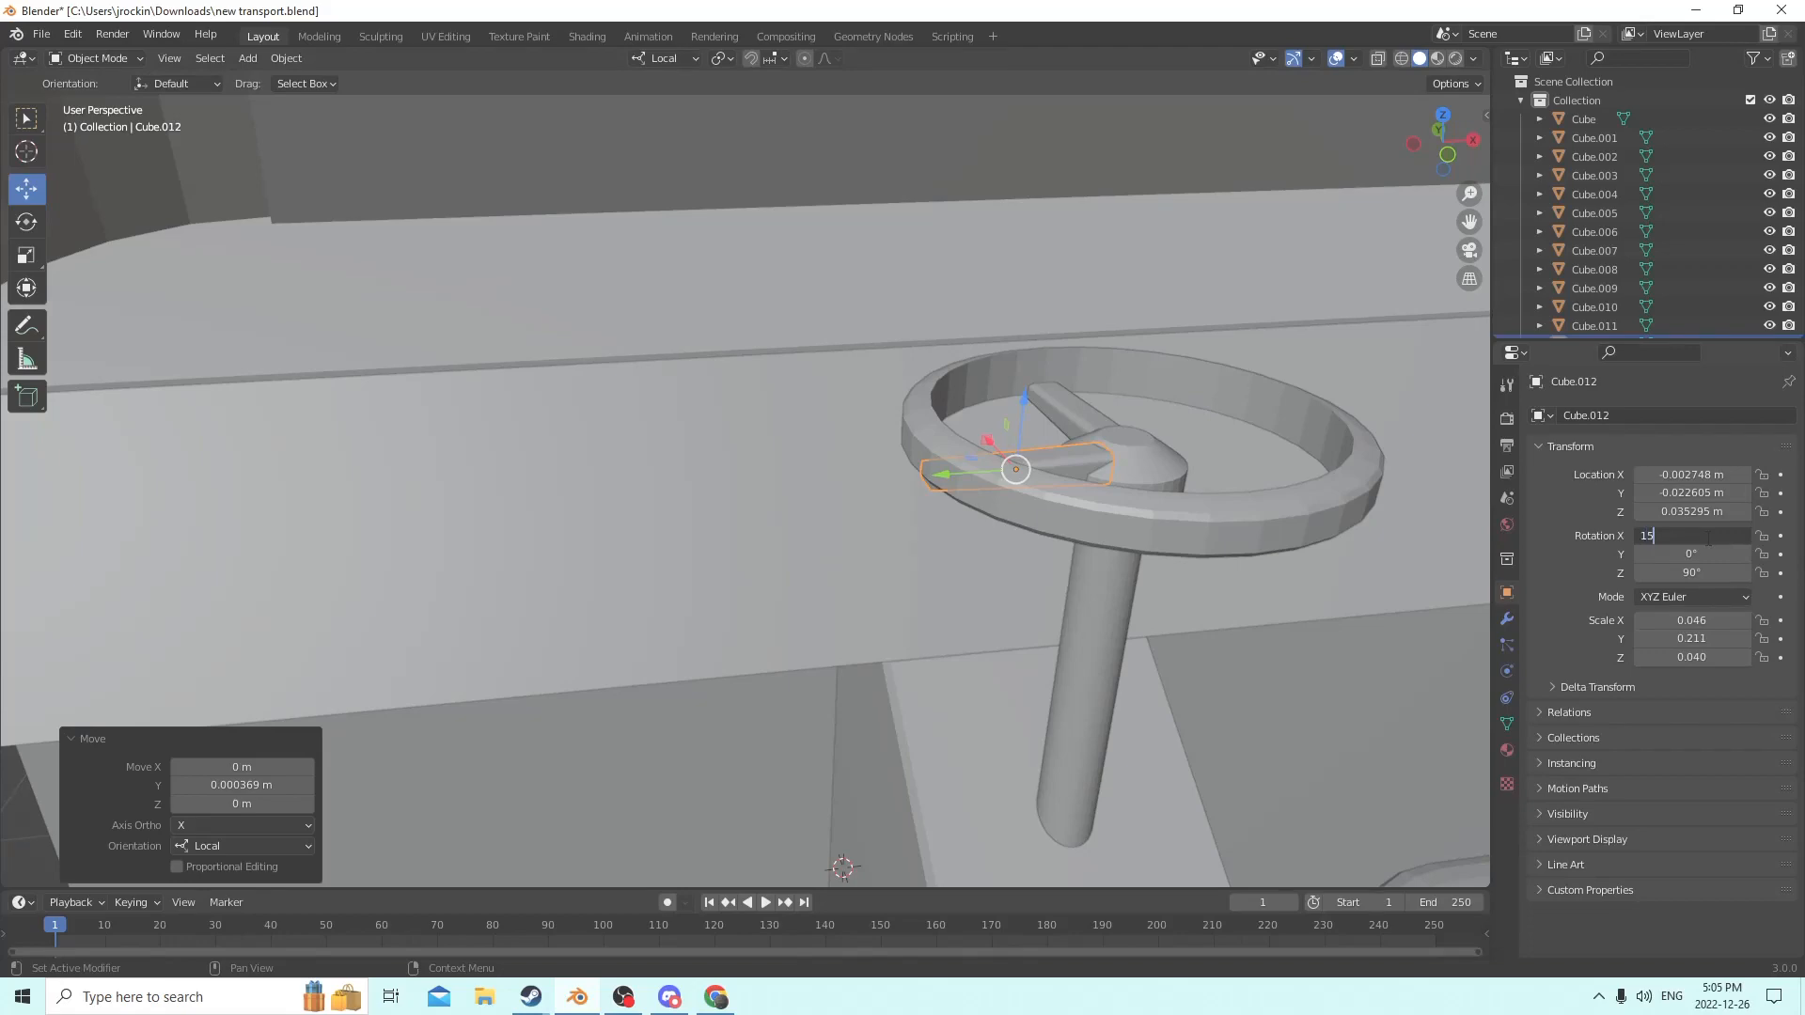
key("Return")
middle_click_drag(1467, 498, 1362, 499)
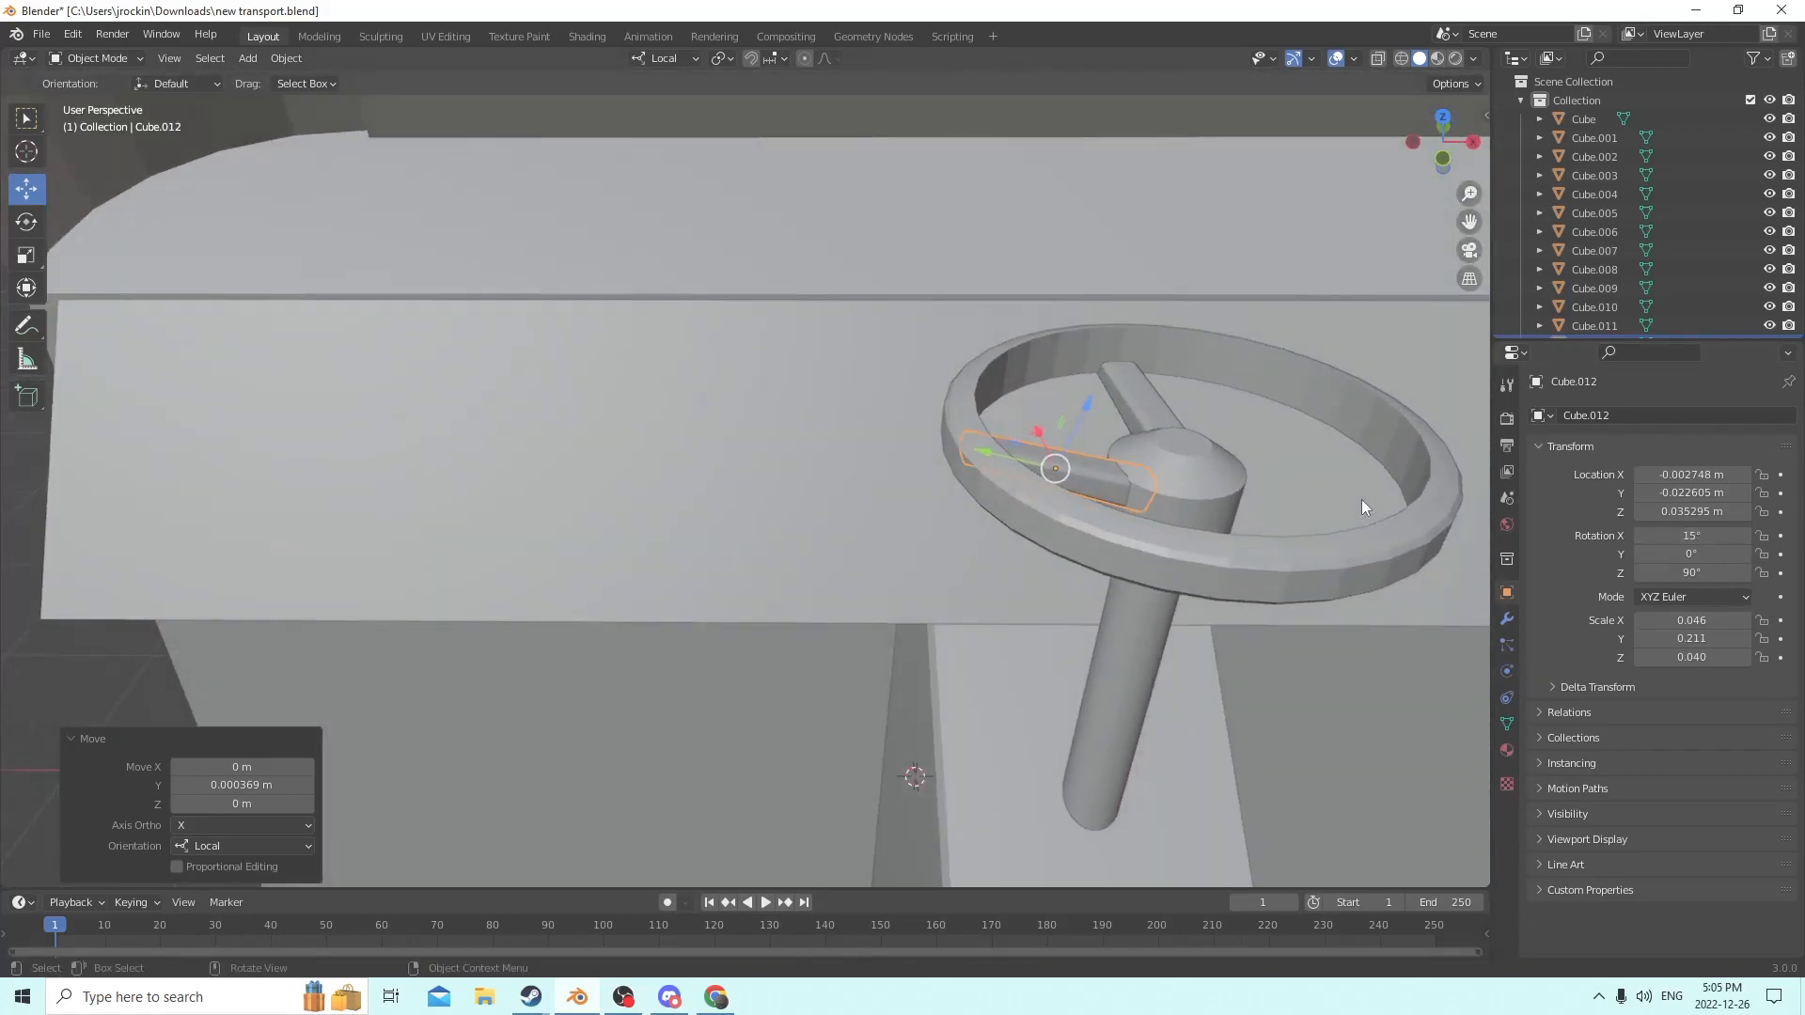
key("shift+d")
key("Escape")
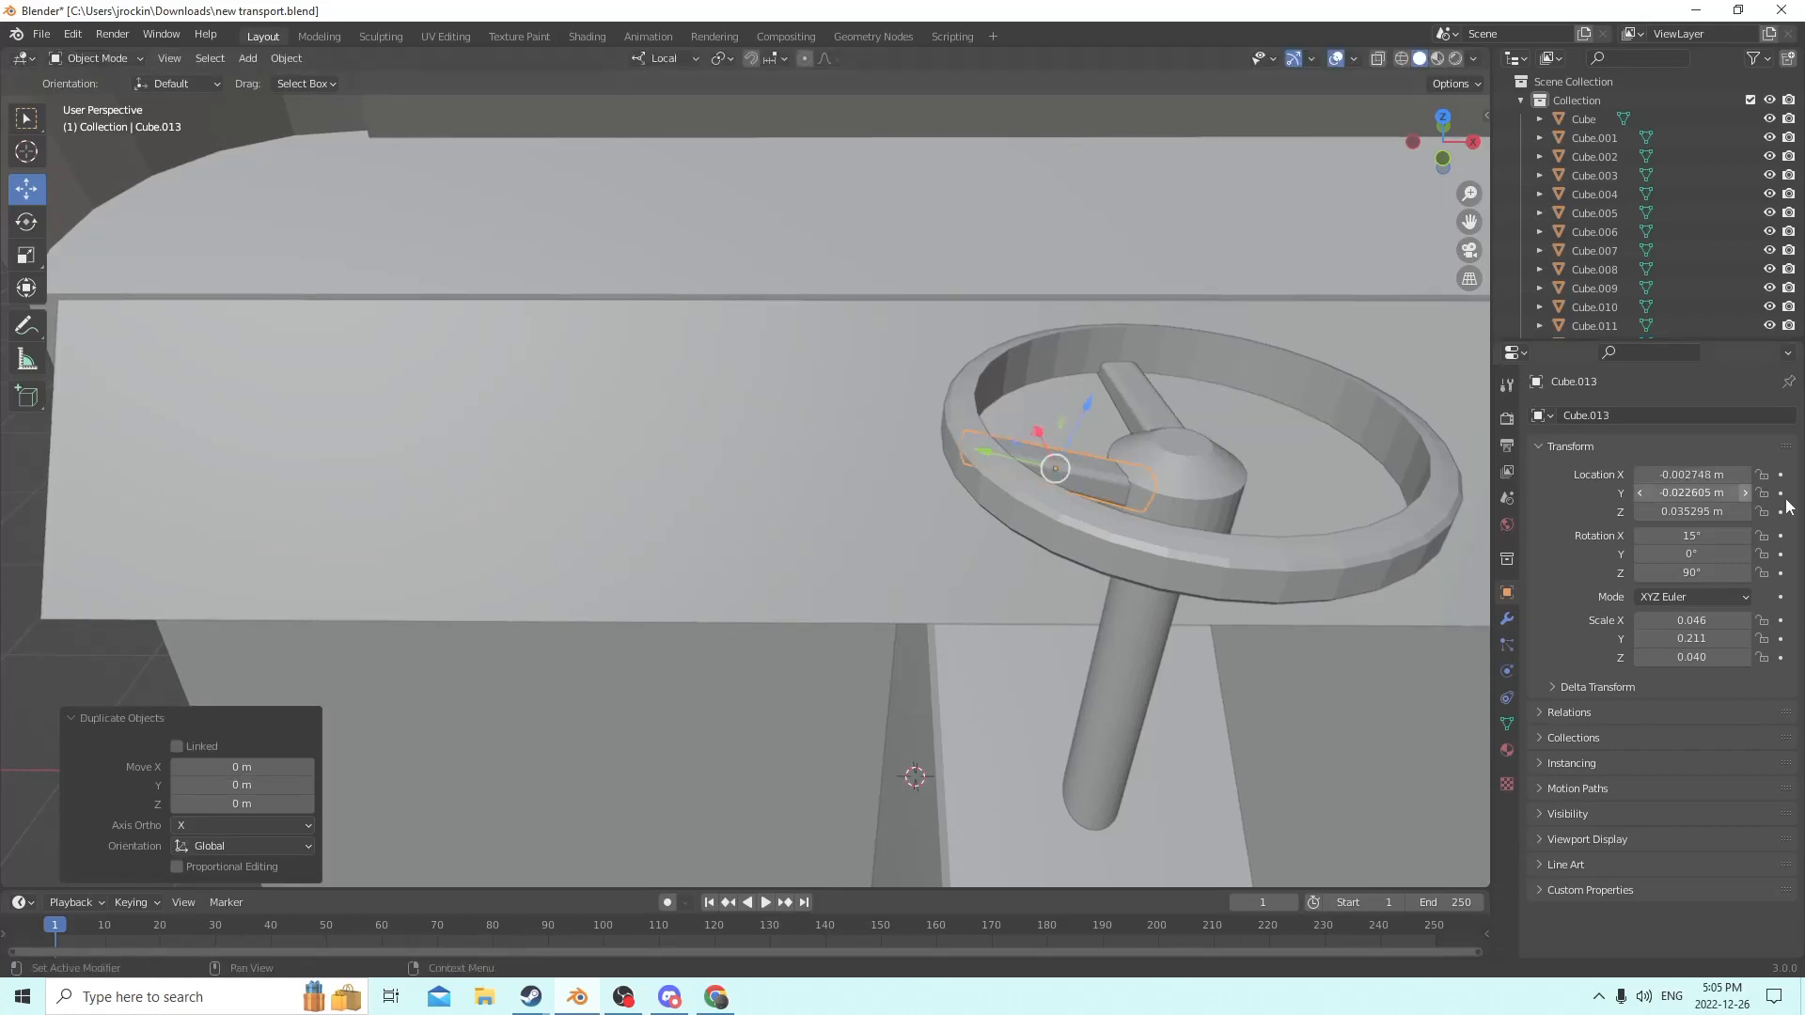
Try a Z location of -0.035295 m on the new side spoke copy.
left_click(1651, 512)
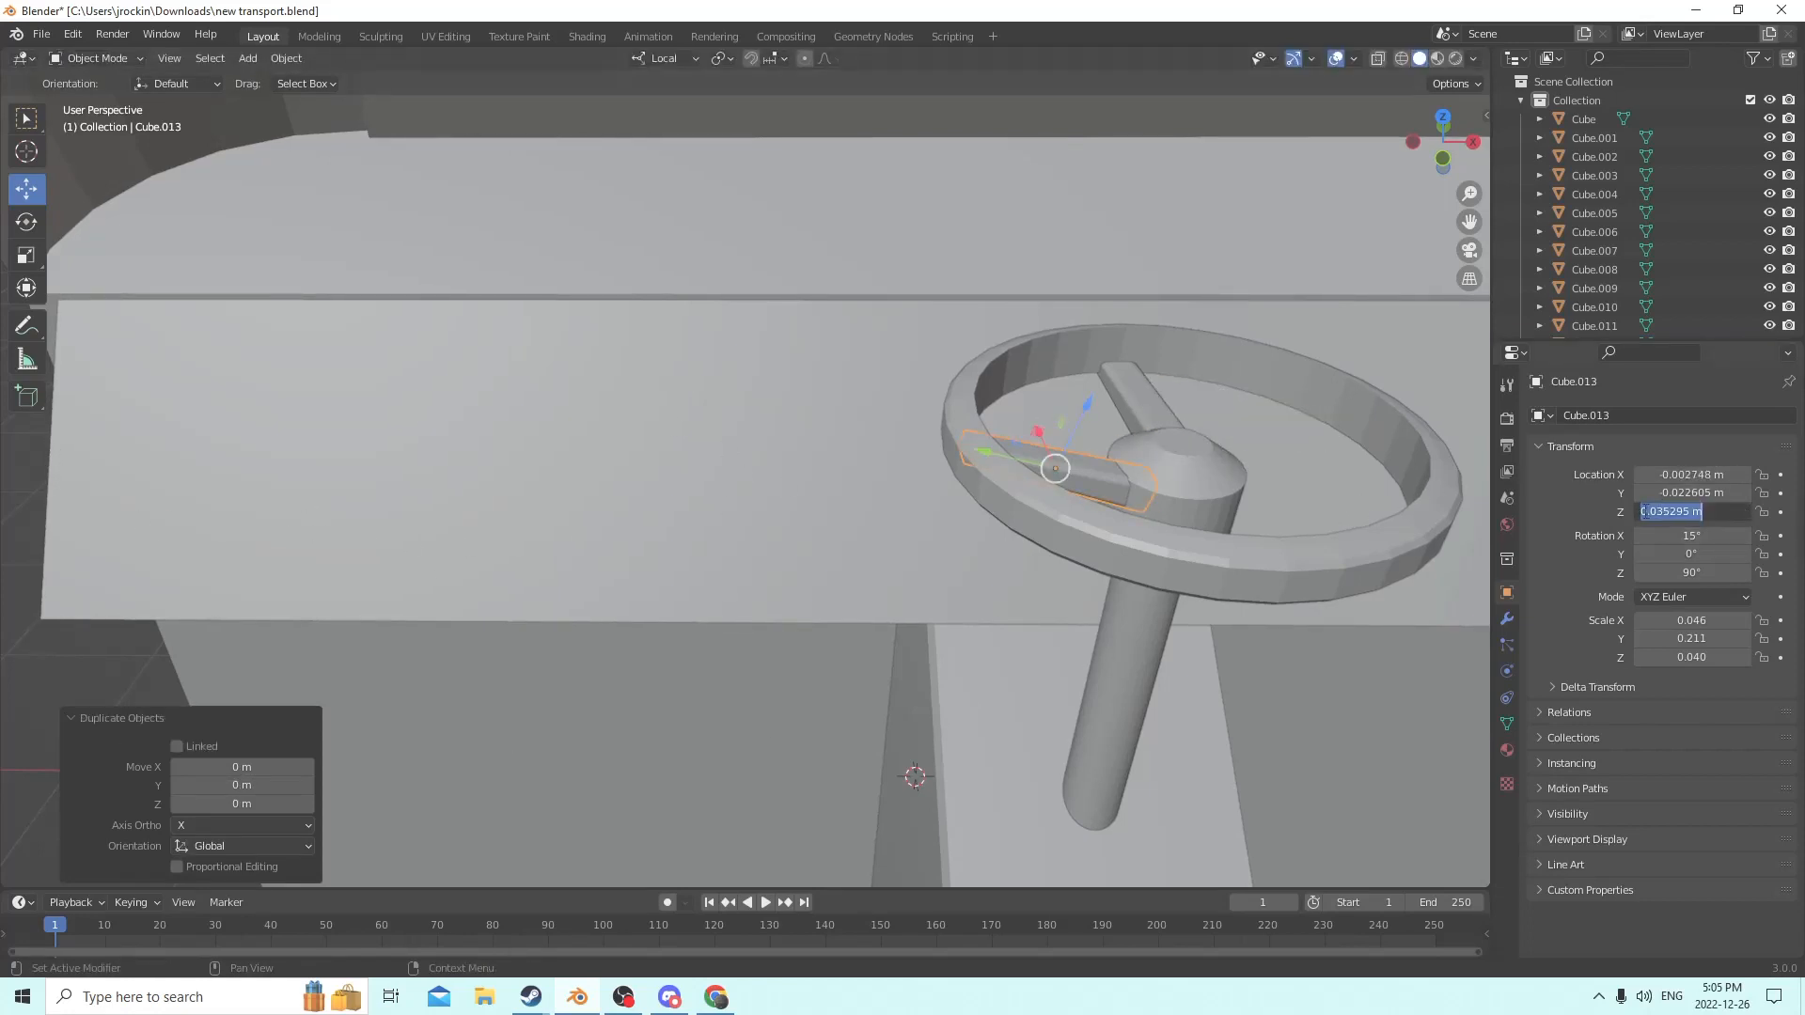
left_click(1642, 511)
type("-")
key("Return")
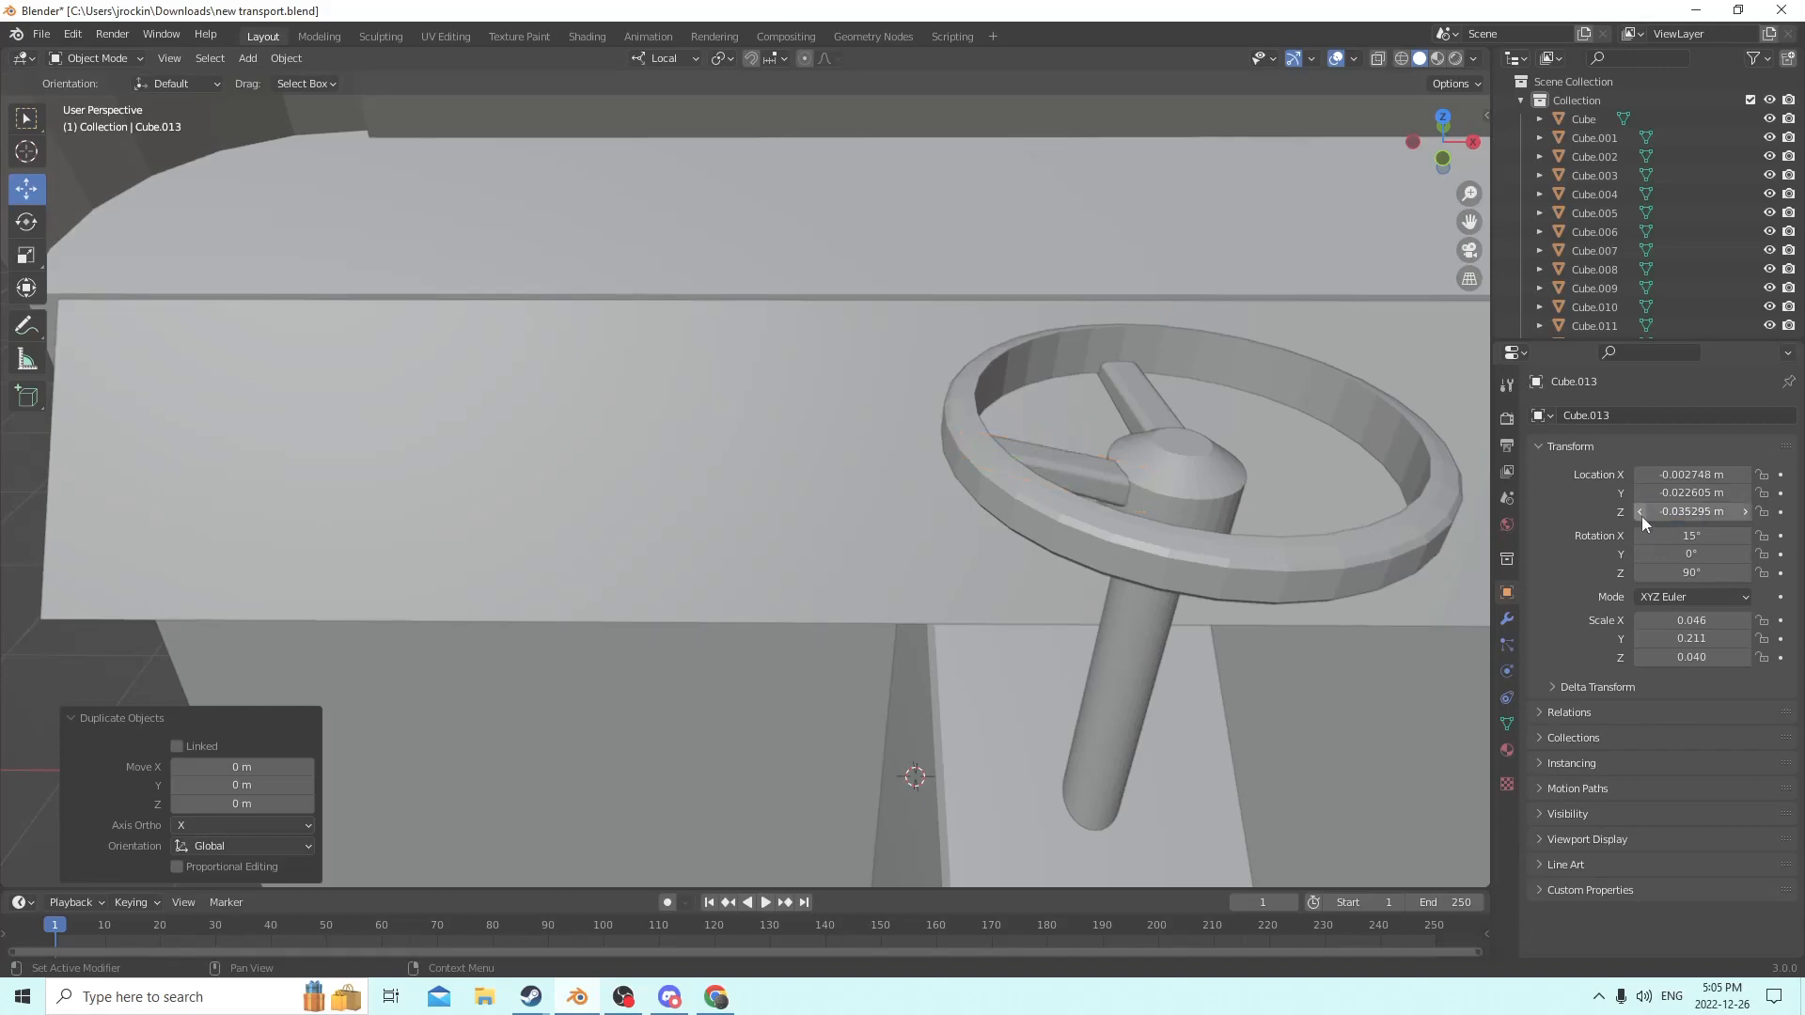
middle_click_drag(1391, 493, 1028, 483)
scroll(1311, 482, "down", 6)
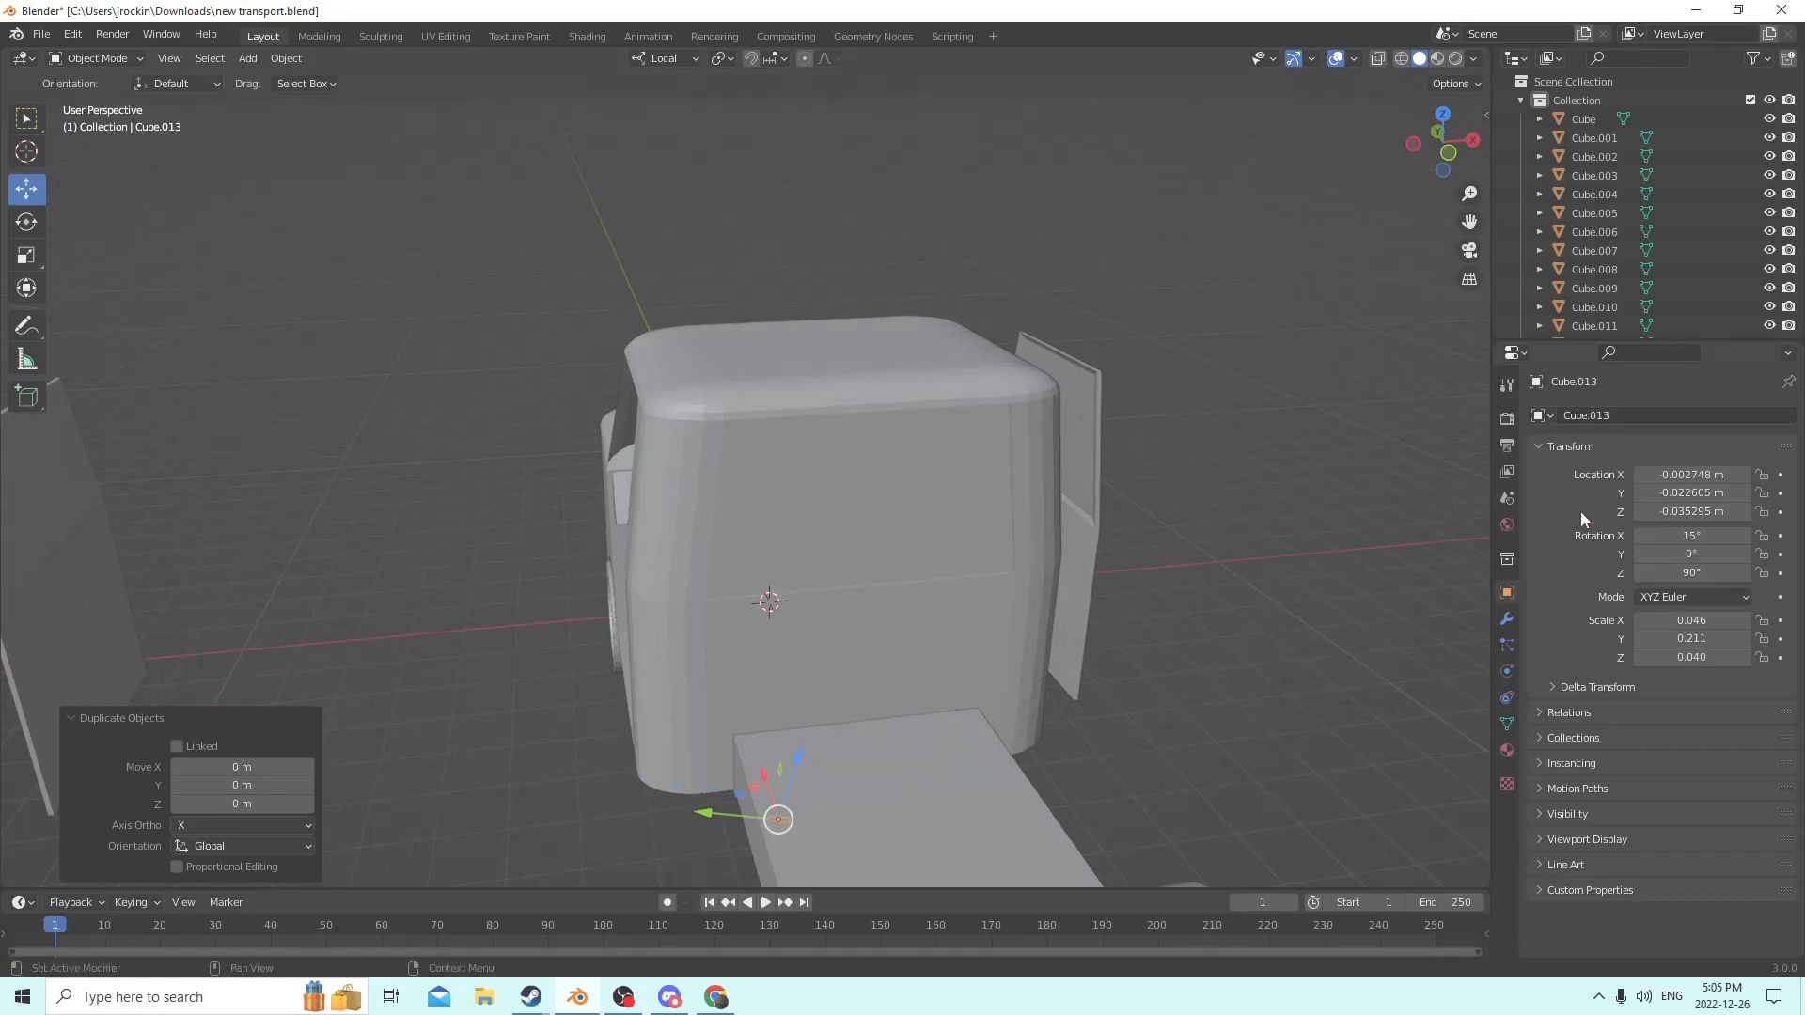
Restore the side spoke copy's Z location to 0.035295 m.
left_click(1683, 511)
key("Home")
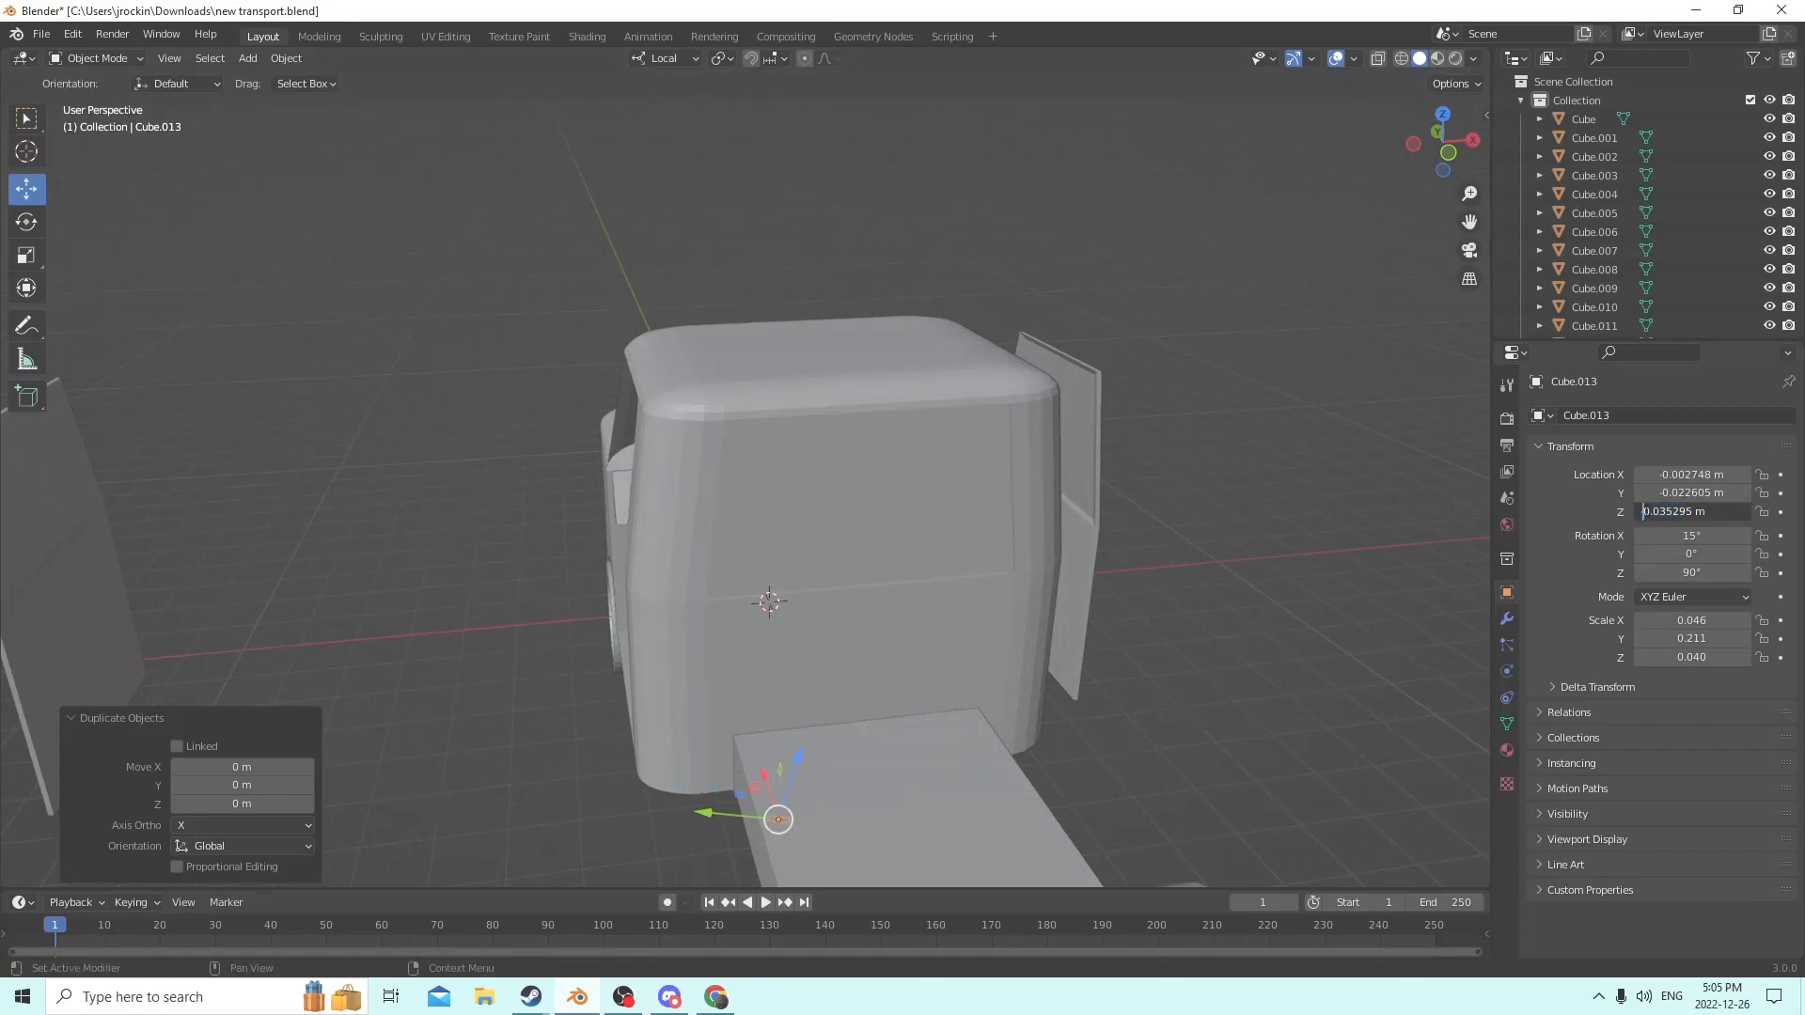
key("Delete")
key("Return")
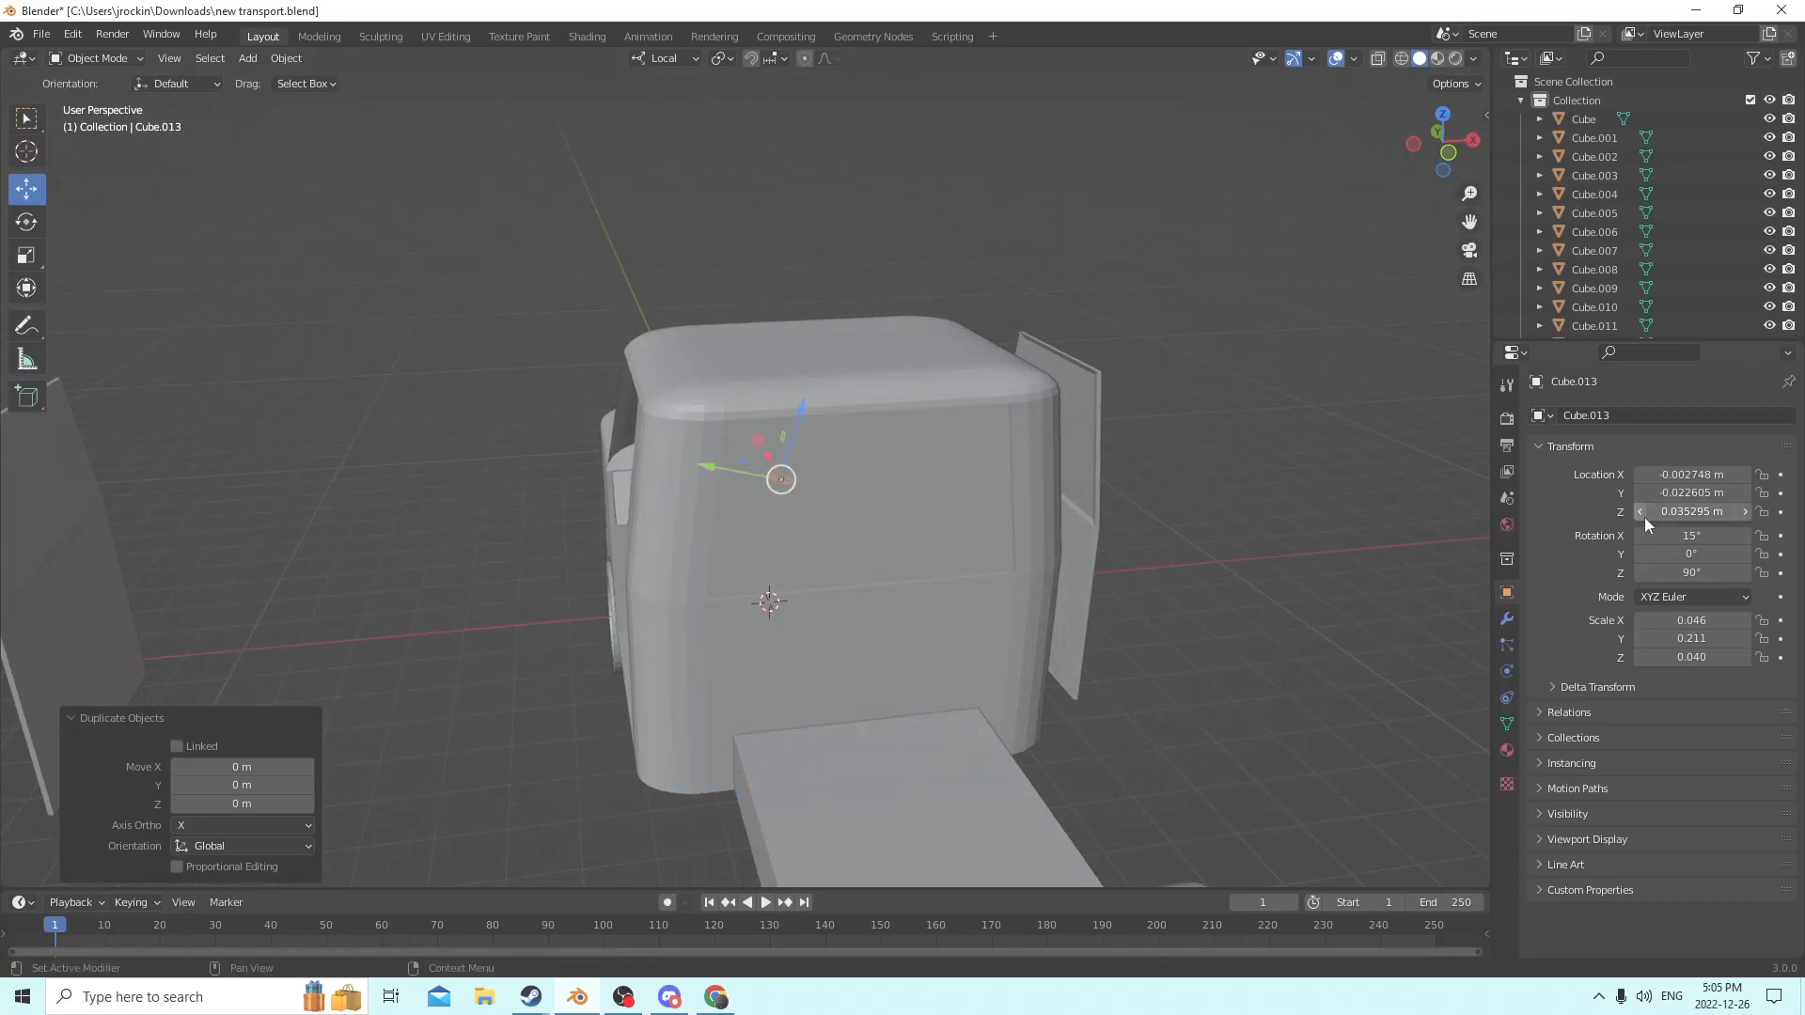
scroll(1251, 493, "up", 2)
scroll(1250, 493, "up", 9)
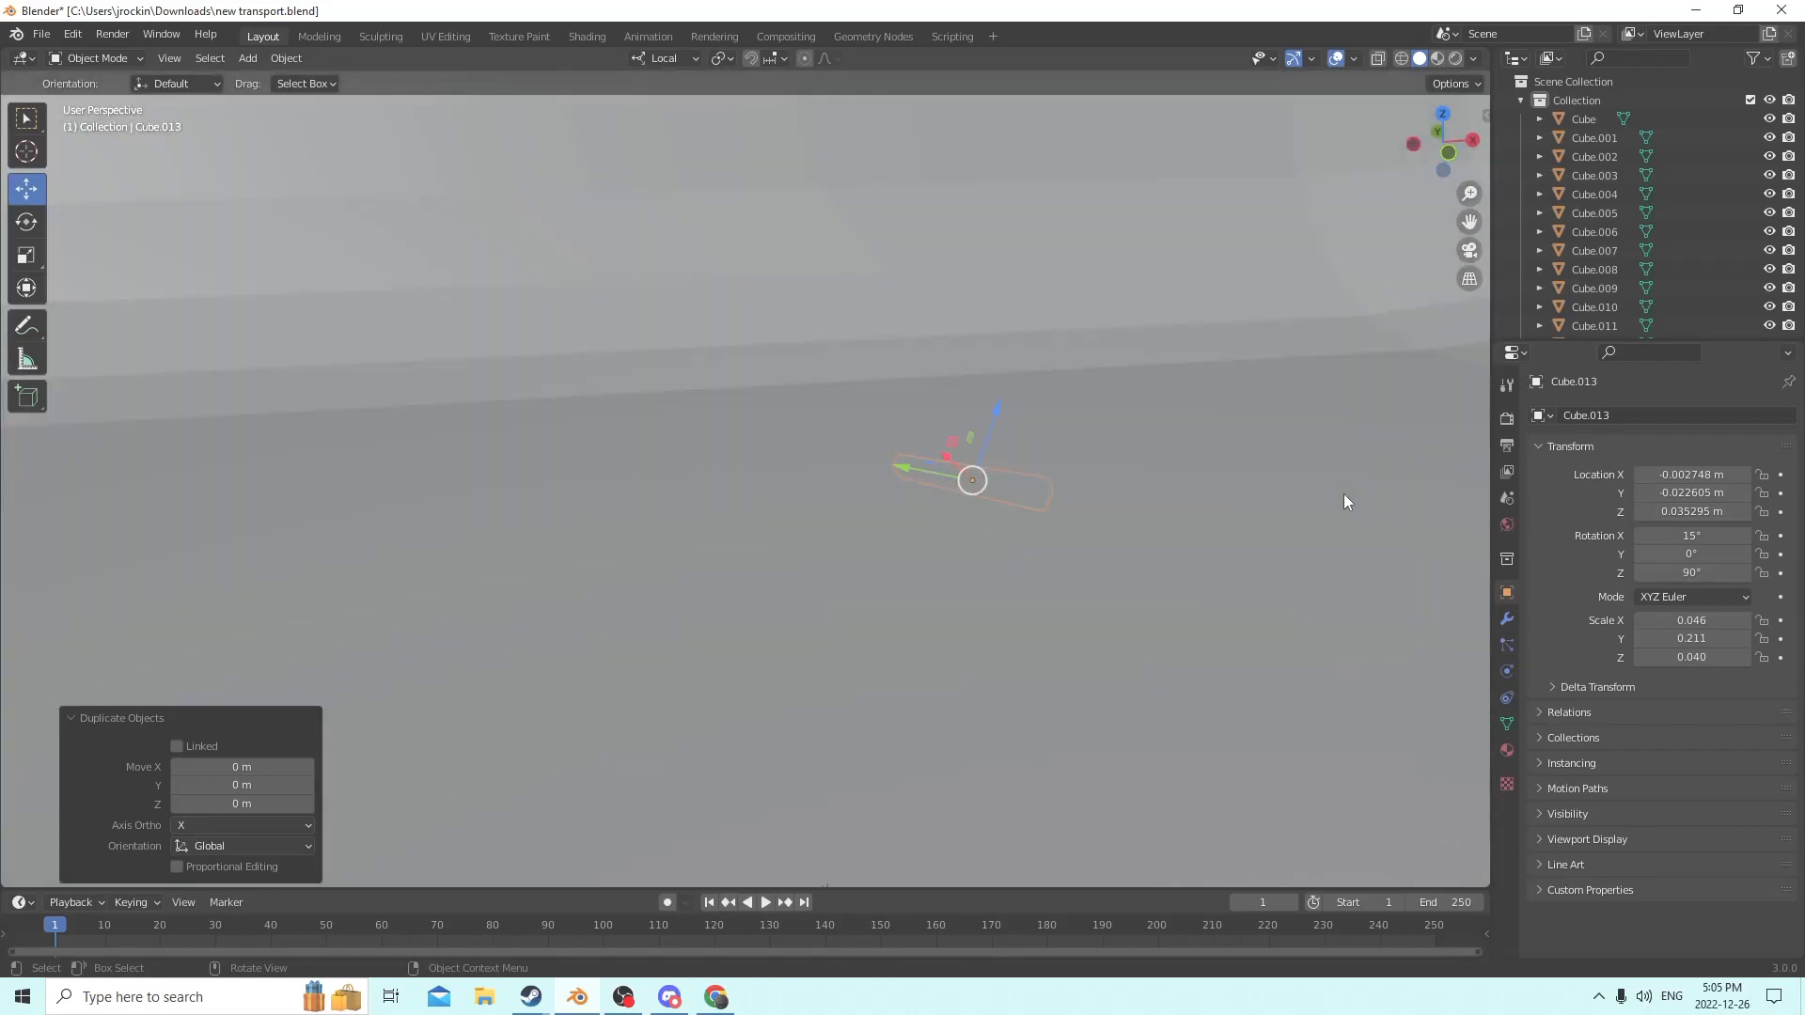
Try a Y location of 0.022605 m on the side spoke copy and restore it to -0.022605 m.
middle_click_drag(1140, 485, 1229, 478)
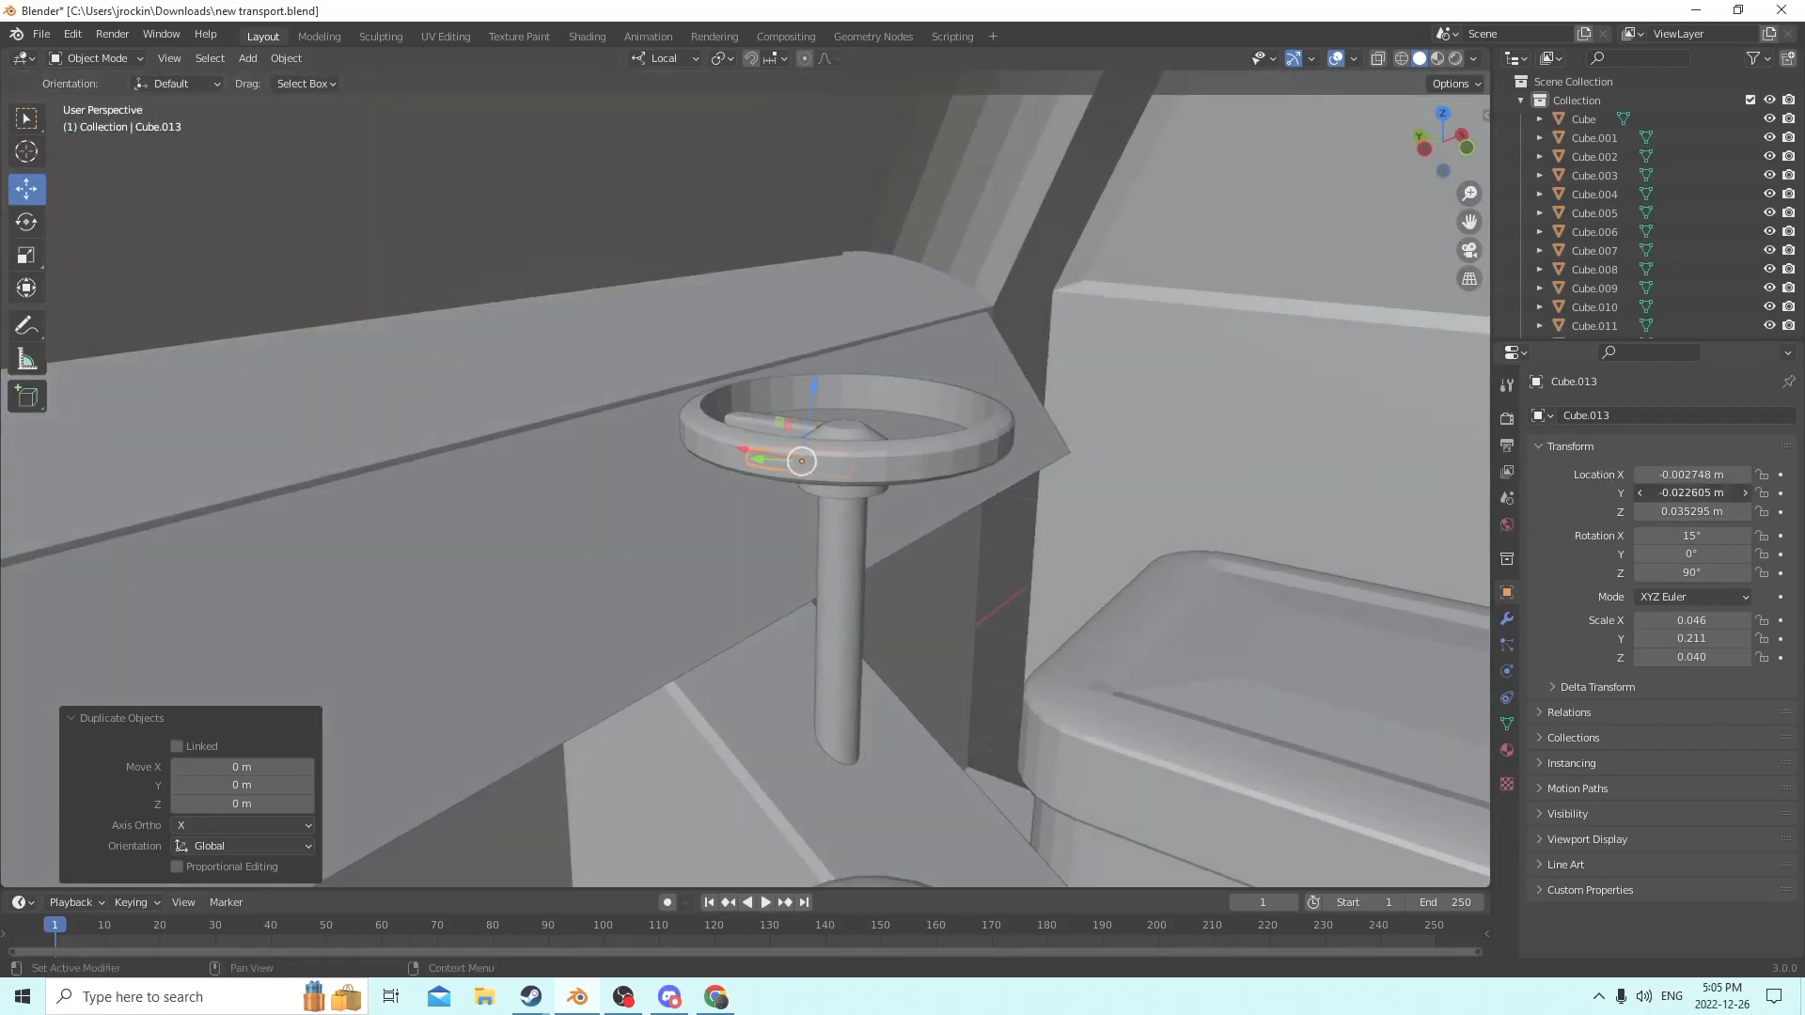
double_click(1645, 493)
key("Home")
key("Delete")
key("Return")
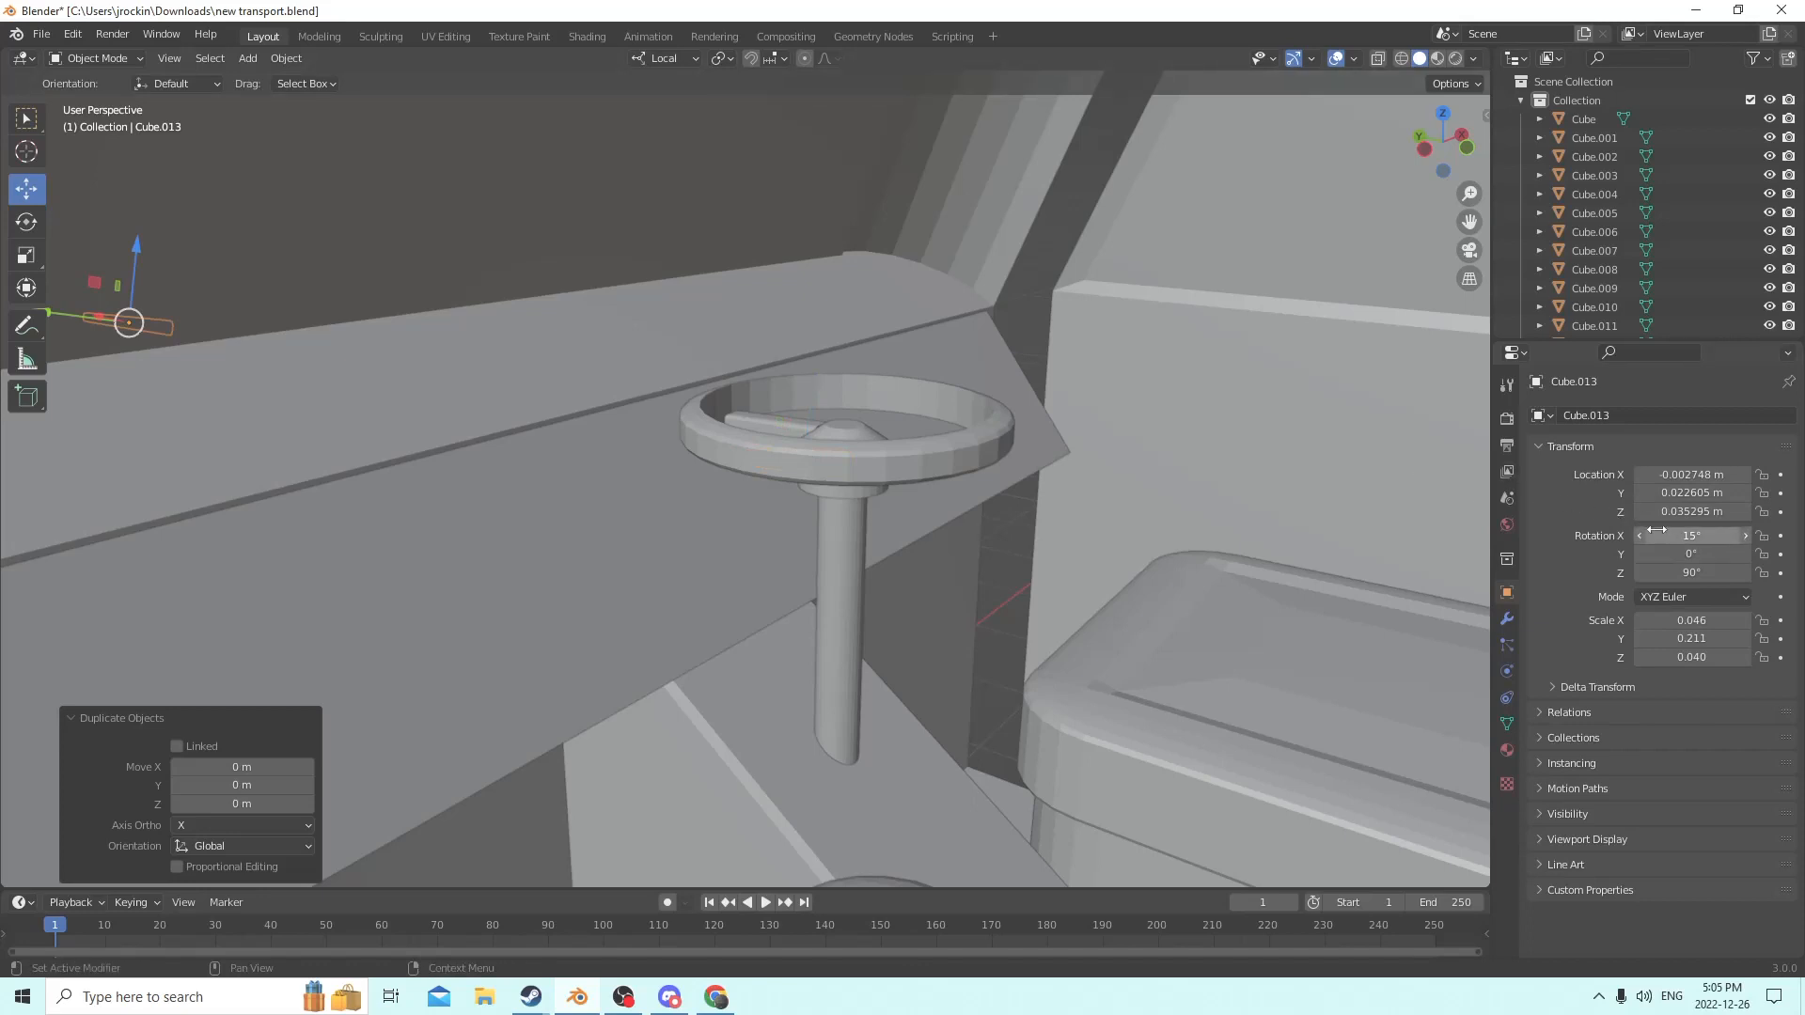
double_click(1645, 492)
key("Home")
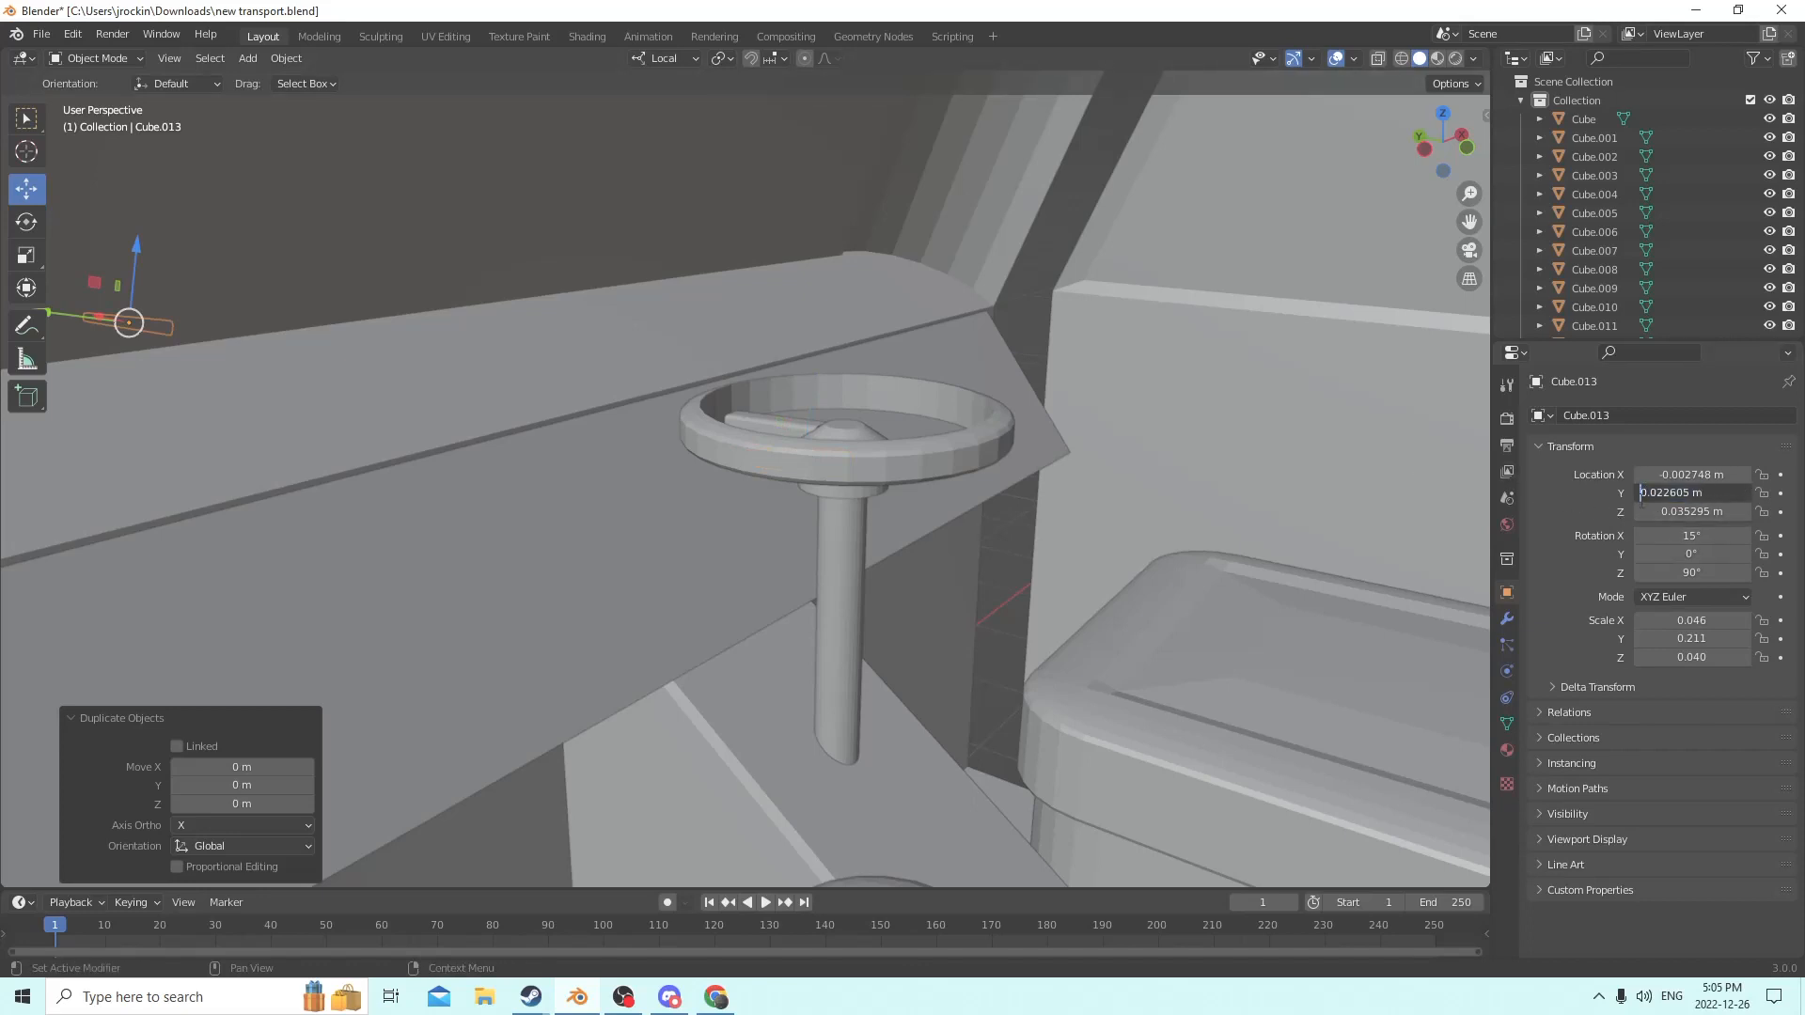
type("-")
key("Return")
Mirror the side spoke copy to the other side of the hub by setting its X location to 0.002748 m and Z rotation to -90°.
double_click(1657, 475)
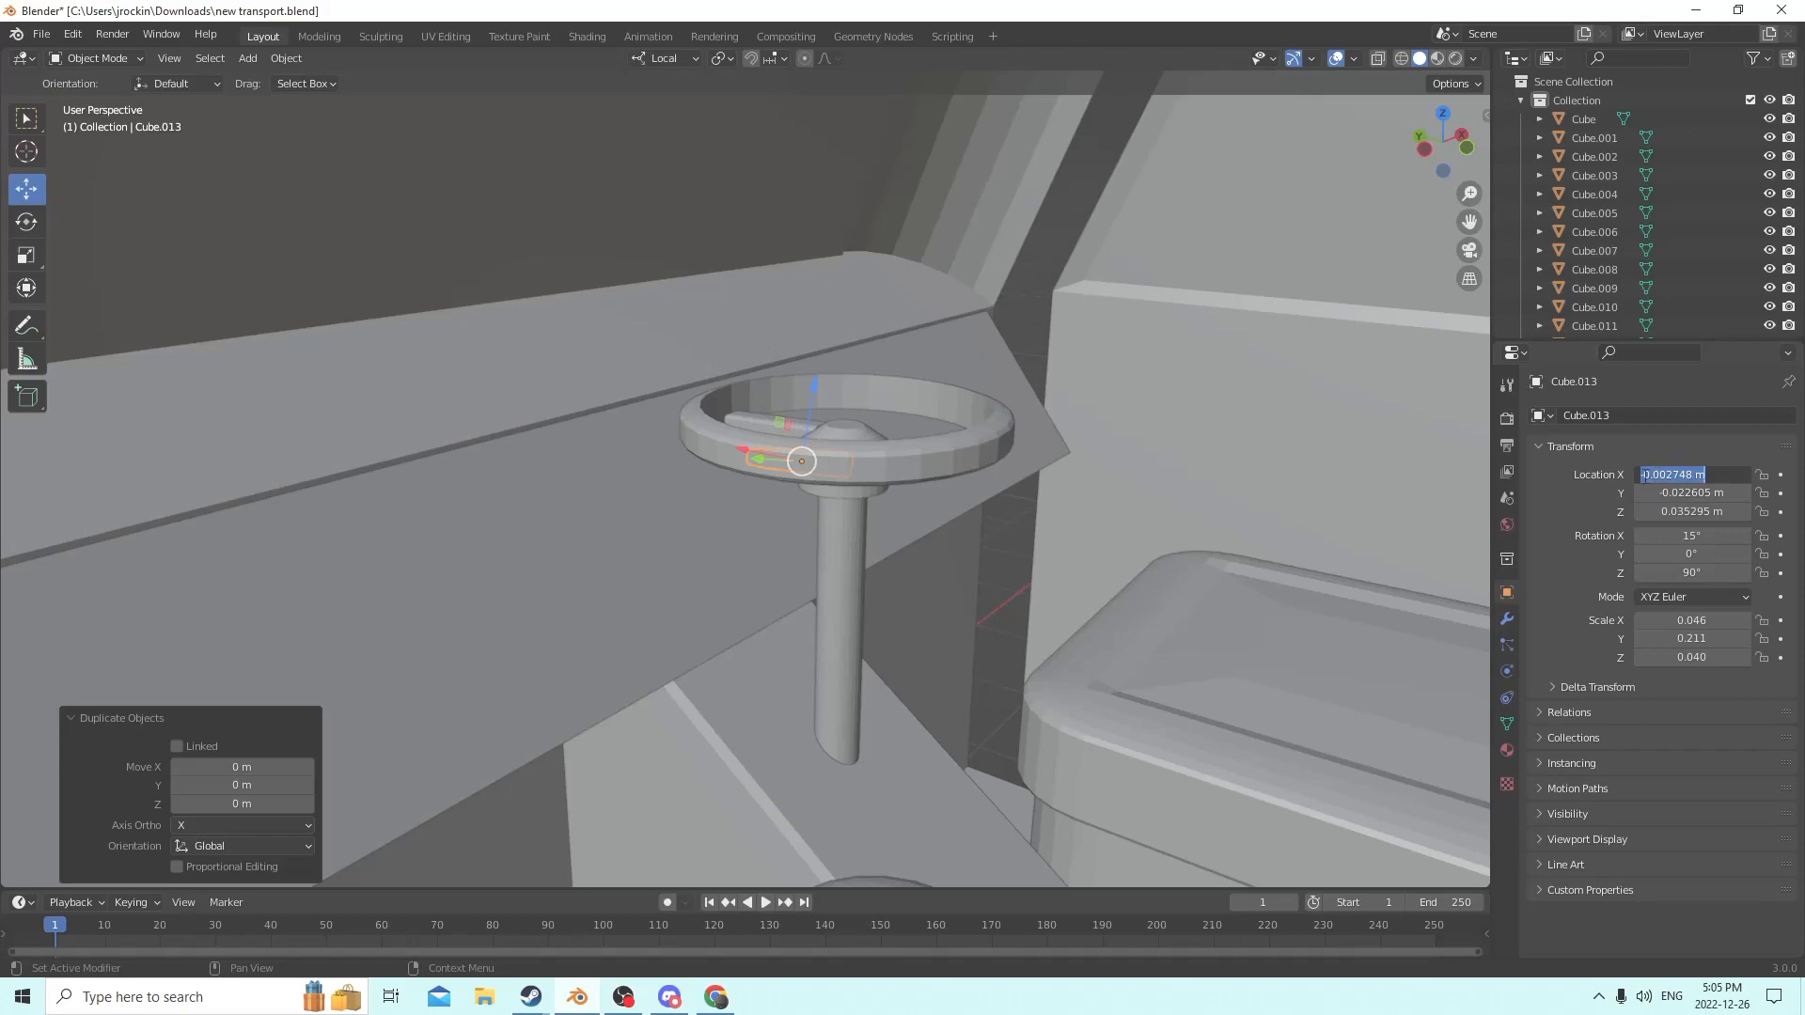
key("Home")
key("Escape")
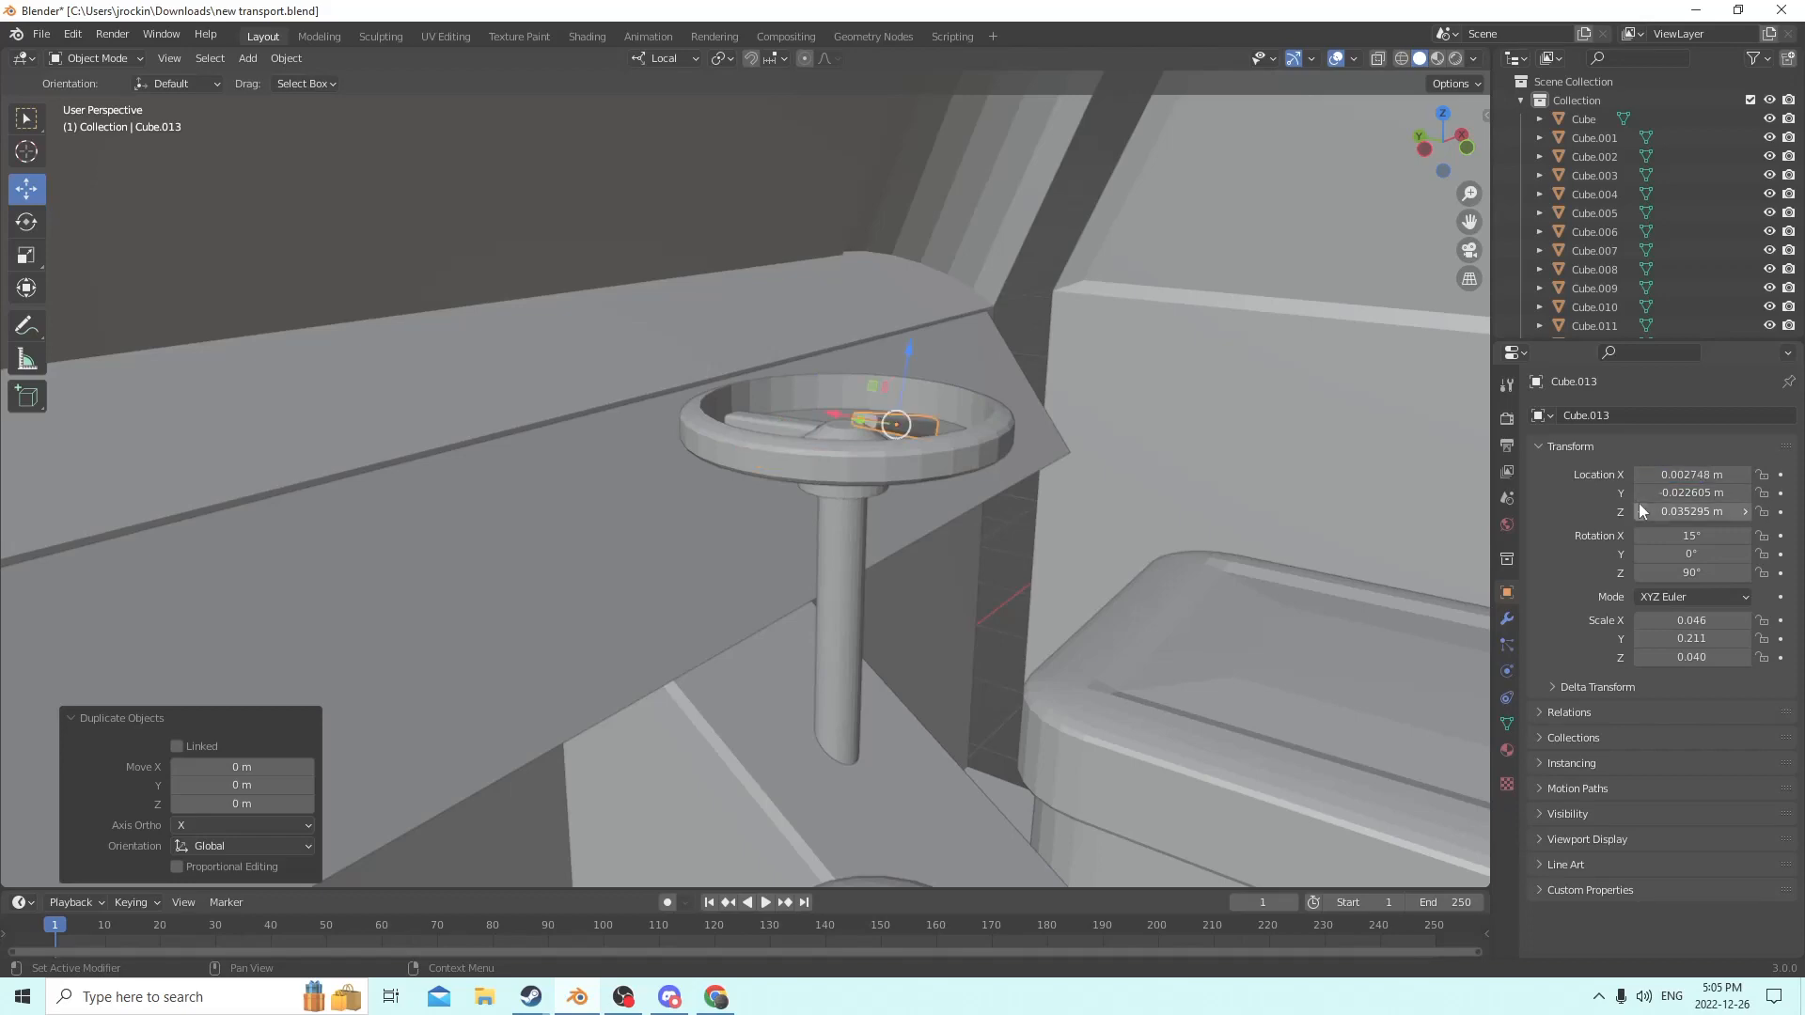
middle_click_drag(1341, 459, 1131, 496)
scroll(1138, 498, "up", 2)
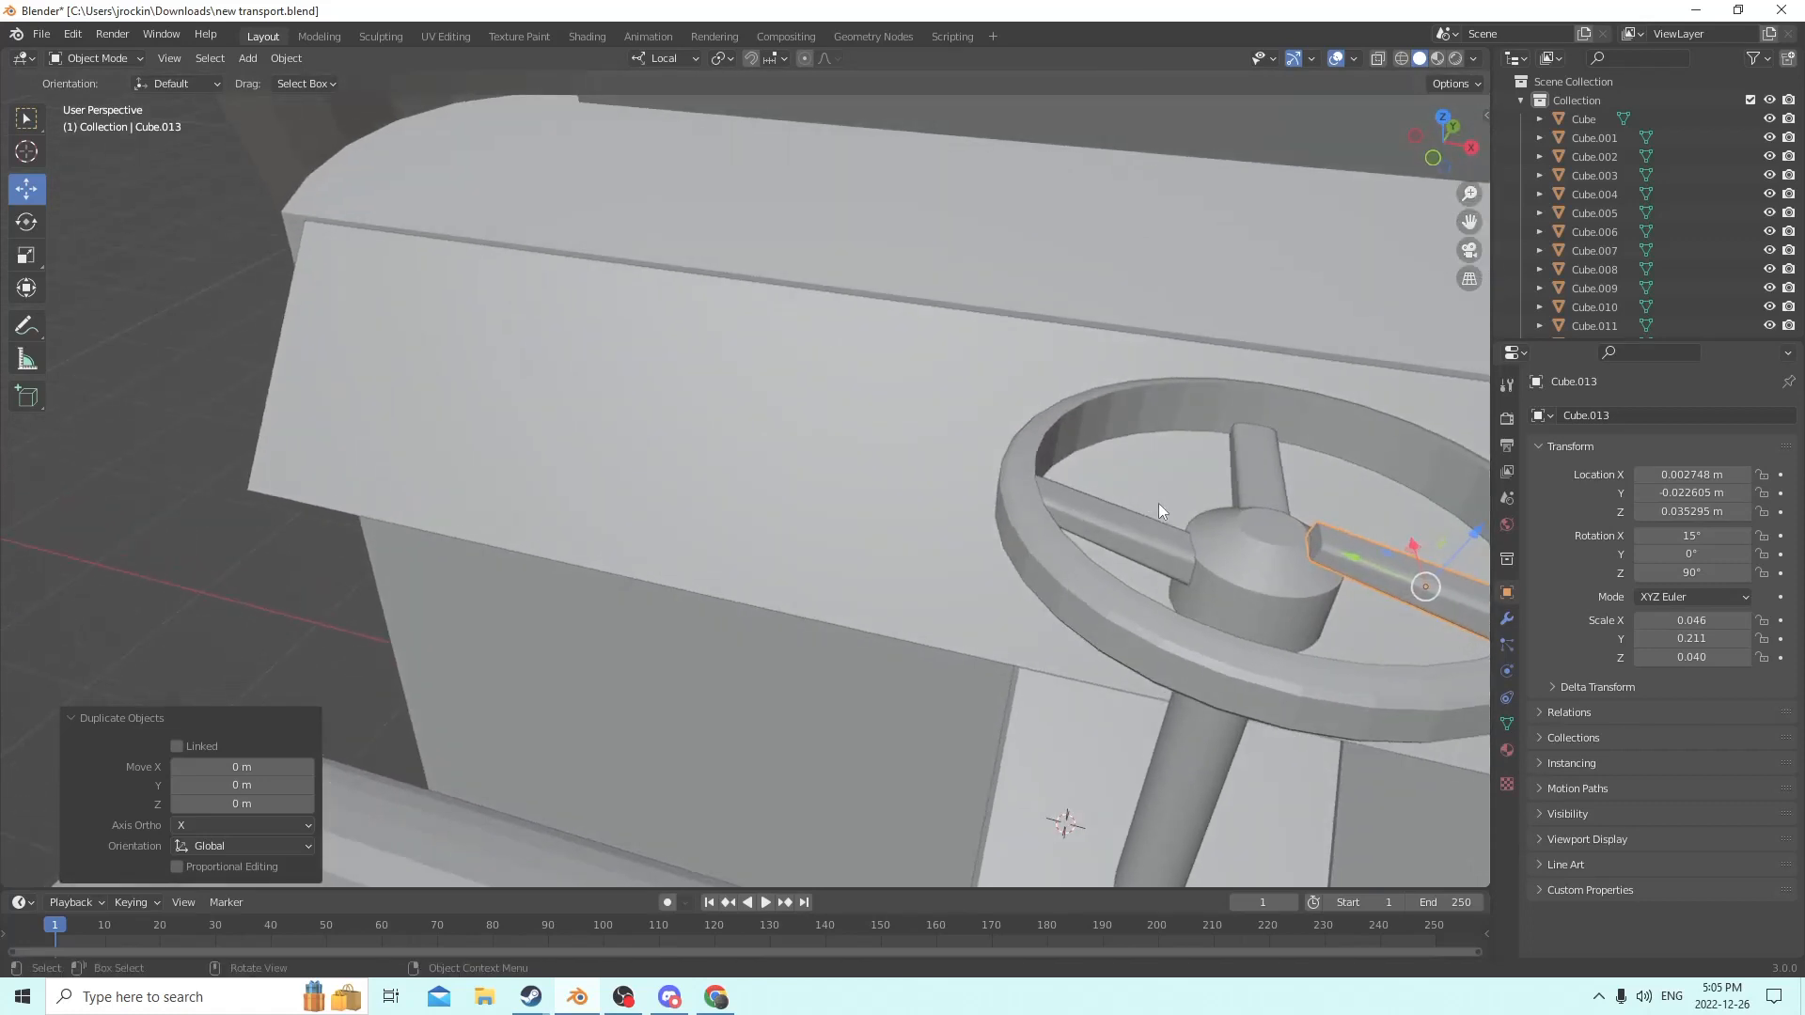
left_click(1691, 535)
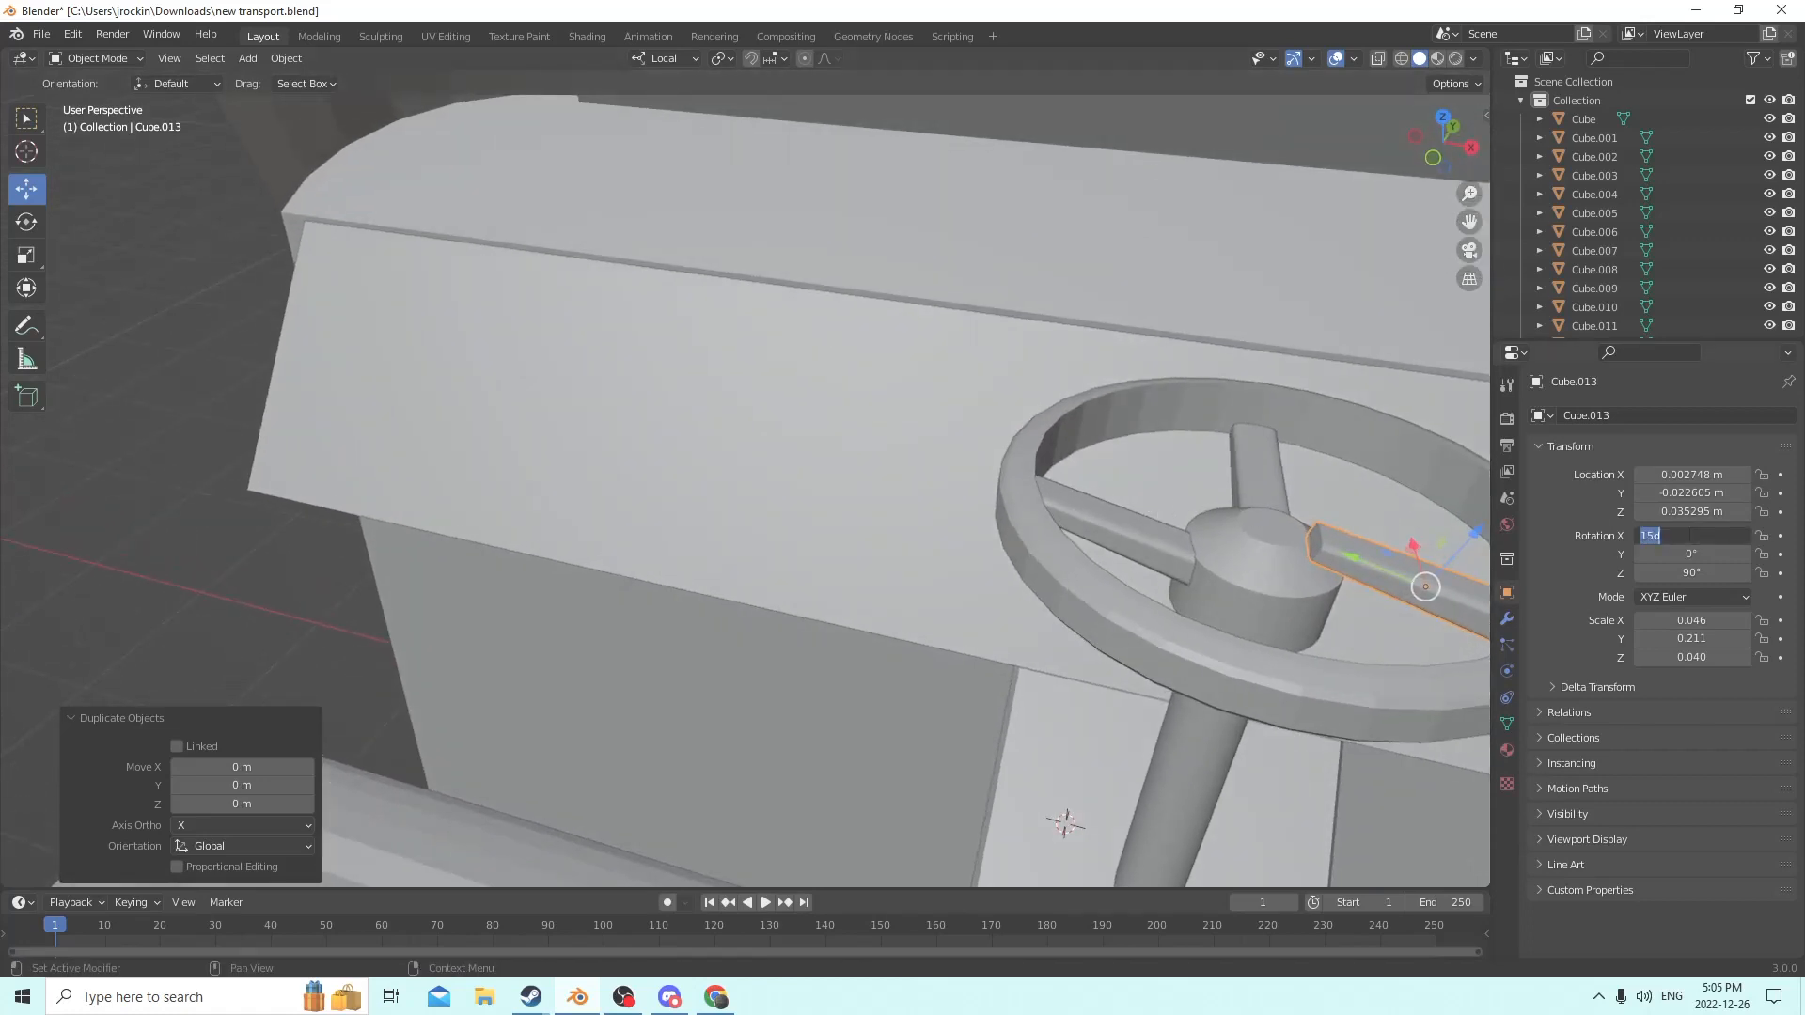
key("Return")
left_click(1692, 572)
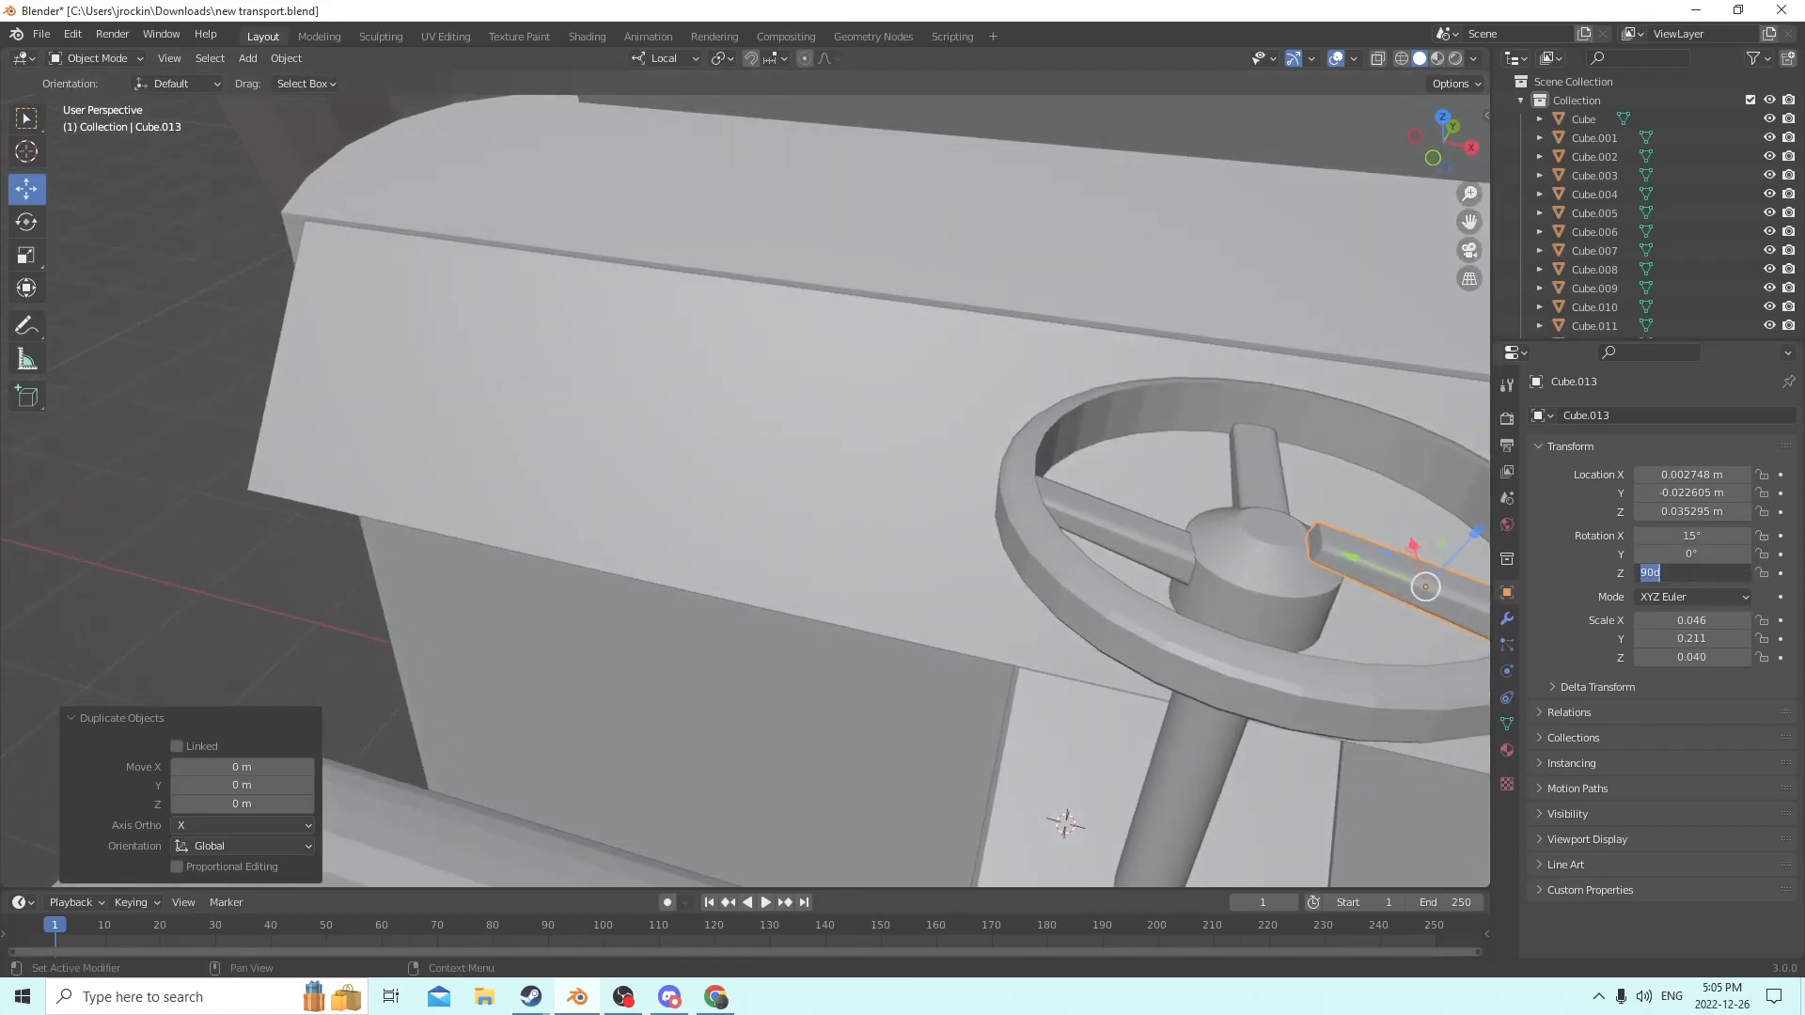
key("BackSpace")
key("Return")
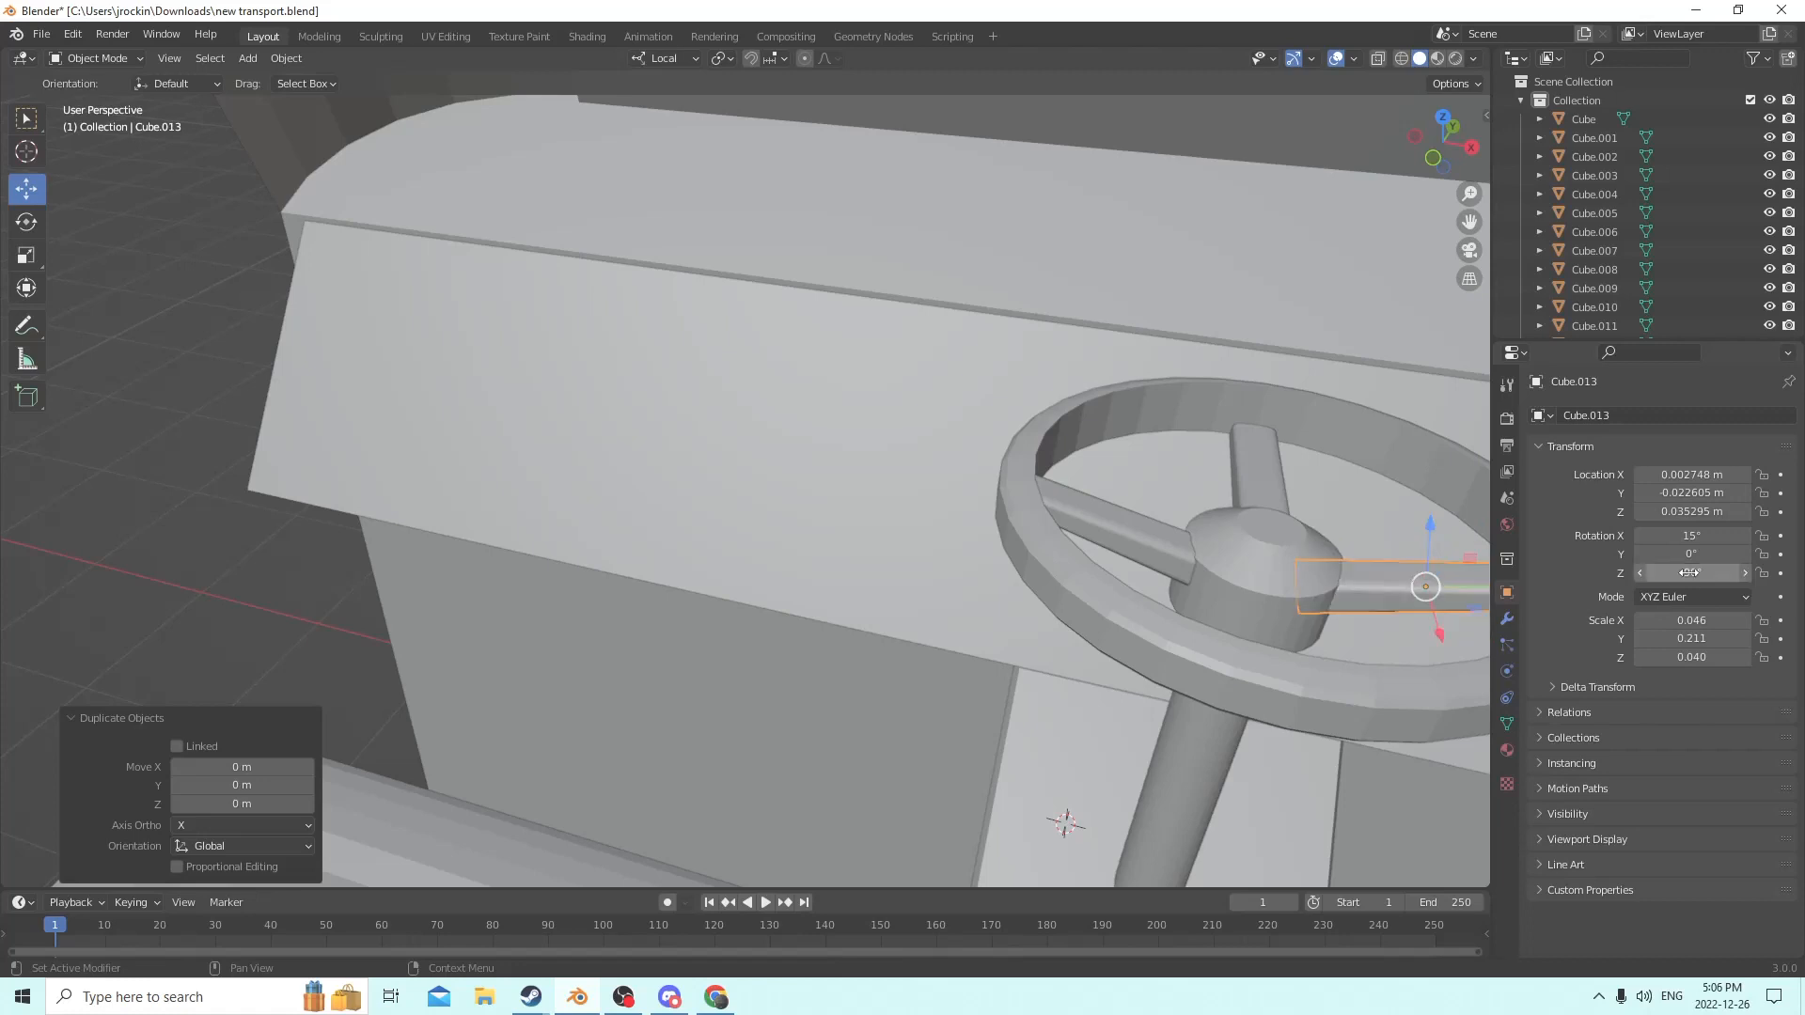
Move the original, unrotated spoke about -0.005521 m along local Y to the seat side of the hub.
middle_click_drag(1311, 453, 1120, 422)
left_click(1091, 550)
middle_click_drag(1091, 550, 1020, 570)
left_click_drag(1109, 679, 921, 698)
middle_click_drag(921, 698, 874, 676)
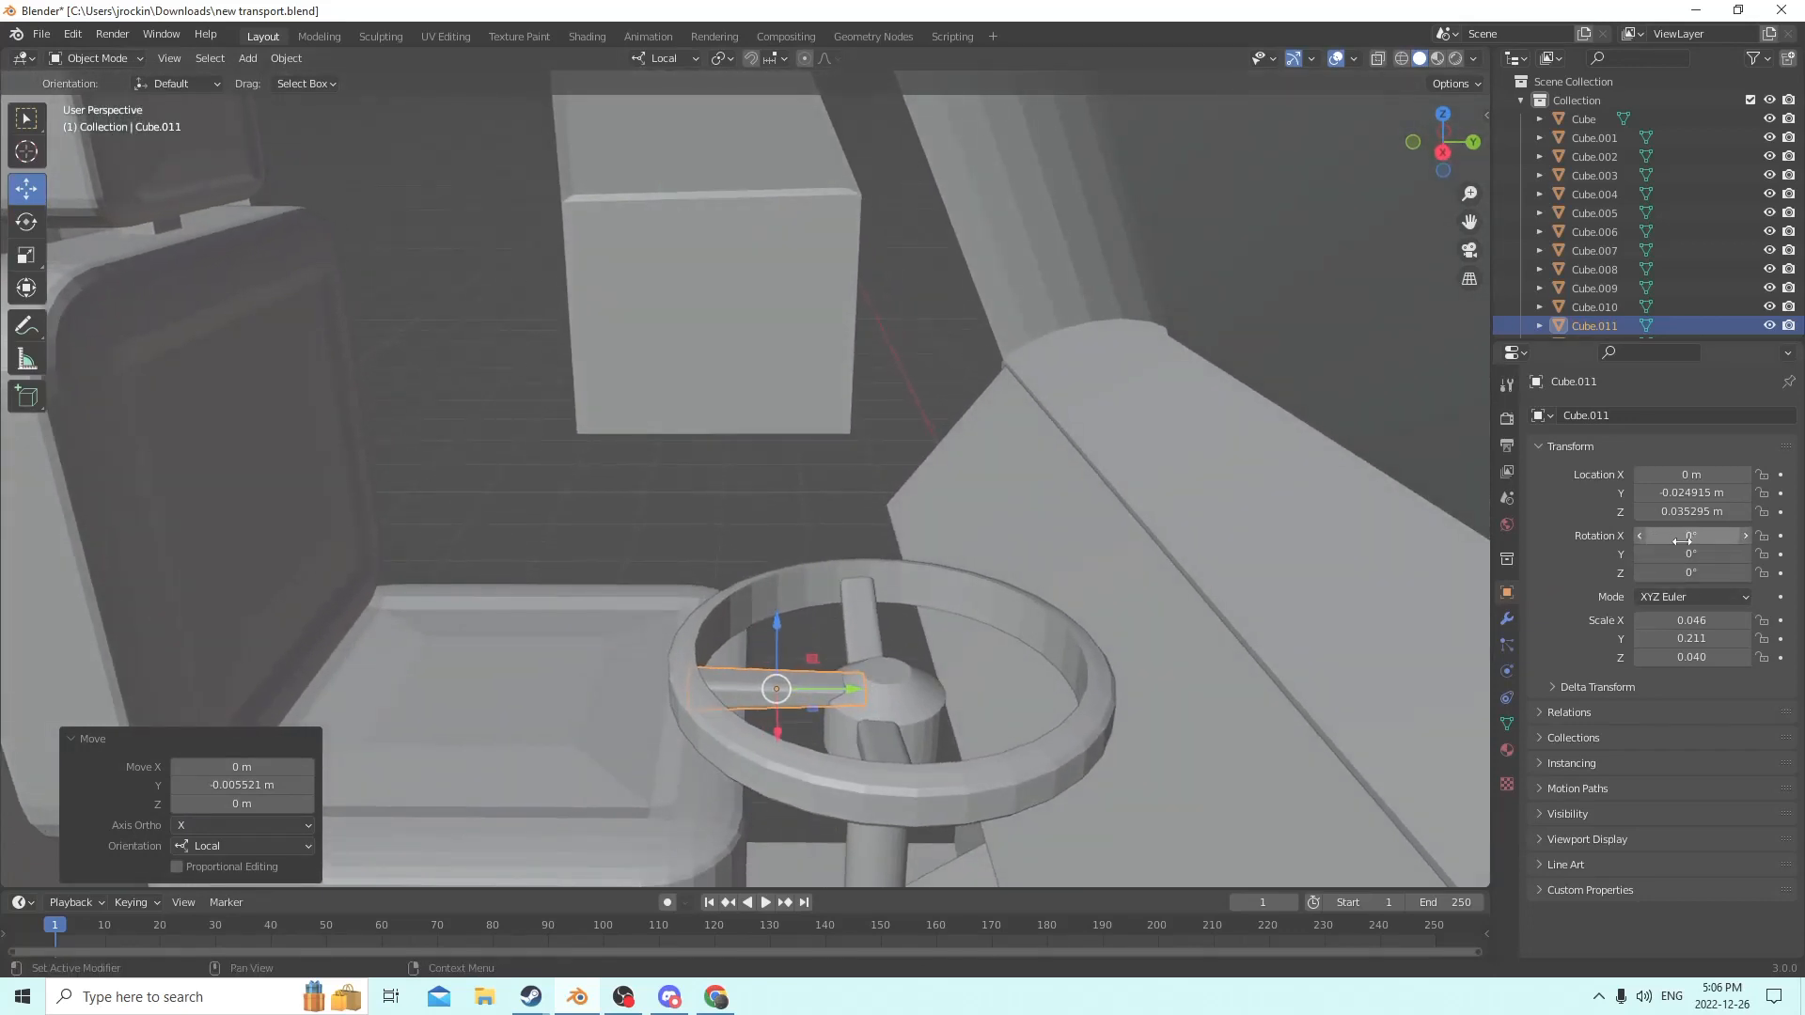
Set the moved spoke's Z rotation to 180° and its X rotation to 15°.
left_click(1683, 572)
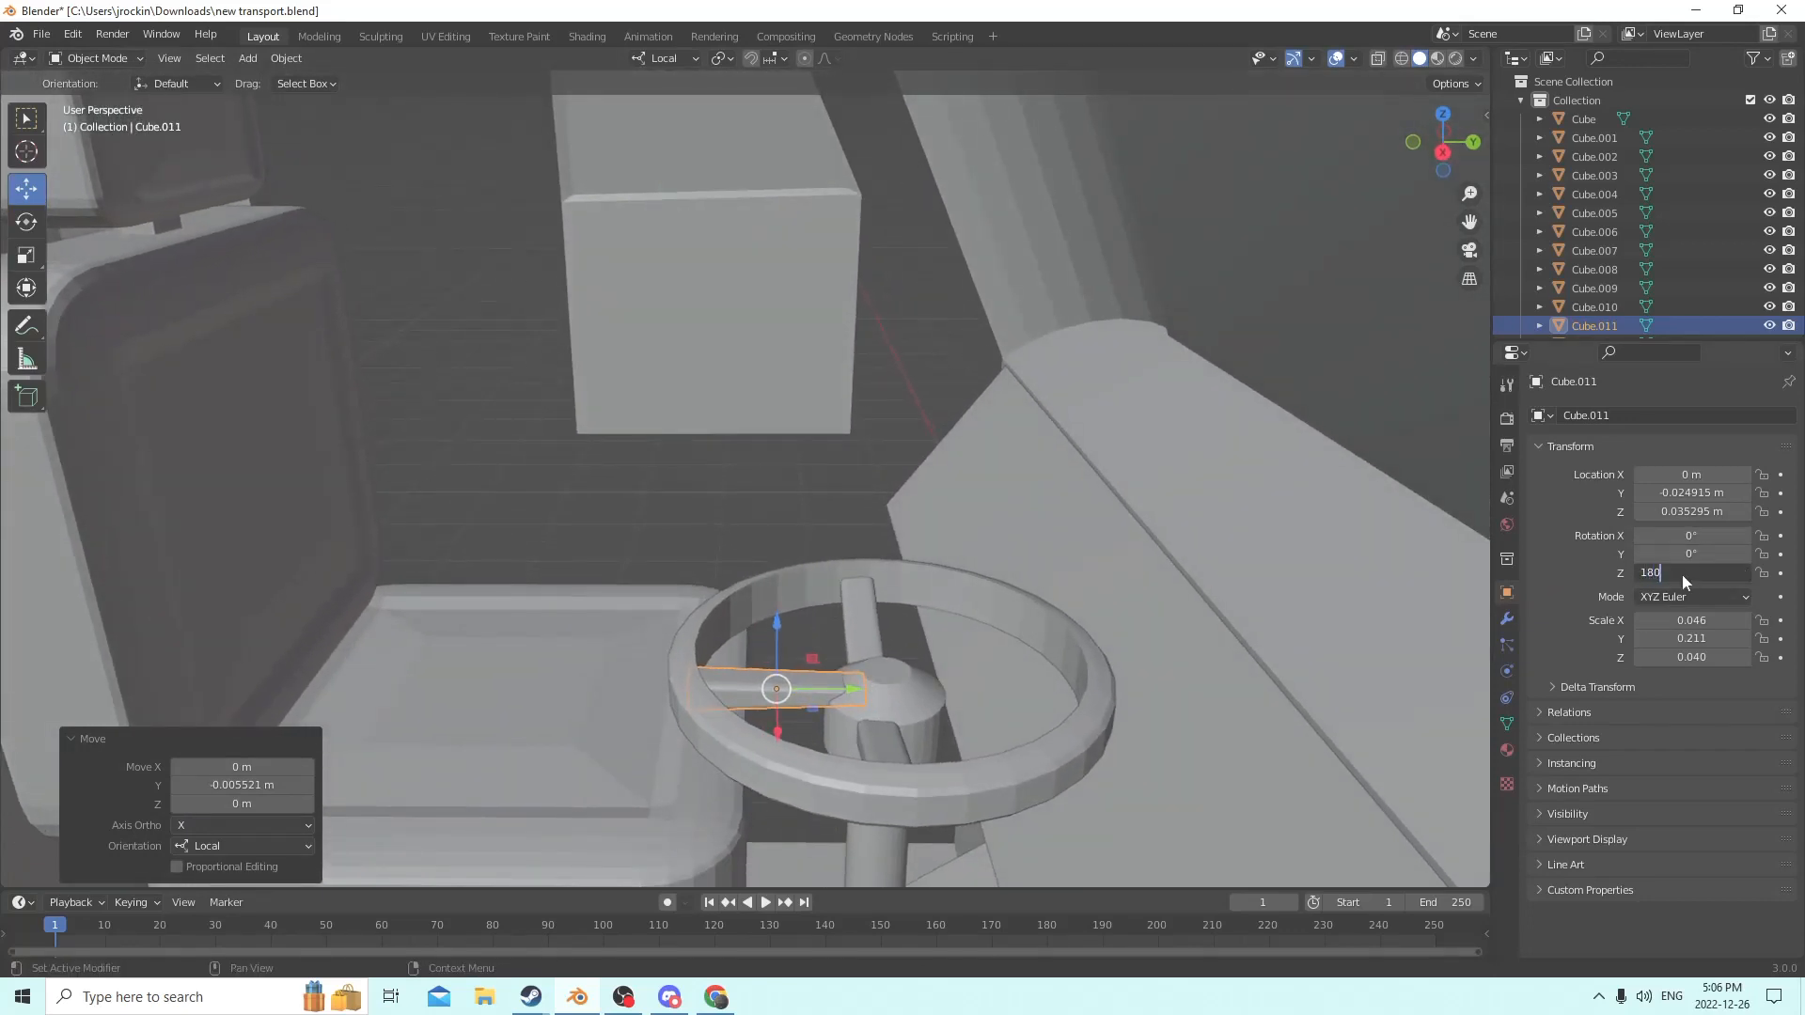
key("Return")
middle_click_drag(1011, 532, 874, 562)
left_click(1687, 535)
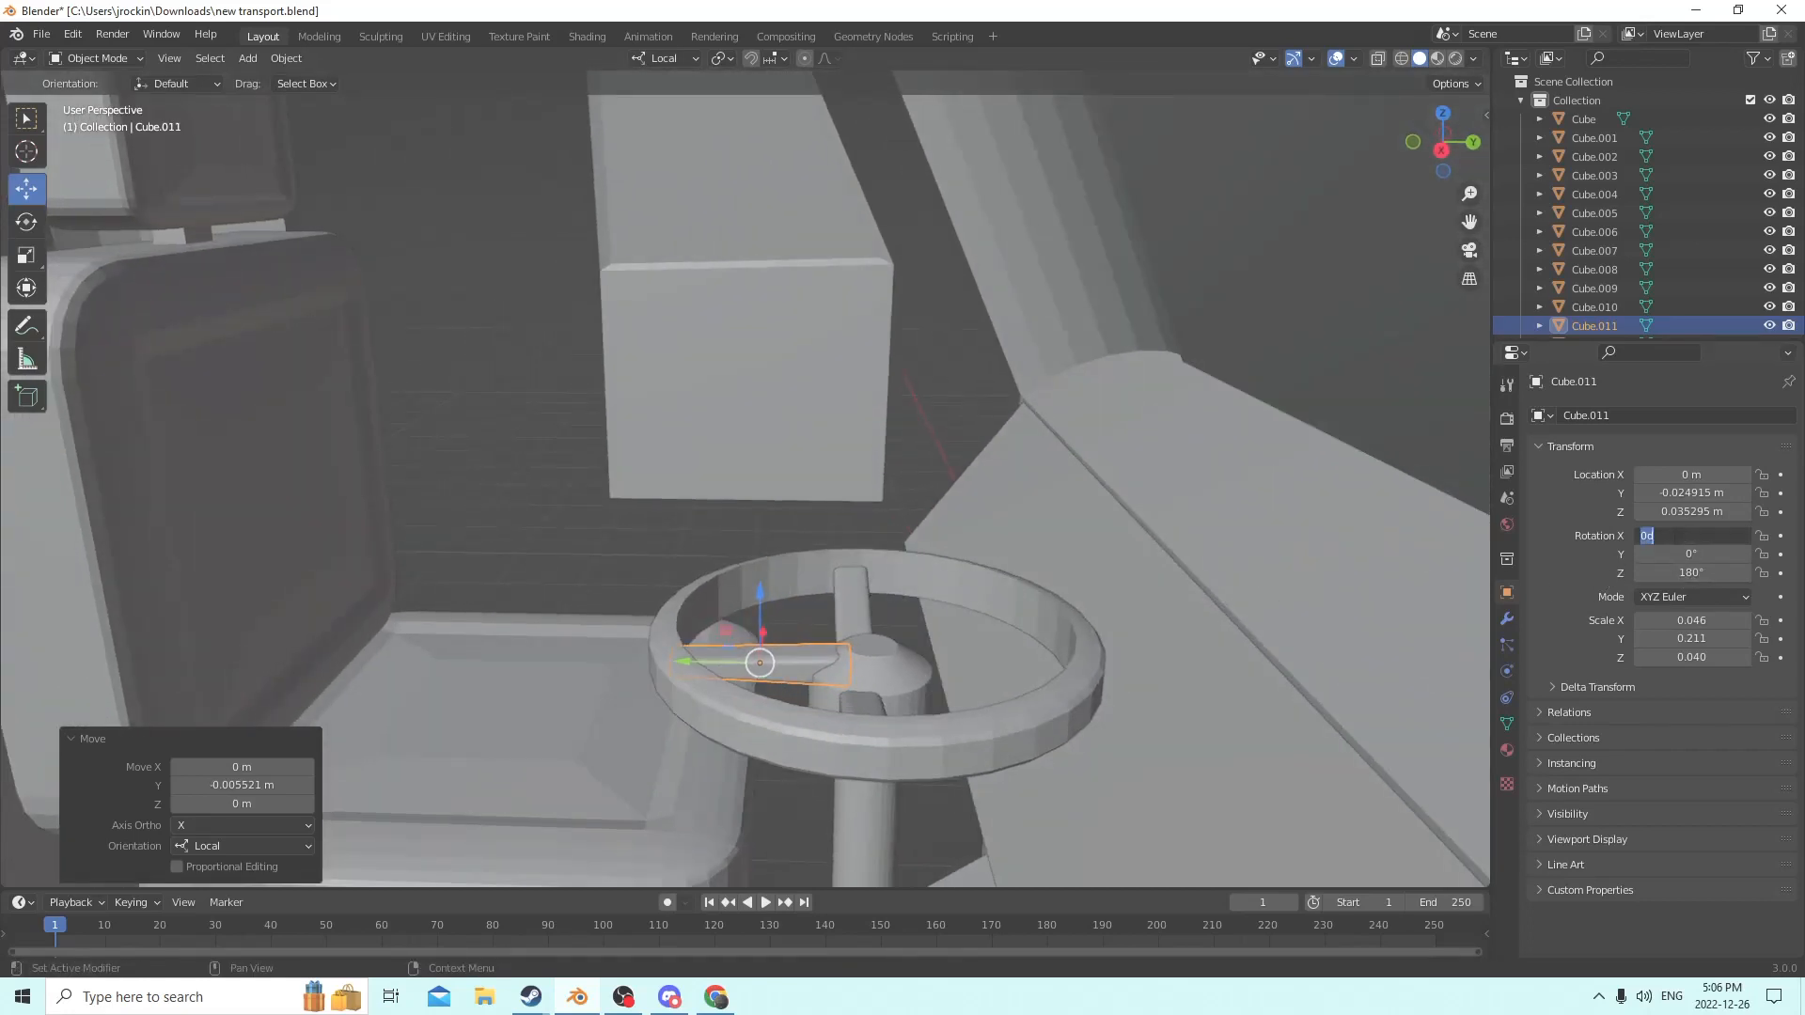
type("15")
key("Return")
middle_click_drag(1200, 521, 14, 600)
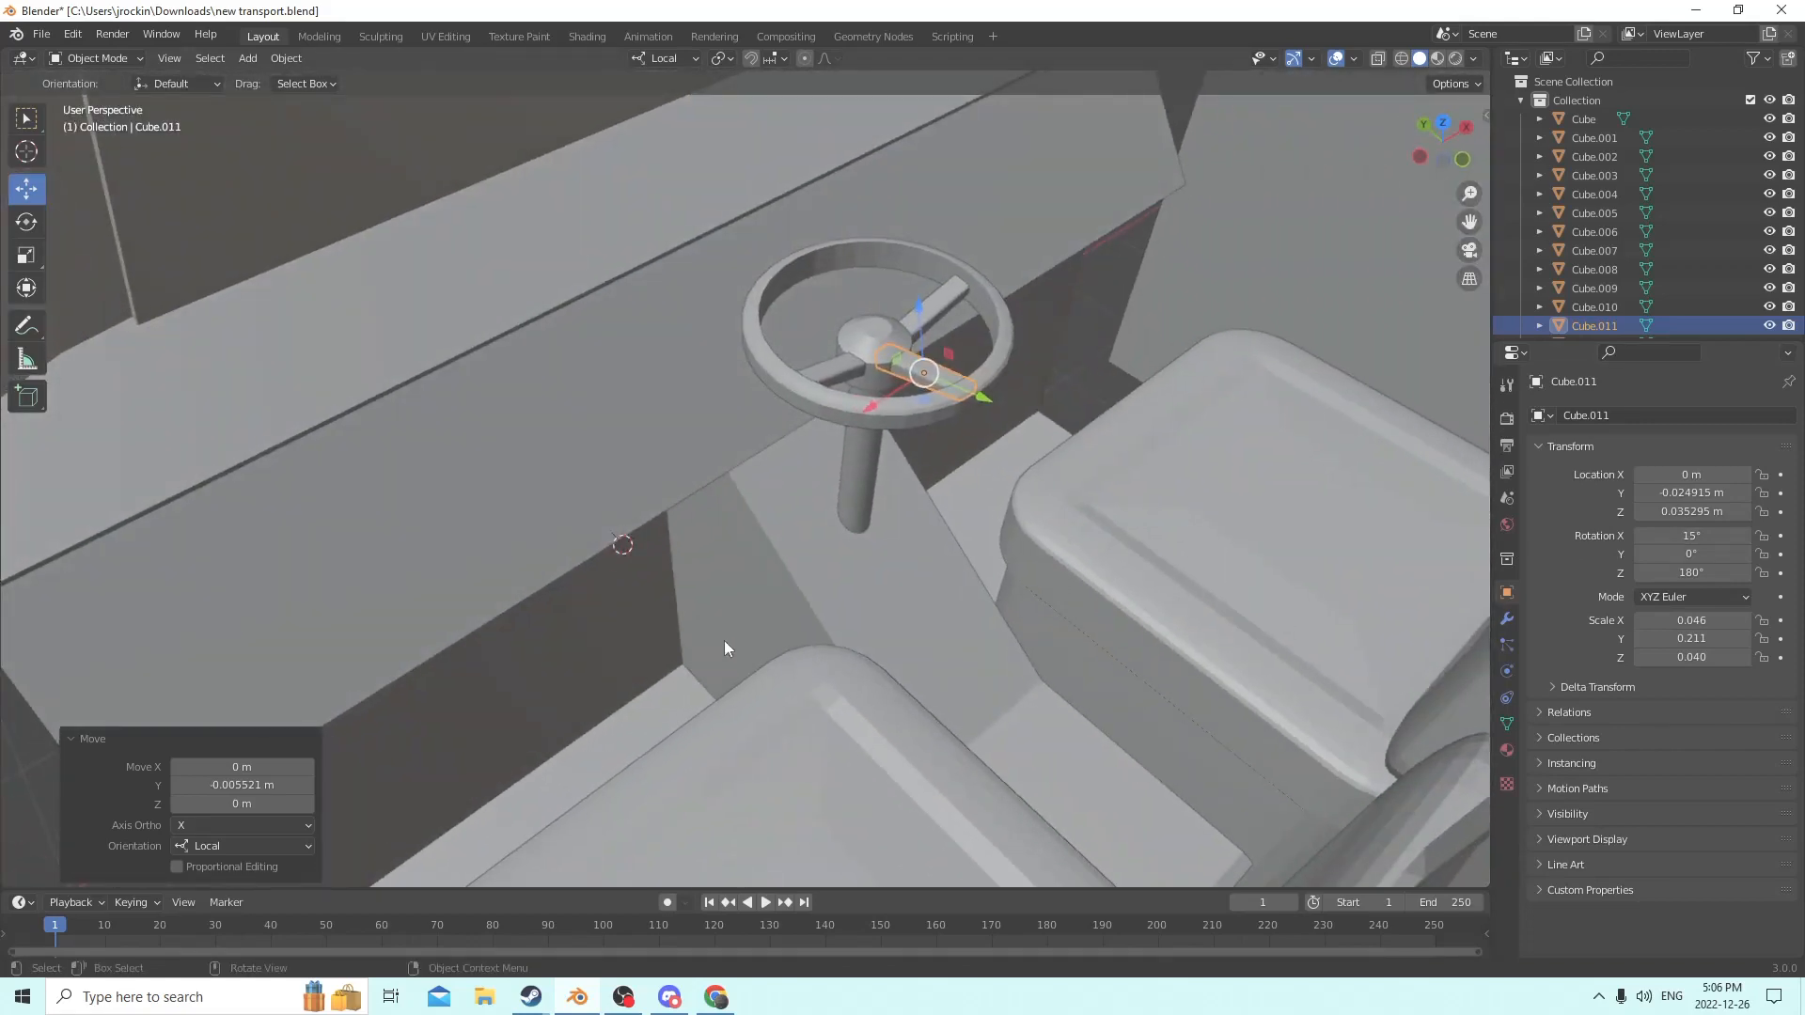
middle_click_drag(974, 503, 922, 544)
middle_click_drag(993, 453, 1011, 320)
scroll(949, 482, "up", 4)
left_click(959, 444)
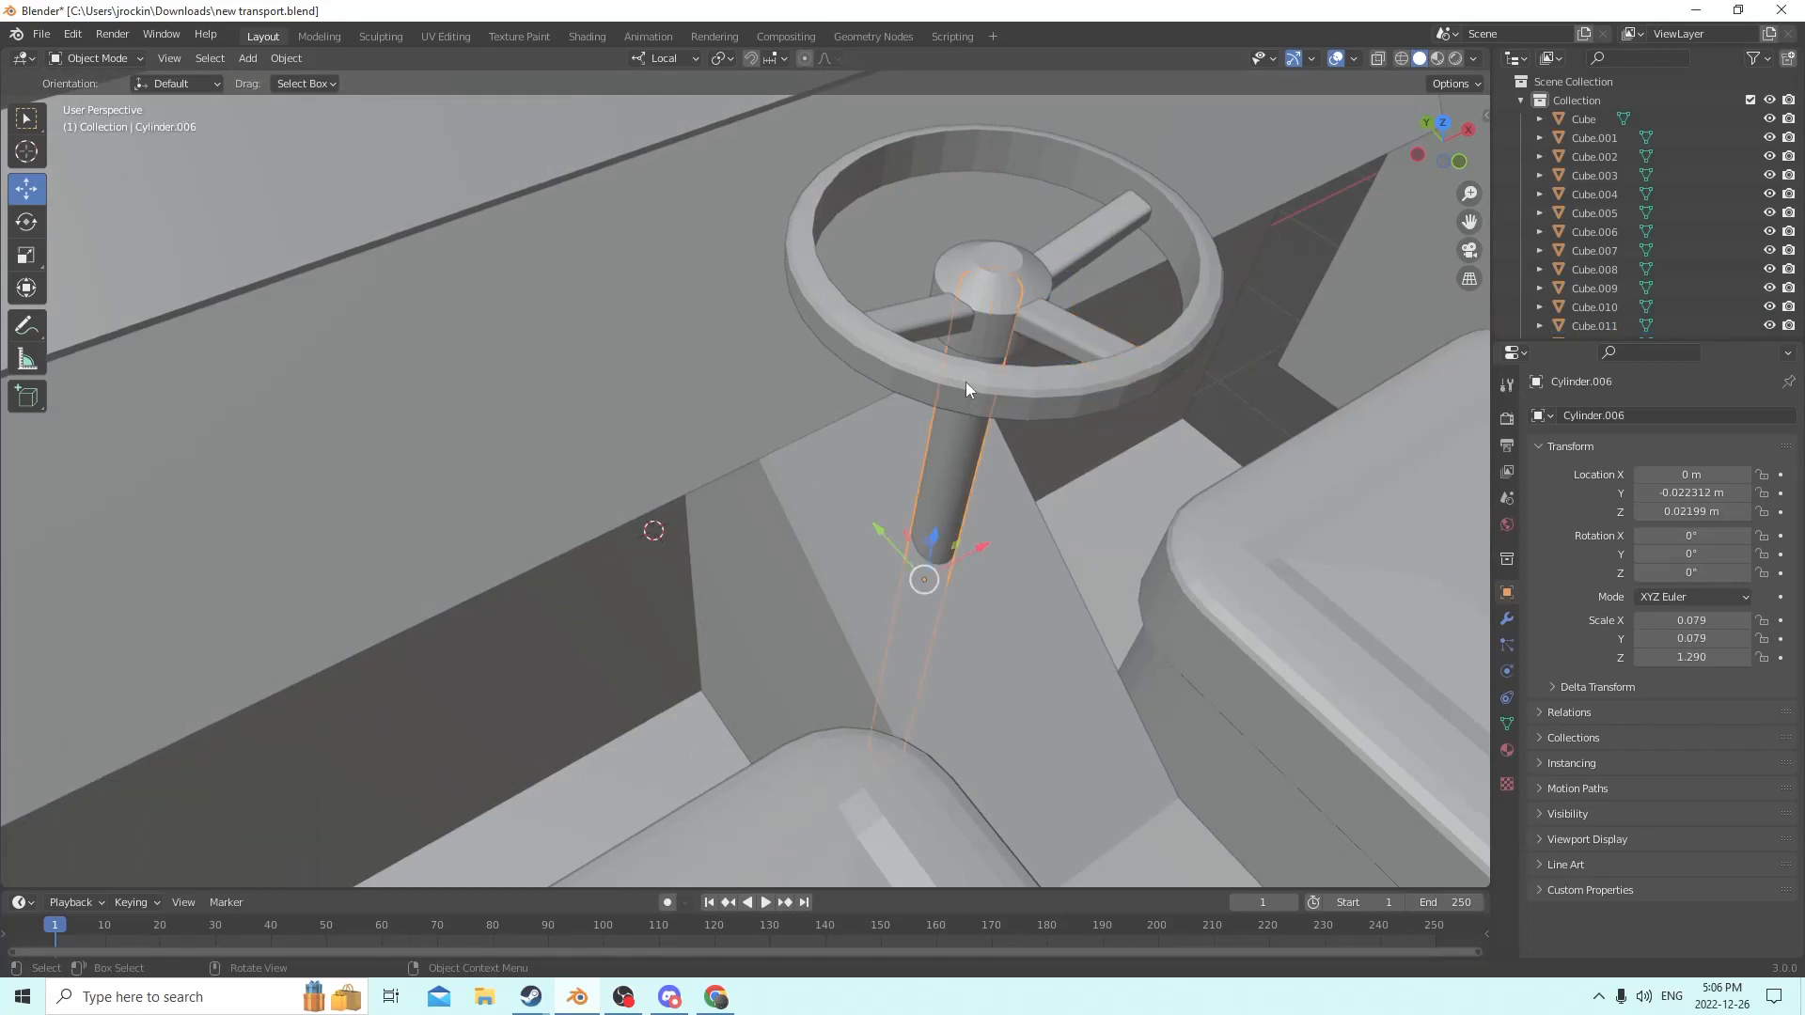
left_click(990, 295)
key("super")
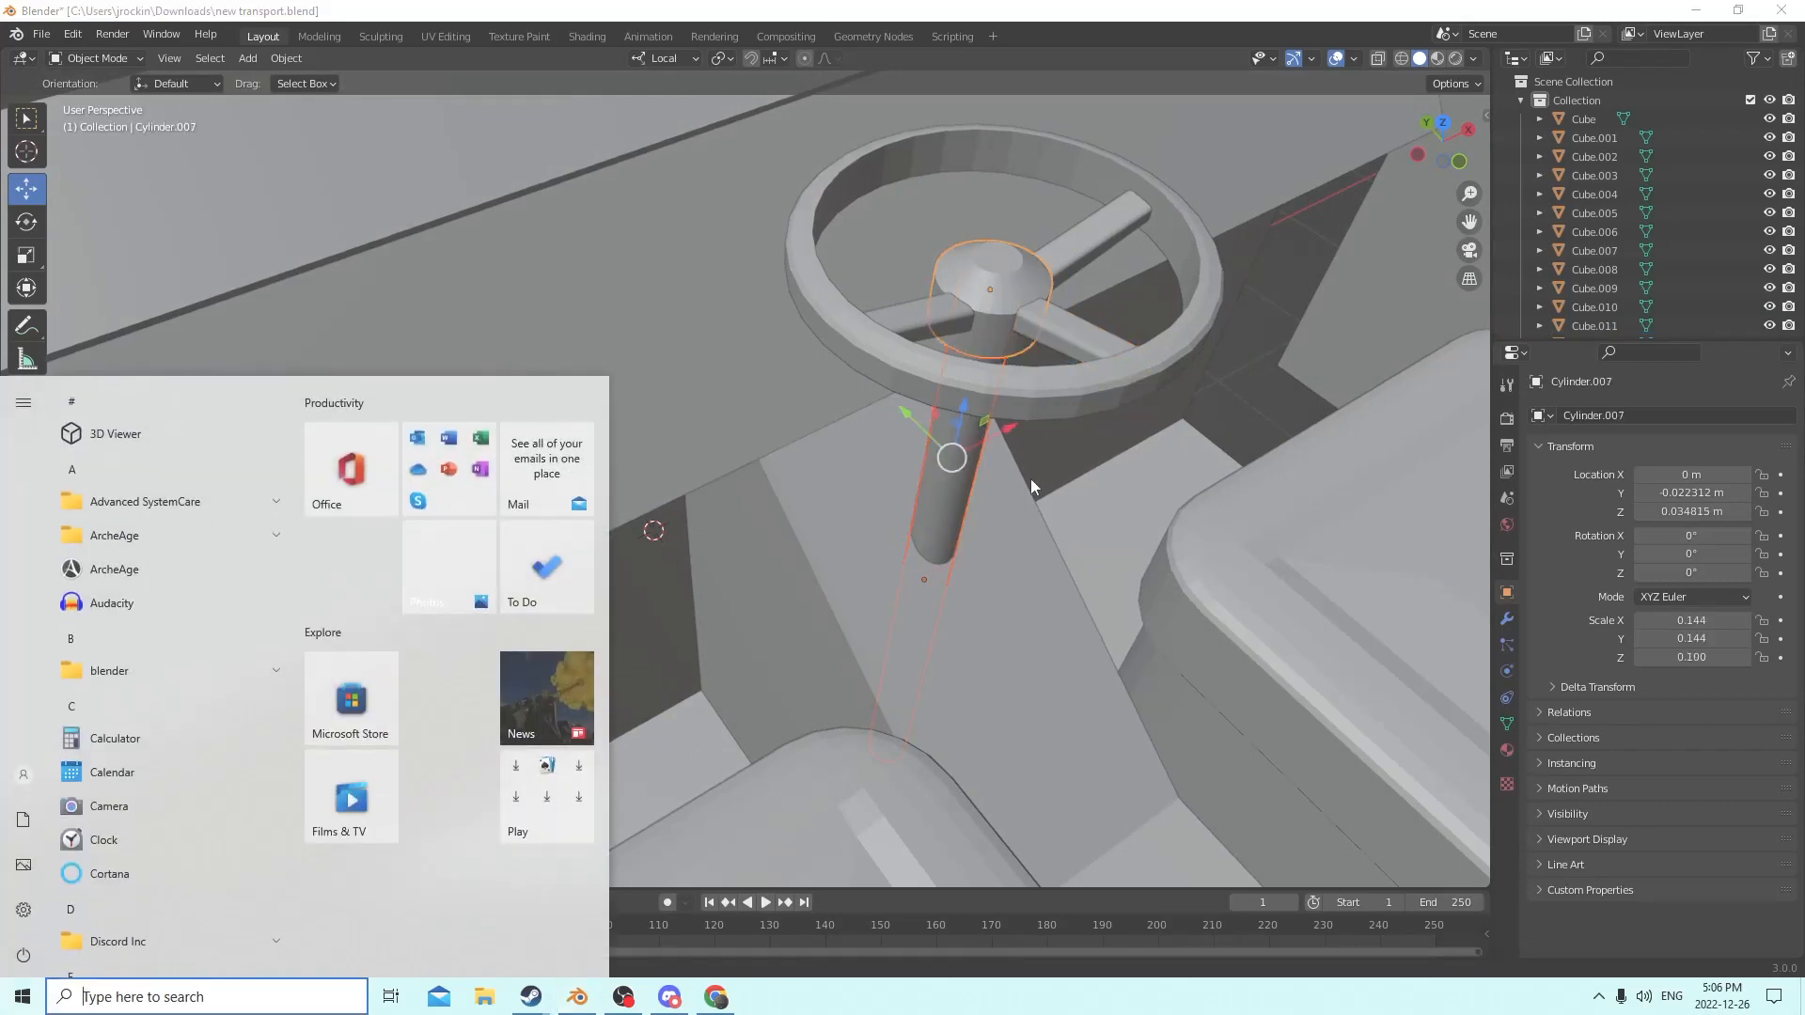
left_click(1029, 480)
left_click(952, 478)
left_click(986, 308)
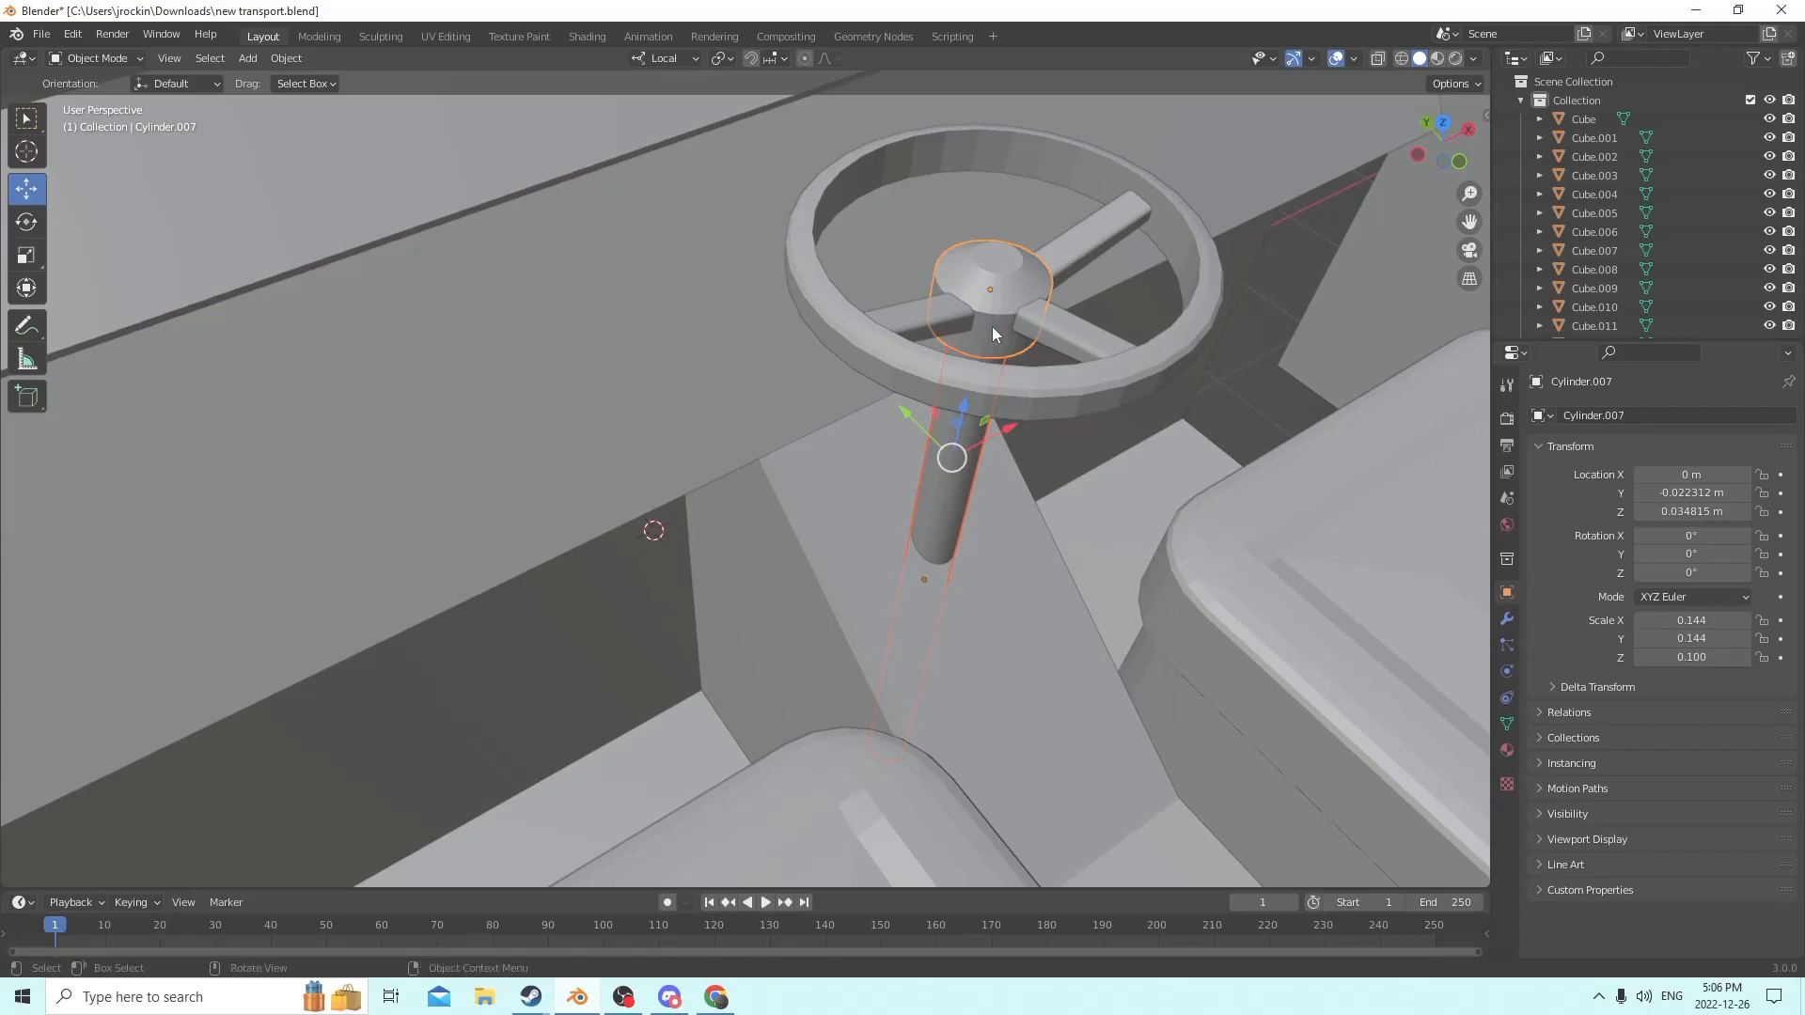
middle_click_drag(993, 329, 1004, 320)
left_click(899, 516)
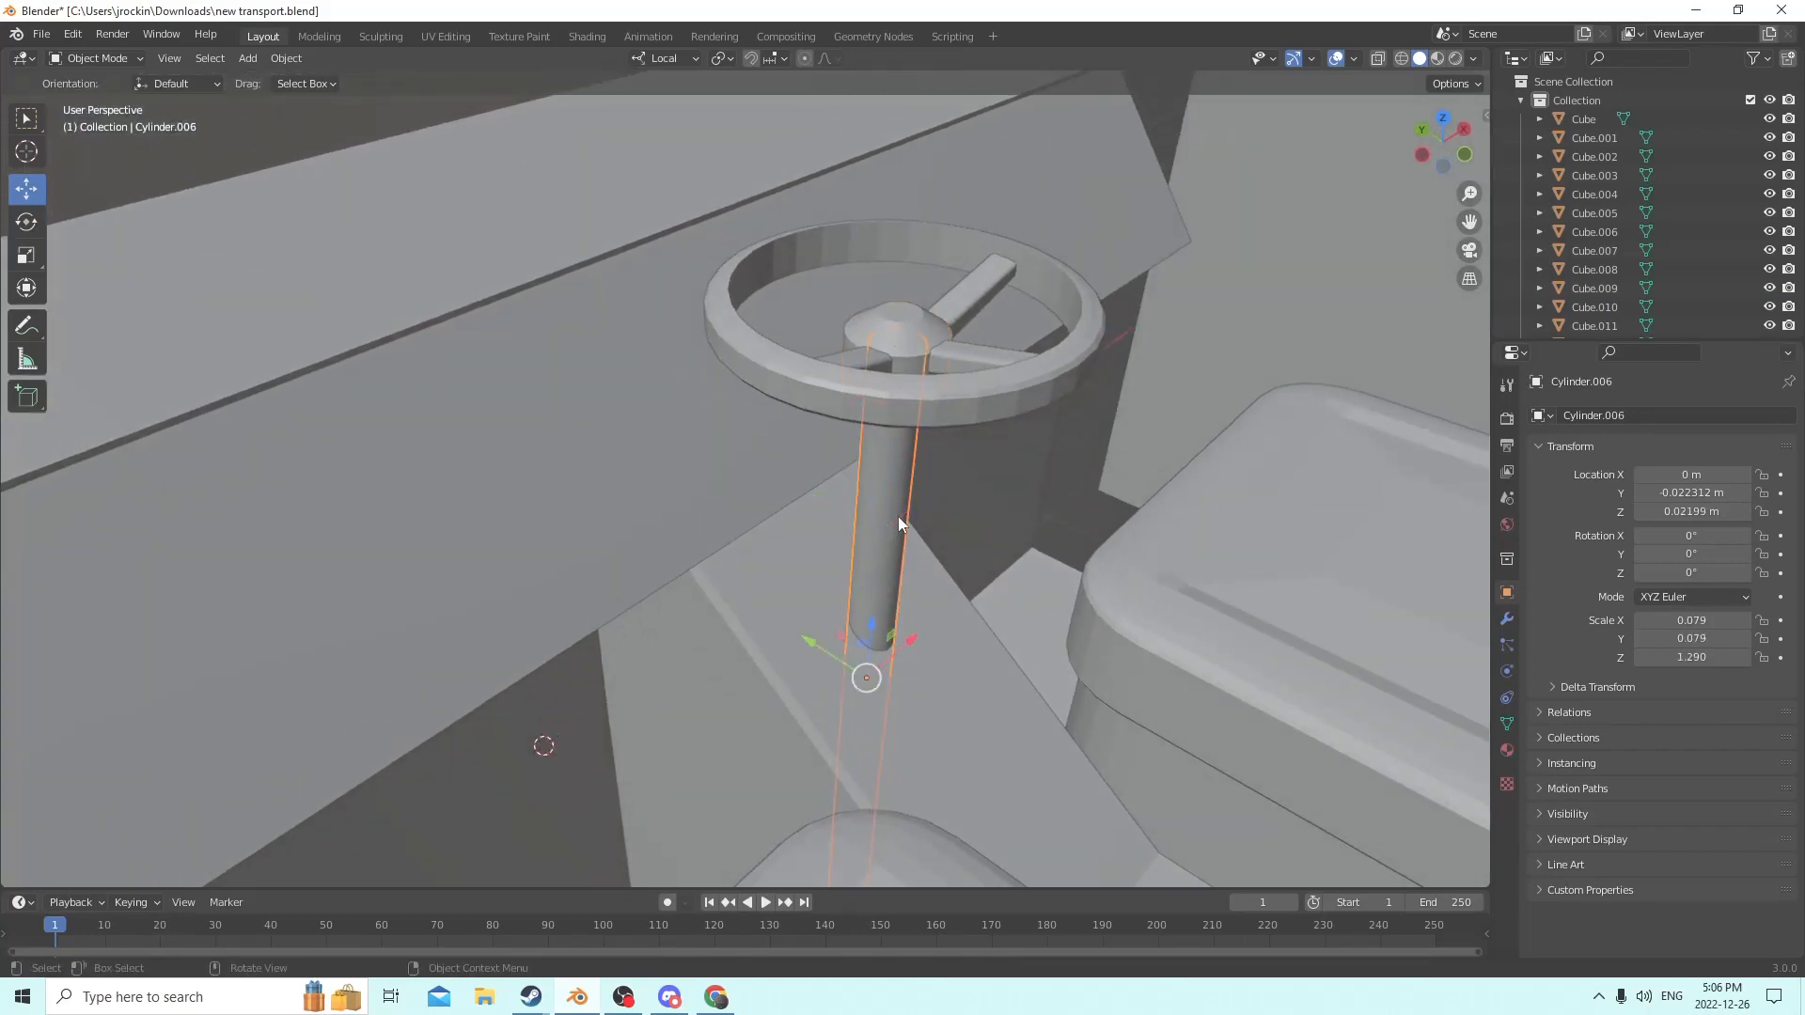
left_click(846, 355)
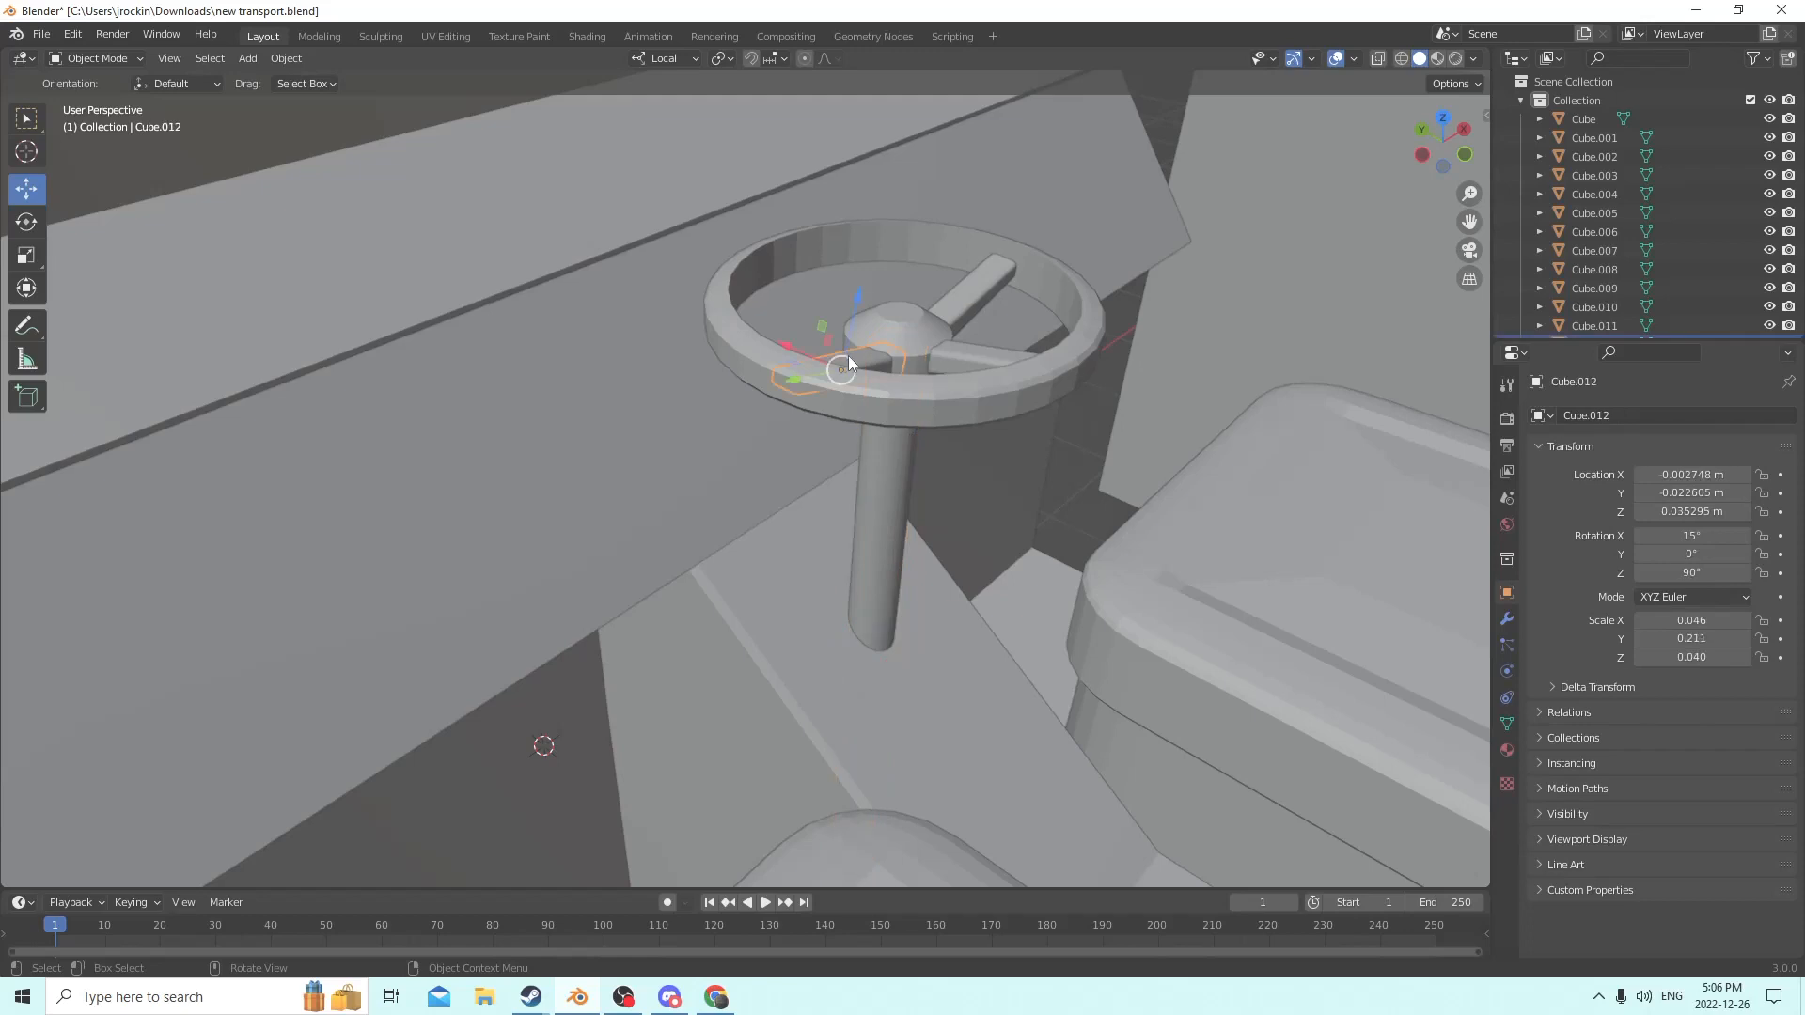
left_click(898, 320, "shift")
left_click(964, 290, "shift")
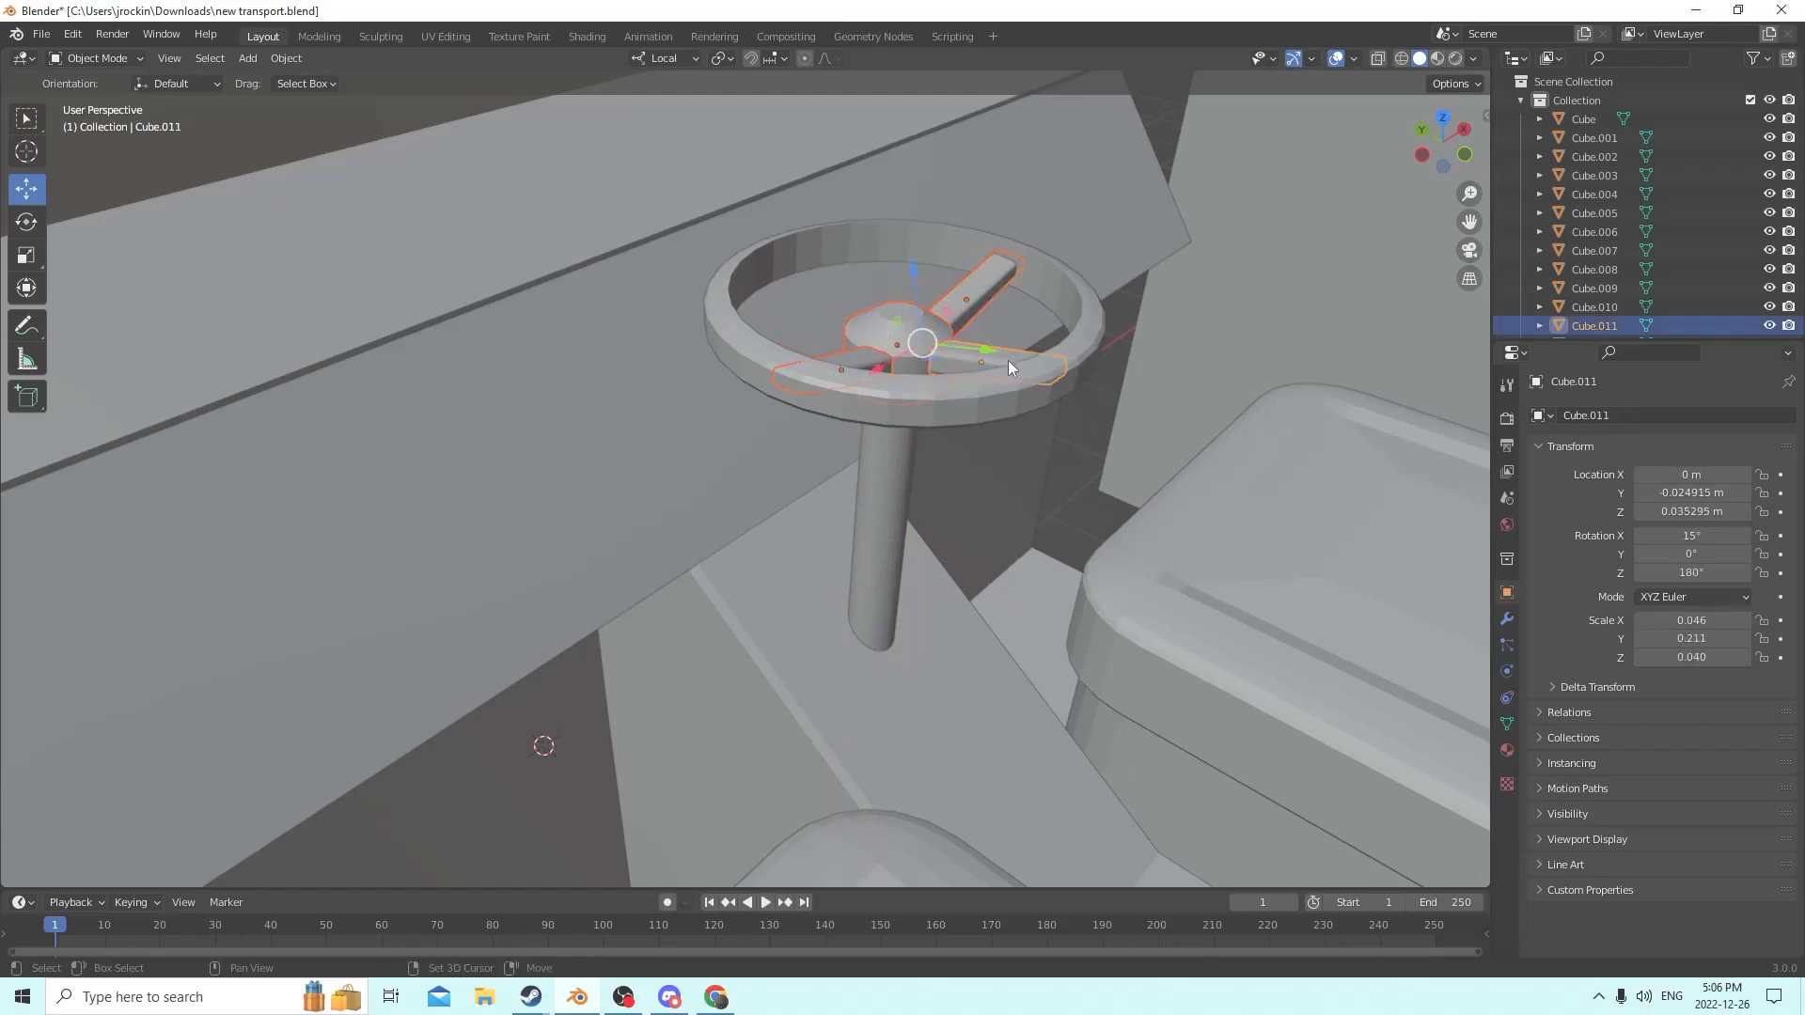
Join the hub and the three spokes with the steering wheel ring into one object.
left_click(842, 367)
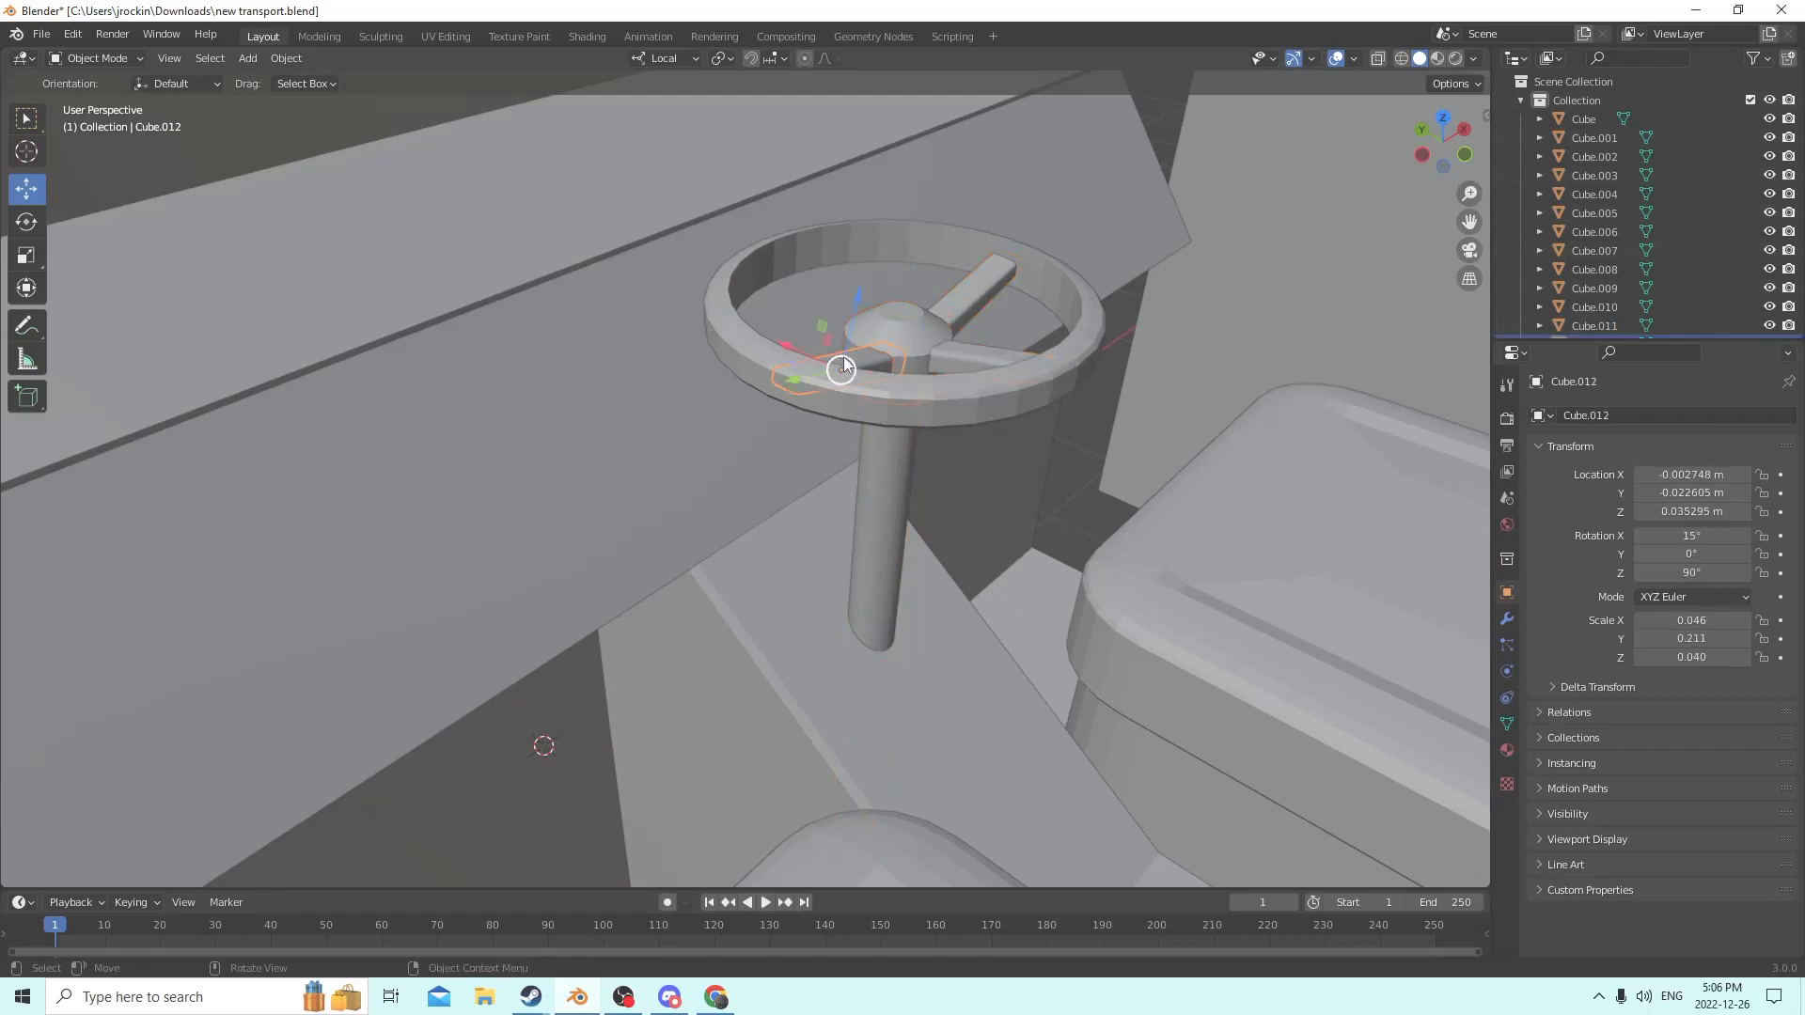
left_click(911, 320, "shift")
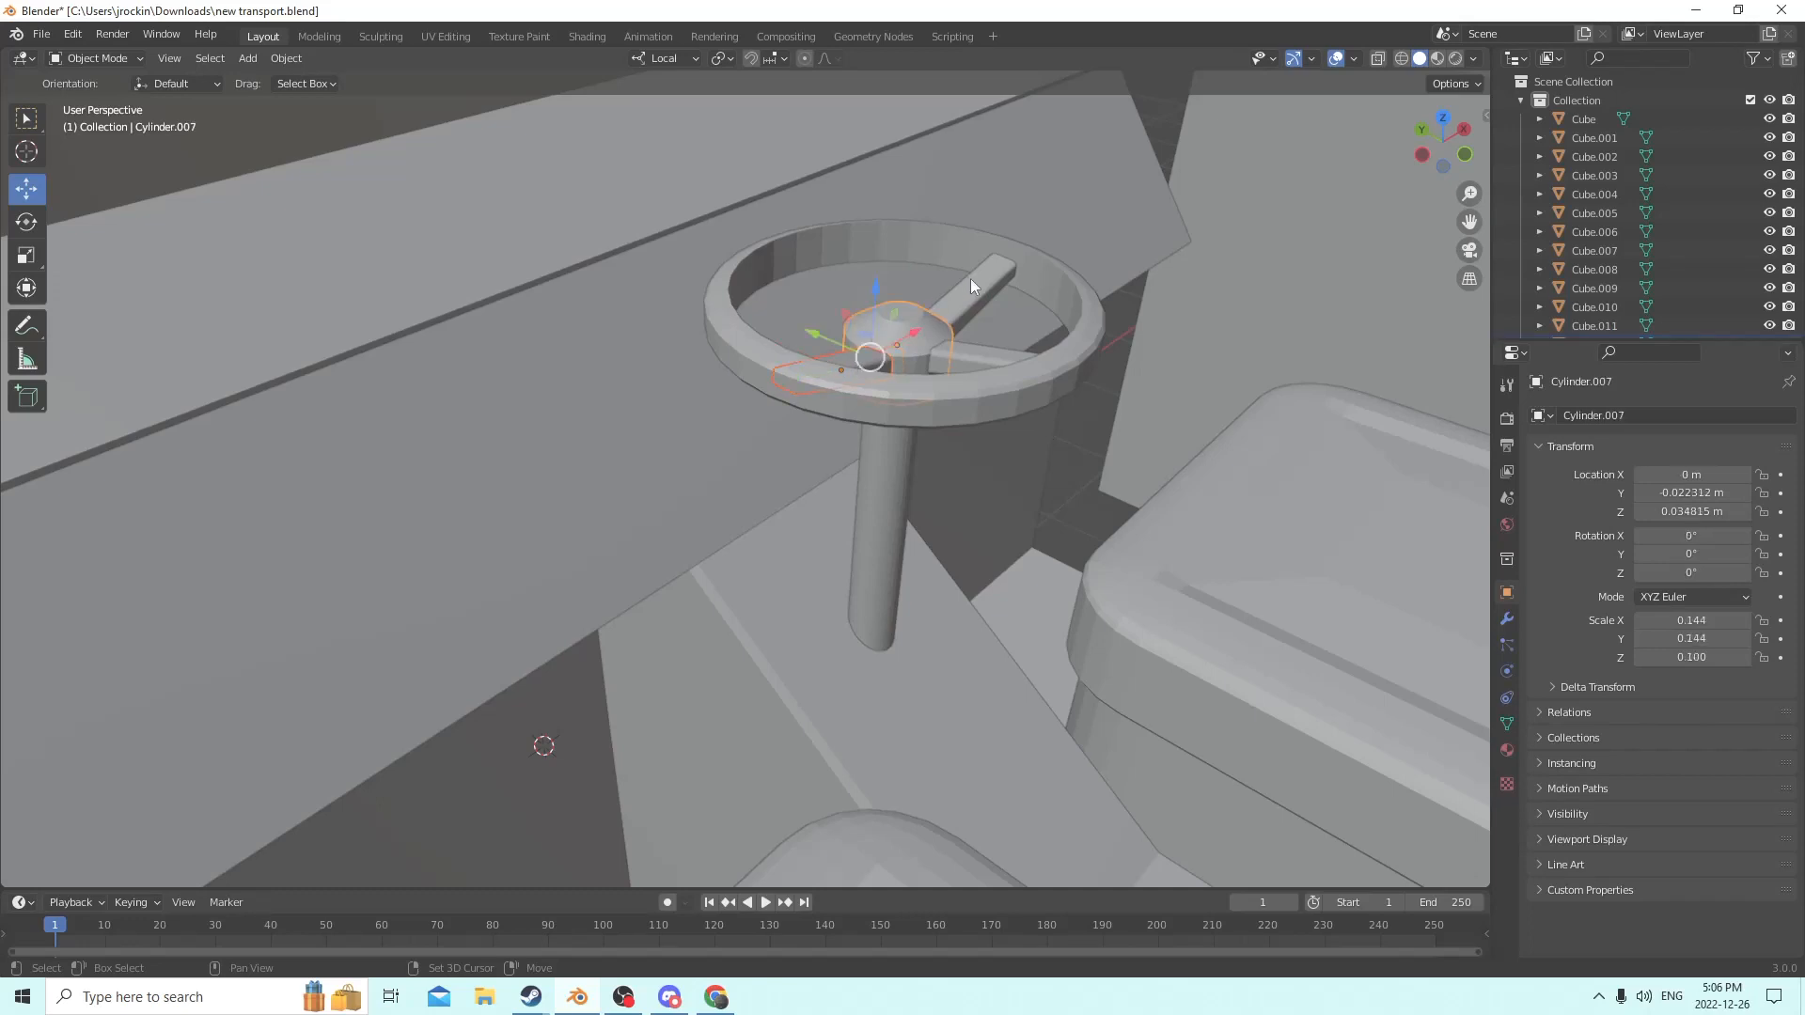
left_click(970, 278, "shift")
left_click(1023, 367, "shift")
left_click(1030, 377, "shift")
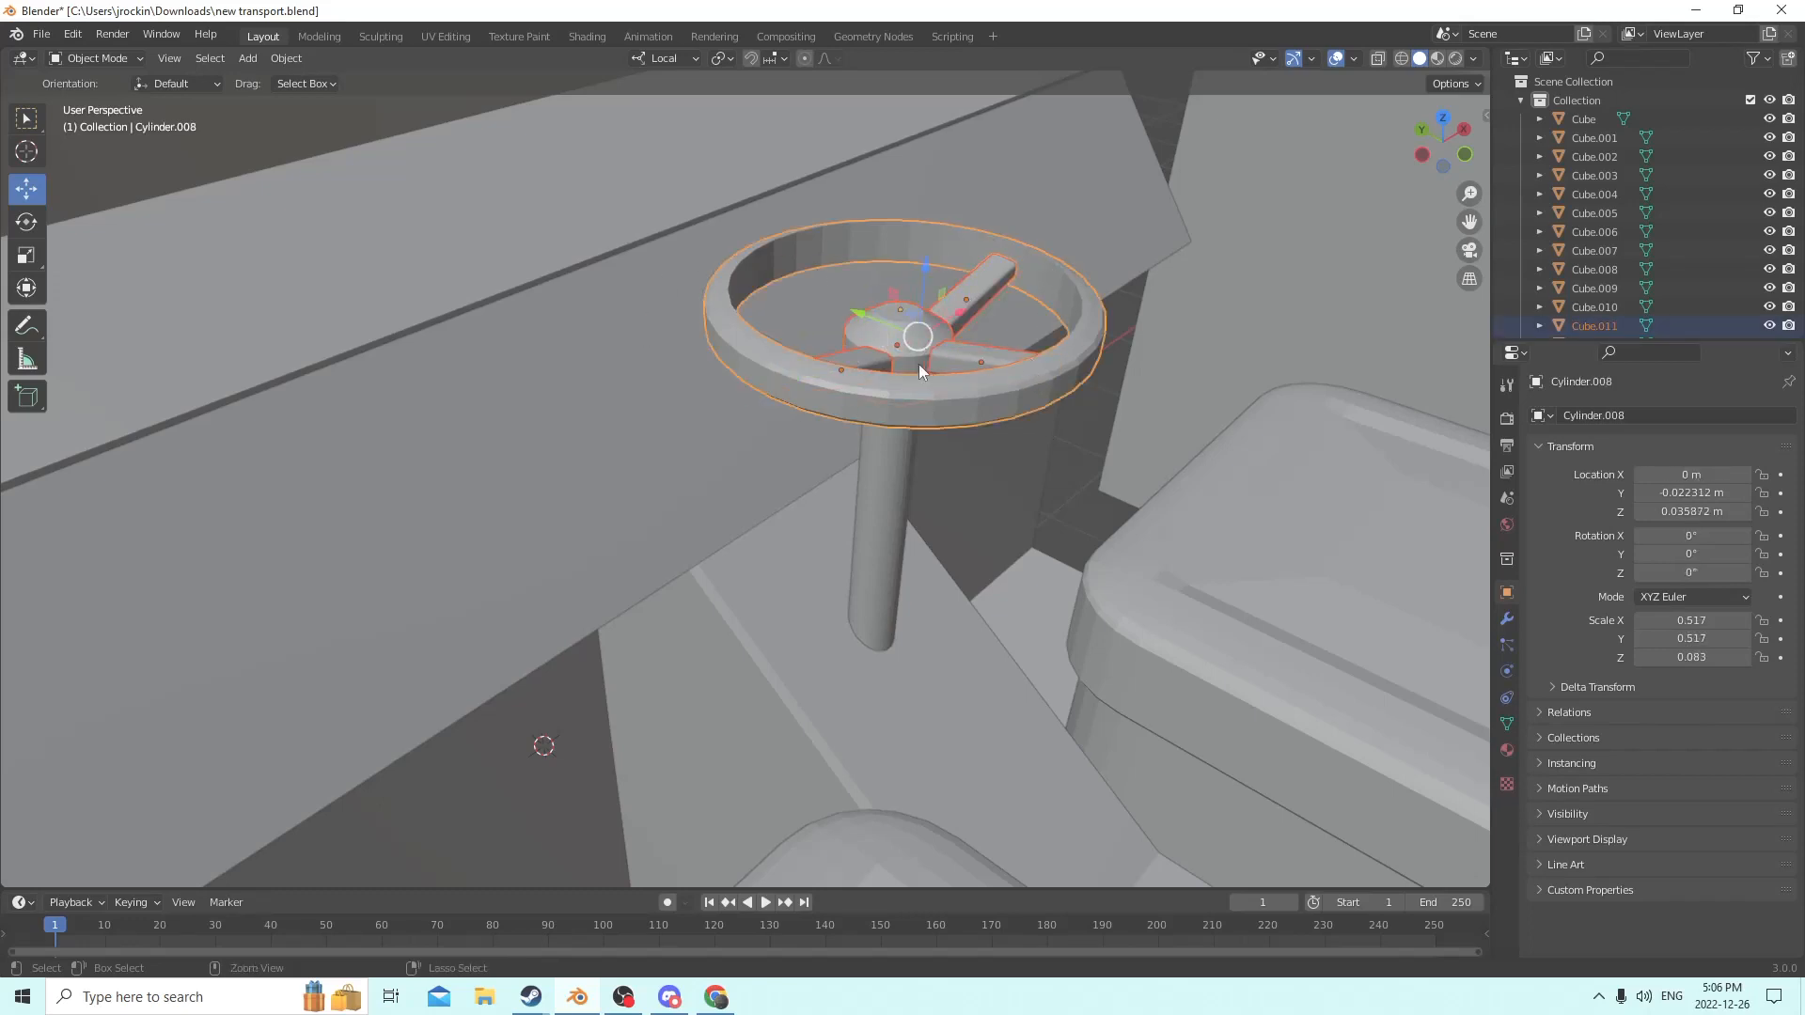
key("ctrl+j")
Move the joined steering wheel and its column together about -0.019526 m along local X, in front of the driver's seat.
middle_click_drag(918, 364, 1055, 284)
scroll(1051, 336, "down", 1)
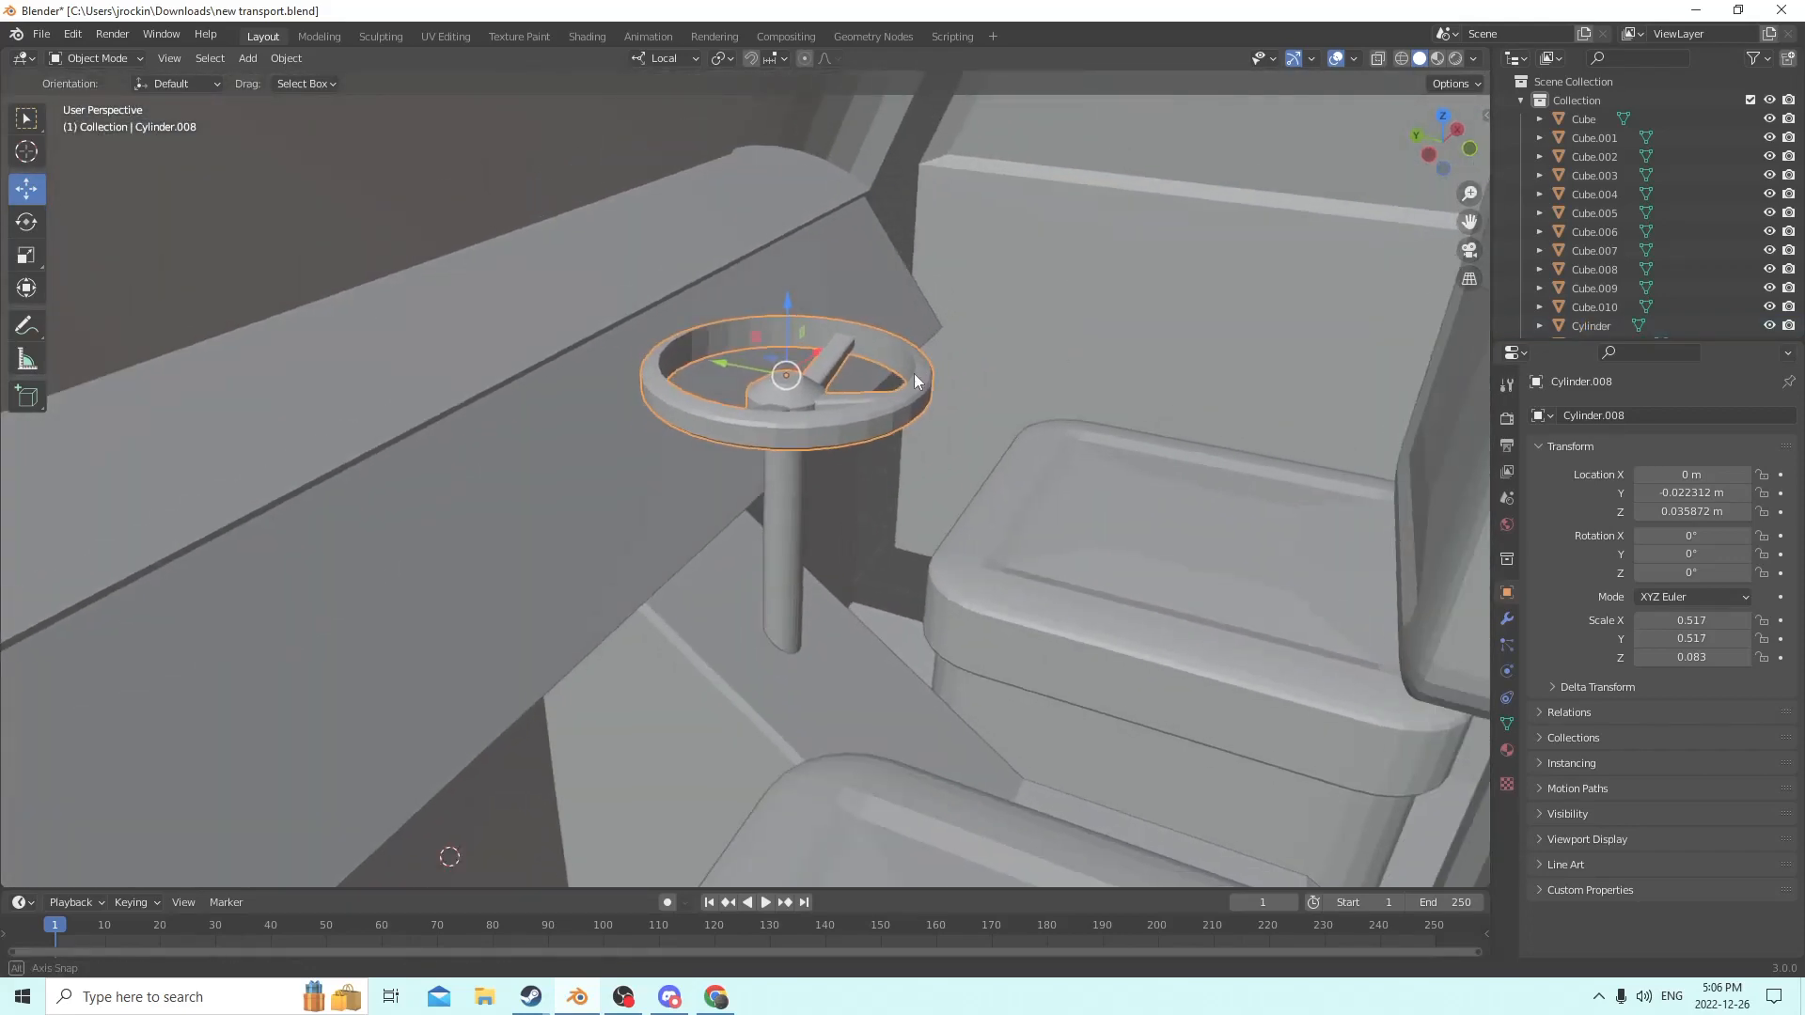
middle_click_drag(913, 374, 892, 378)
left_click(811, 509)
middle_click_drag(787, 500, 759, 515)
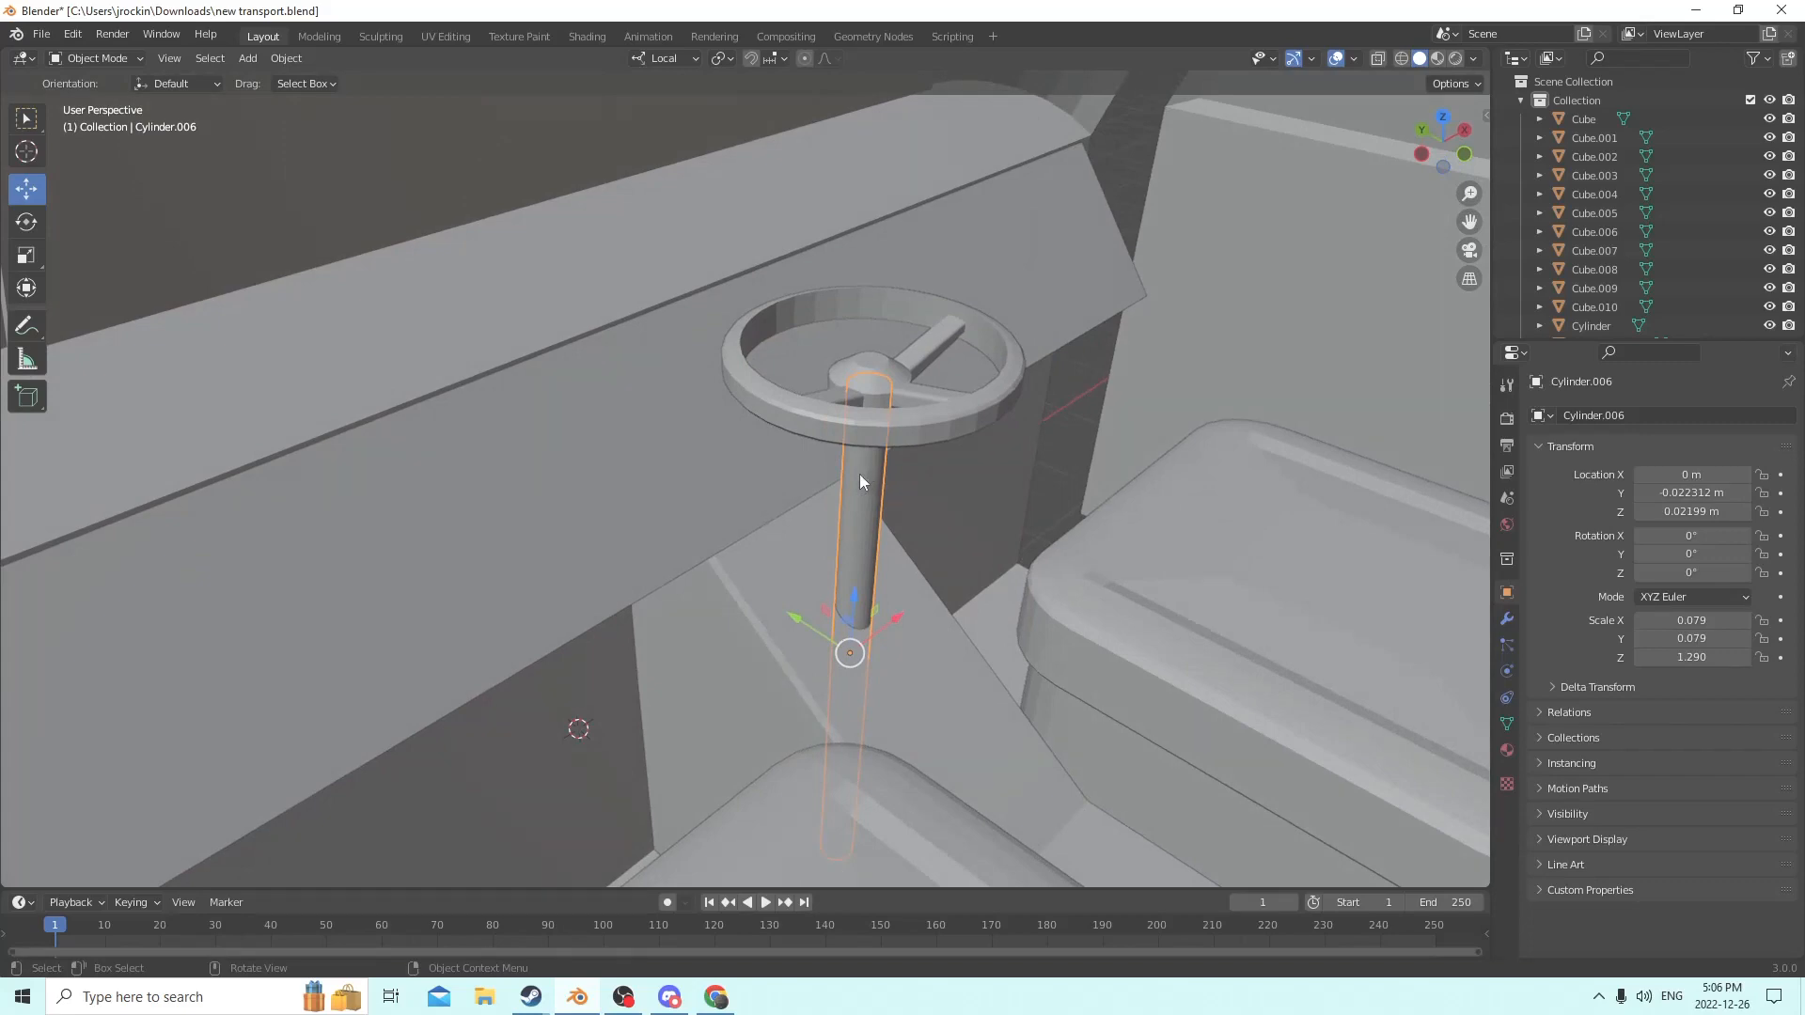
middle_click_drag(859, 474, 830, 496)
scroll(999, 352, "up", 1)
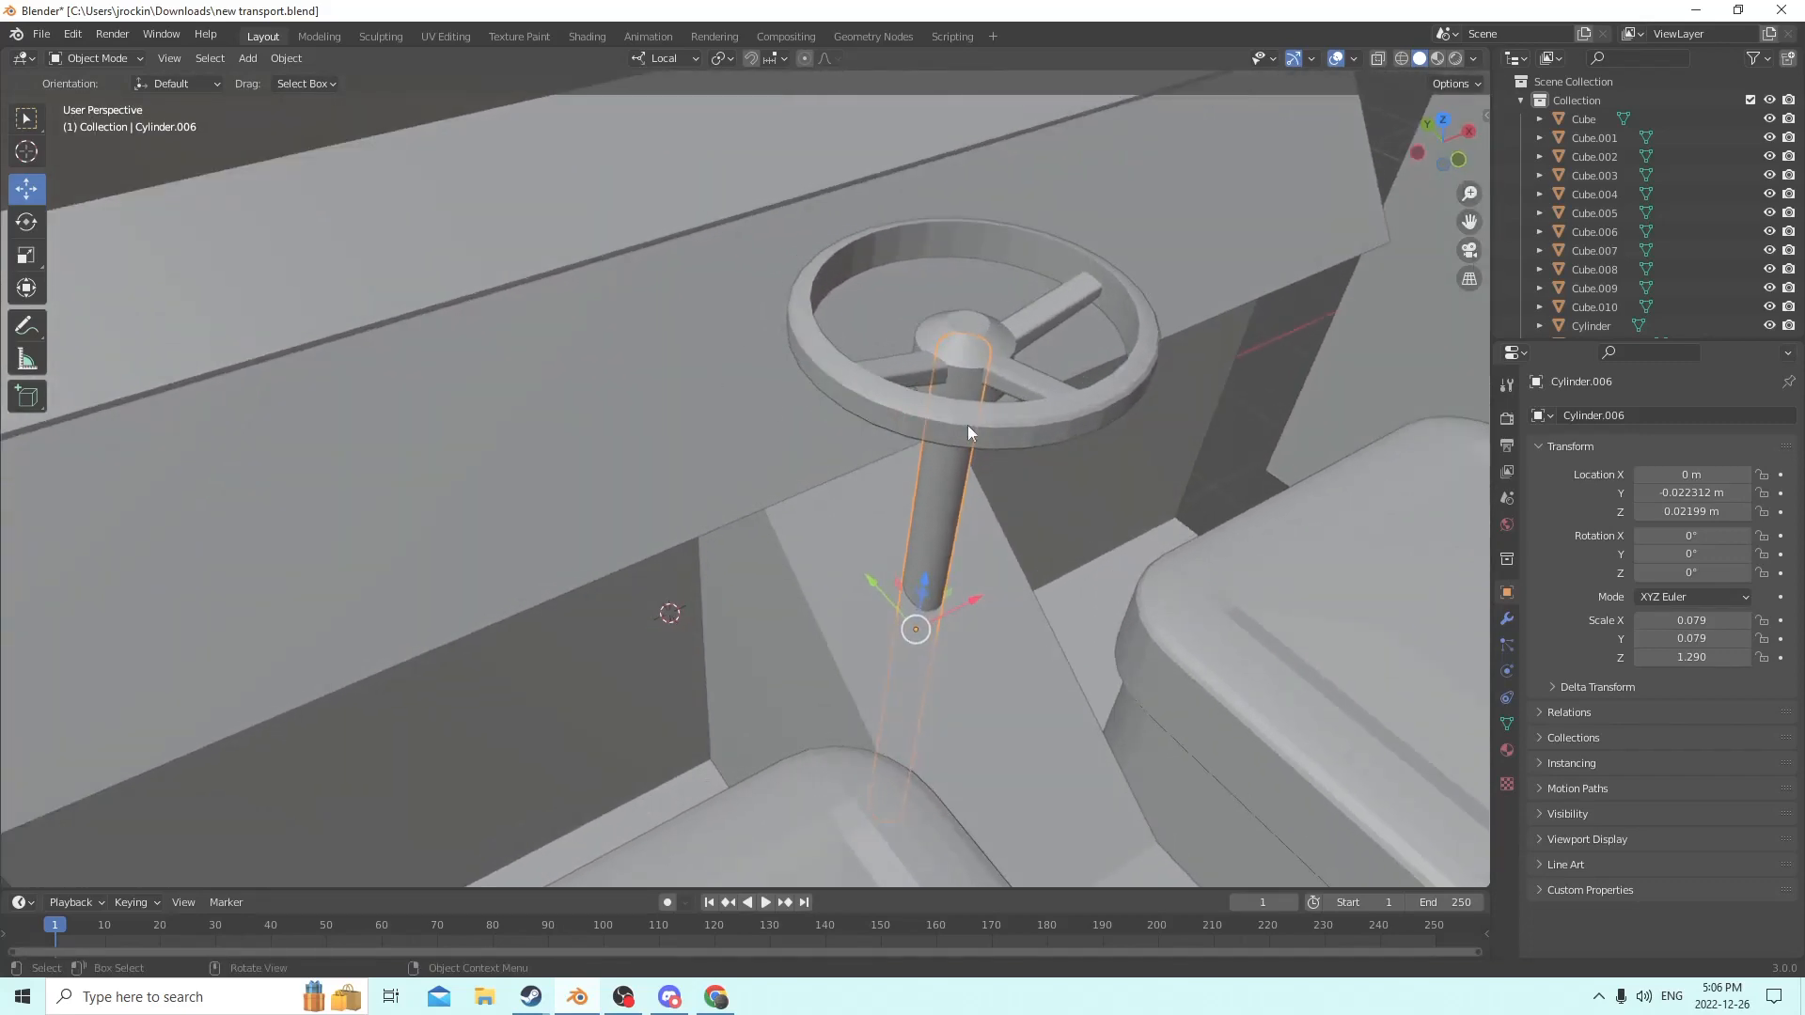
scroll(967, 425, "down", 1)
middle_click_drag(969, 423, 1034, 383)
middle_click_drag(915, 455, 938, 418)
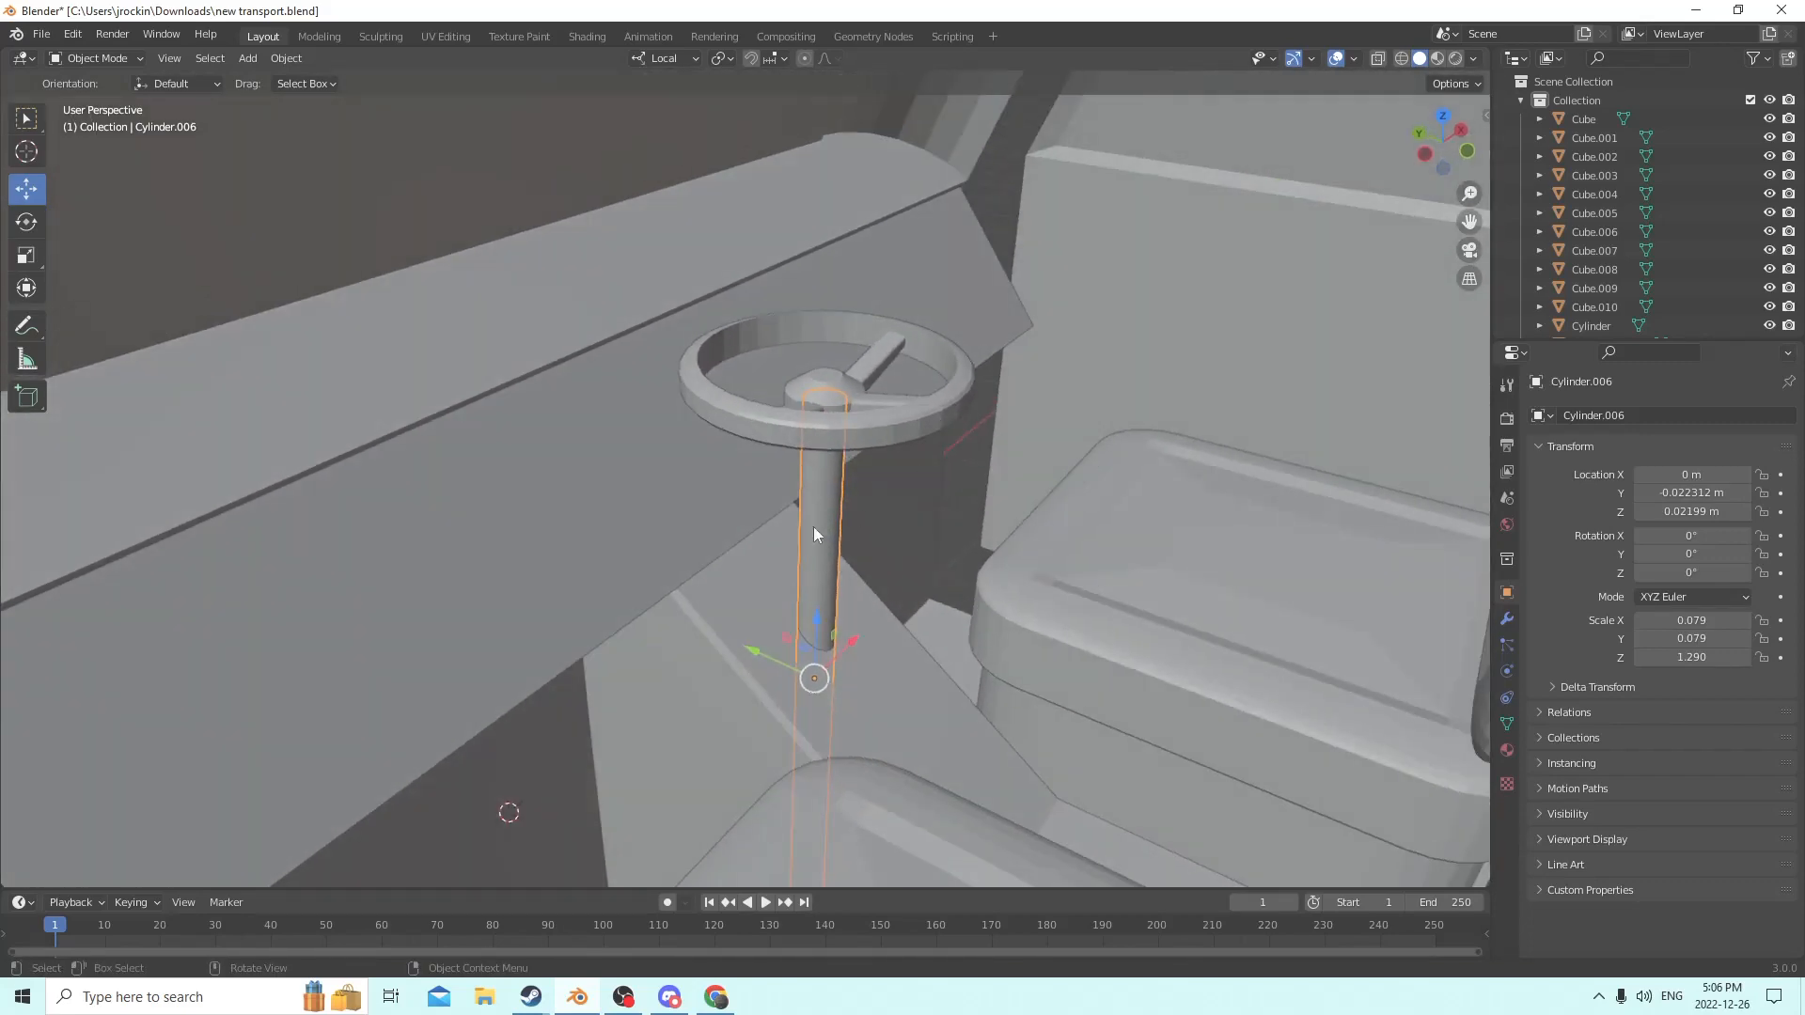
middle_click_drag(814, 529, 940, 464)
left_click(1030, 395)
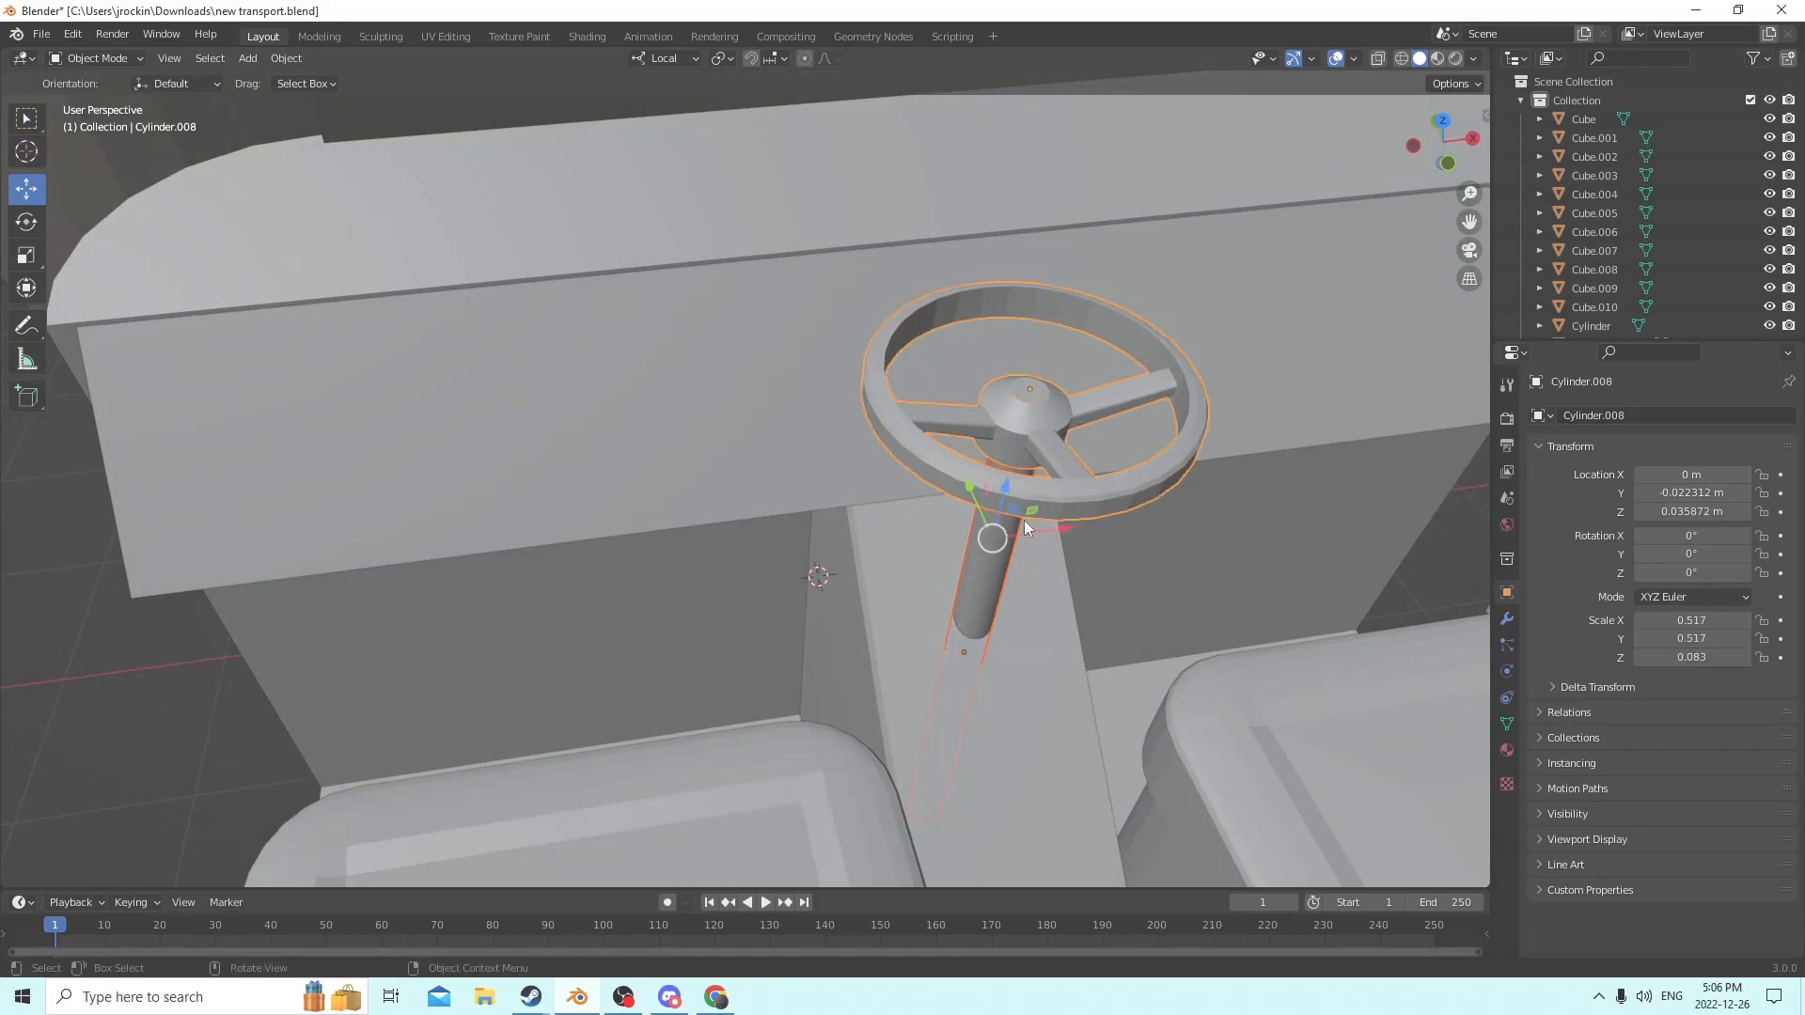
left_click_drag(1056, 522, 442, 465)
Tilt the steering wheel towards the driver's seat with an X rotation of 65°.
middle_click_drag(442, 465, 658, 380)
scroll(884, 582, "down", 5)
middle_click_drag(884, 583, 791, 552)
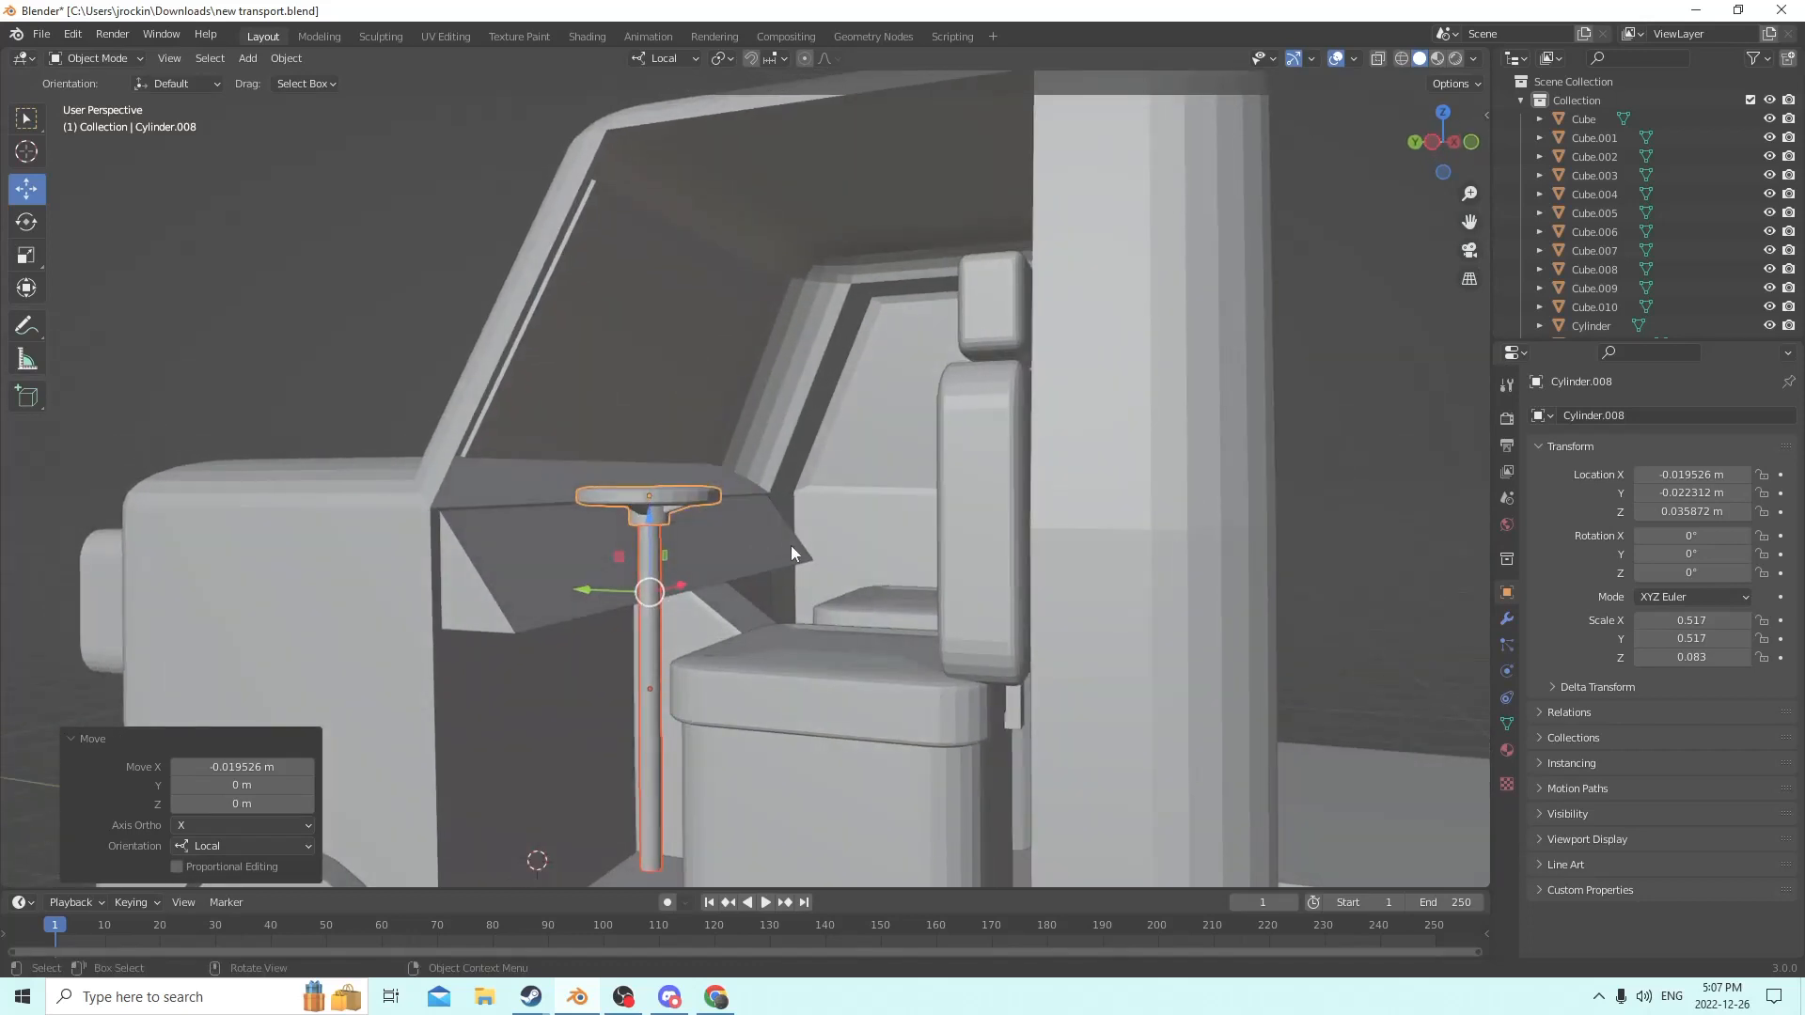
middle_click_drag(639, 566, 624, 578)
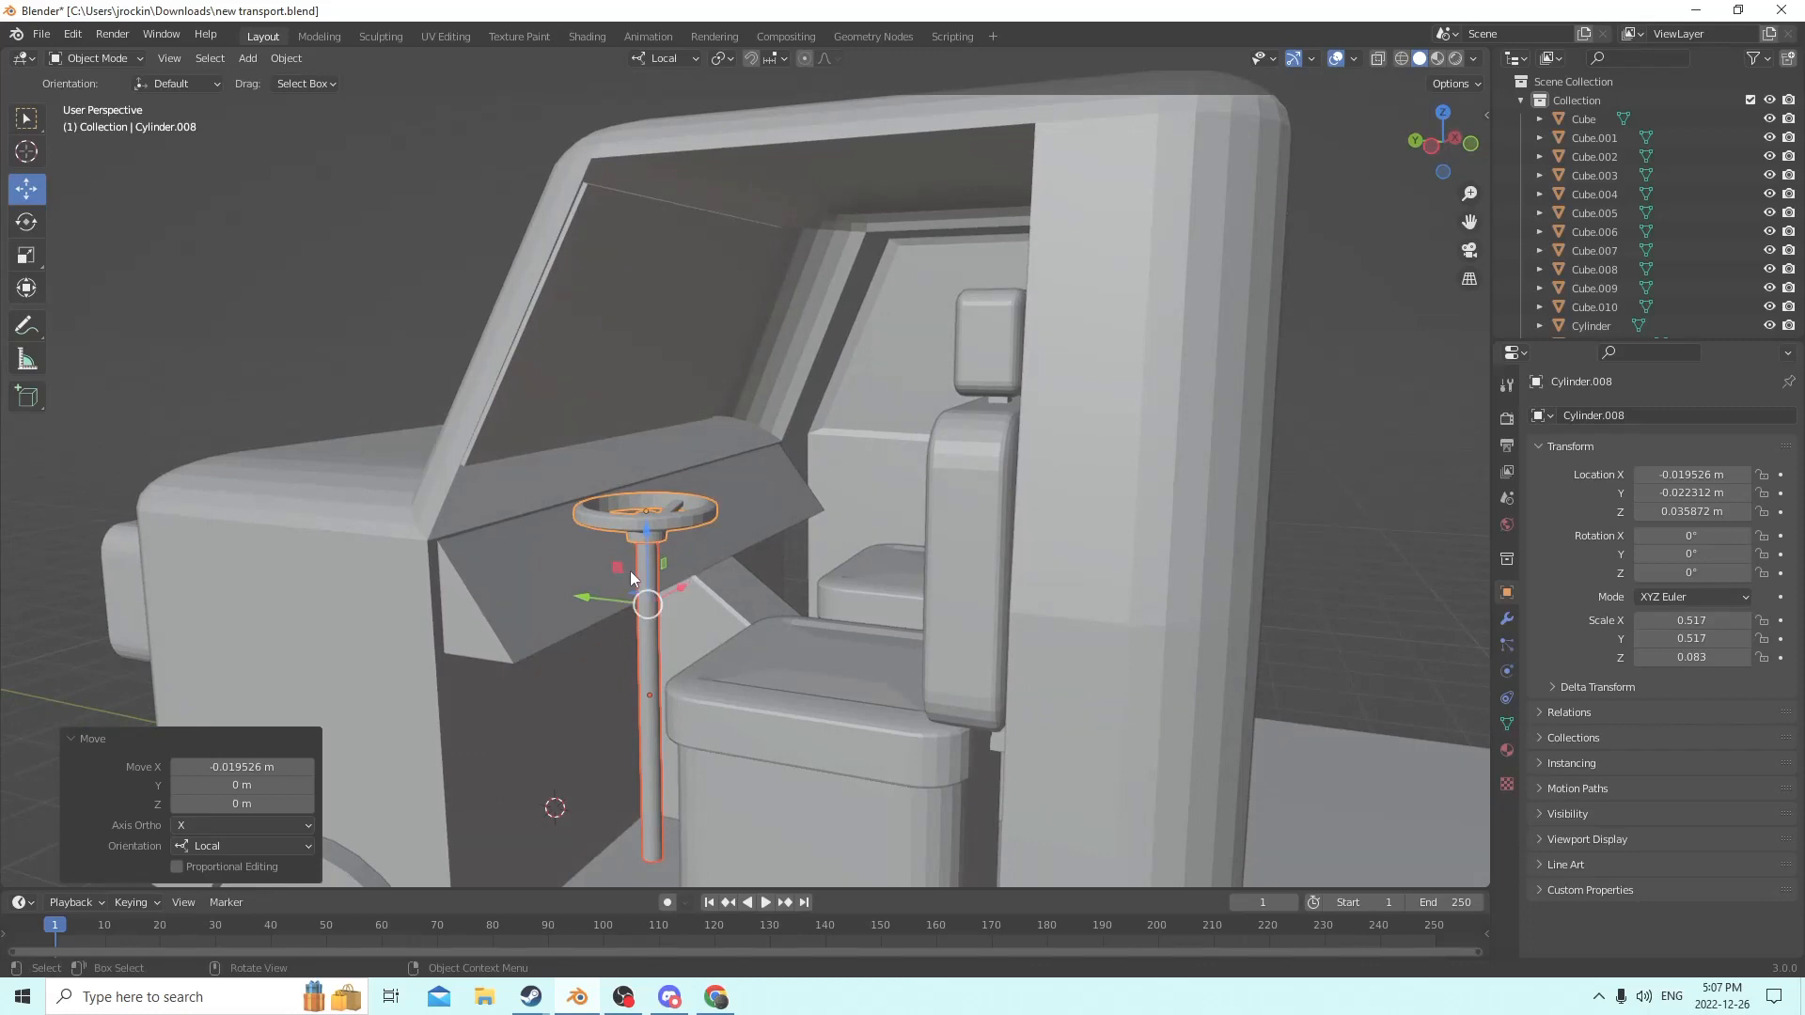
middle_click_drag(739, 582, 630, 550)
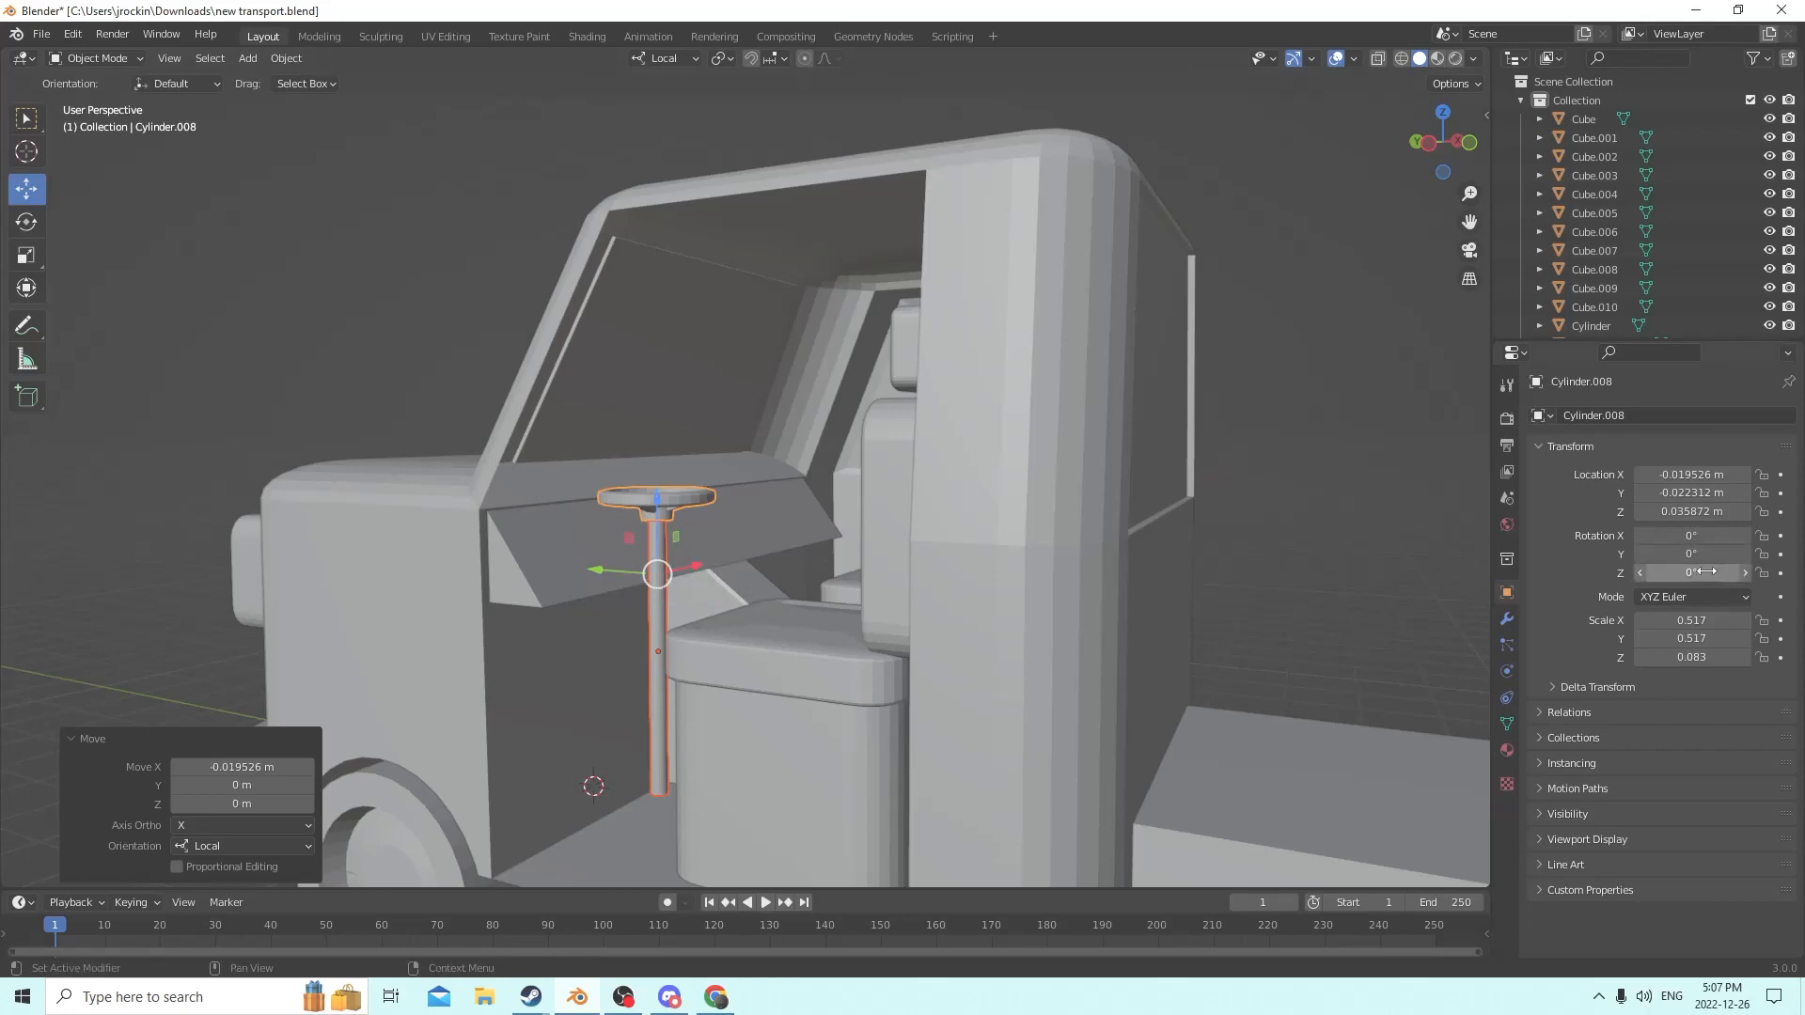
left_click(1691, 535)
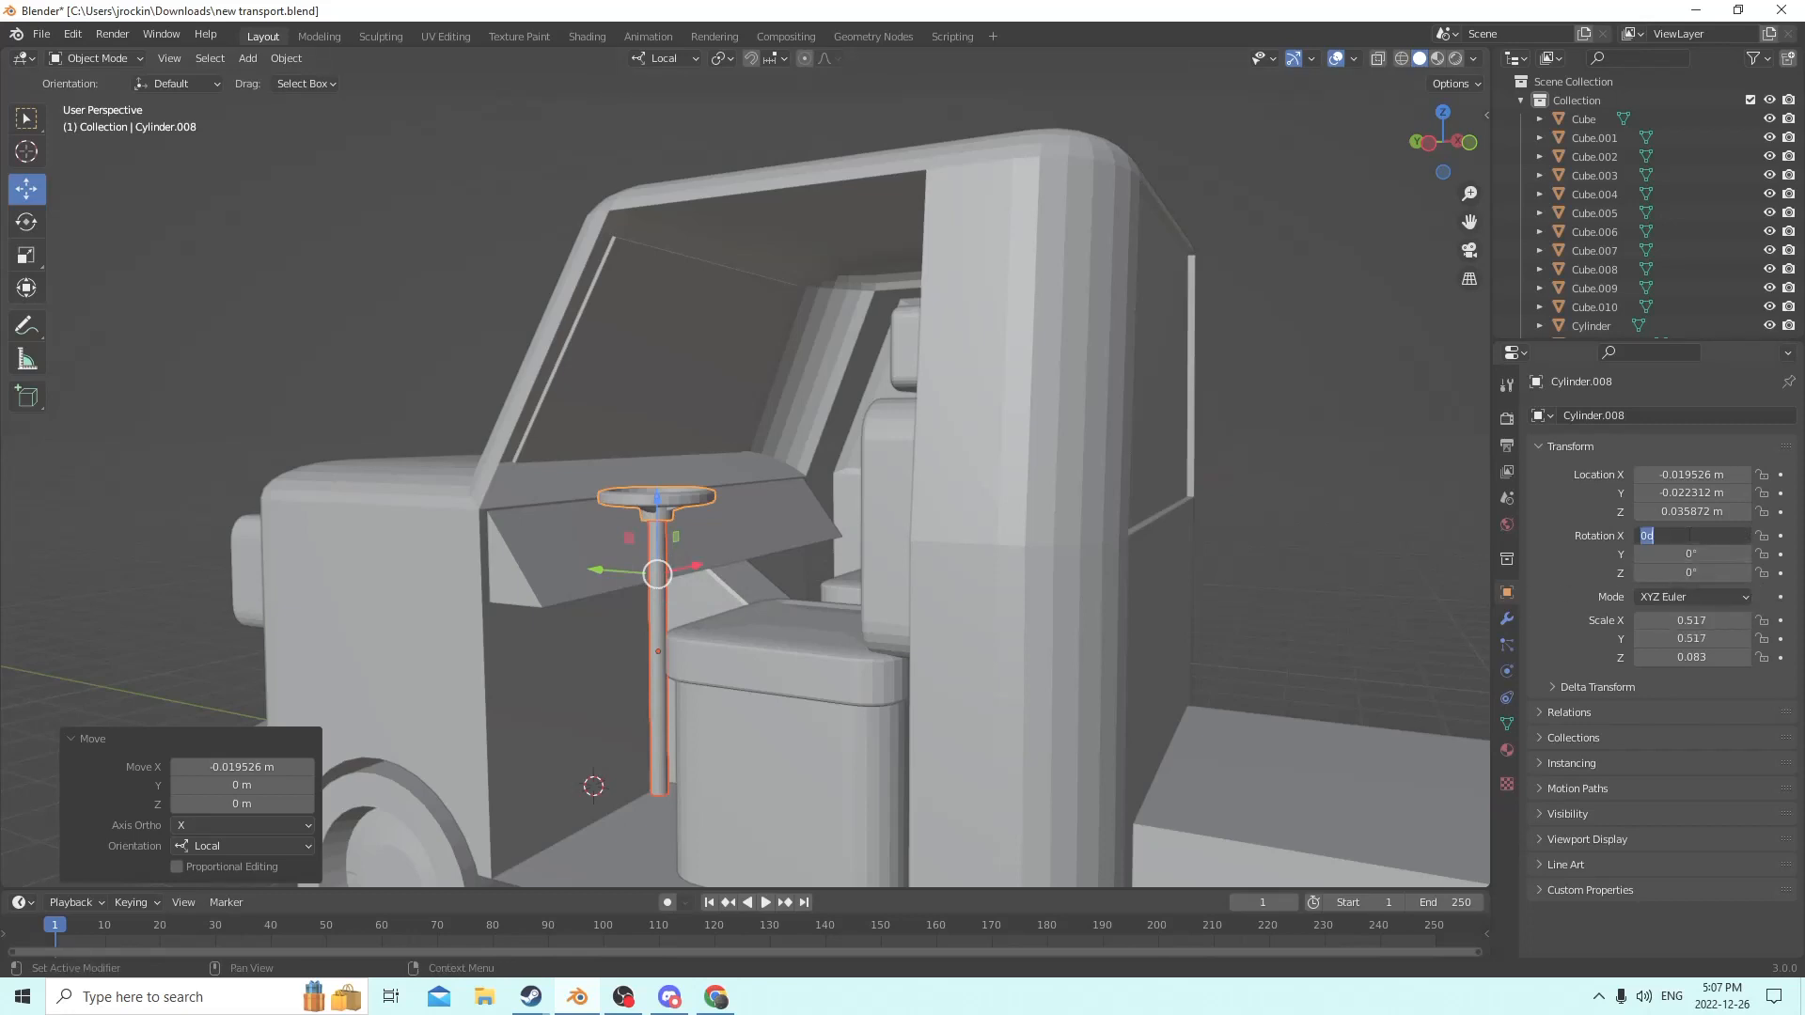
key("Return")
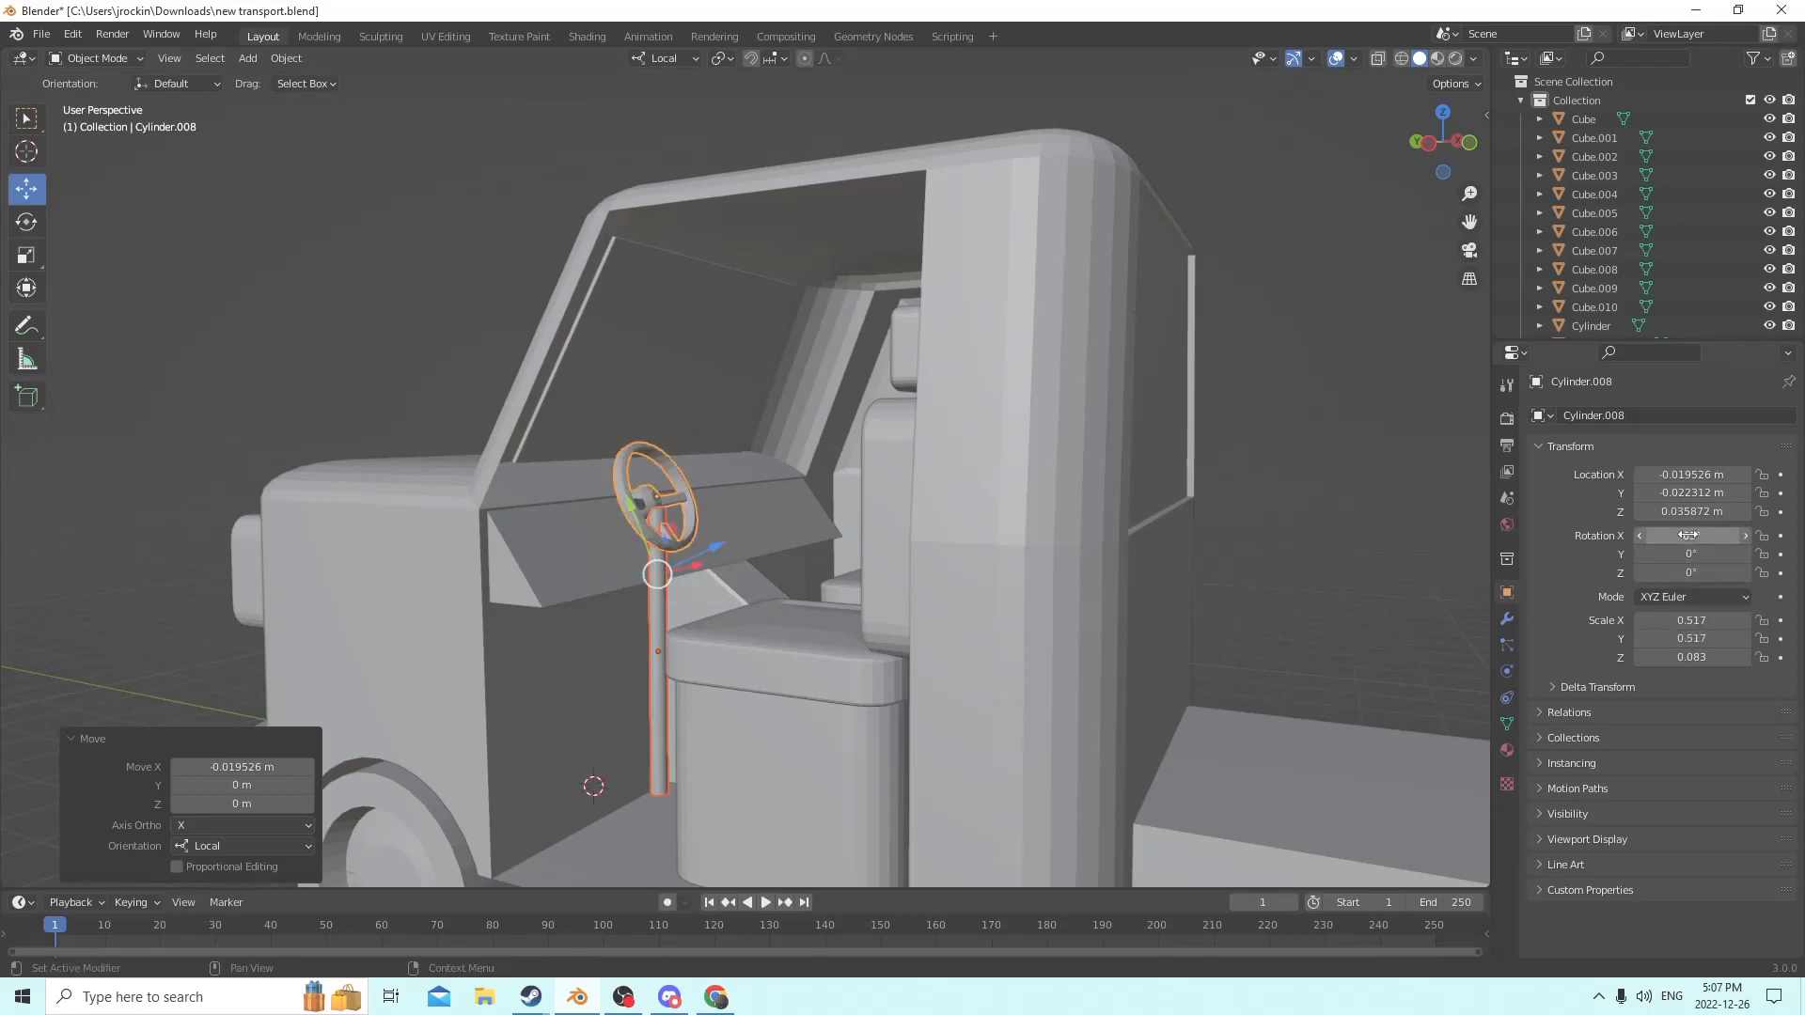
Set the steering column's X rotation to 65° to match the steering wheel's tilt.
middle_click_drag(698, 451, 725, 474)
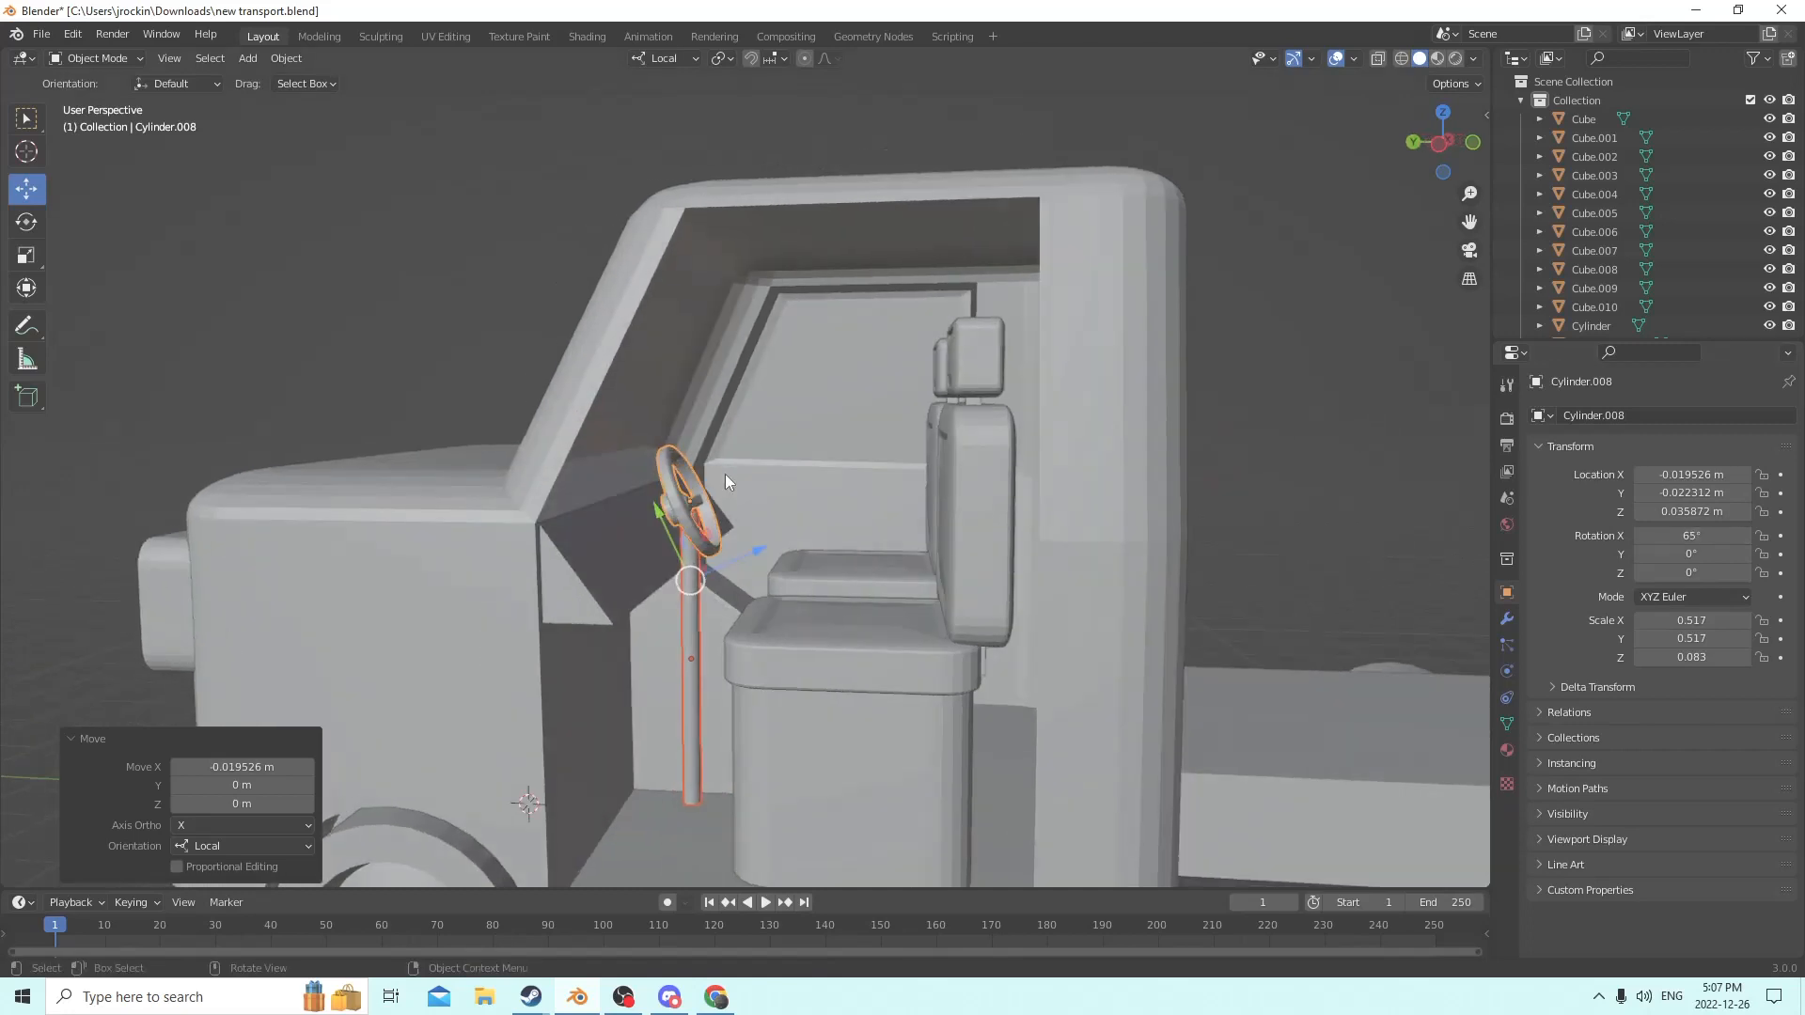
left_click(689, 642)
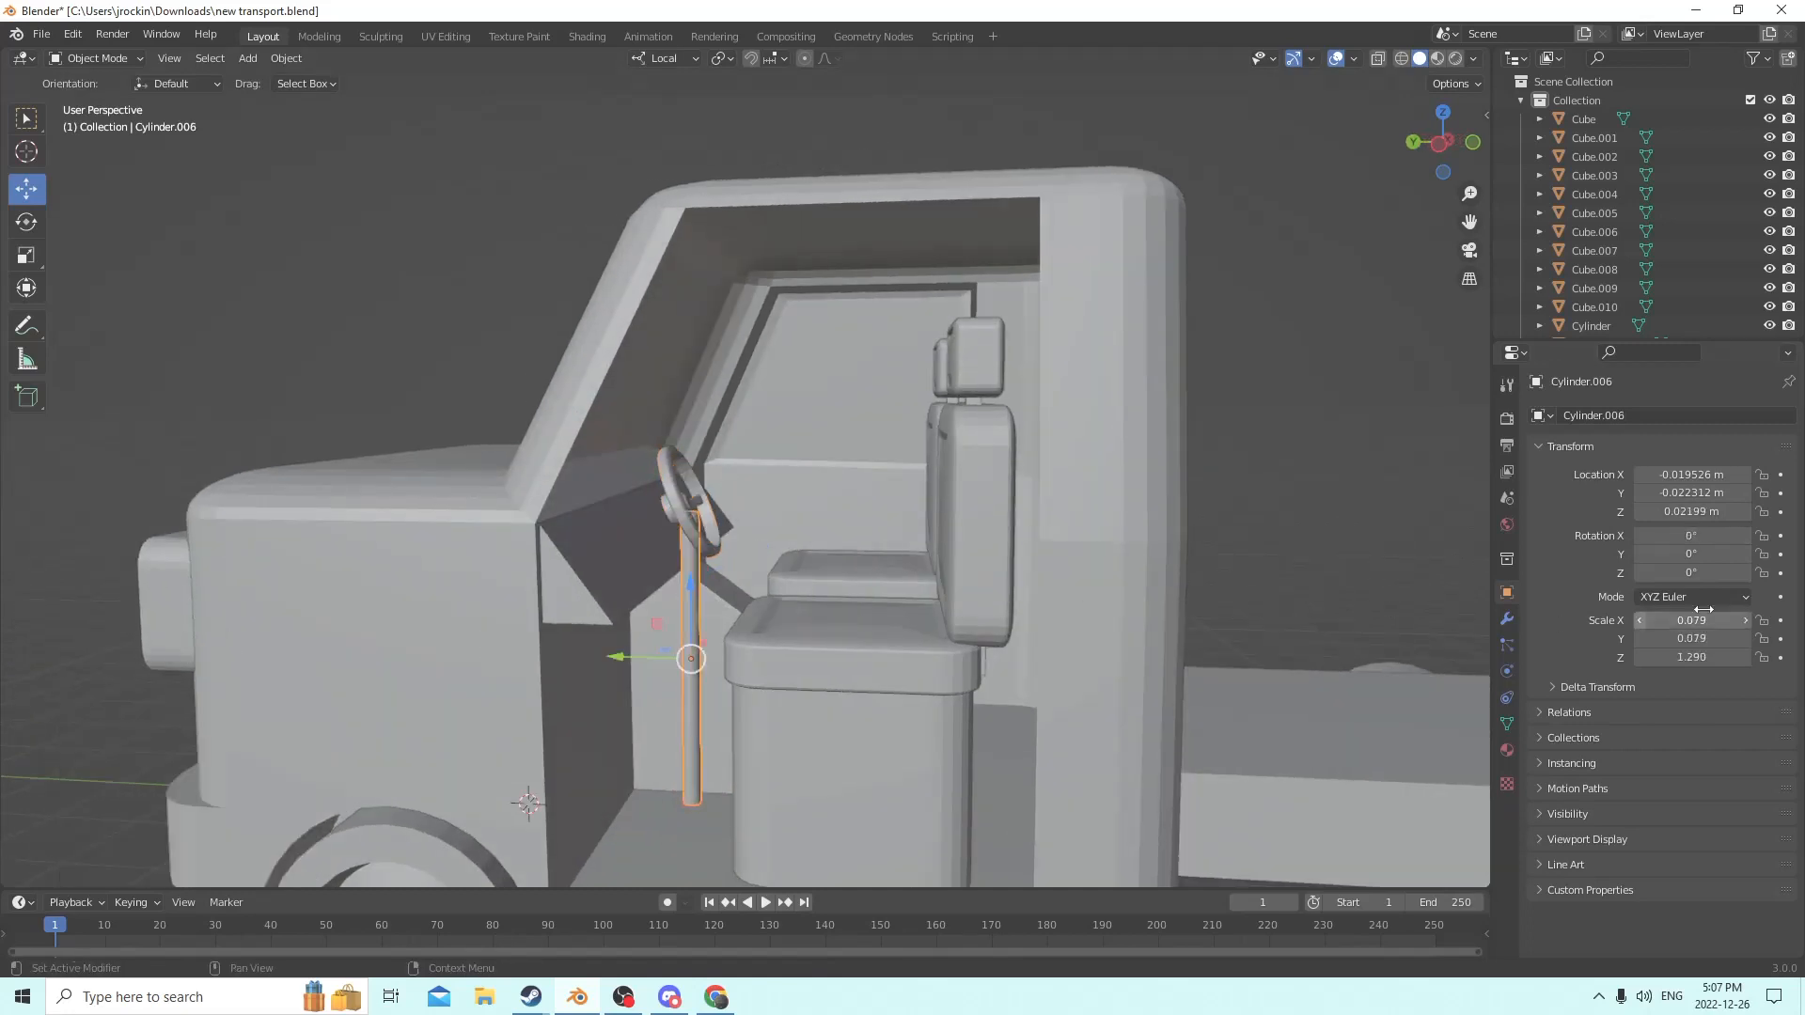
left_click(1713, 542)
type("65")
key("Return")
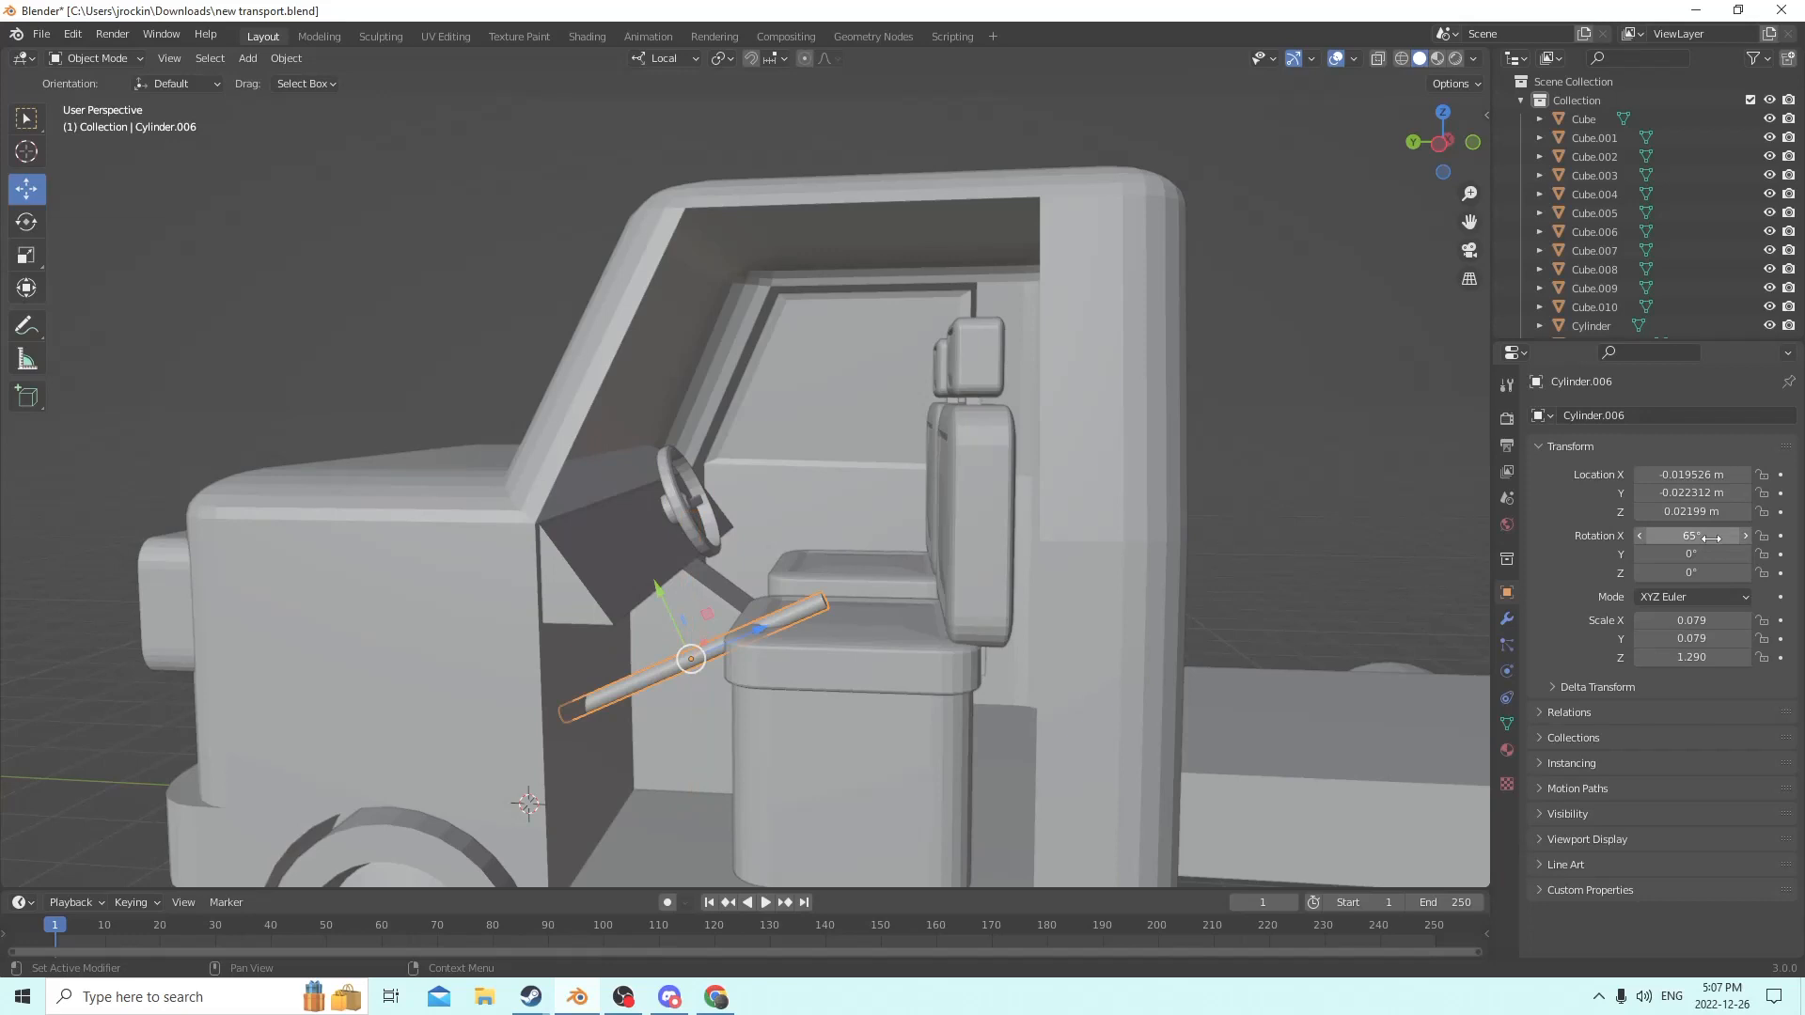
Move the steering column about 0.005516 m along local Y and -0.008121 m along local Z, down into the dashboard area.
middle_click_drag(882, 442, 911, 454)
key("g")
key("y")
key("y")
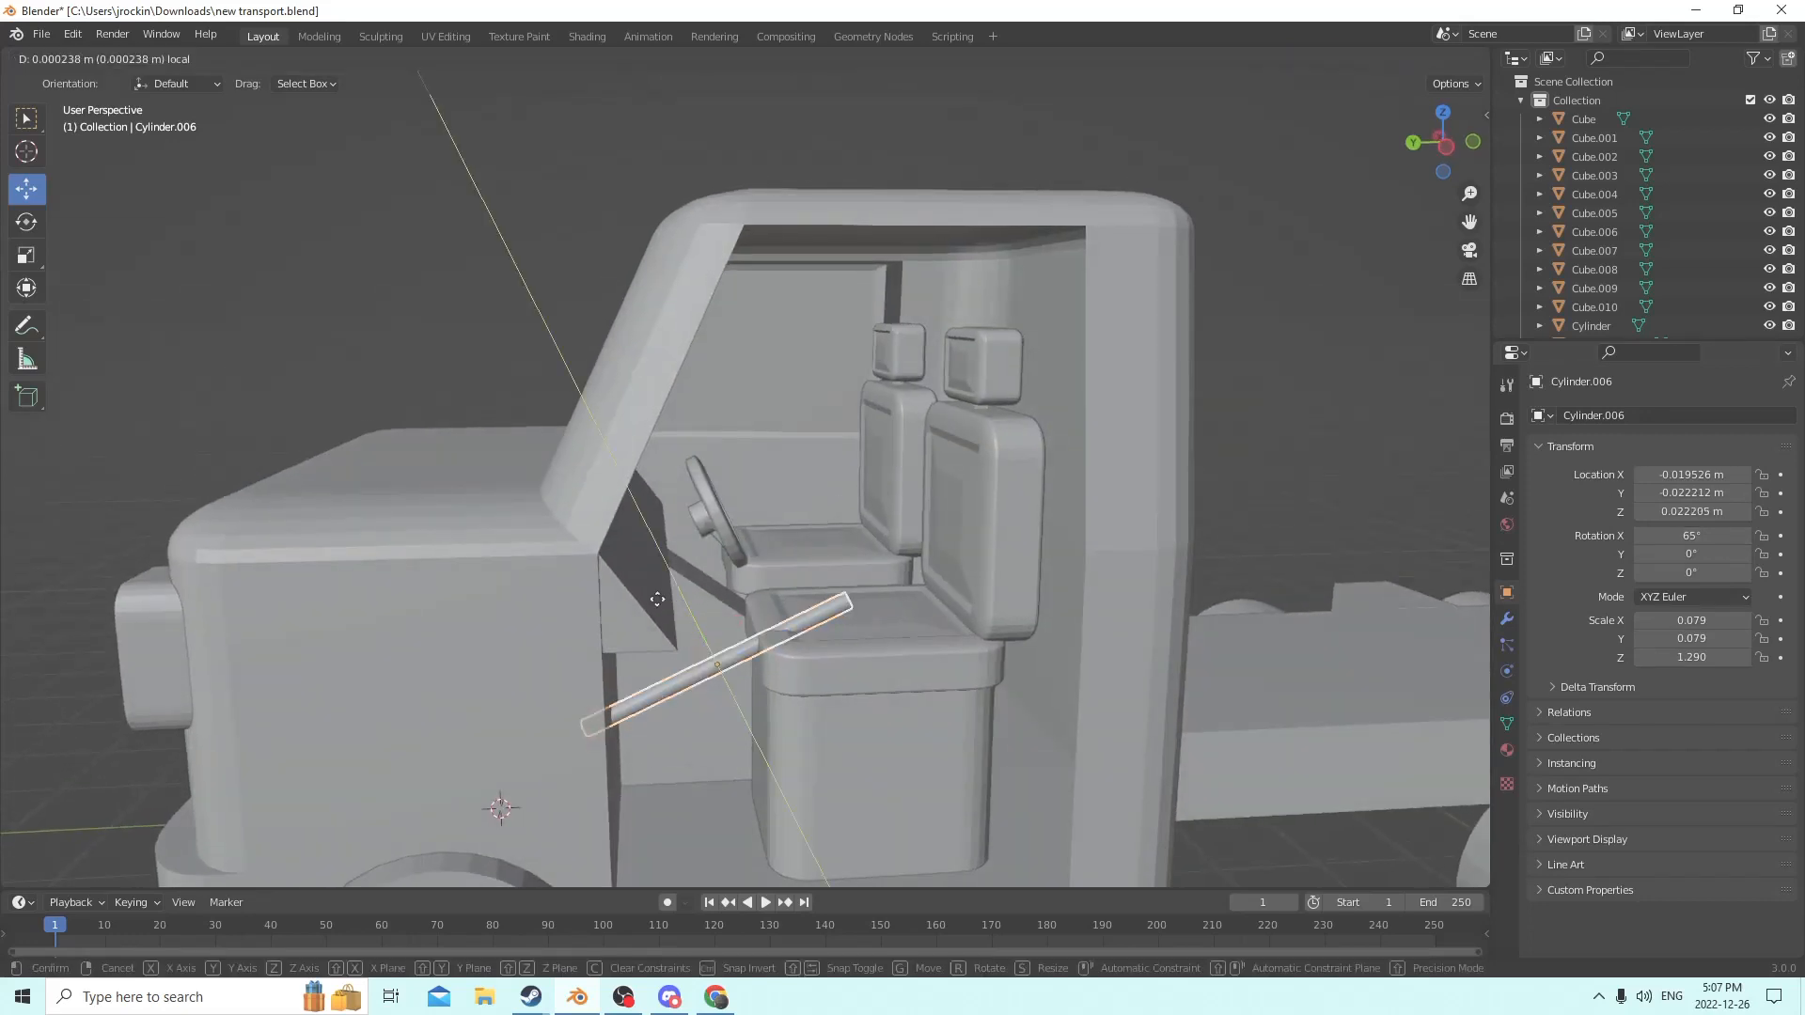
left_click(606, 581)
scroll(578, 549, "up", 3)
key("g")
key("y")
key("y")
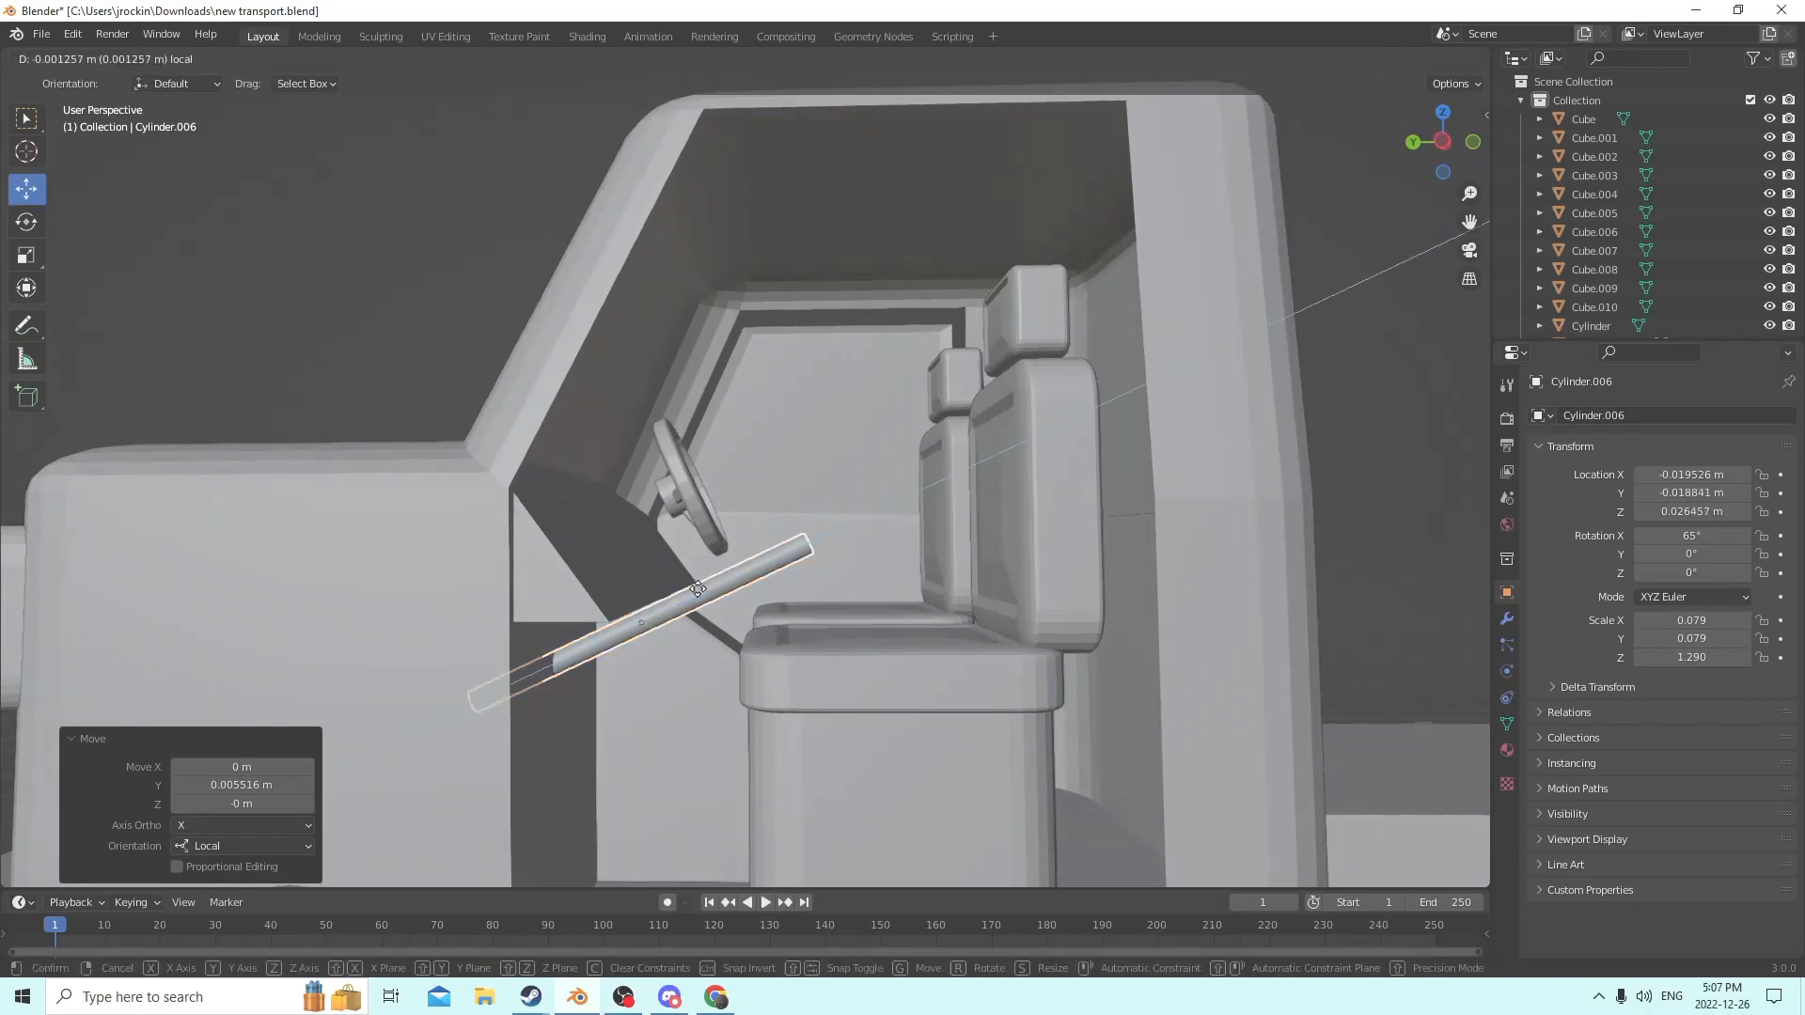
left_click(603, 619)
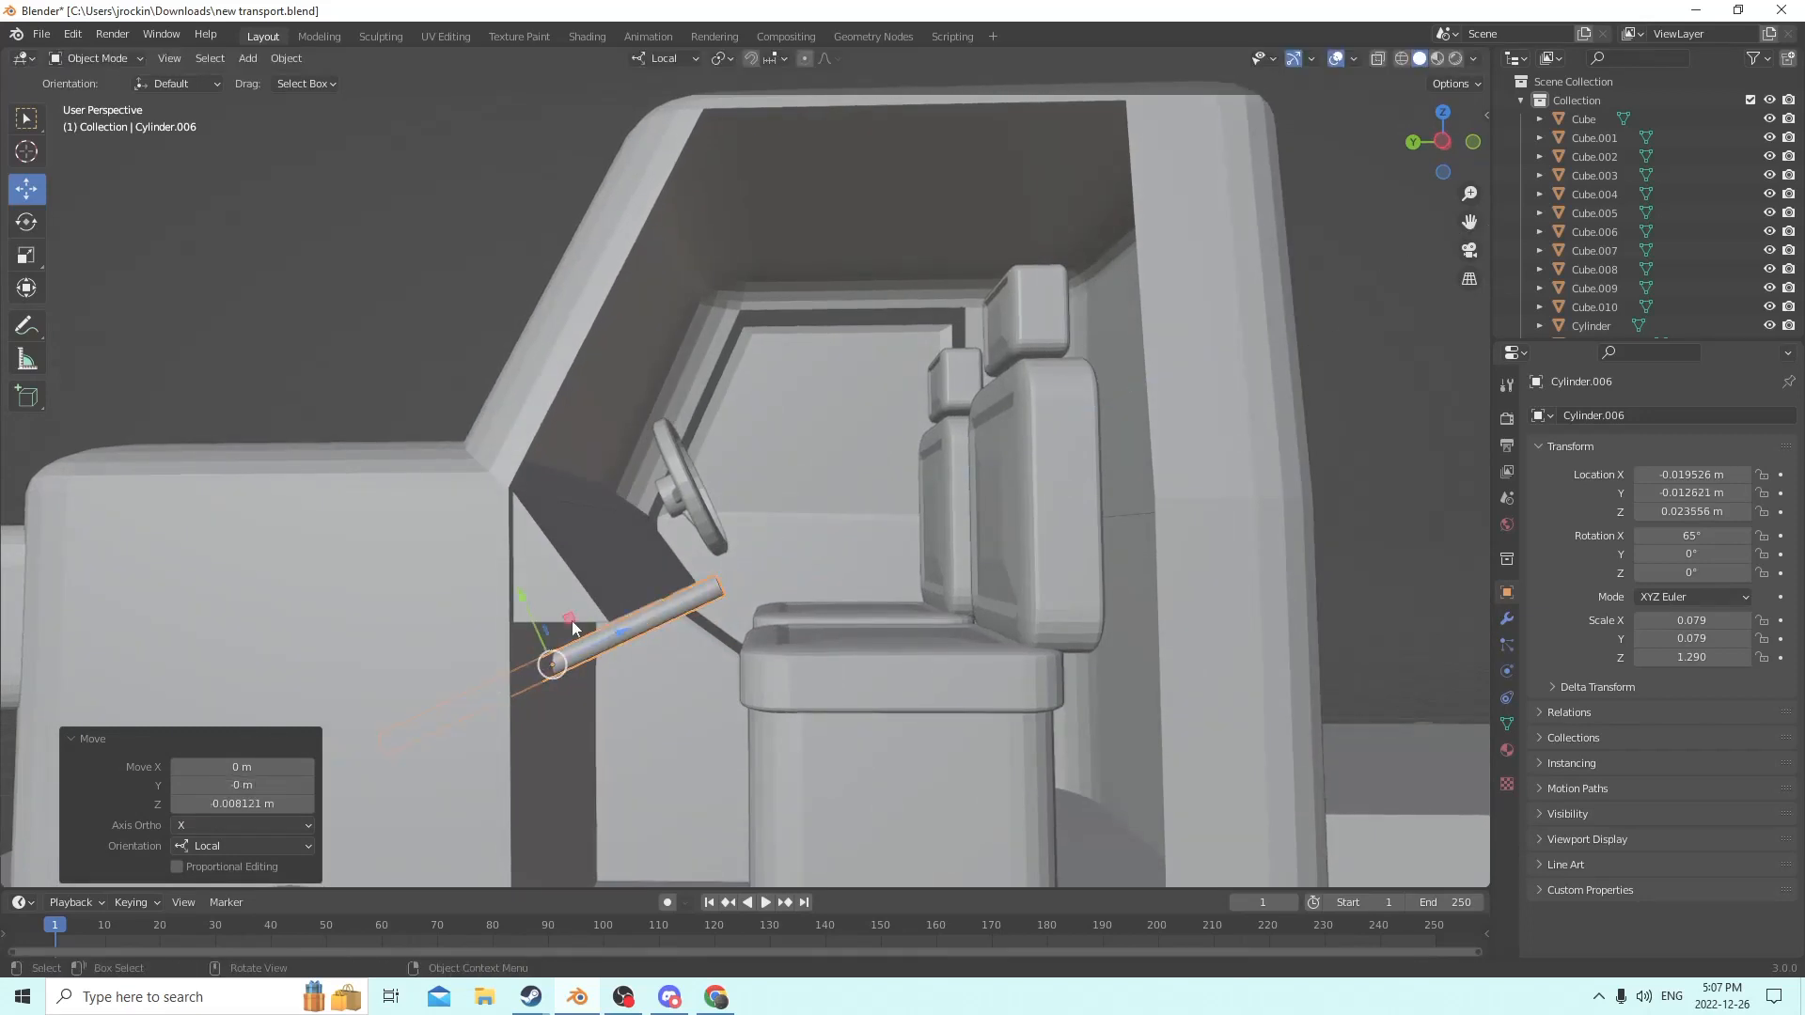
middle_click_drag(603, 620, 590, 585)
left_click(526, 581)
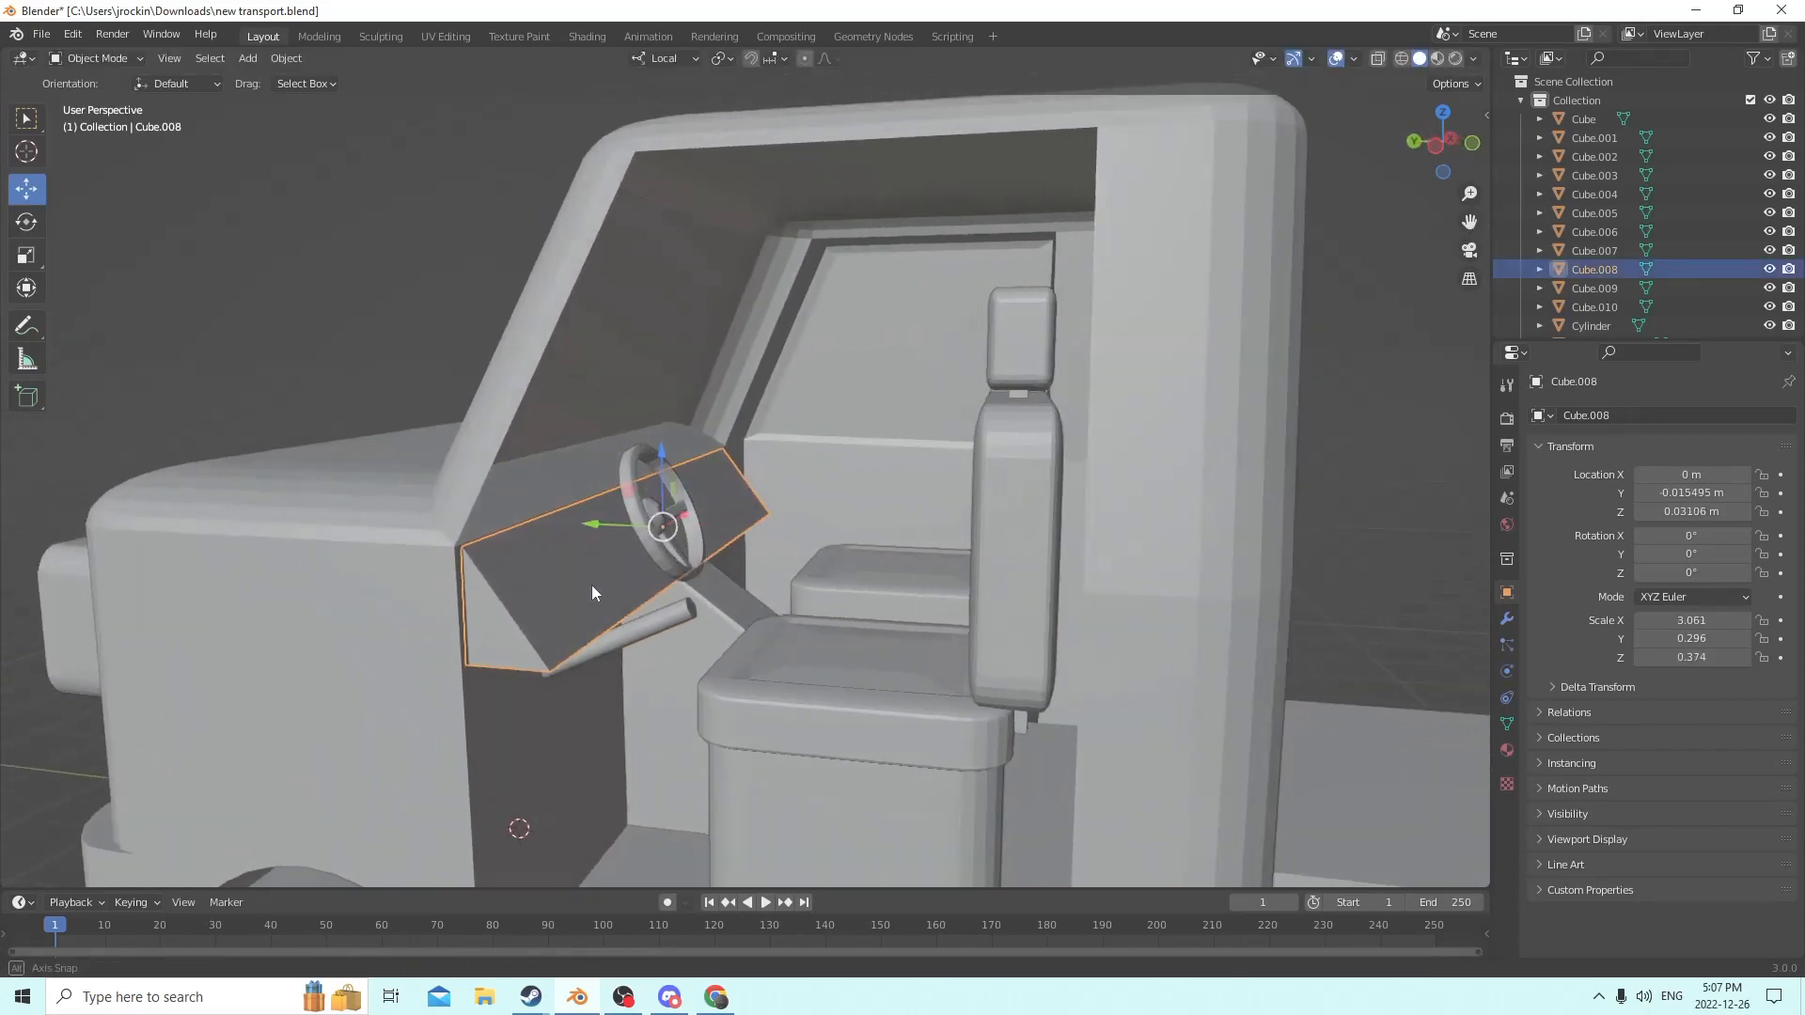
left_click(25, 253)
middle_click_drag(376, 301, 634, 430)
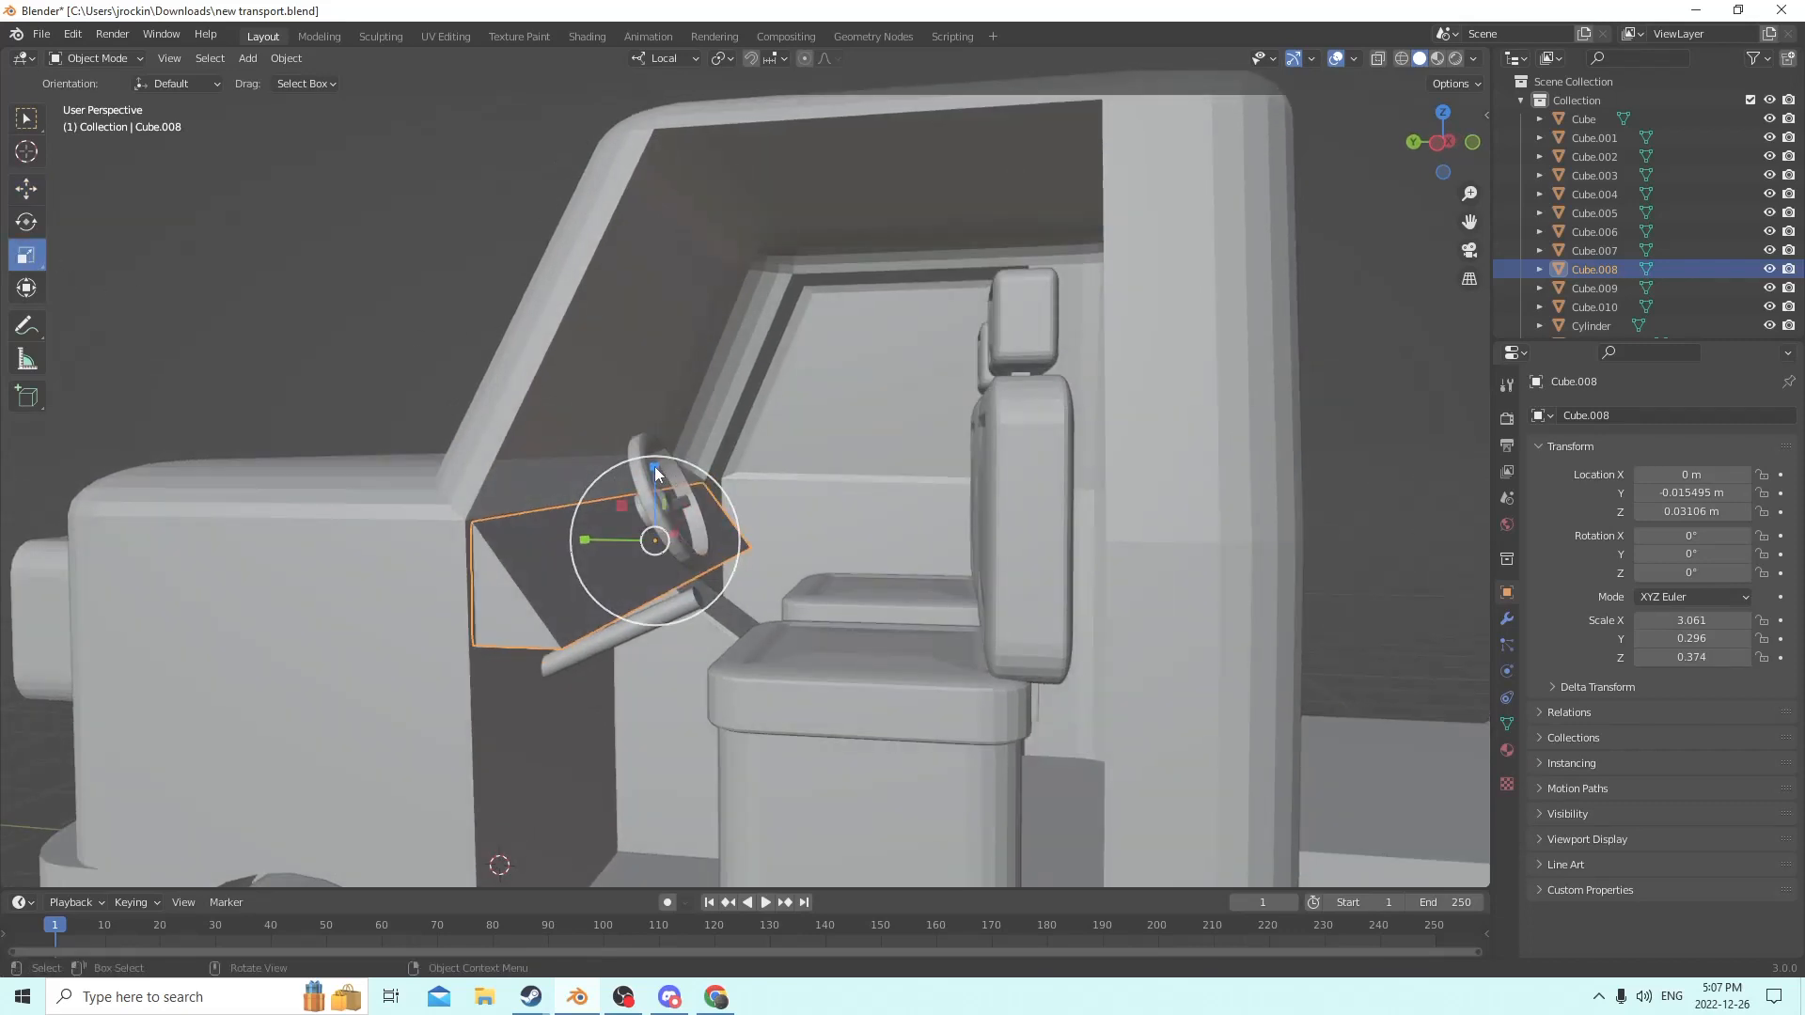
middle_click_drag(624, 498, 630, 594)
Raise the steering column by about 0.0027 m overall along its local Y axis, towards the dashboard's lower edge.
left_click(659, 613)
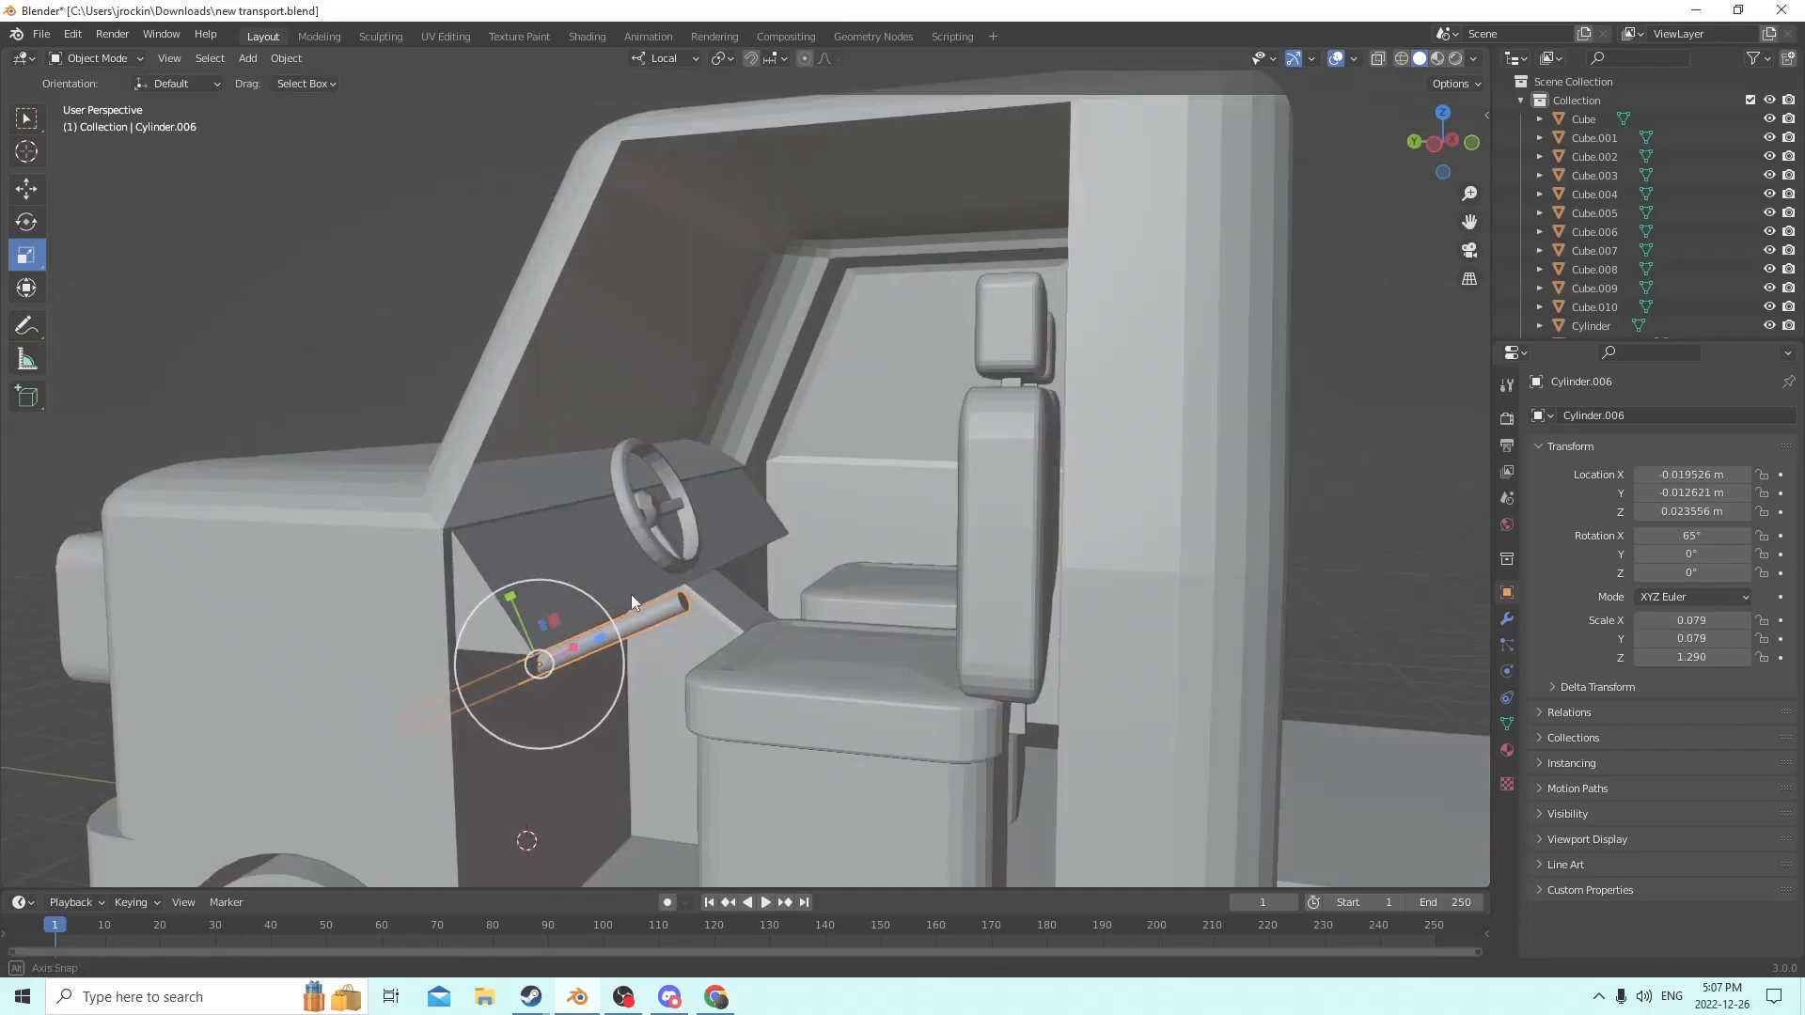
left_click(25, 186)
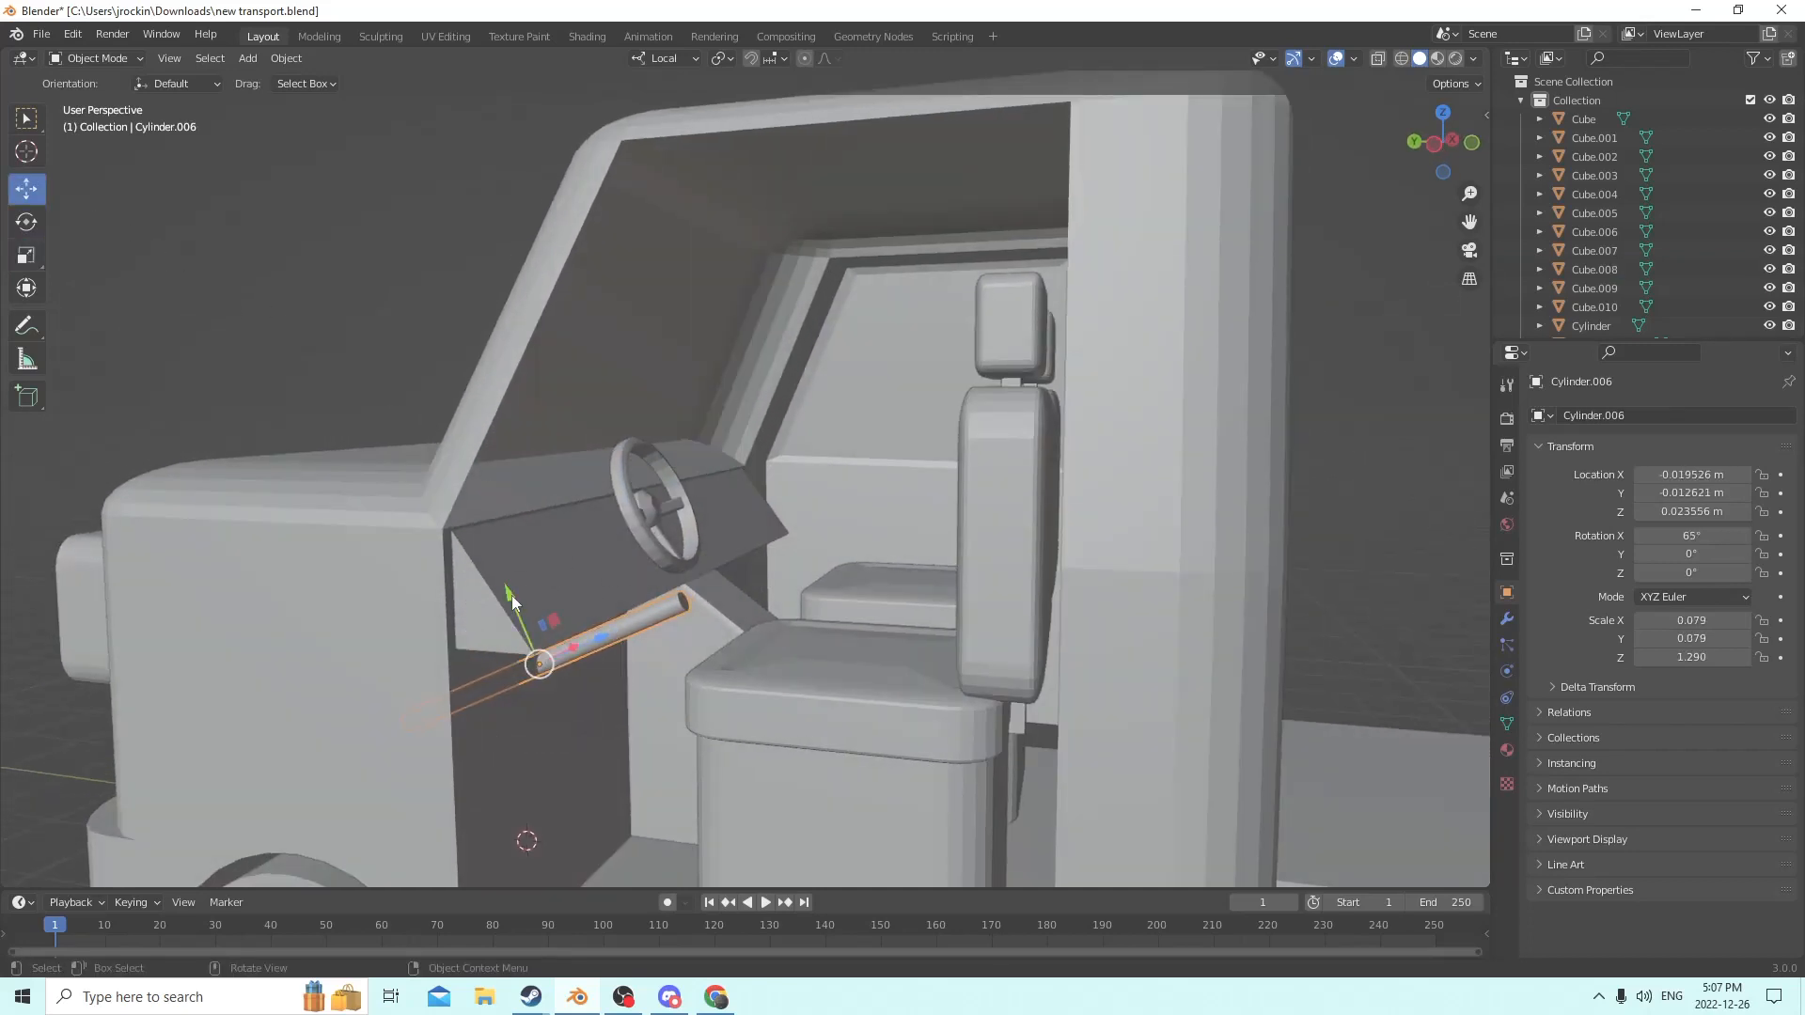
left_click_drag(511, 599, 520, 577)
middle_click_drag(520, 577, 489, 554)
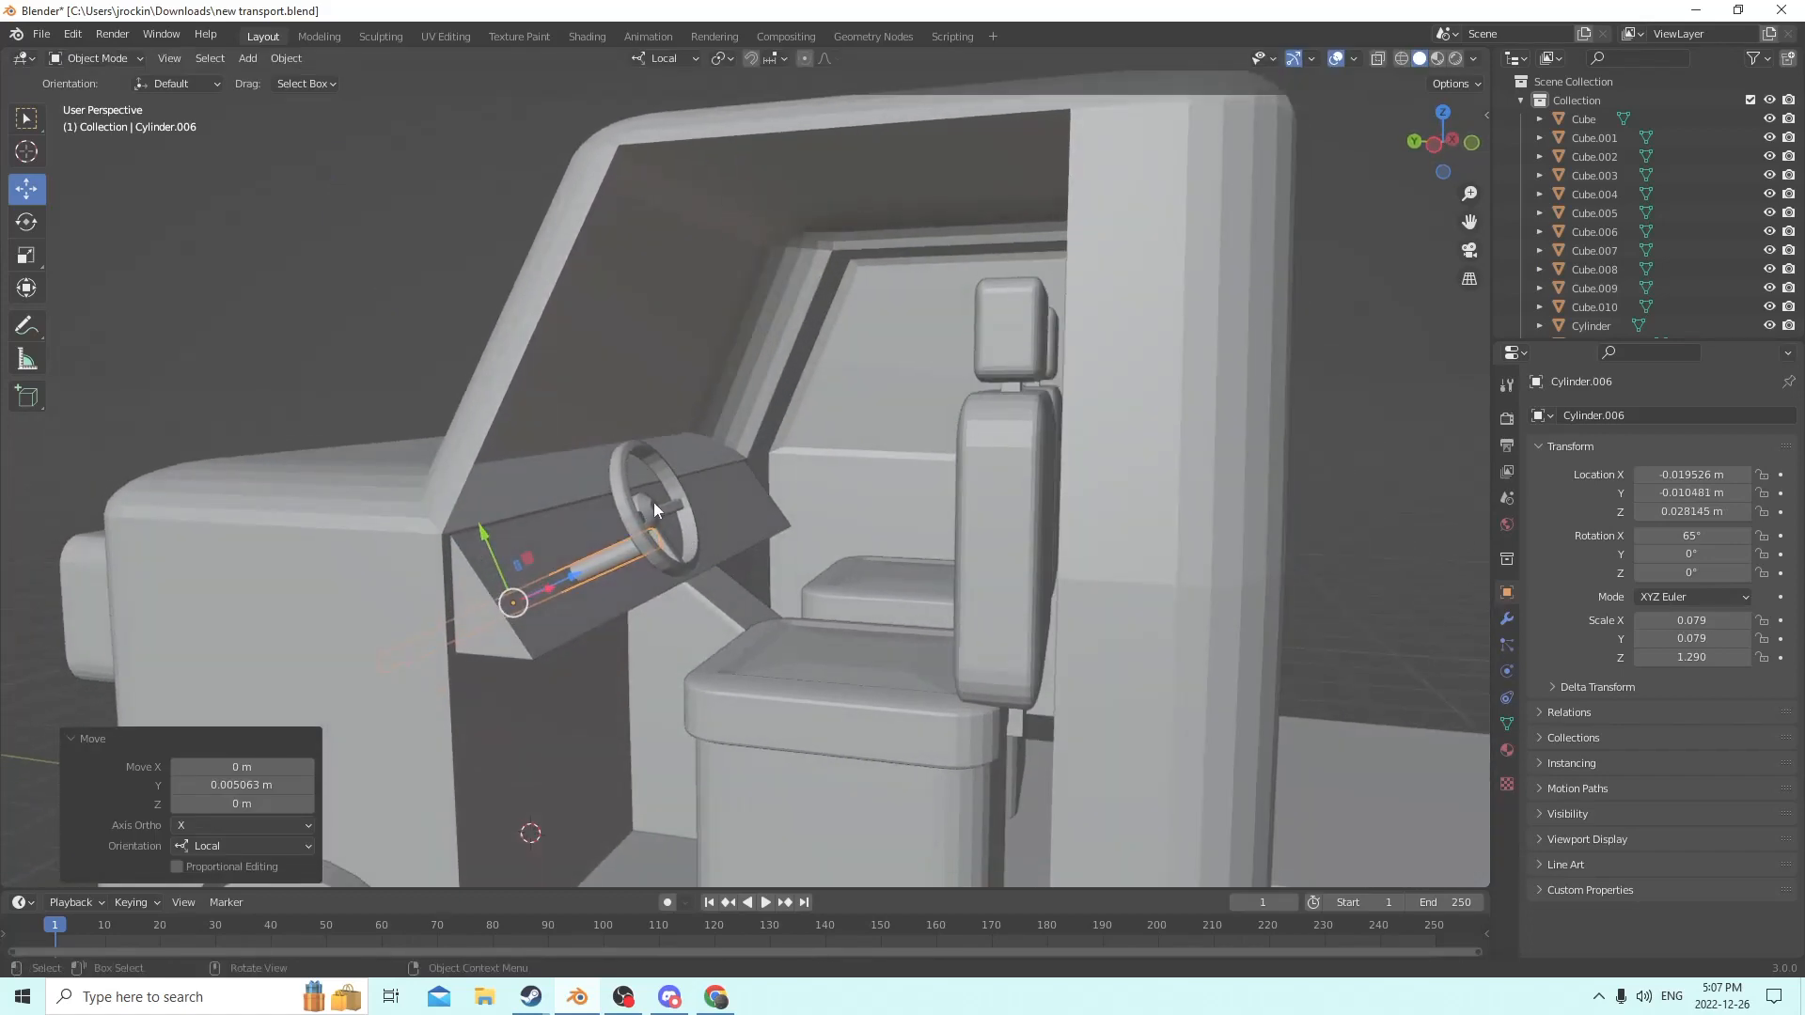
middle_click_drag(656, 509, 499, 547)
left_click_drag(499, 547, 519, 550)
mouse_move(523, 536)
middle_mouse_down()
mouse_move(536, 476)
mouse_move(506, 509)
mouse_move(551, 512)
mouse_move(528, 519)
middle_mouse_up()
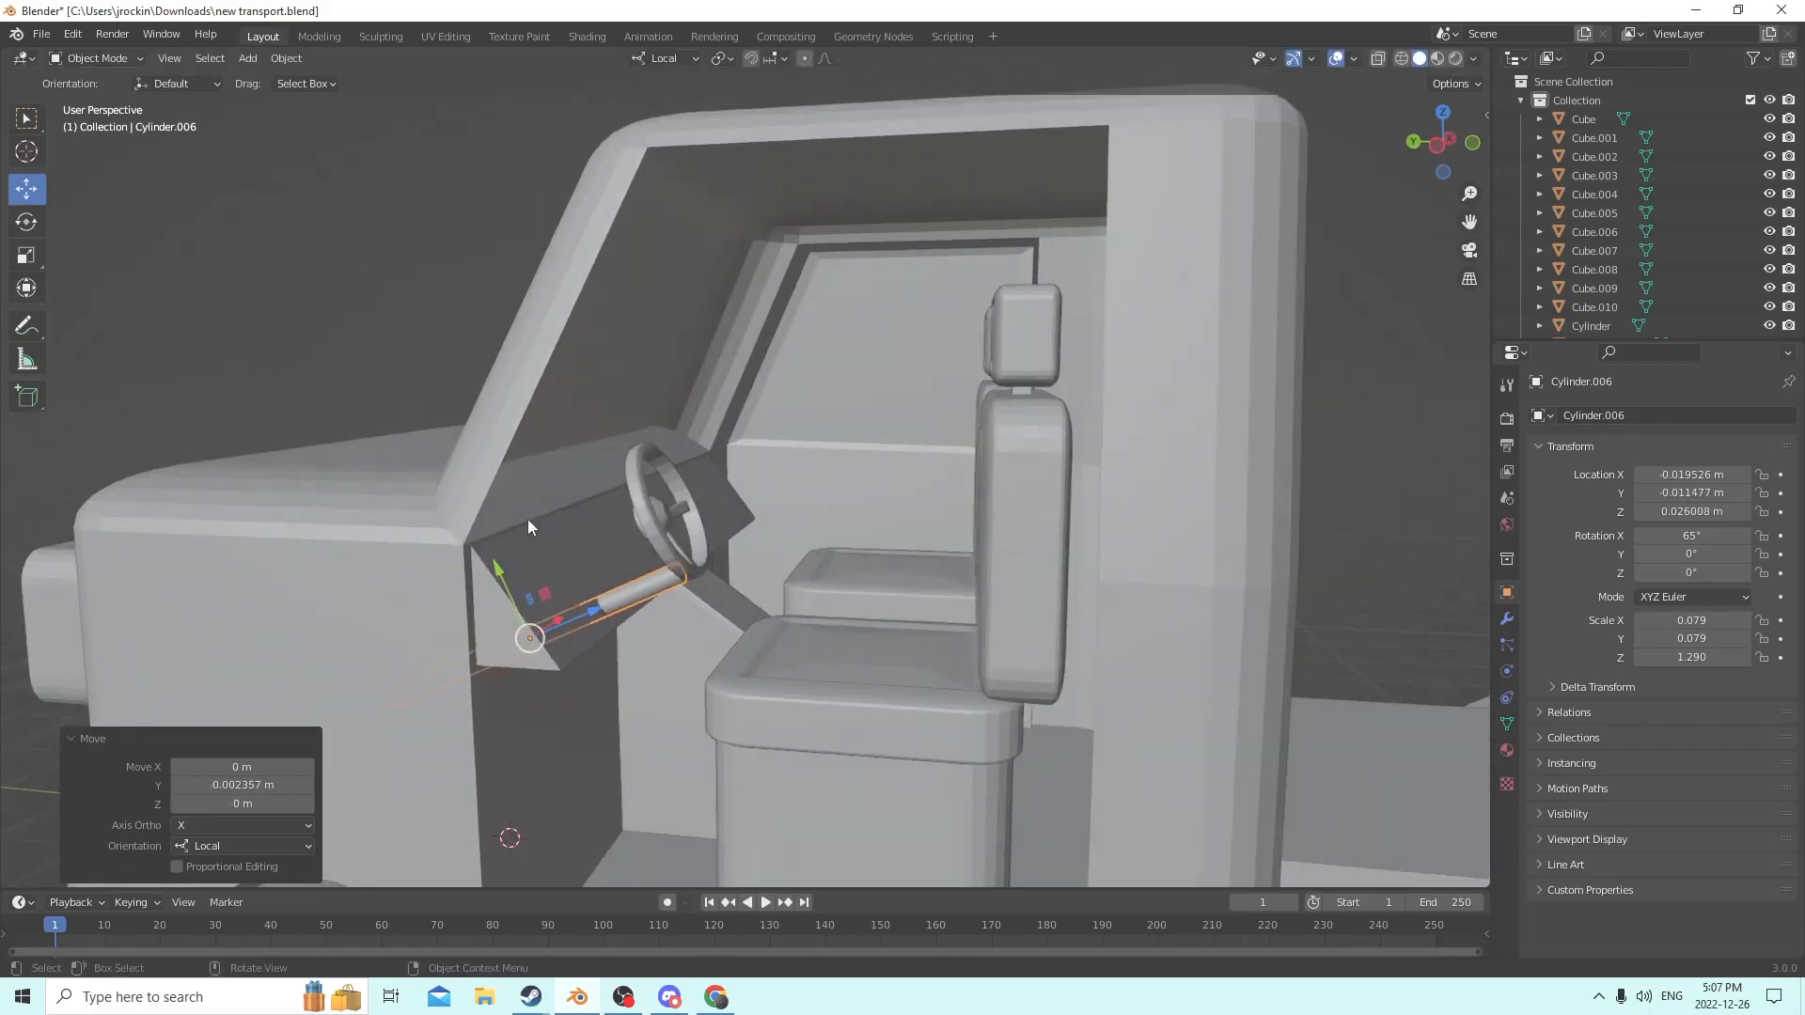
Move the steering wheel about -0.004485 m along its local Y axis to line its hub up with the column.
left_click(664, 523)
middle_click_drag(655, 520, 680, 449)
left_click_drag(664, 453, 699, 502)
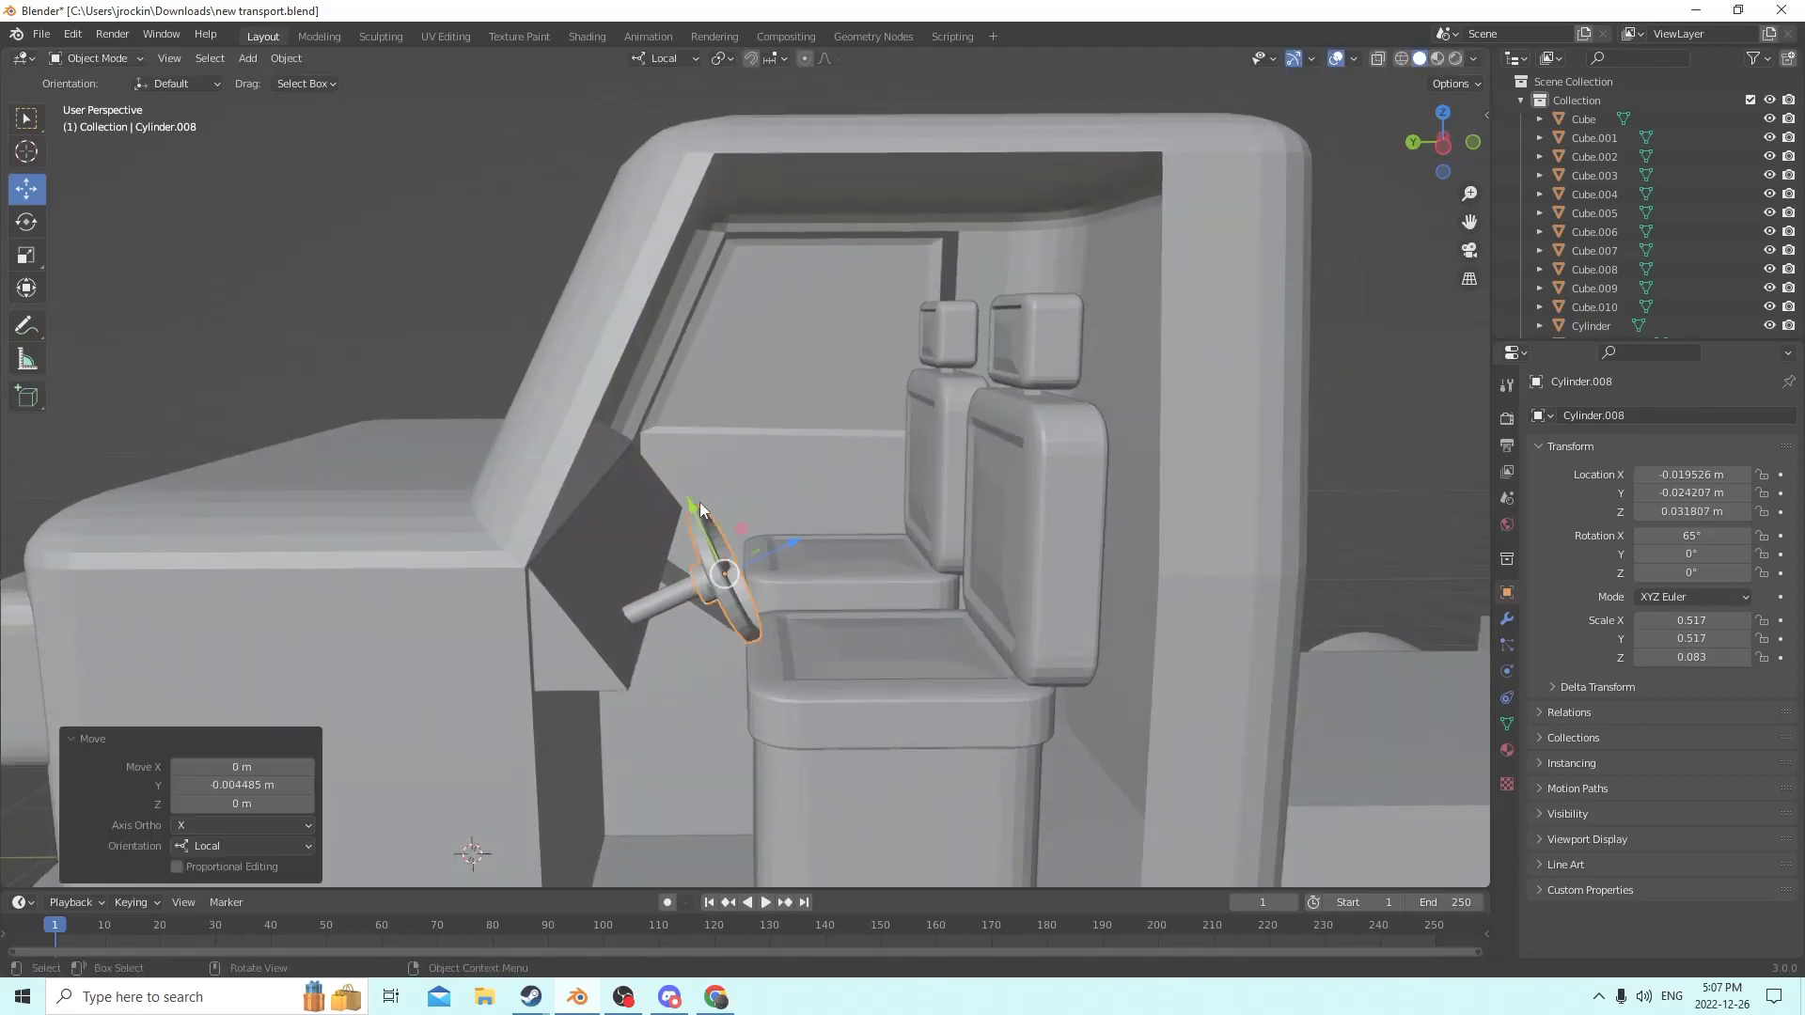
middle_click_drag(700, 502, 635, 505)
scroll(736, 493, "up", 4)
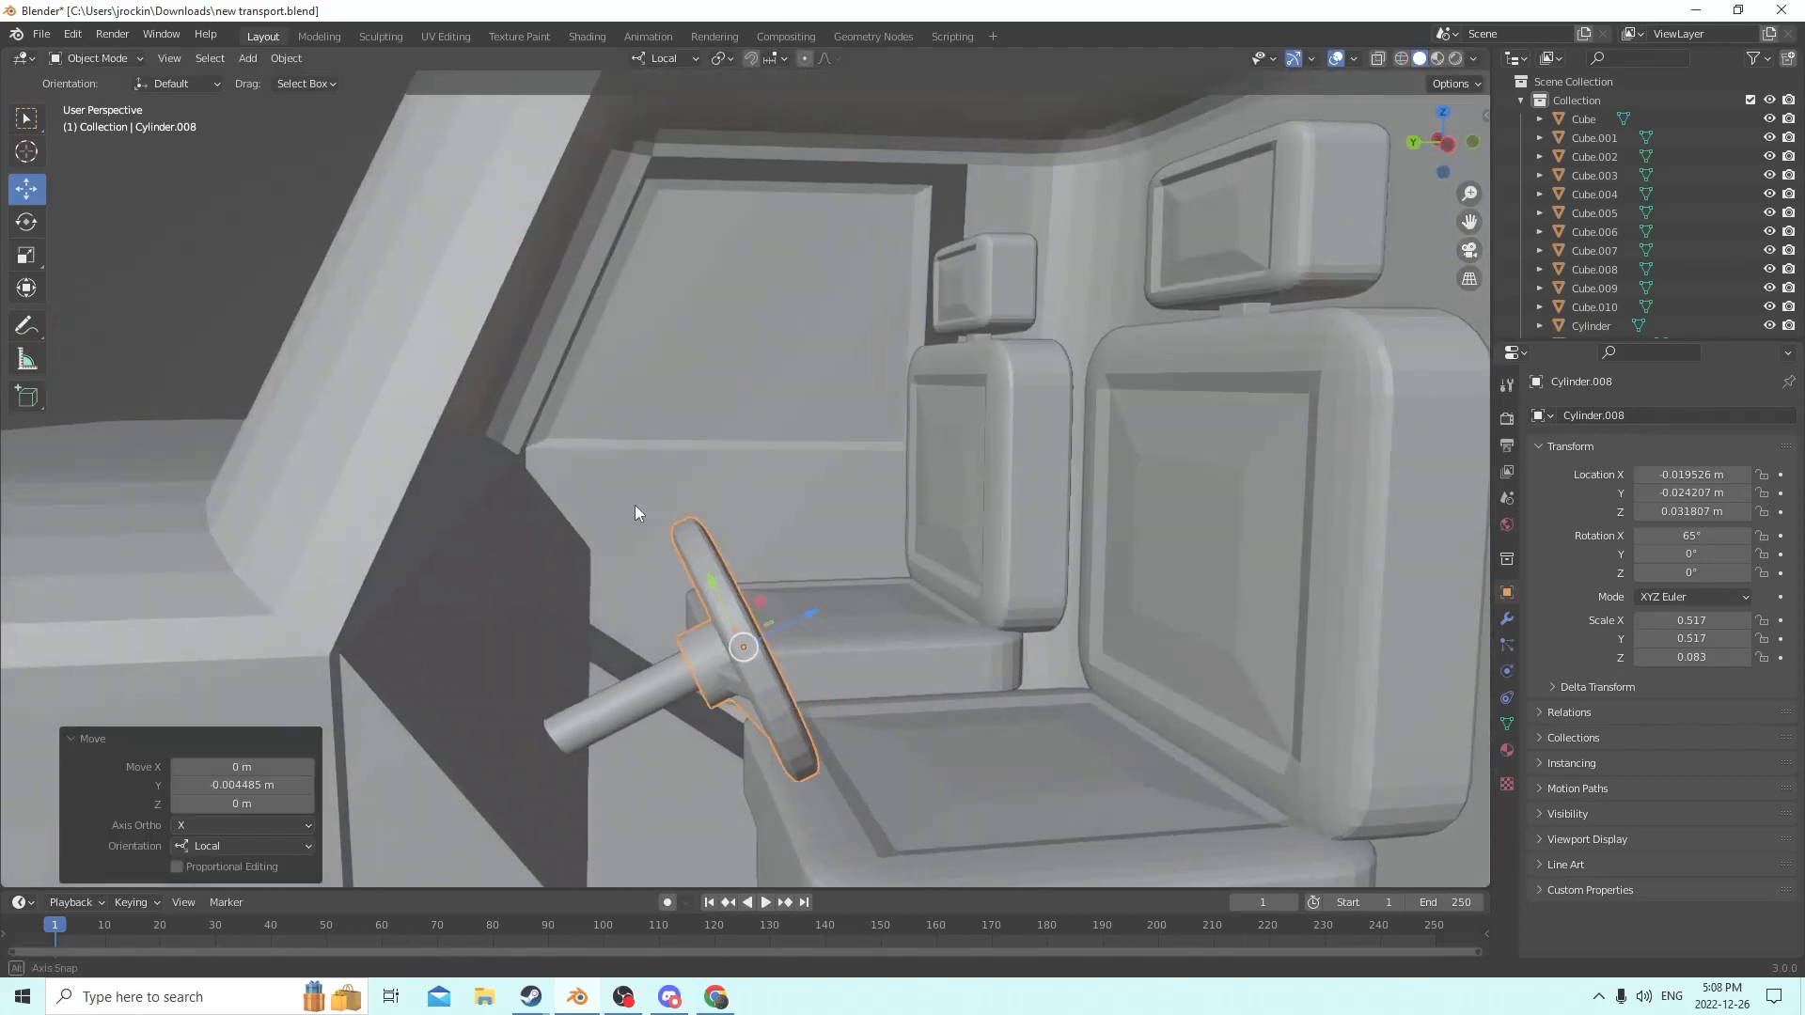
middle_click_drag(794, 641, 610, 646)
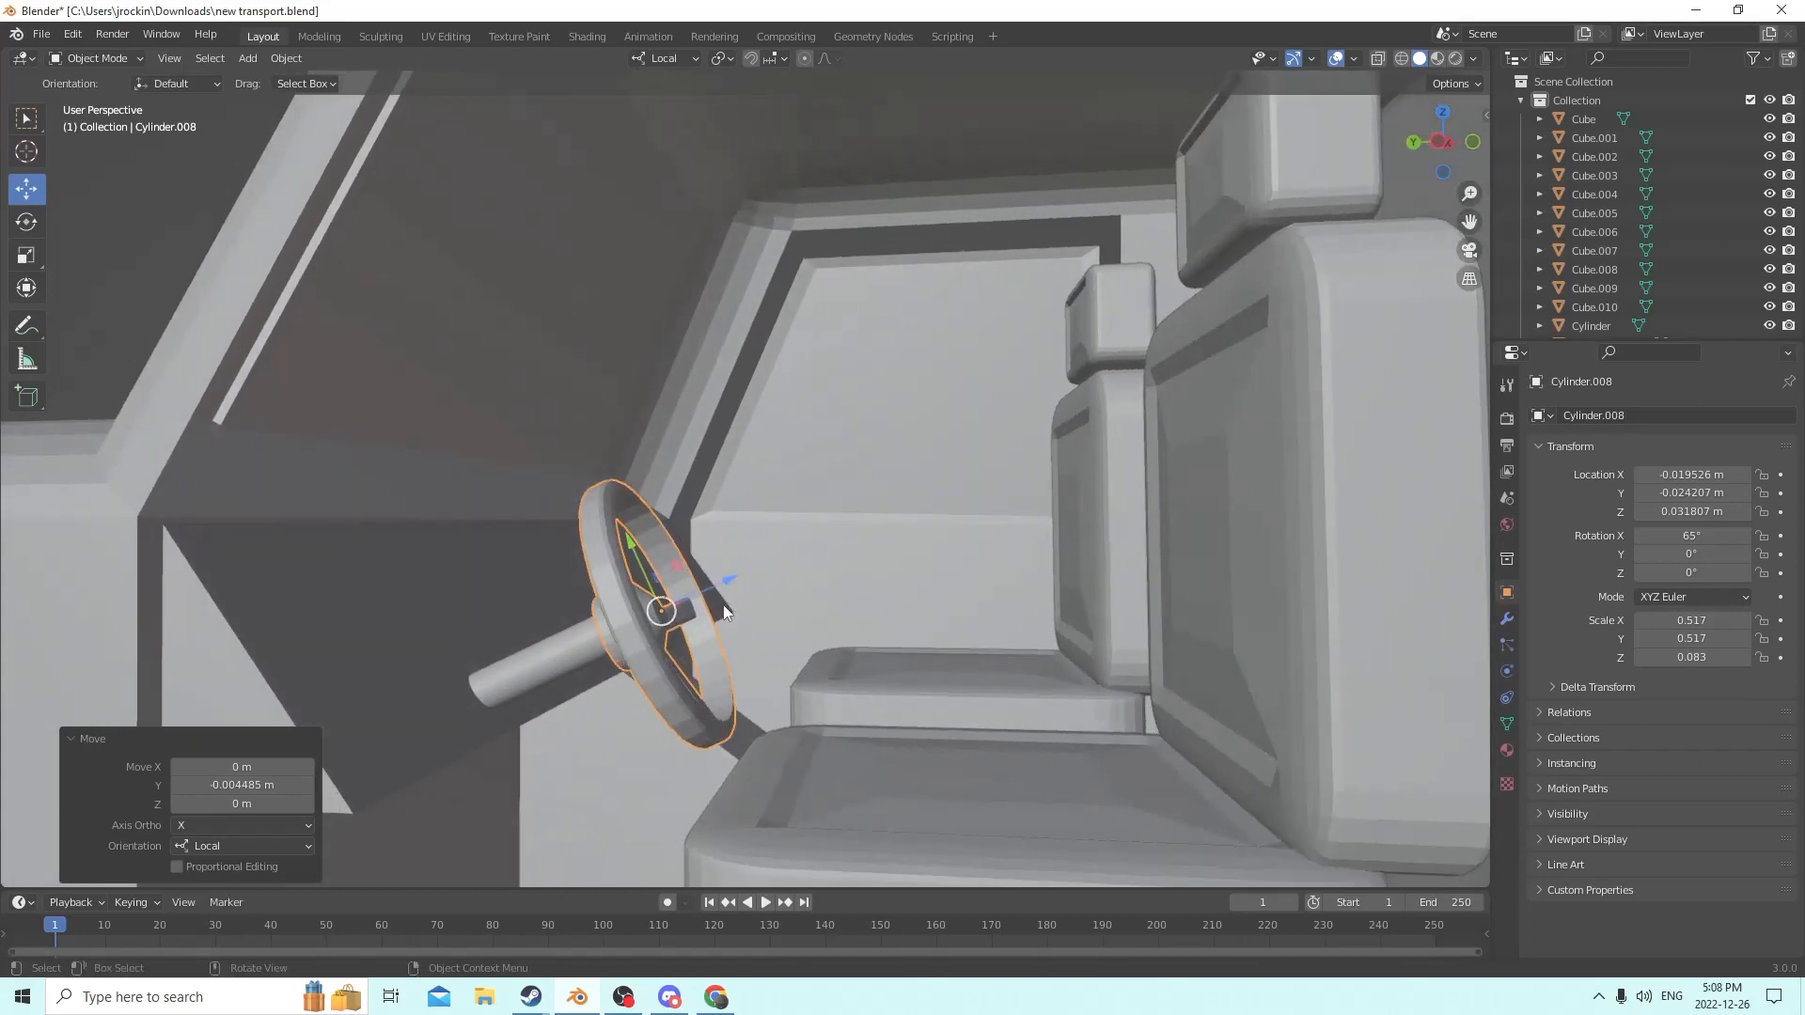
Set the X rotation of the steering column and of the steering wheel to 60°.
left_click(579, 641)
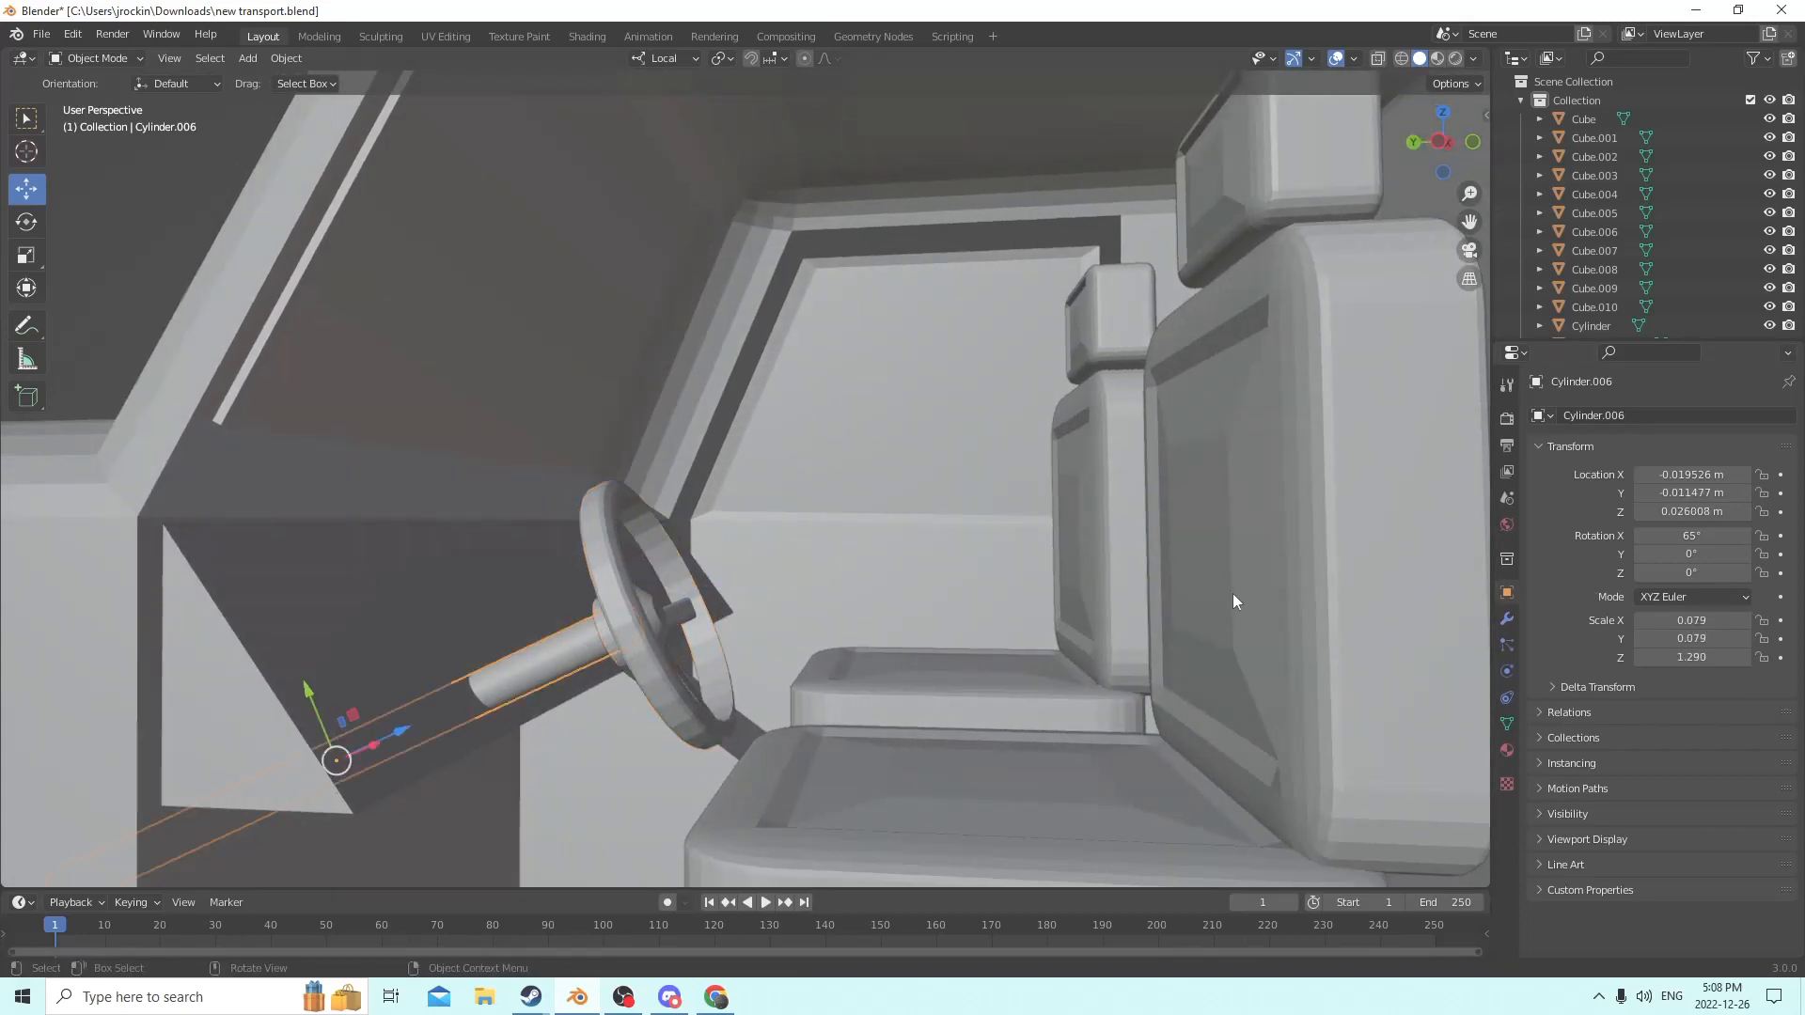
mouse_move(739, 648)
middle_mouse_down()
mouse_move(789, 652)
mouse_move(748, 644)
middle_mouse_up()
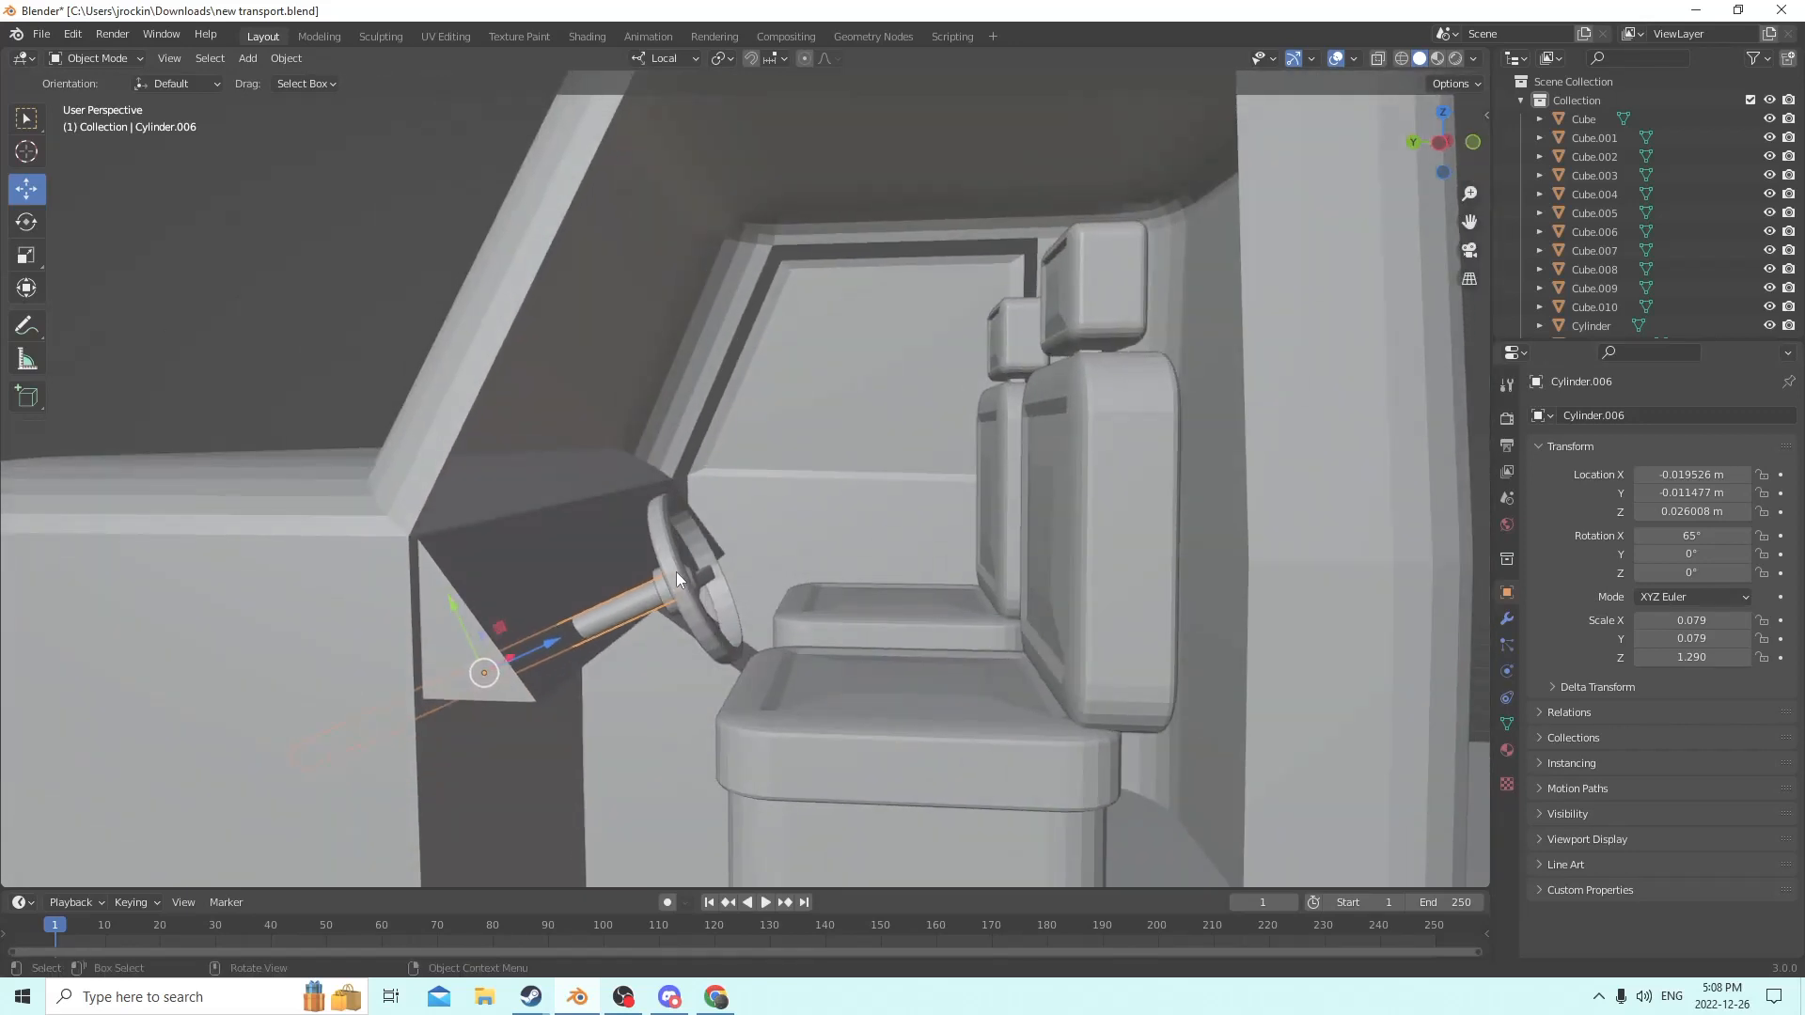
left_click(694, 602)
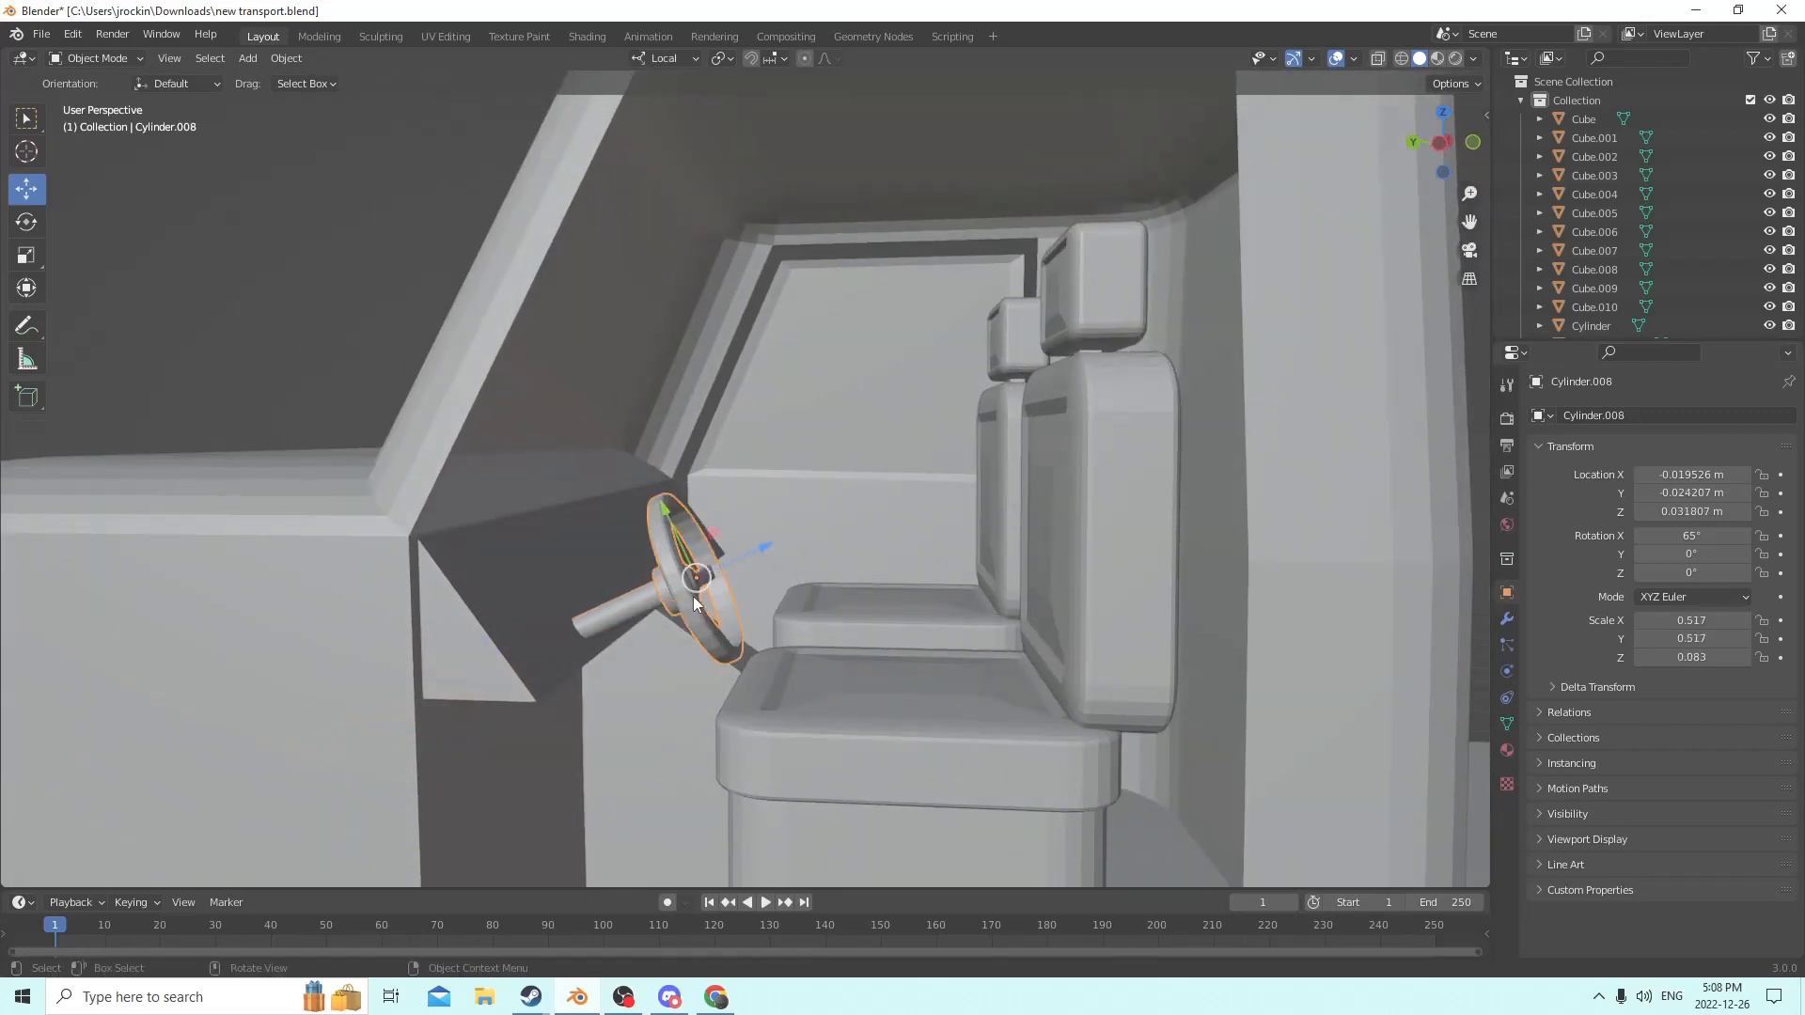
left_click(632, 606)
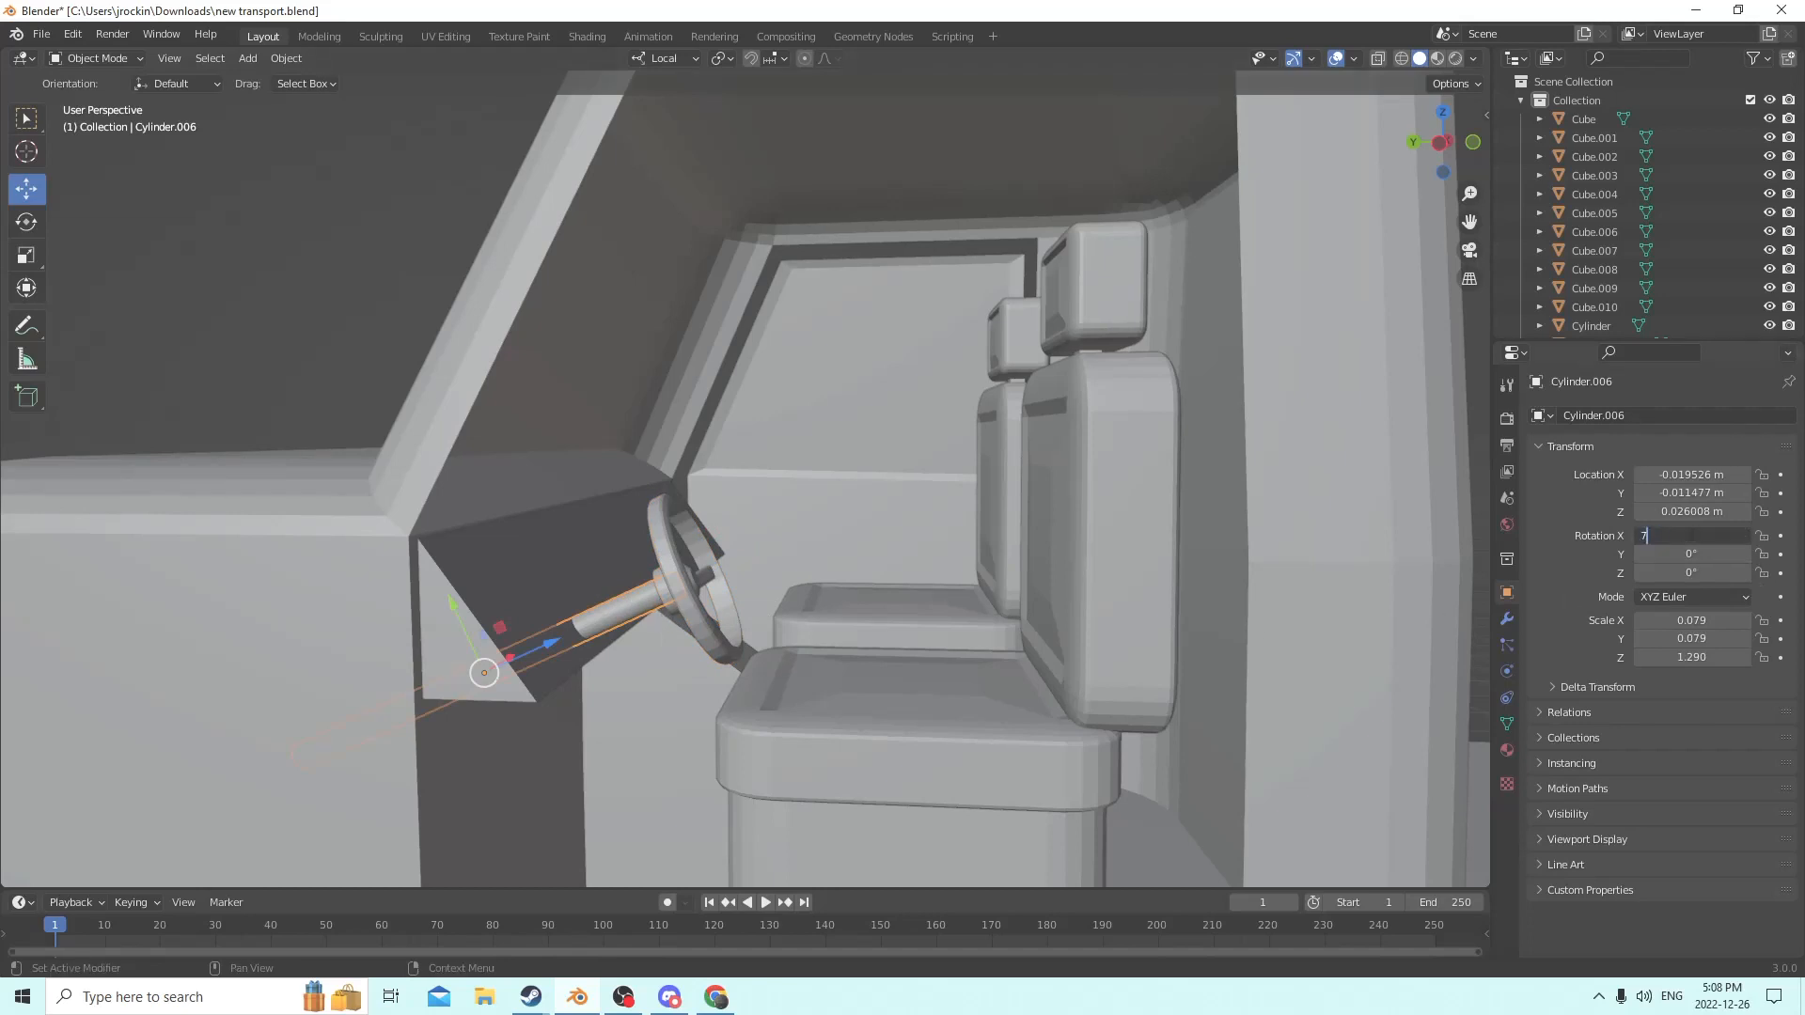
type("7")
key("Return")
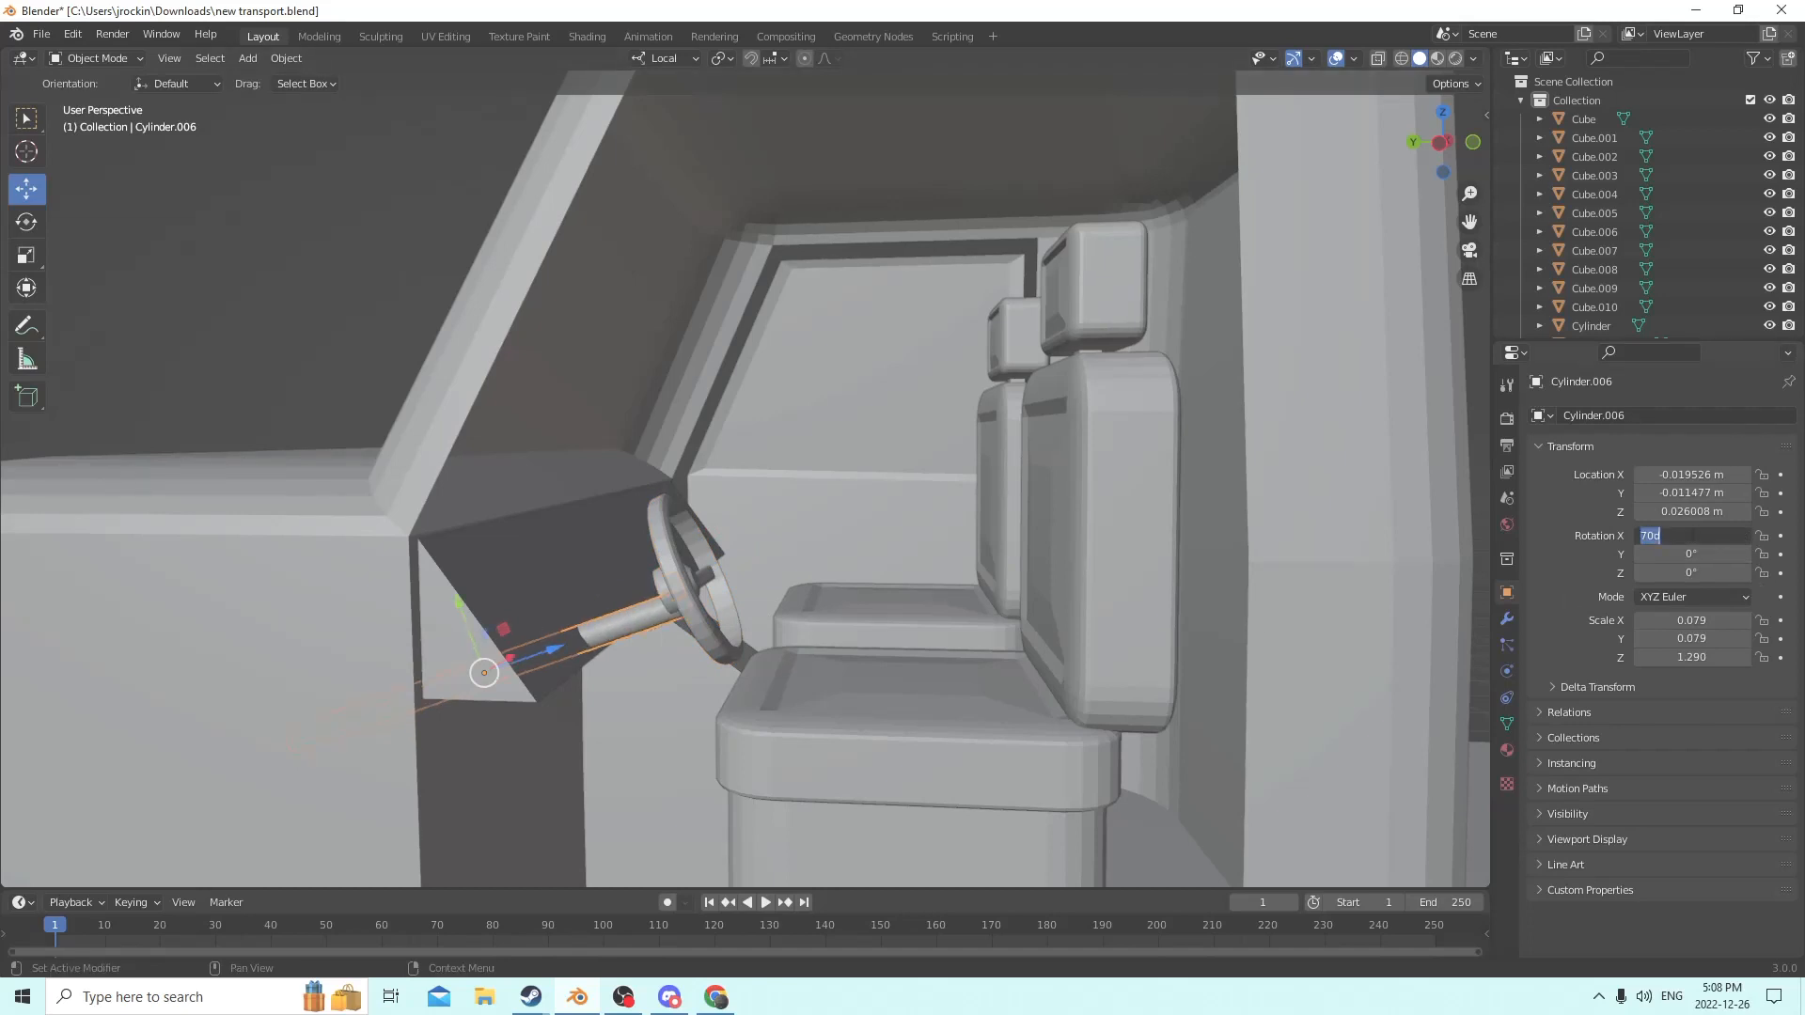
key("Return")
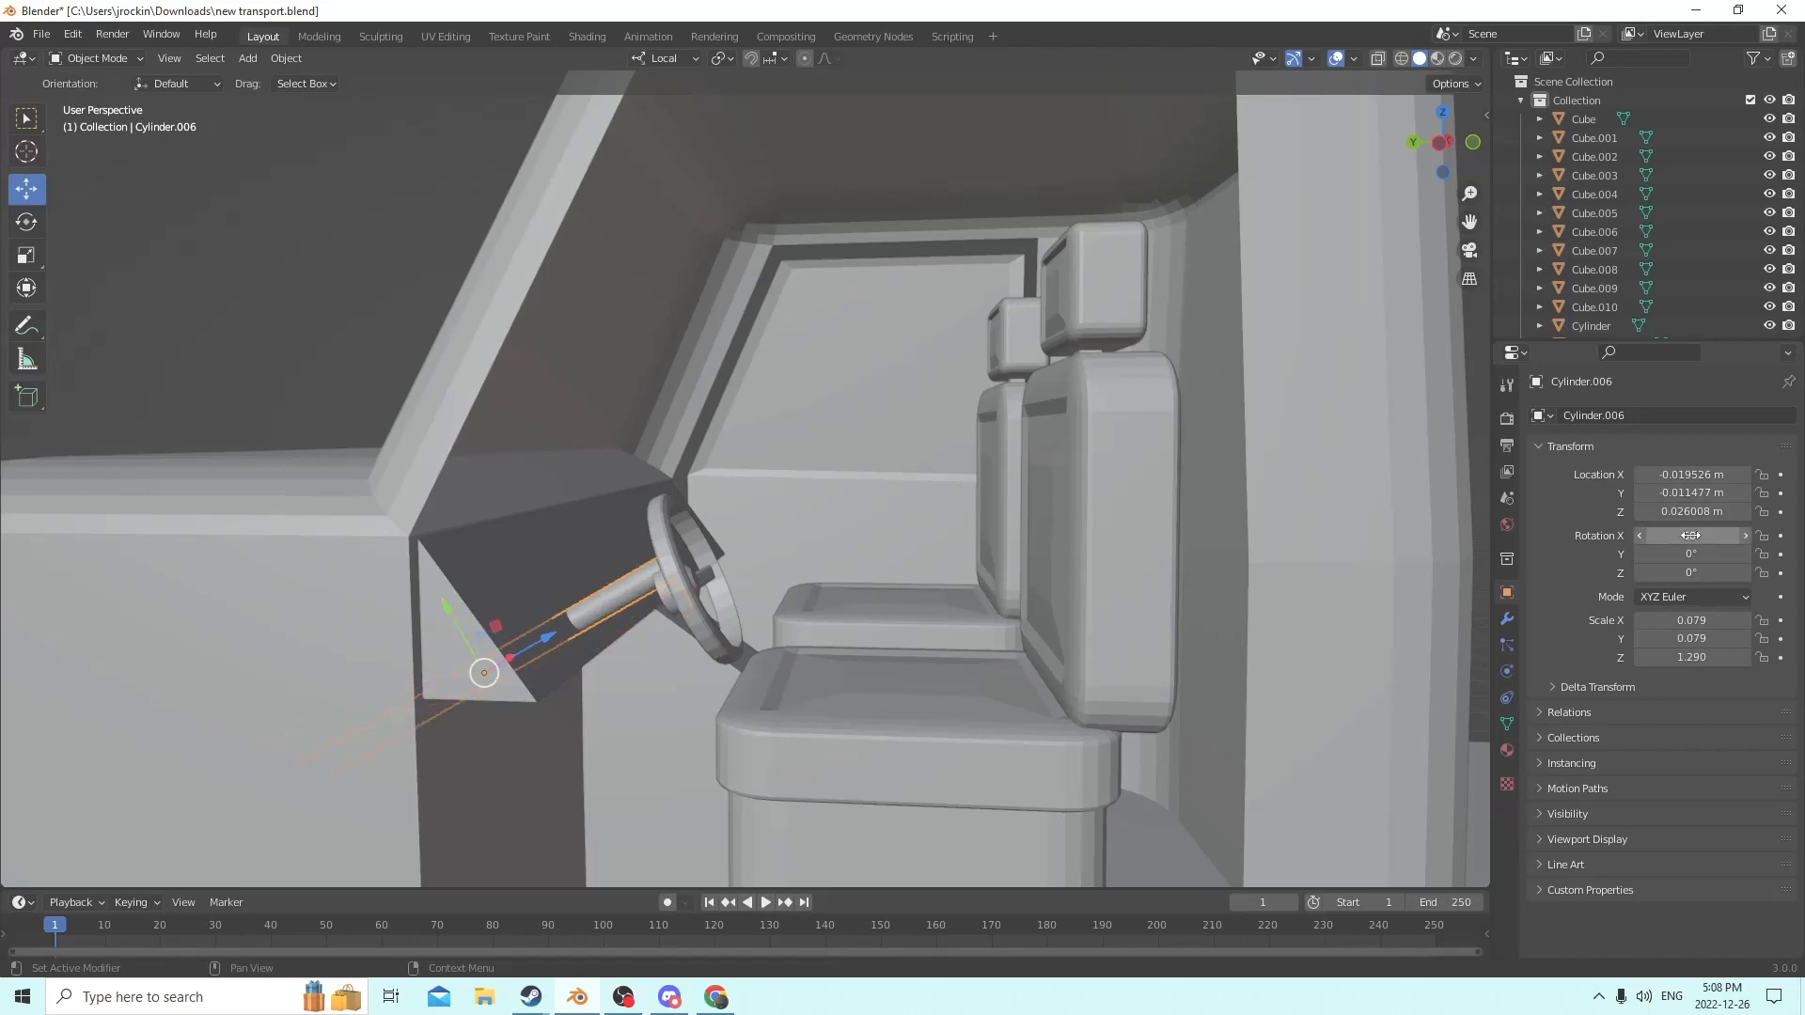
middle_click_drag(1222, 358, 928, 378)
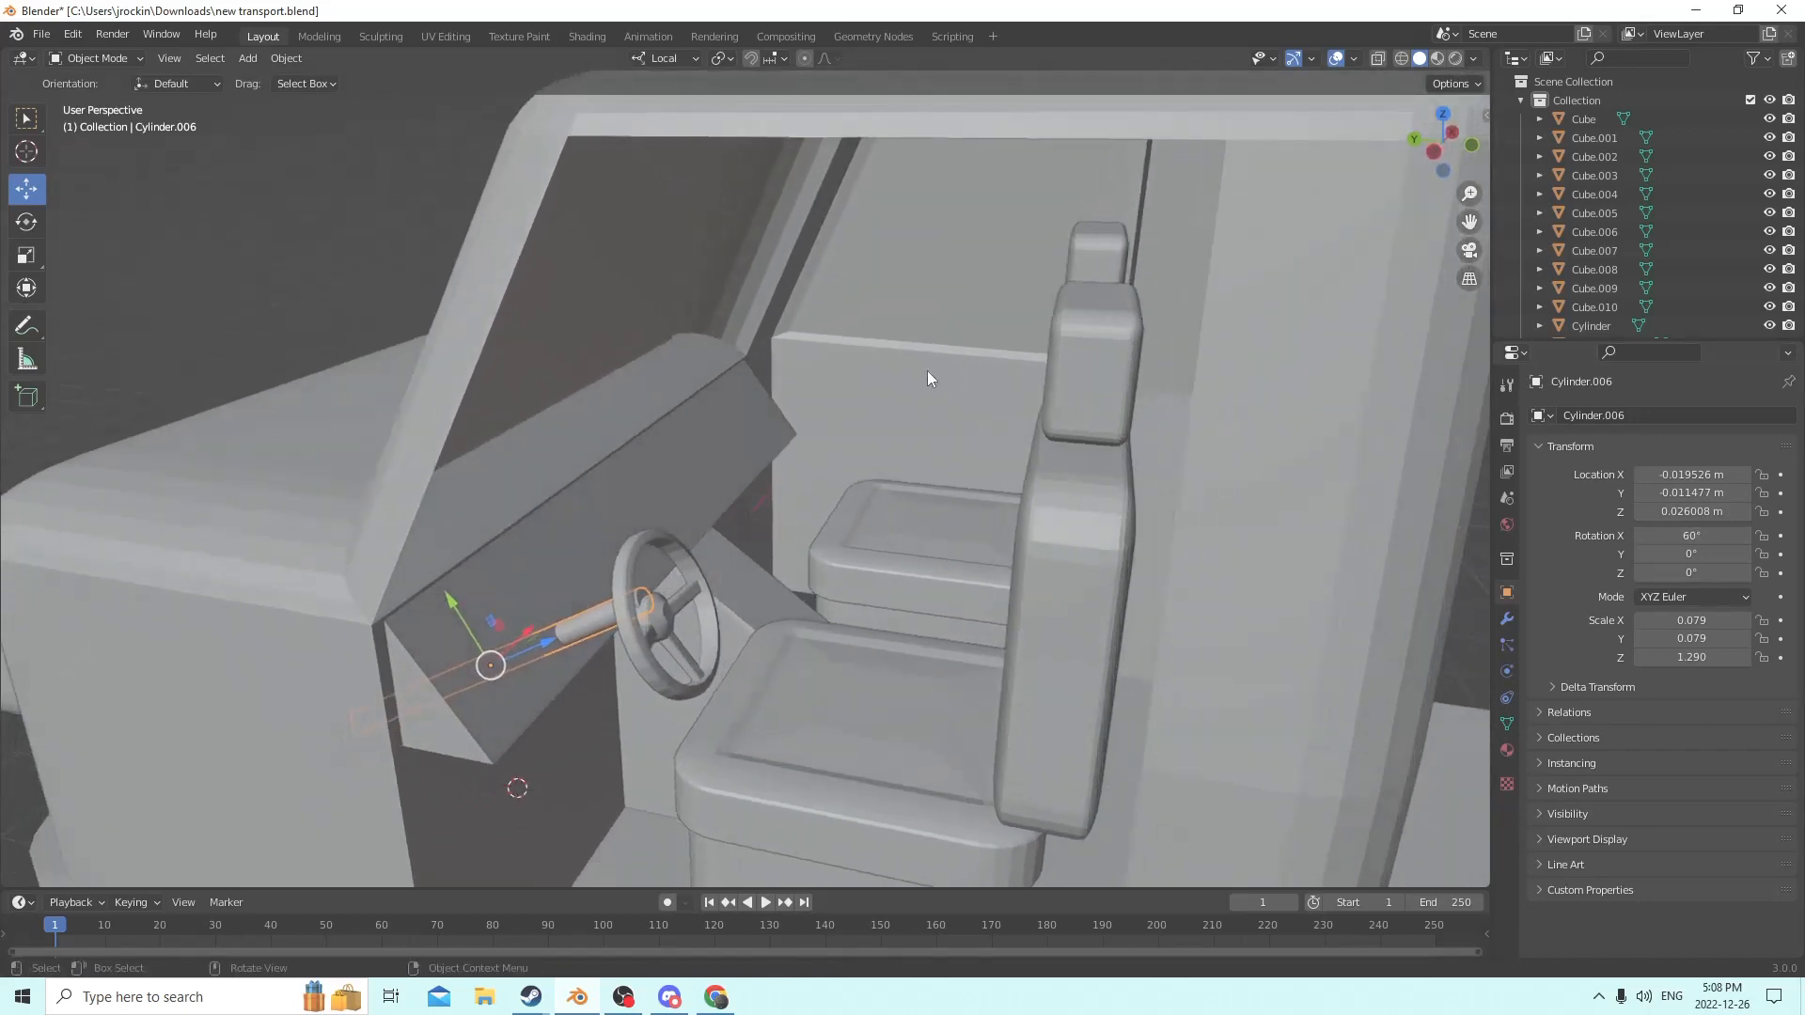
left_click(649, 575)
middle_click_drag(649, 575, 842, 556)
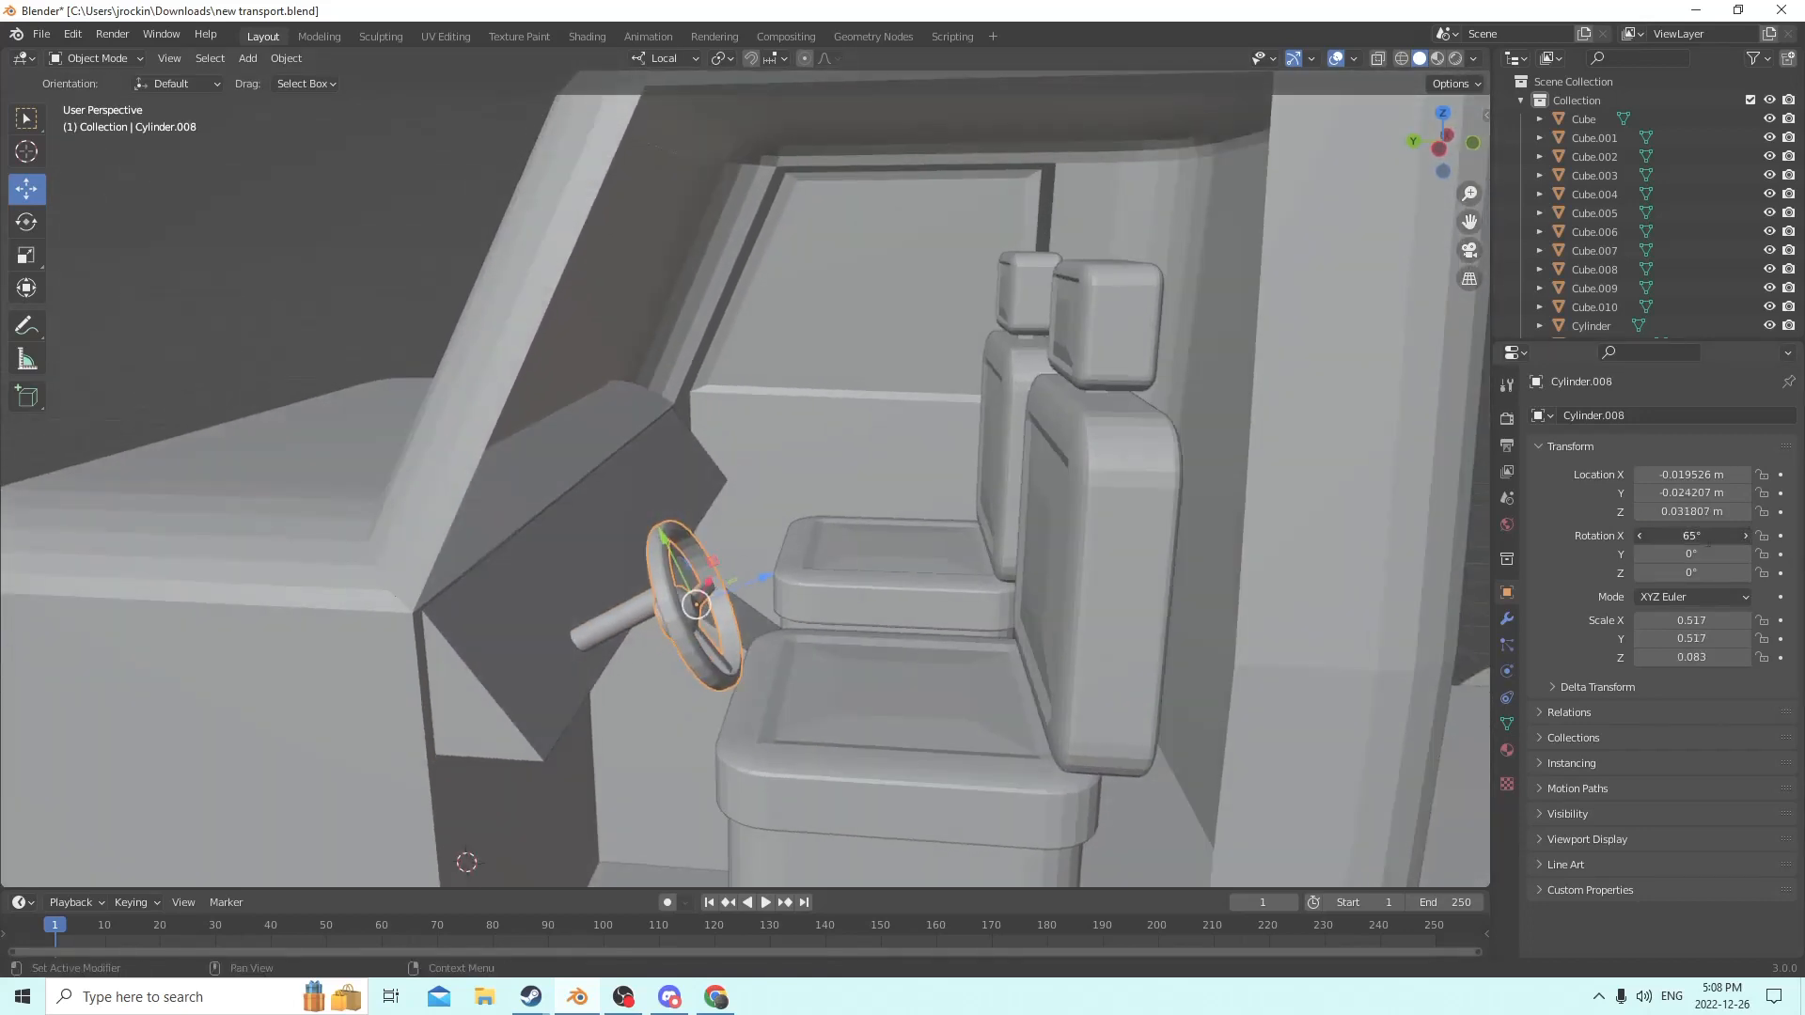
key("Return")
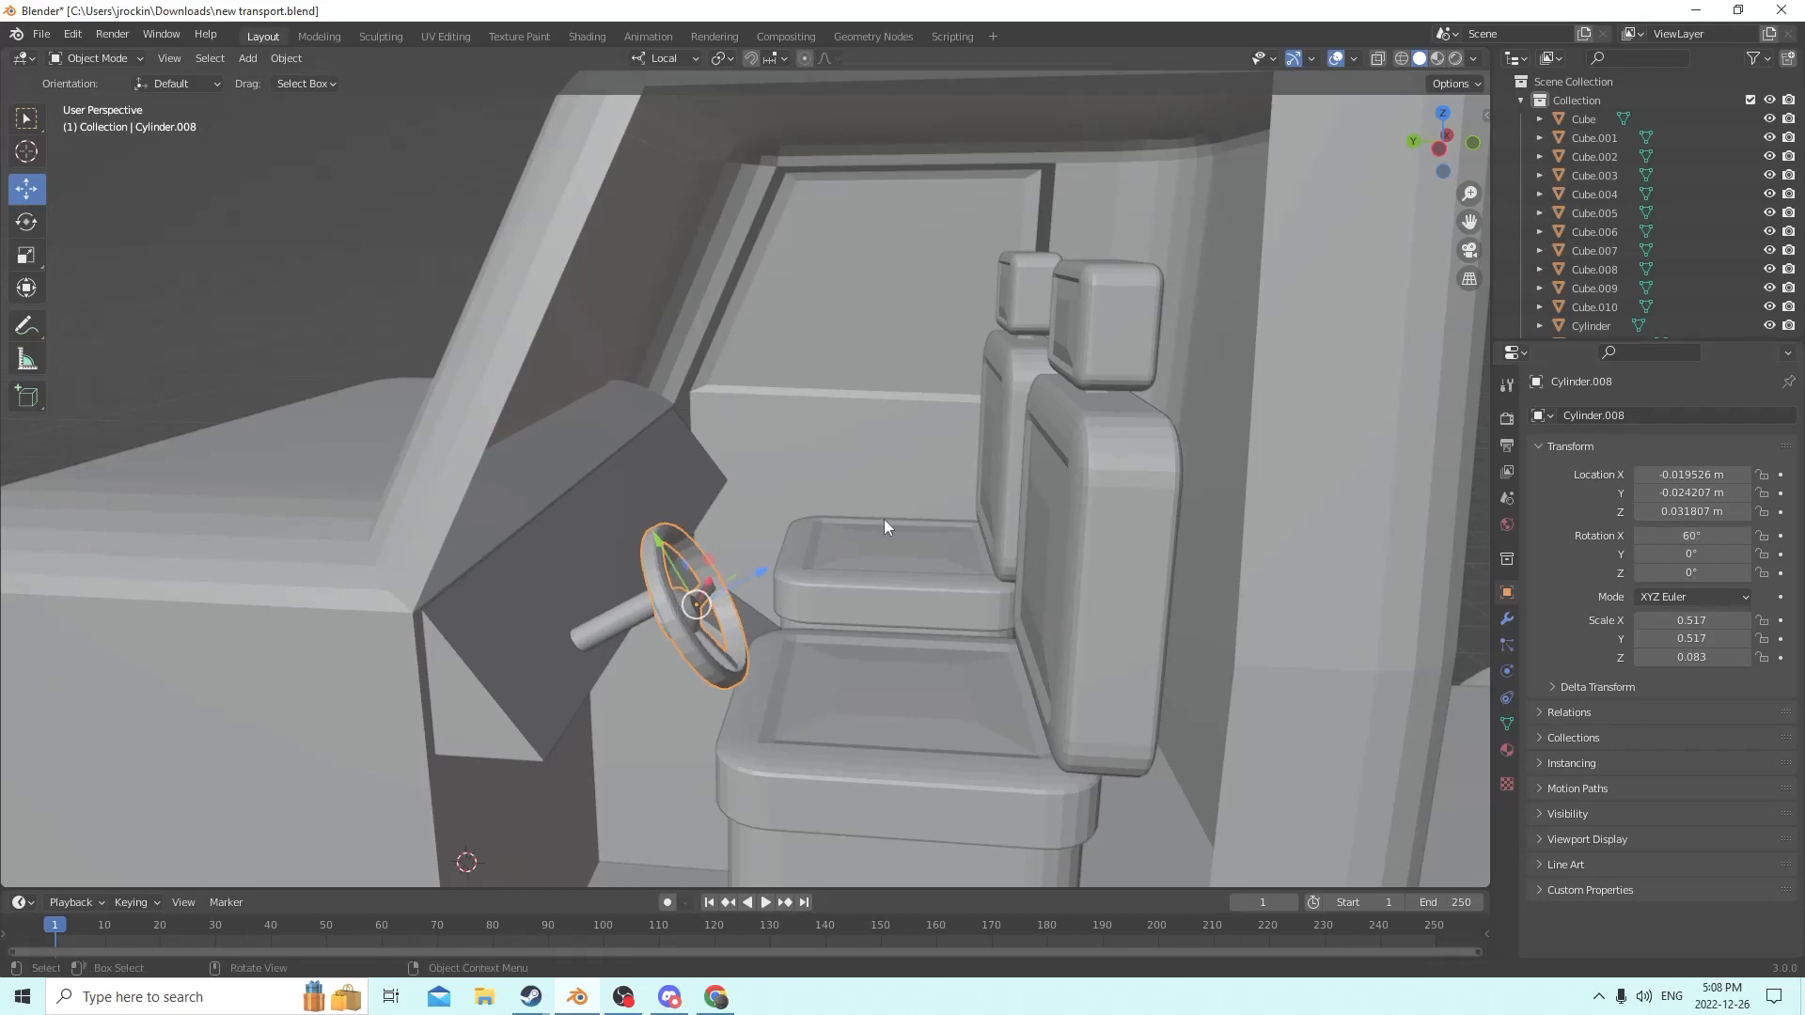
Raise the steering wheel about 0.001 m along its local Y axis to centre it on the column.
middle_click_drag(884, 519, 918, 506)
left_click_drag(710, 543, 705, 532)
middle_click_drag(705, 532, 674, 495)
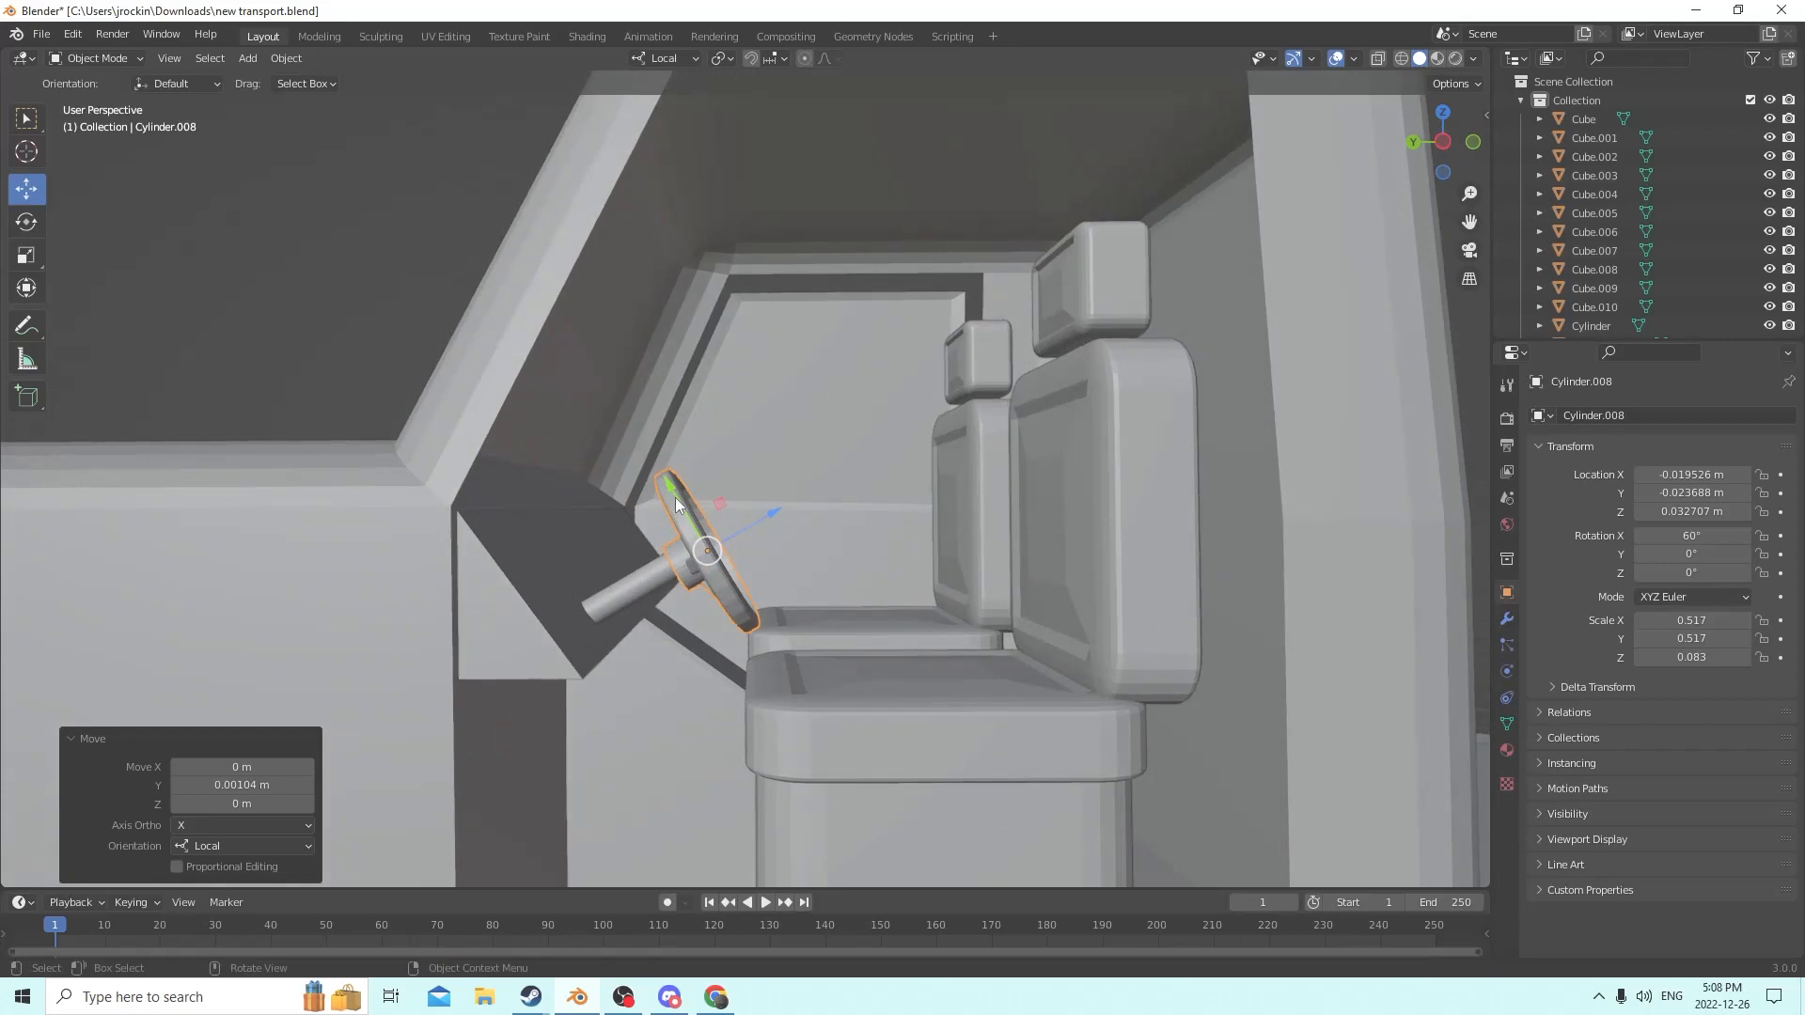
left_click_drag(675, 498, 673, 494)
Move the steering wheel and column together about -0.002684 m along local Y, lowering them below the dashboard.
middle_click_drag(673, 495, 619, 597)
left_click(628, 613)
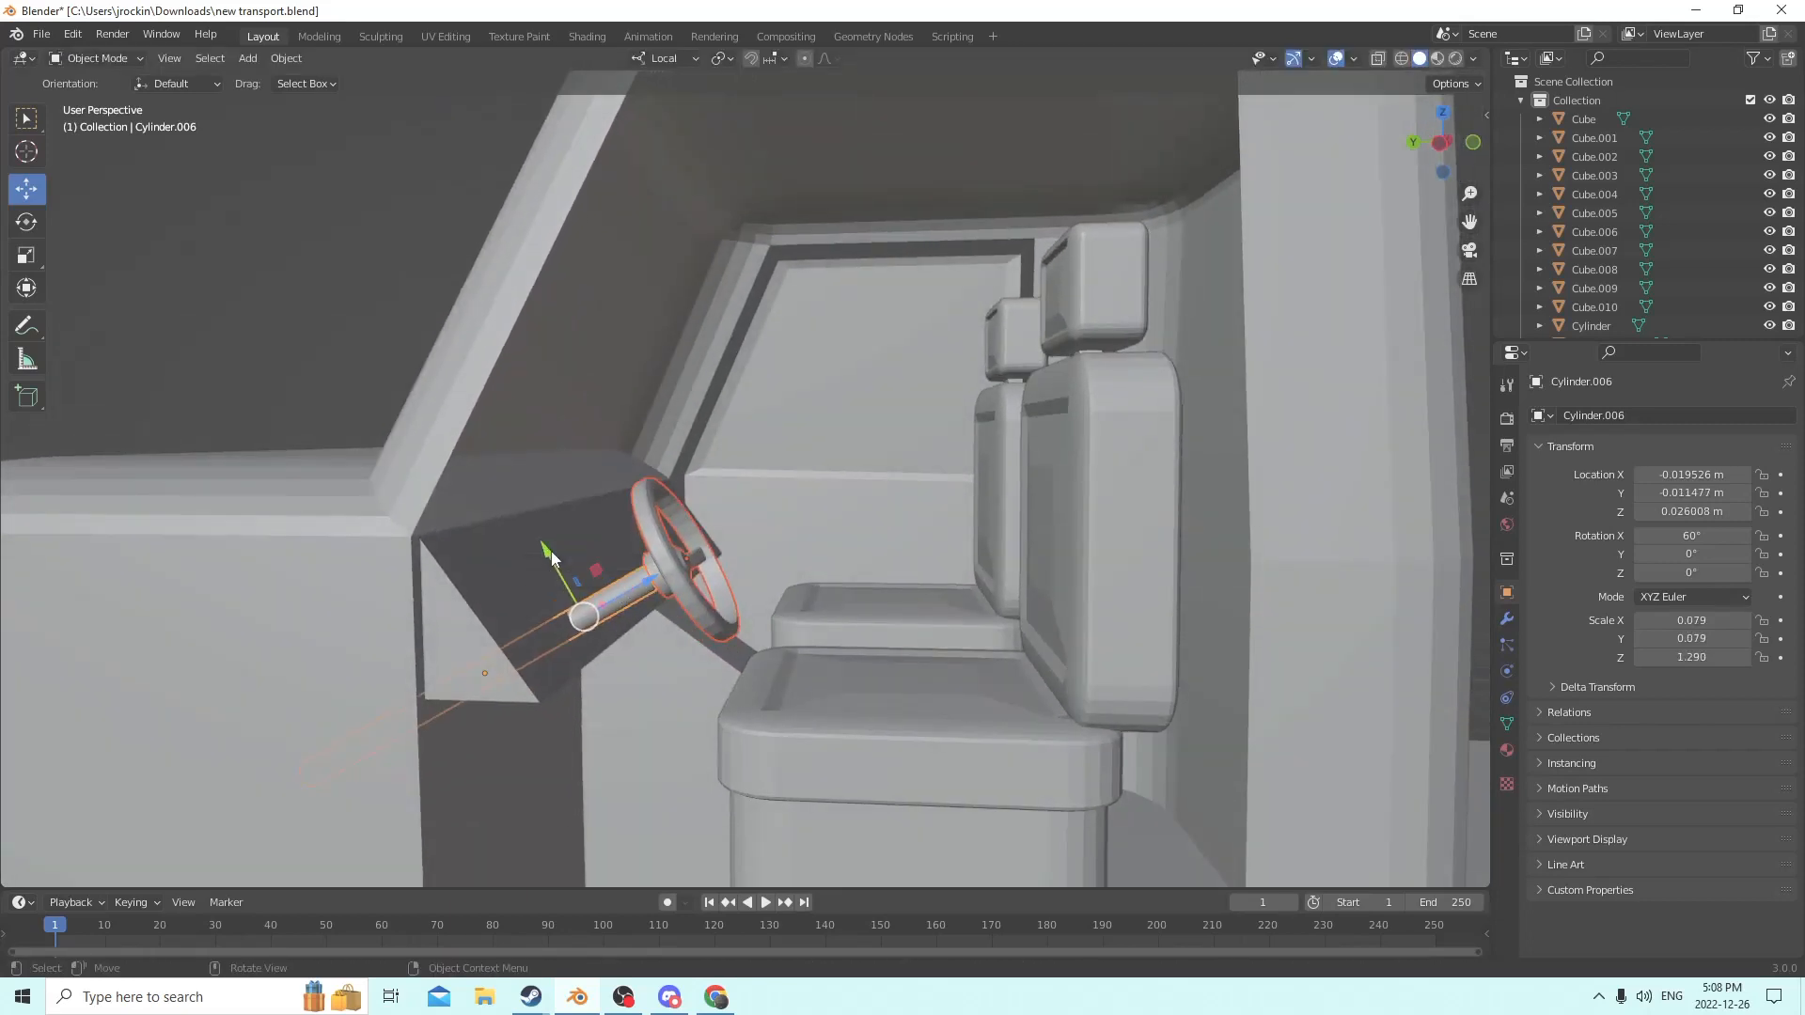
left_click_drag(551, 551, 594, 586)
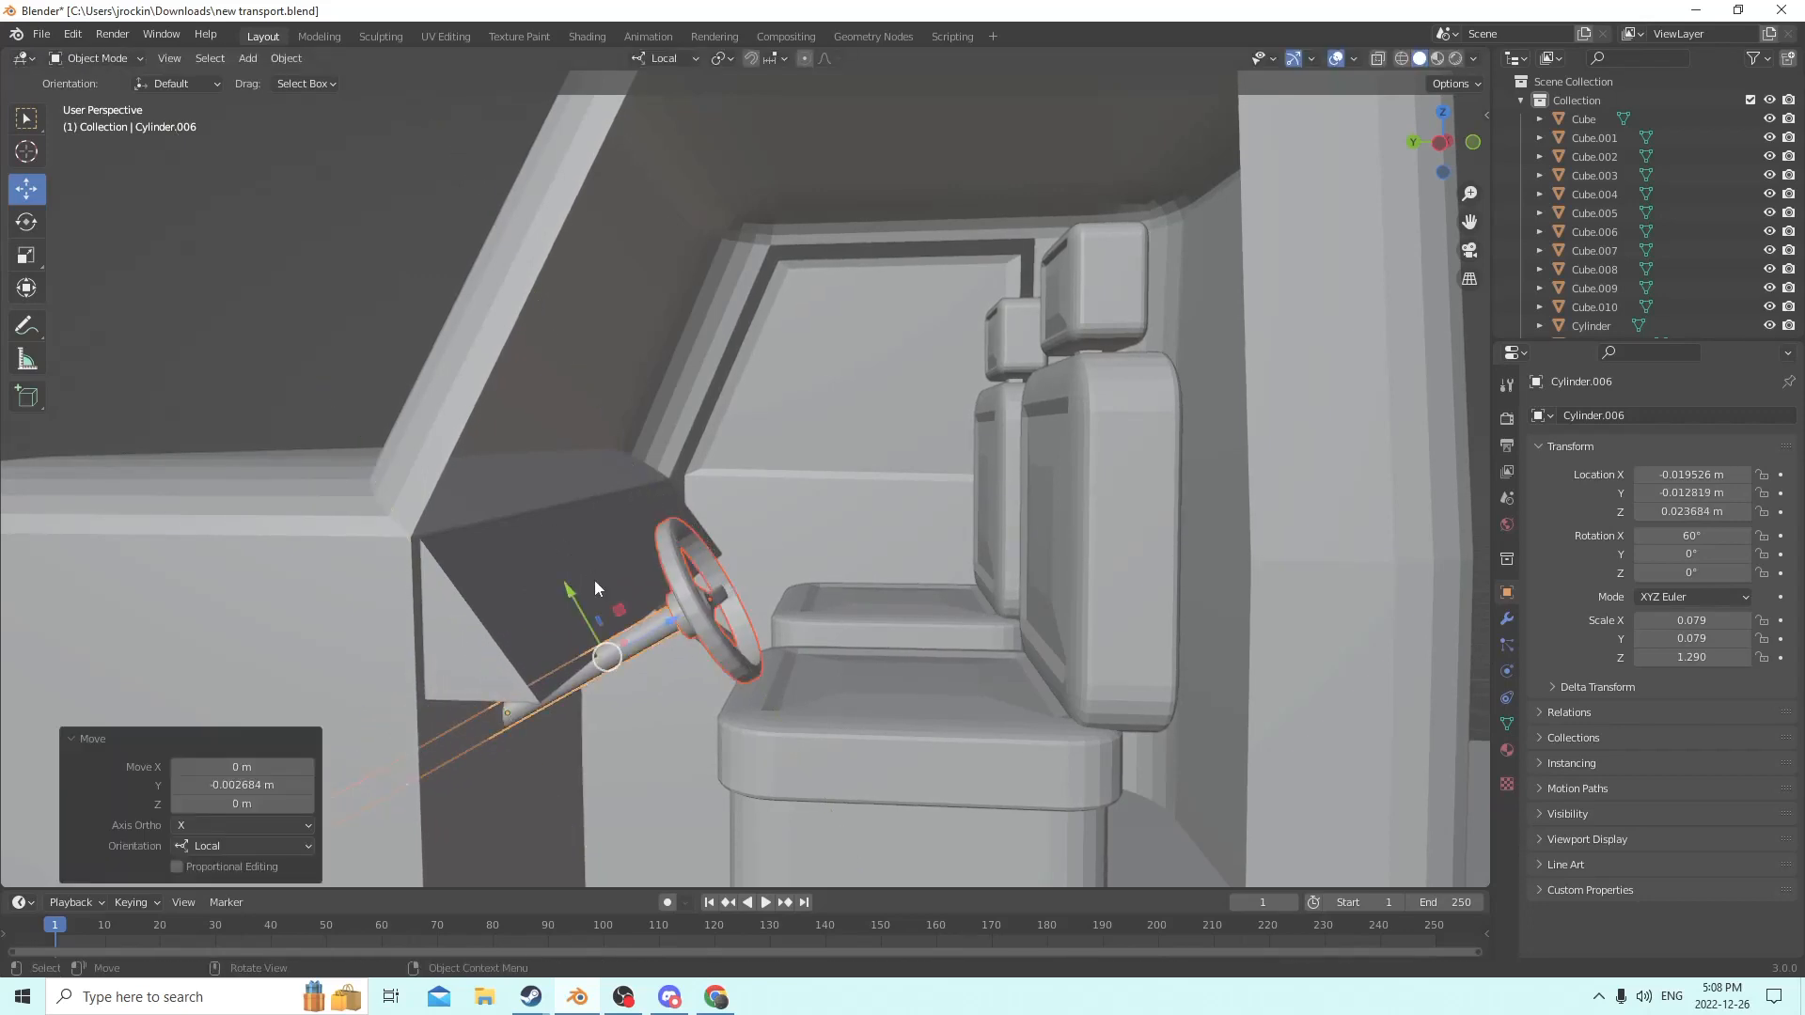
Set the X rotation of the steering column and of the steering wheel to 50°.
left_click(1715, 542)
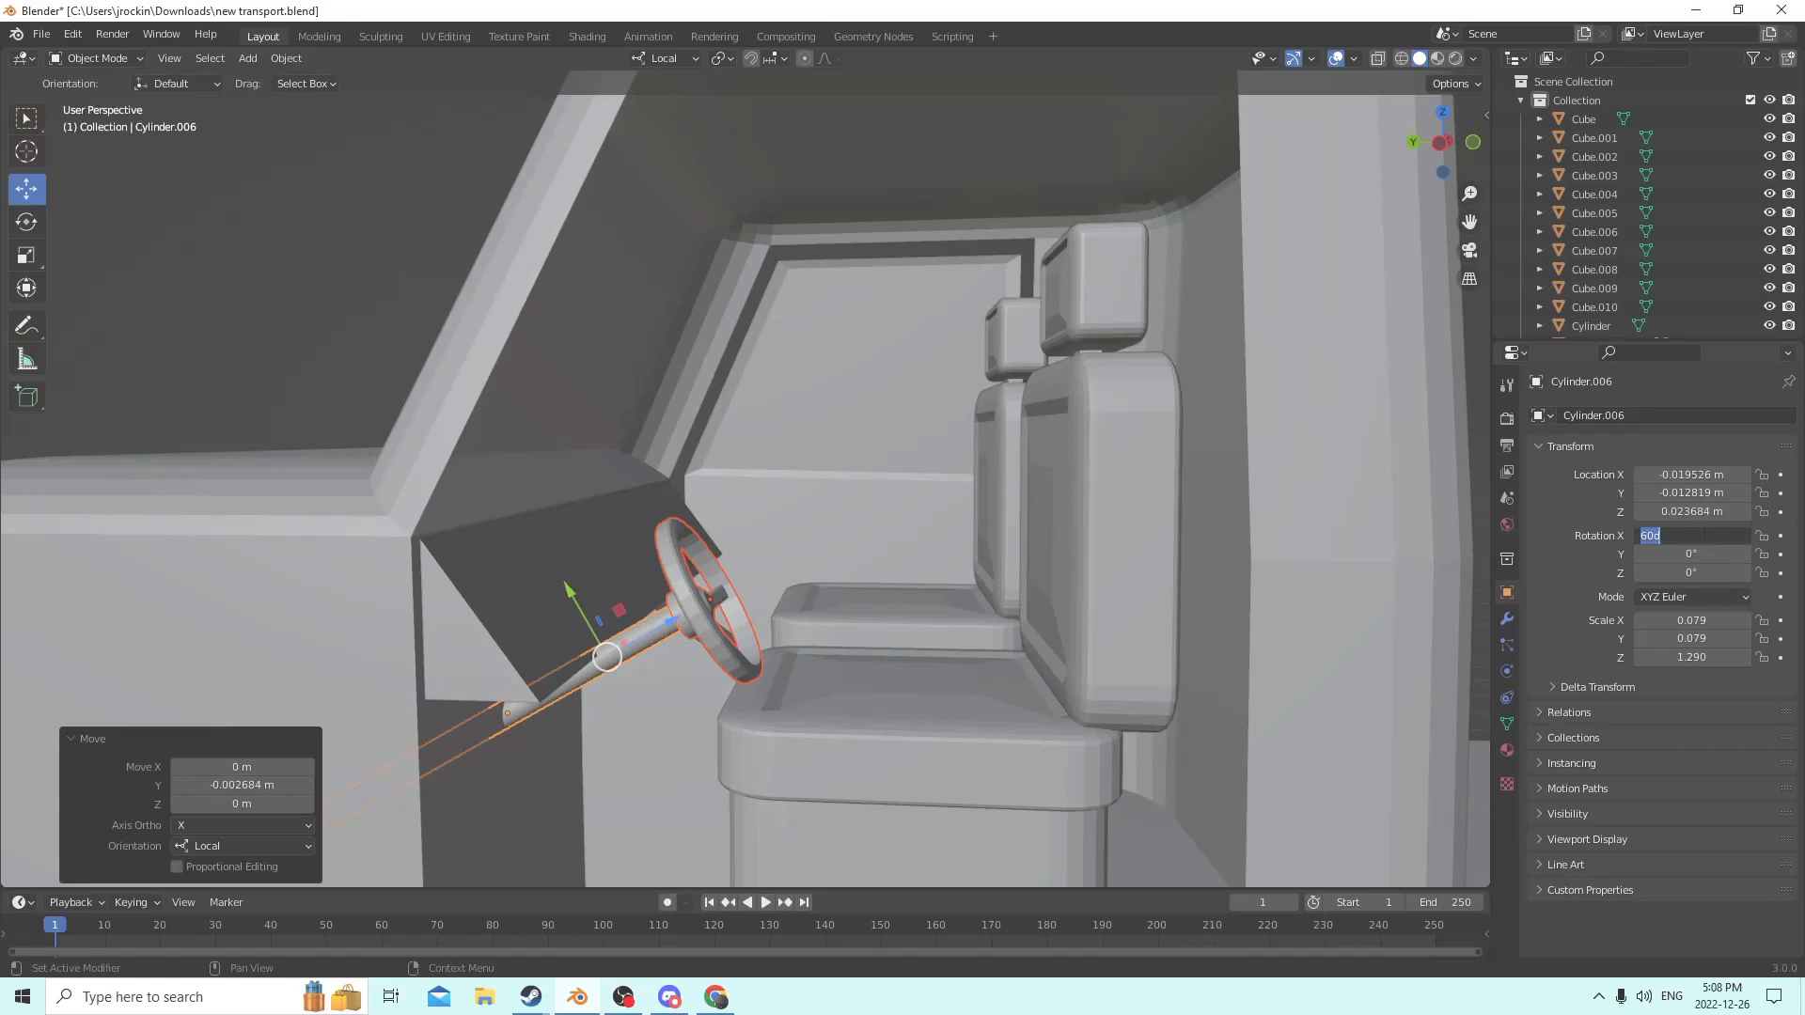
type("50")
key("Return")
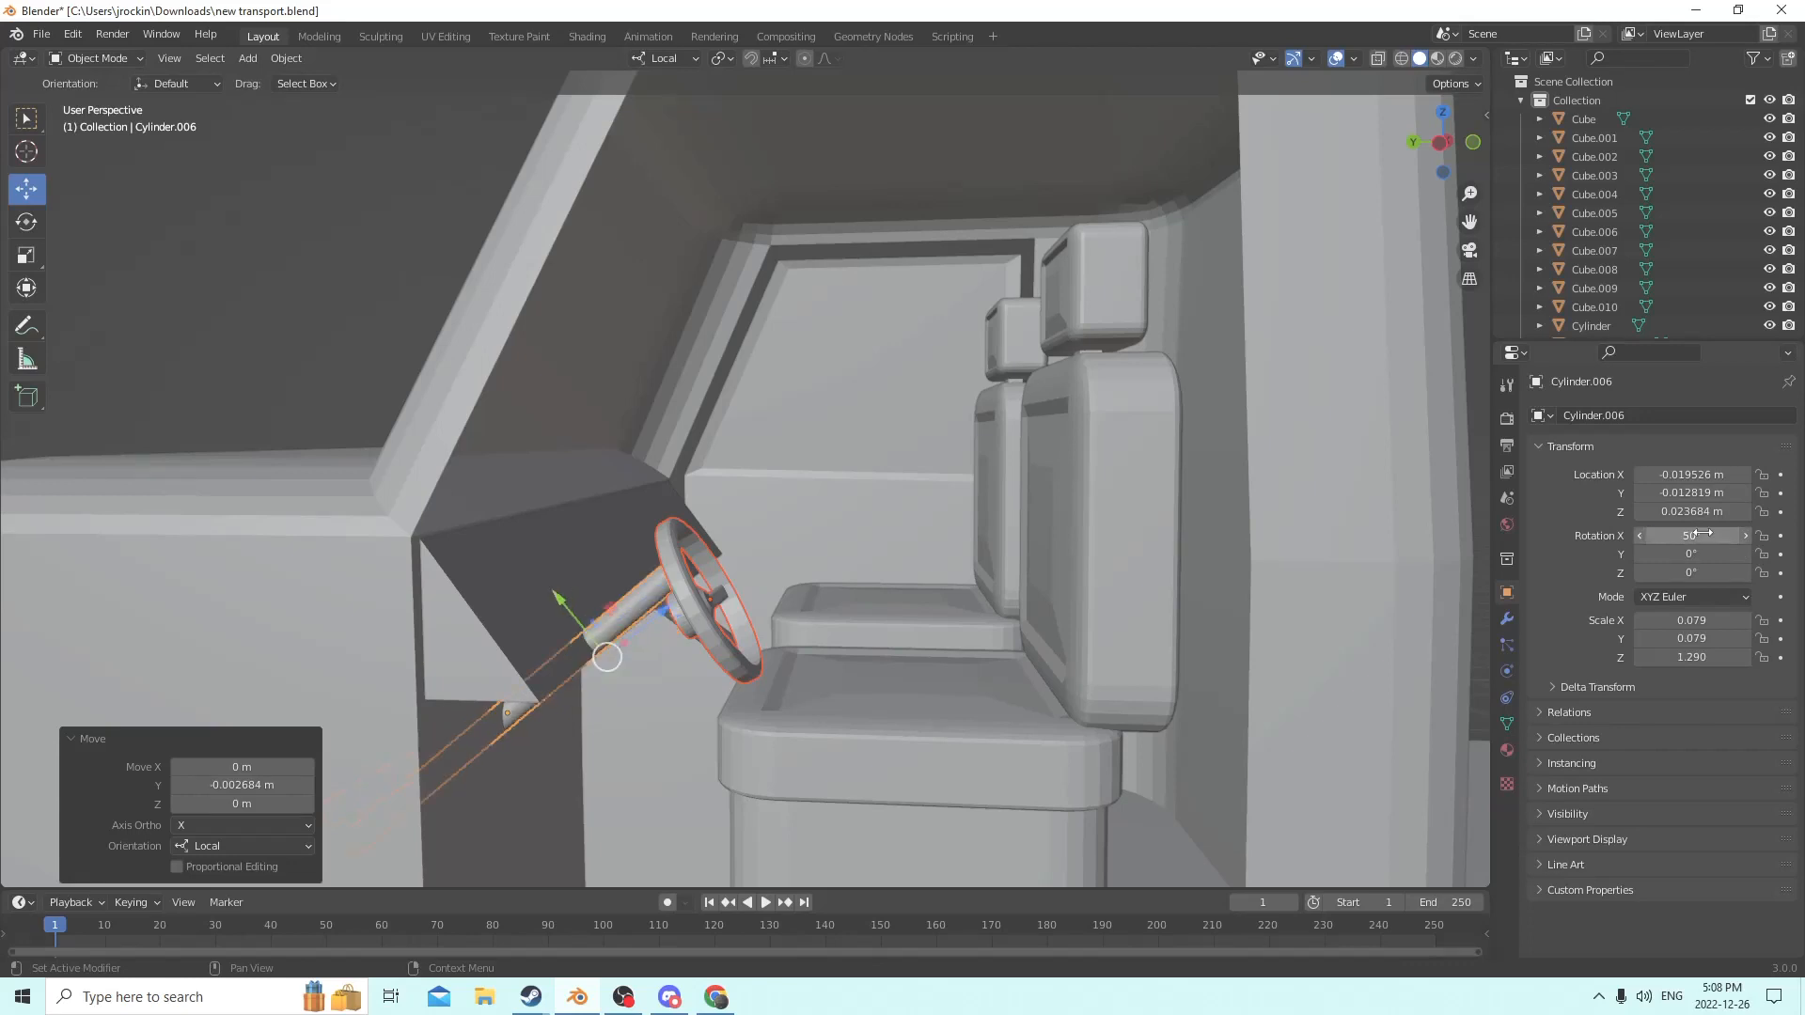
left_click(702, 609)
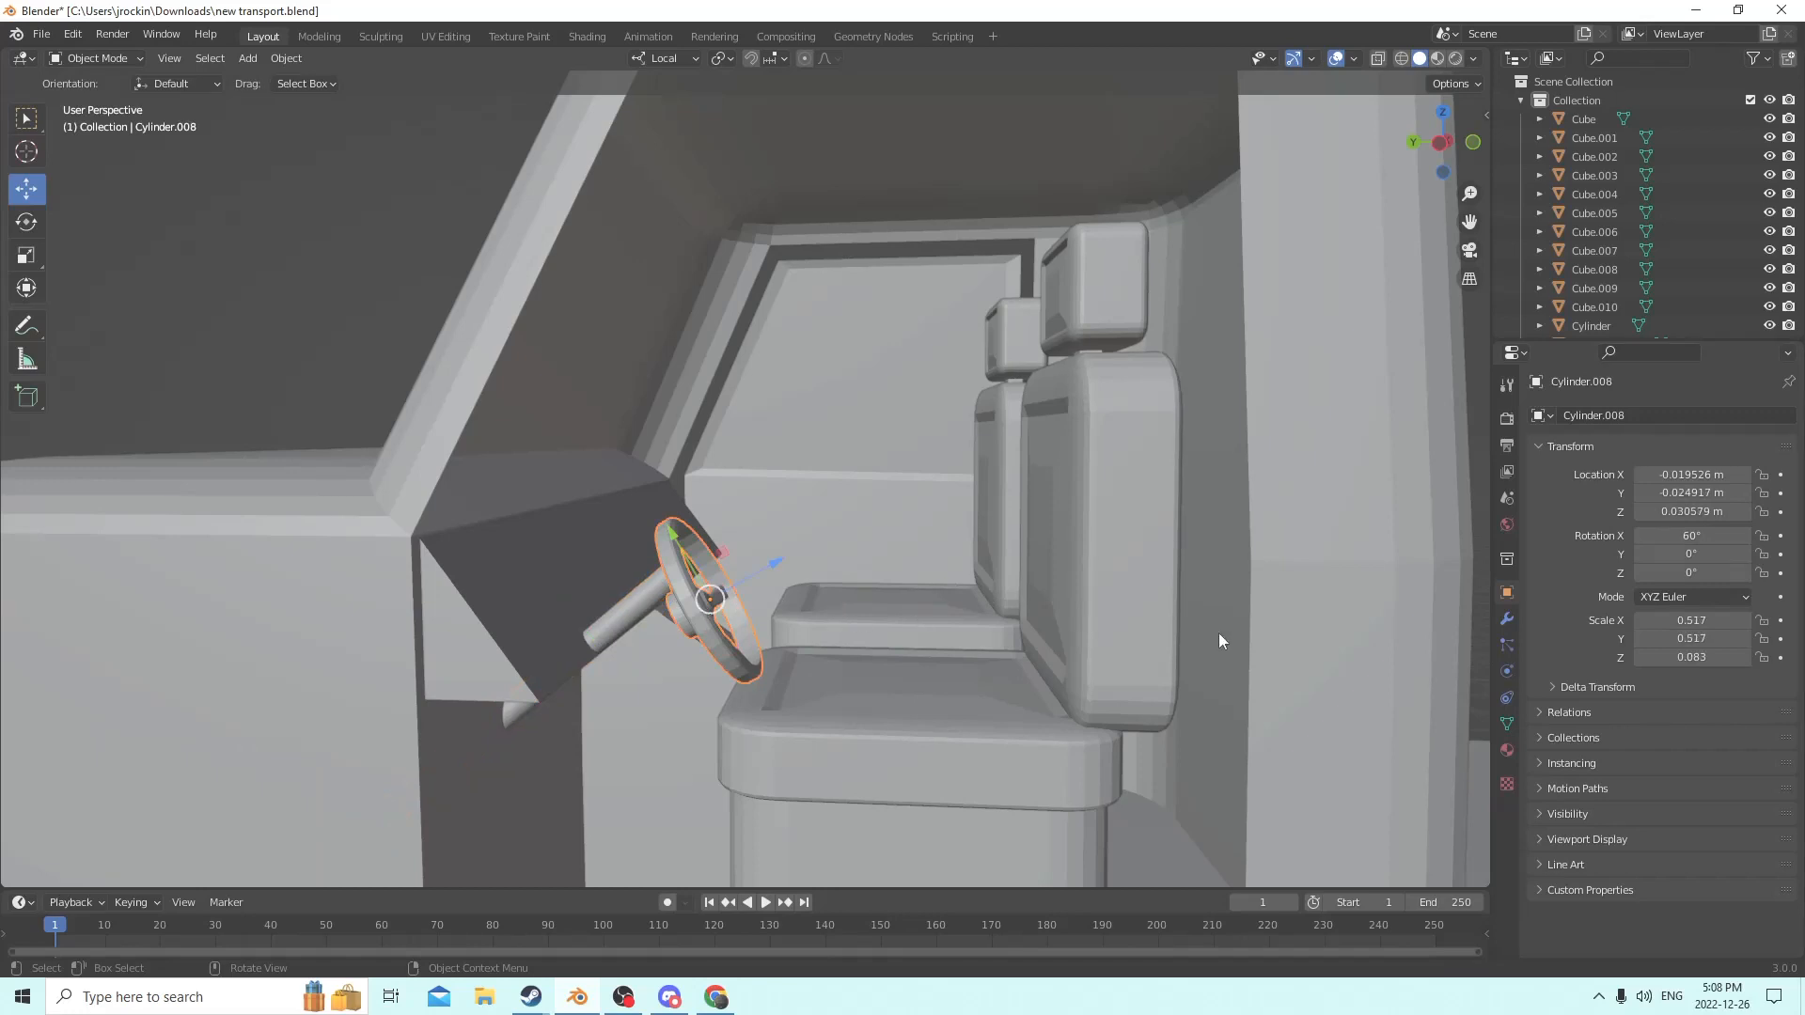
left_click(1692, 536)
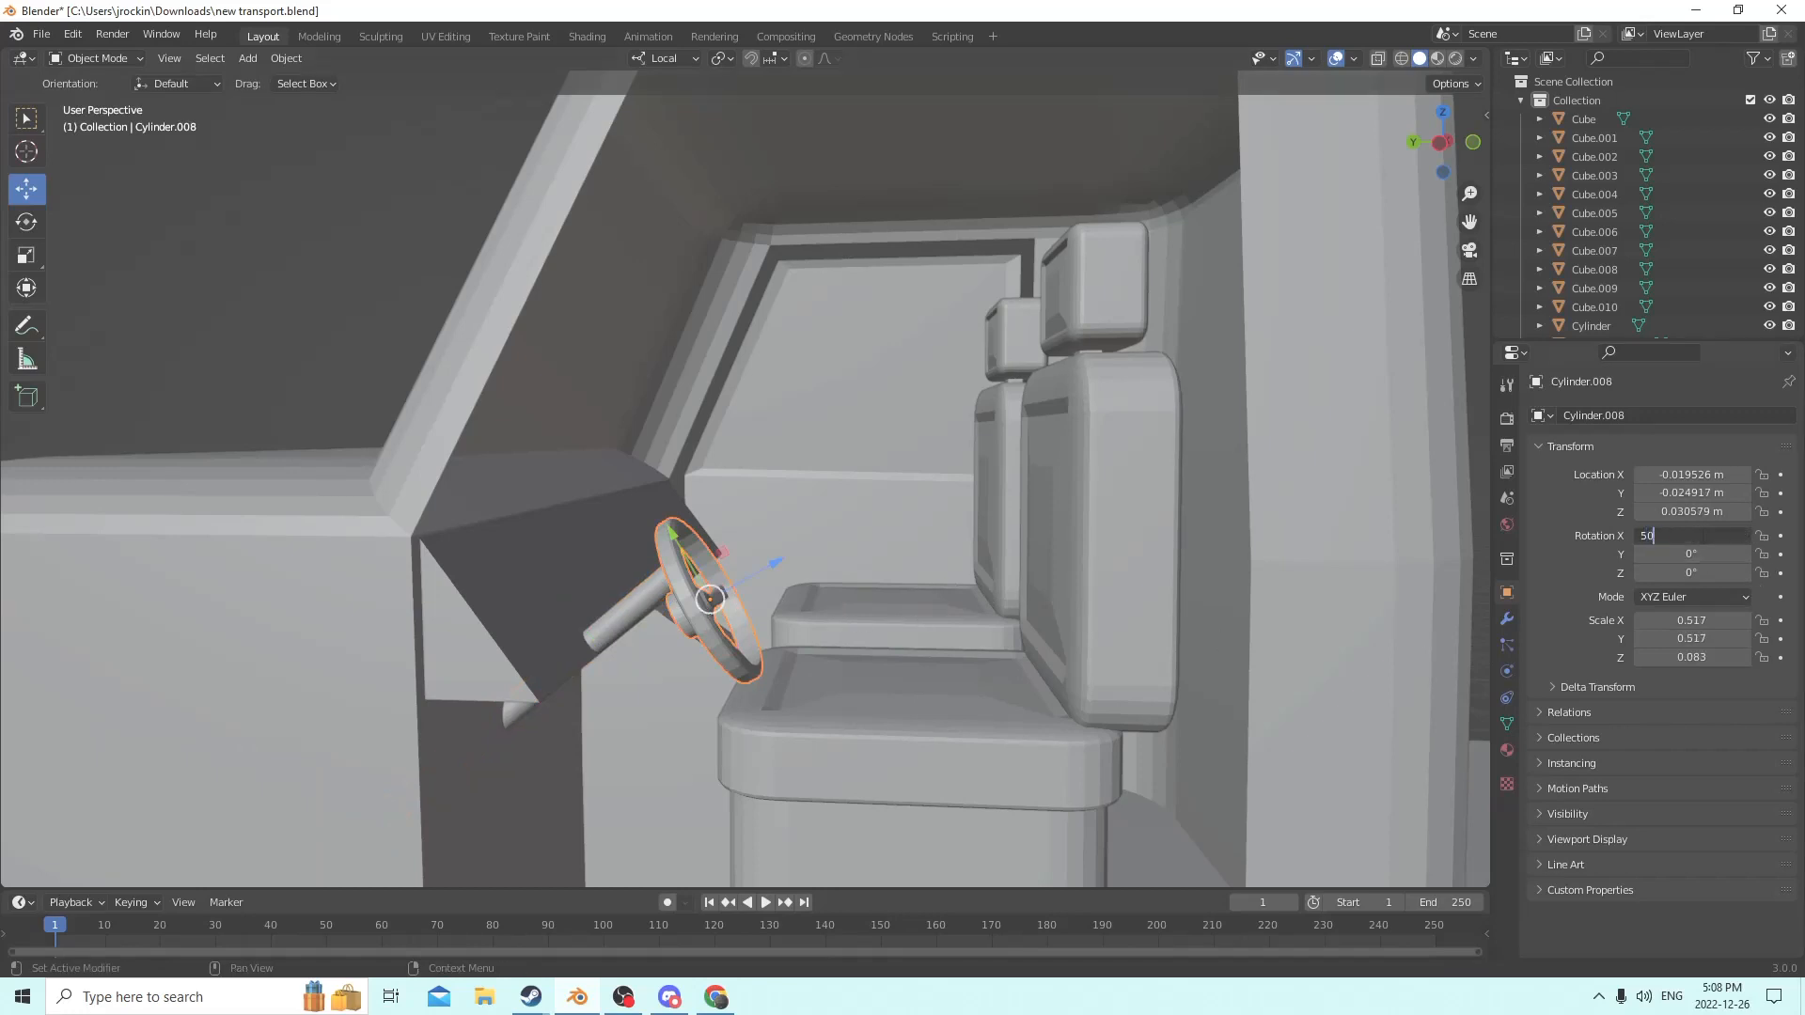
key("Return")
Reposition the steering wheel so that its hub sits on the end of the more steeply tilted column.
middle_click_drag(963, 476, 769, 527)
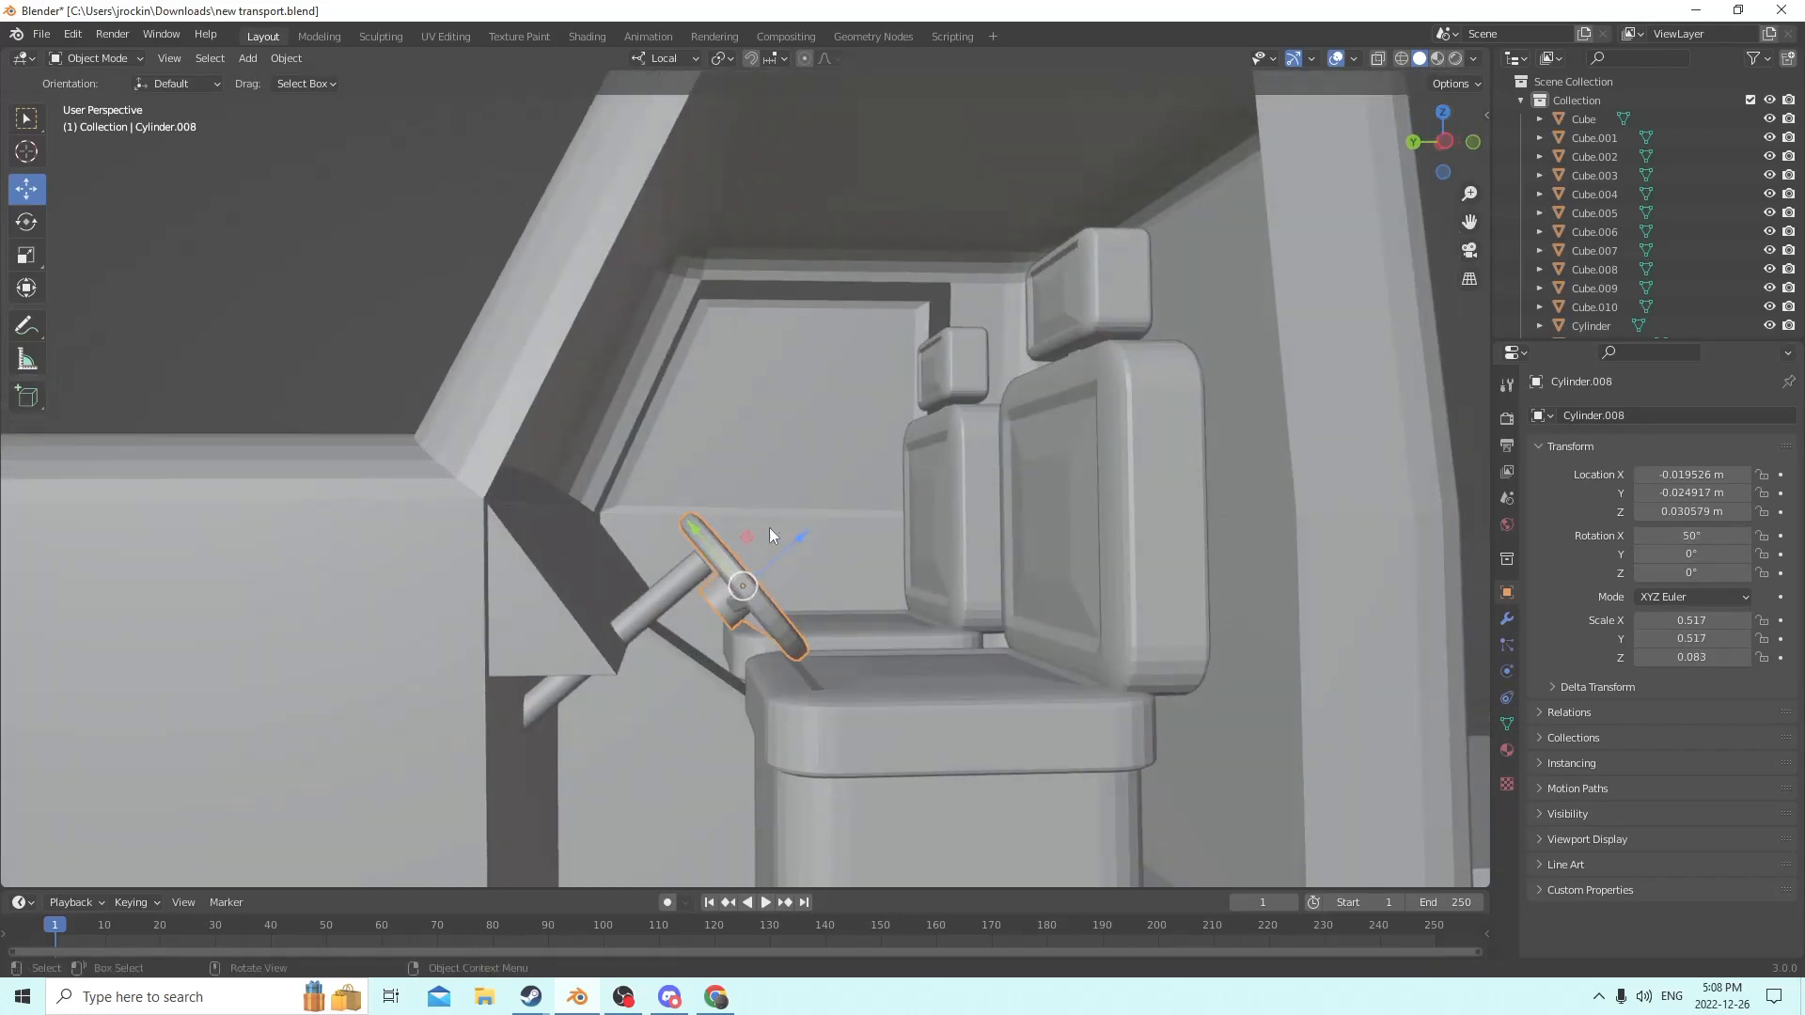
left_click_drag(787, 539, 679, 487)
middle_click_drag(679, 487, 639, 633)
Move the steering wheel and column together about -0.001555 m along local Y and fine-tune their position under the dashboard.
left_click(657, 601)
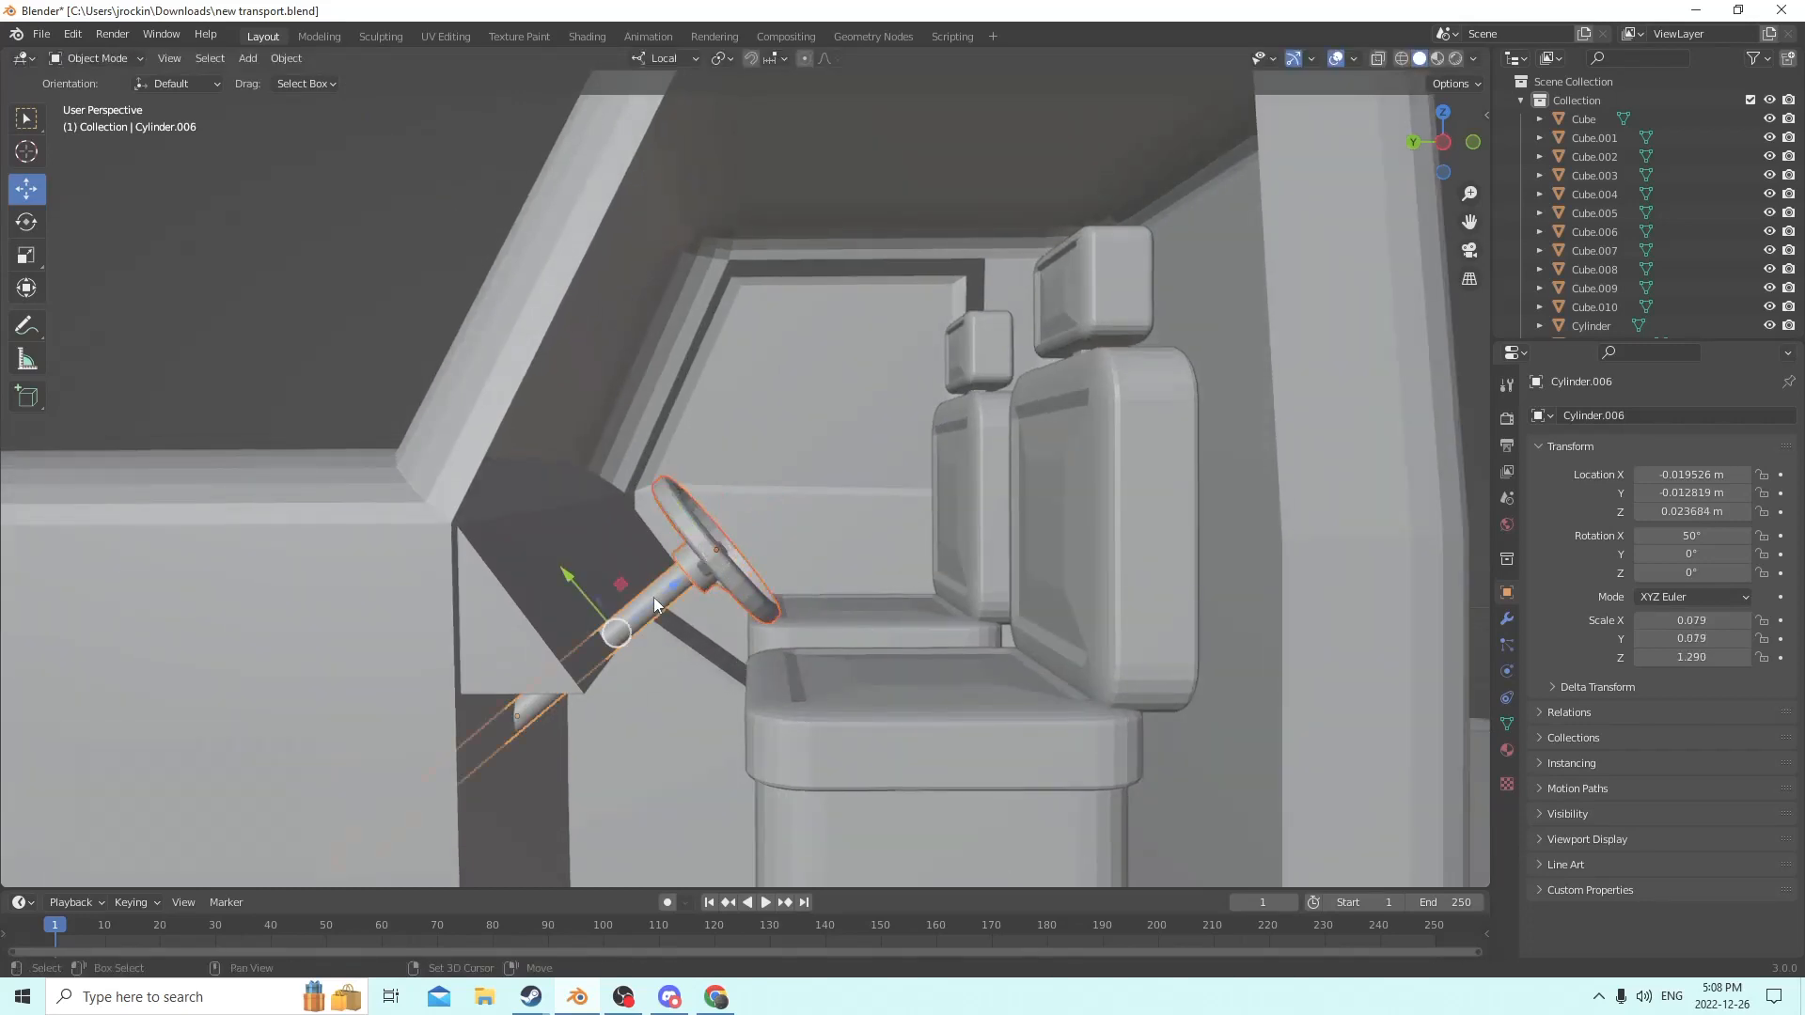
left_click_drag(592, 598, 602, 599)
mouse_move(601, 590)
middle_mouse_down()
mouse_move(556, 556)
mouse_move(581, 567)
middle_mouse_up()
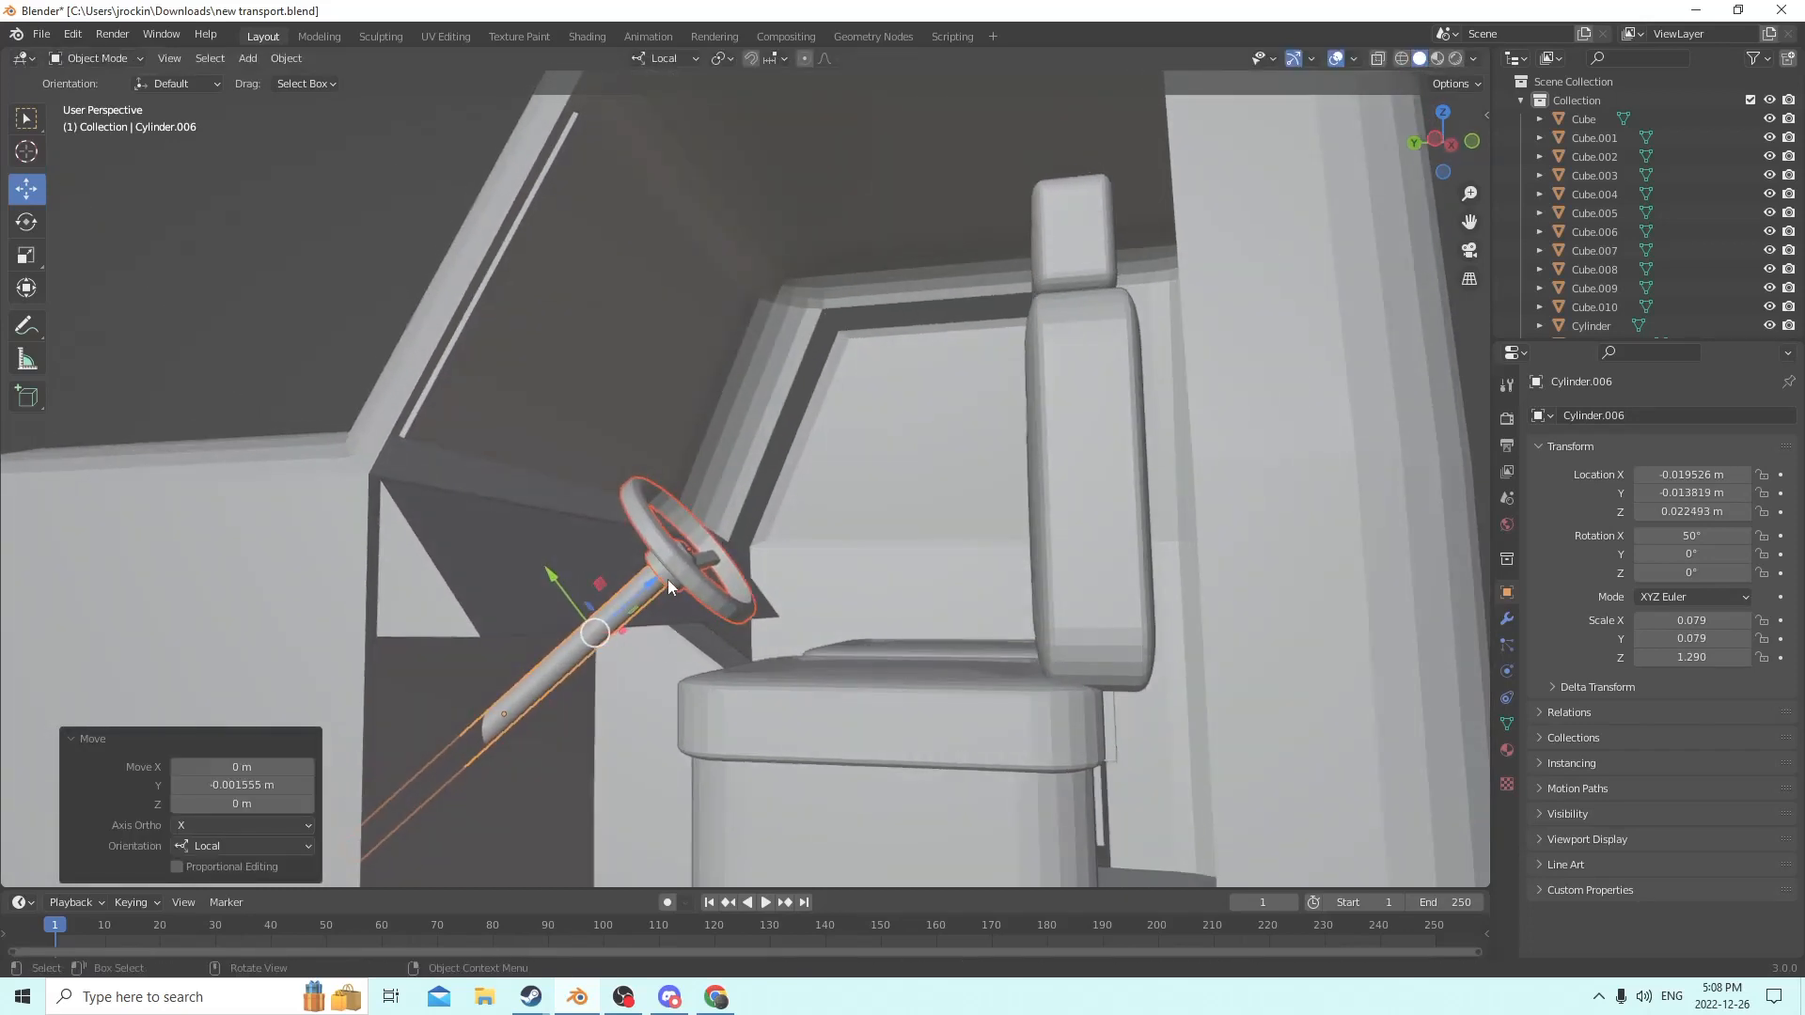
left_click_drag(672, 587, 596, 624)
middle_click_drag(596, 624, 793, 667)
Reduce the height of both seats together by scaling them to 0.882 along local Y.
left_click(932, 714)
scroll(934, 714, "down", 3)
middle_click_drag(934, 714, 939, 742)
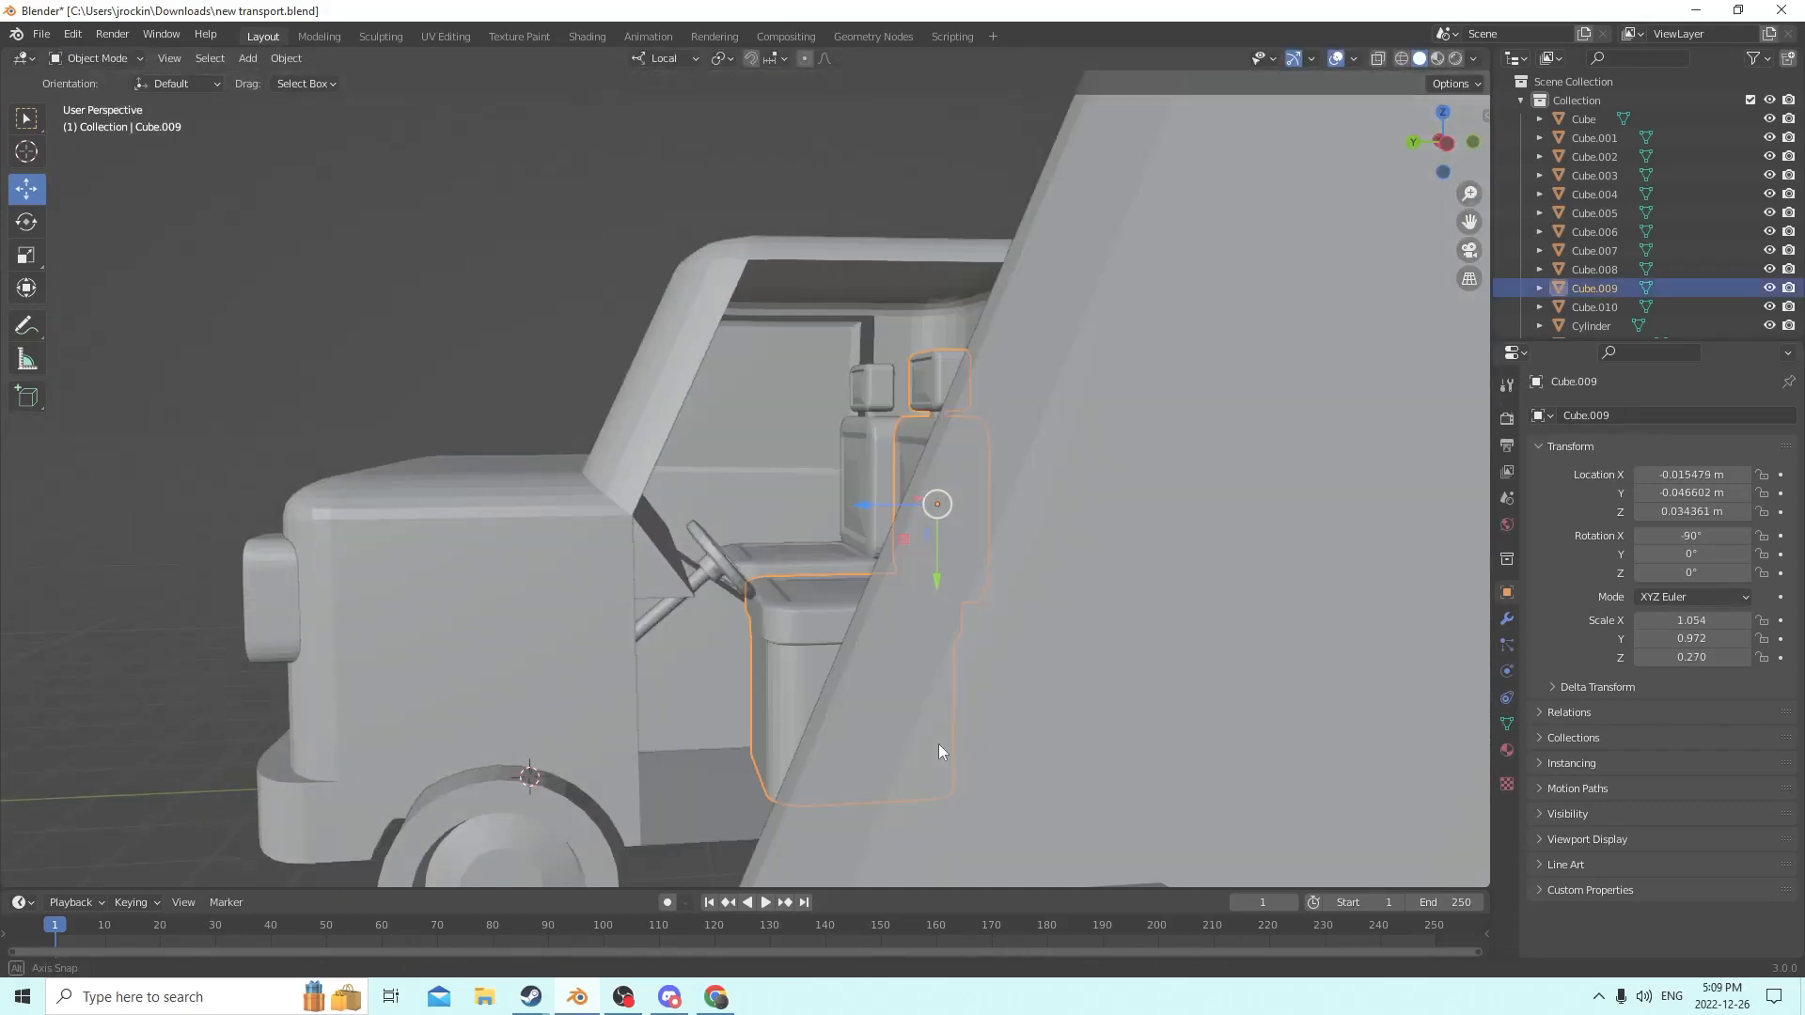
scroll(935, 733, "up", 3)
left_click(876, 575, "shift")
middle_click_drag(877, 575, 907, 553)
scroll(906, 554, "up", 1)
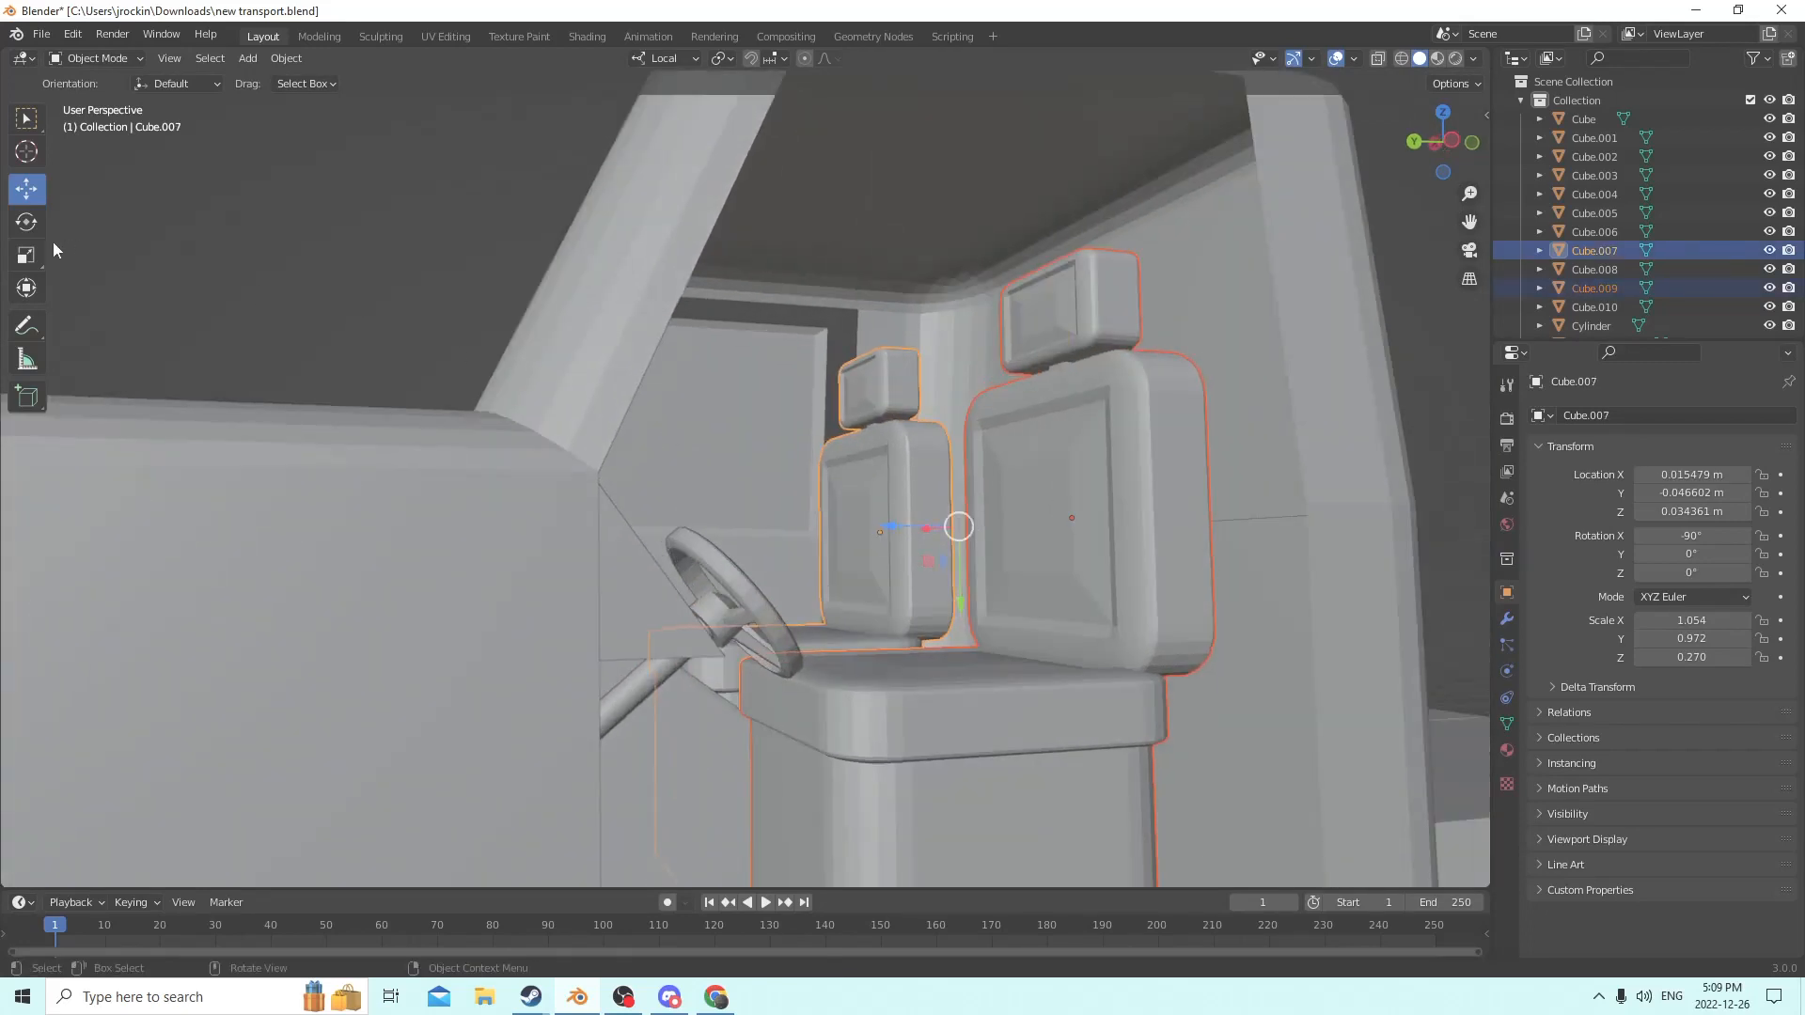
left_click(28, 255)
left_click_drag(959, 609, 956, 587)
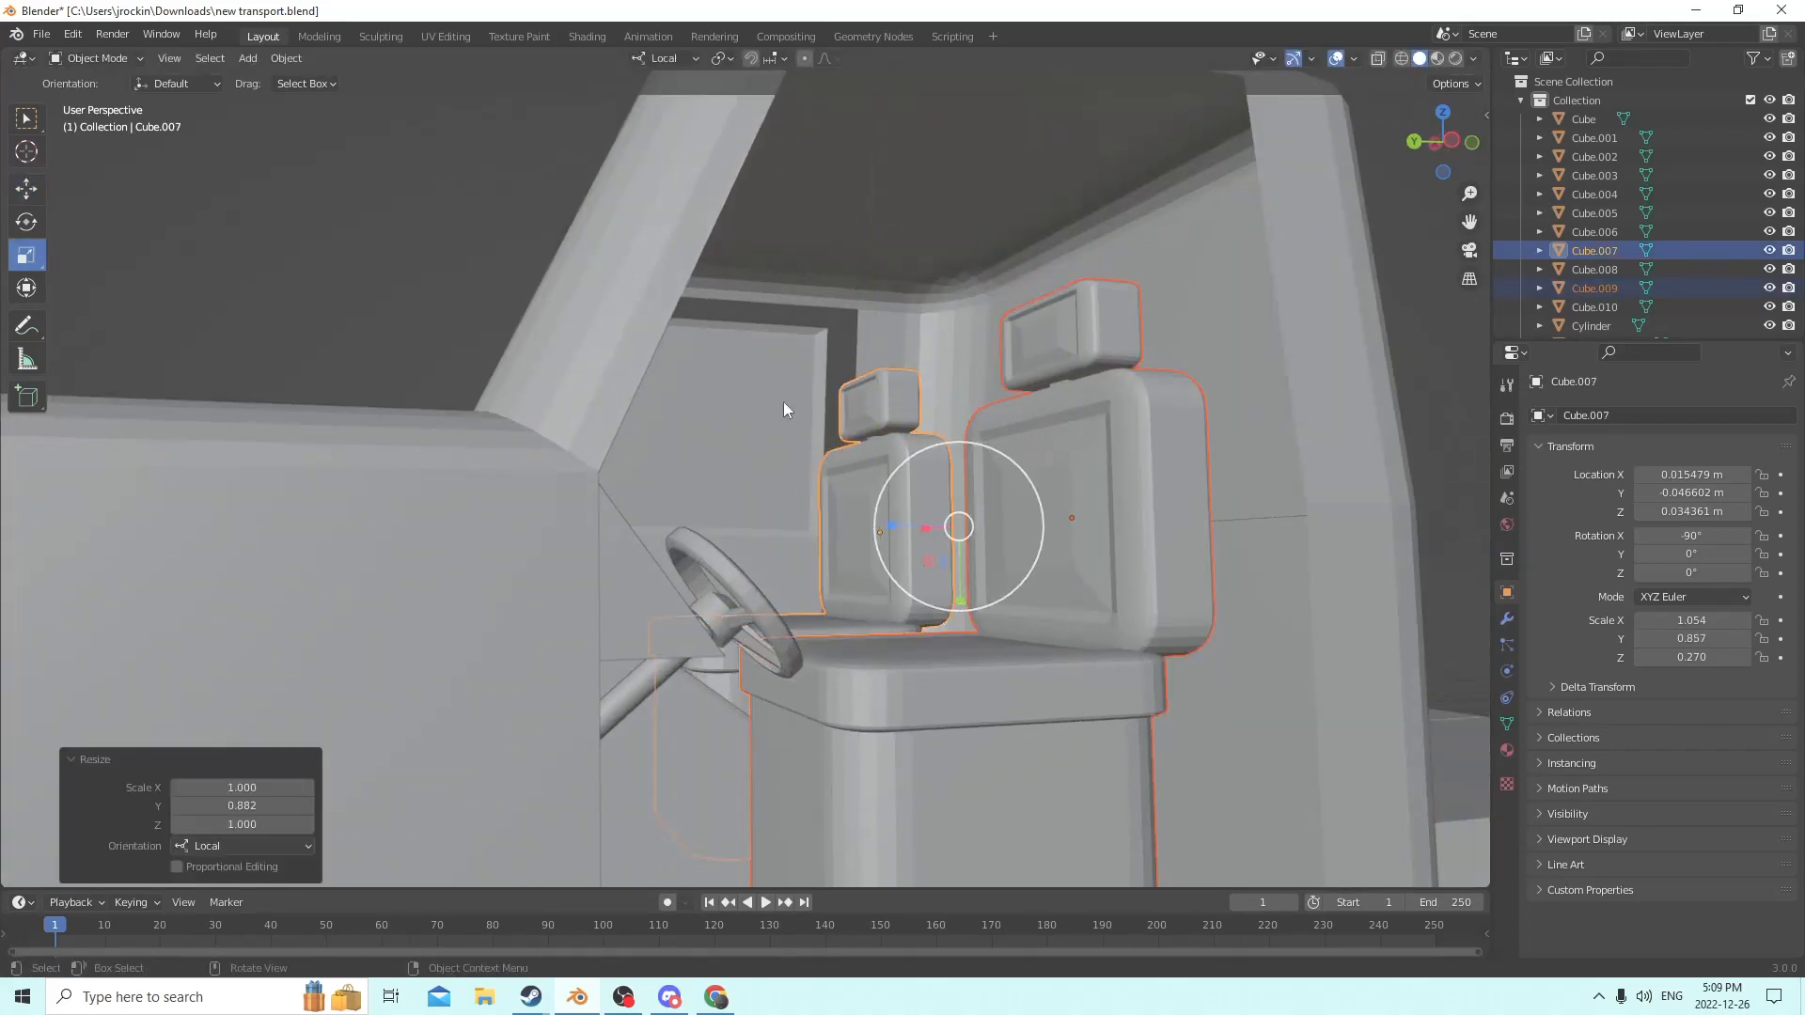
Lower both shortened seats together along local Y to a Z location of 0.030019 m.
left_click(23, 189)
left_click_drag(963, 598, 889, 631)
scroll(996, 566, "down", 4)
middle_click_drag(889, 632, 827, 697)
scroll(797, 696, "up", 5)
scroll(776, 698, "down", 6)
scroll(829, 704, "up", 6)
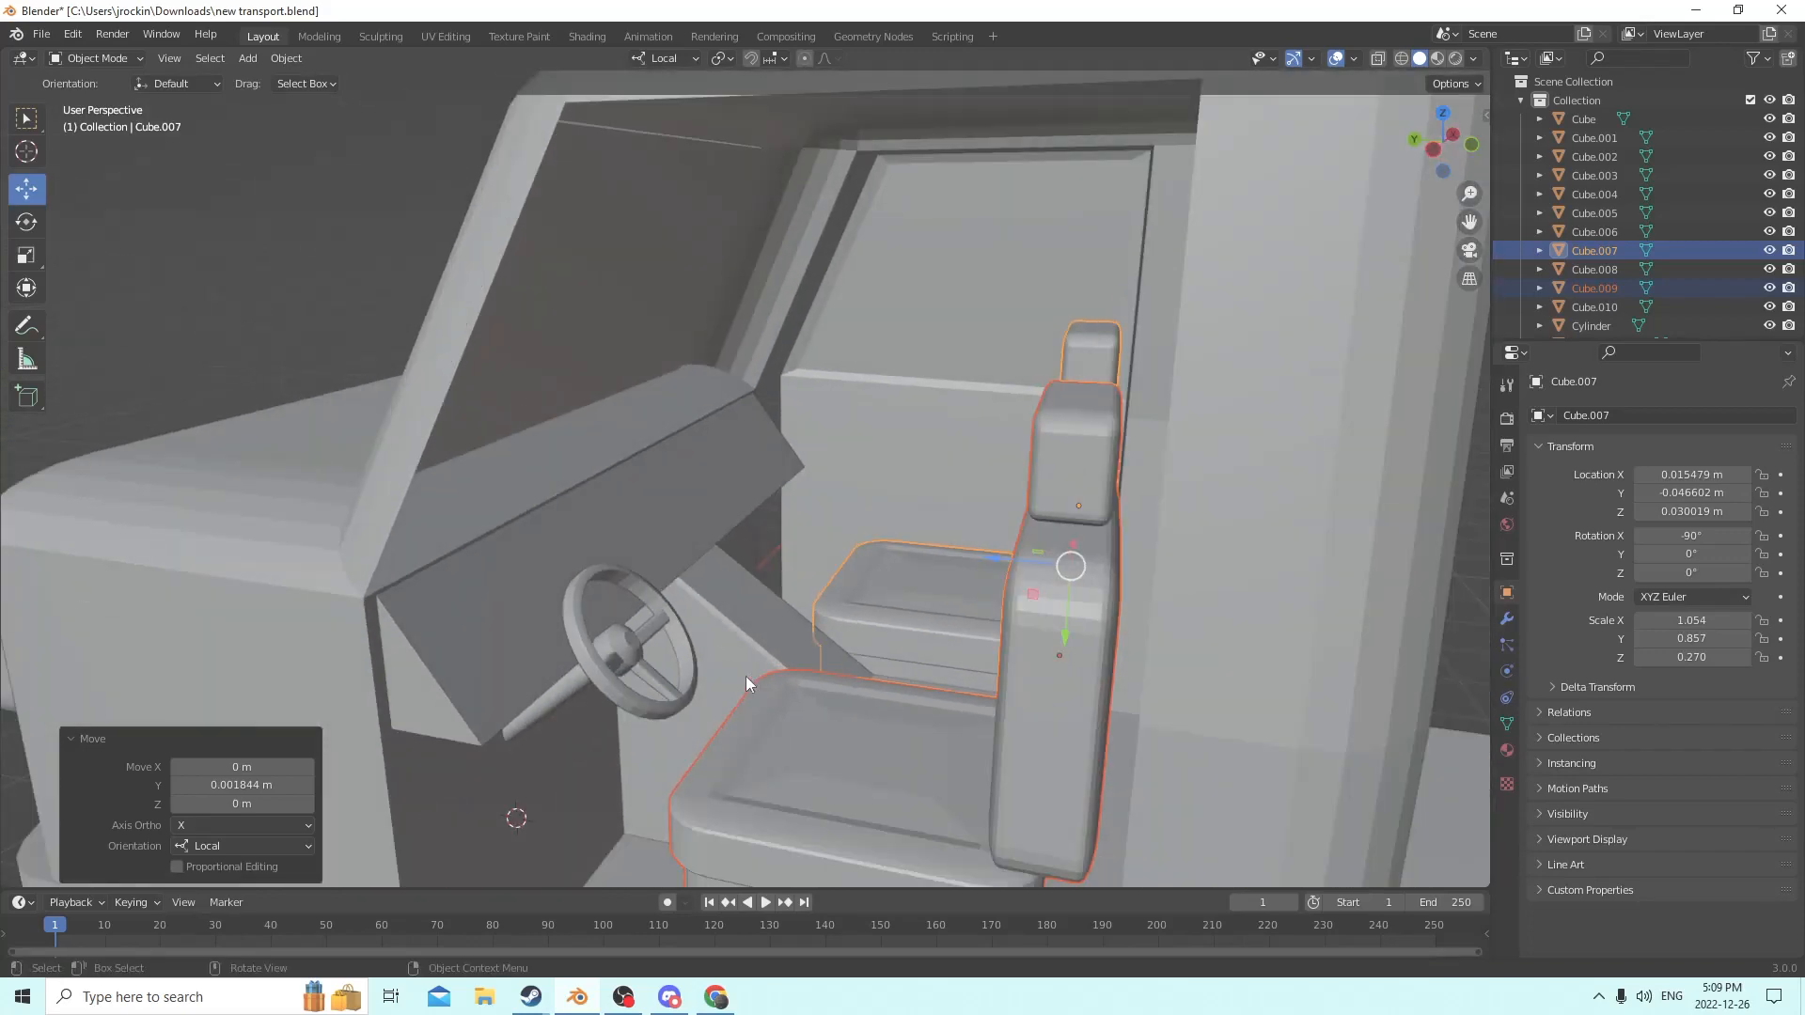
Select the dashboard and inspect how it fits with the steering wheel and seats from several sides of the cab.
middle_click_drag(746, 675, 528, 643)
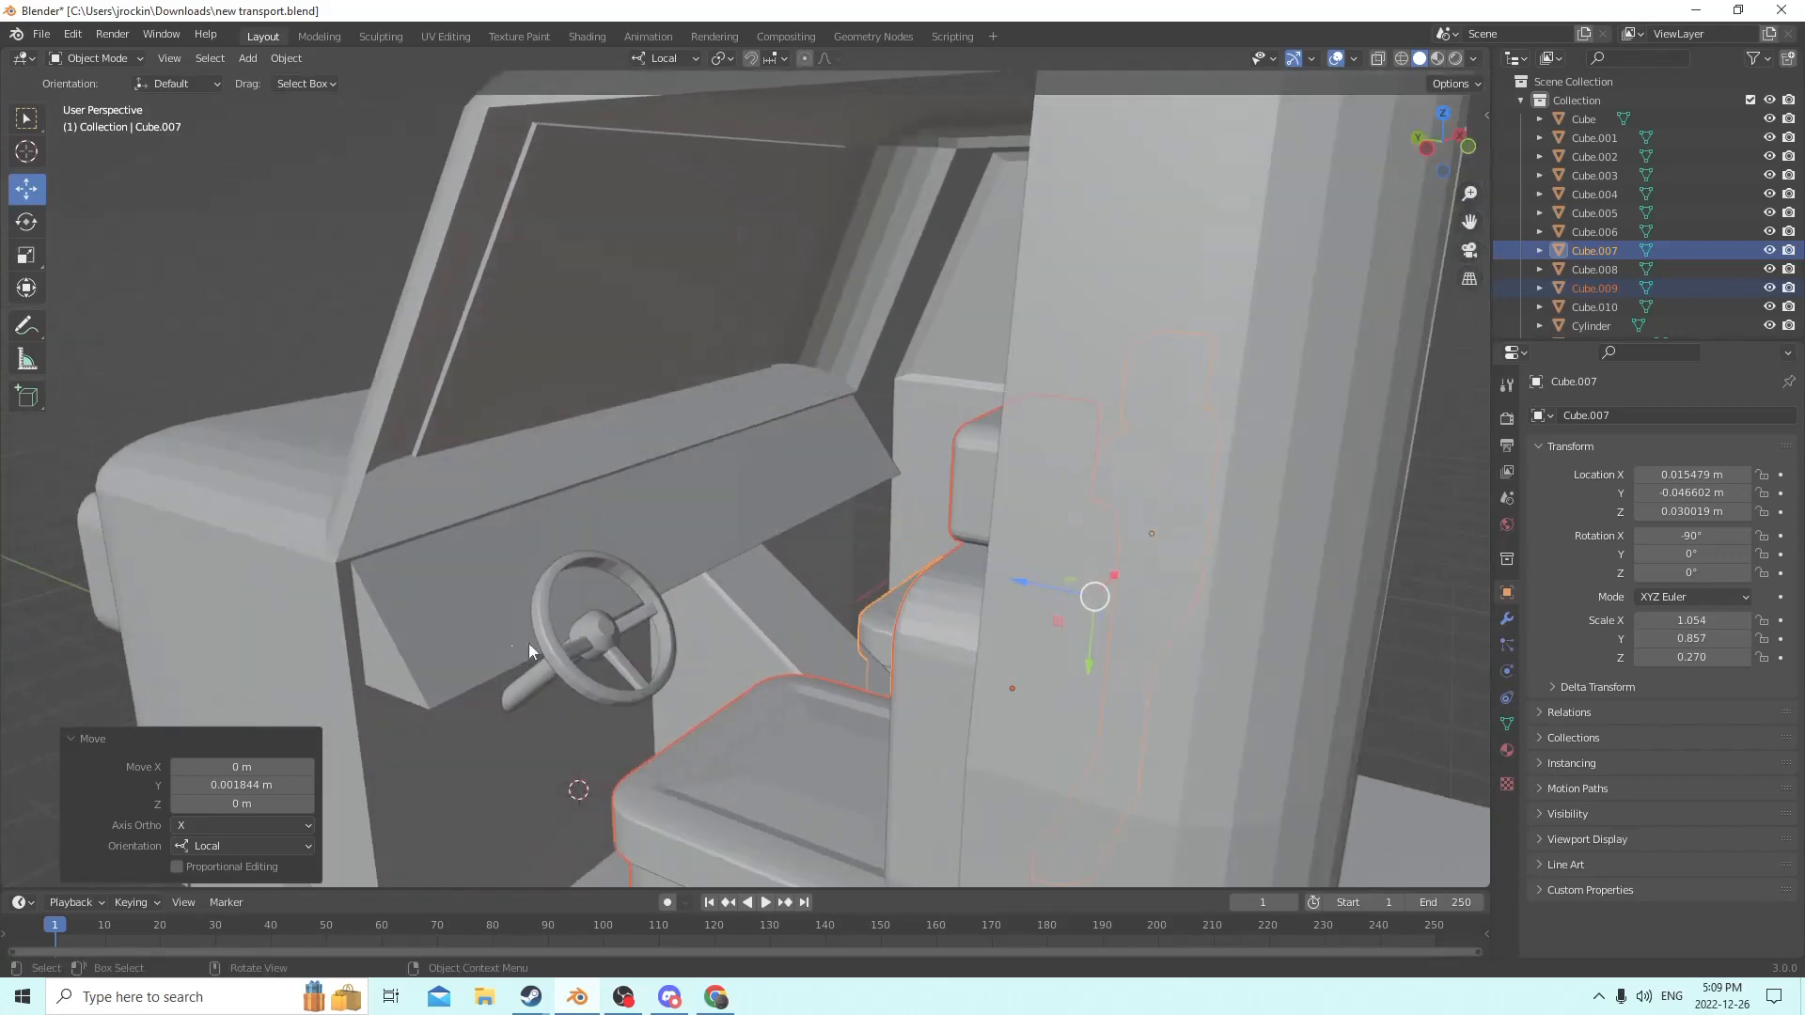
left_click(492, 582)
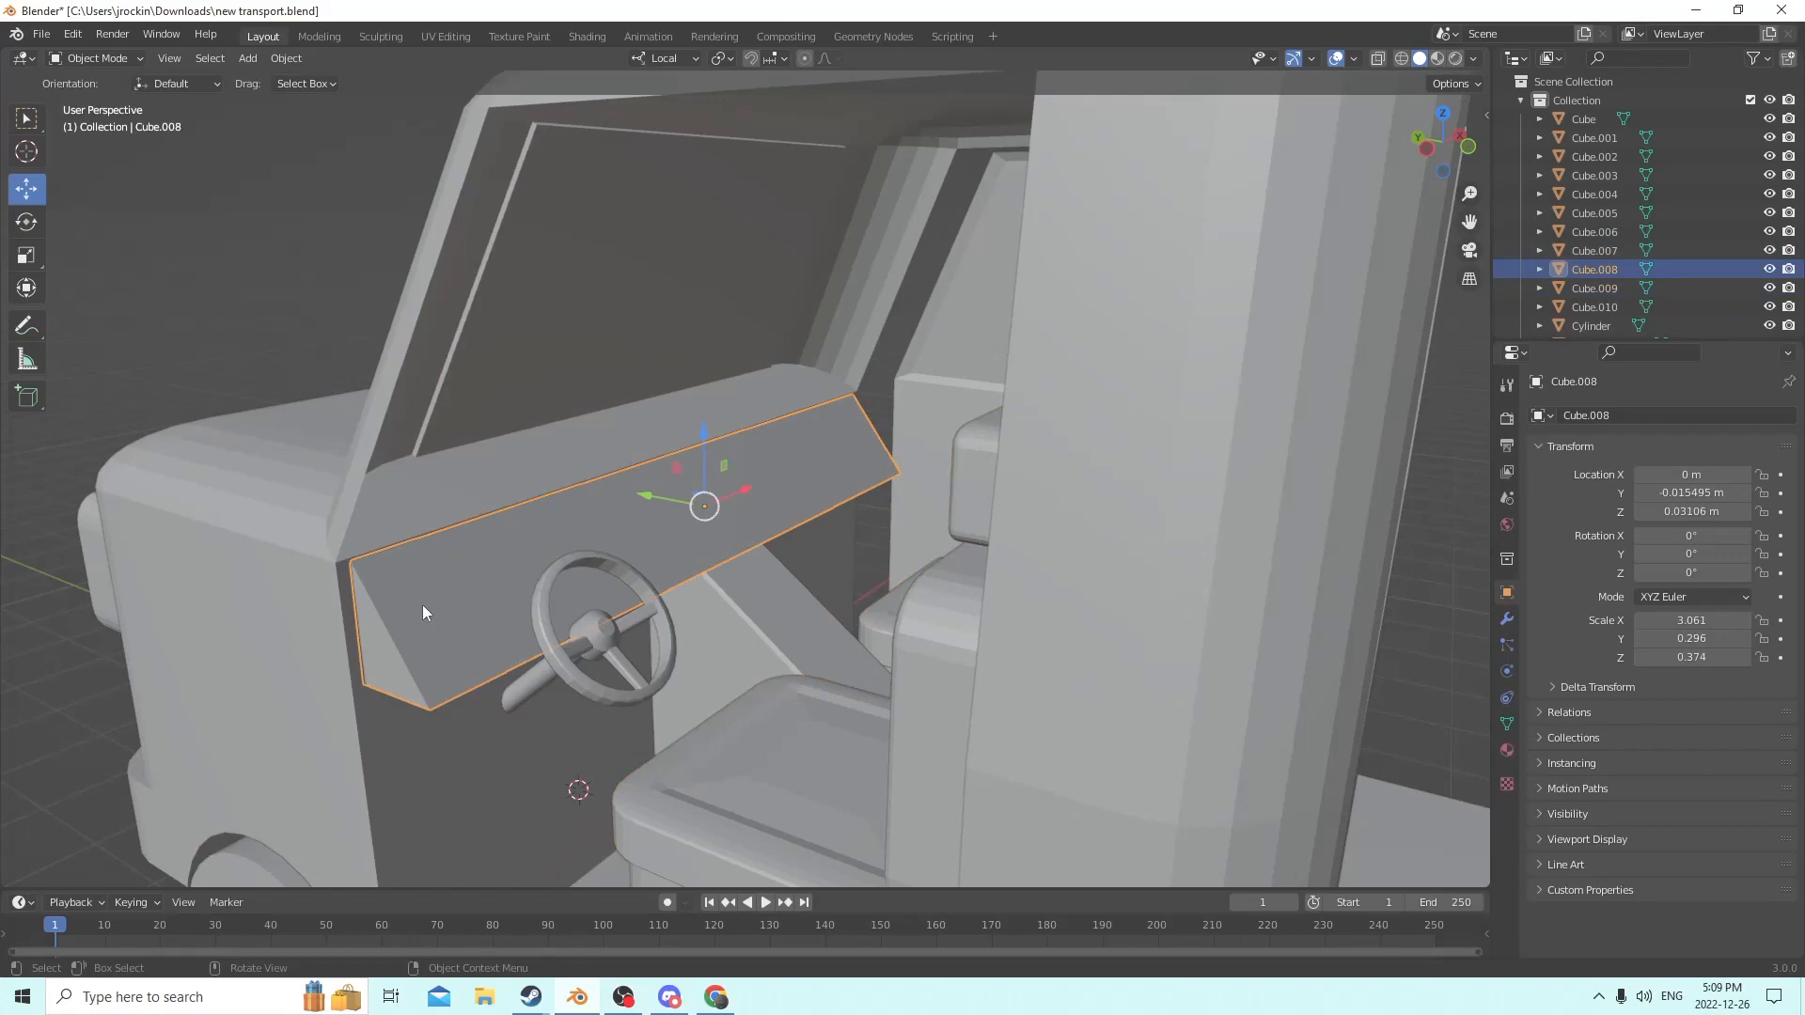
scroll(421, 605, "down", 1)
middle_click_drag(421, 606, 632, 696)
middle_click_drag(711, 571, 481, 631)
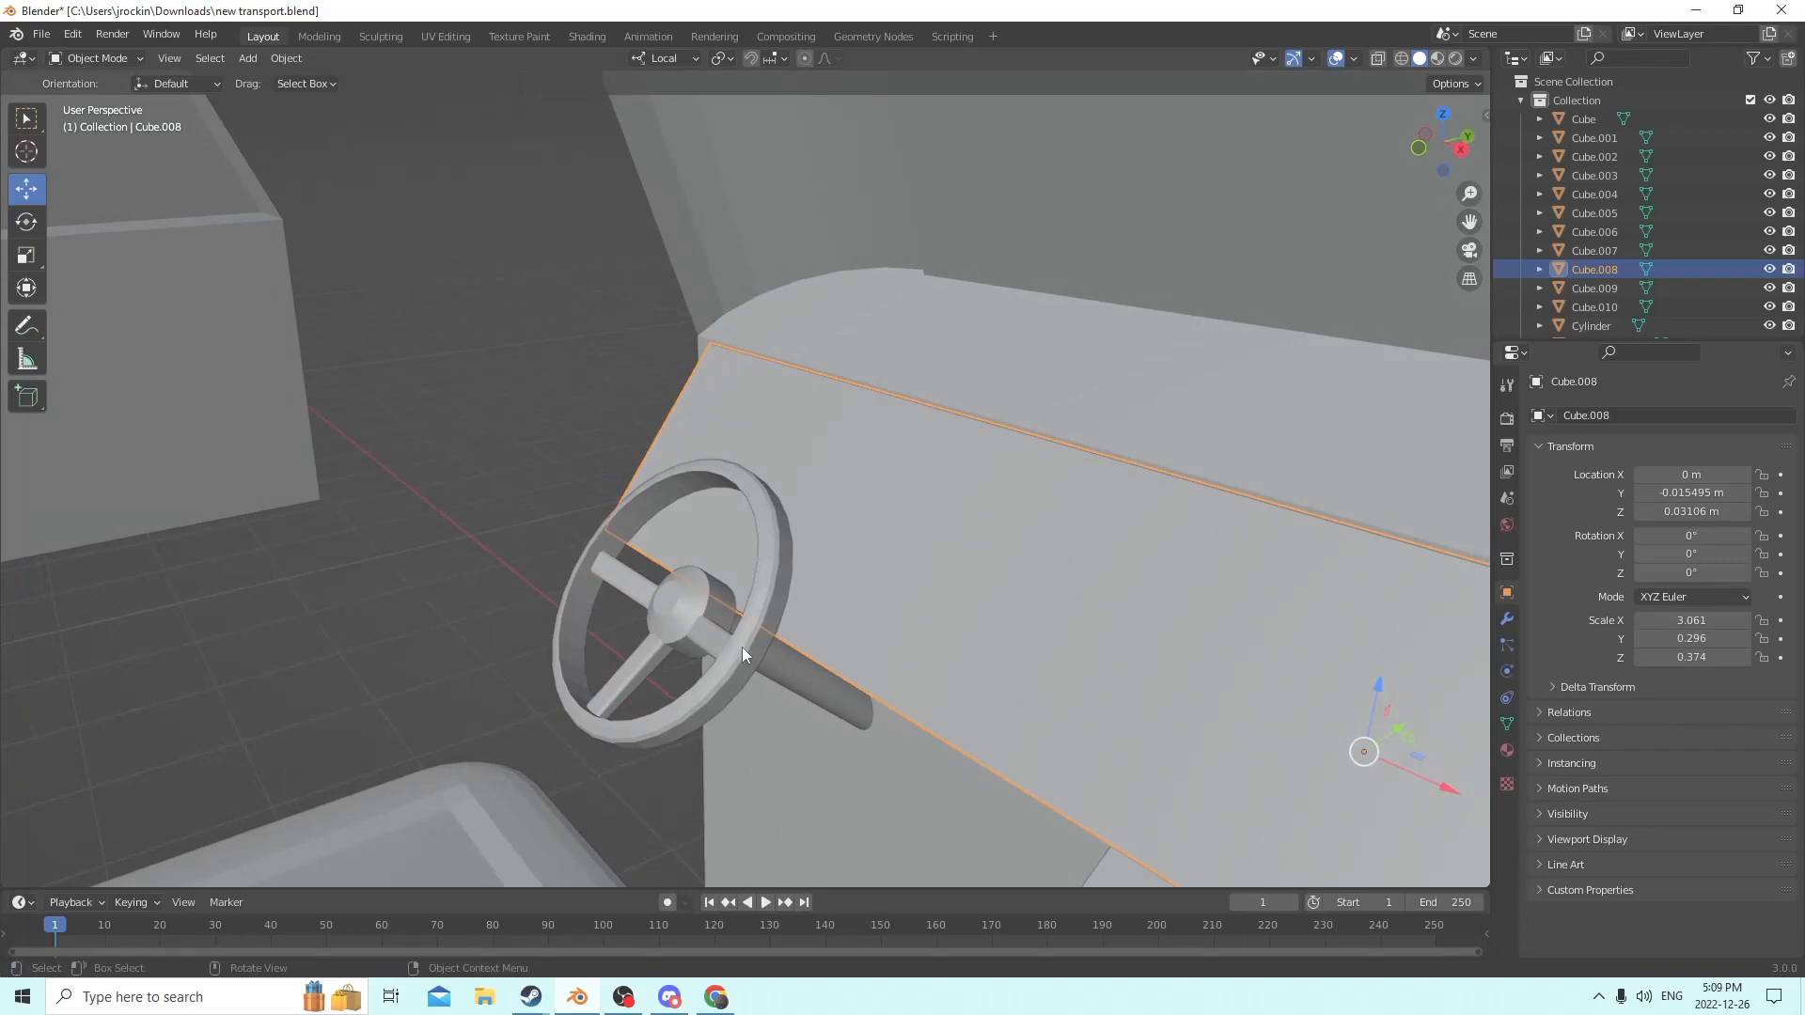
middle_click_drag(742, 647, 979, 815)
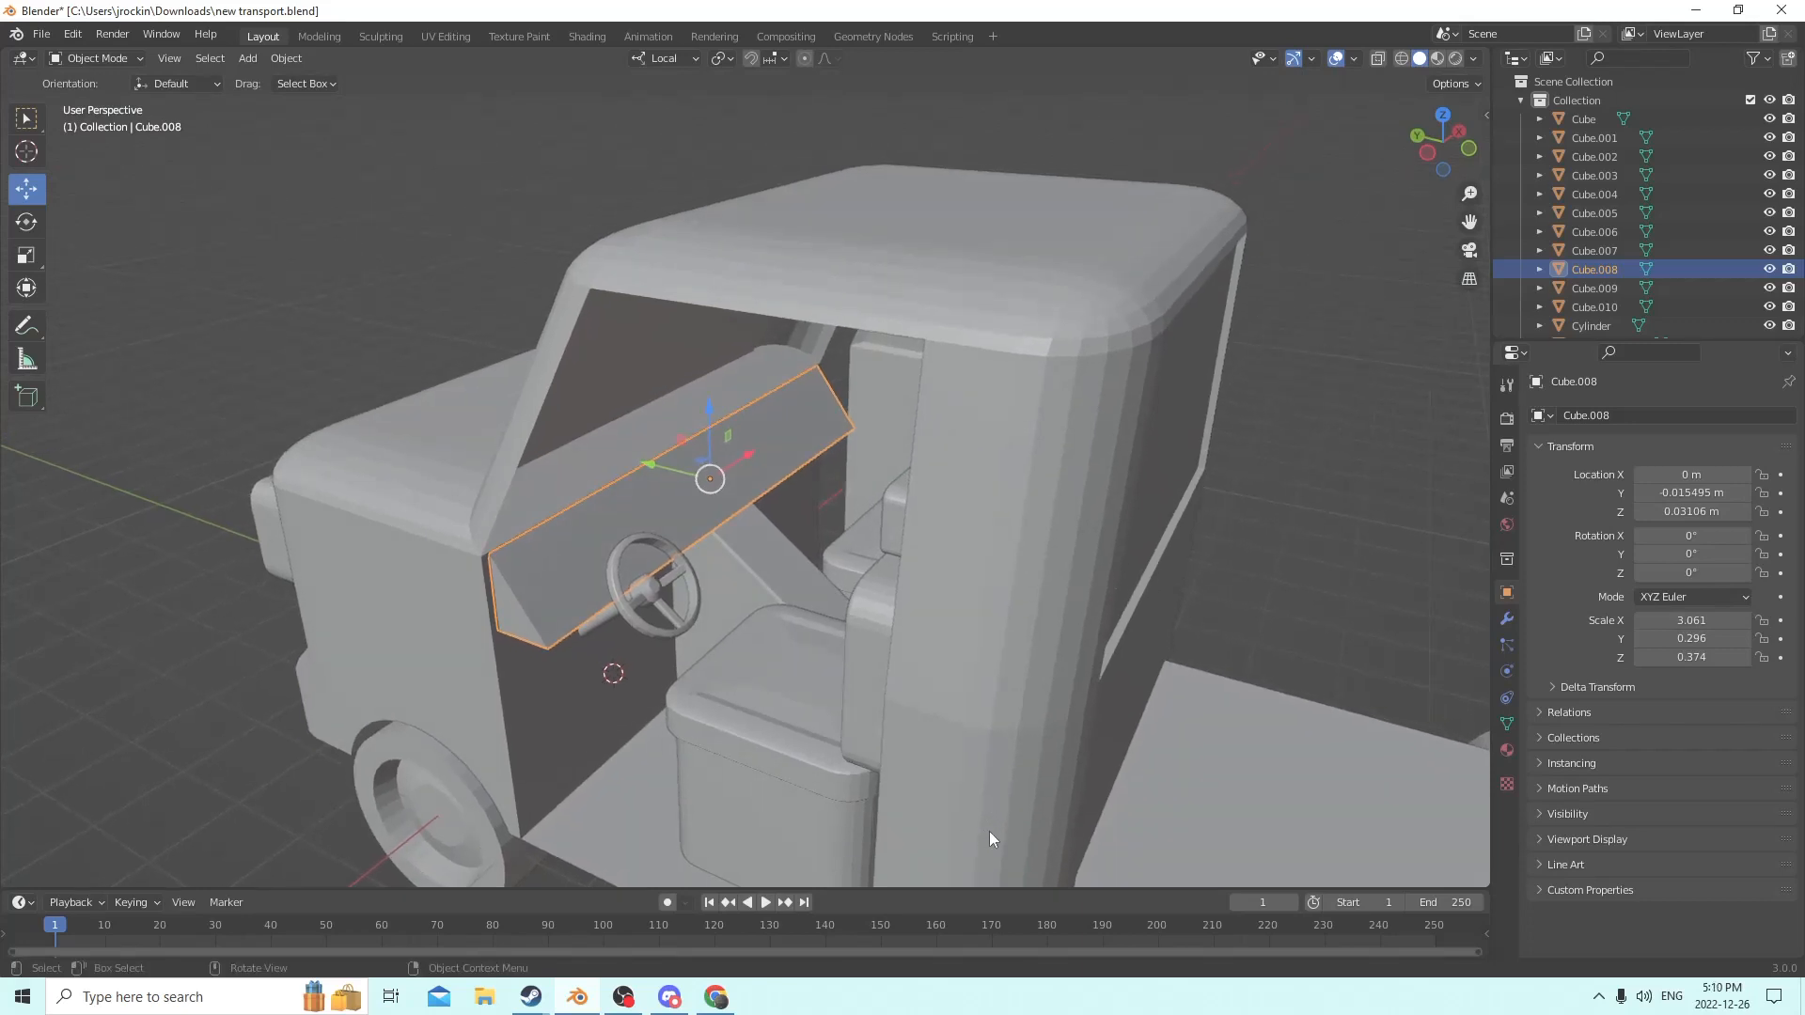